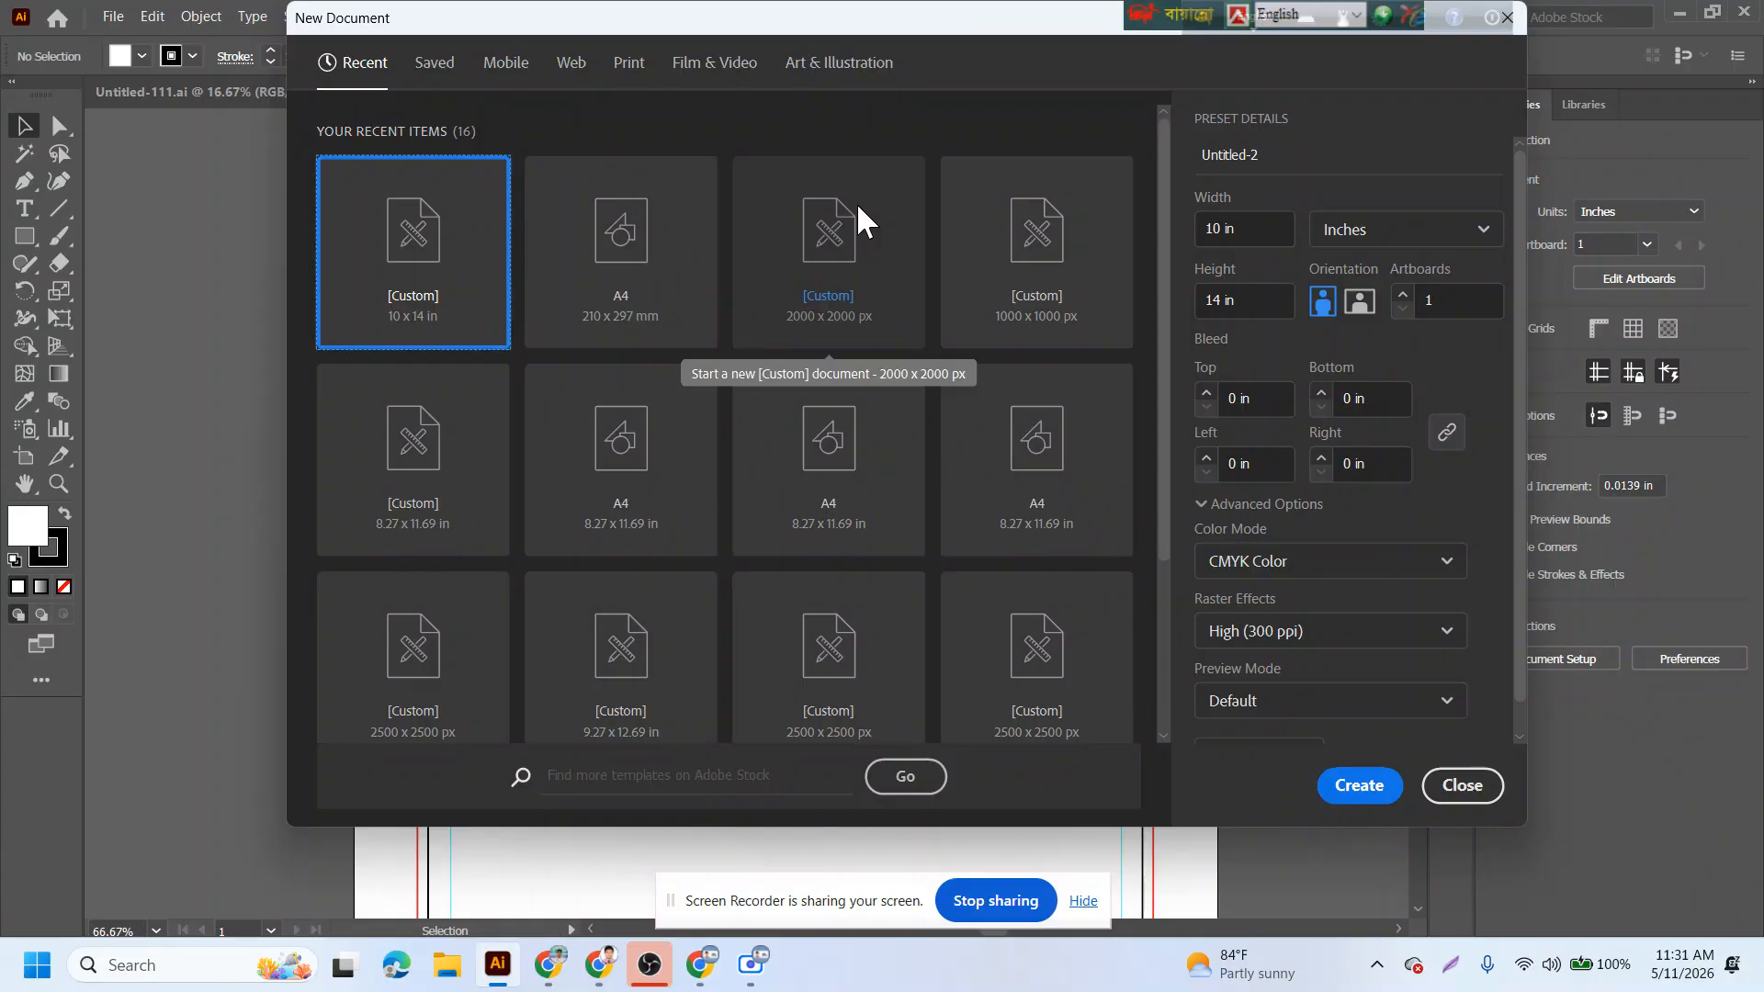
- Create a new 10 × 14 in portrait document in CMYK Color at 300 ppi
click(1082, 901)
click(1262, 224)
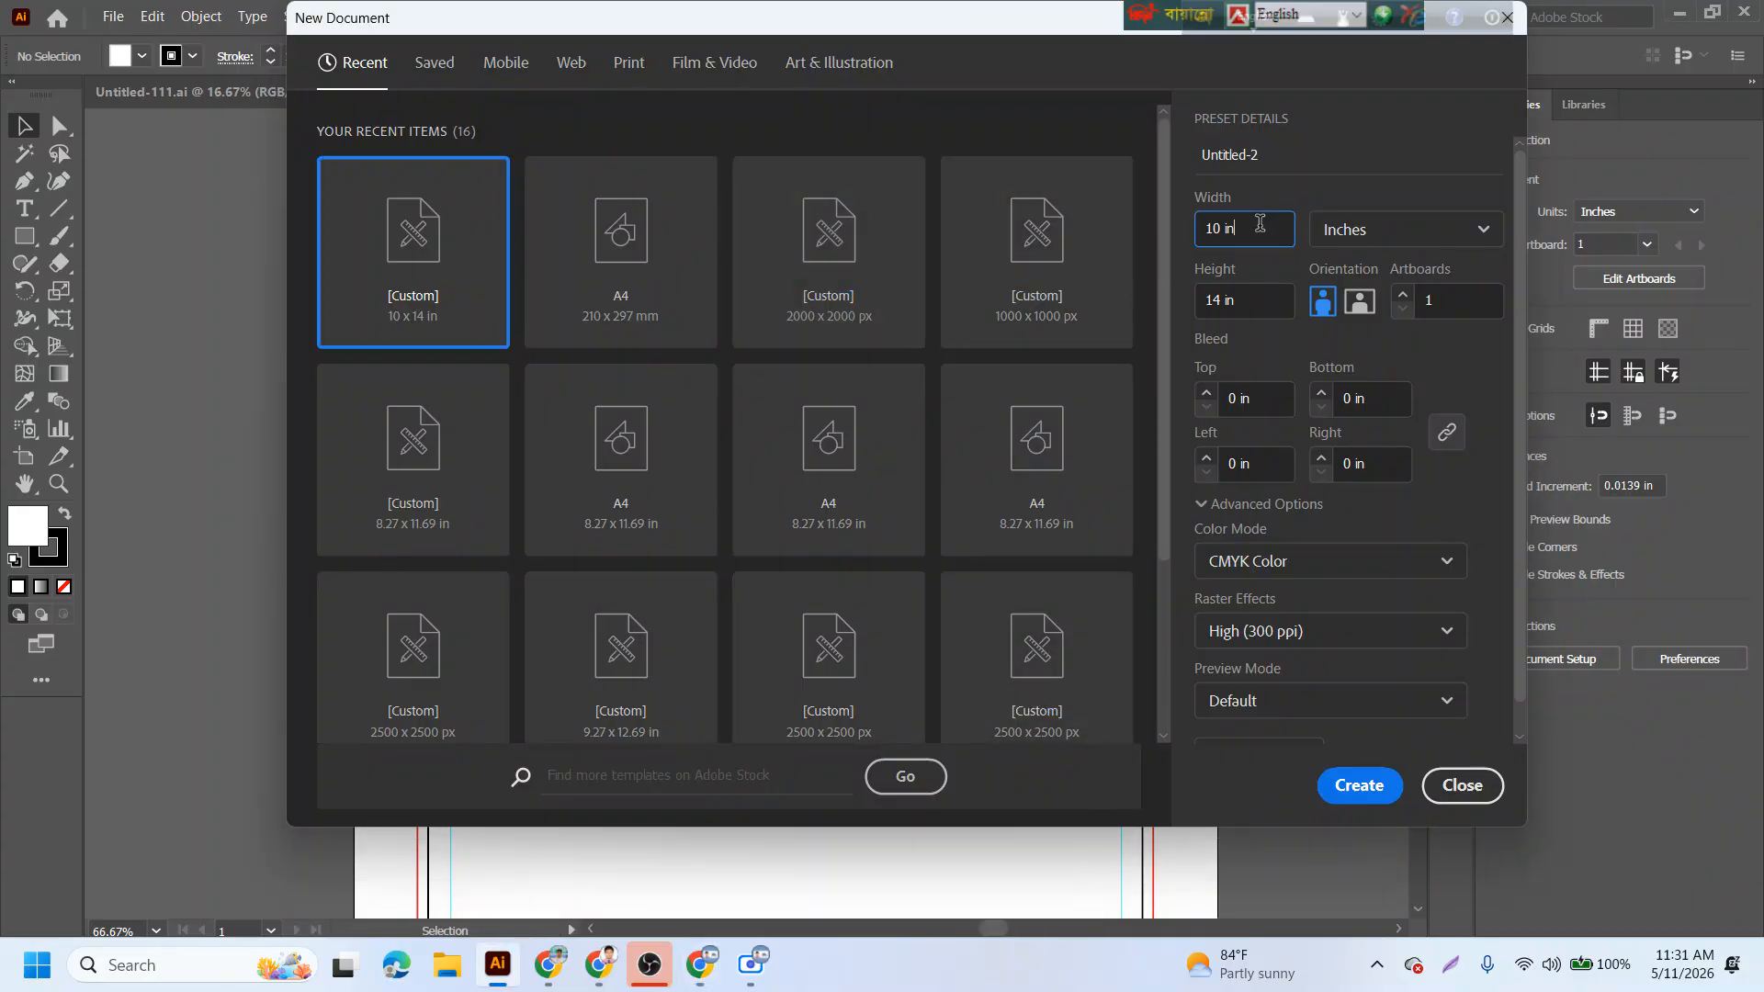
key(Tab)
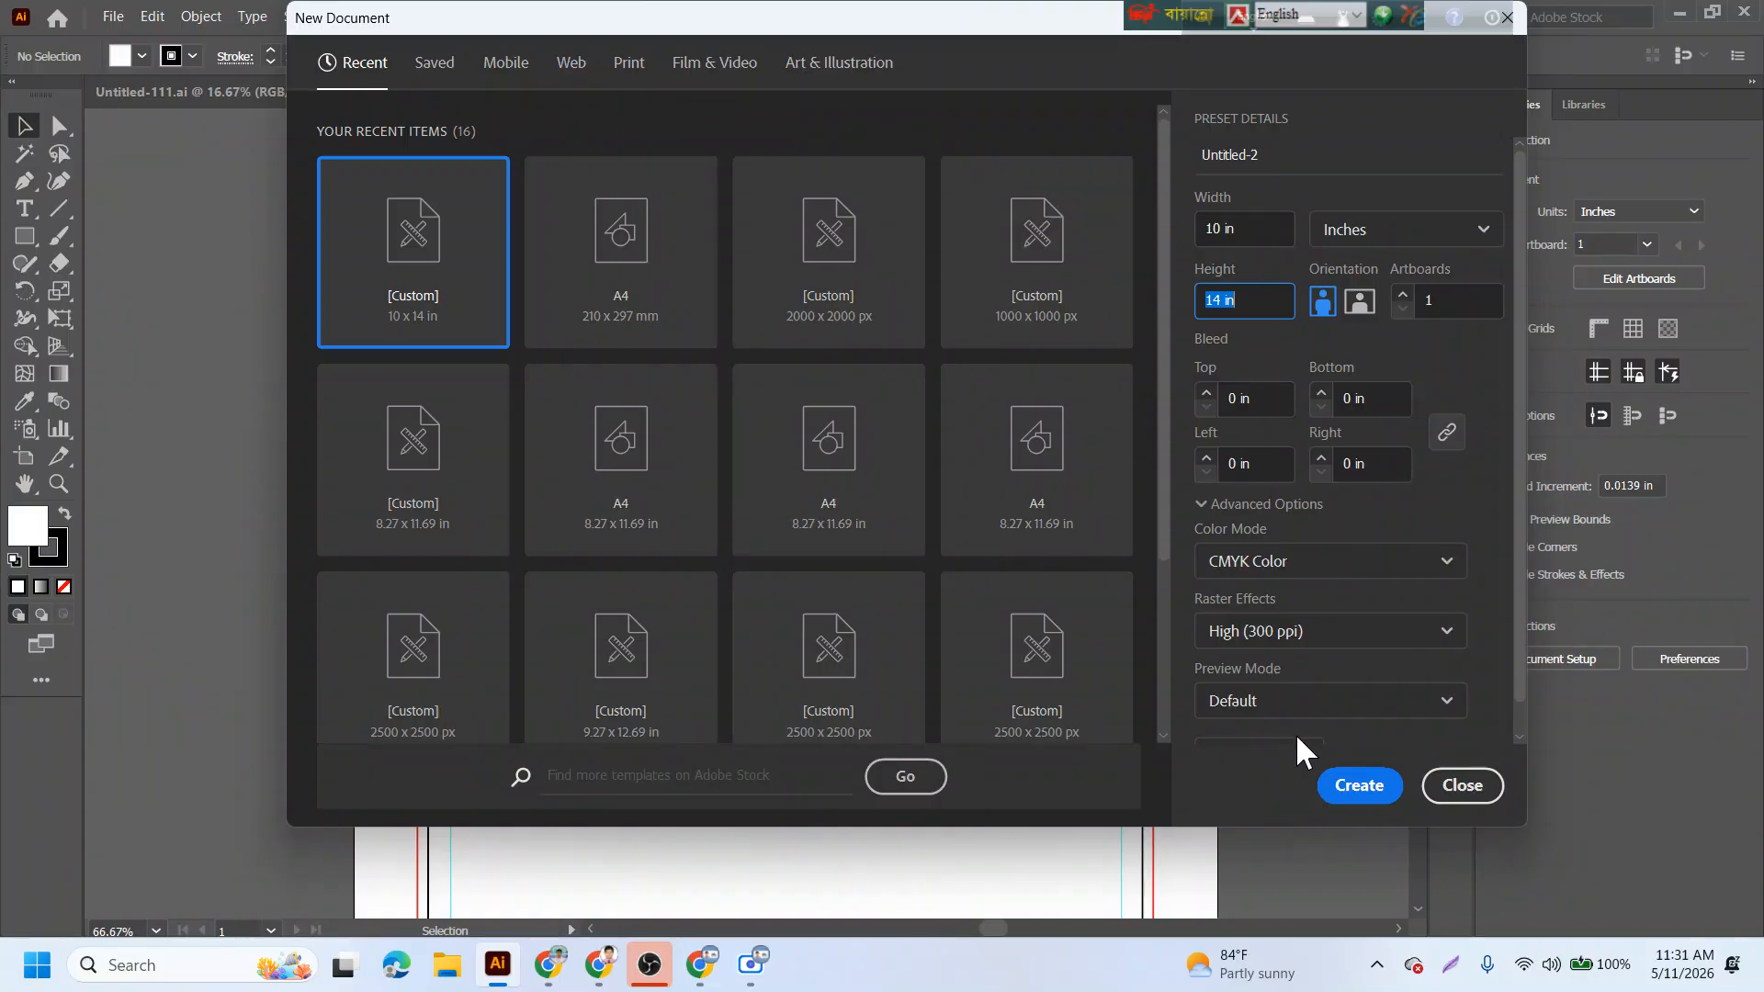
click(1358, 787)
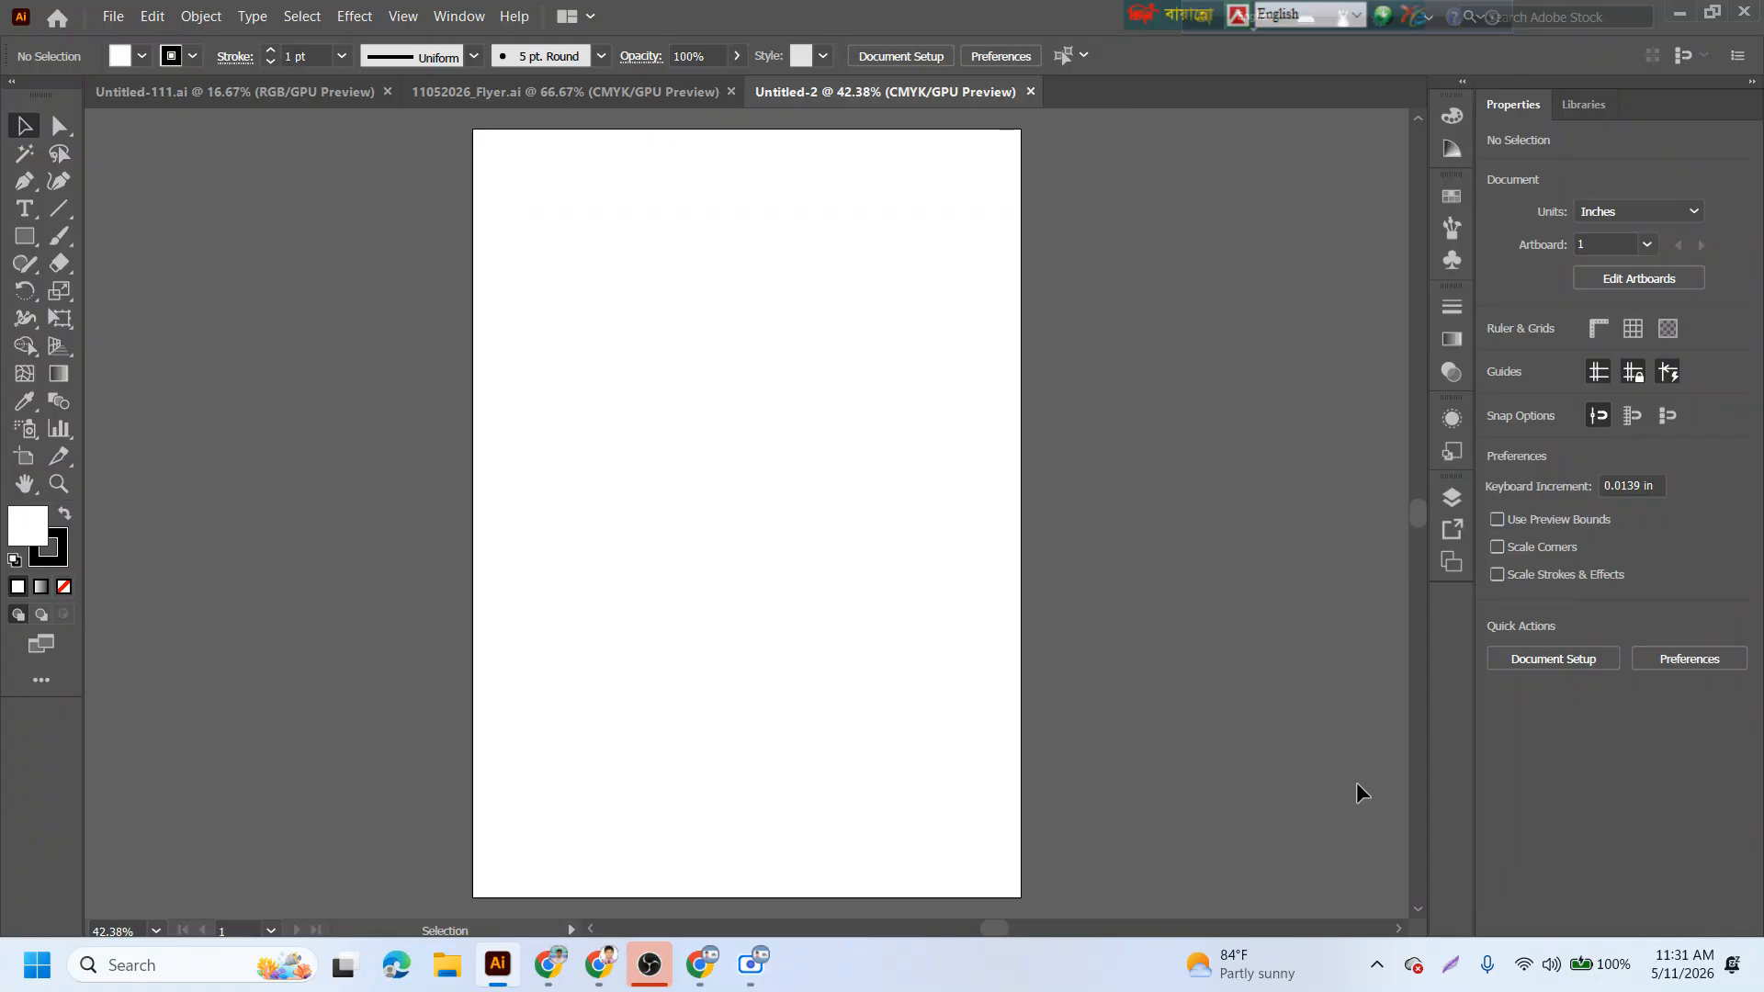
- Save the document to the Desktop as 11052026_Flyer.ai, replacing the existing file of that name
key(ctrl+s)
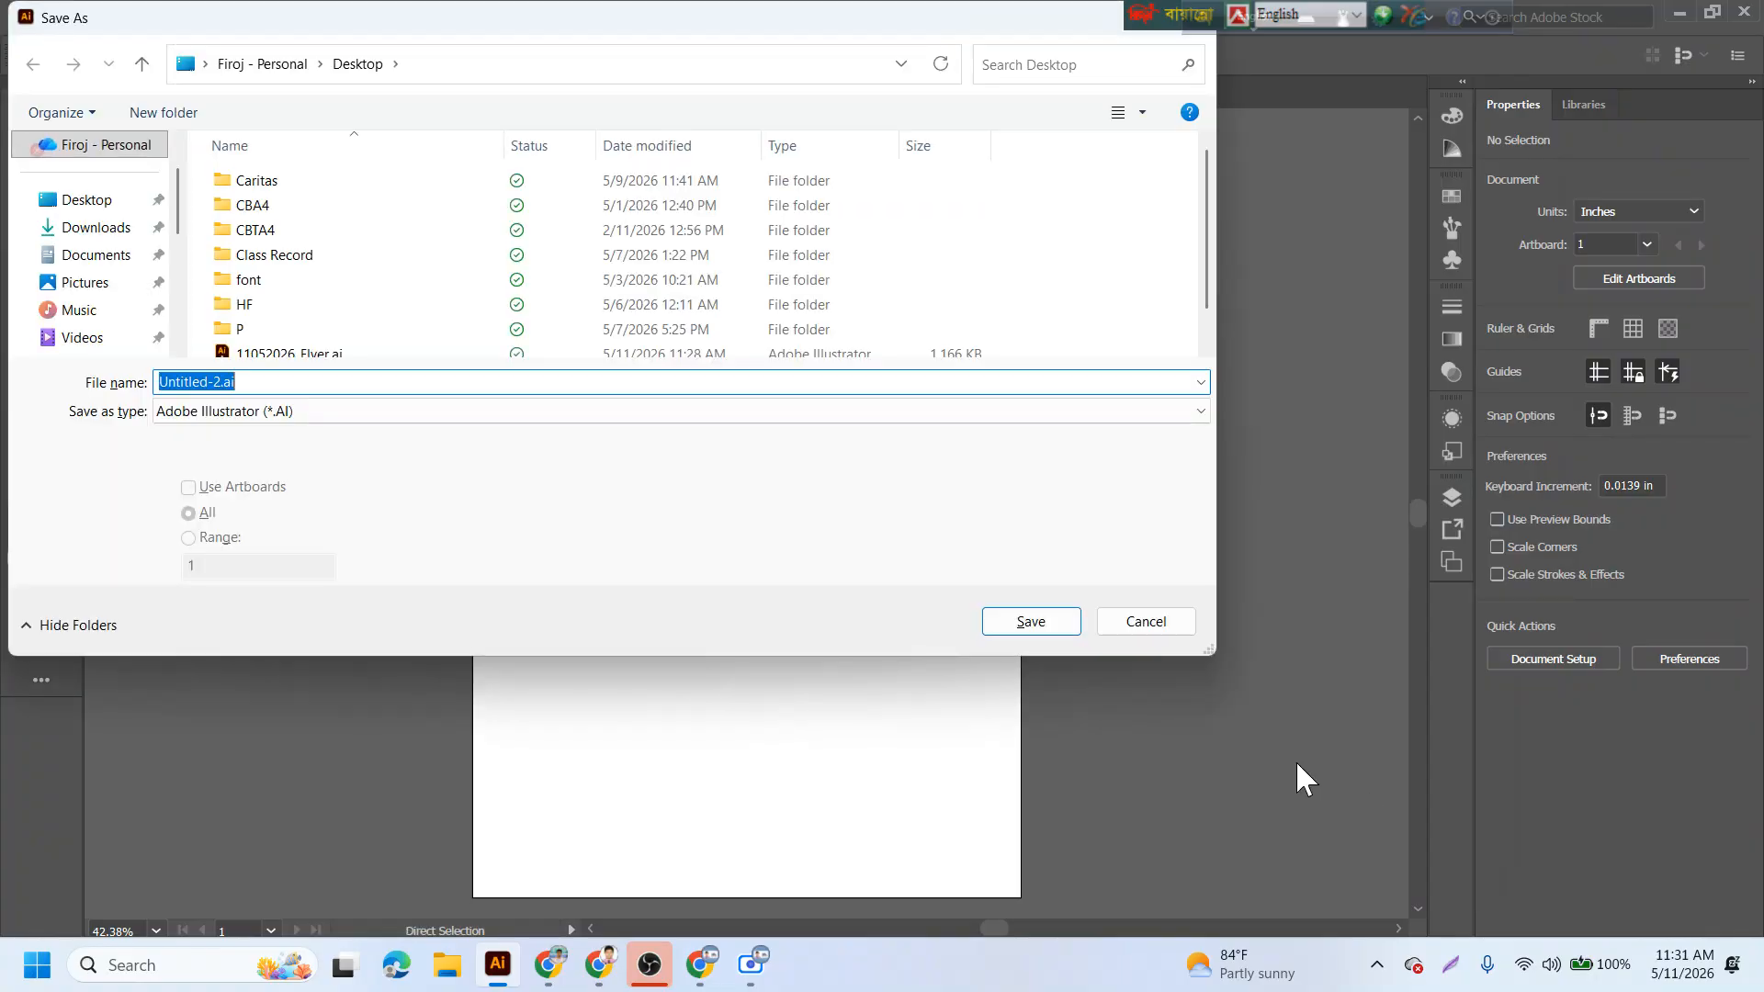
click(112, 209)
scroll(312, 344, down, 1)
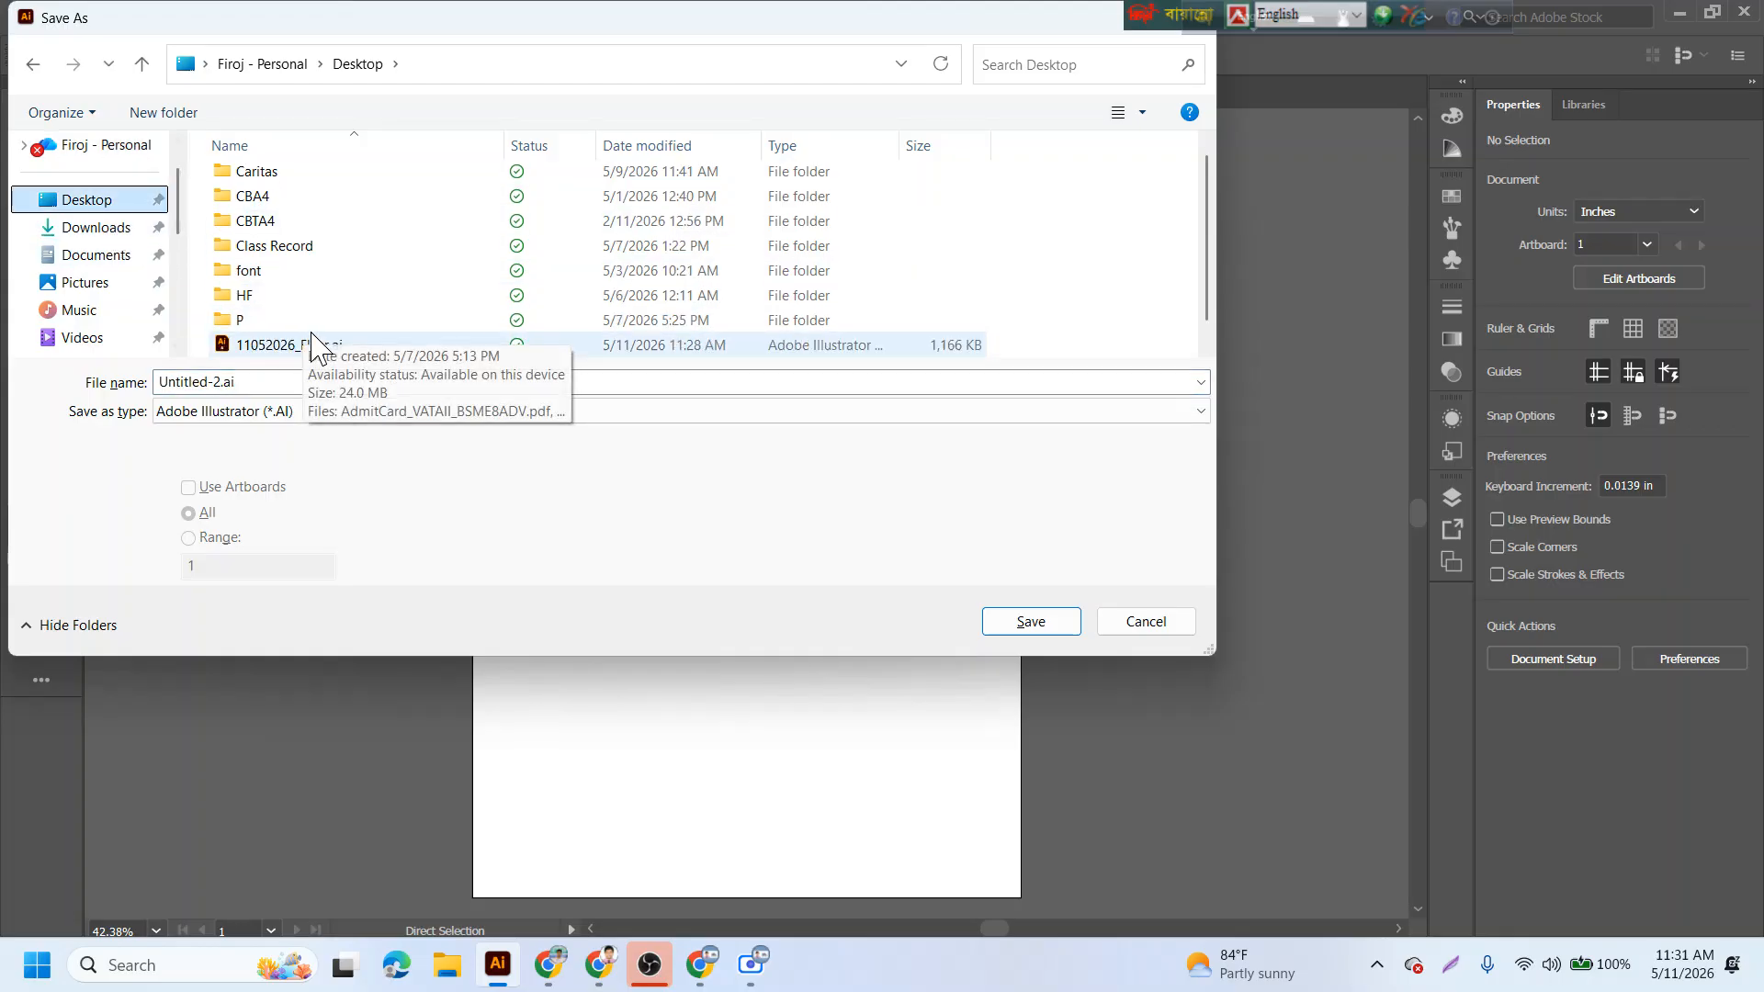
click(313, 346)
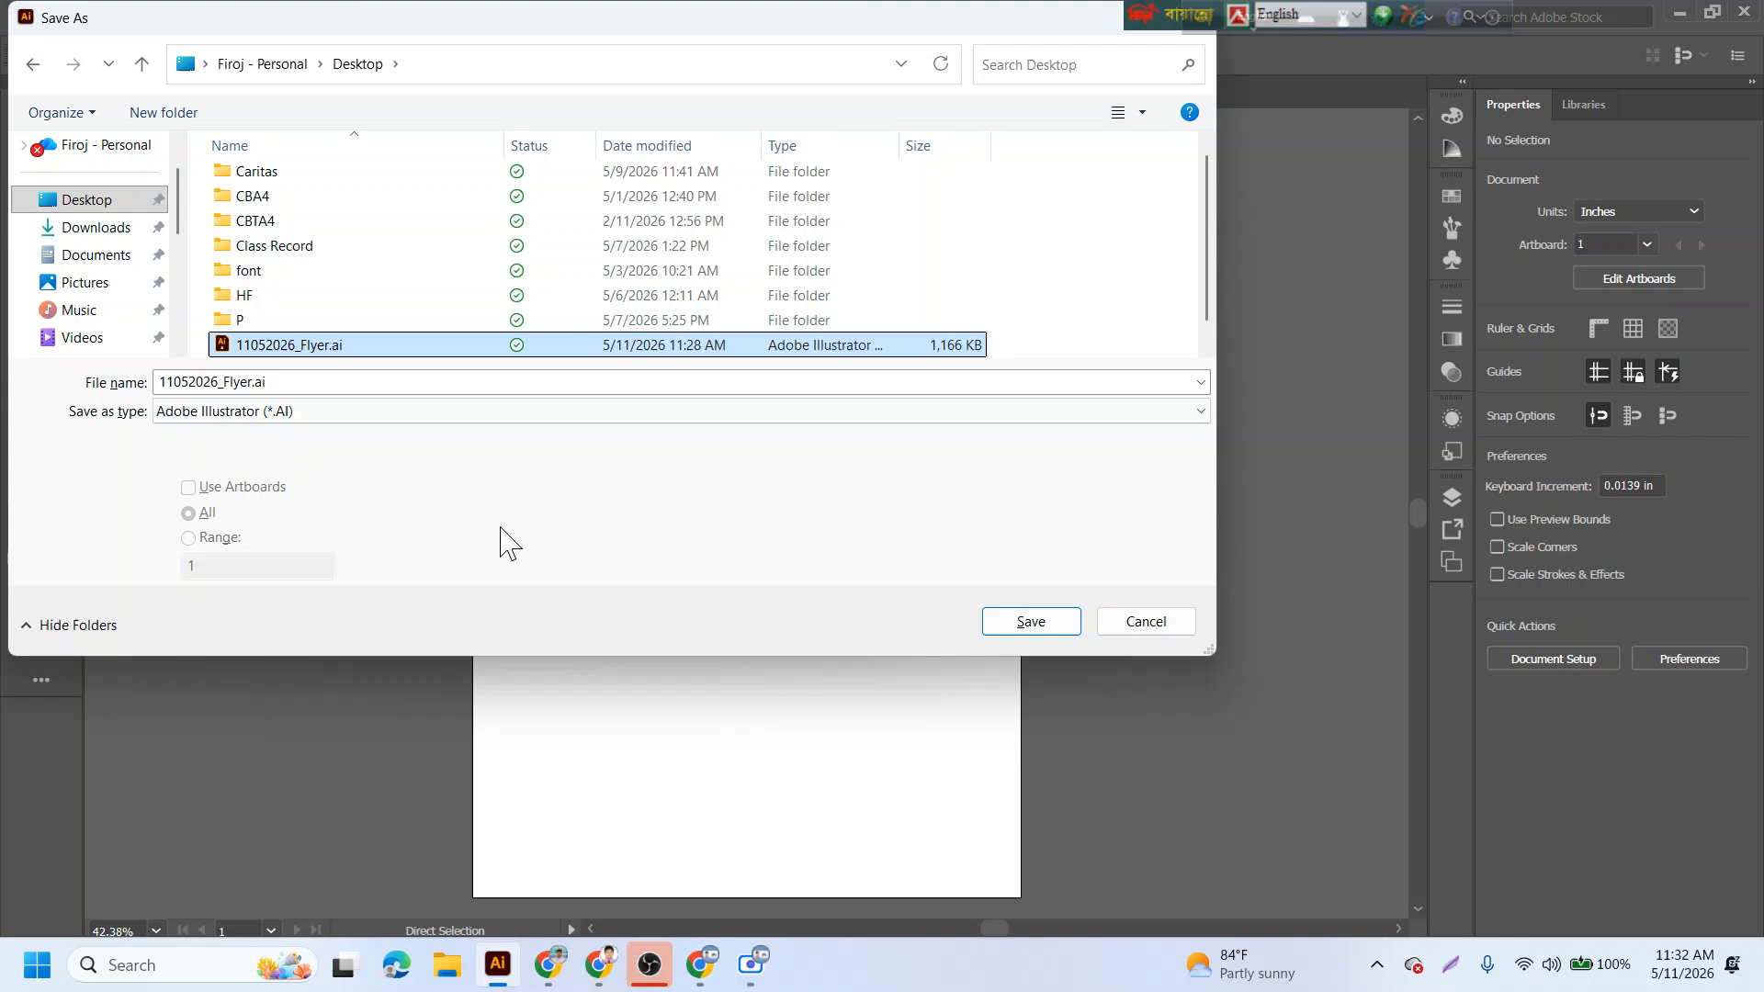
click(1031, 622)
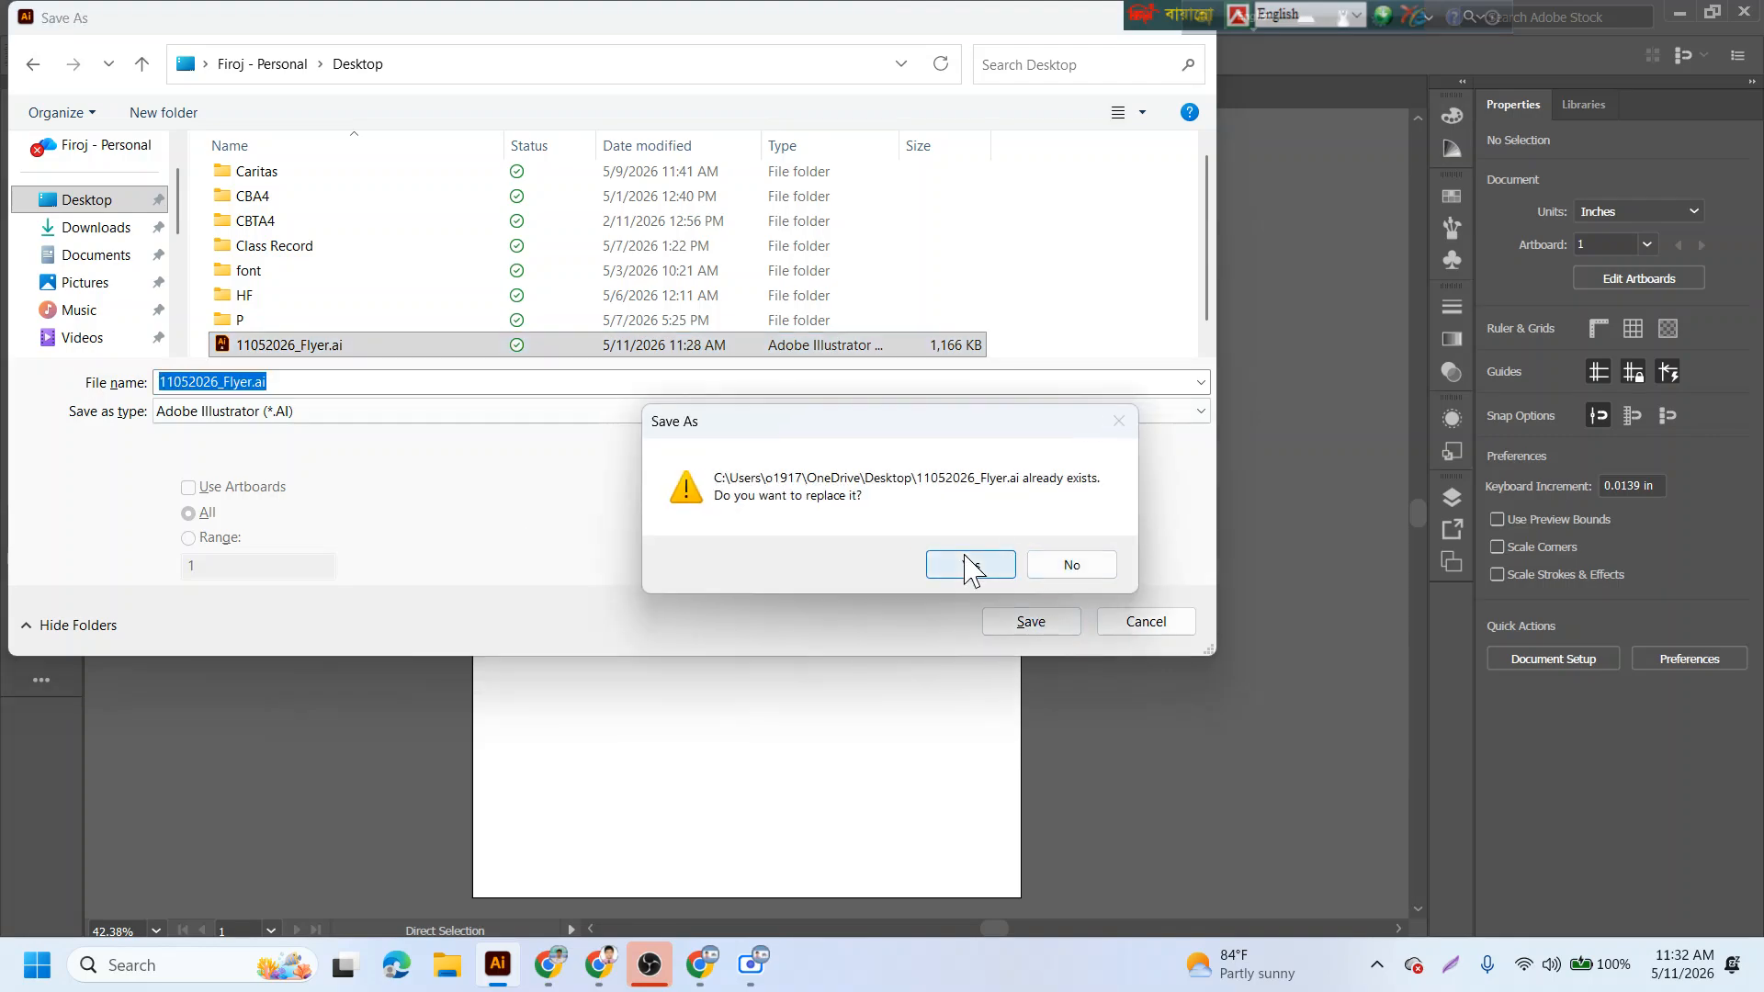
click(972, 567)
click(1008, 804)
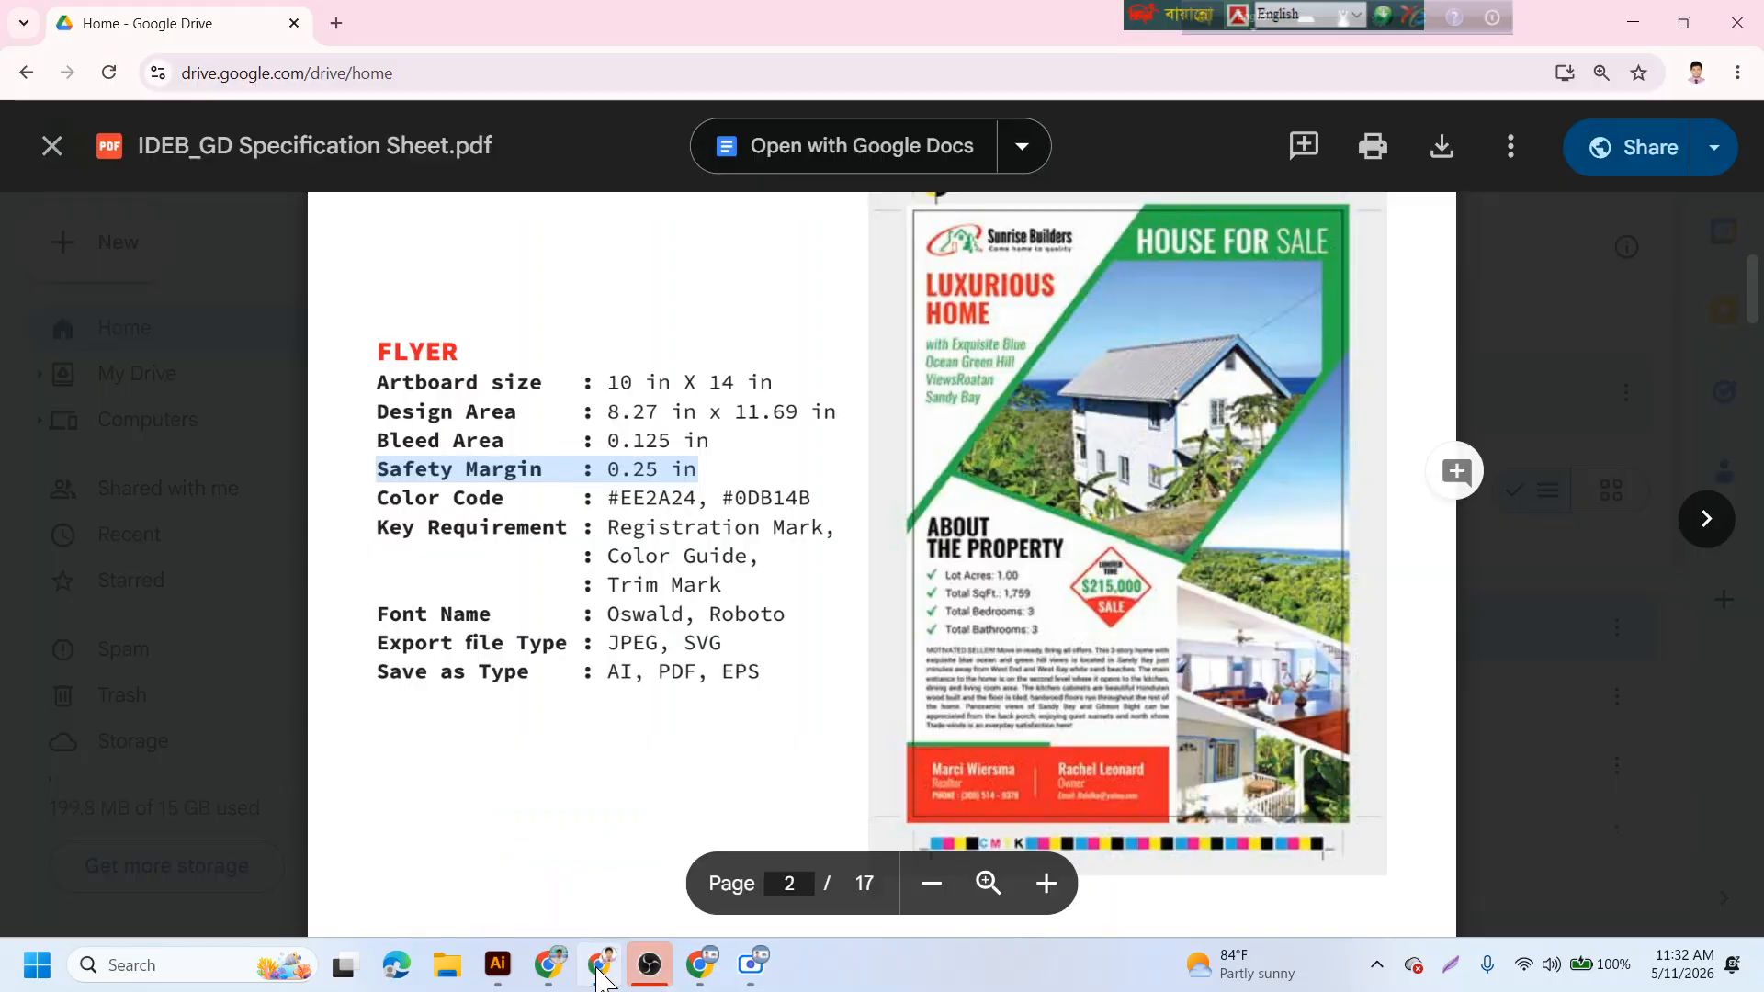
- Draw the 8.27 × 11.69 in design-area rectangle specified in the Chrome specification sheet and center it on the artboard
click(608, 967)
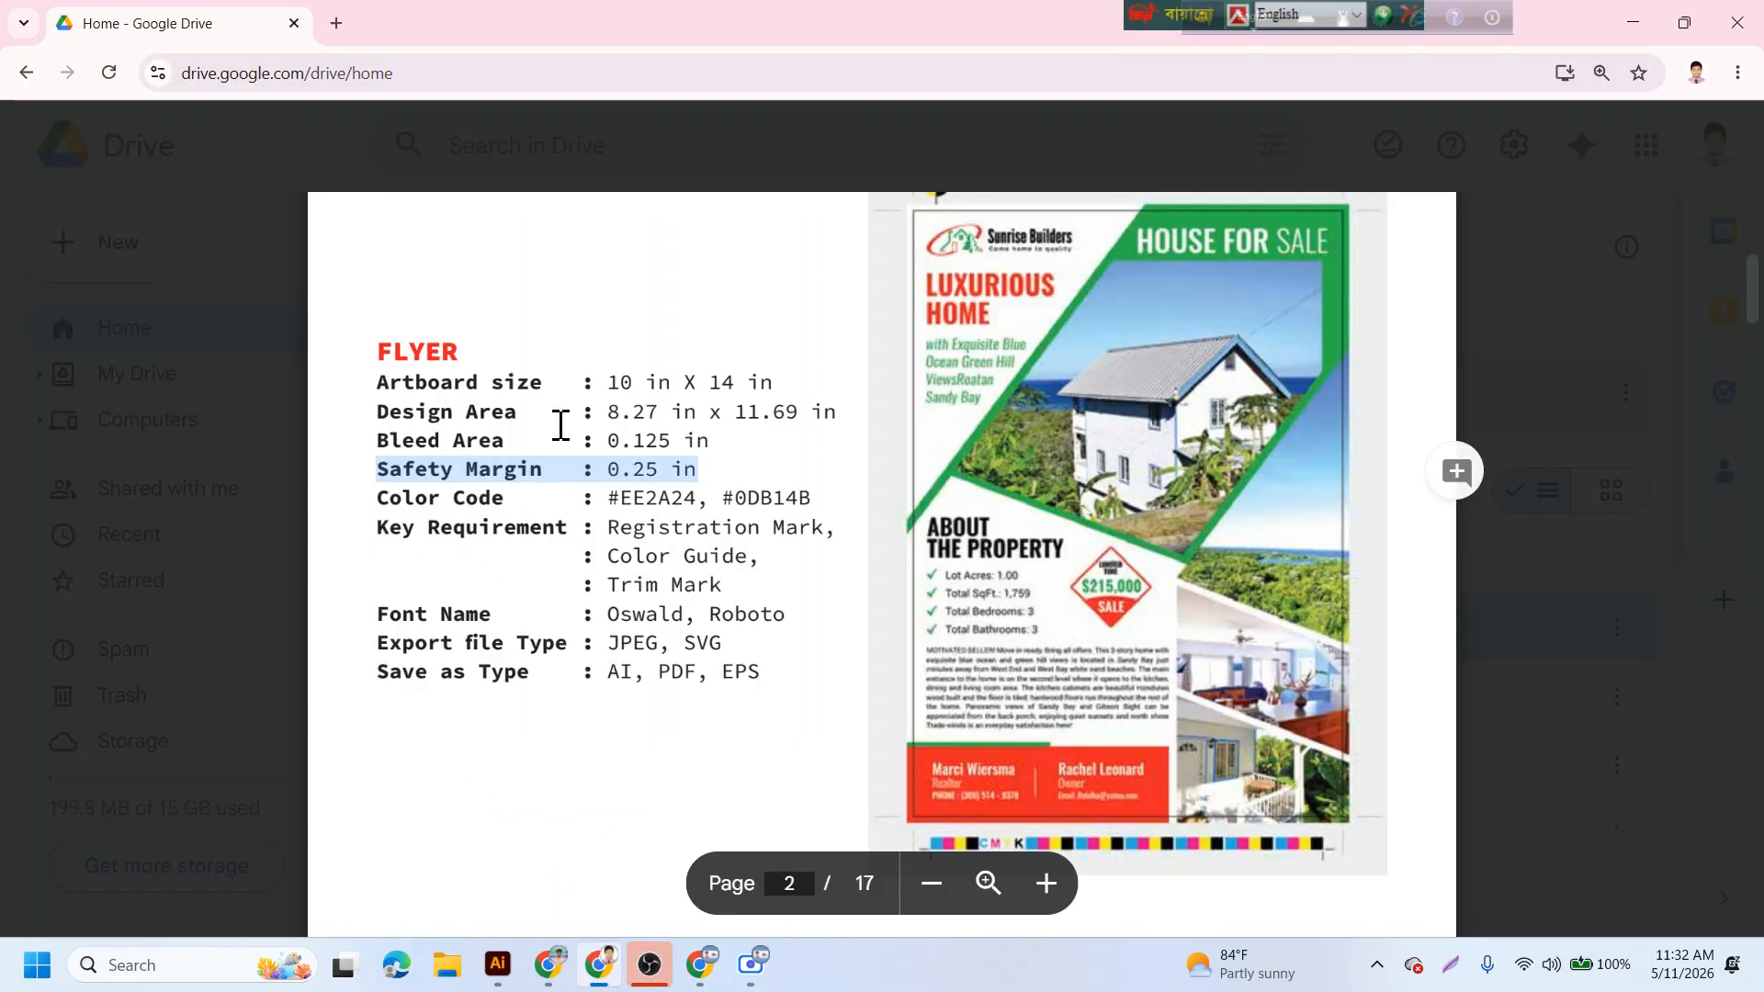
drag(606, 411, 816, 413)
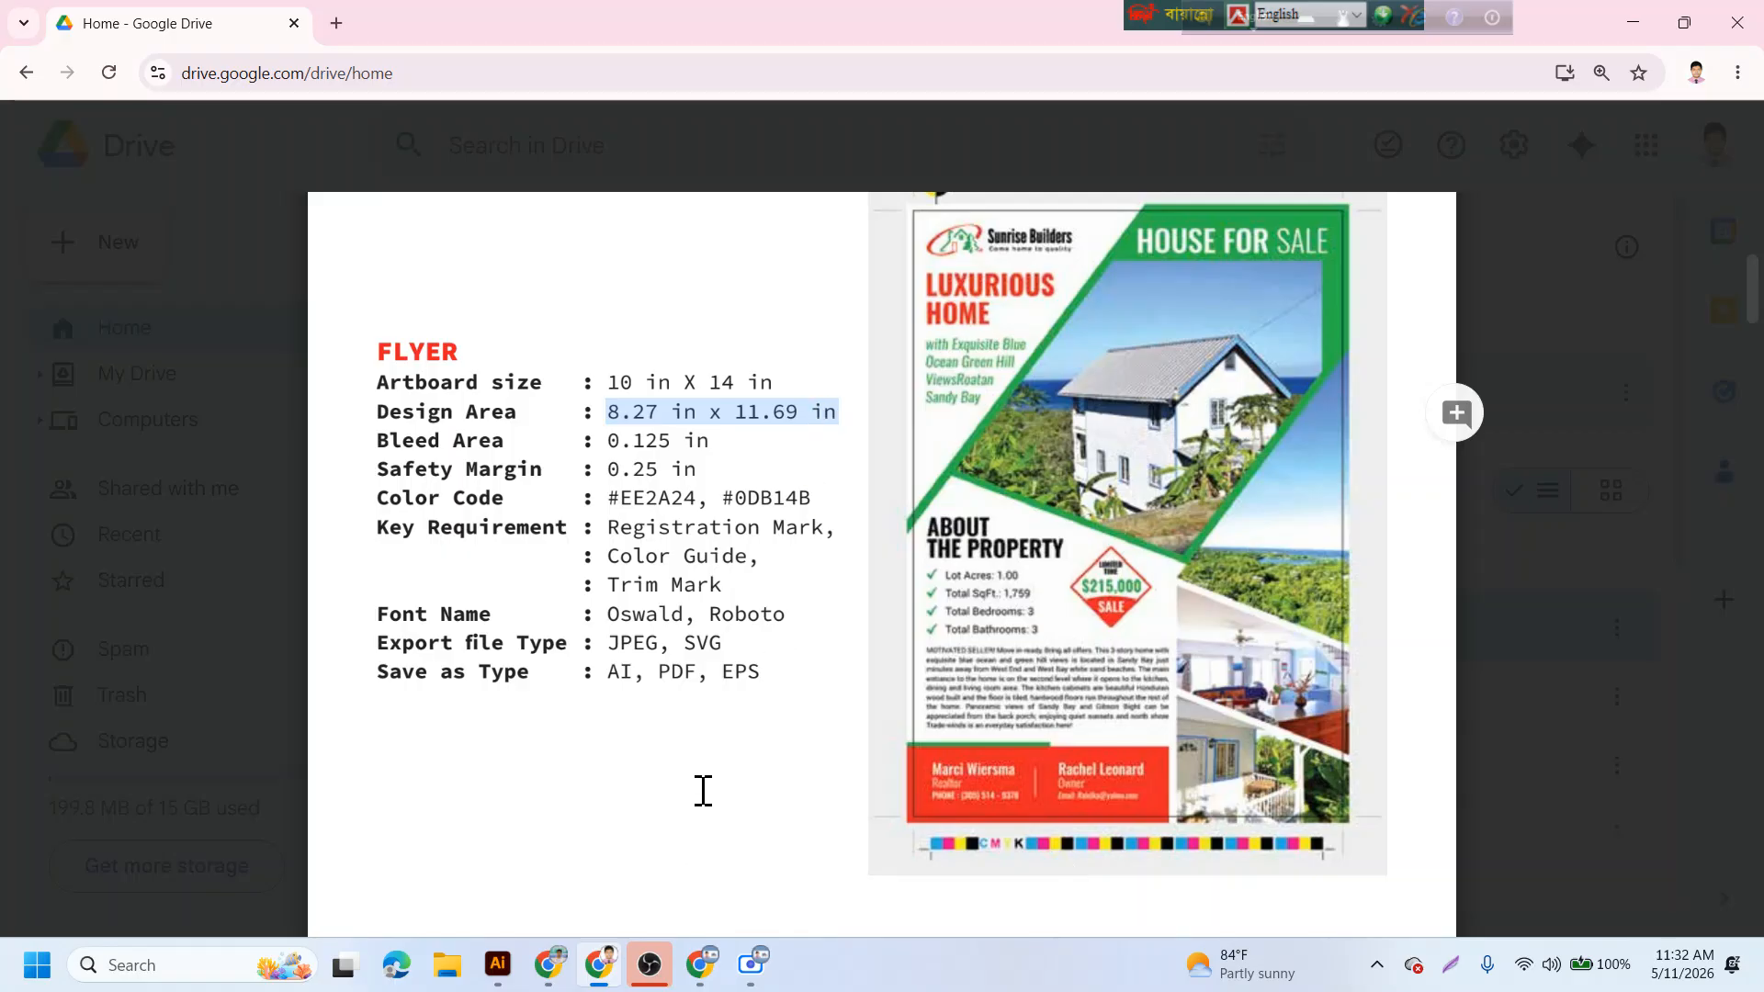
click(493, 975)
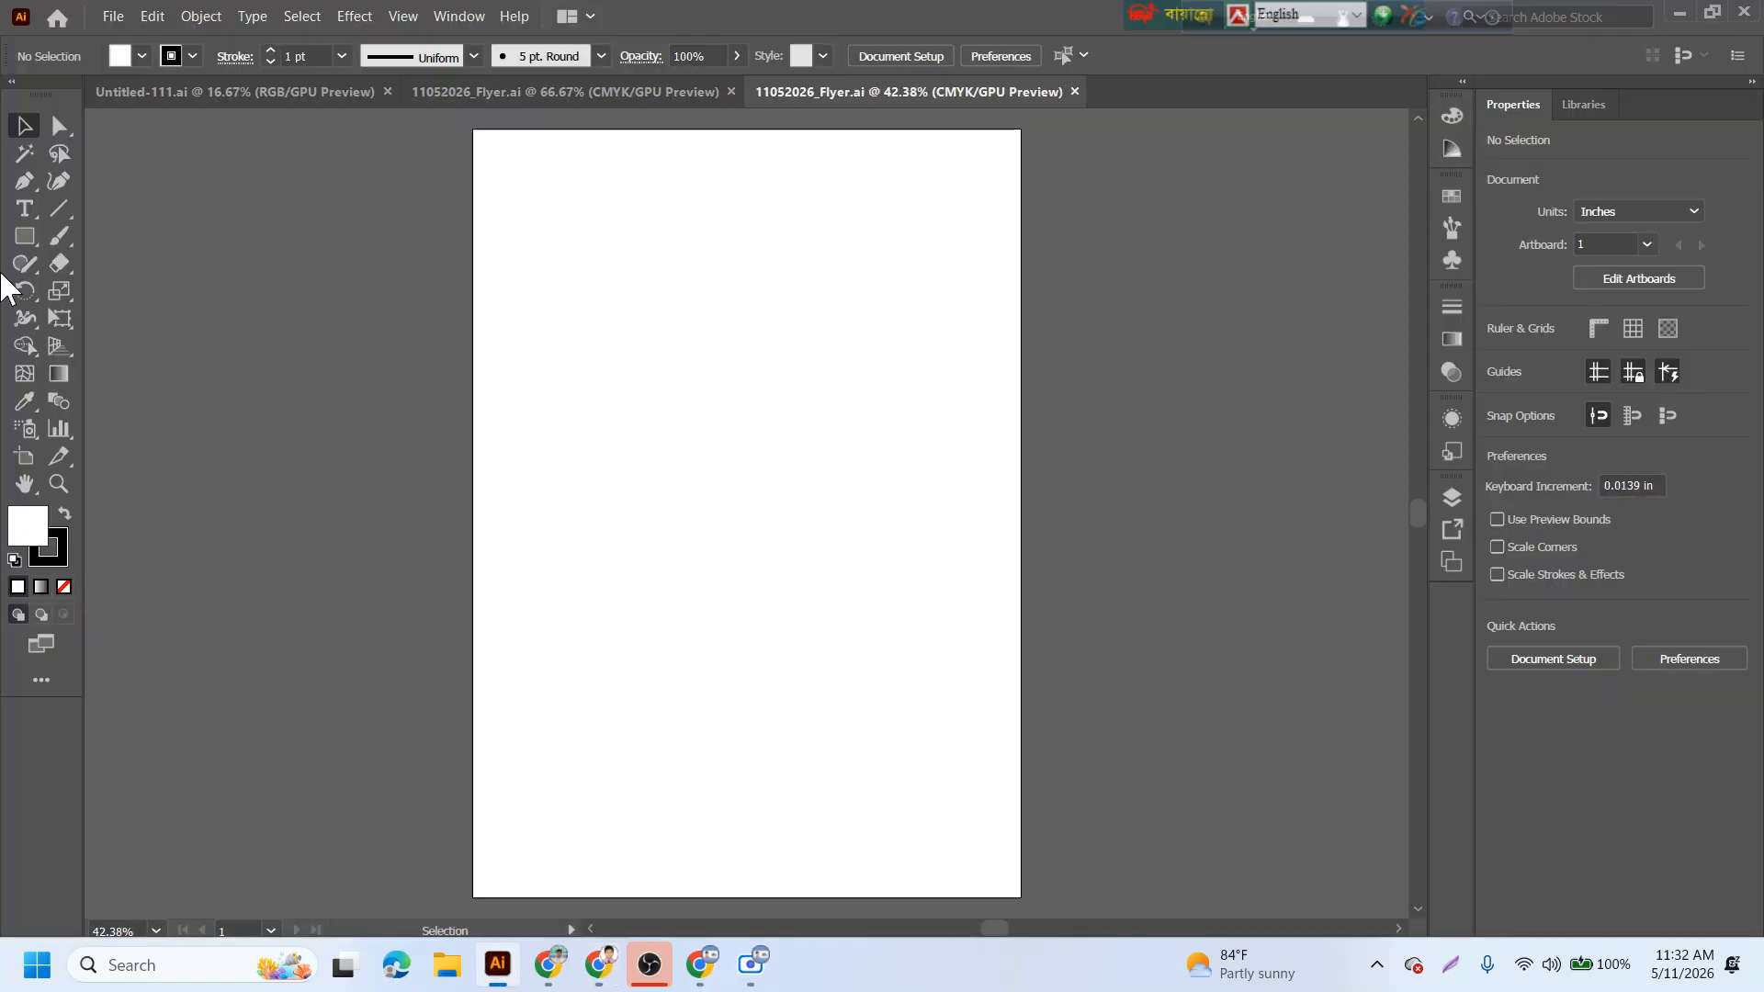
click(28, 239)
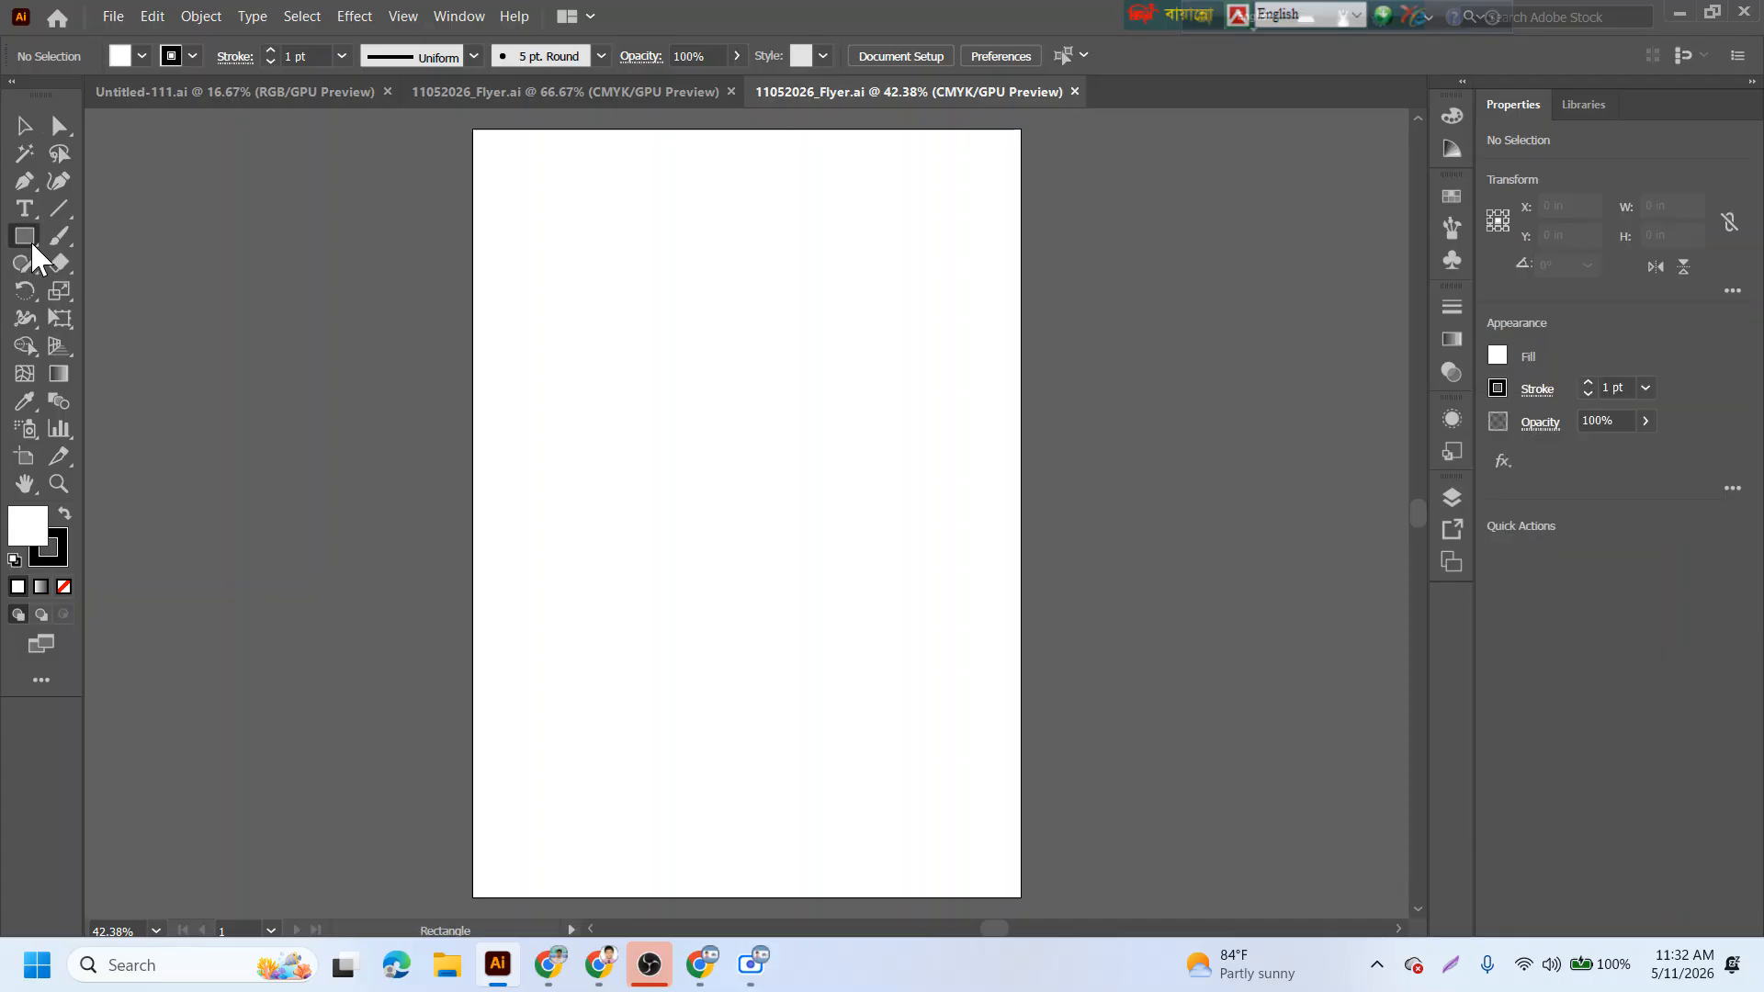
click(606, 319)
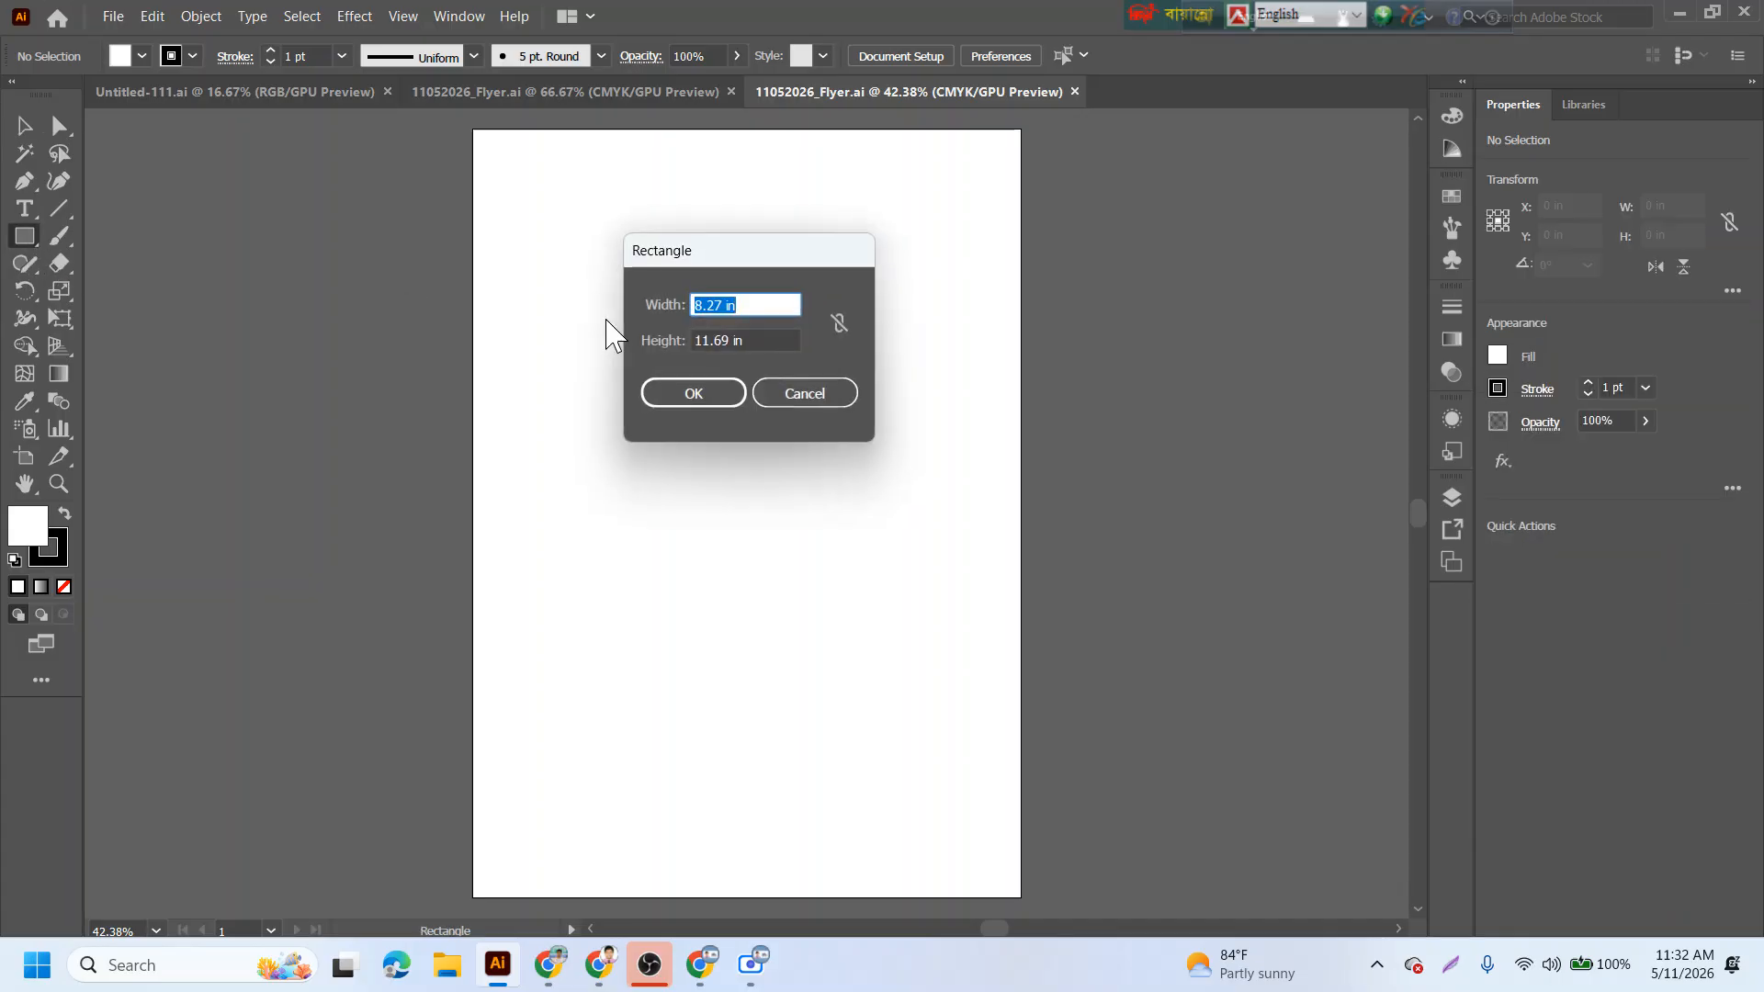
key(Tab)
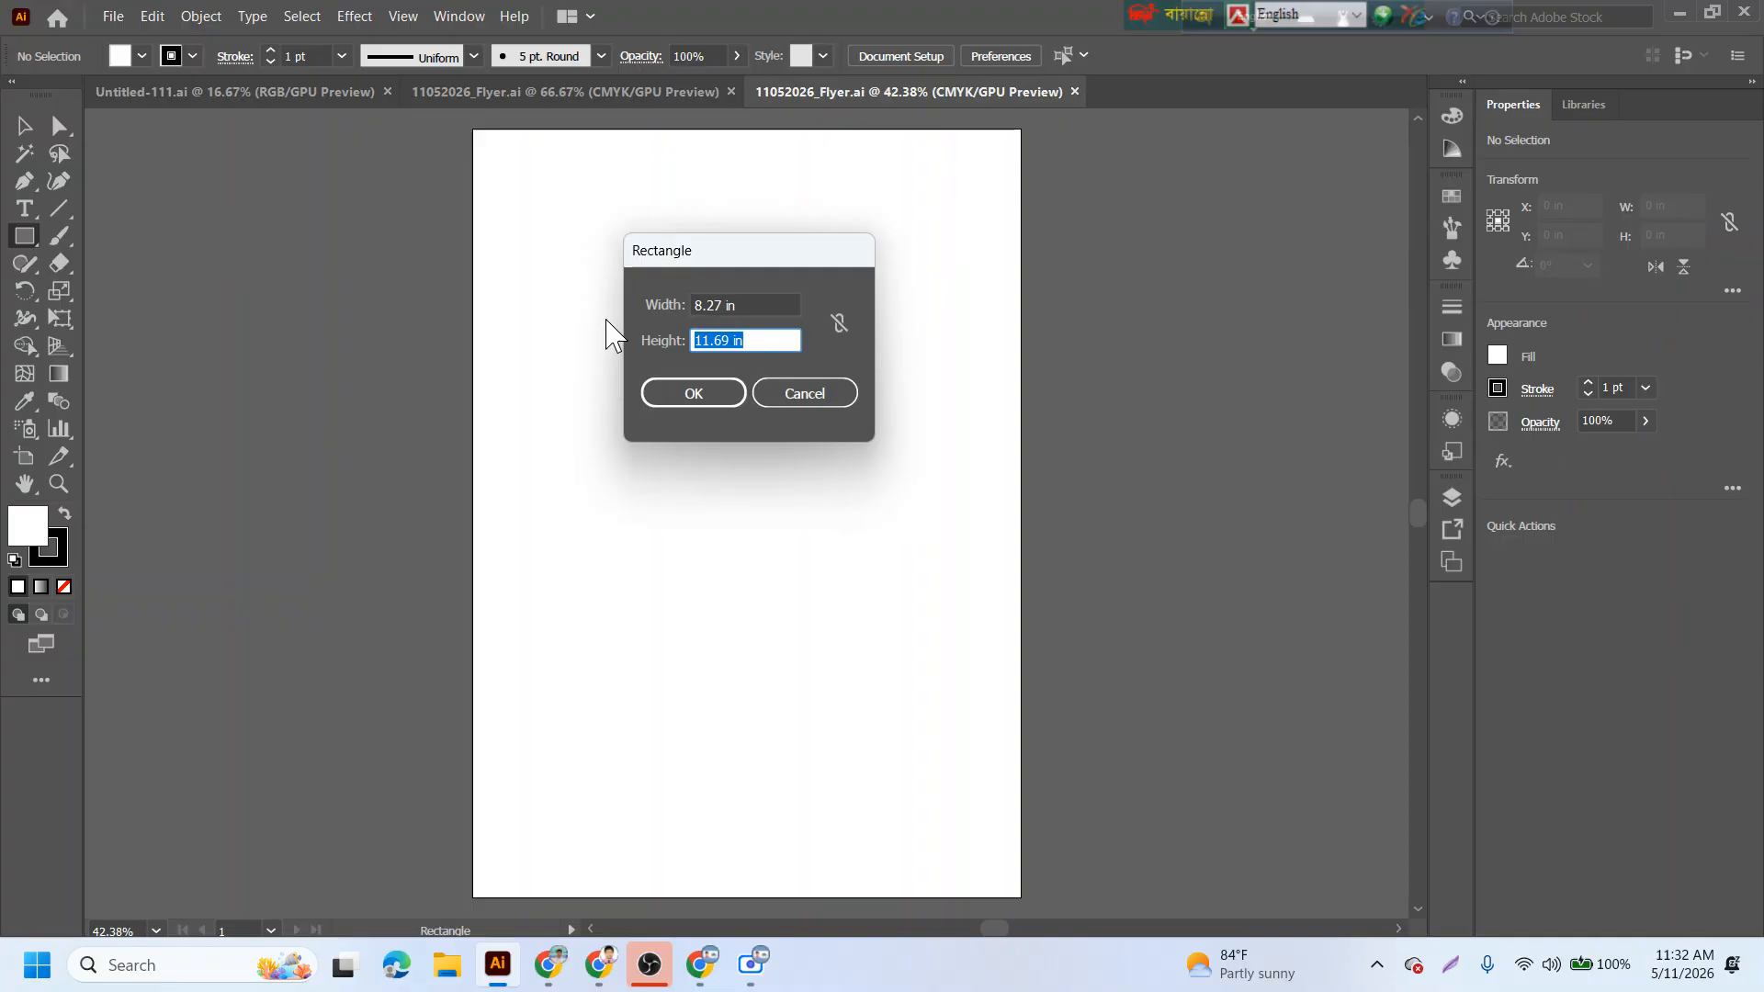
key(Tab)
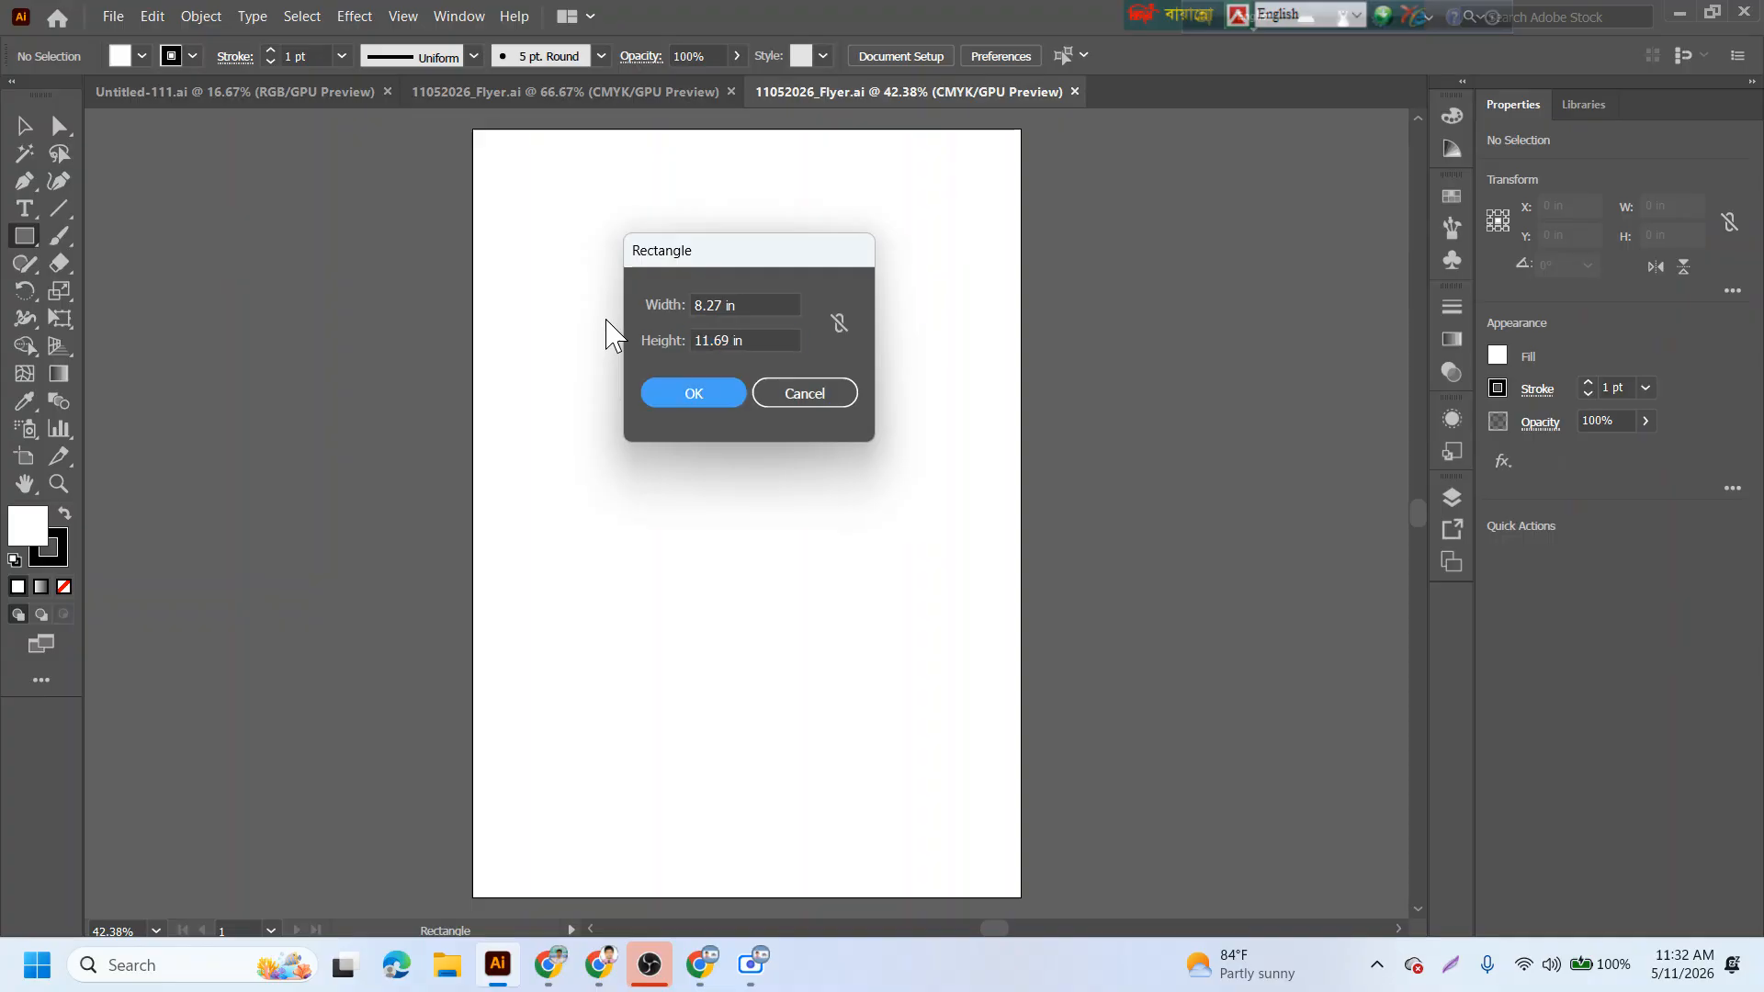
key(Return)
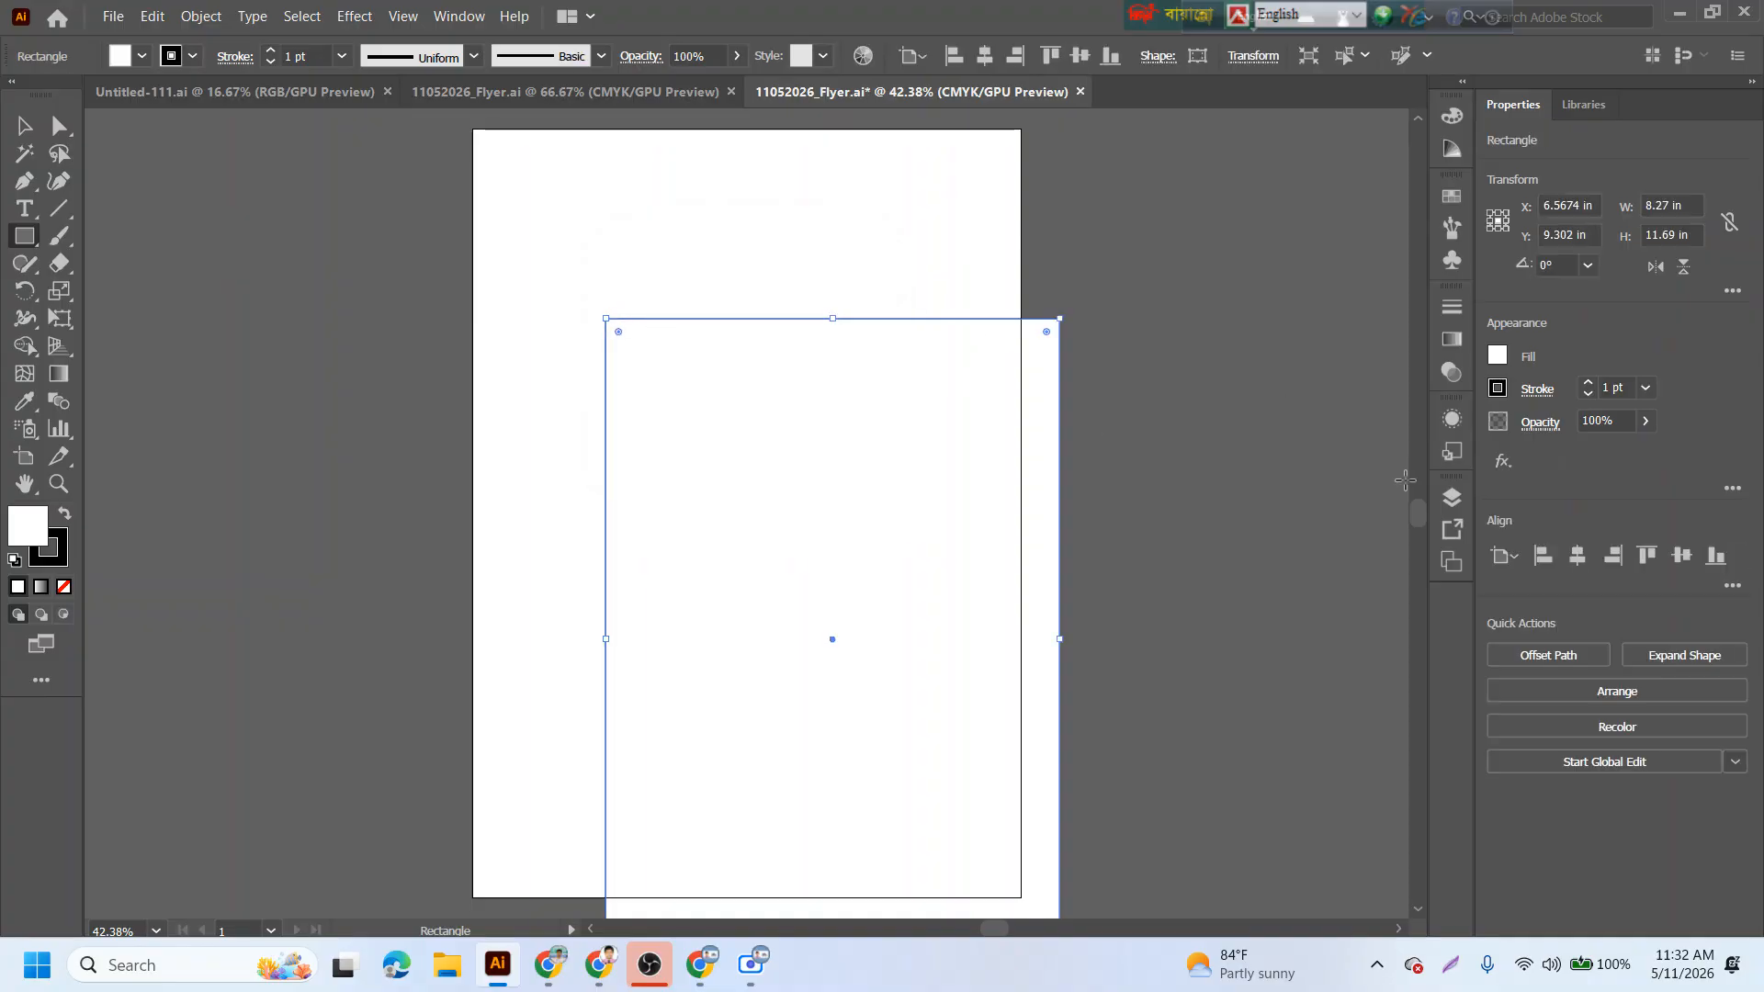
click(1580, 557)
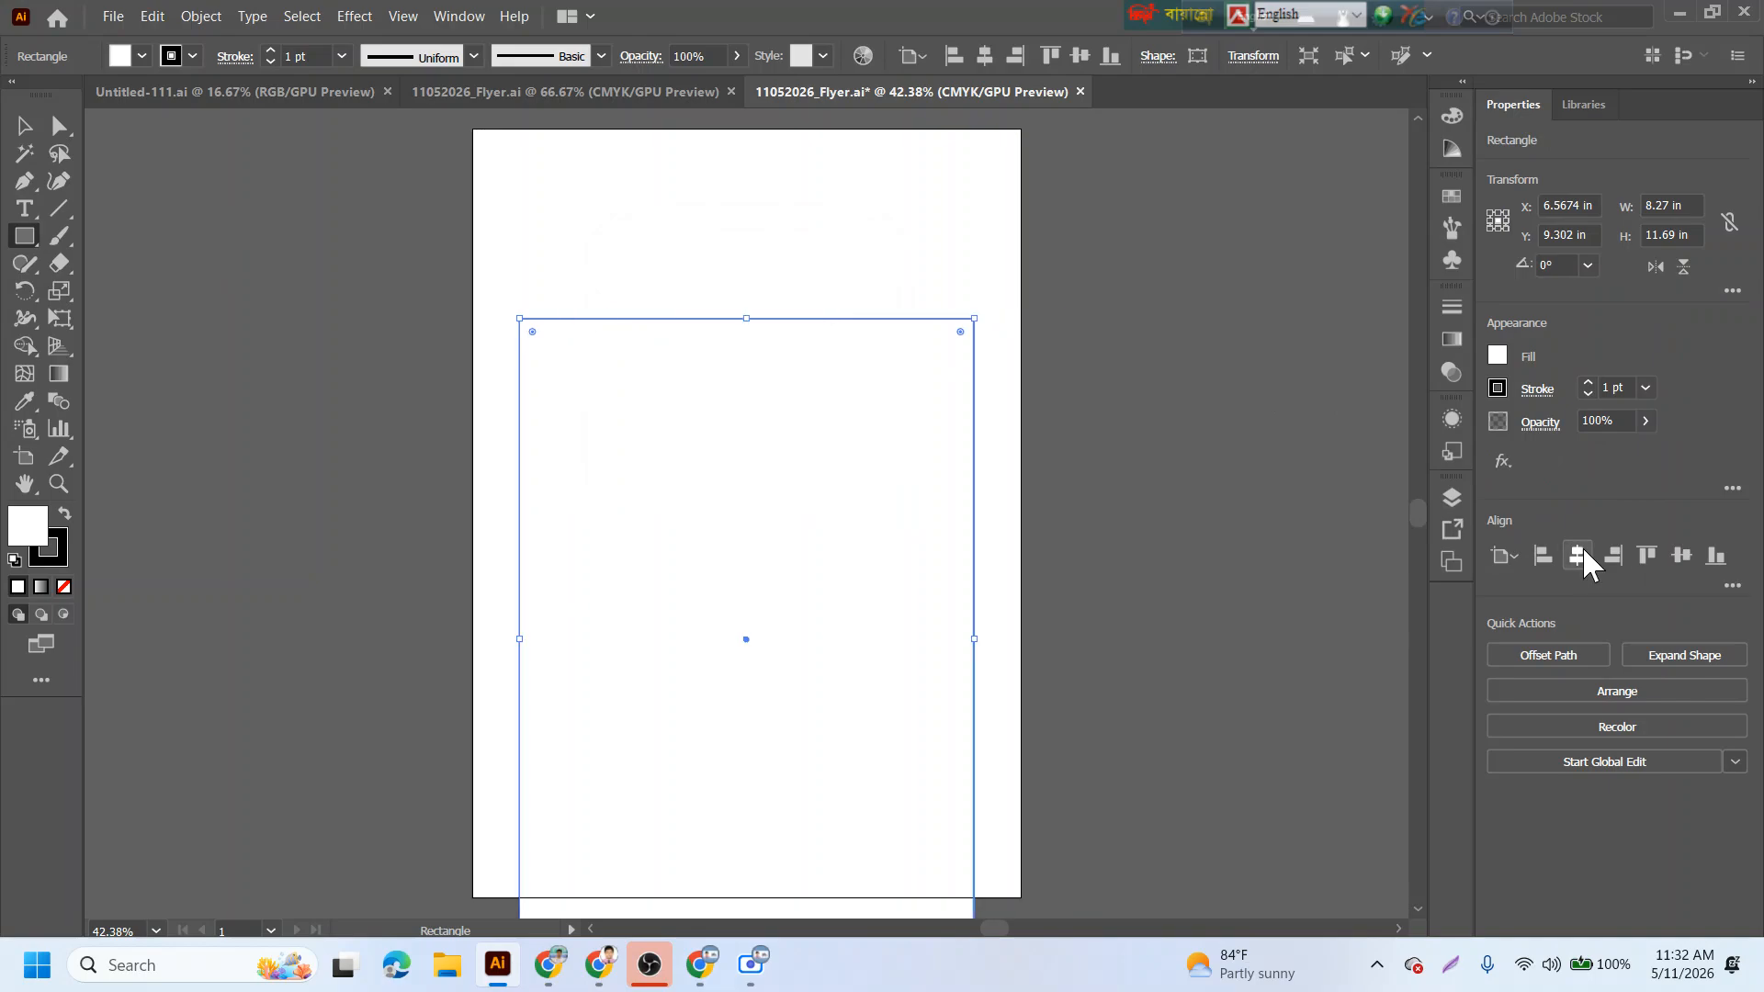
click(1683, 557)
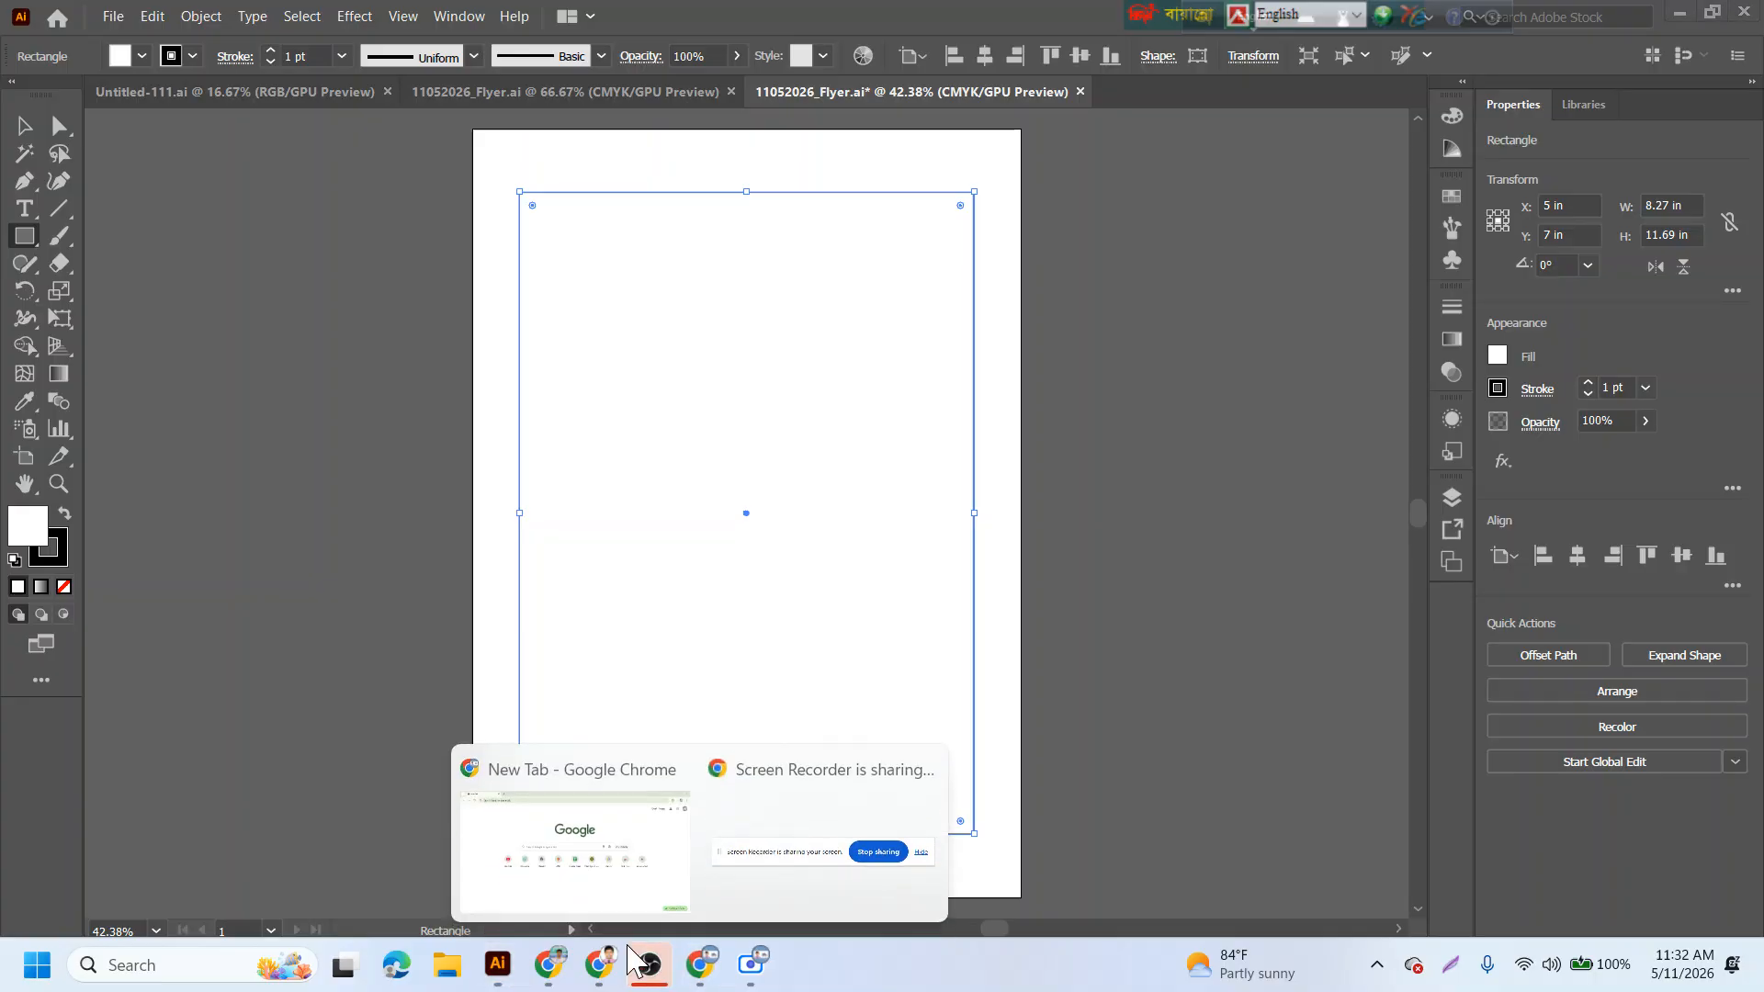
- Offset the rectangle's path outward by 0.125 in, the bleed area specified in the Chrome specification sheet
click(592, 976)
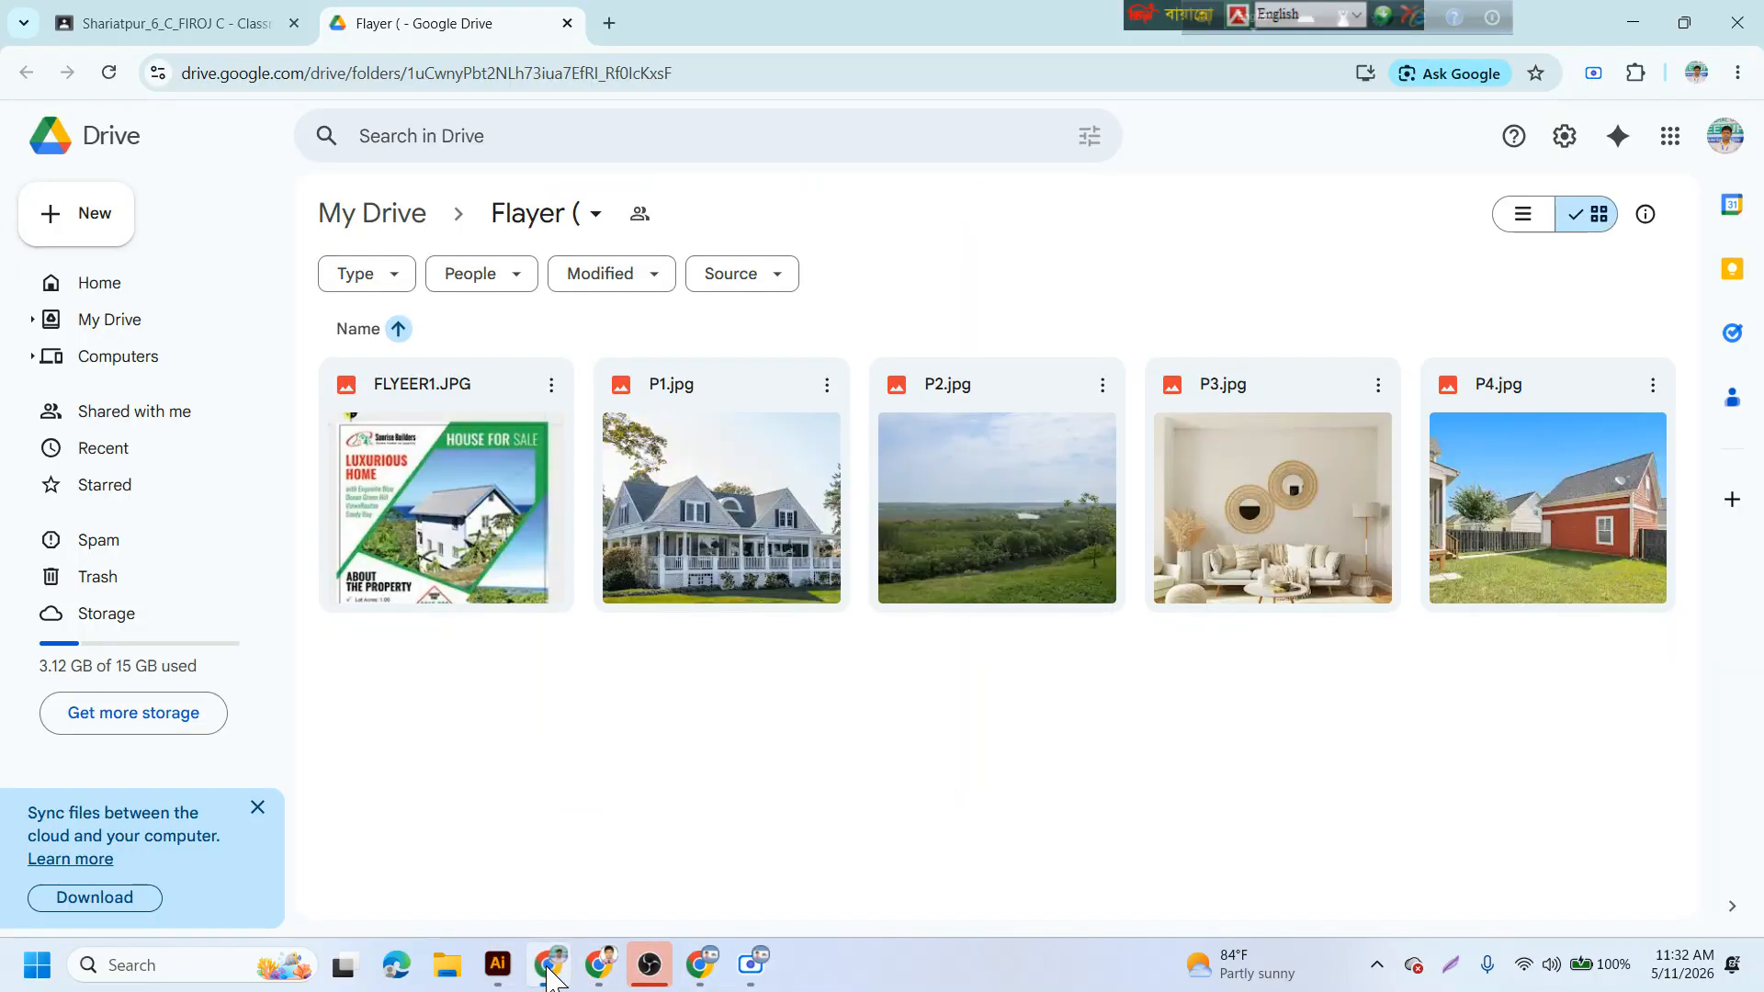
click(614, 959)
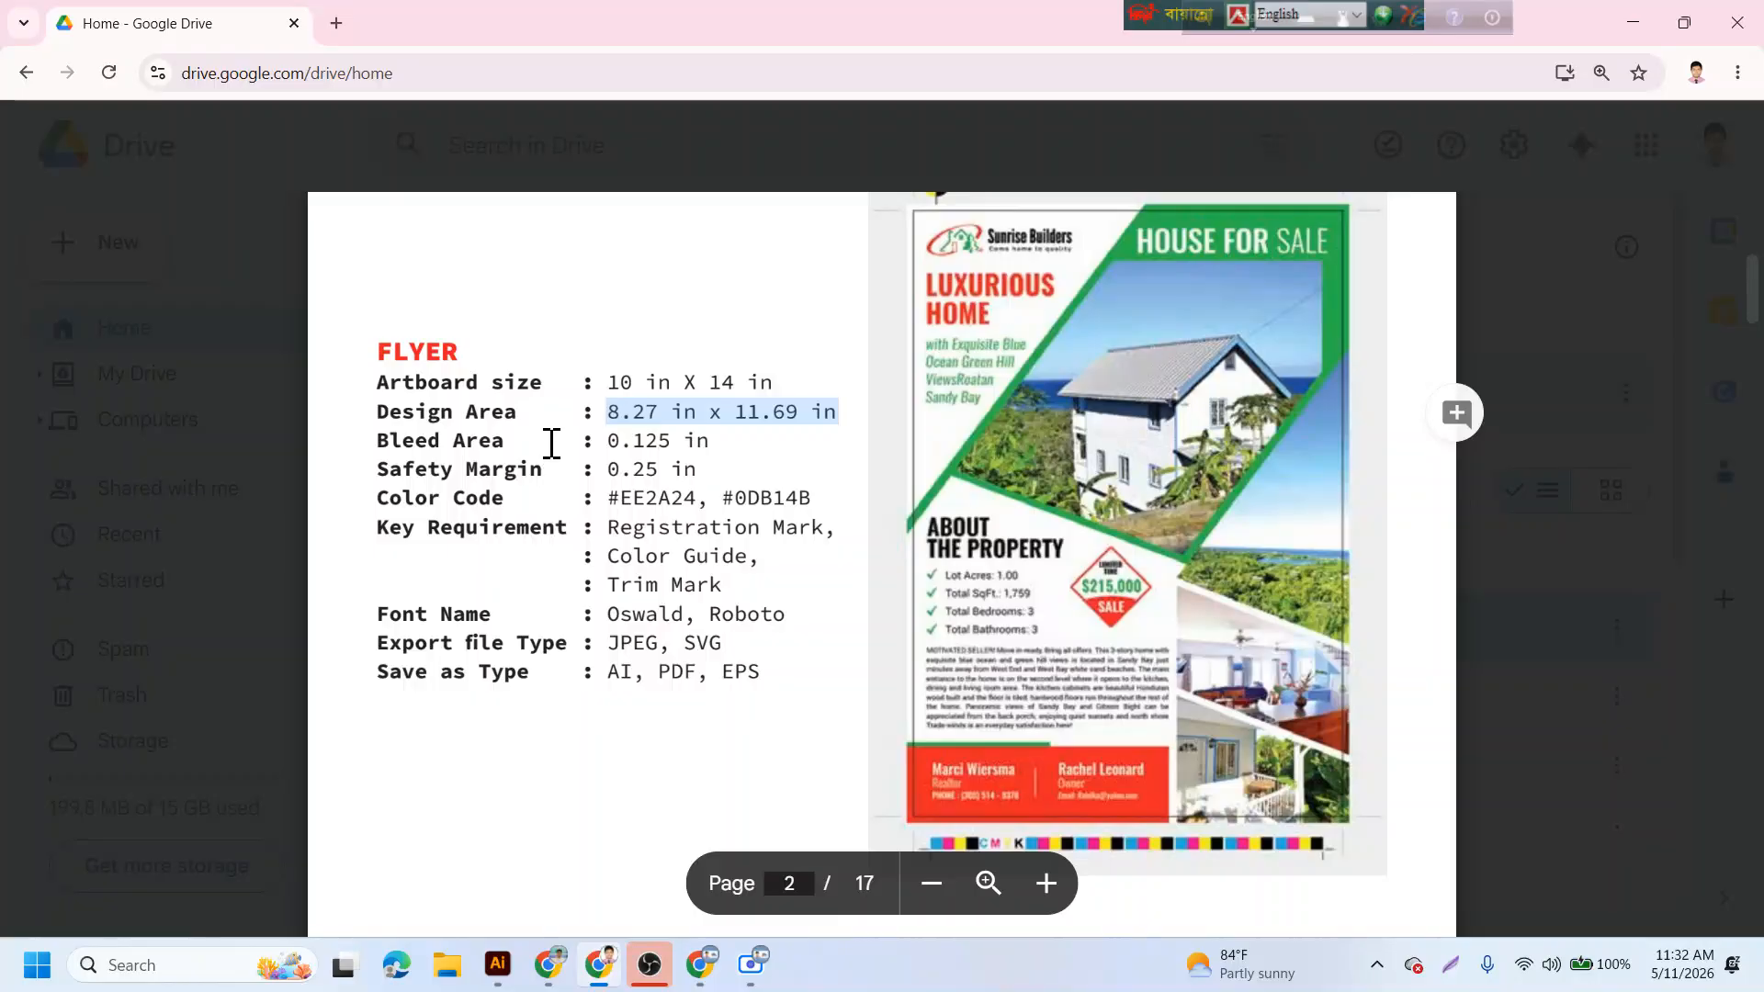
drag(606, 444, 722, 442)
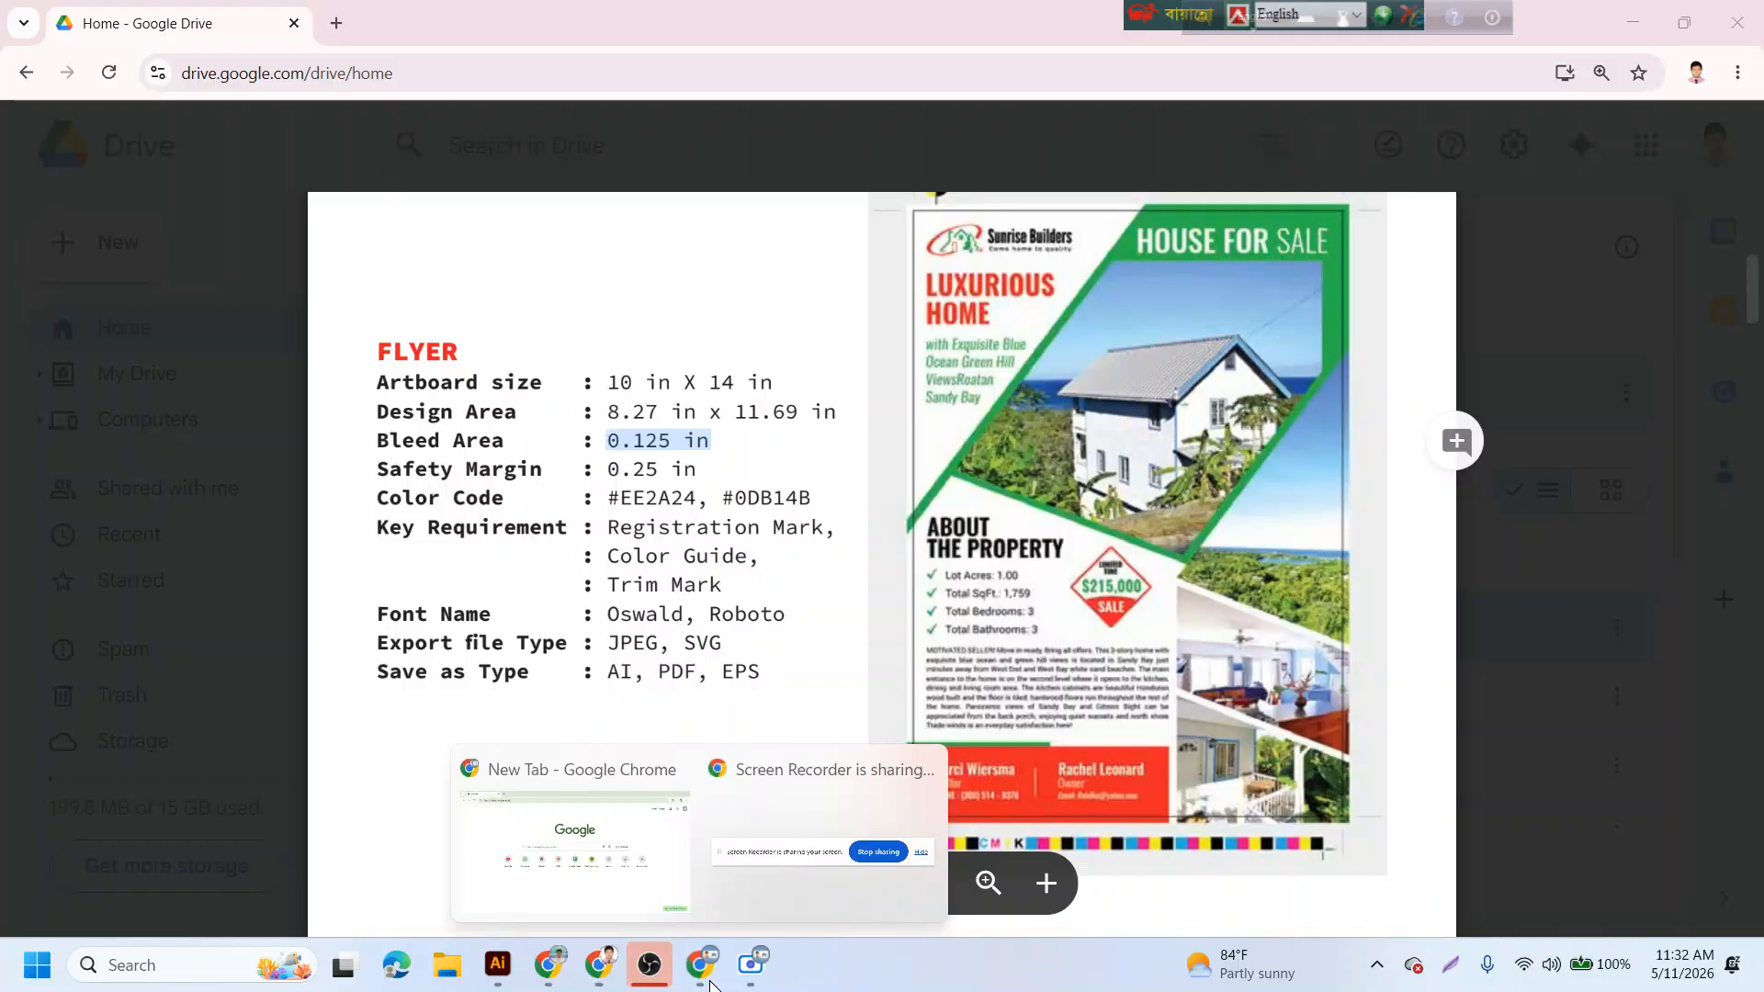
click(497, 965)
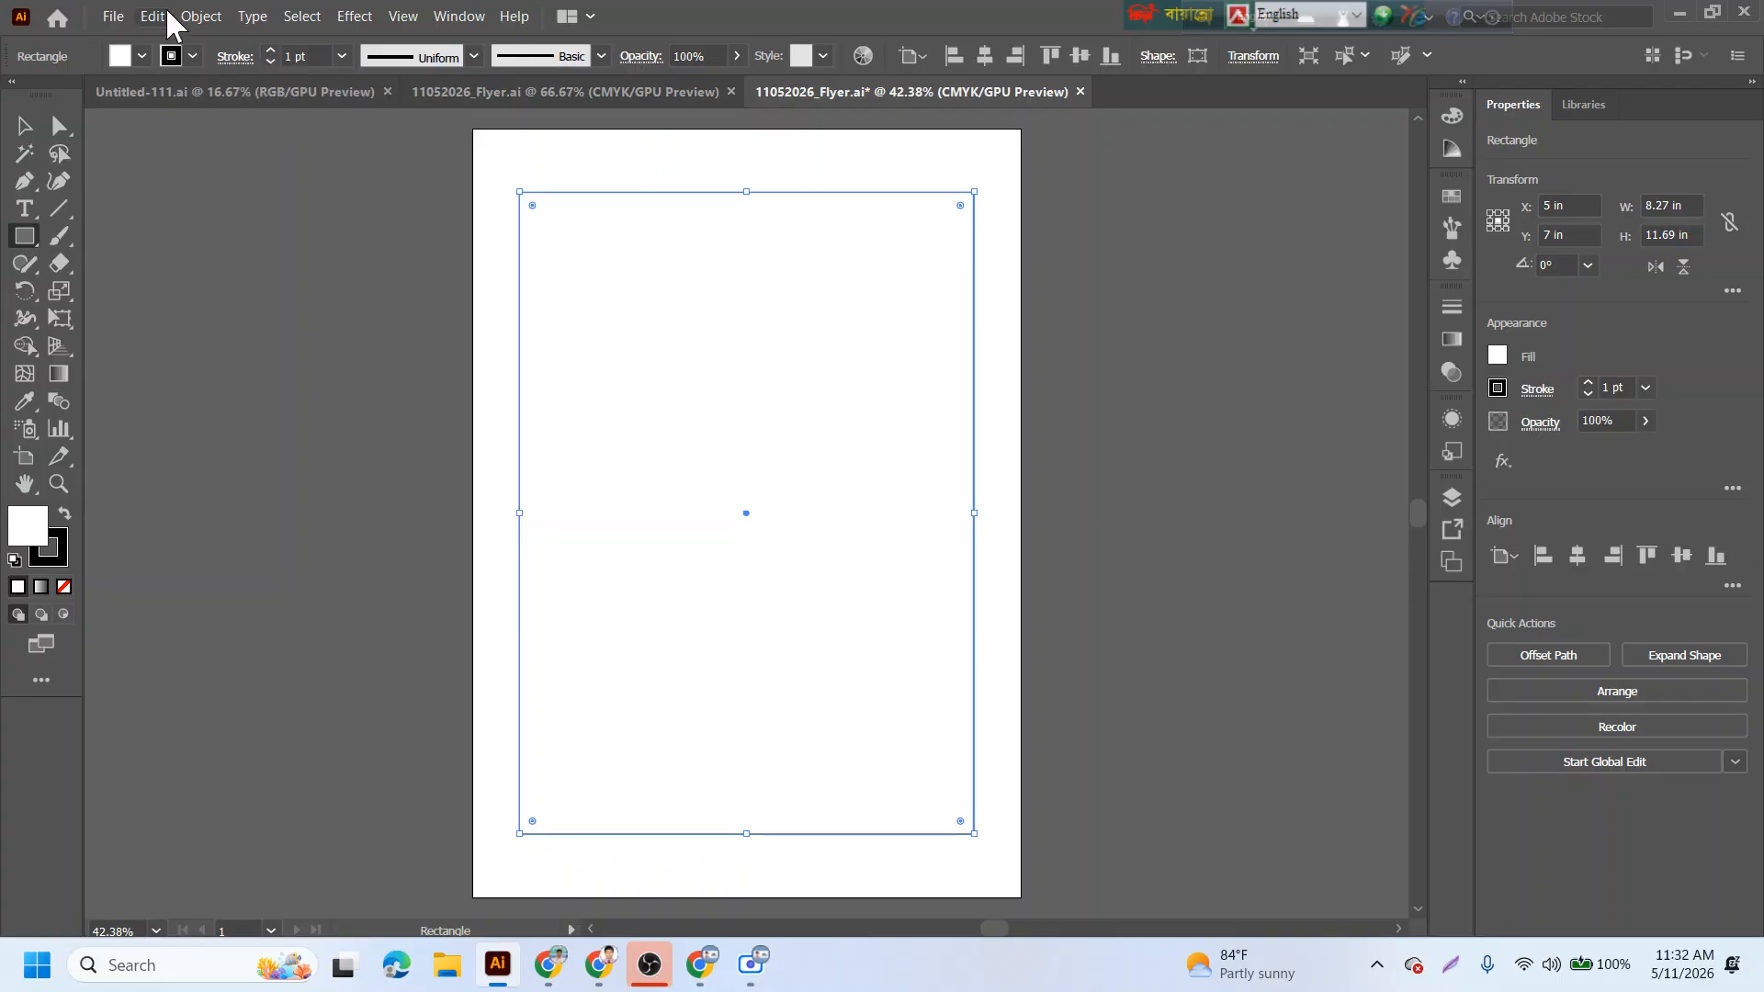
click(201, 16)
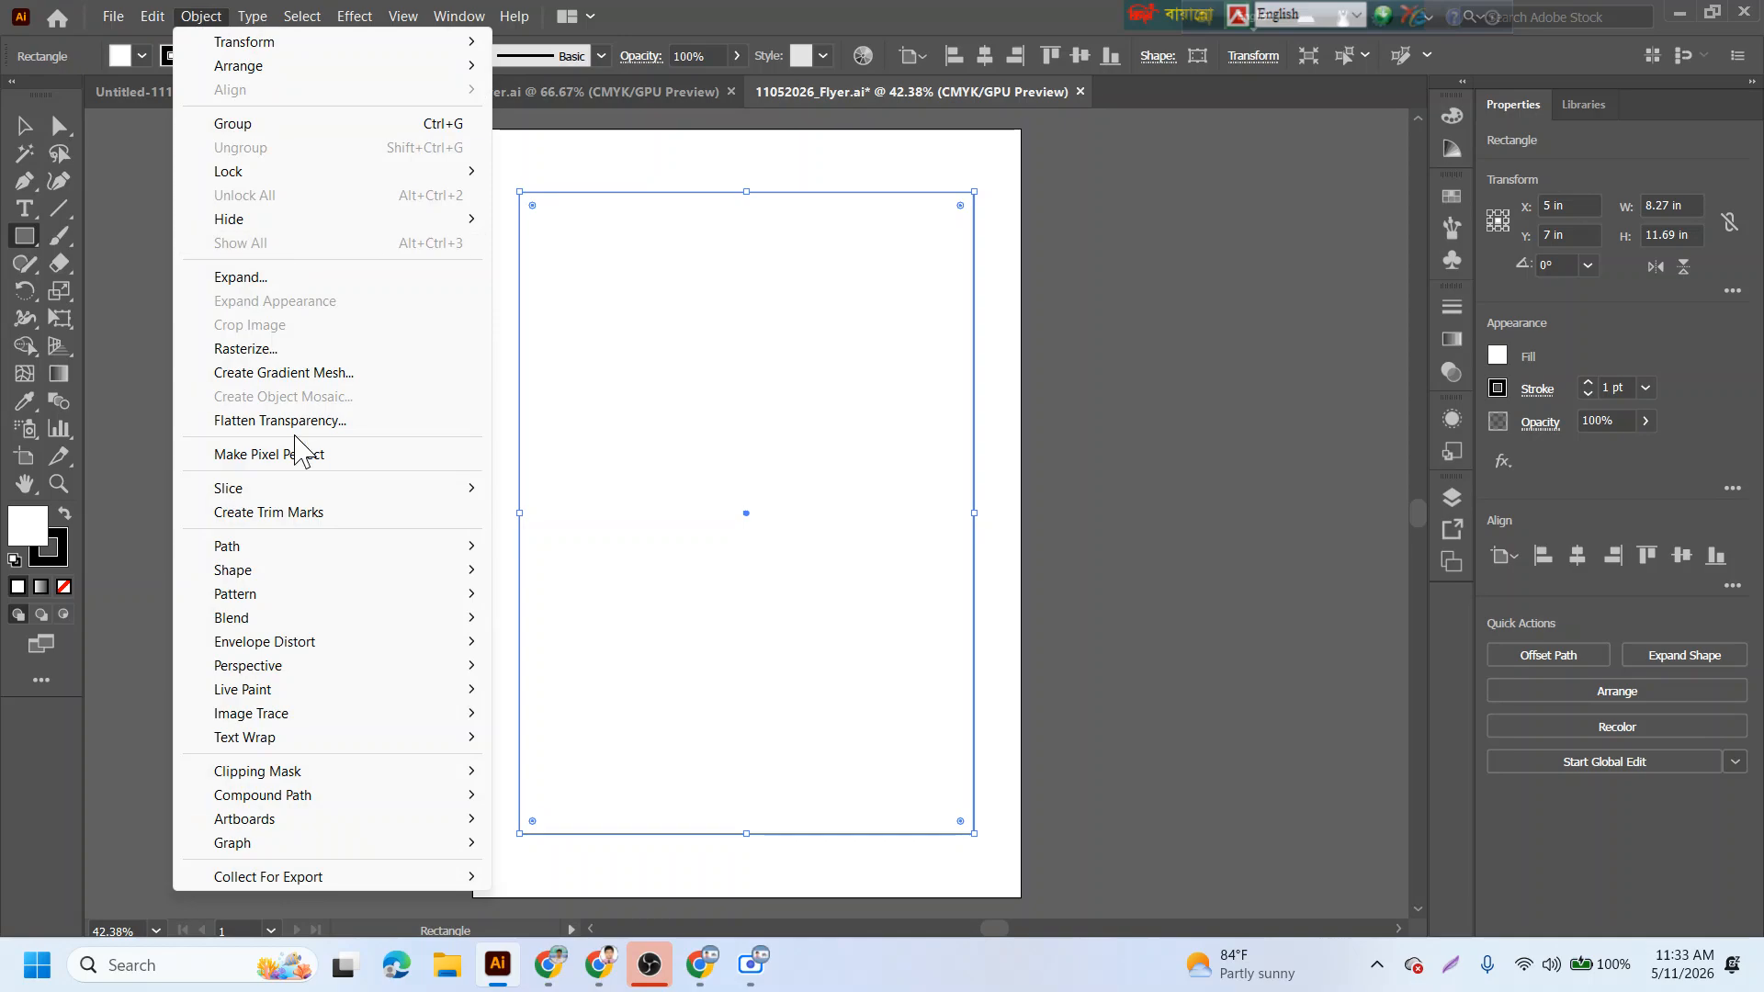
mouse_move(279, 552)
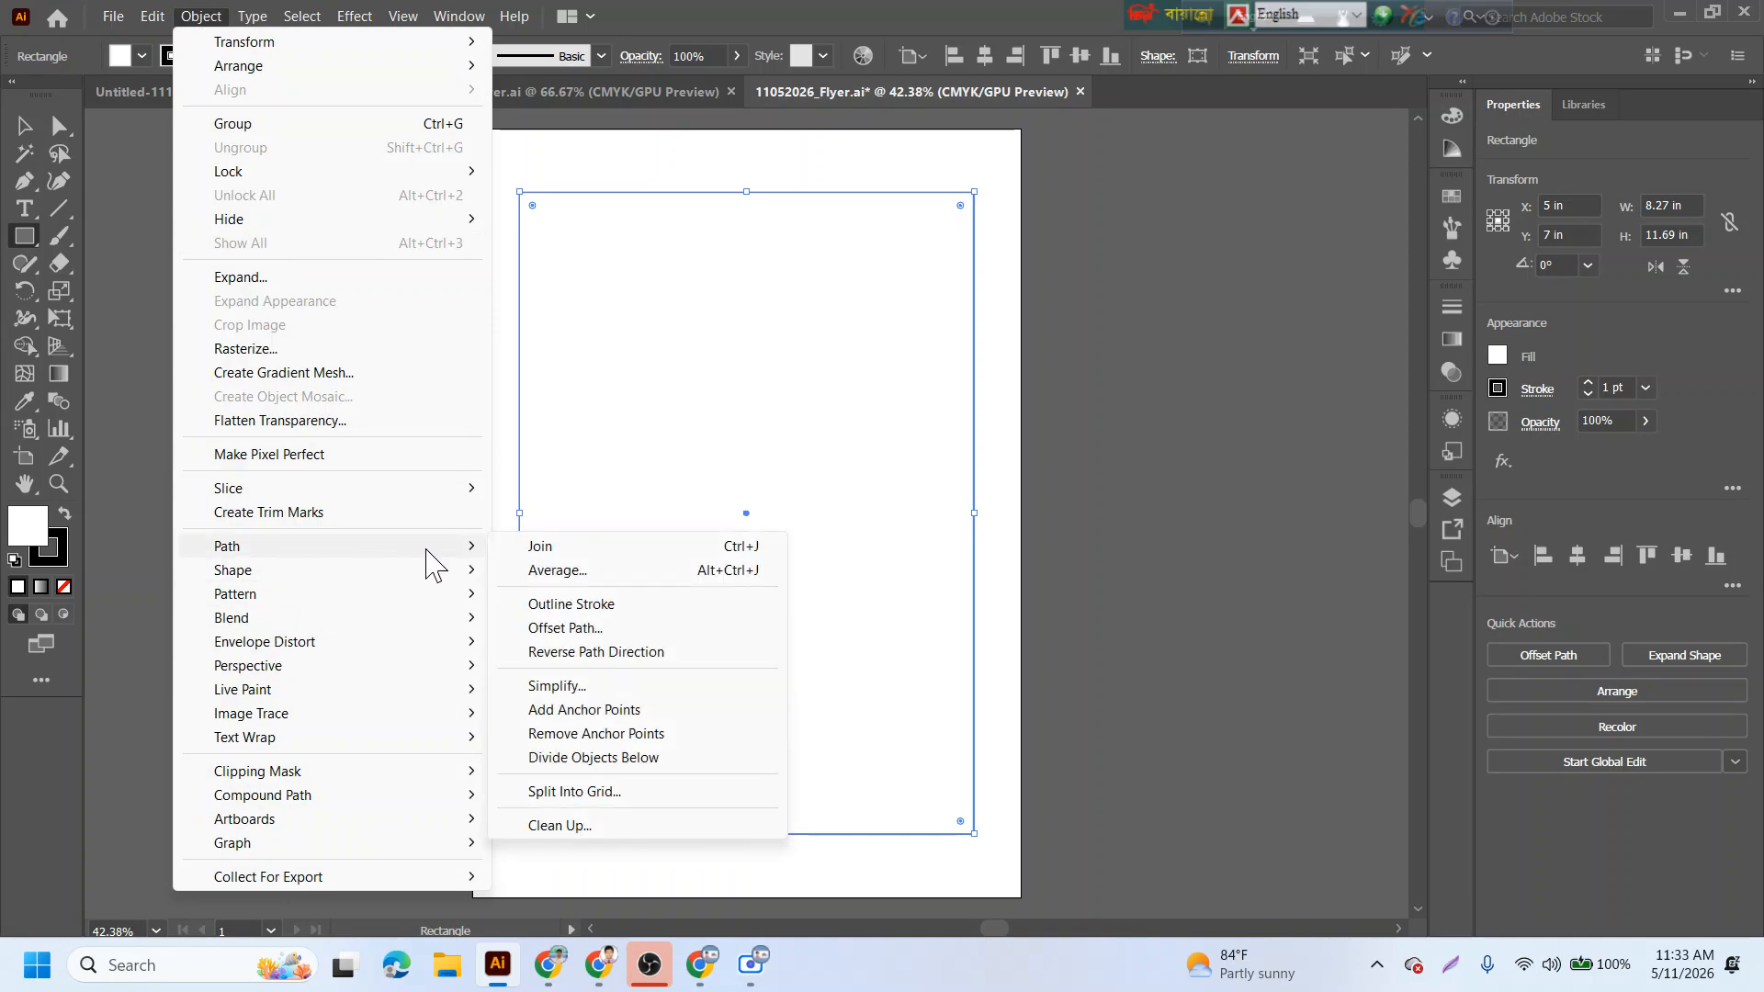
click(562, 629)
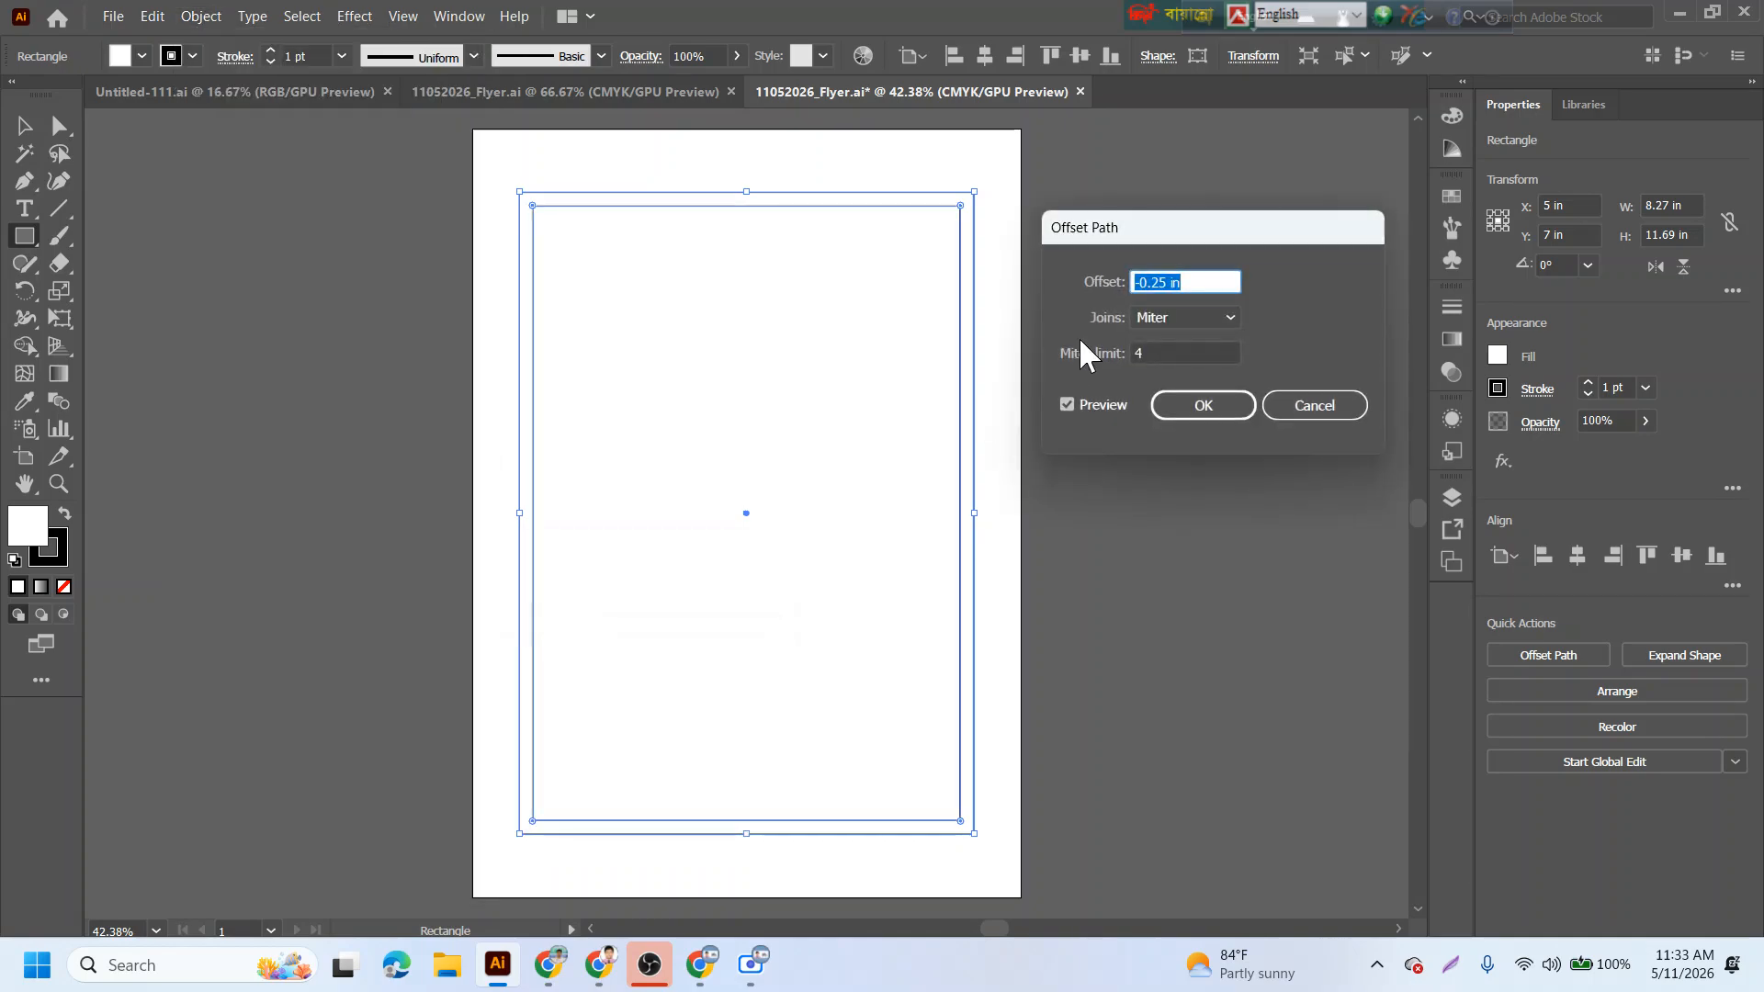
text(0.)
key(Tab)
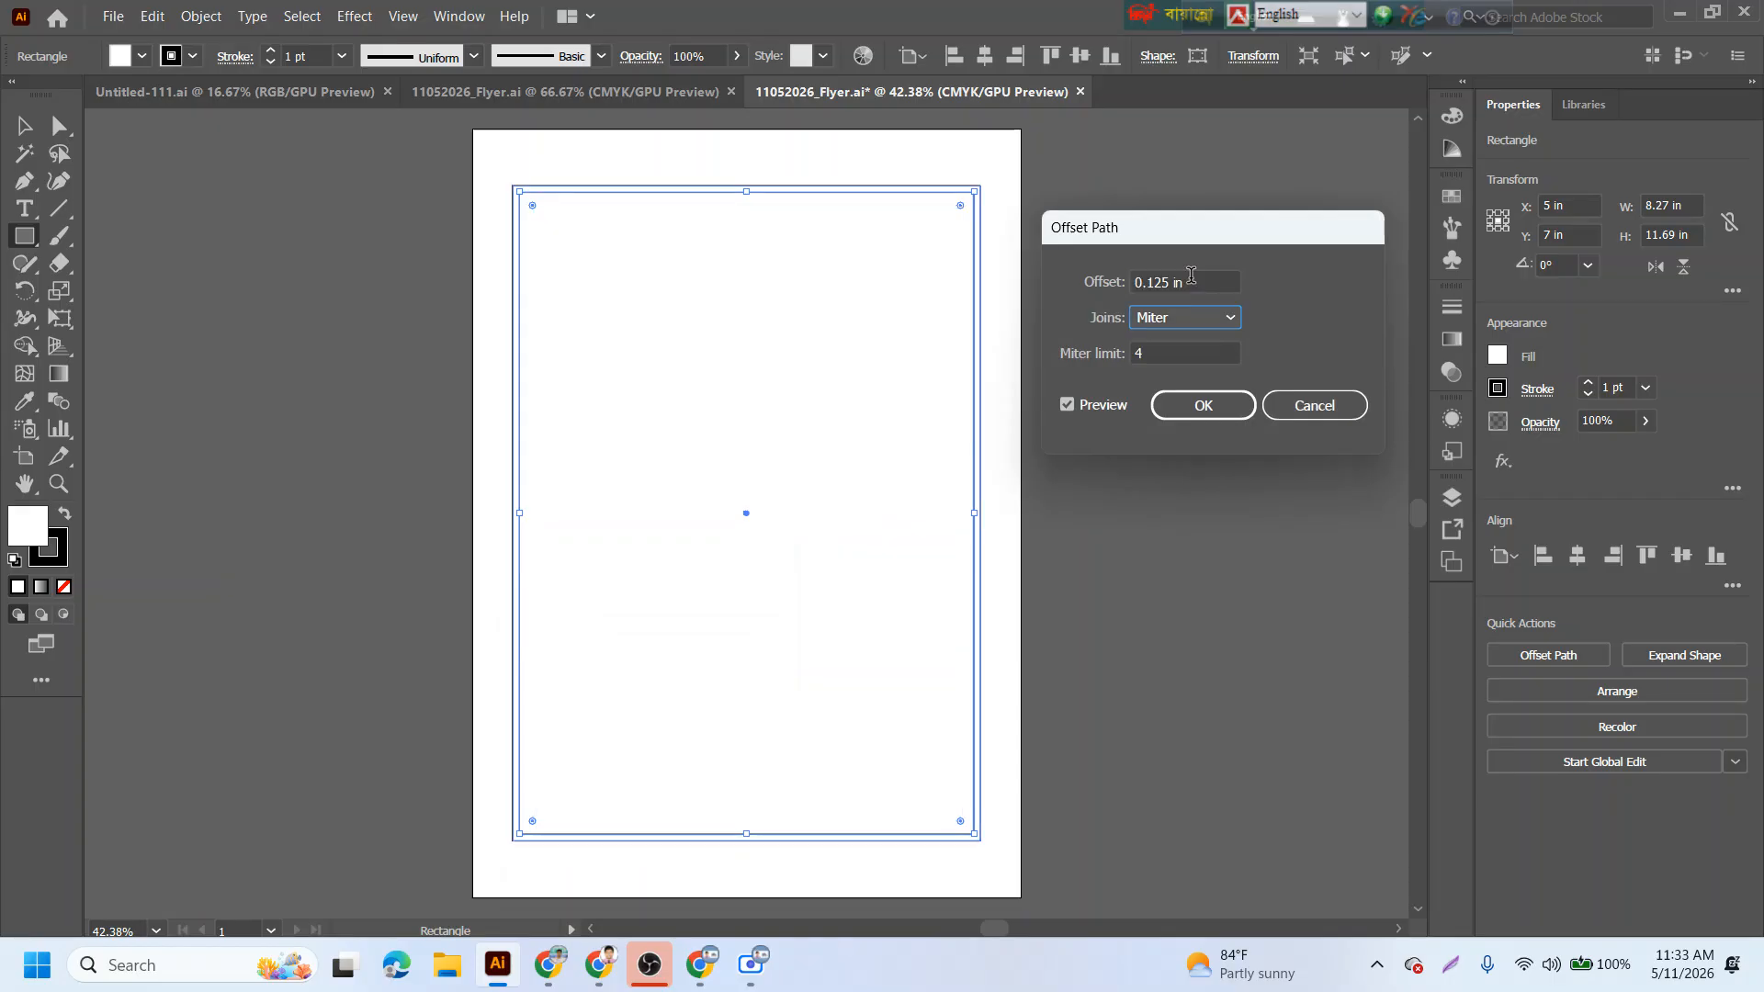
key(Return)
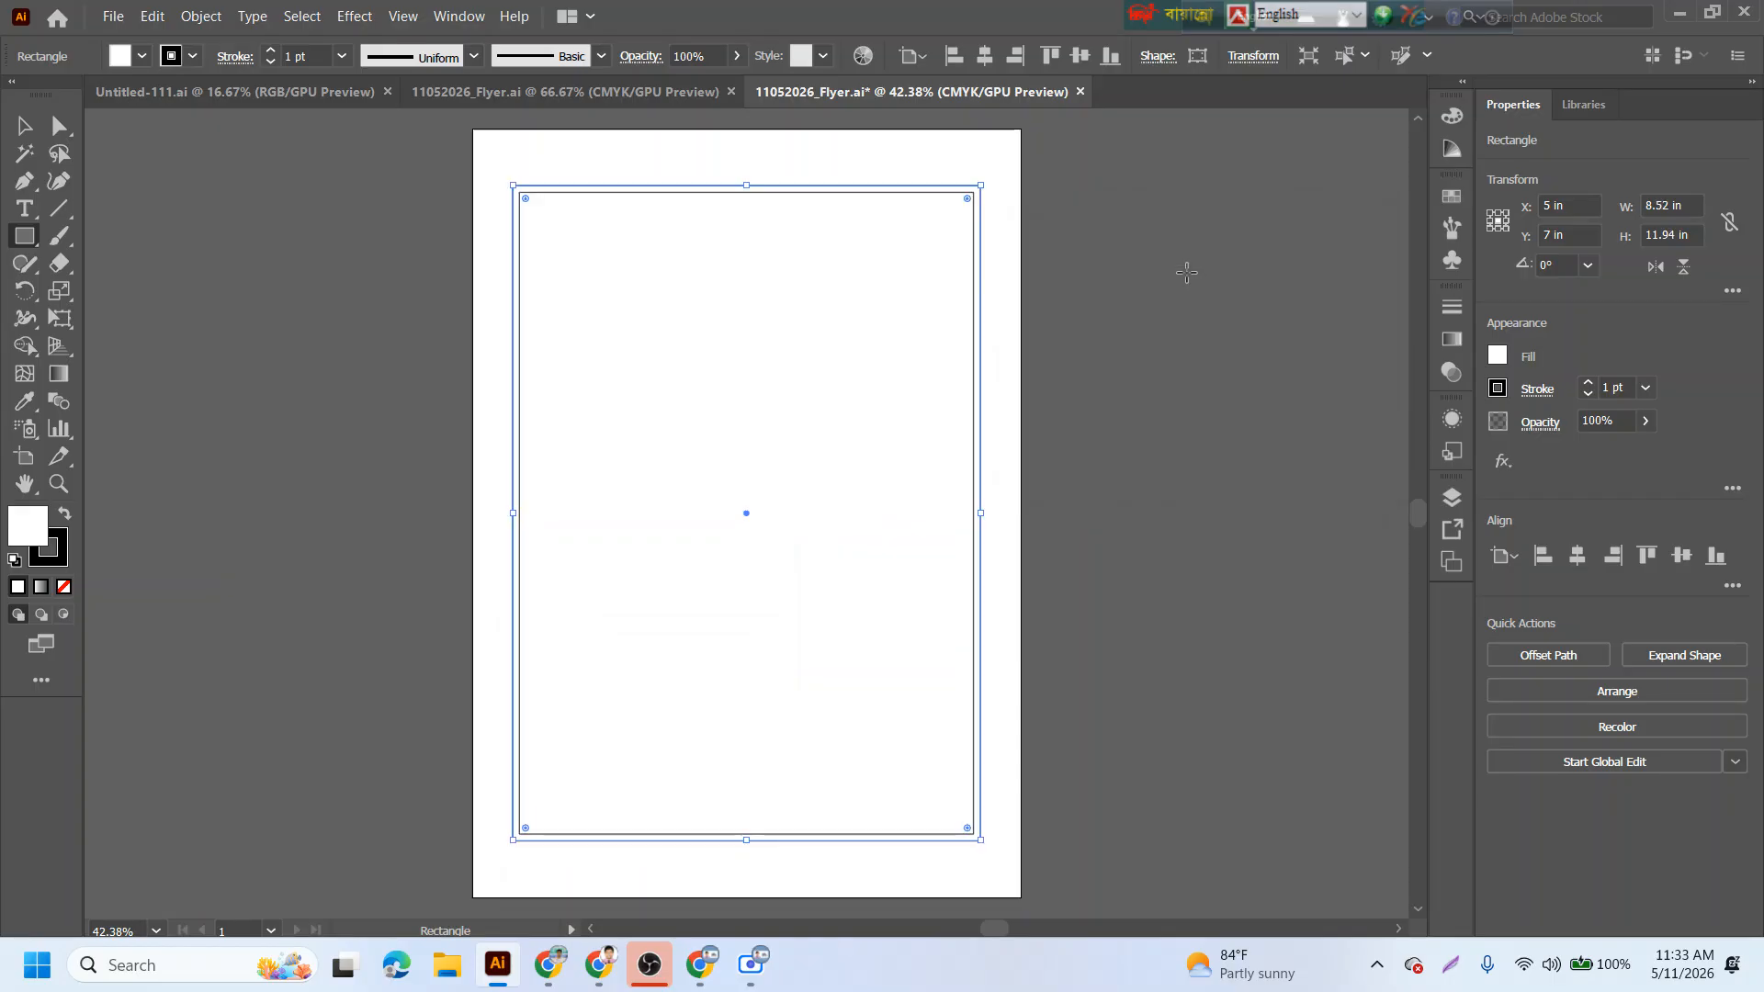
- Give the outer bleed rectangle no fill and a red stroke, and deselect it
click(145, 57)
click(15, 95)
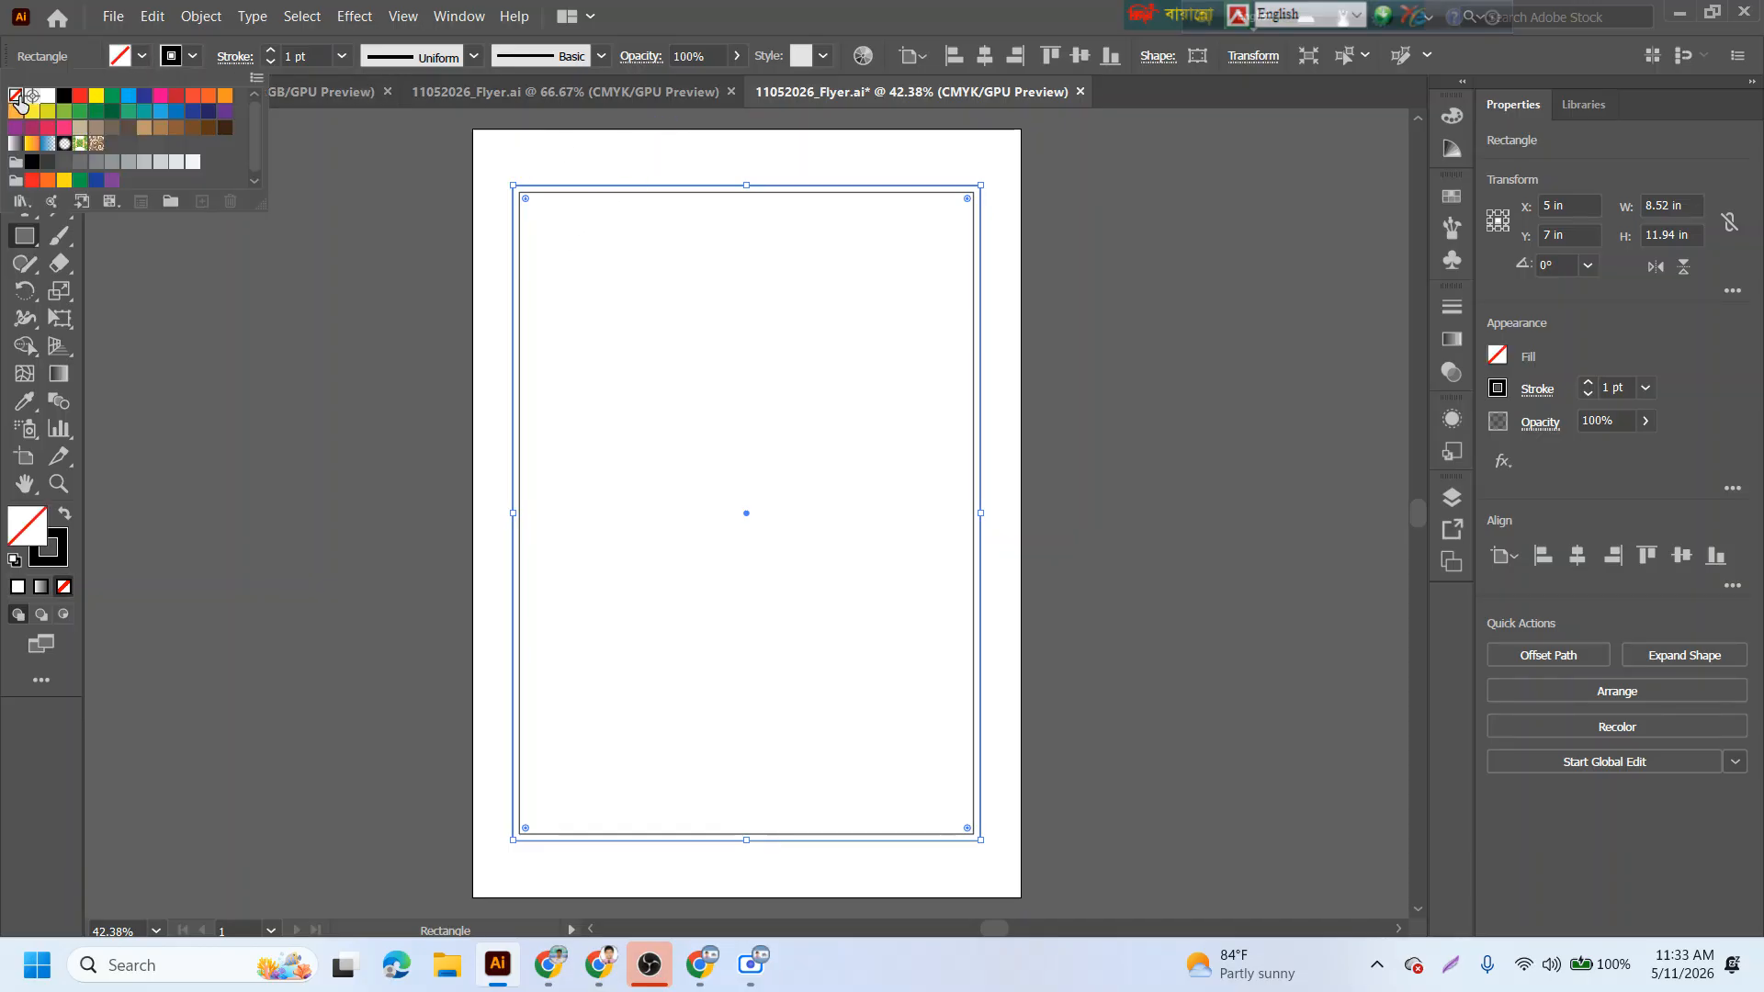
click(193, 58)
click(194, 58)
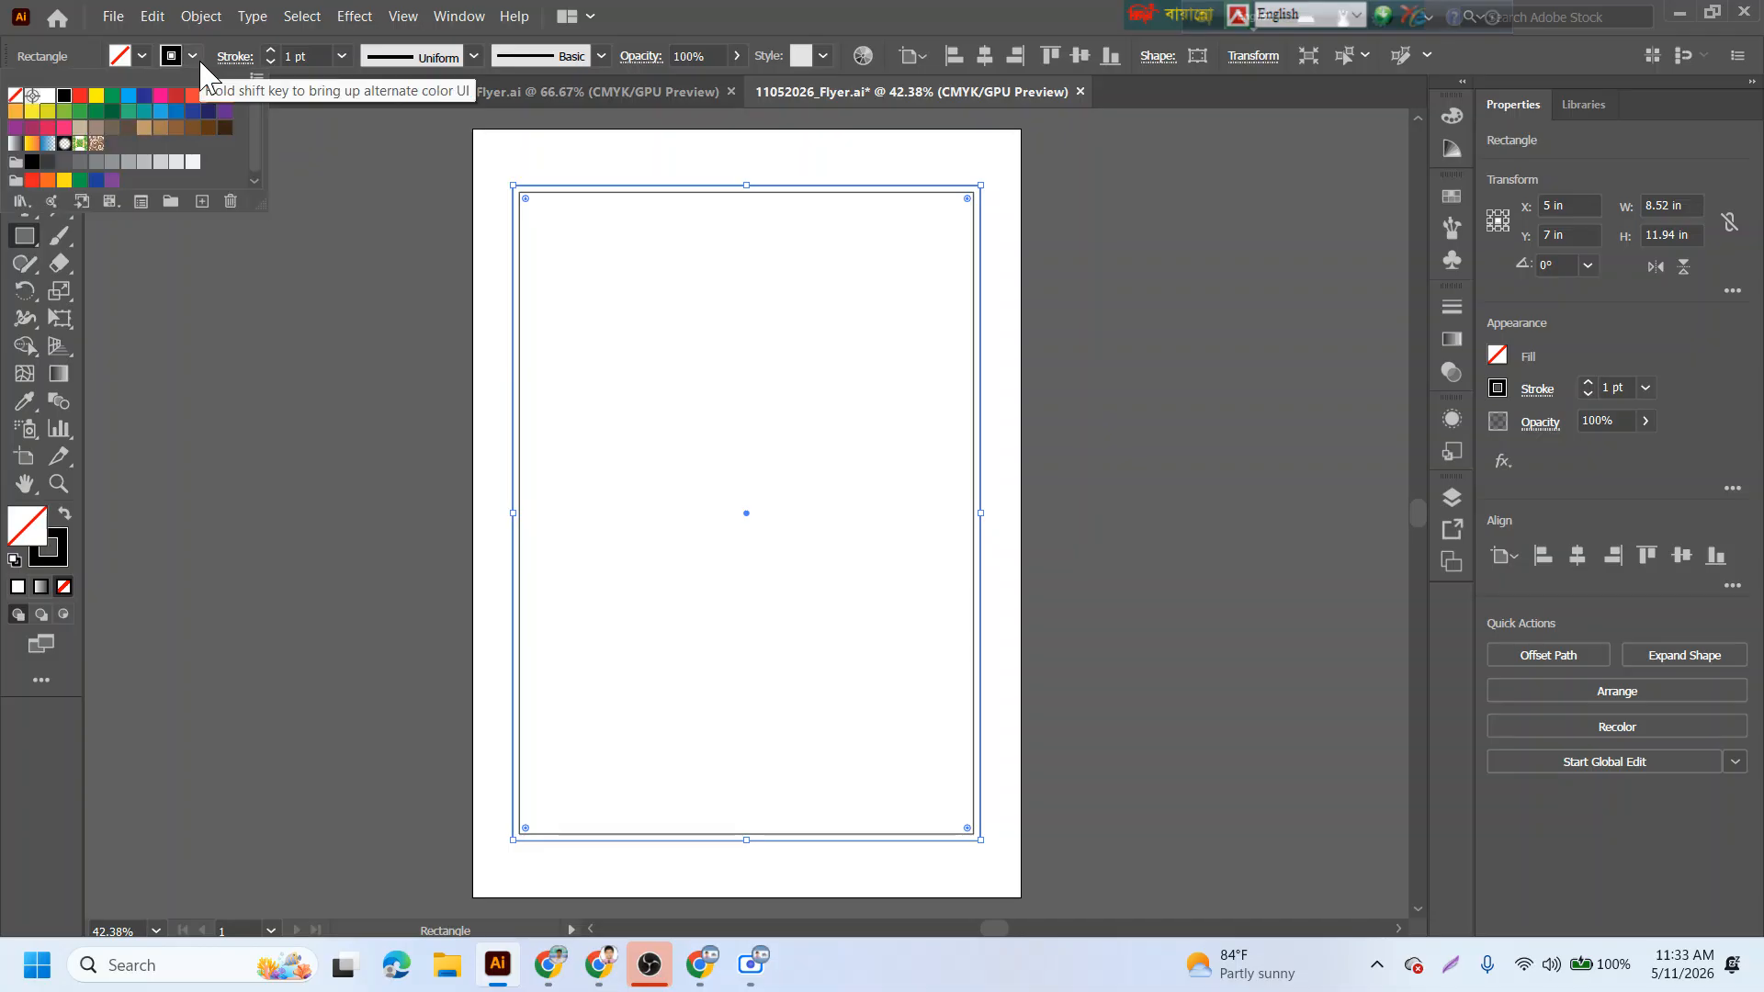
click(80, 95)
click(287, 437)
click(292, 451)
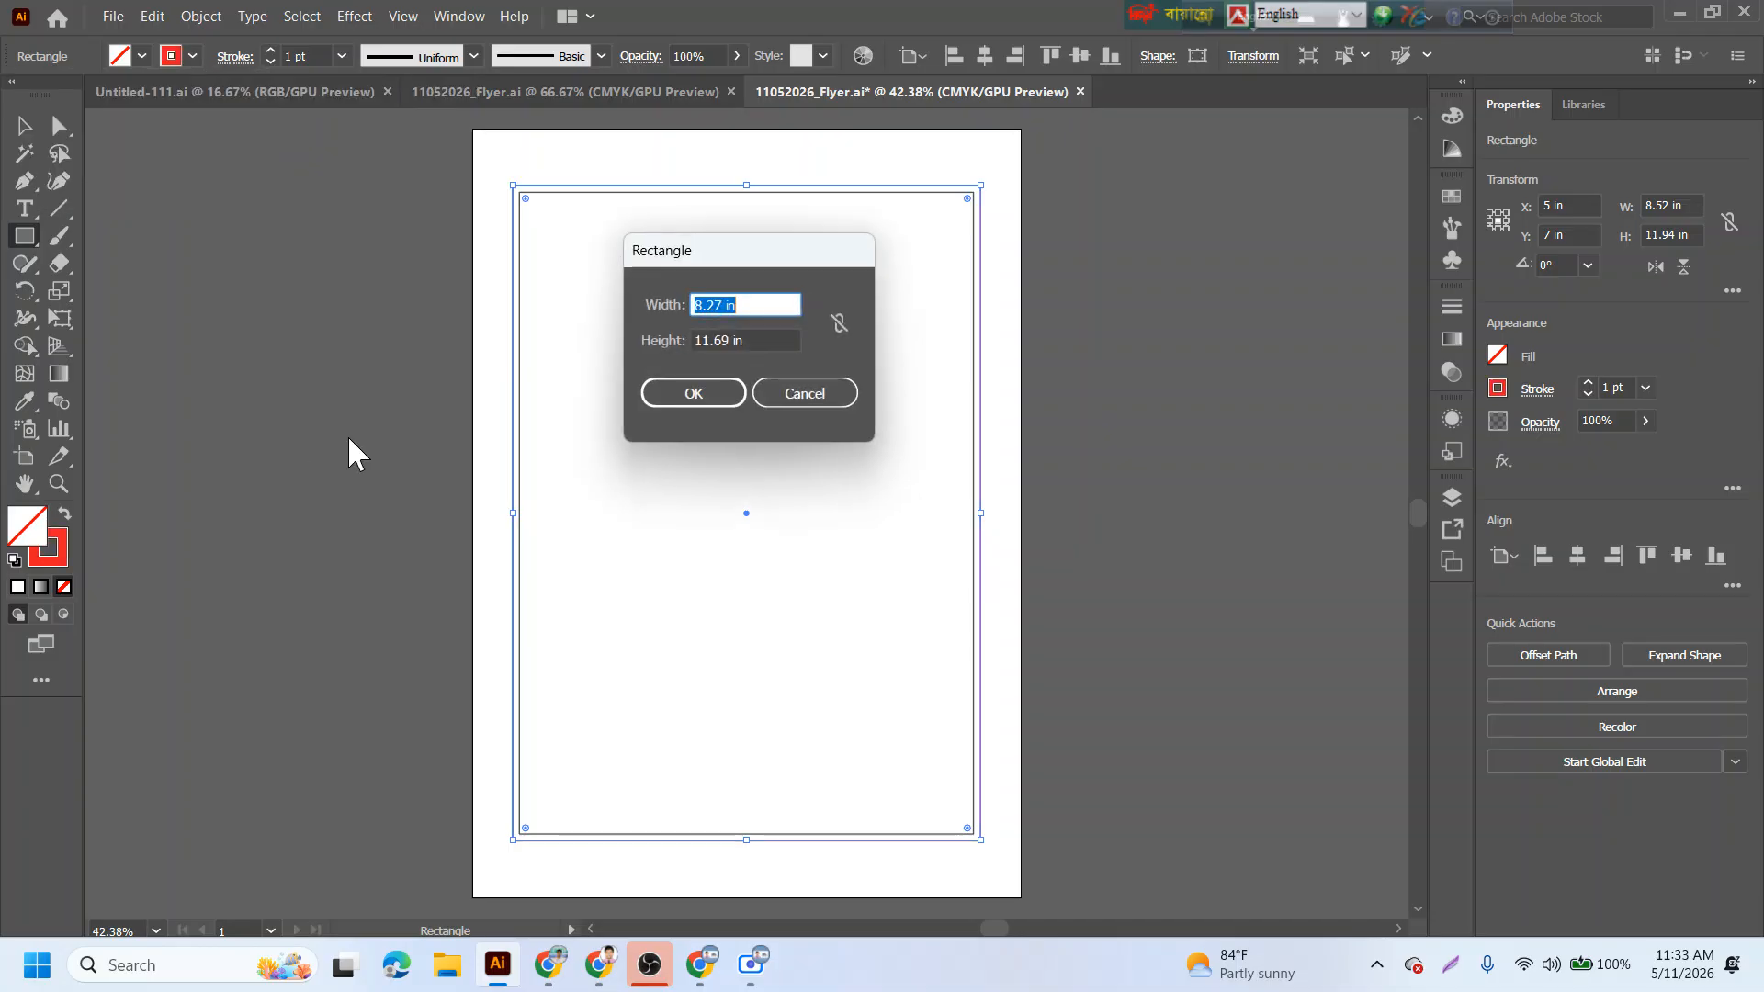
click(801, 397)
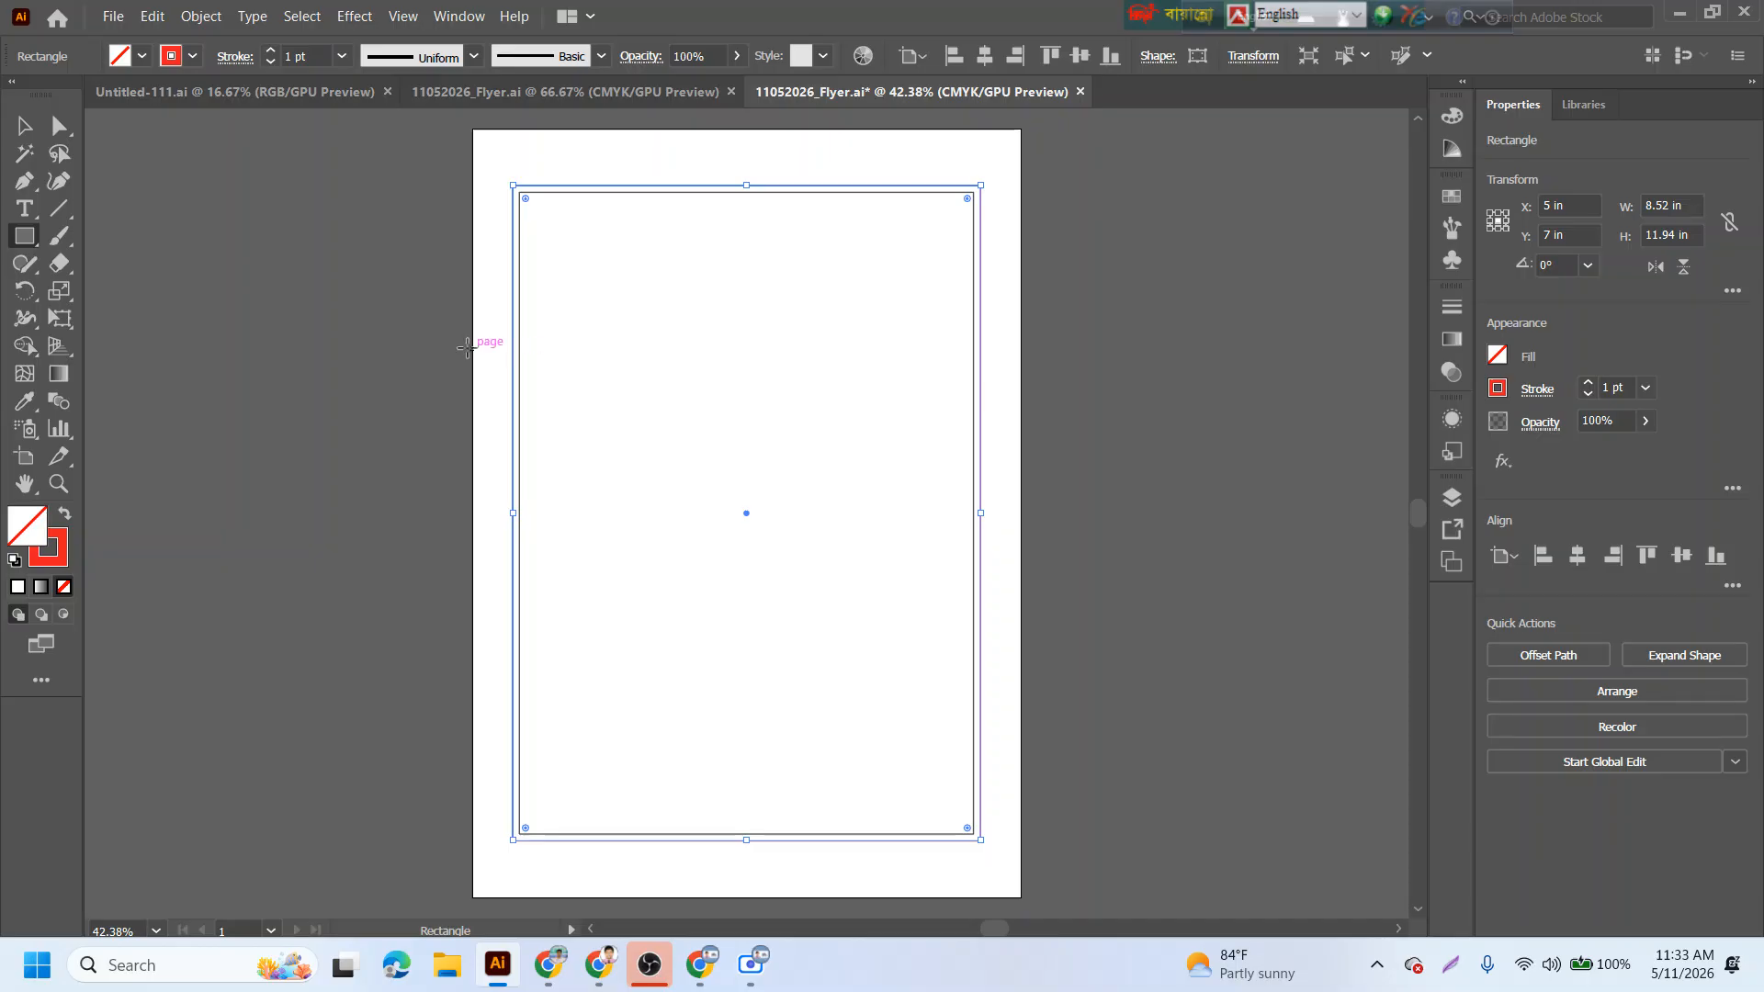
click(24, 126)
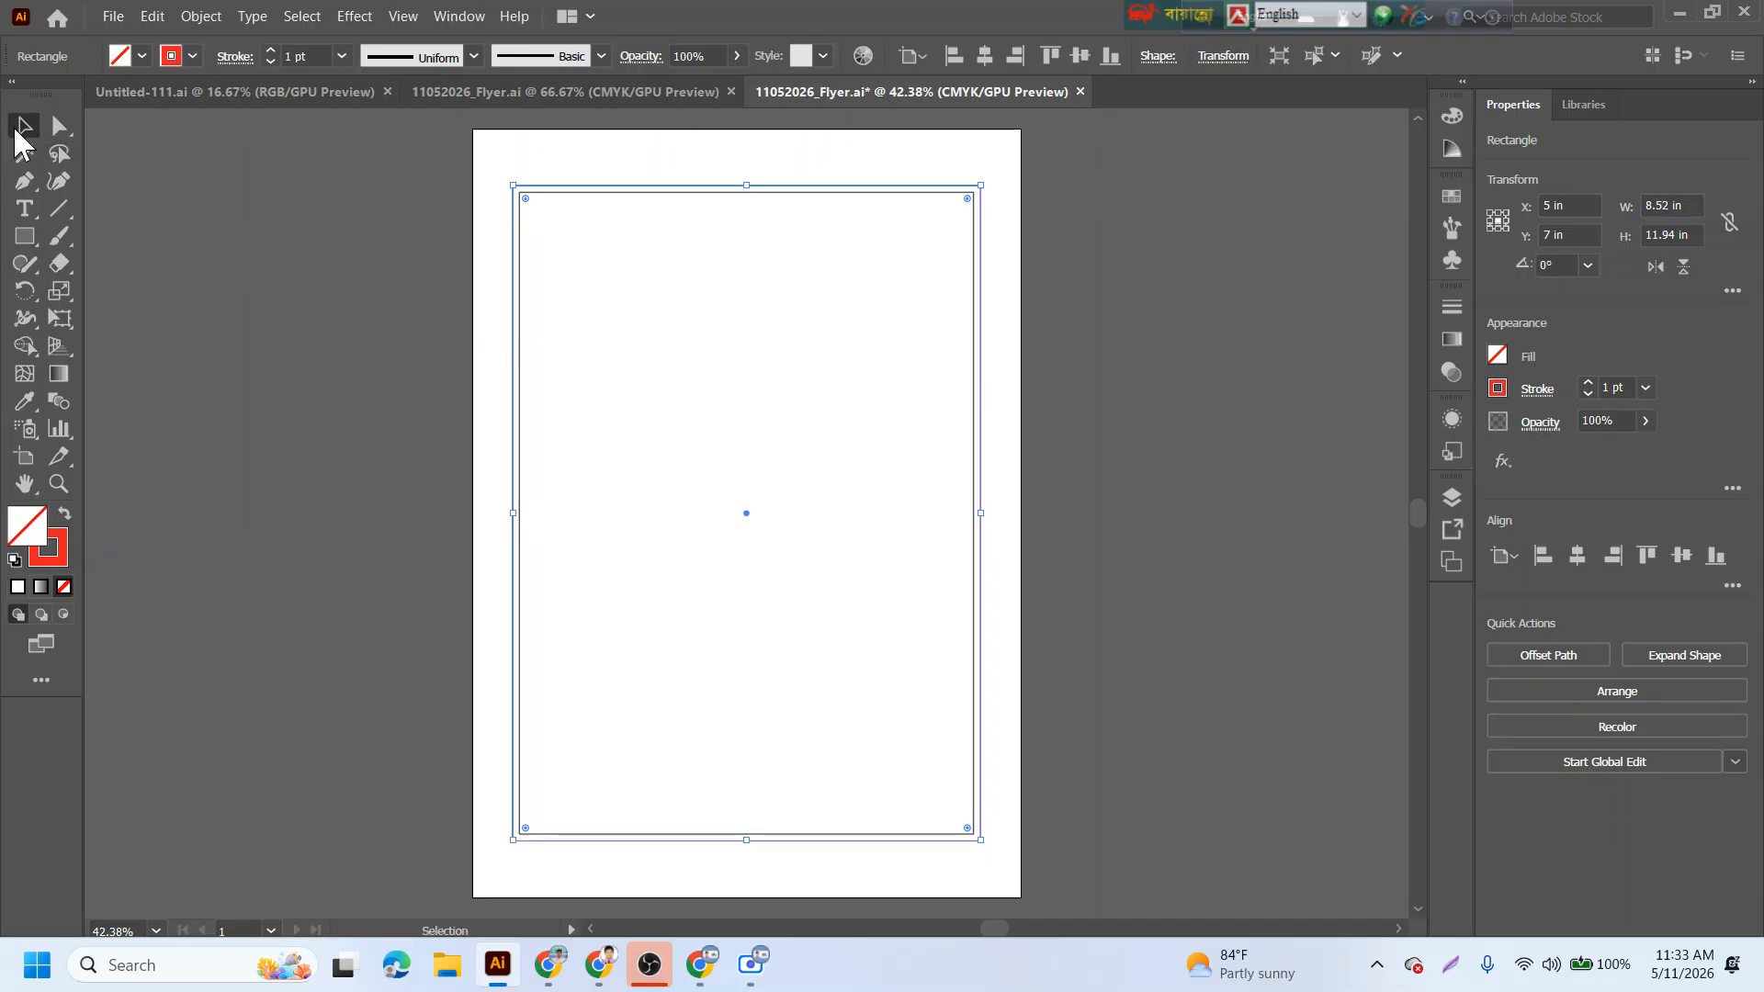
click(323, 371)
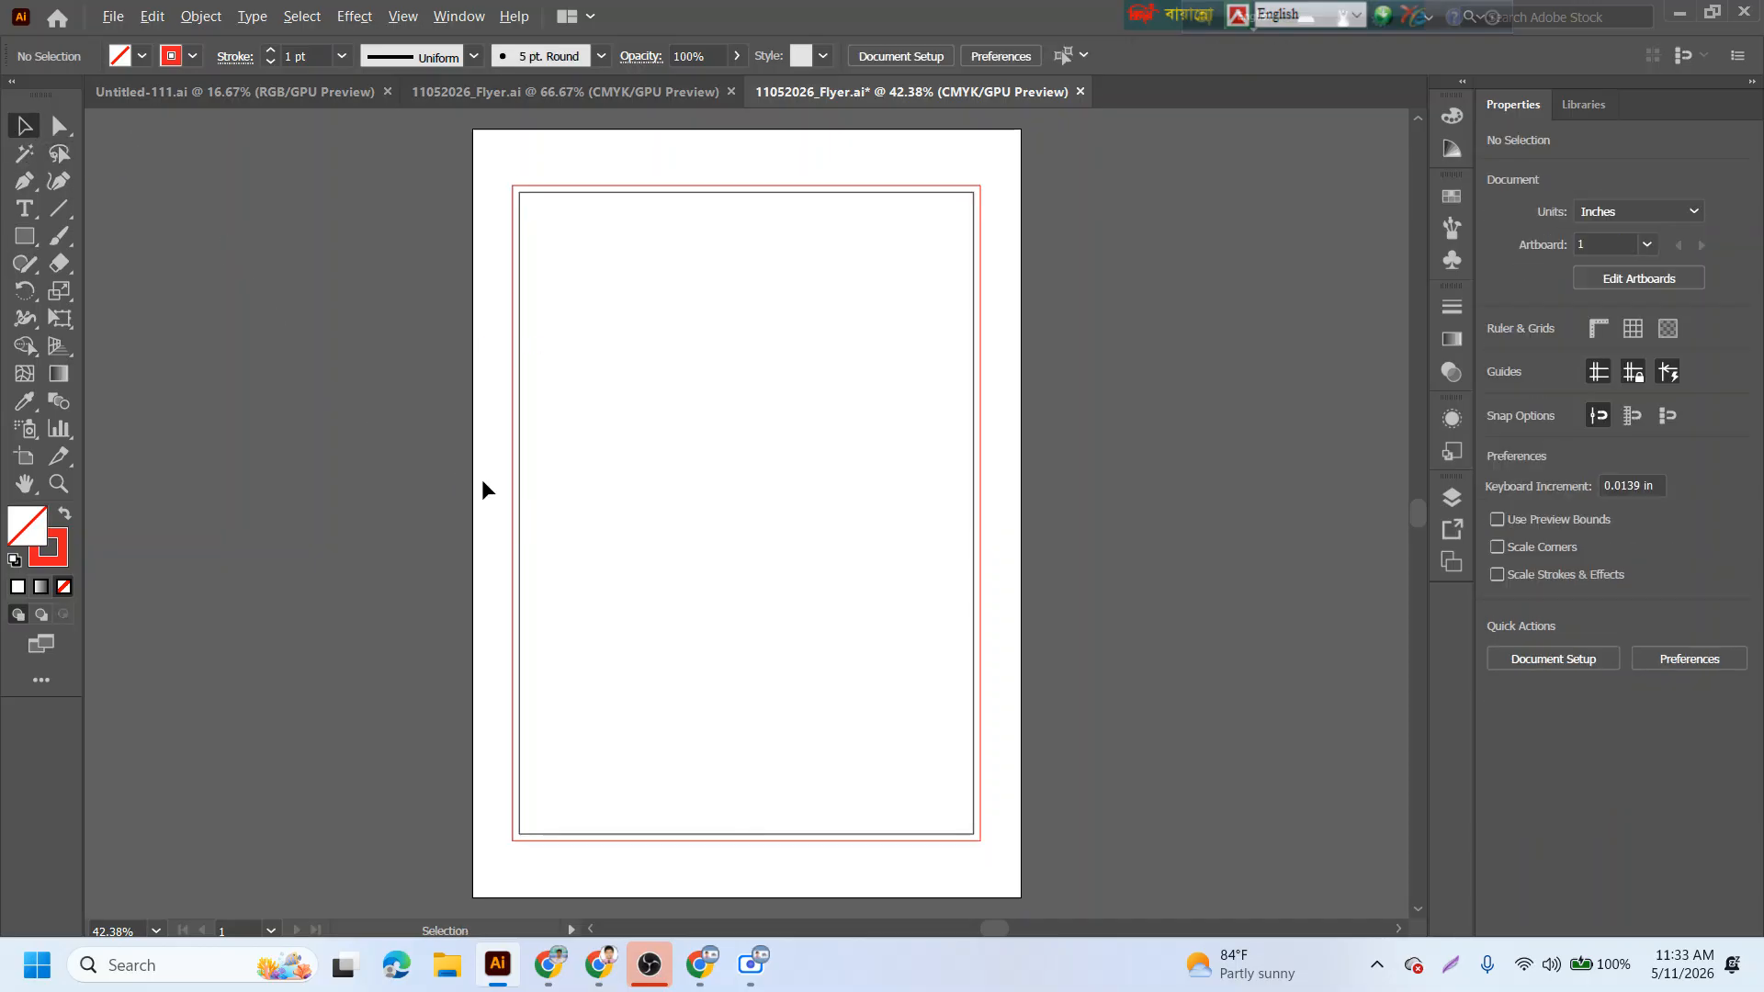
scroll(481, 482, up, 7)
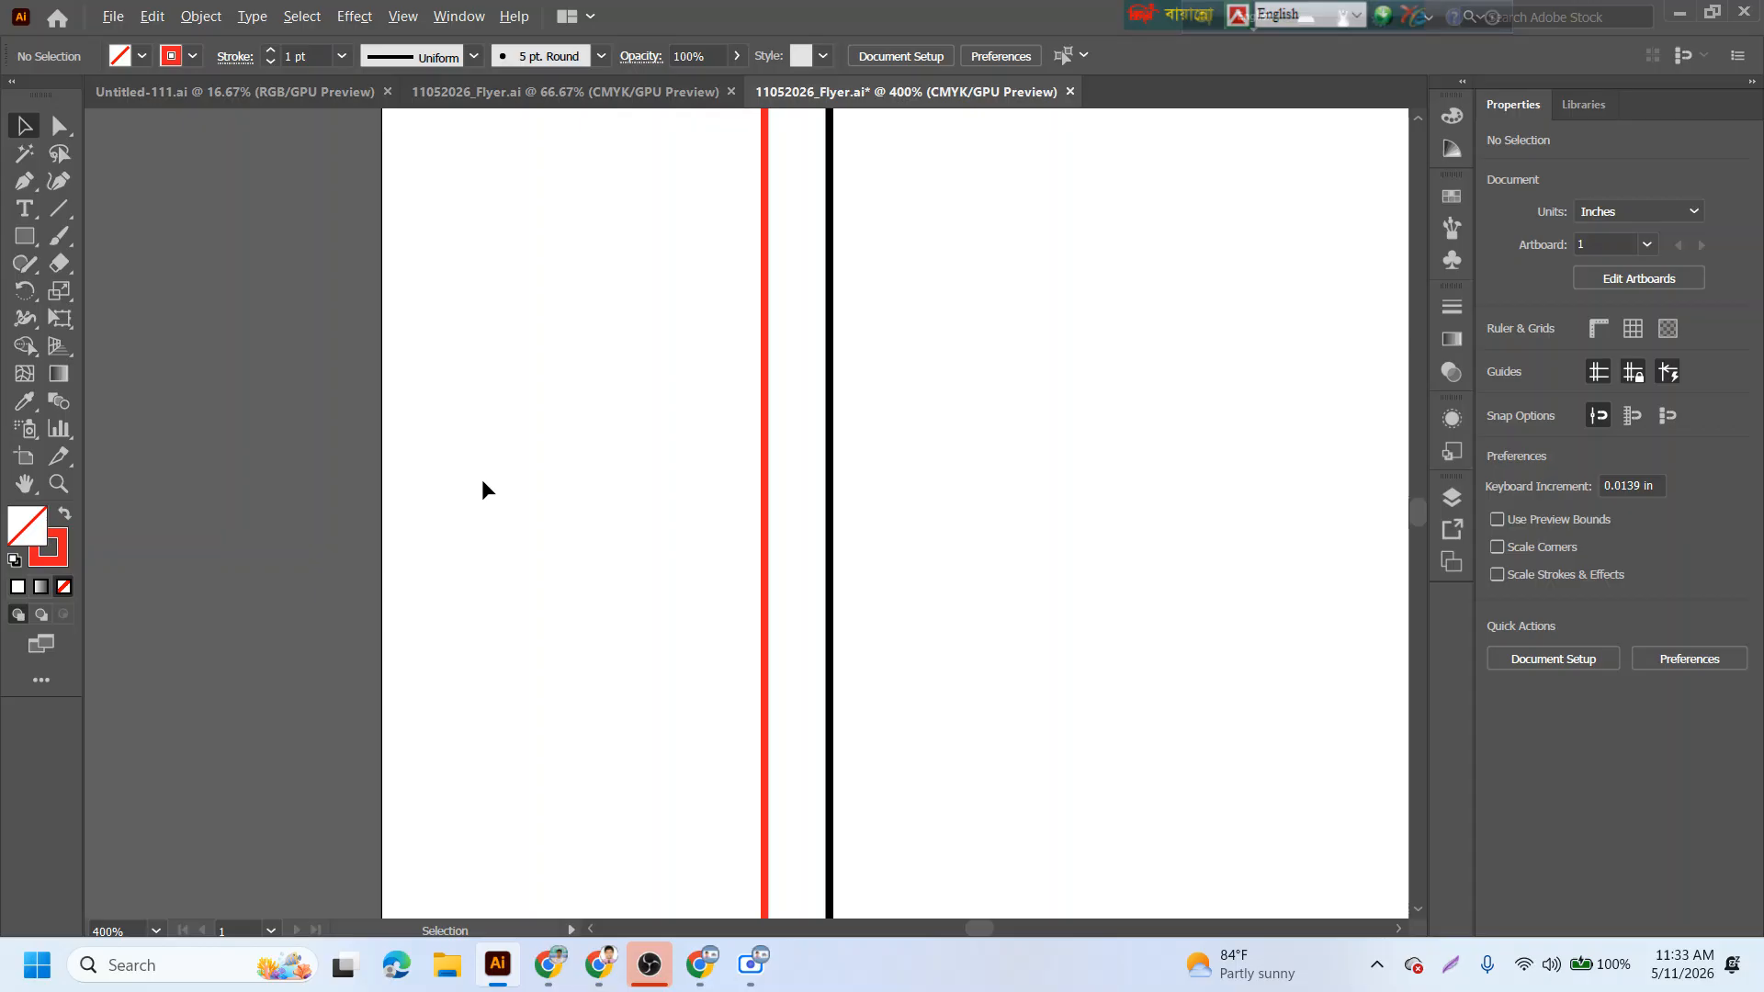
scroll(481, 490, down, 7)
scroll(505, 301, up, 2)
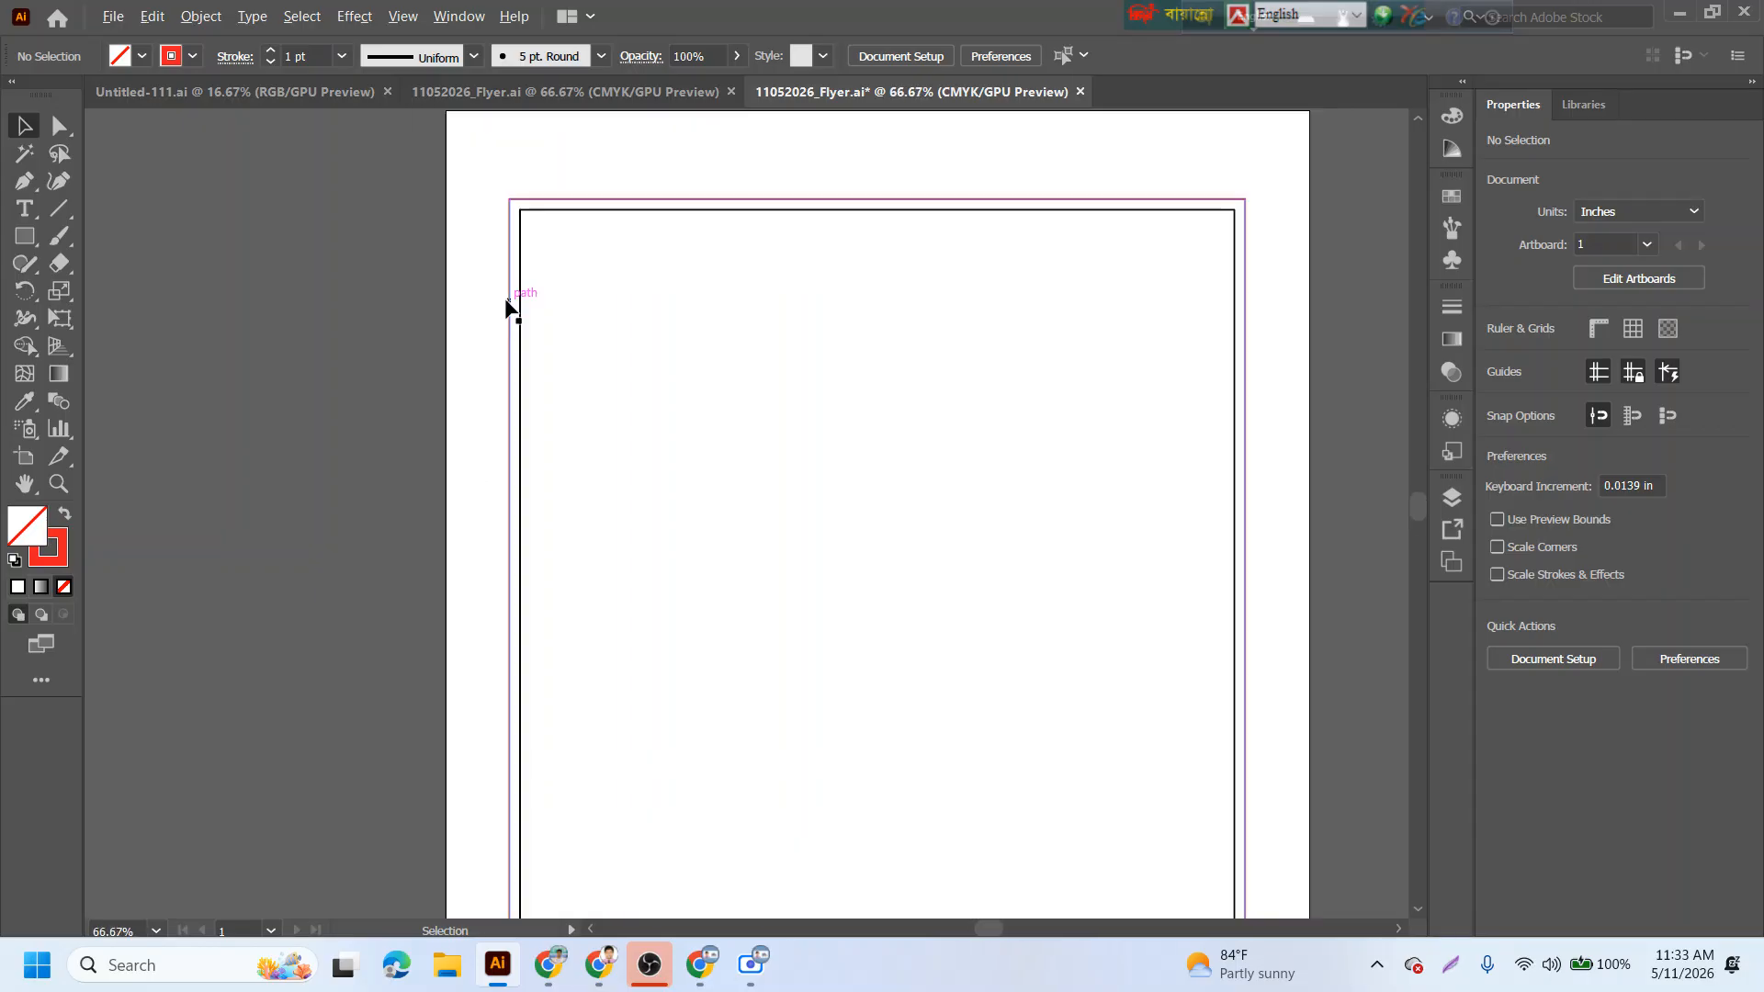
- Select the inner design-area rectangle and look up the flyer's safety margin in the Chrome specification sheet
click(510, 324)
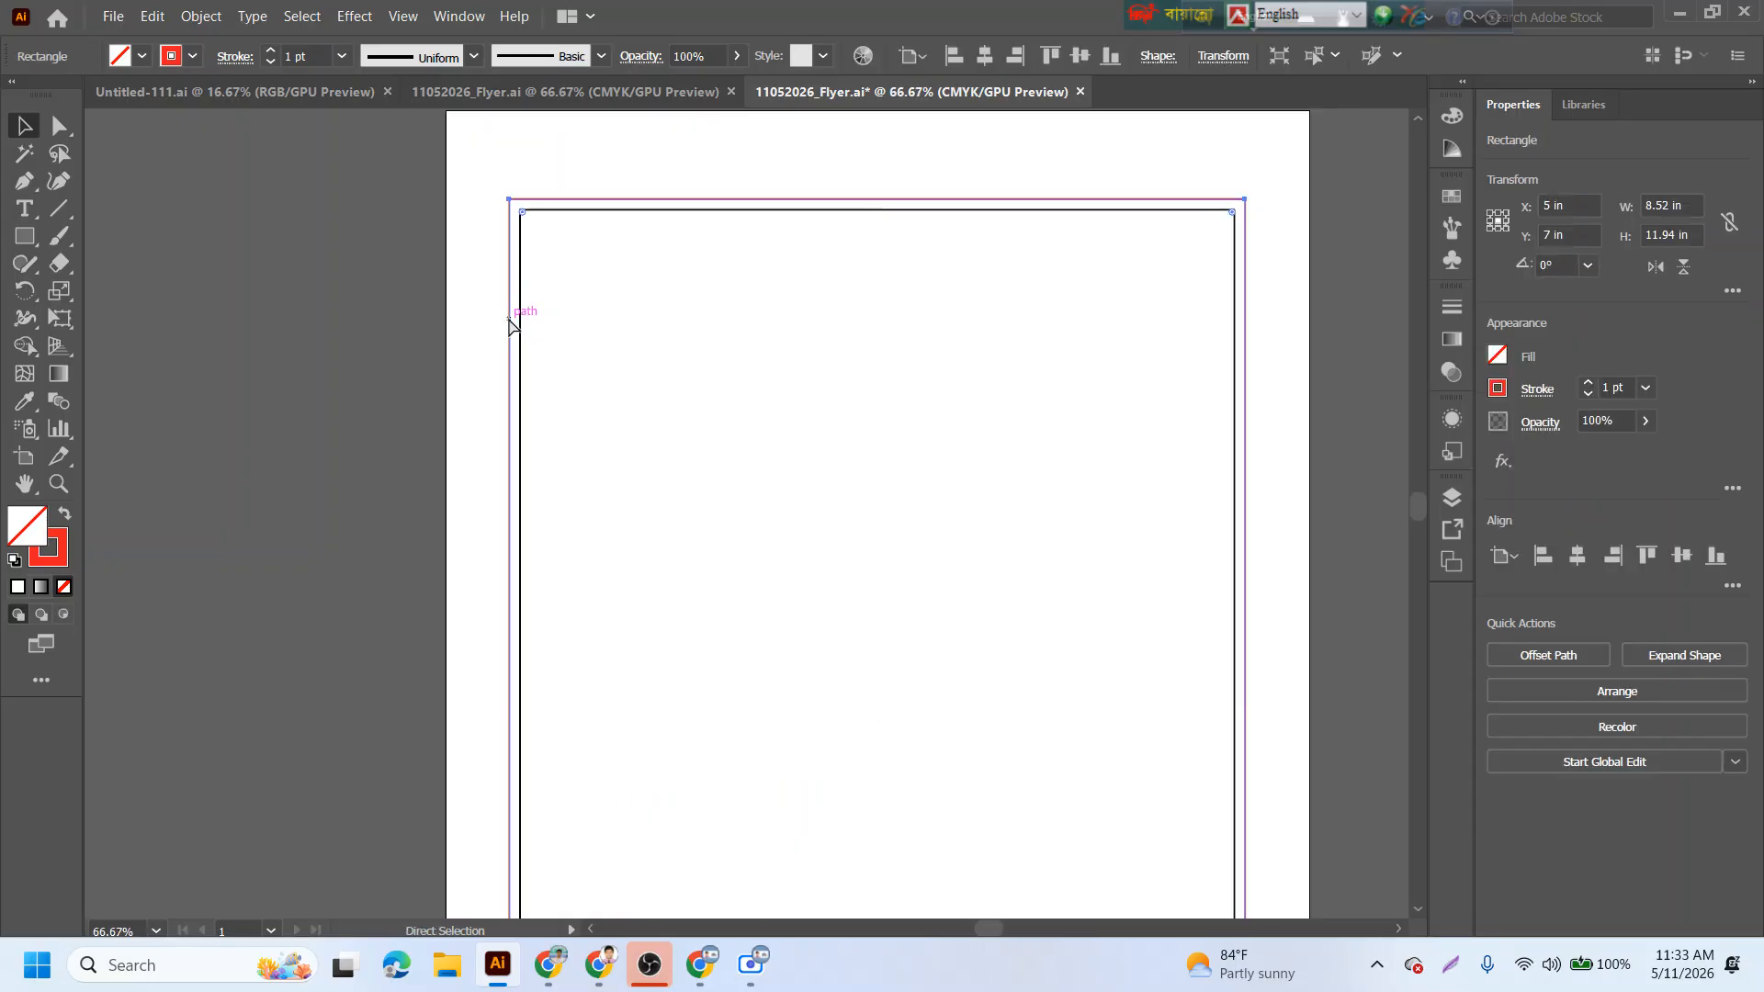
click(505, 322)
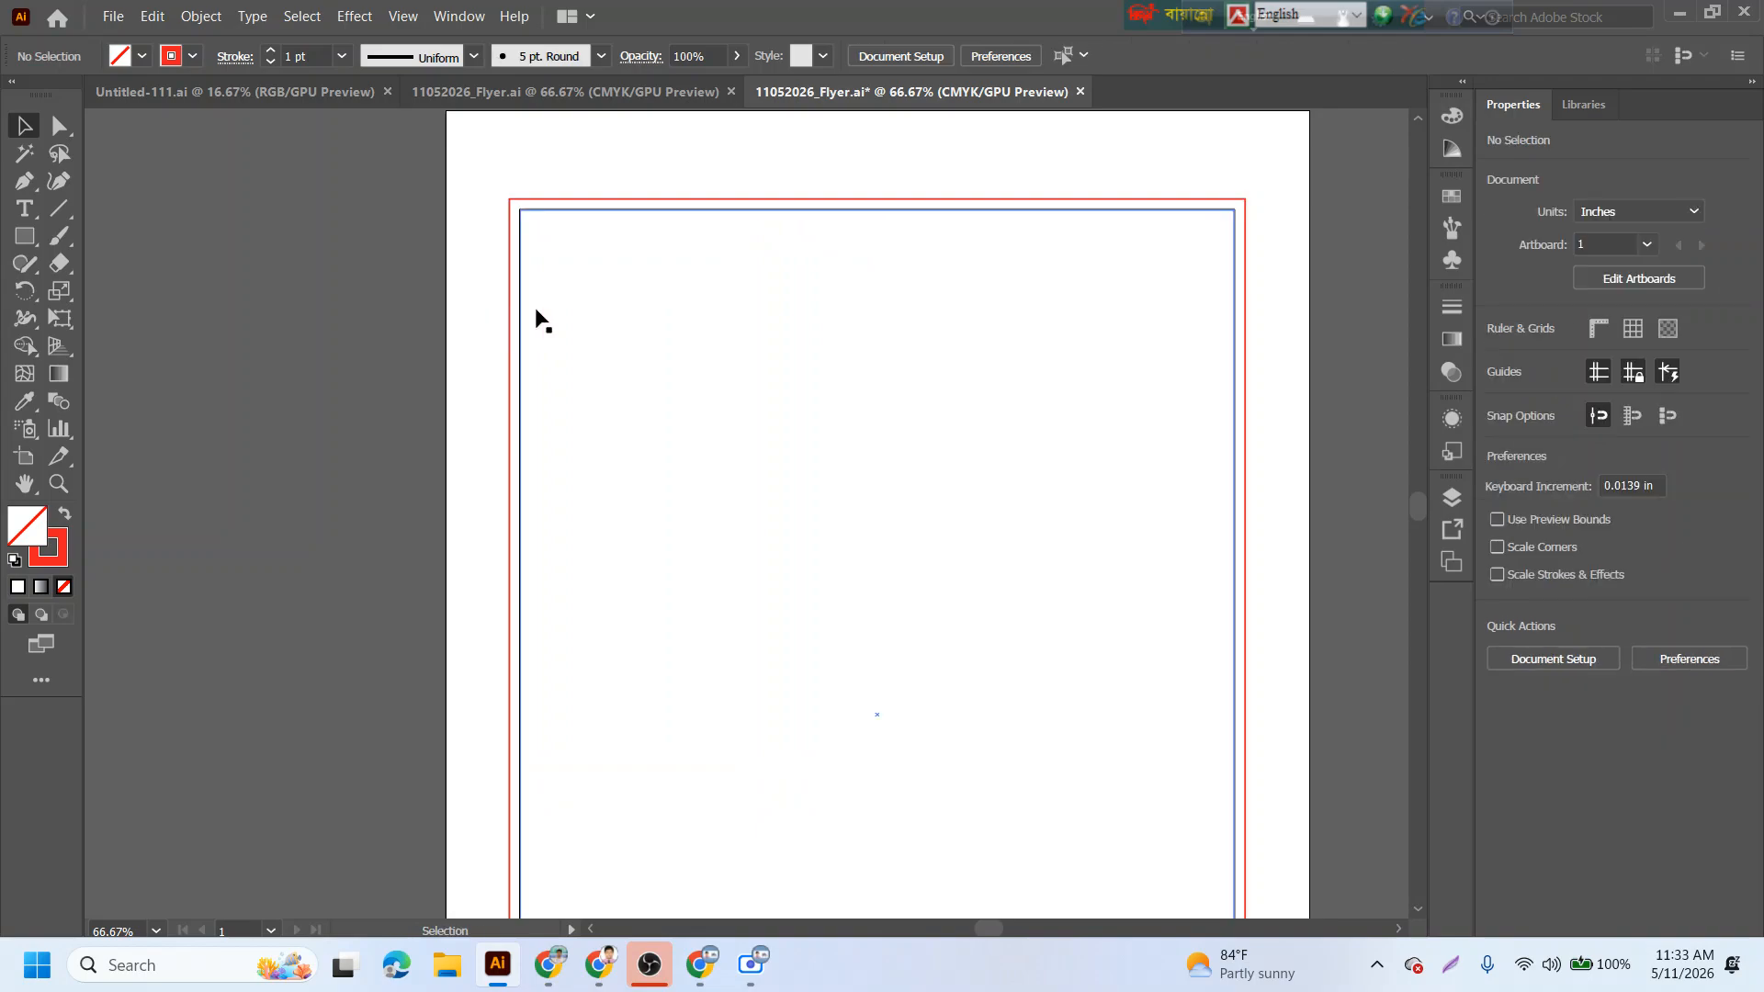
scroll(538, 317, up, 2)
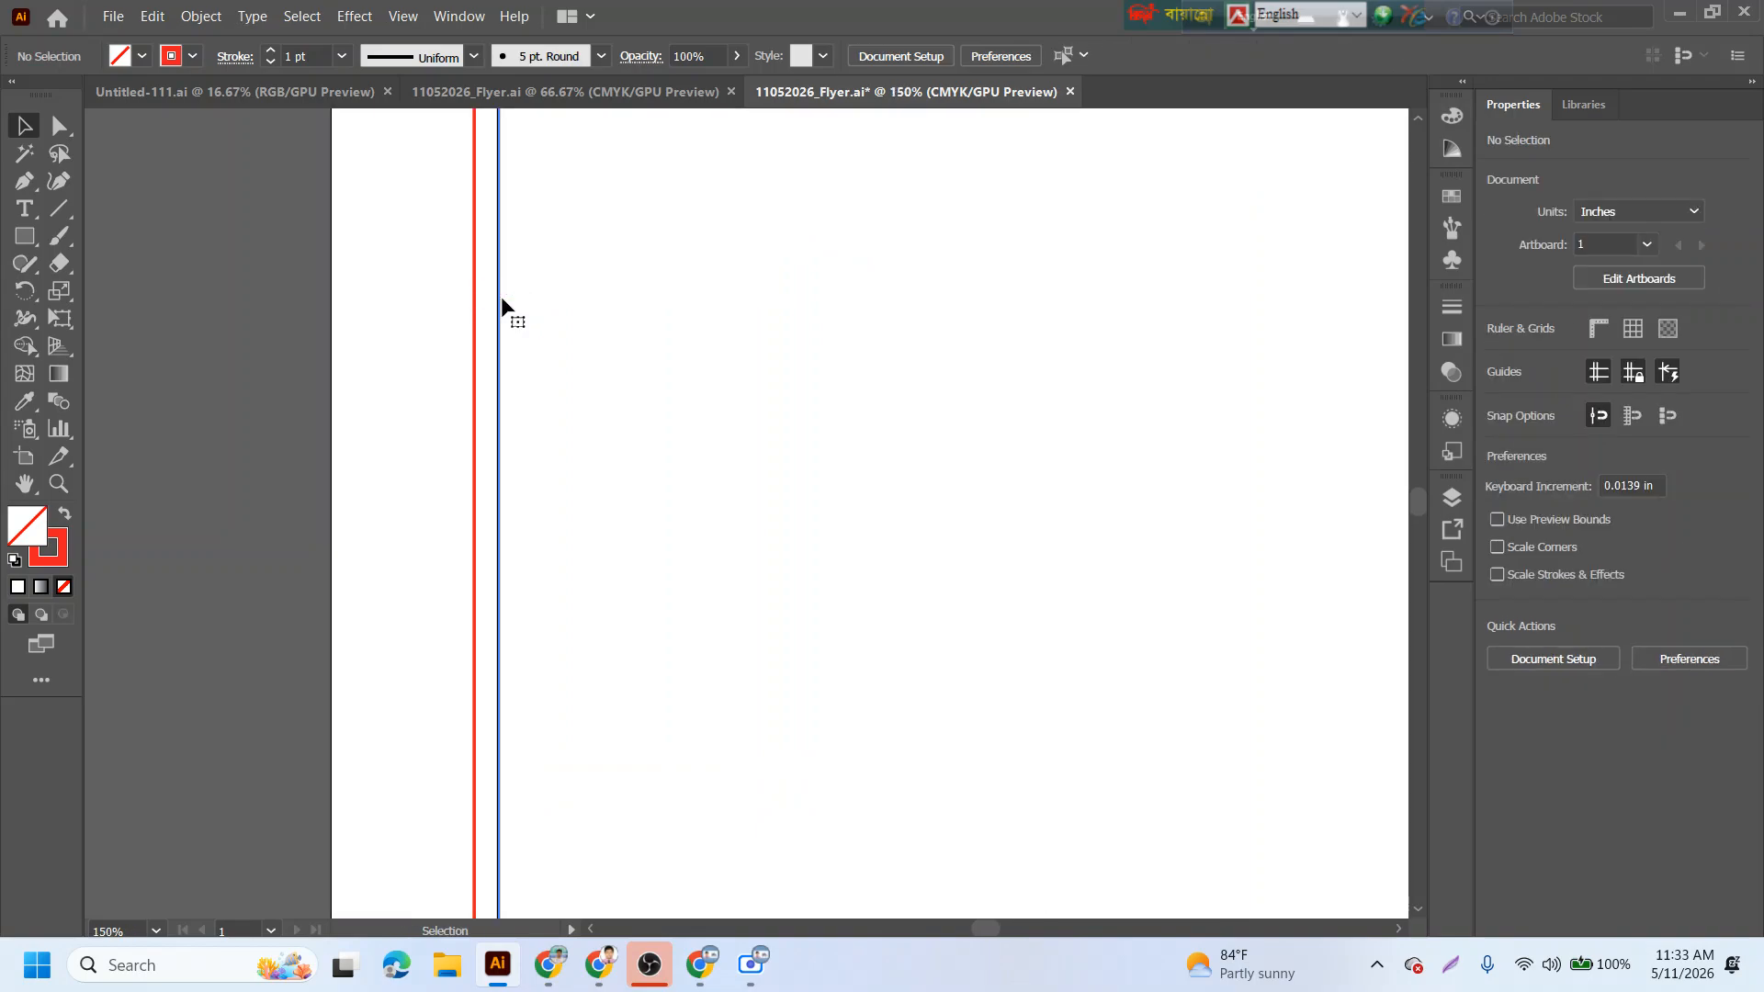
click(502, 299)
scroll(494, 308, down, 4)
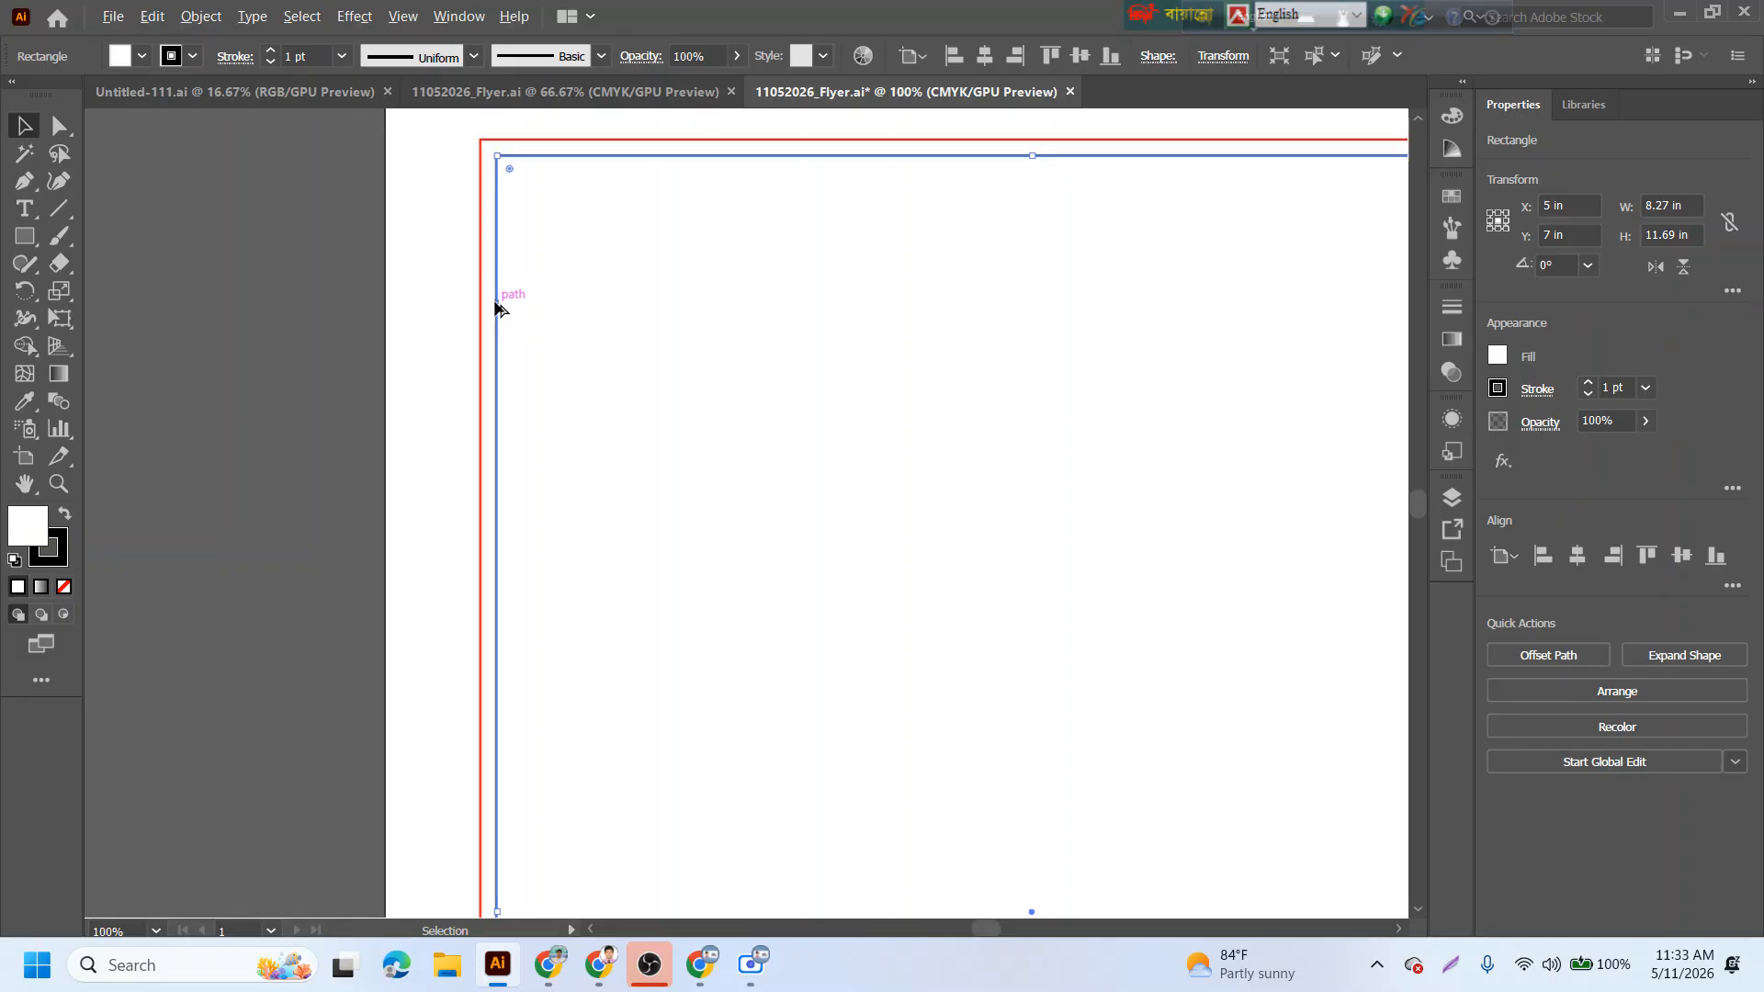
scroll(494, 308, up, 2)
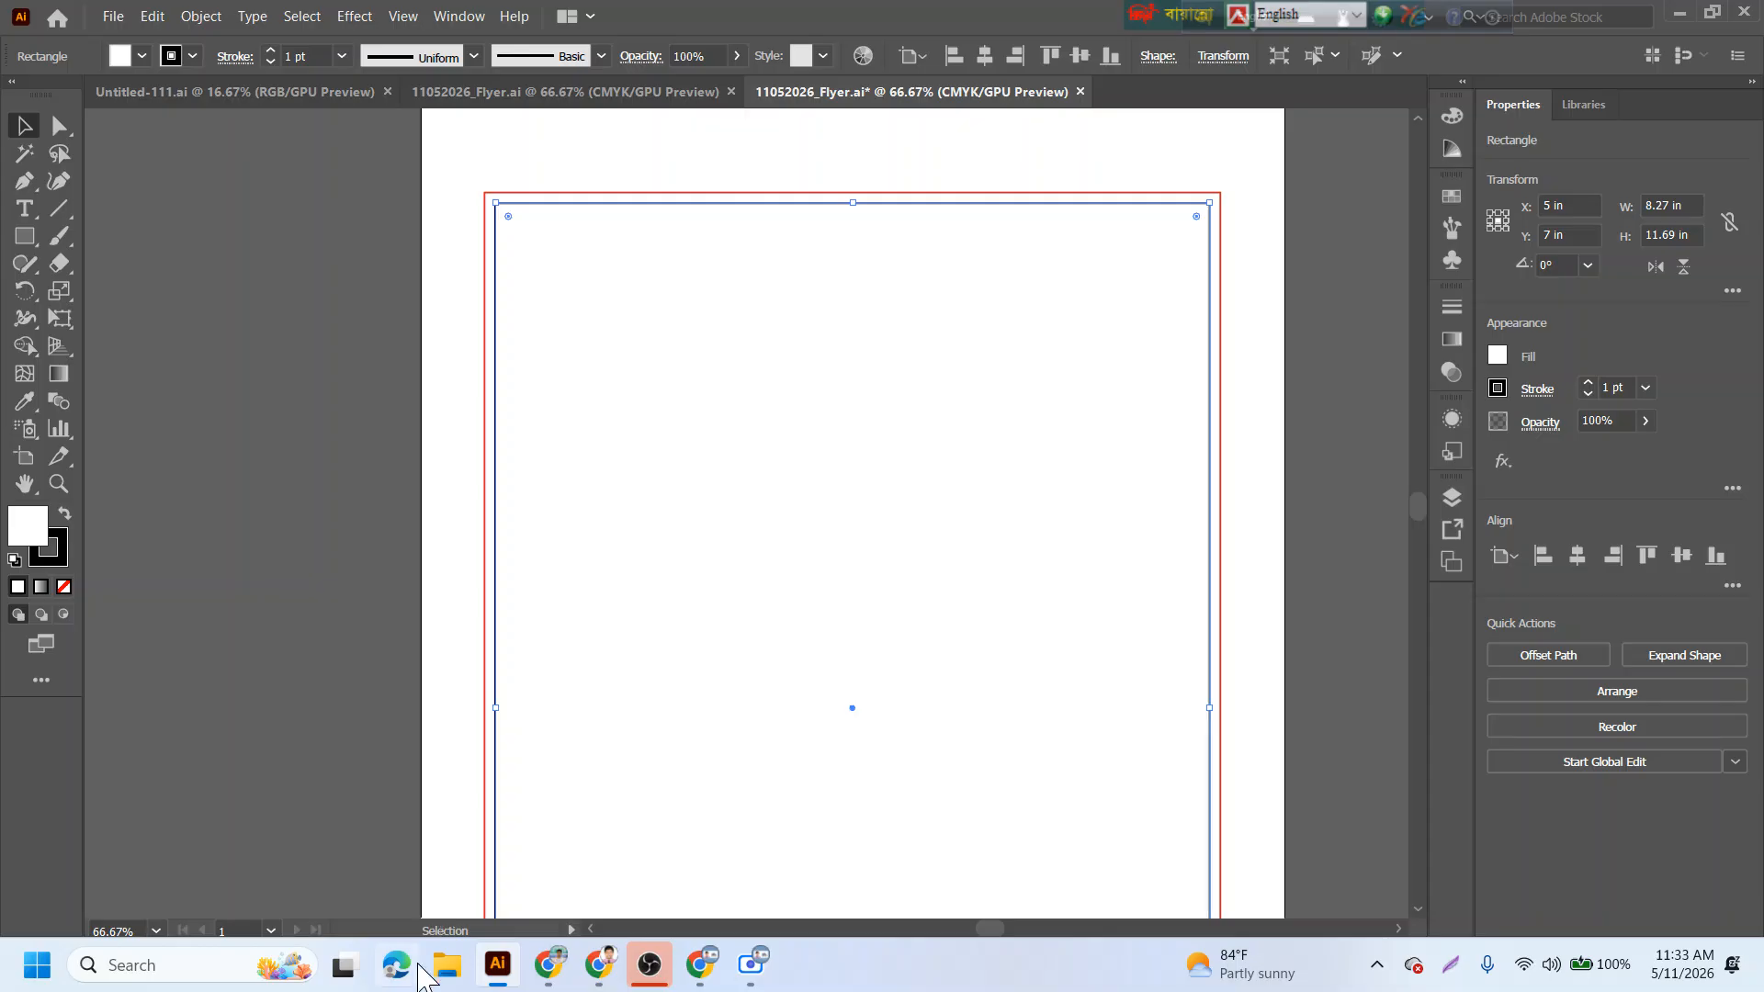
click(599, 964)
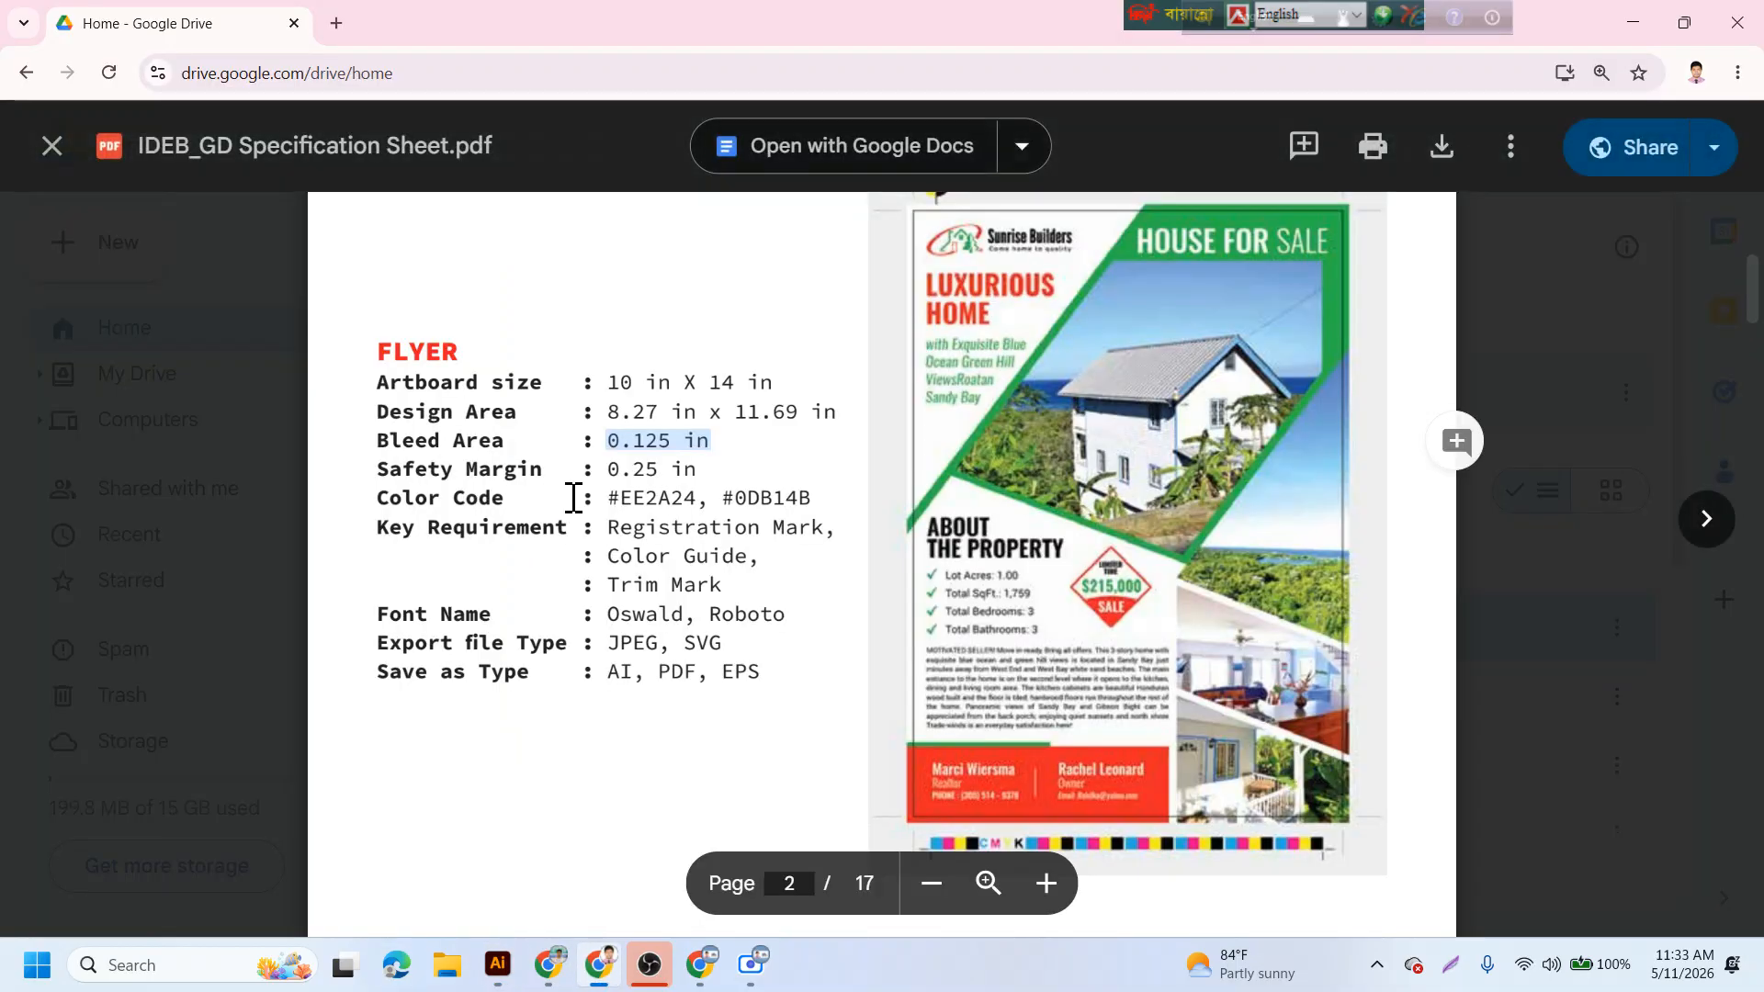
drag(605, 469, 707, 473)
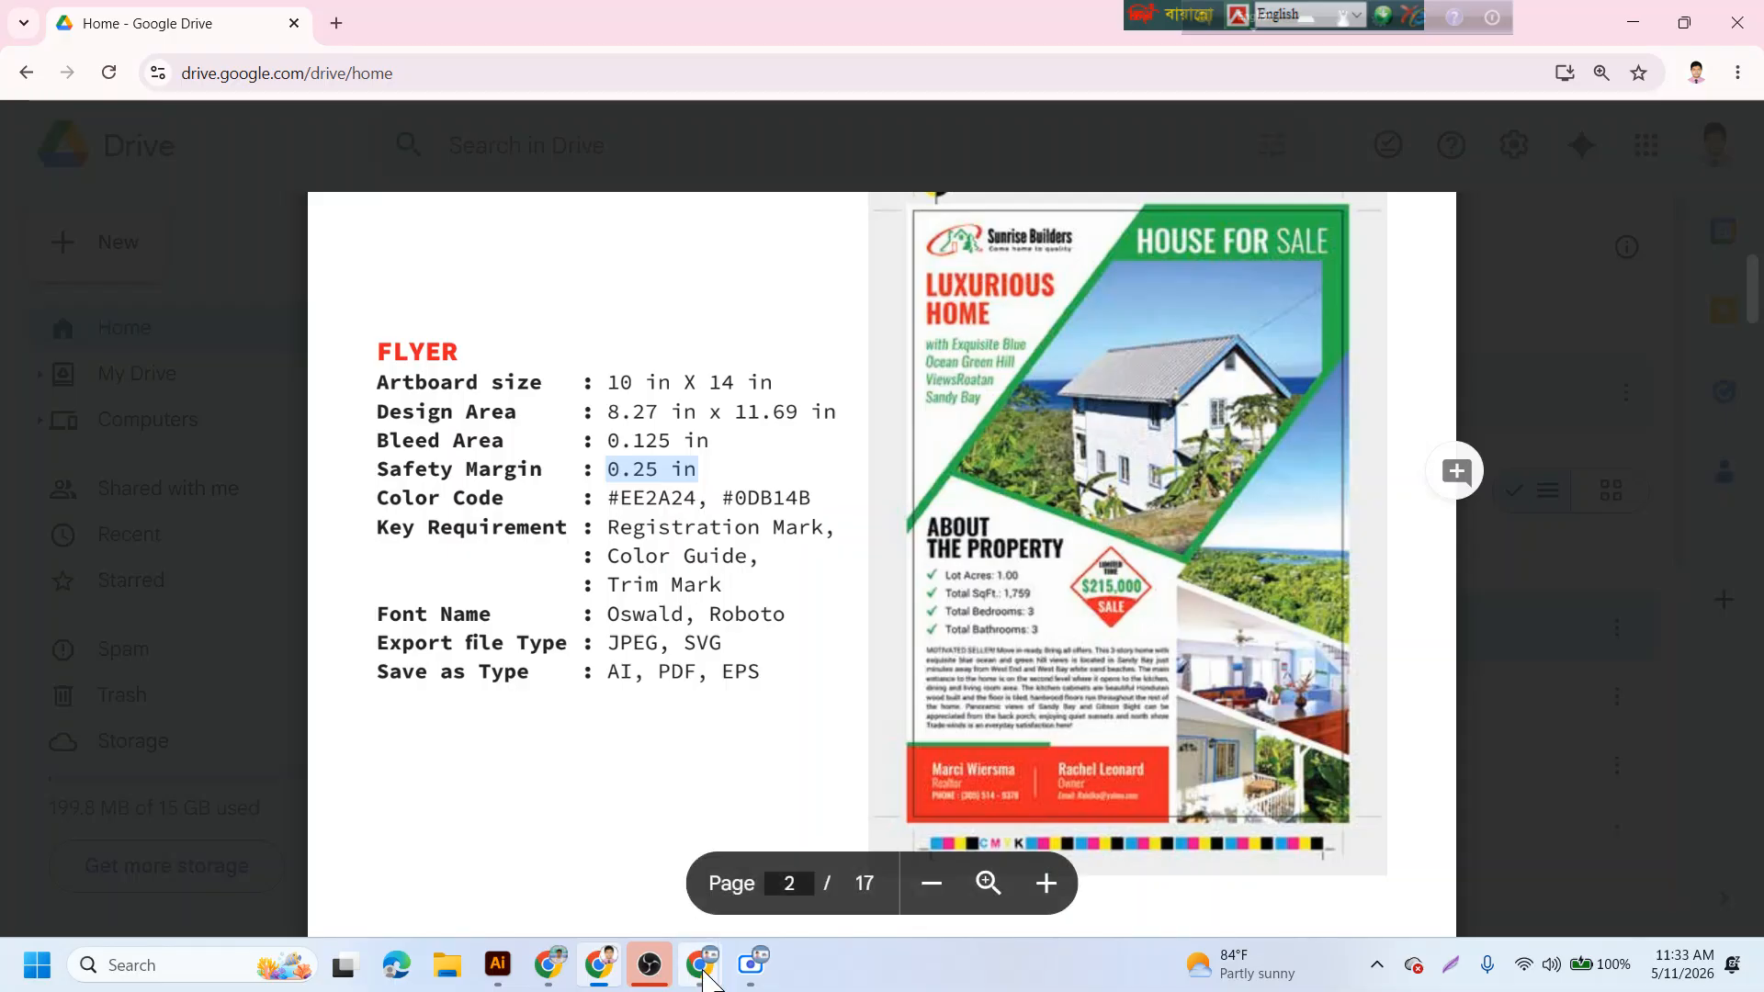
mouse_move(639, 981)
click(497, 964)
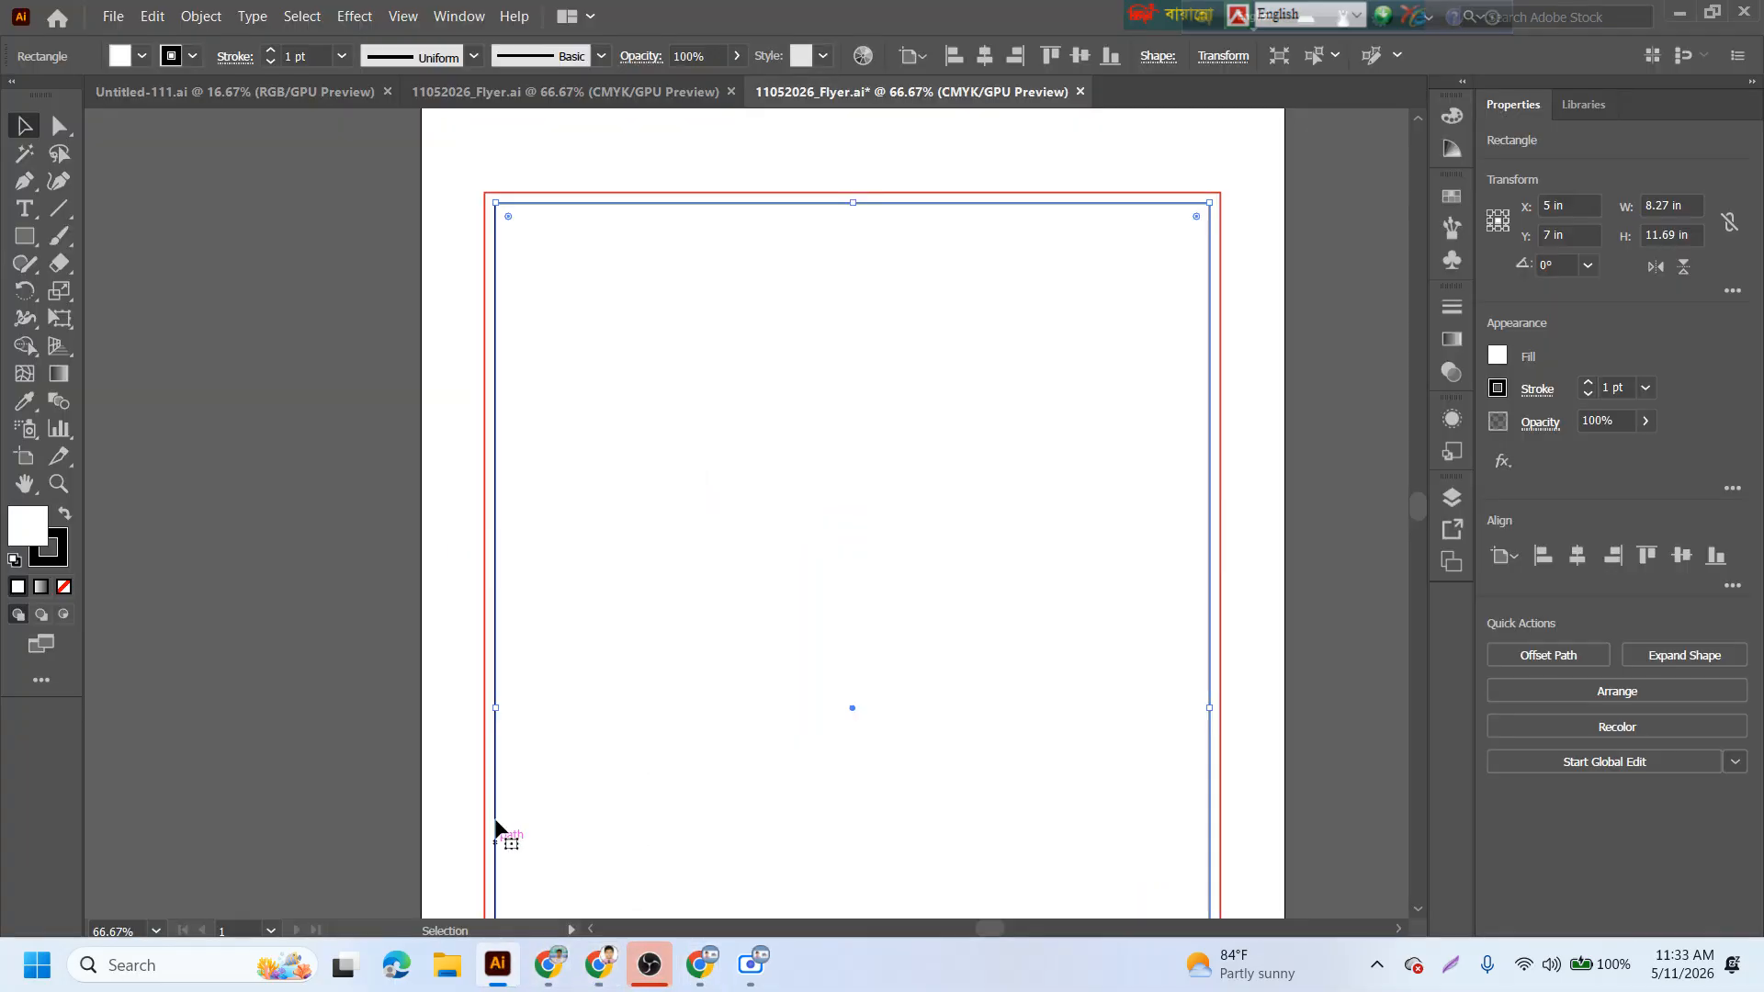
- Offset the design-area rectangle's path by -0.25 in for the safety margin and convert the new inner rectangle into guides
click(201, 17)
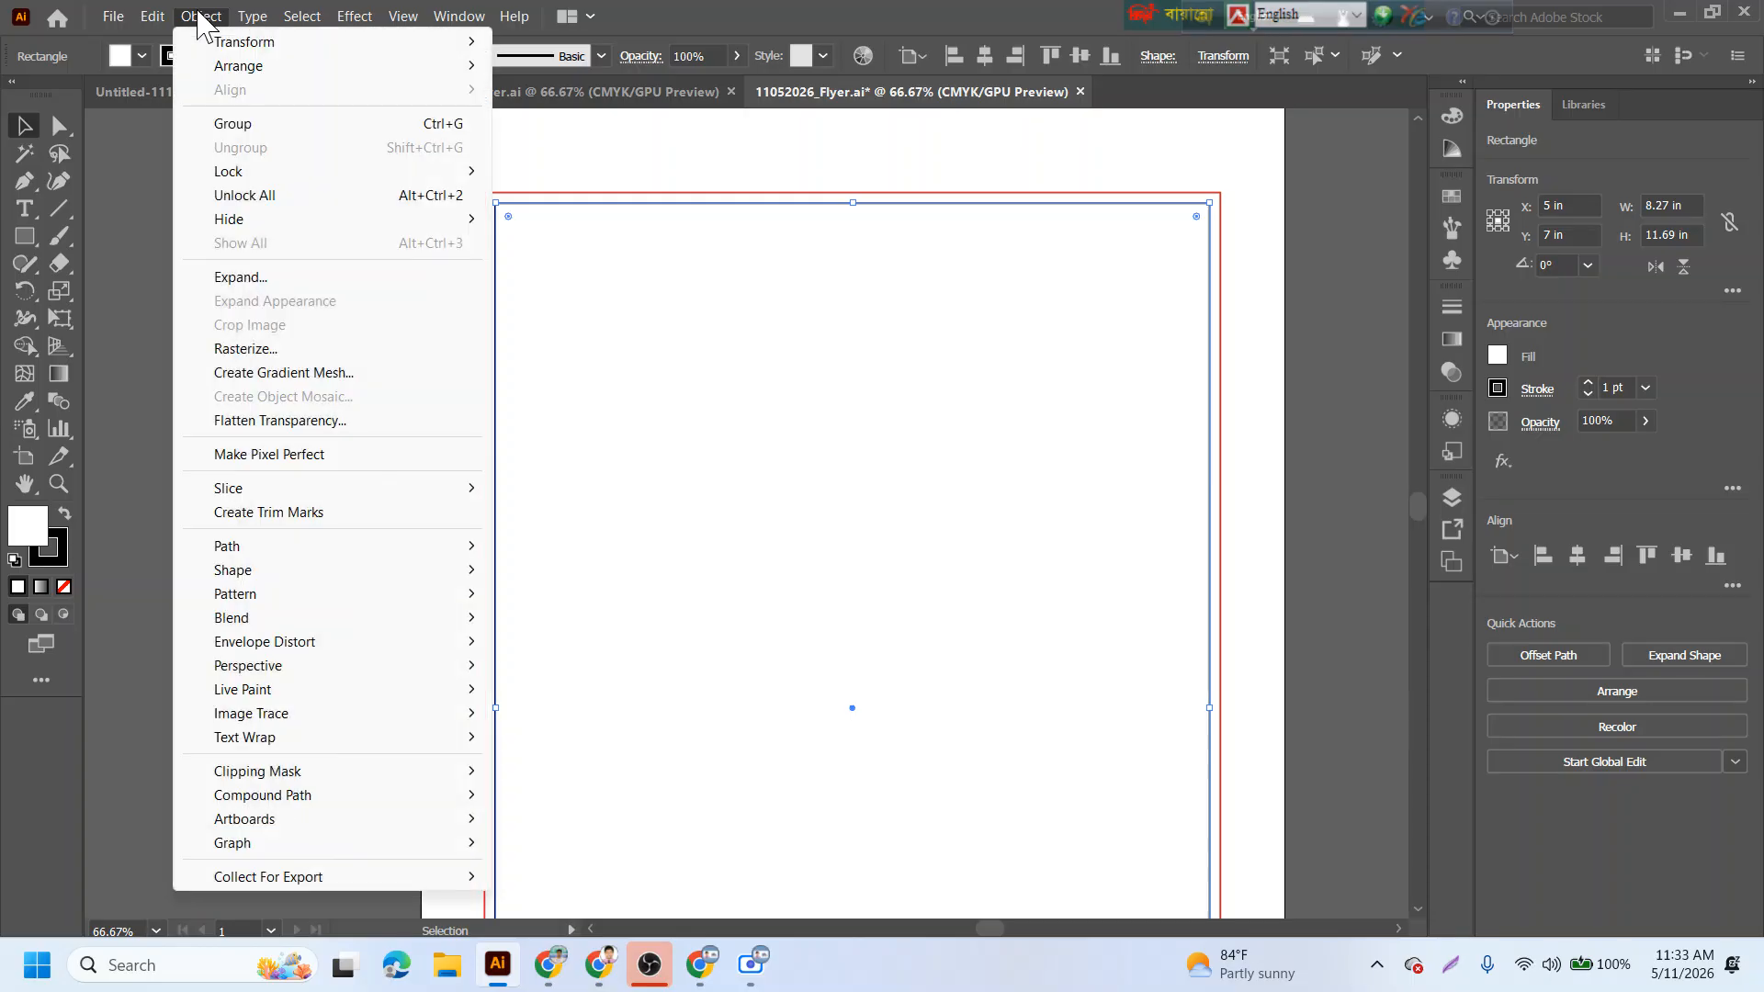
mouse_move(268, 549)
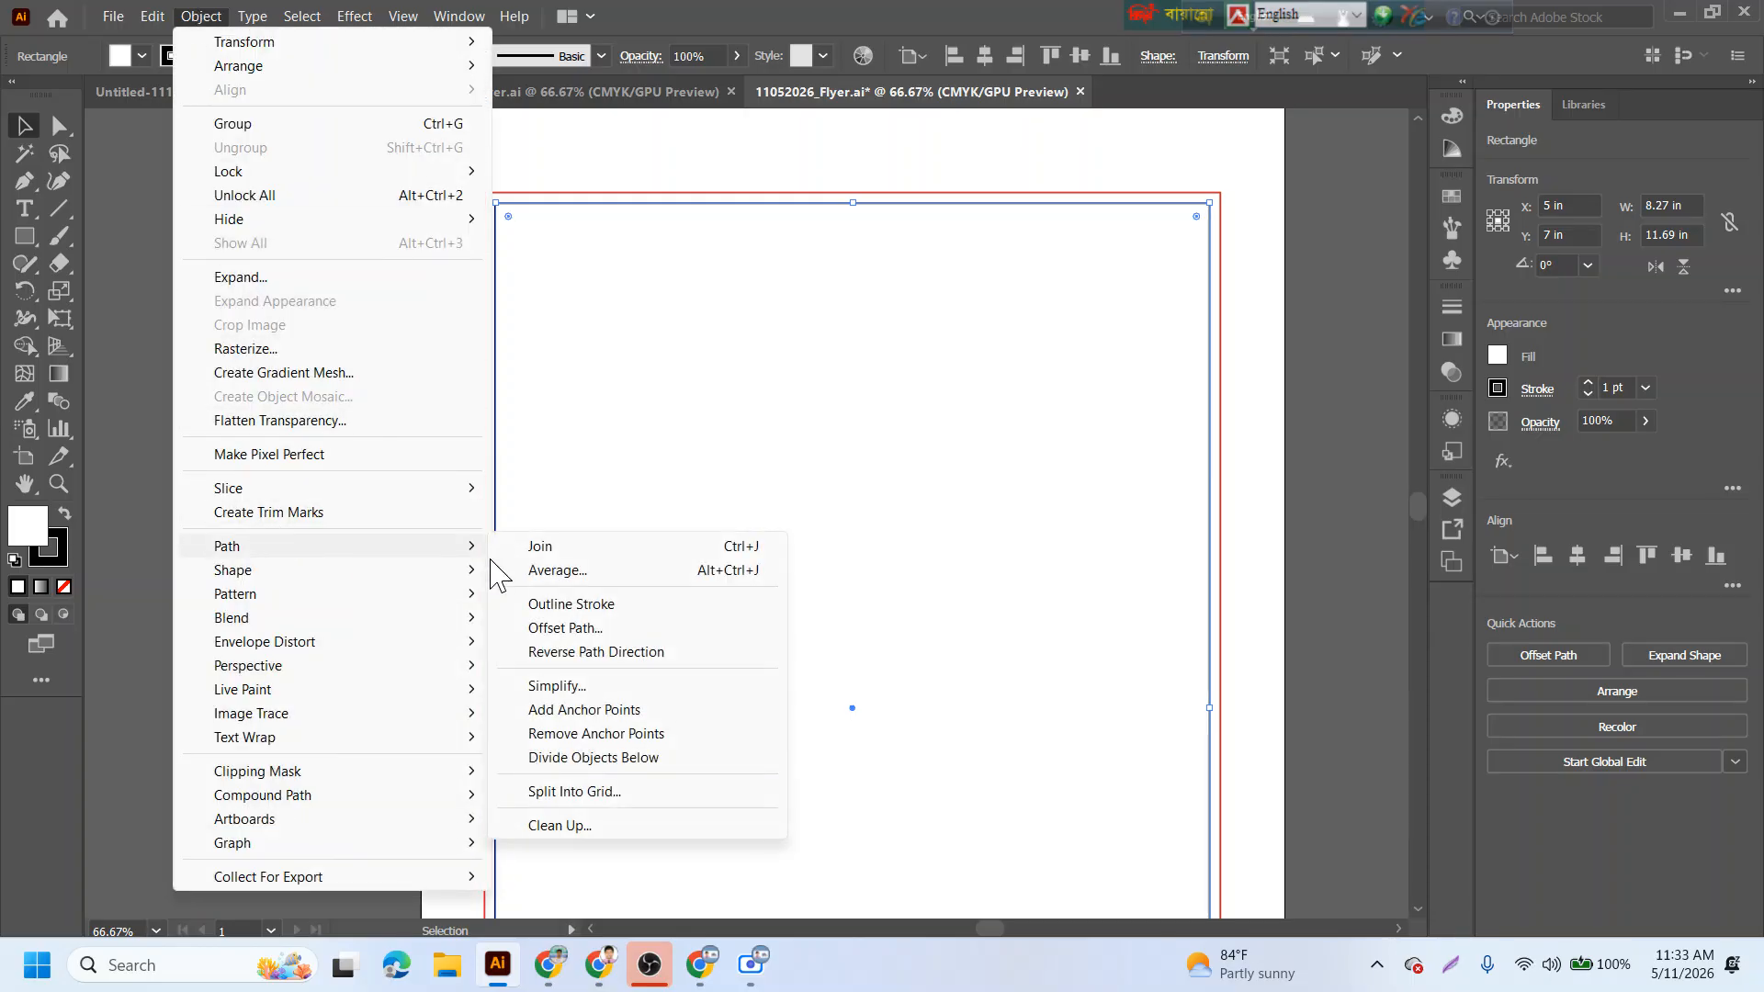
click(565, 629)
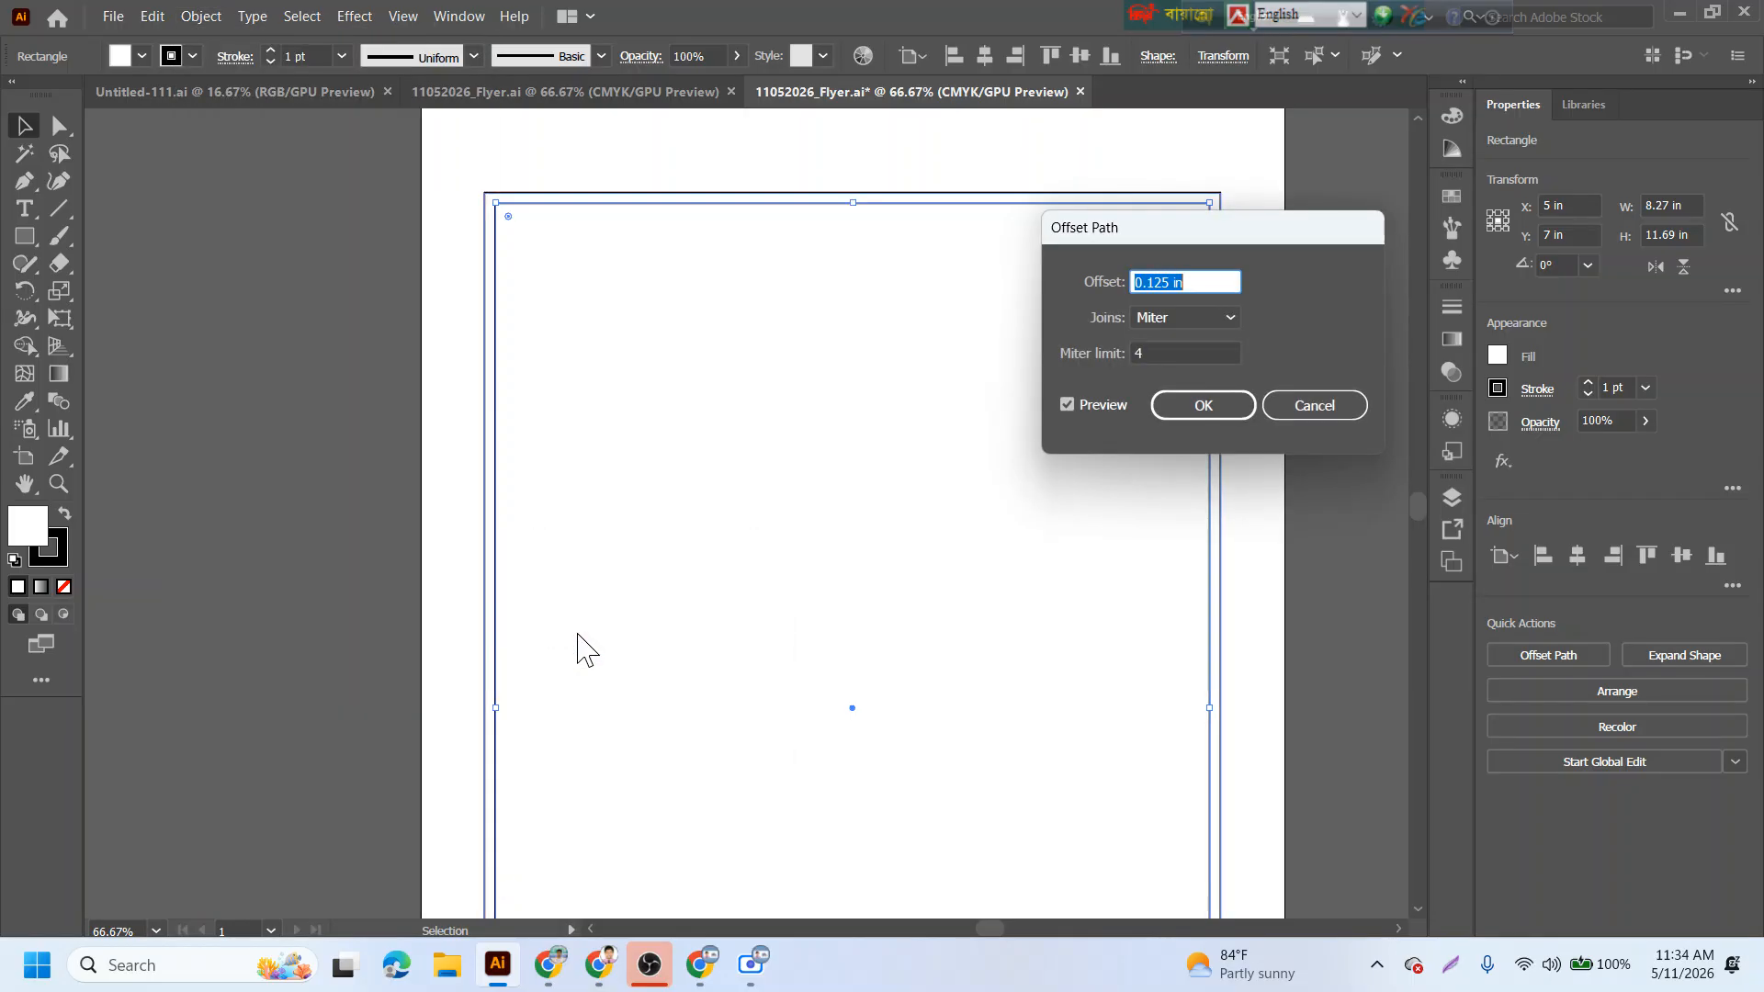
text(-)
key(Tab)
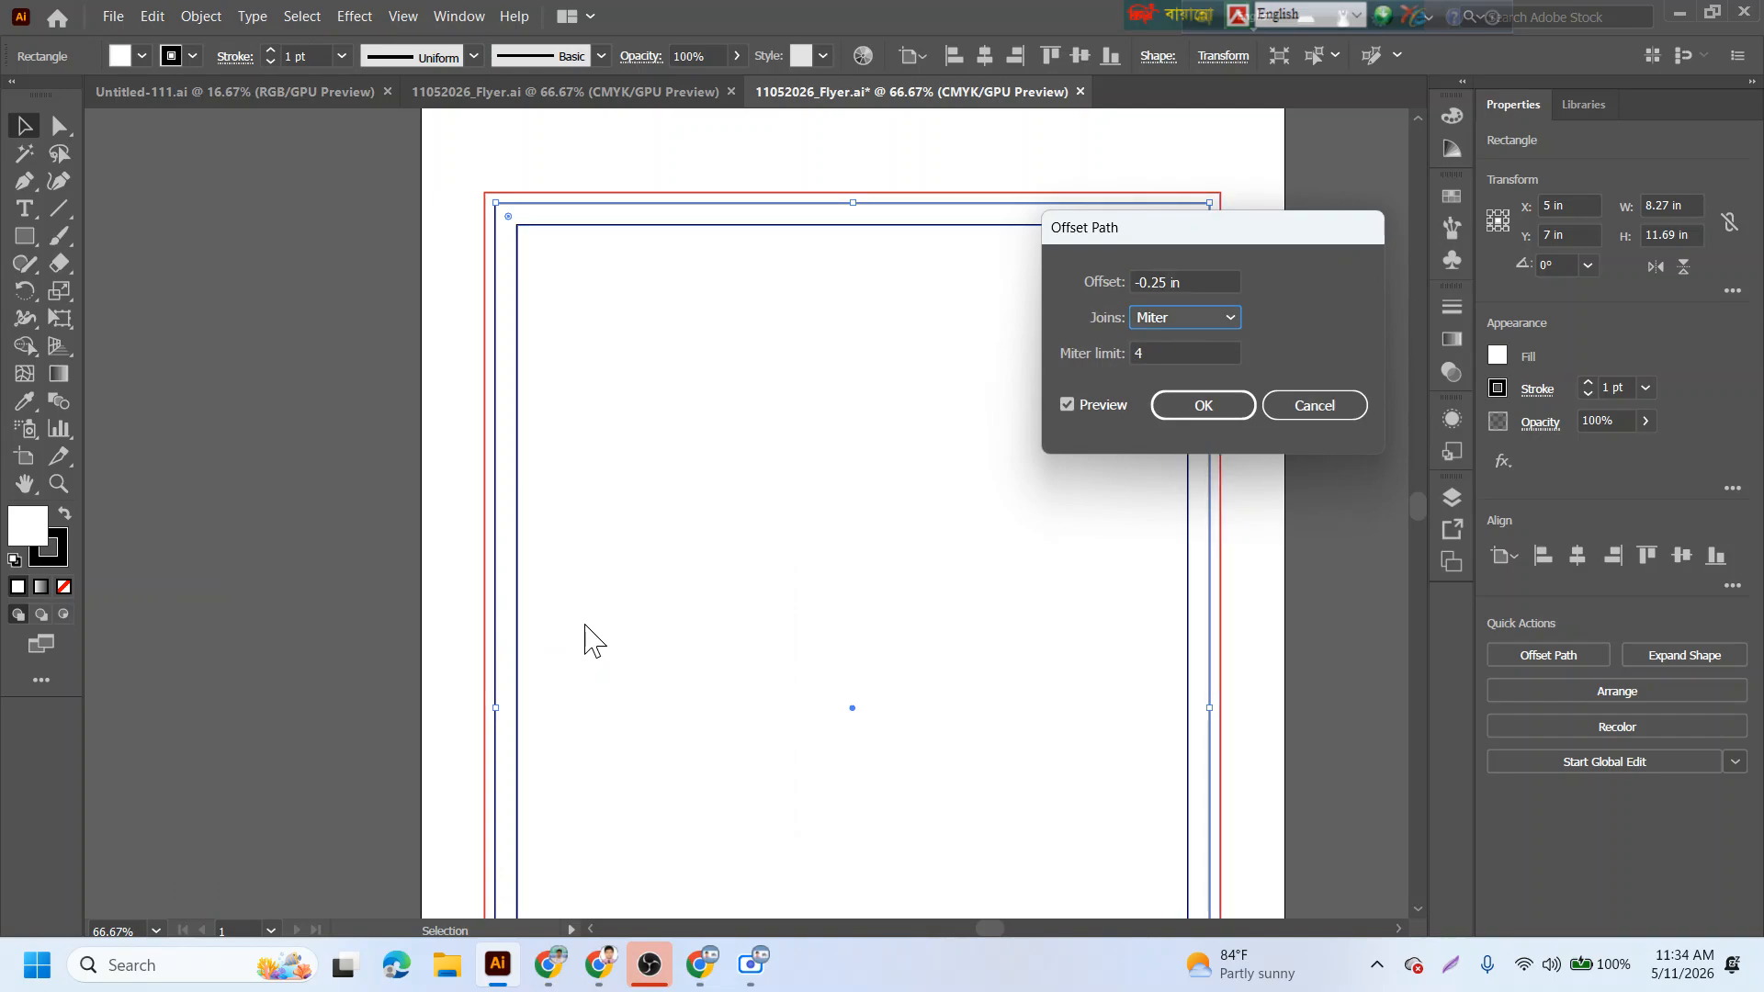
key(Return)
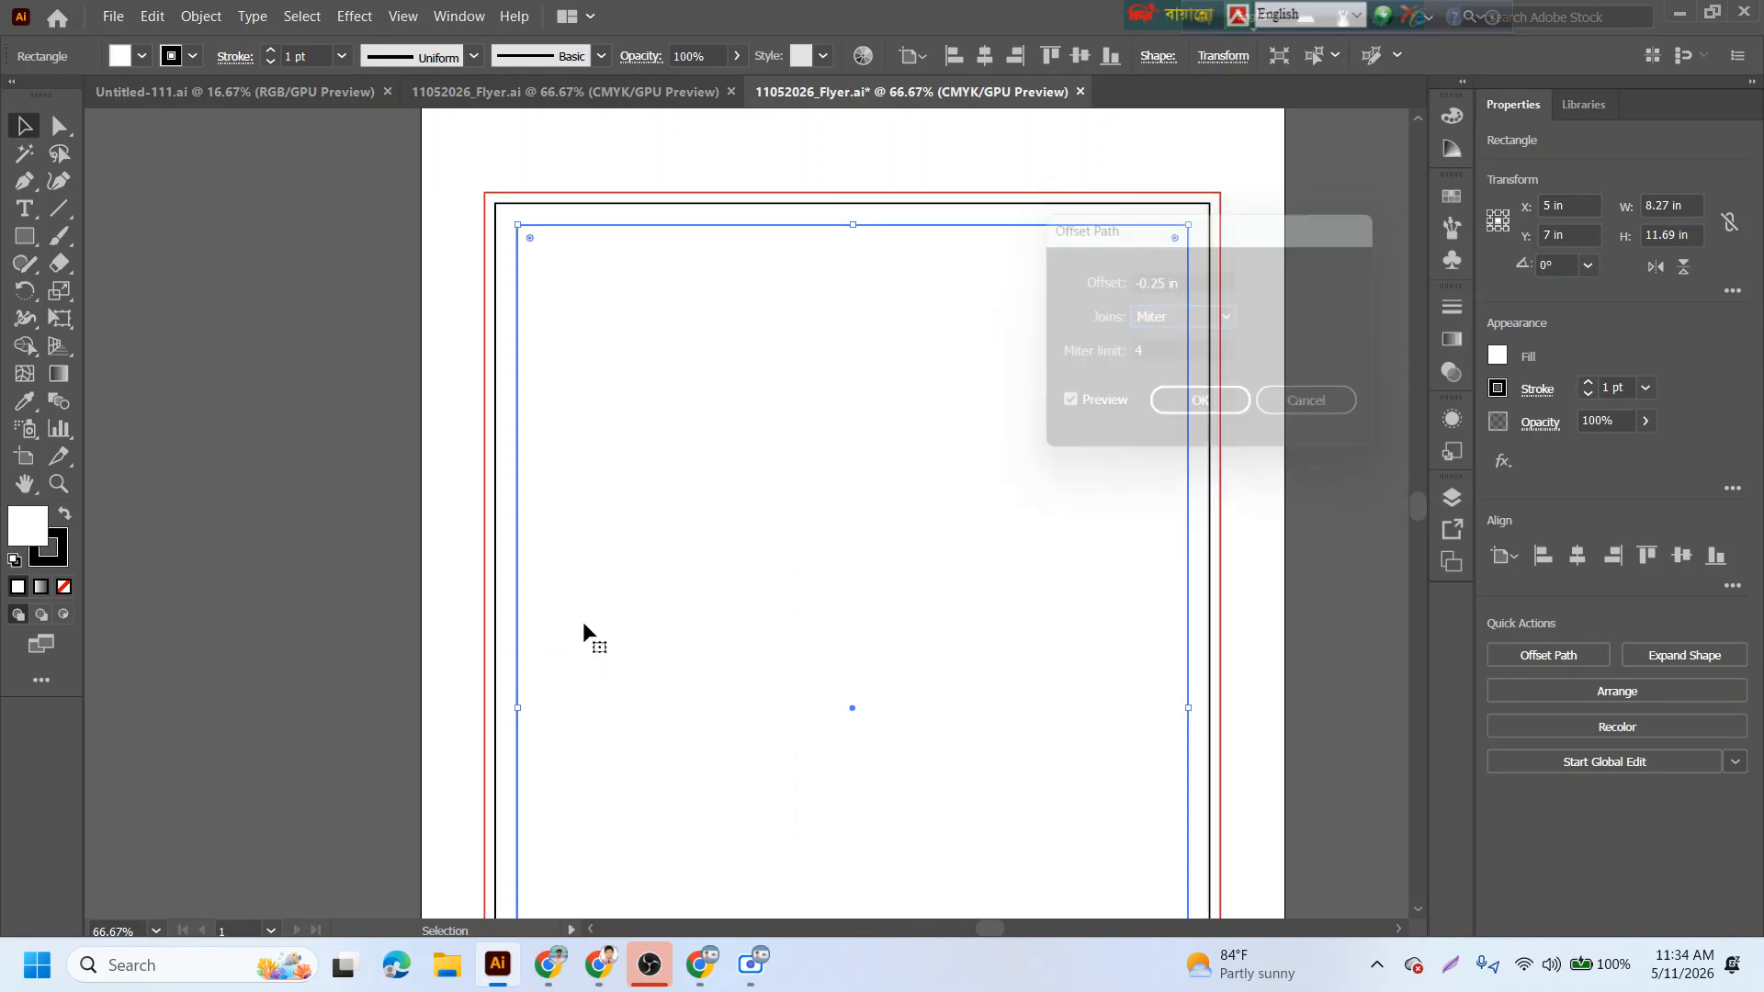
right_click(637, 235)
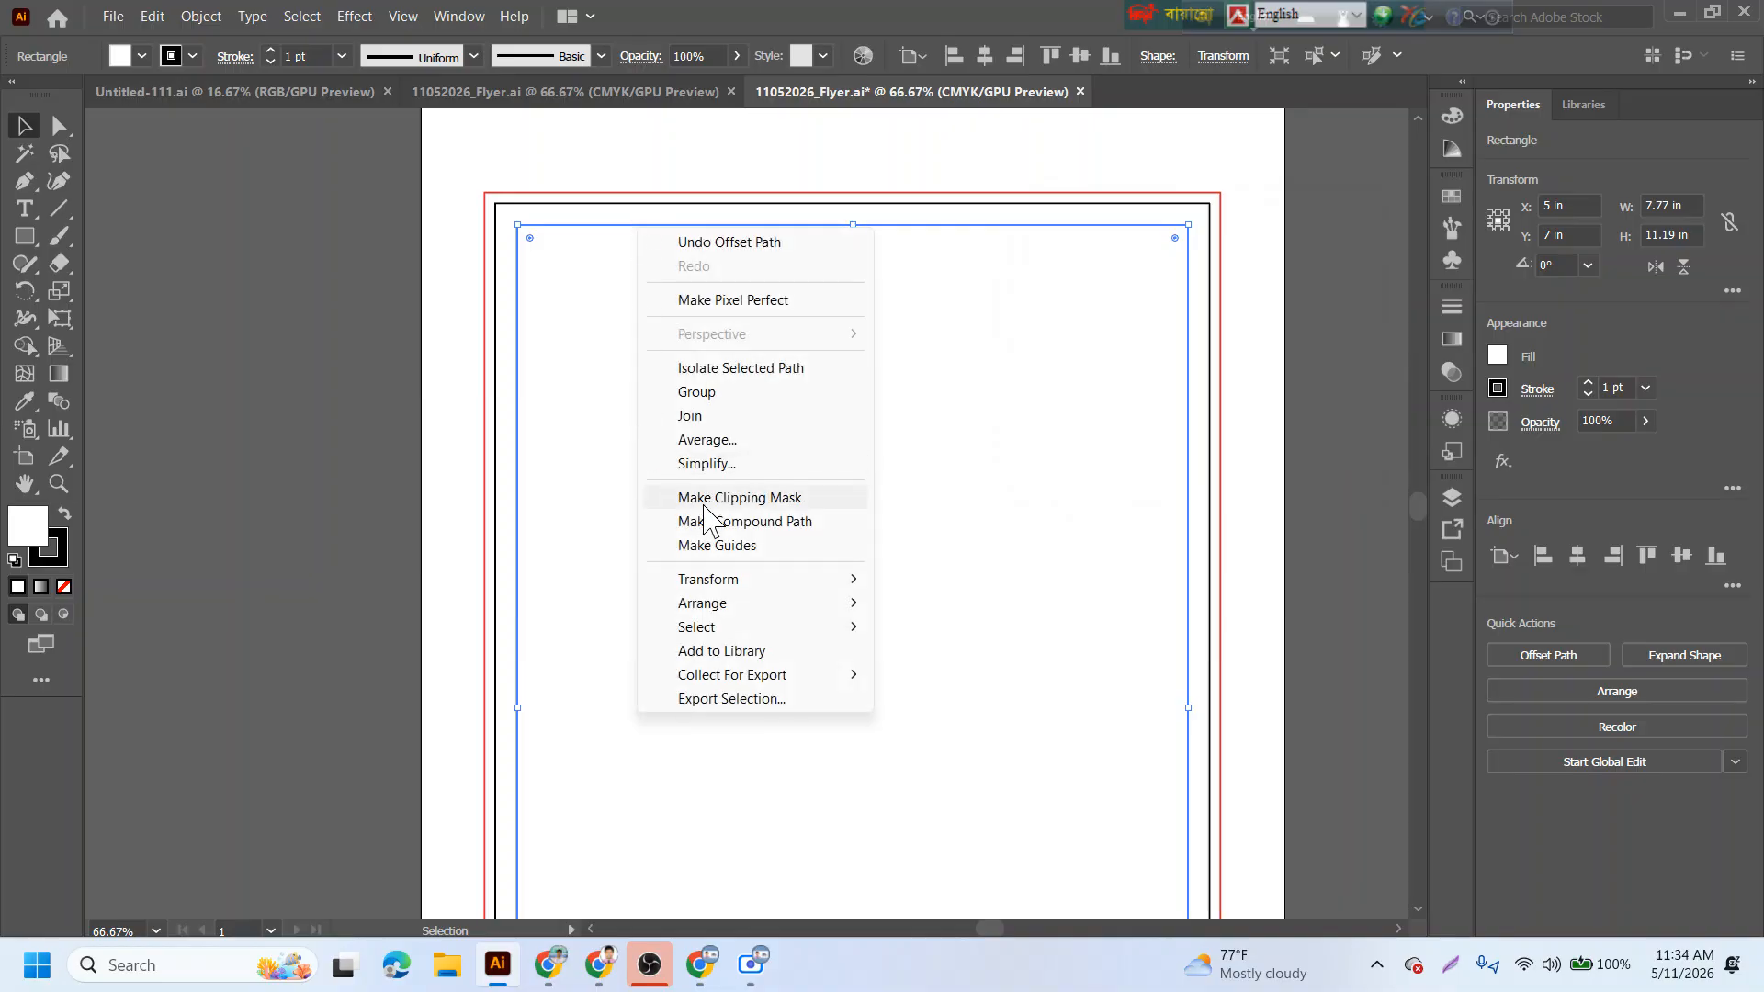
click(728, 547)
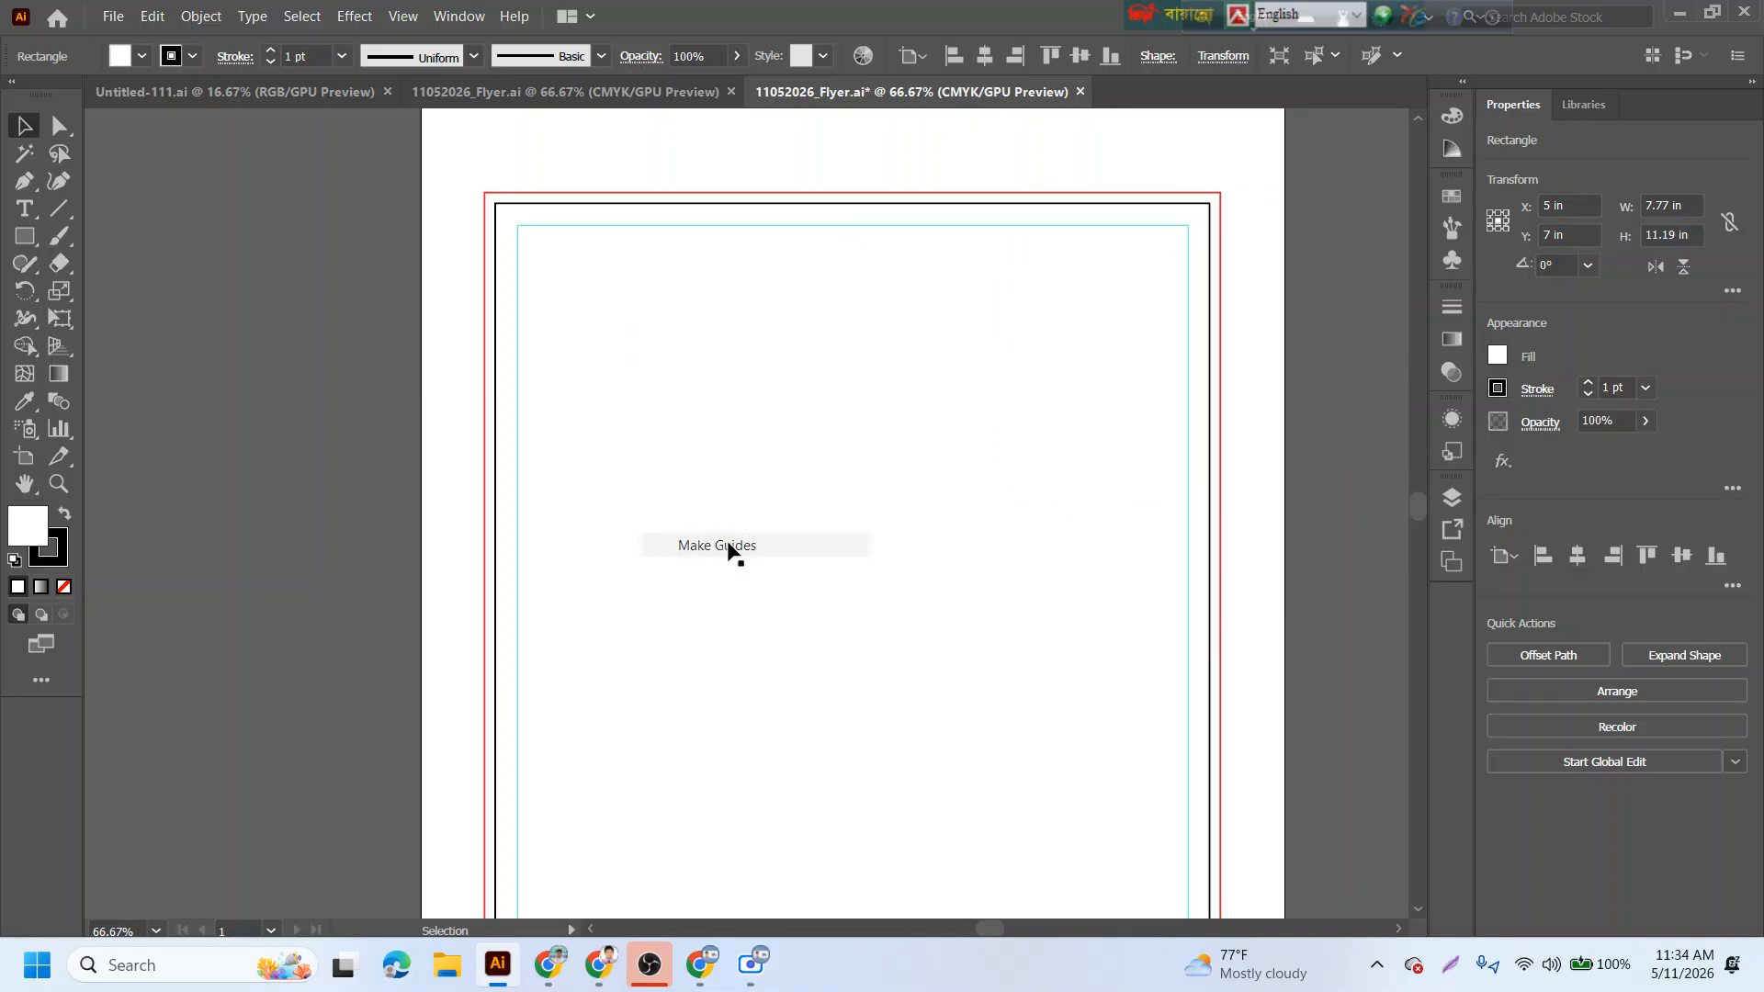
- Check whether the safety-margin guide can be selected on the artboard and which guide options are offered
click(655, 230)
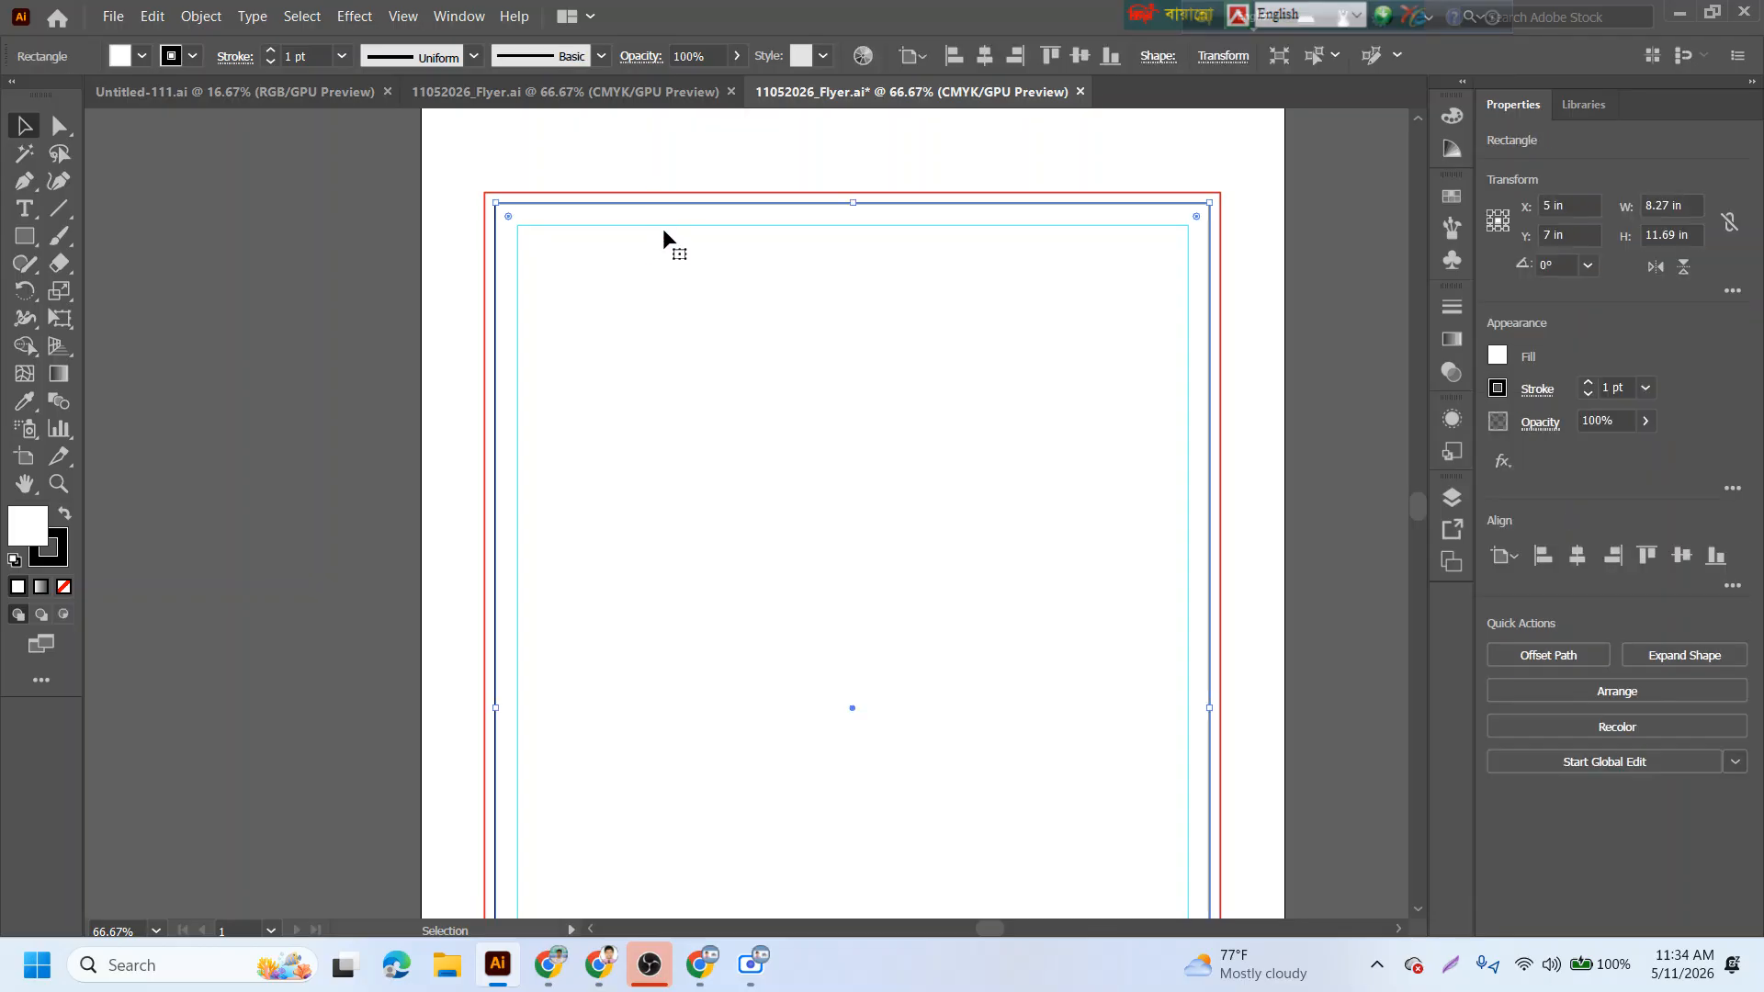
right_click(658, 223)
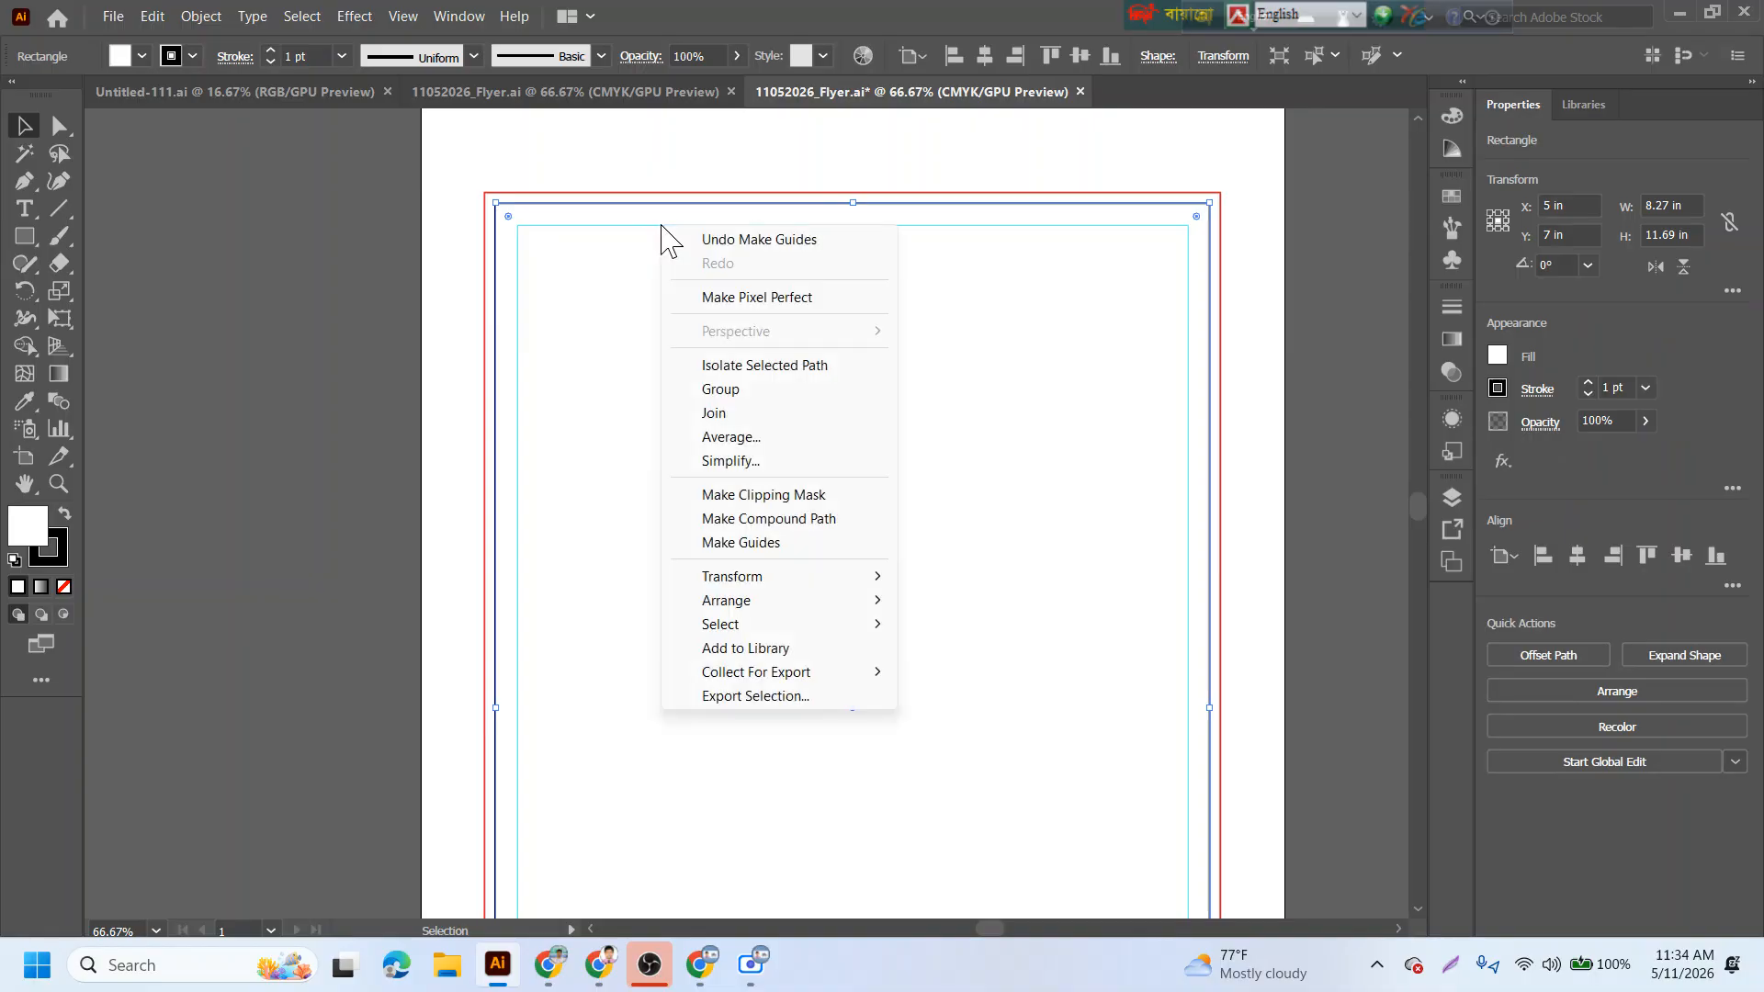
click(991, 479)
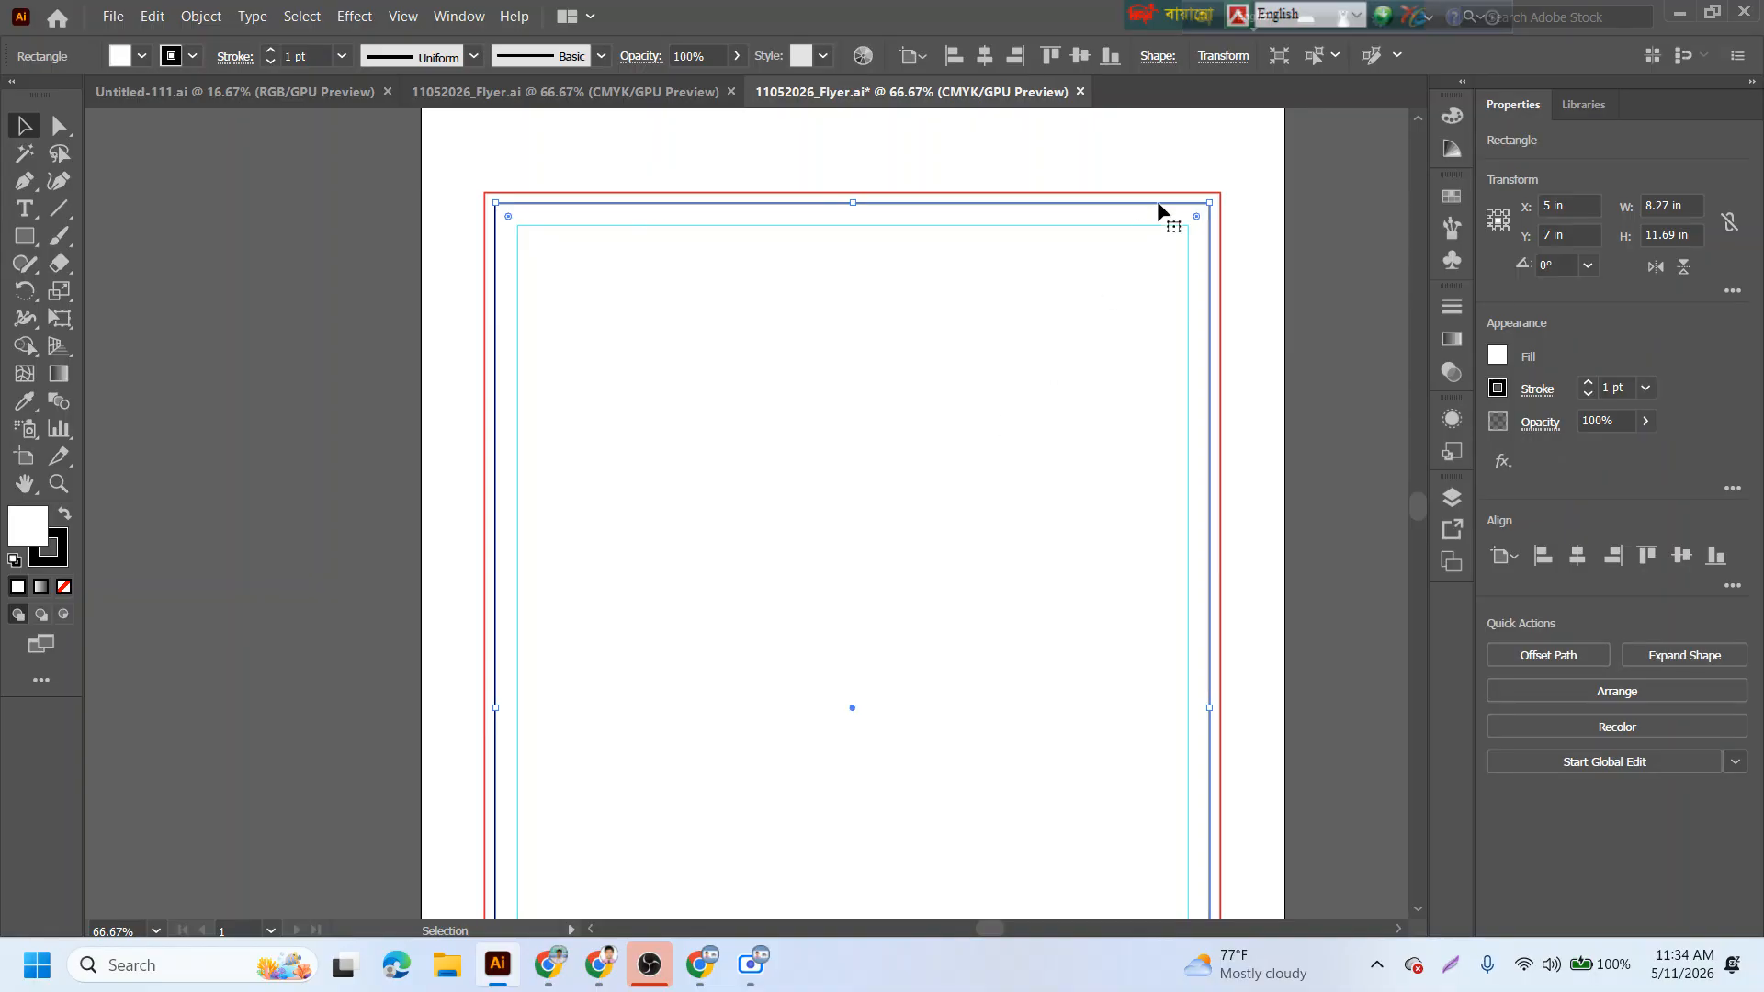
click(1293, 218)
right_click(1168, 227)
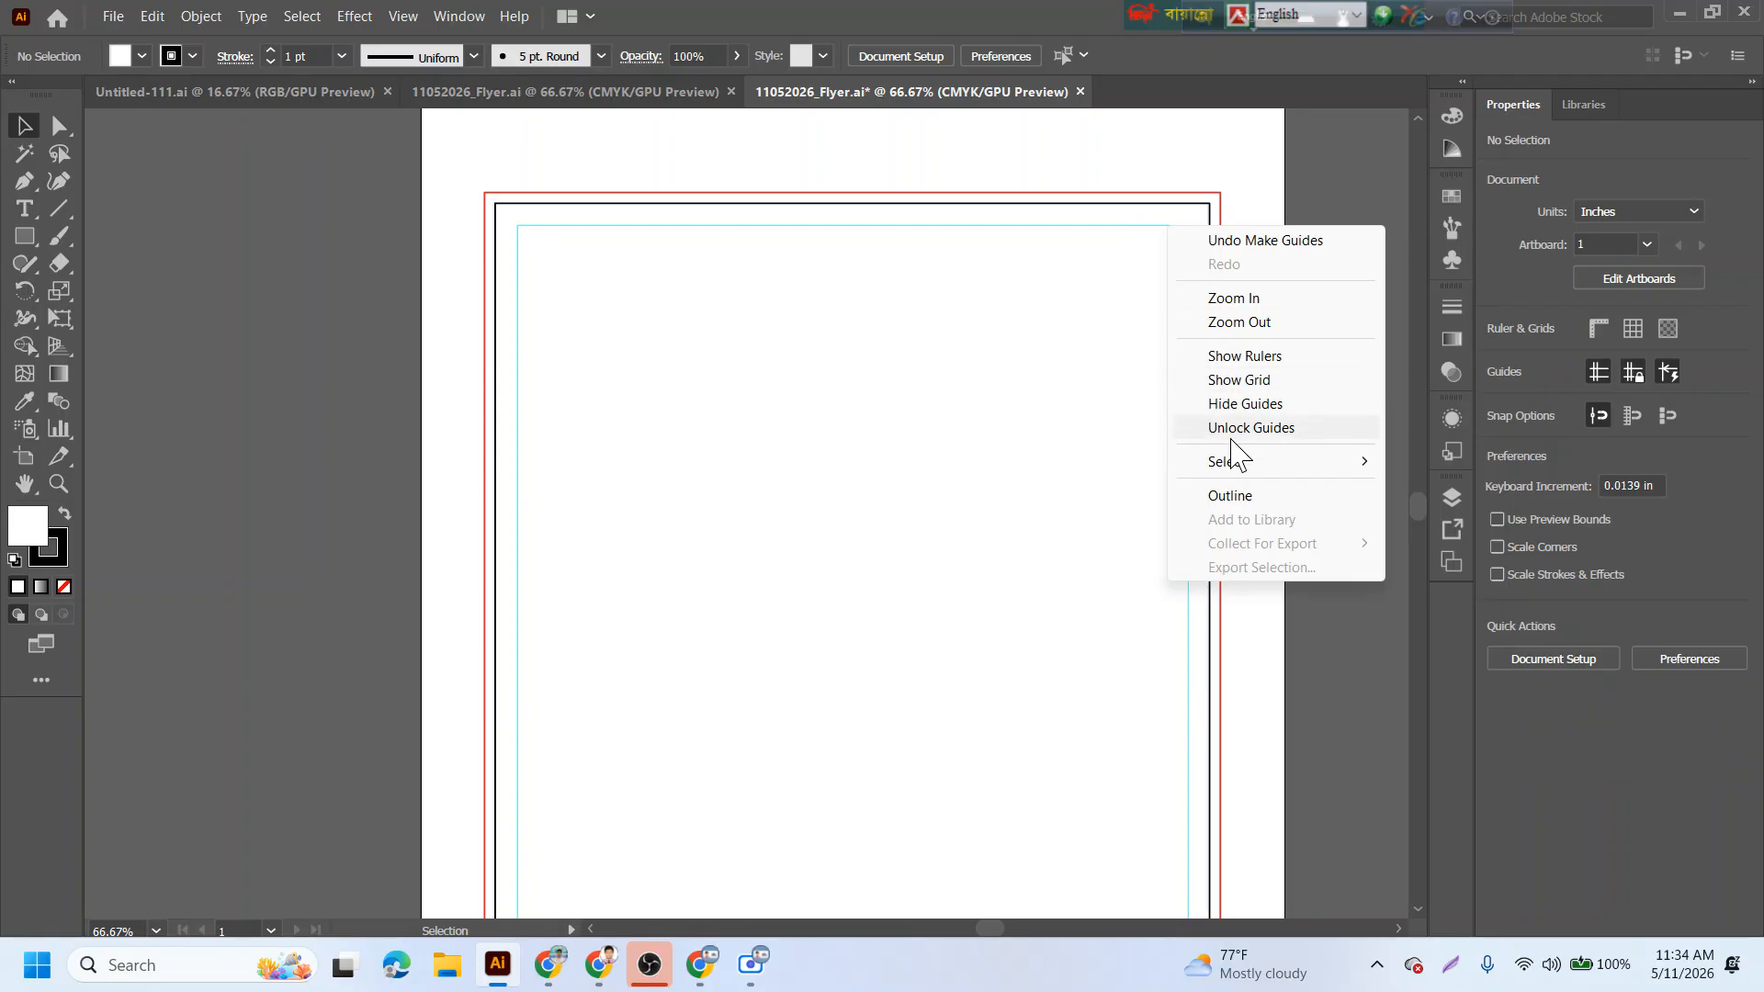
click(1129, 179)
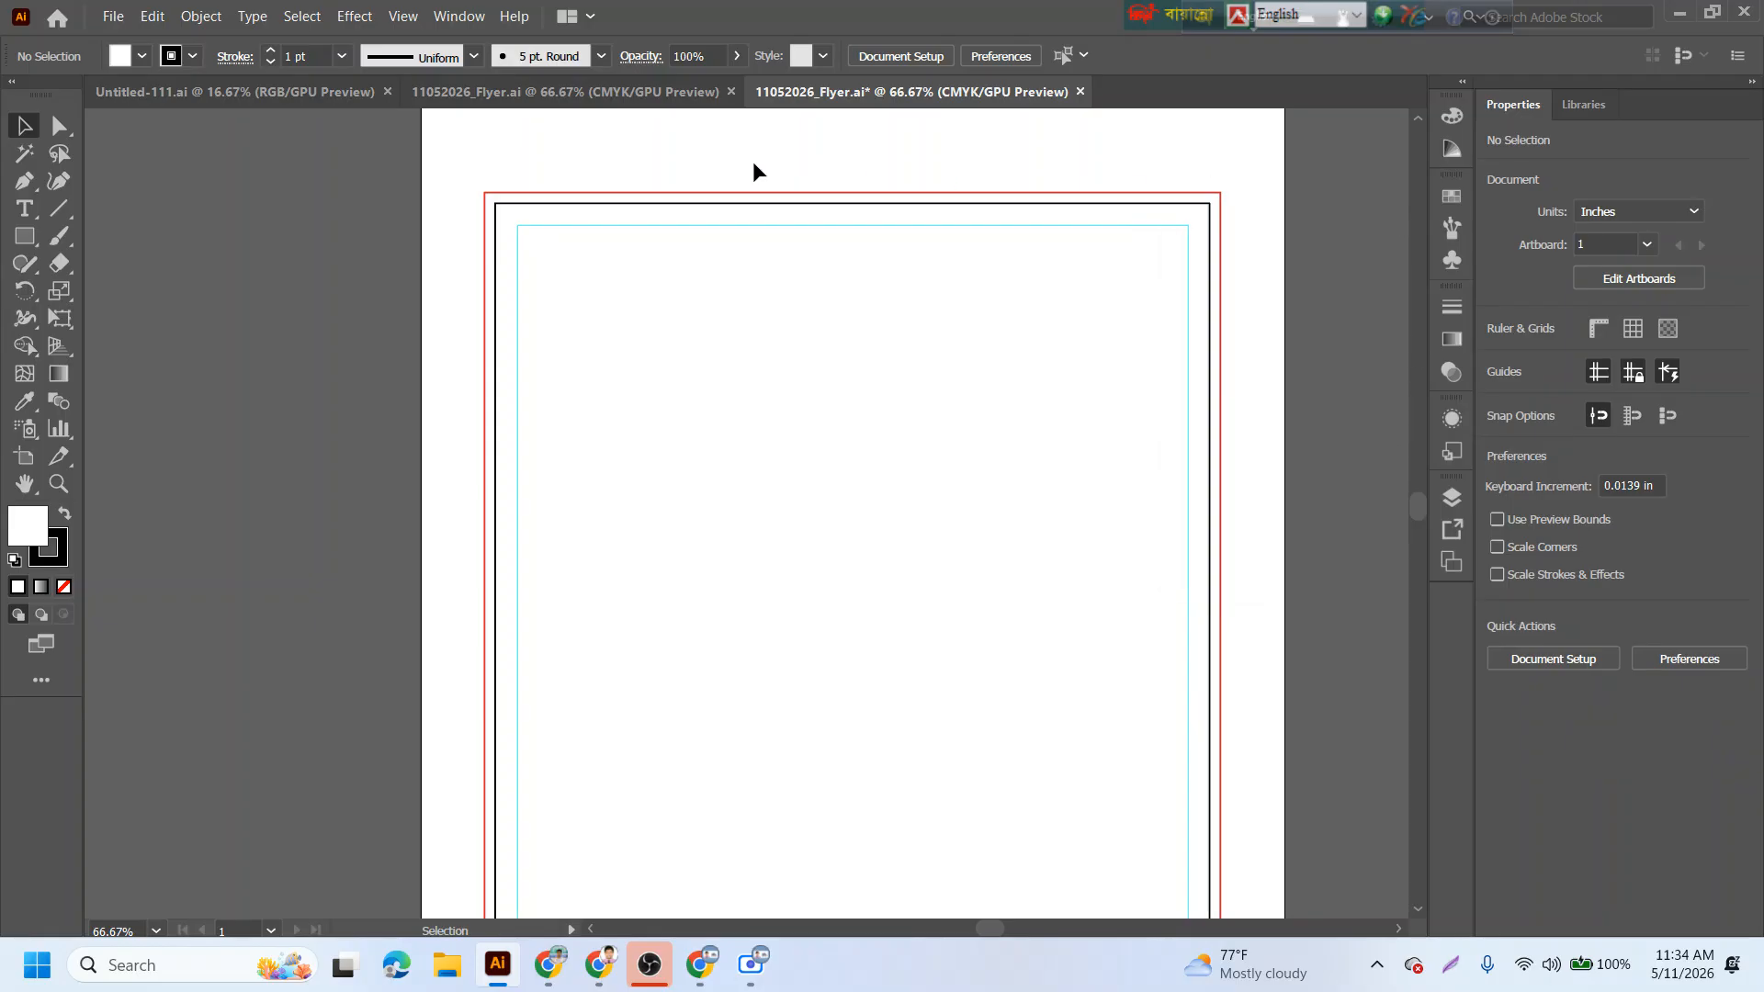
drag(753, 162, 955, 455)
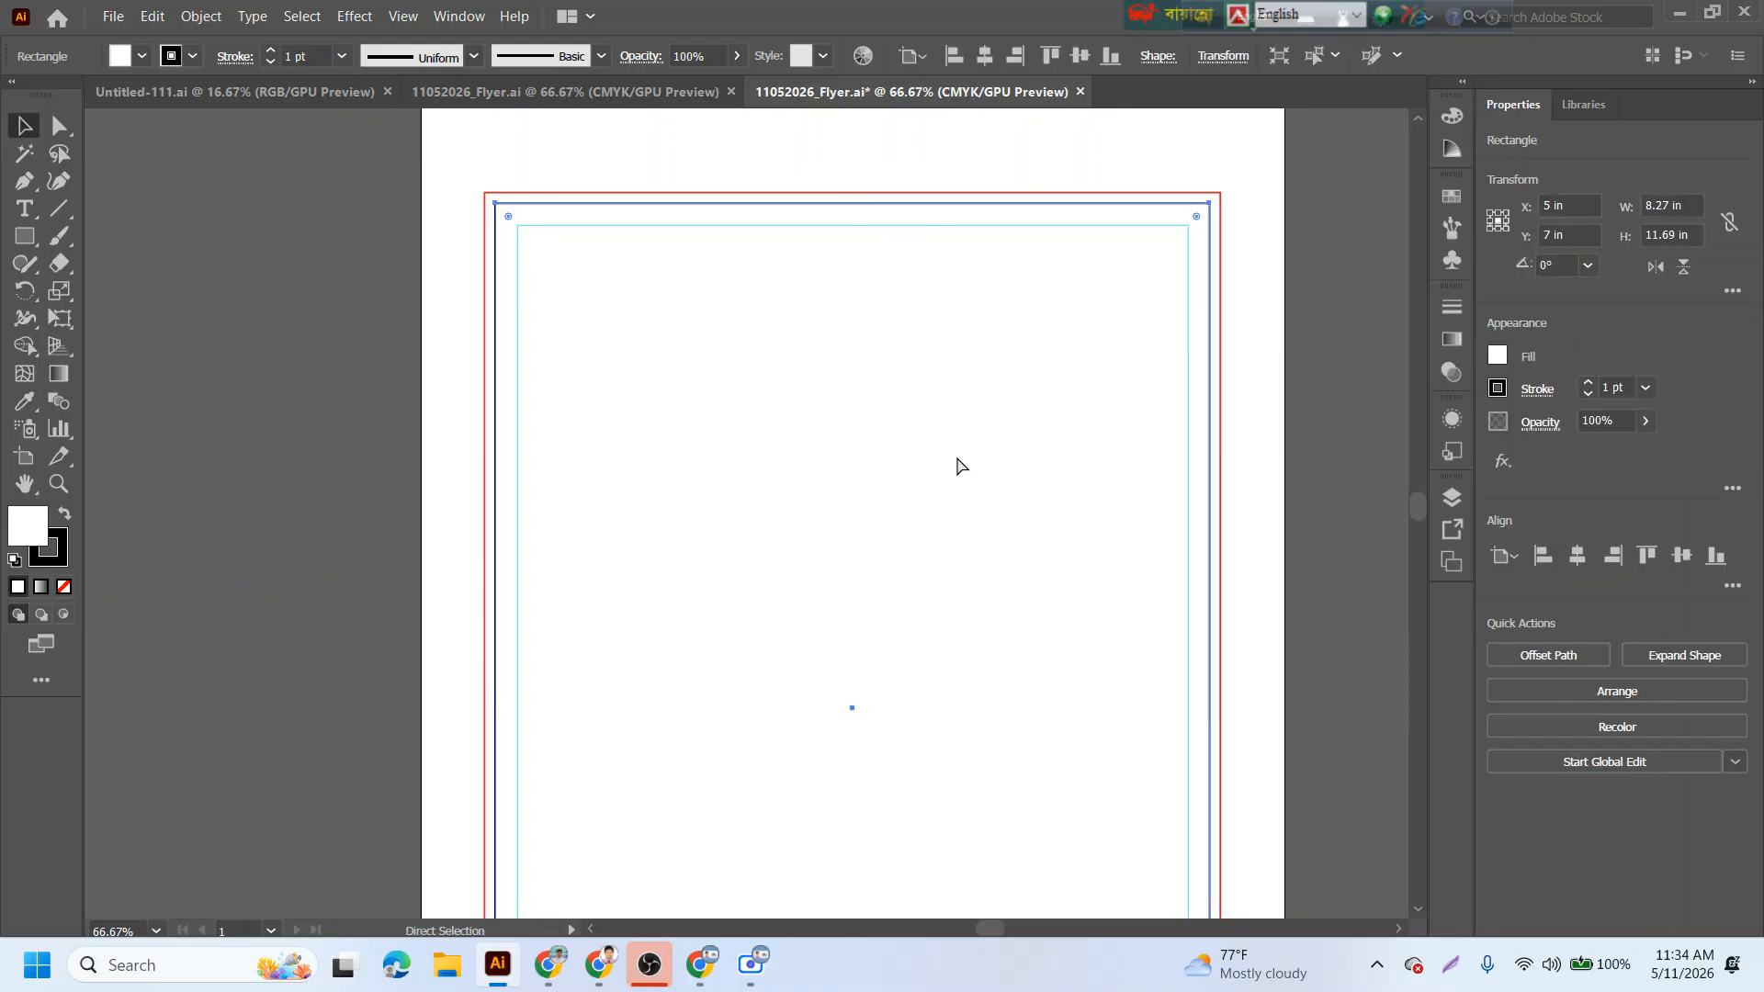
click(955, 455)
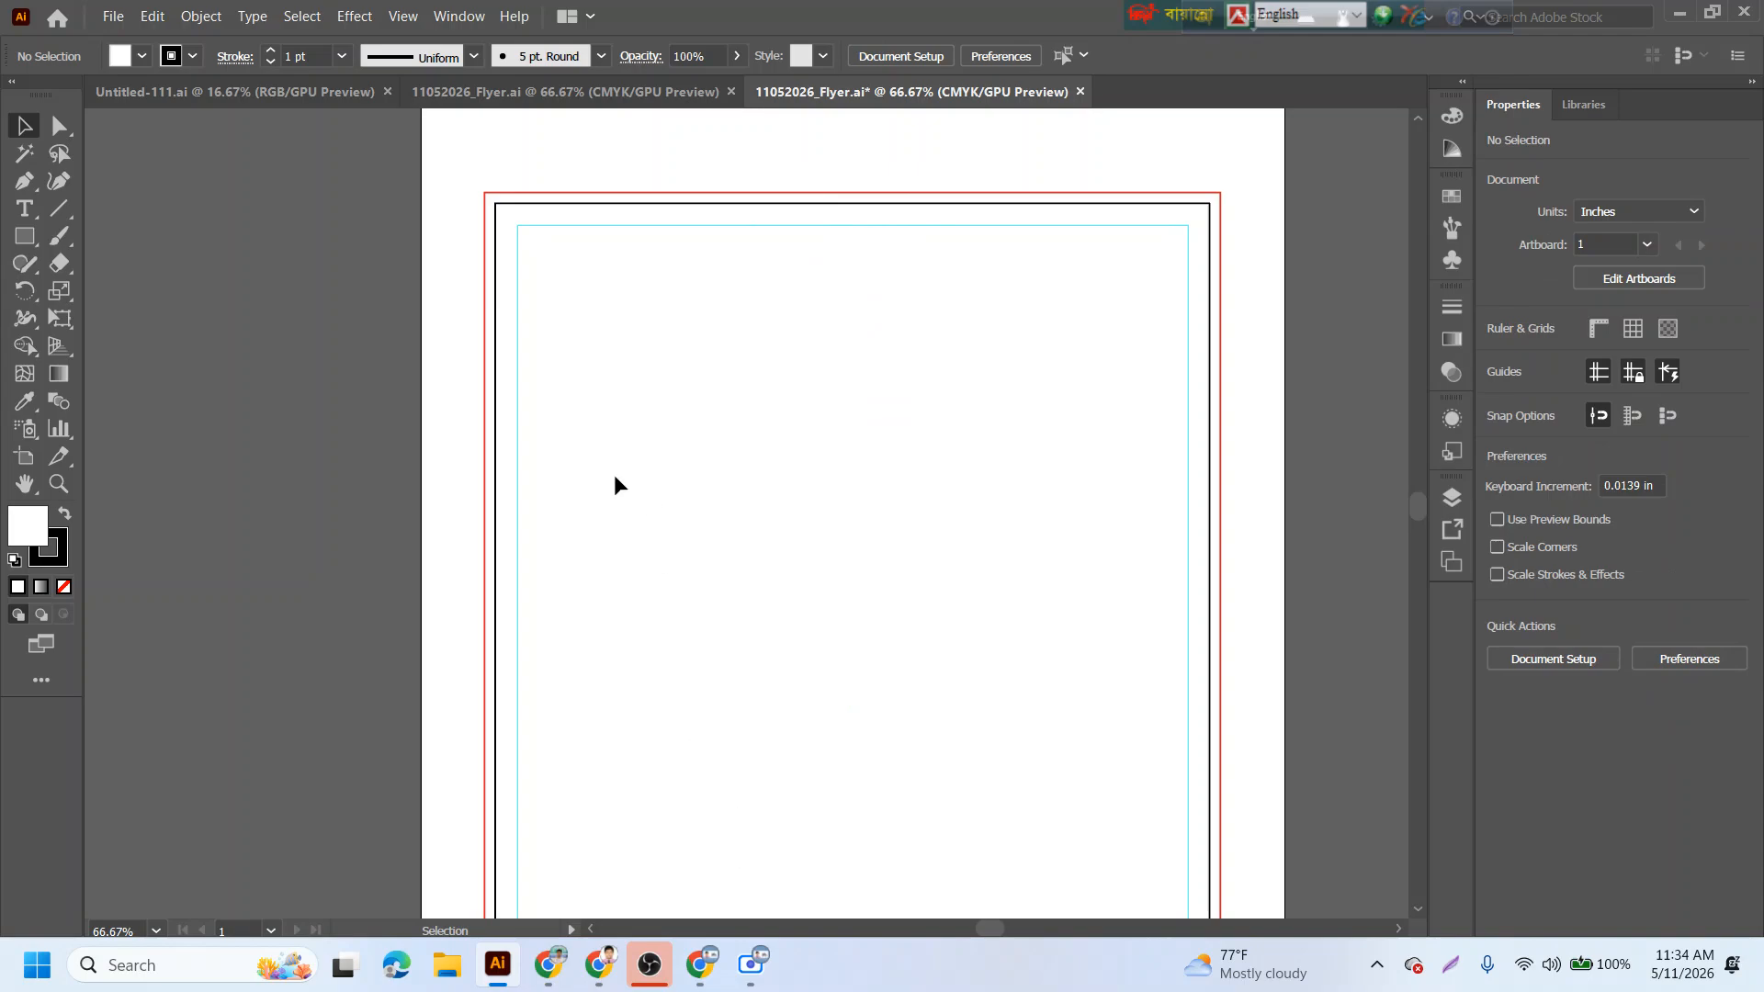
- Review the flyer's key requirements, fonts, file types and print marks in the Chrome specification sheet, and return to Illustrator
click(599, 964)
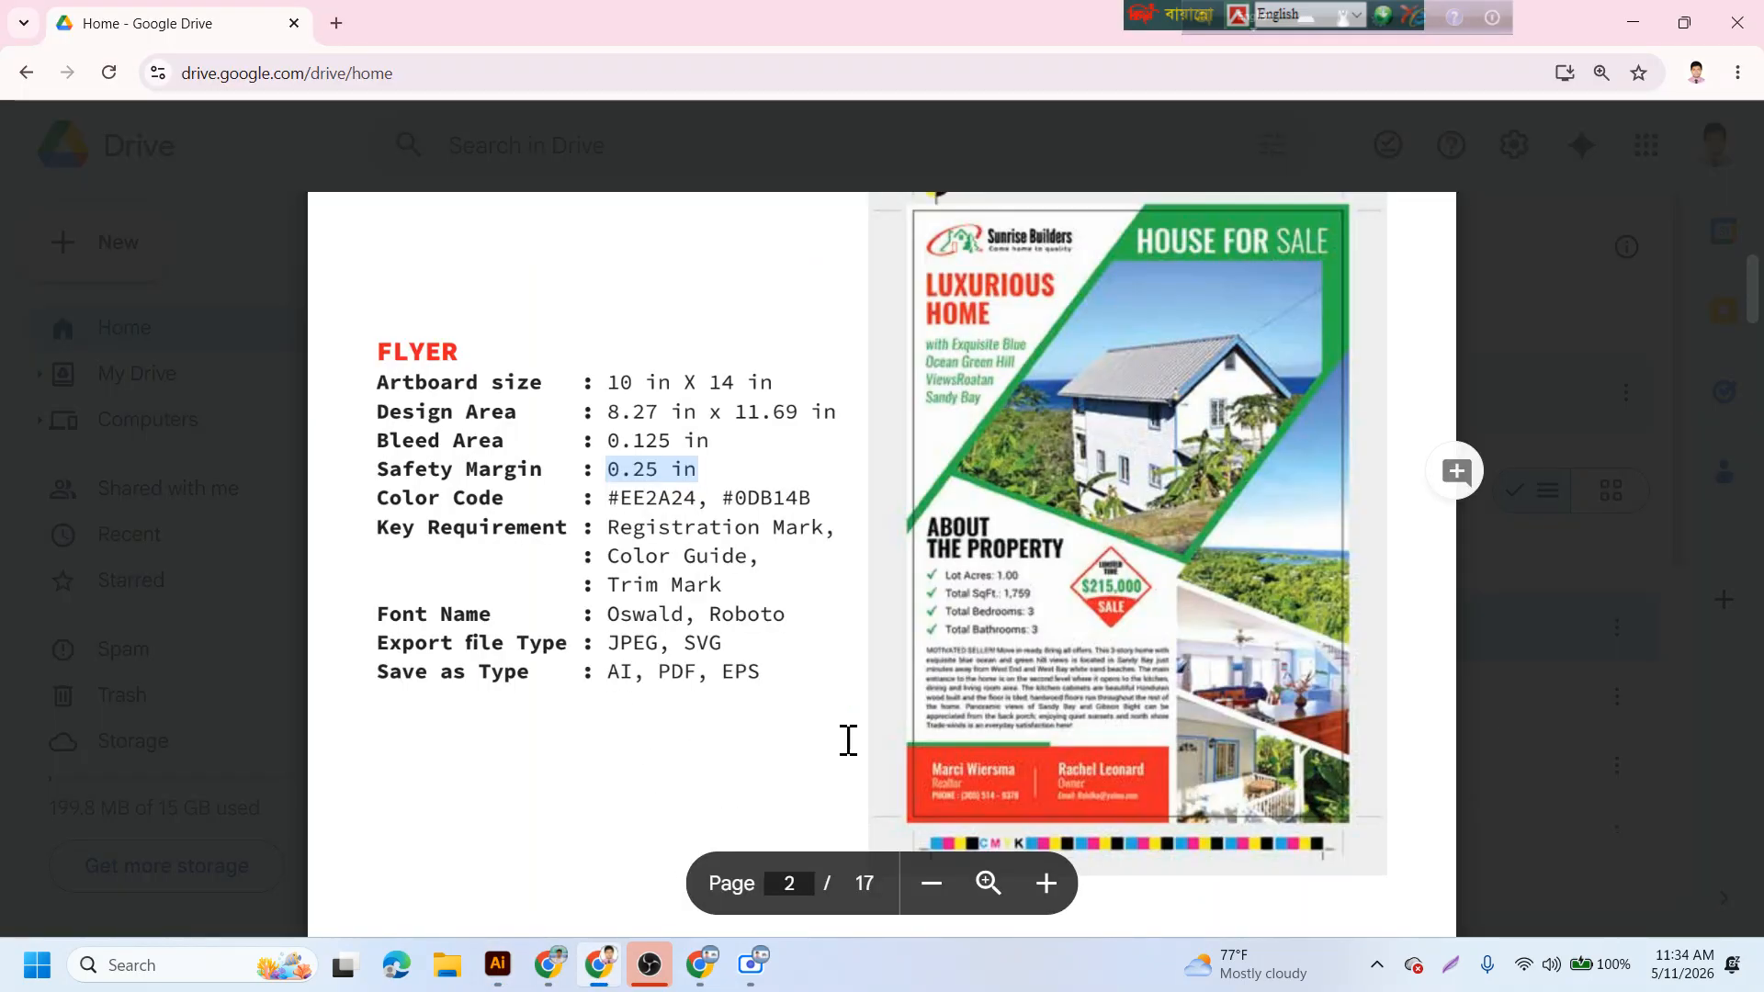
click(615, 519)
drag(615, 519, 787, 665)
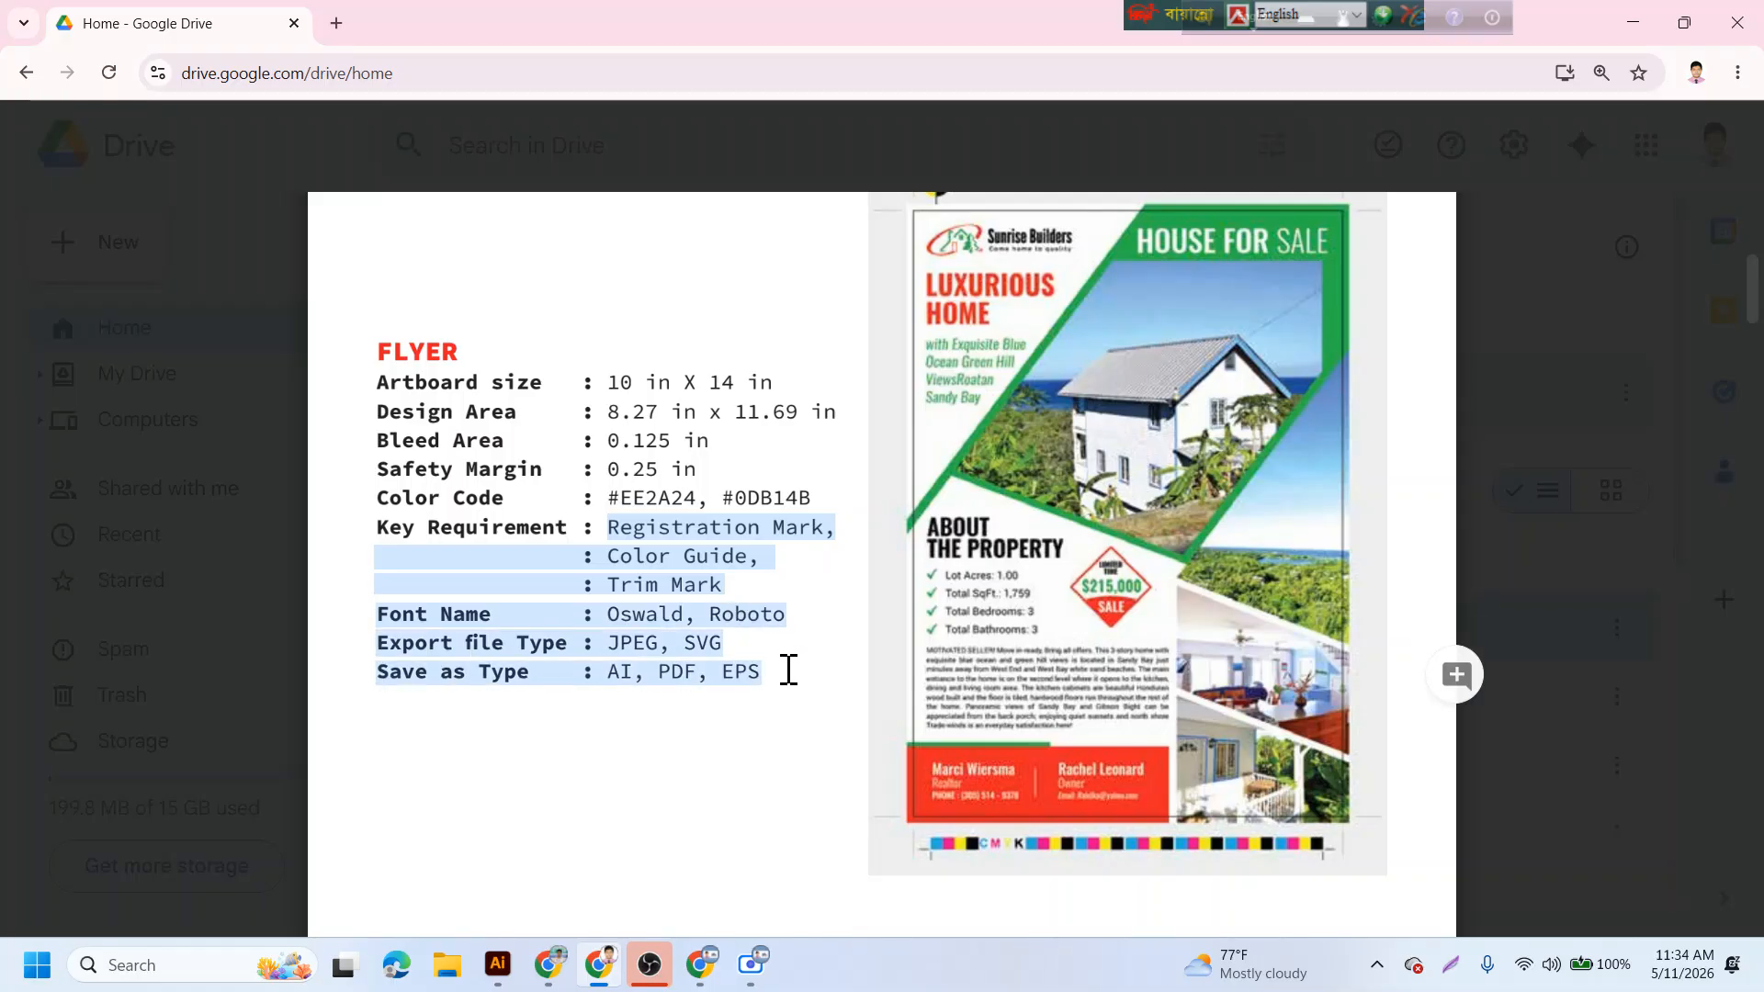
click(792, 671)
scroll(874, 197, up, 1)
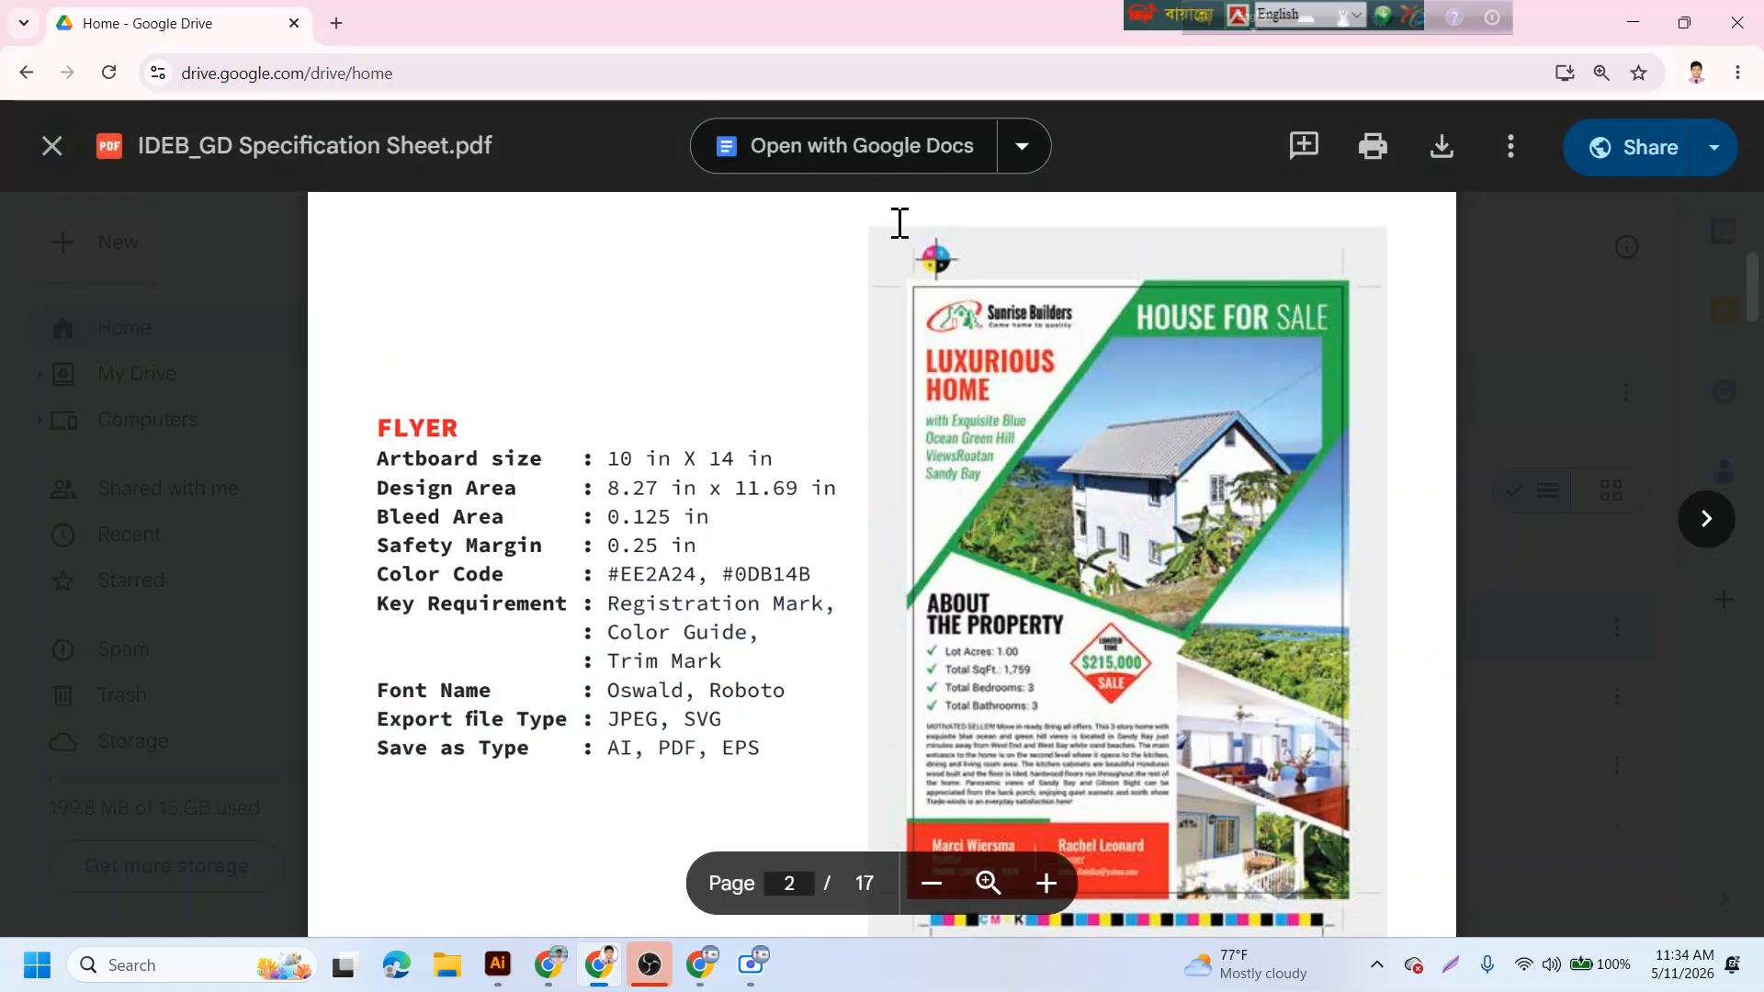
scroll(923, 301, down, 1)
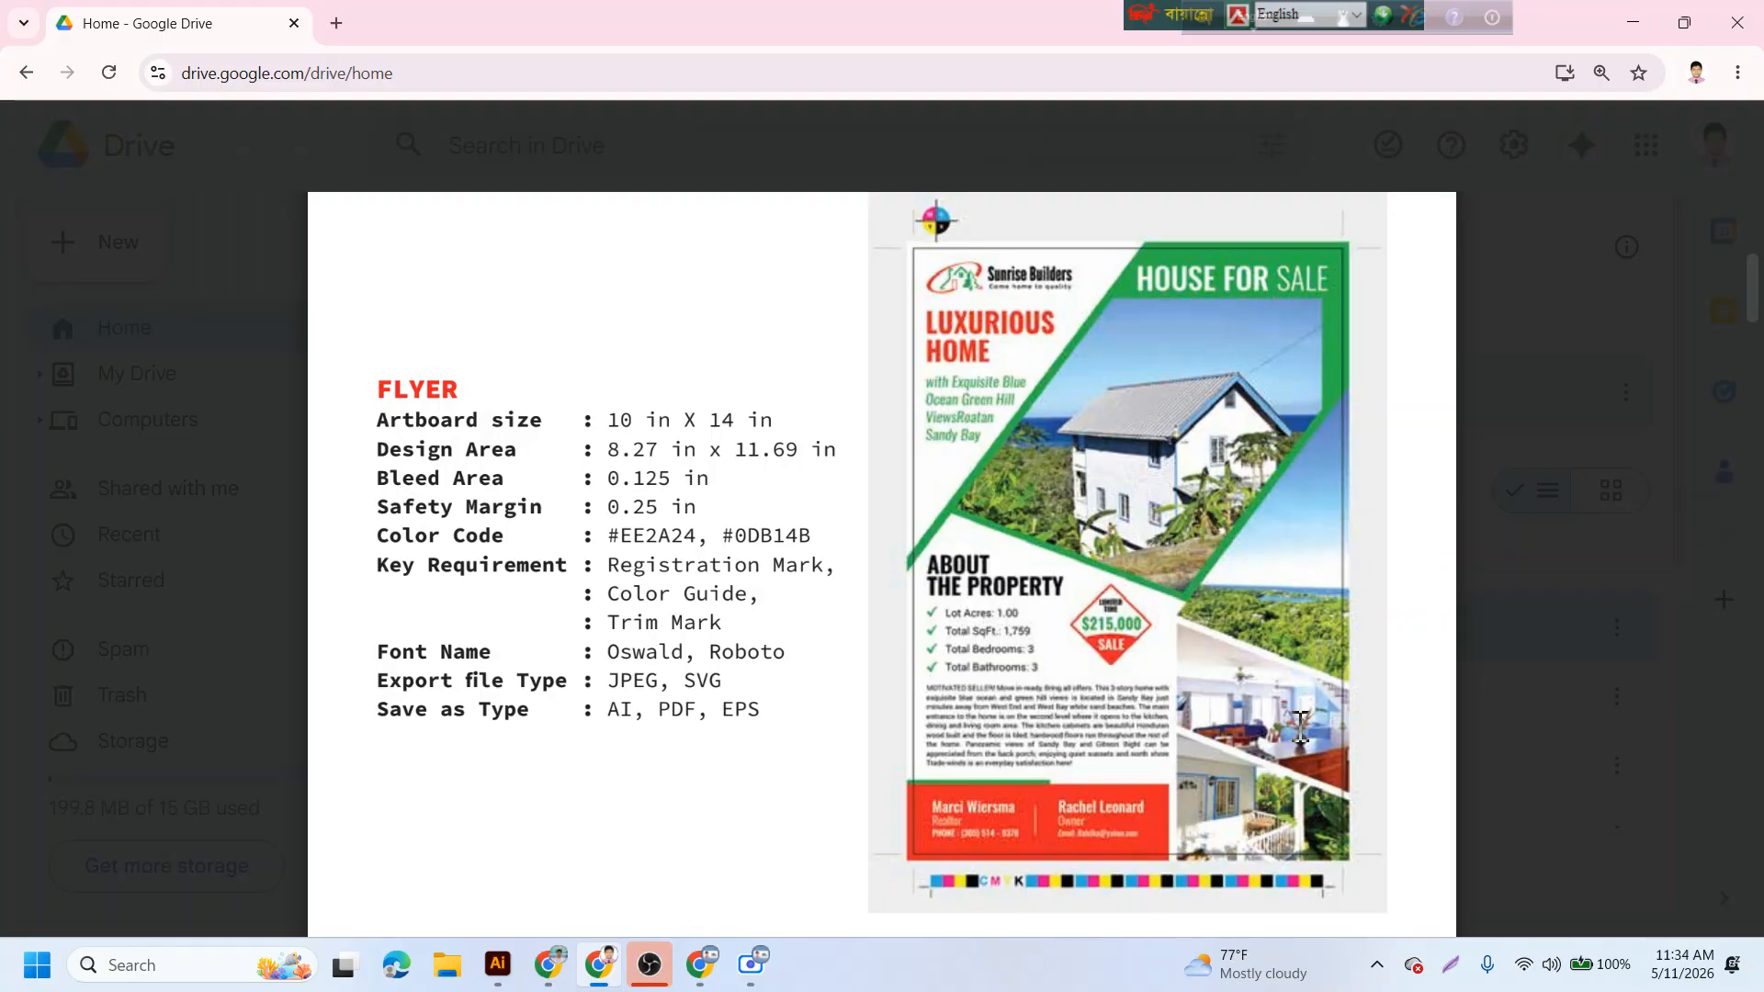
click(497, 964)
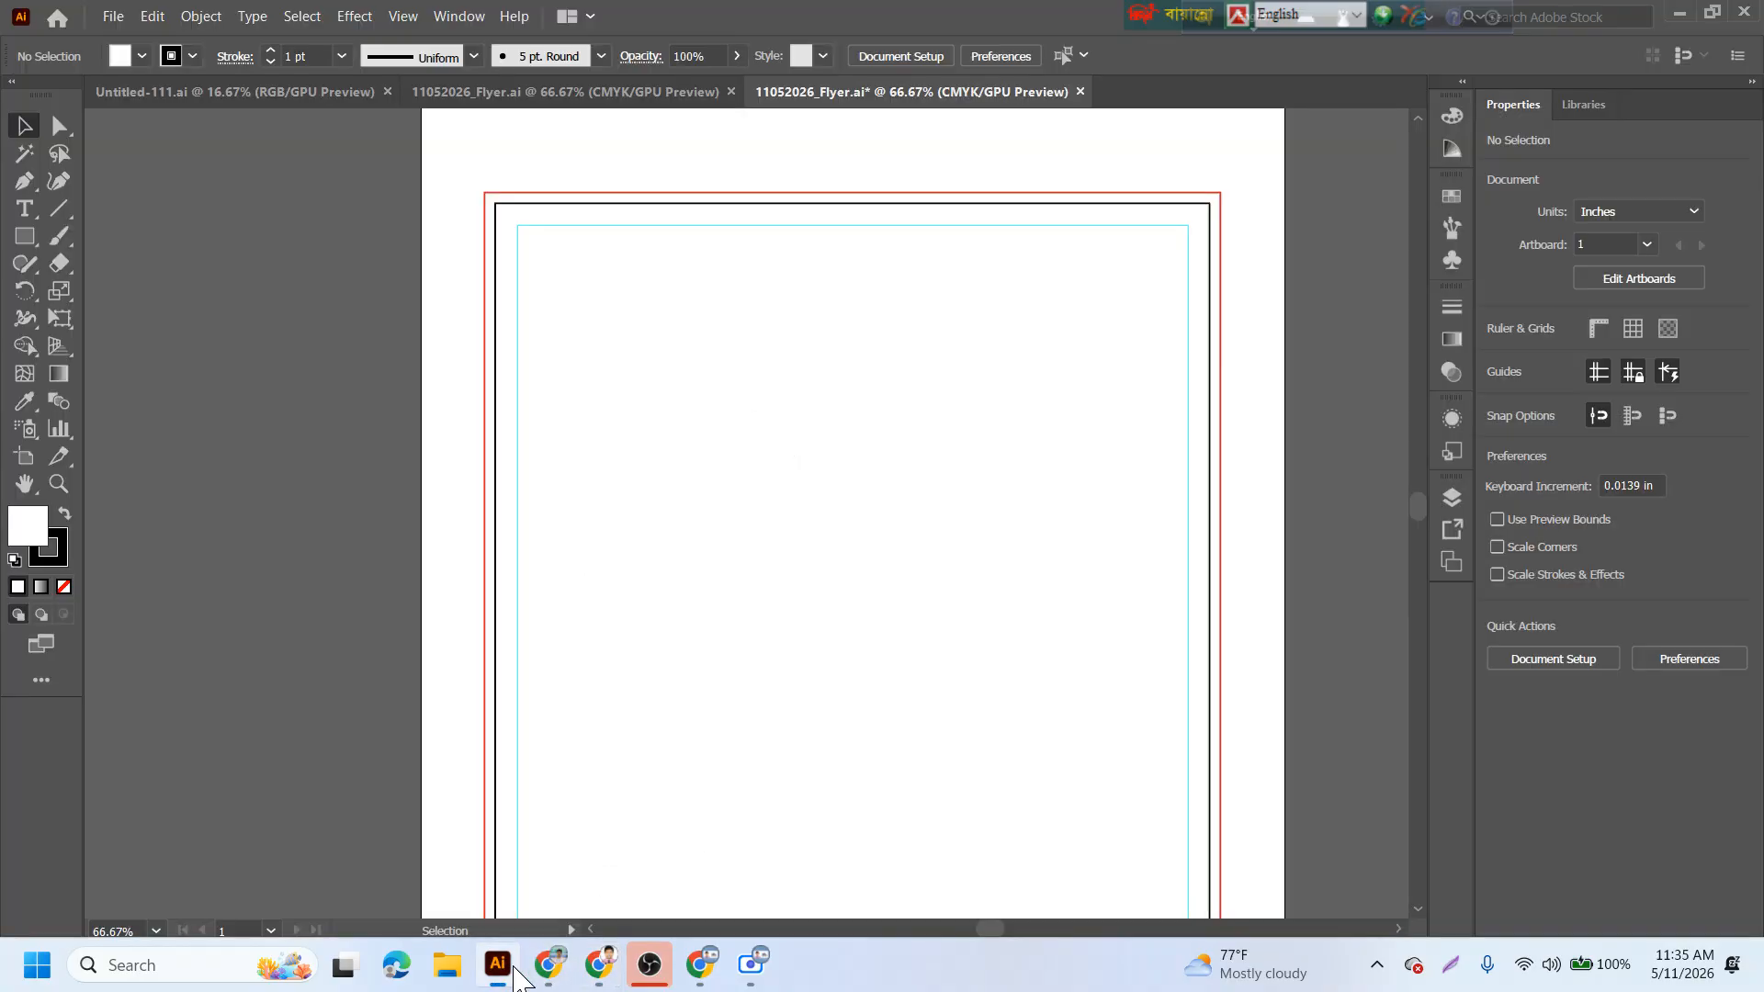
- Copy the horizontal Sunrise Builders logo from Untitled-111.ai into the flyer, scaled to about 3.46 × 0.91 in beyond the artboard's upper-left corner
click(556, 92)
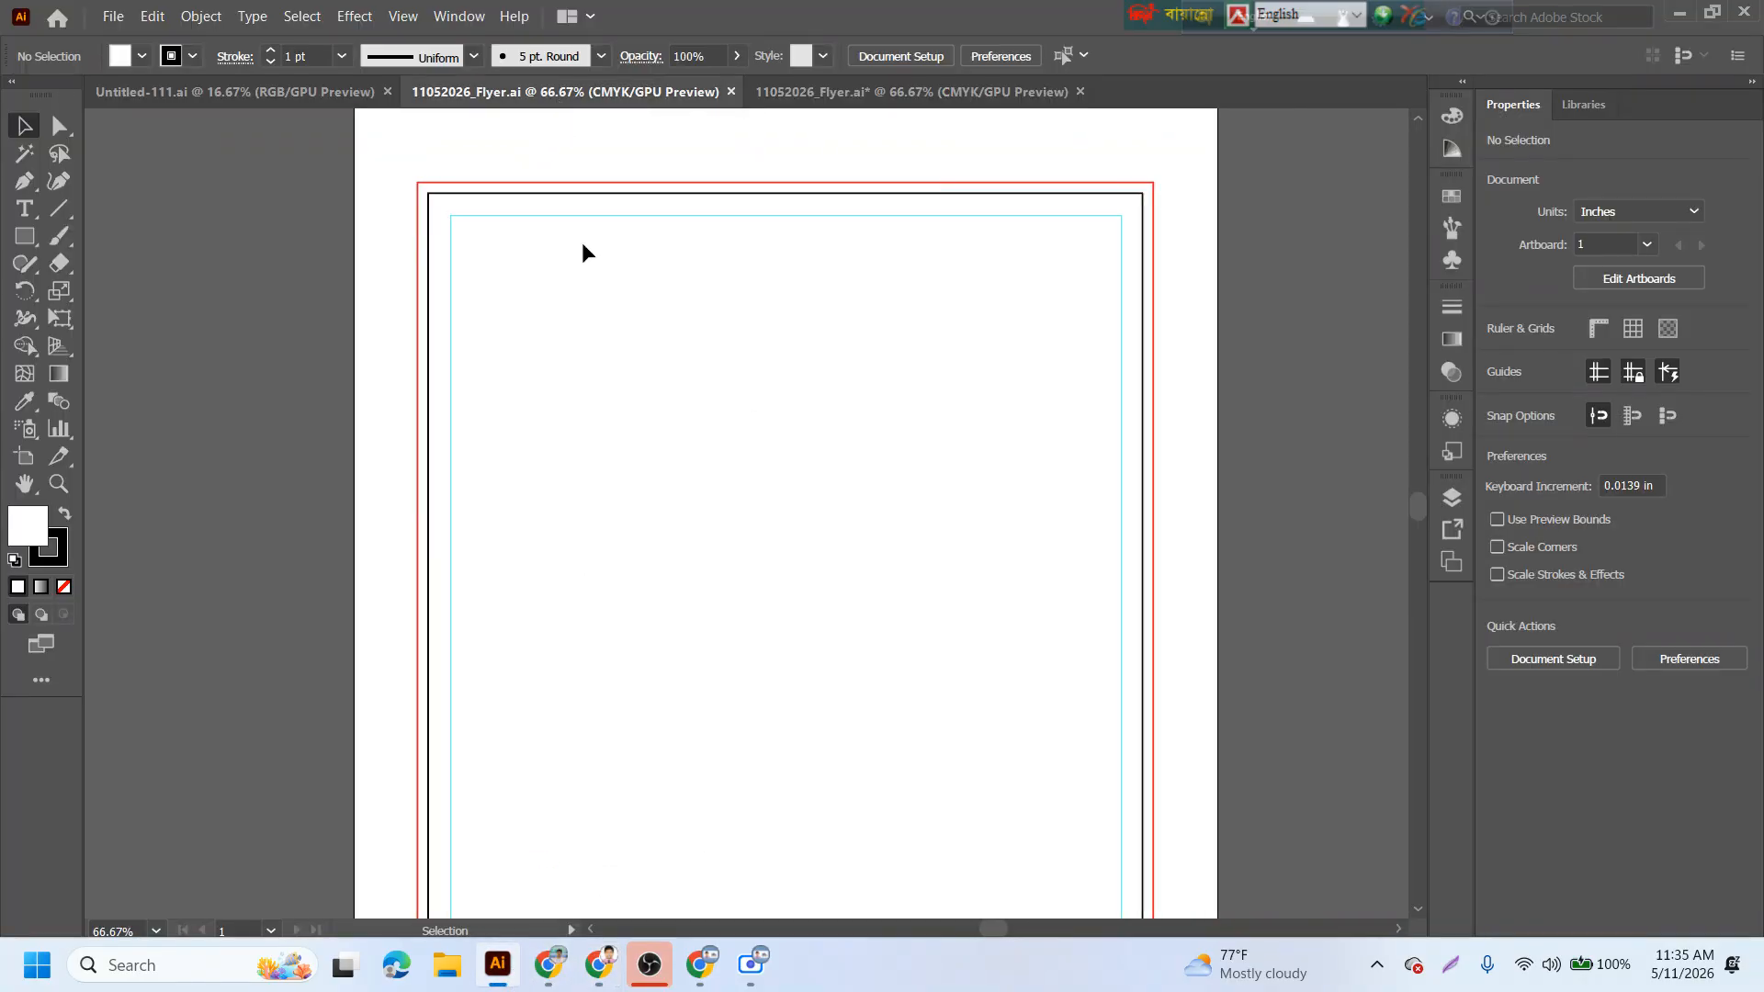
click(196, 88)
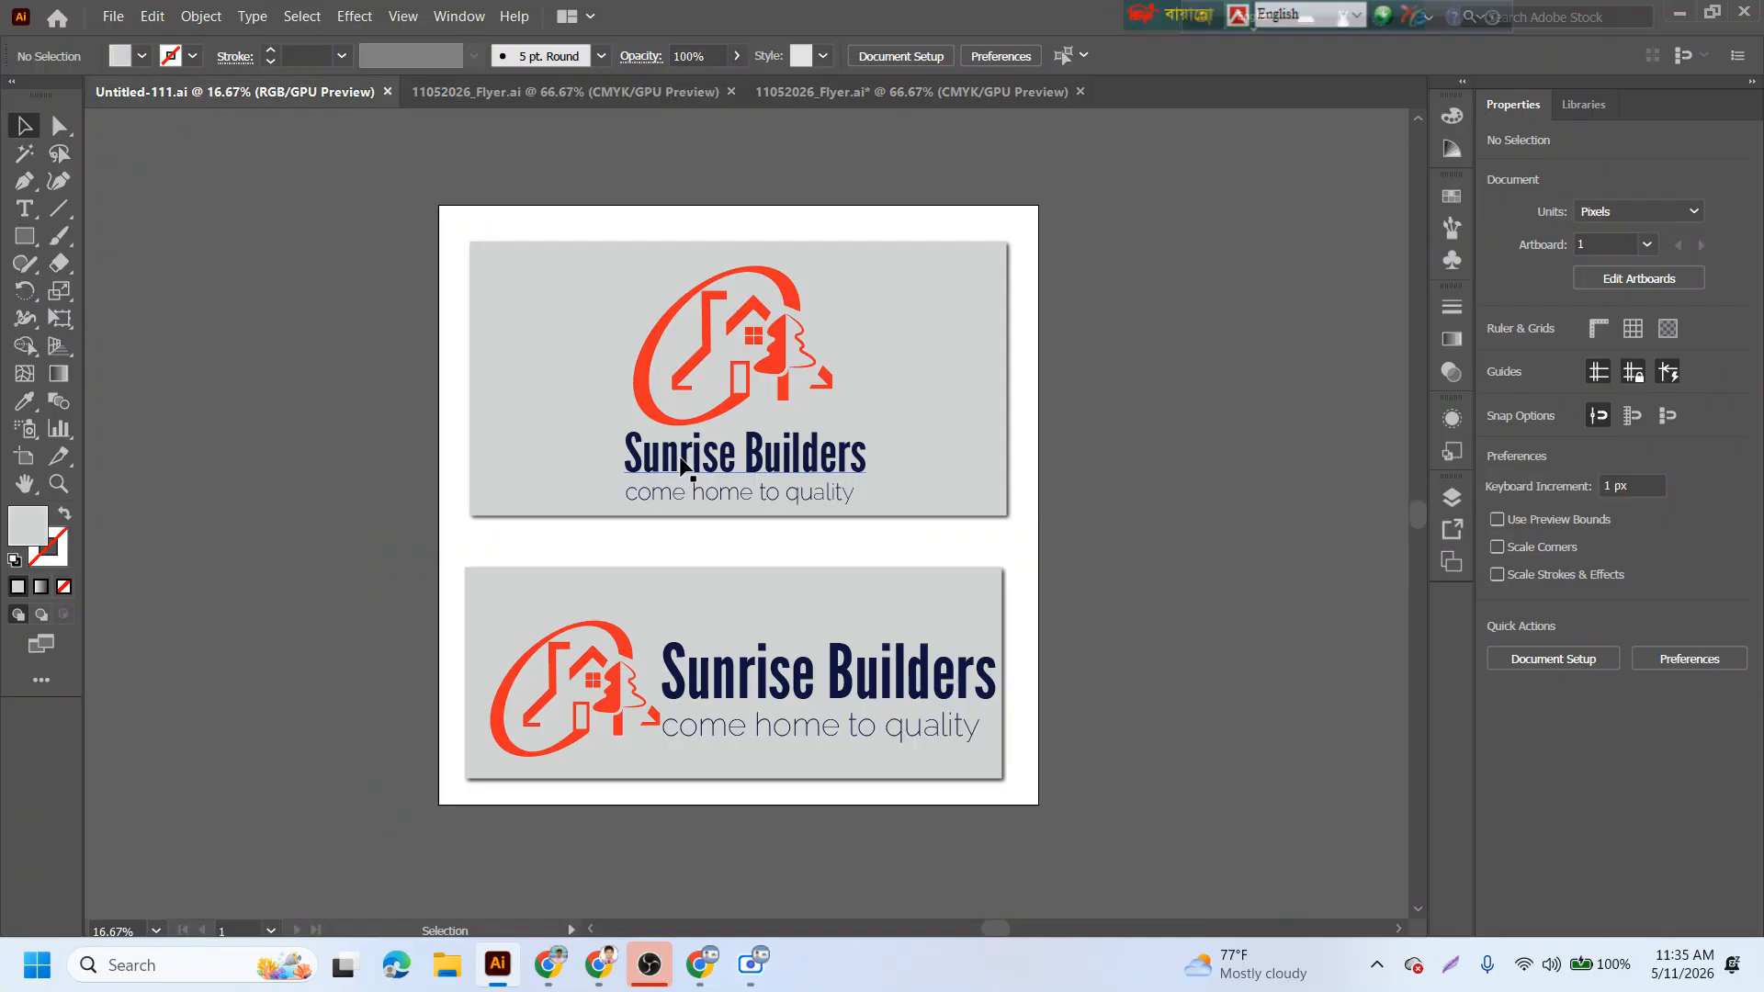
mouse_move(679, 457)
mouse_down()
mouse_move(747, 542)
mouse_move(646, 400)
mouse_move(662, 452)
mouse_up()
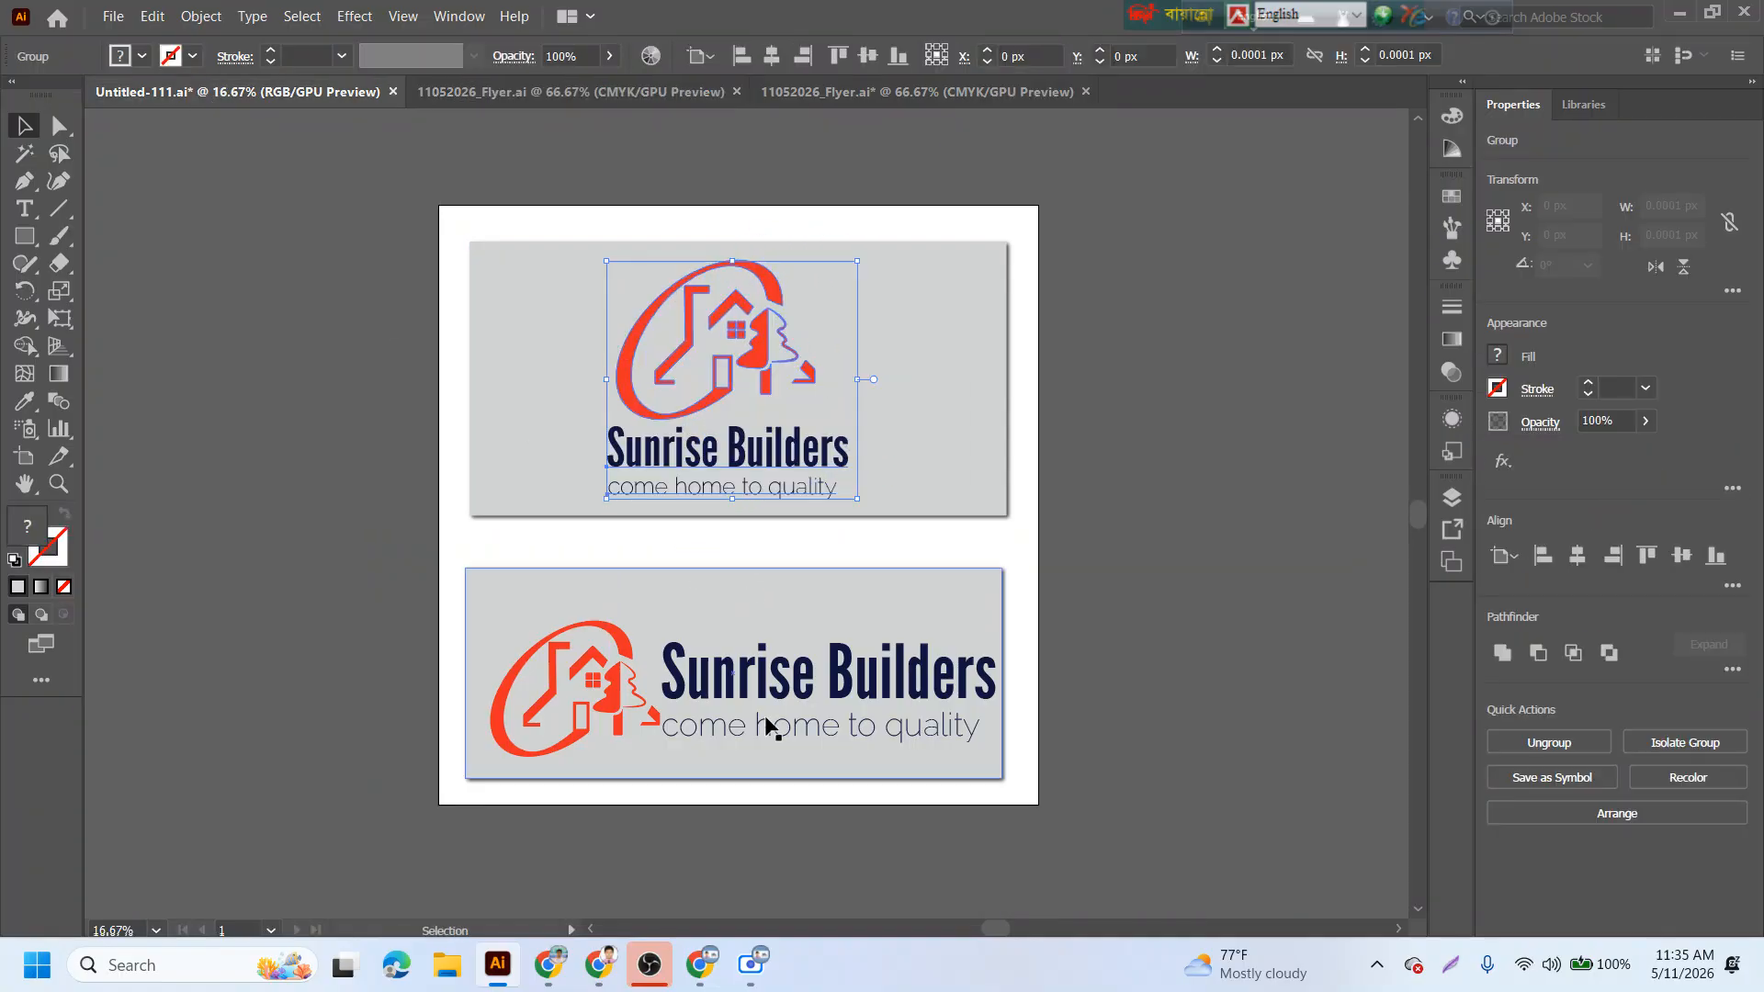
drag(762, 679, 373, 383)
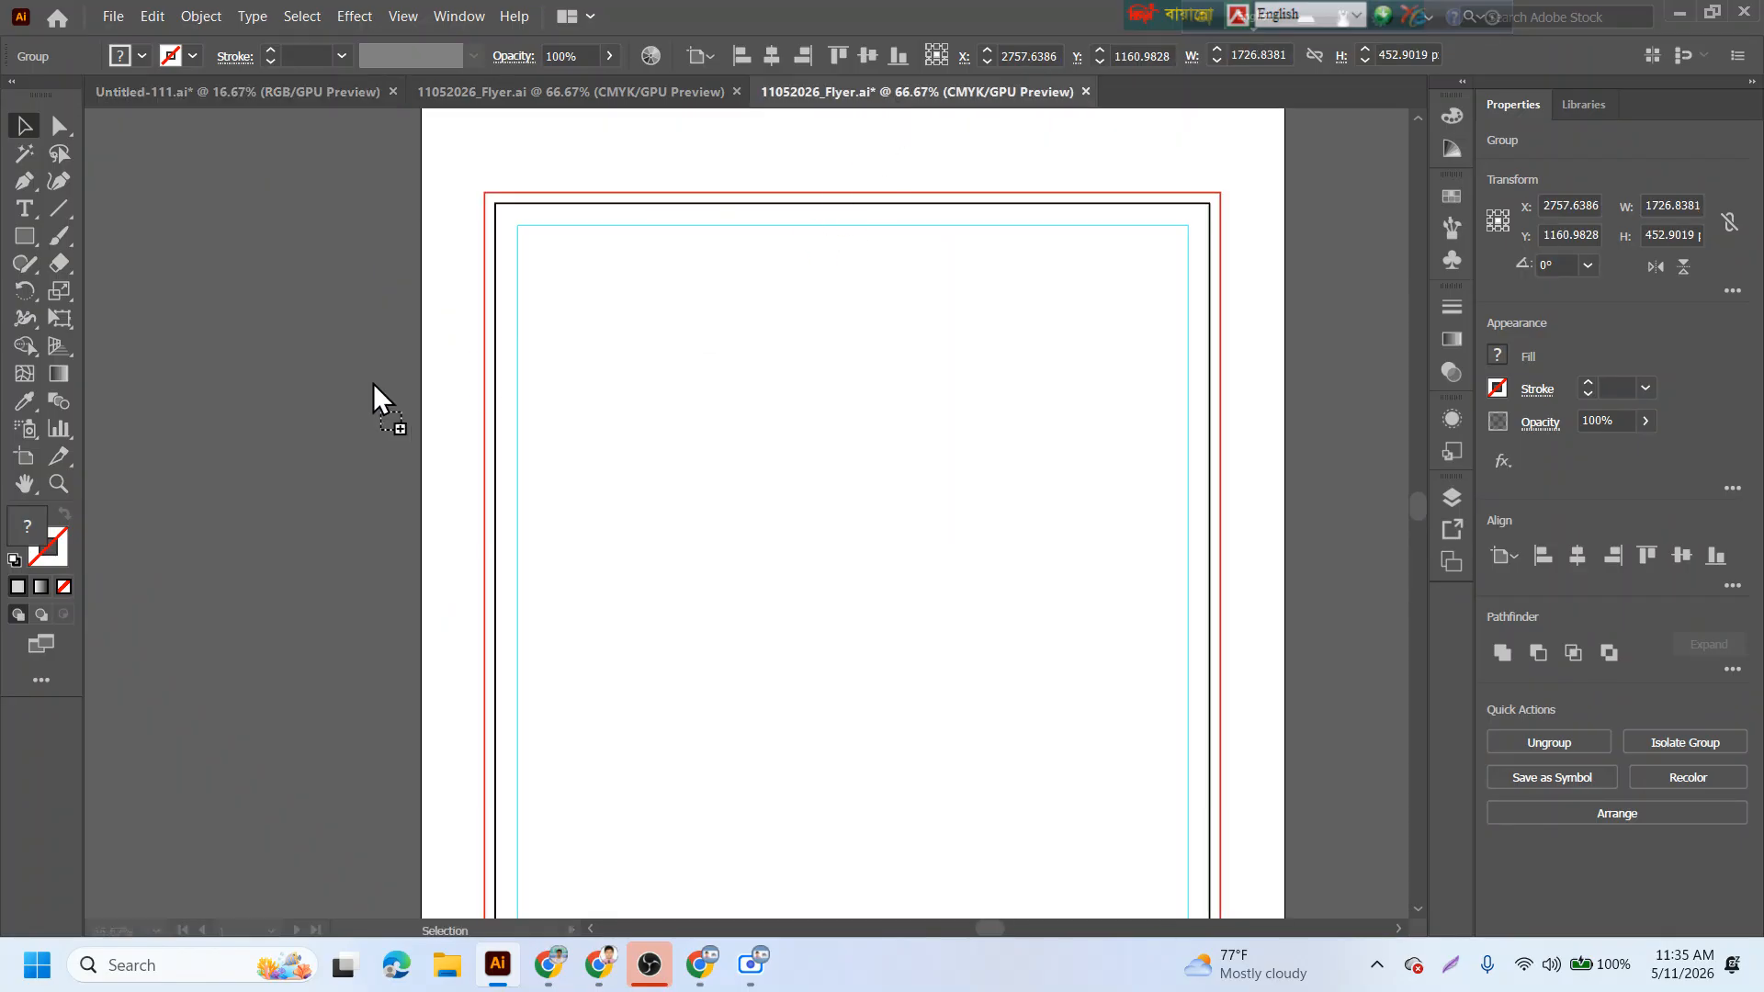
drag(147, 226, 795, 303)
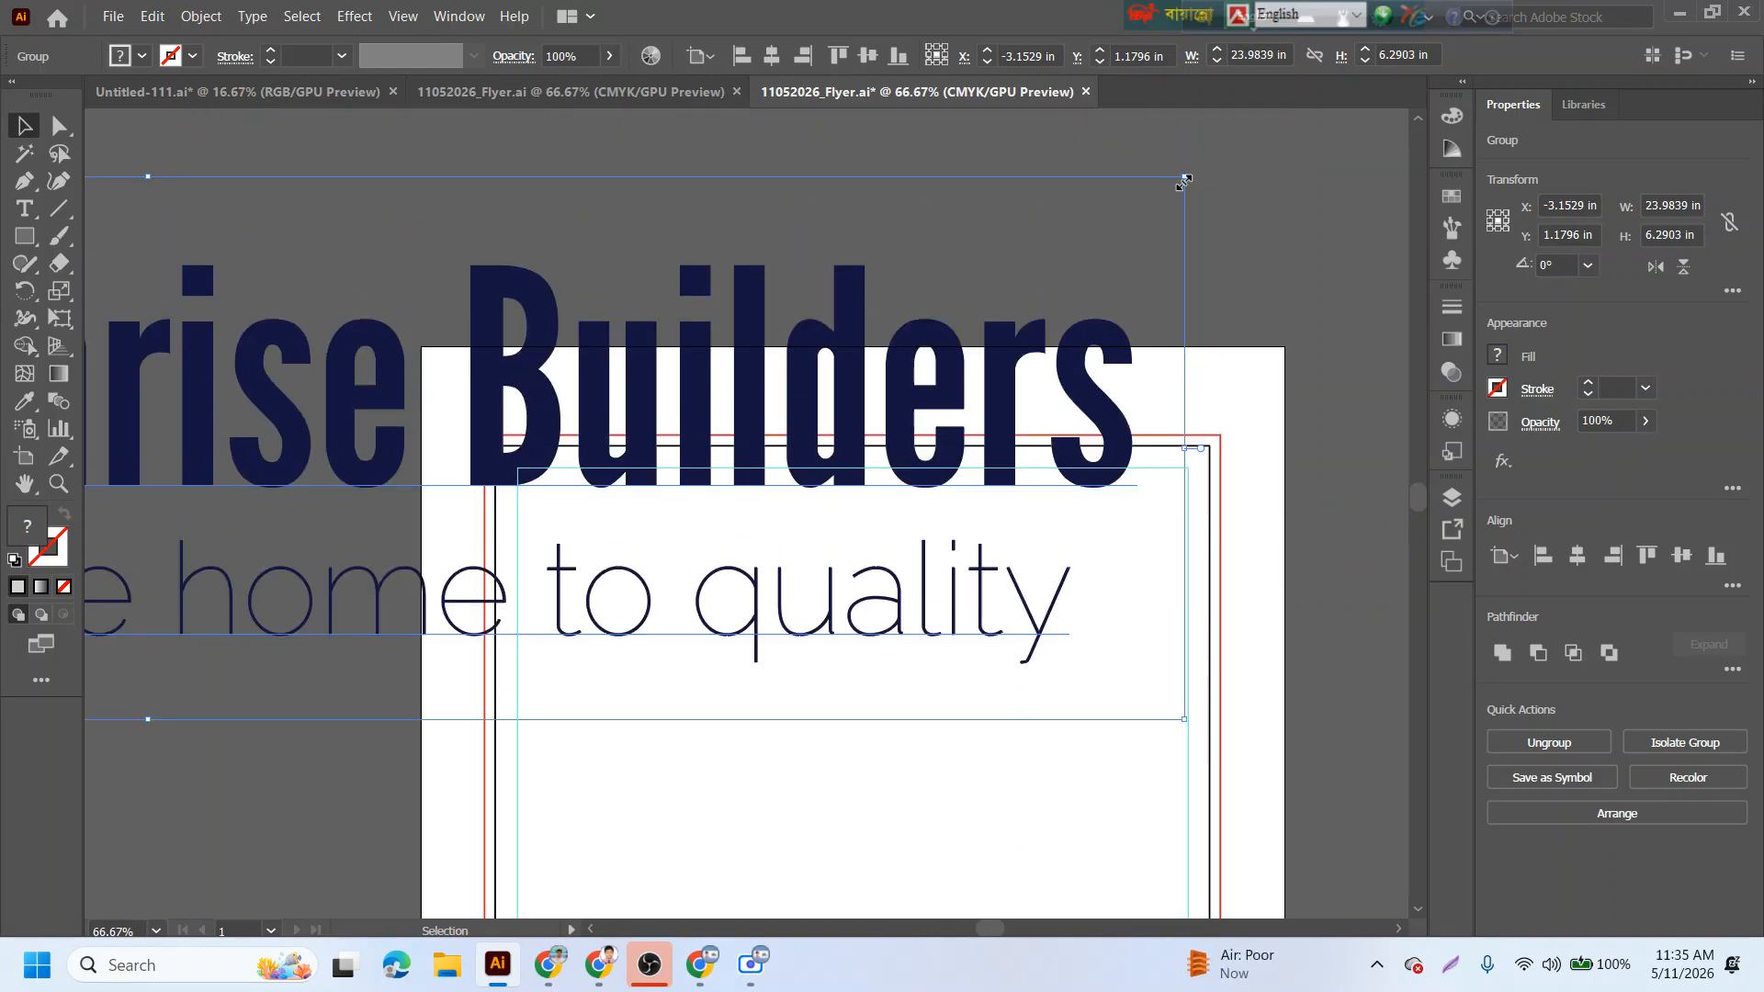
drag(1182, 181, 673, 411)
drag(243, 450, 409, 193)
- Deselect the logo and save the flyer document, accepting to overwrite the file modified outside Illustrator
scroll(625, 474, down, 3)
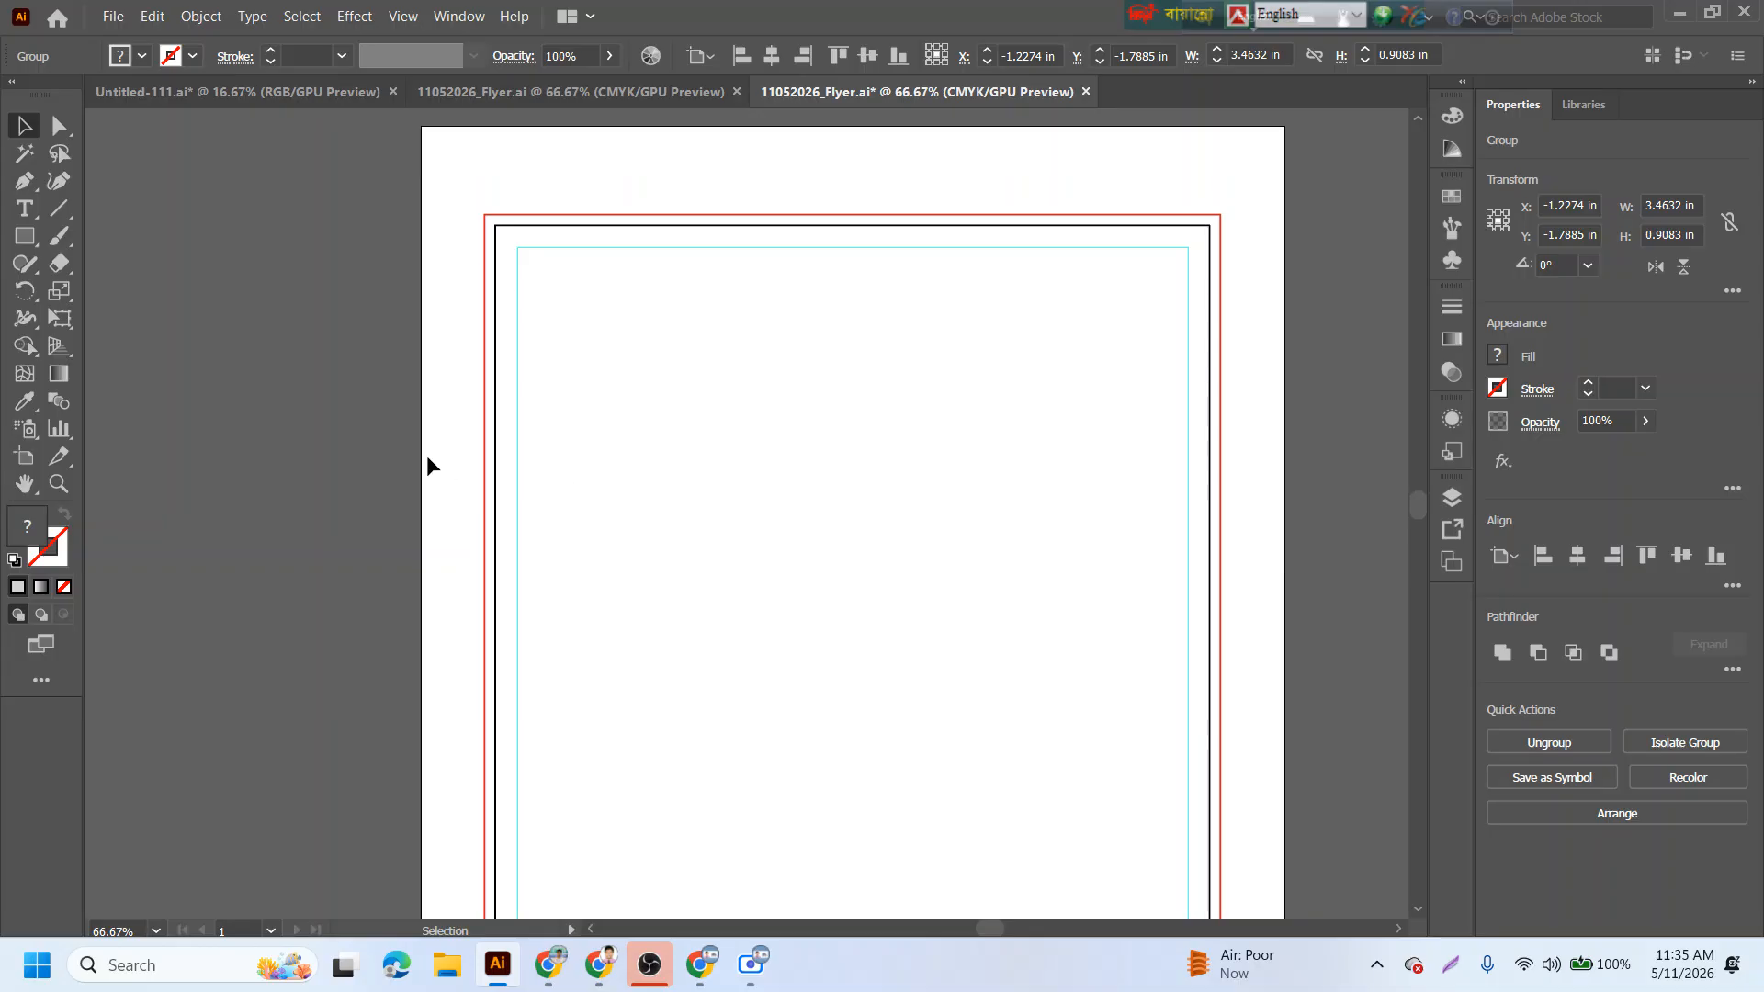
click(355, 409)
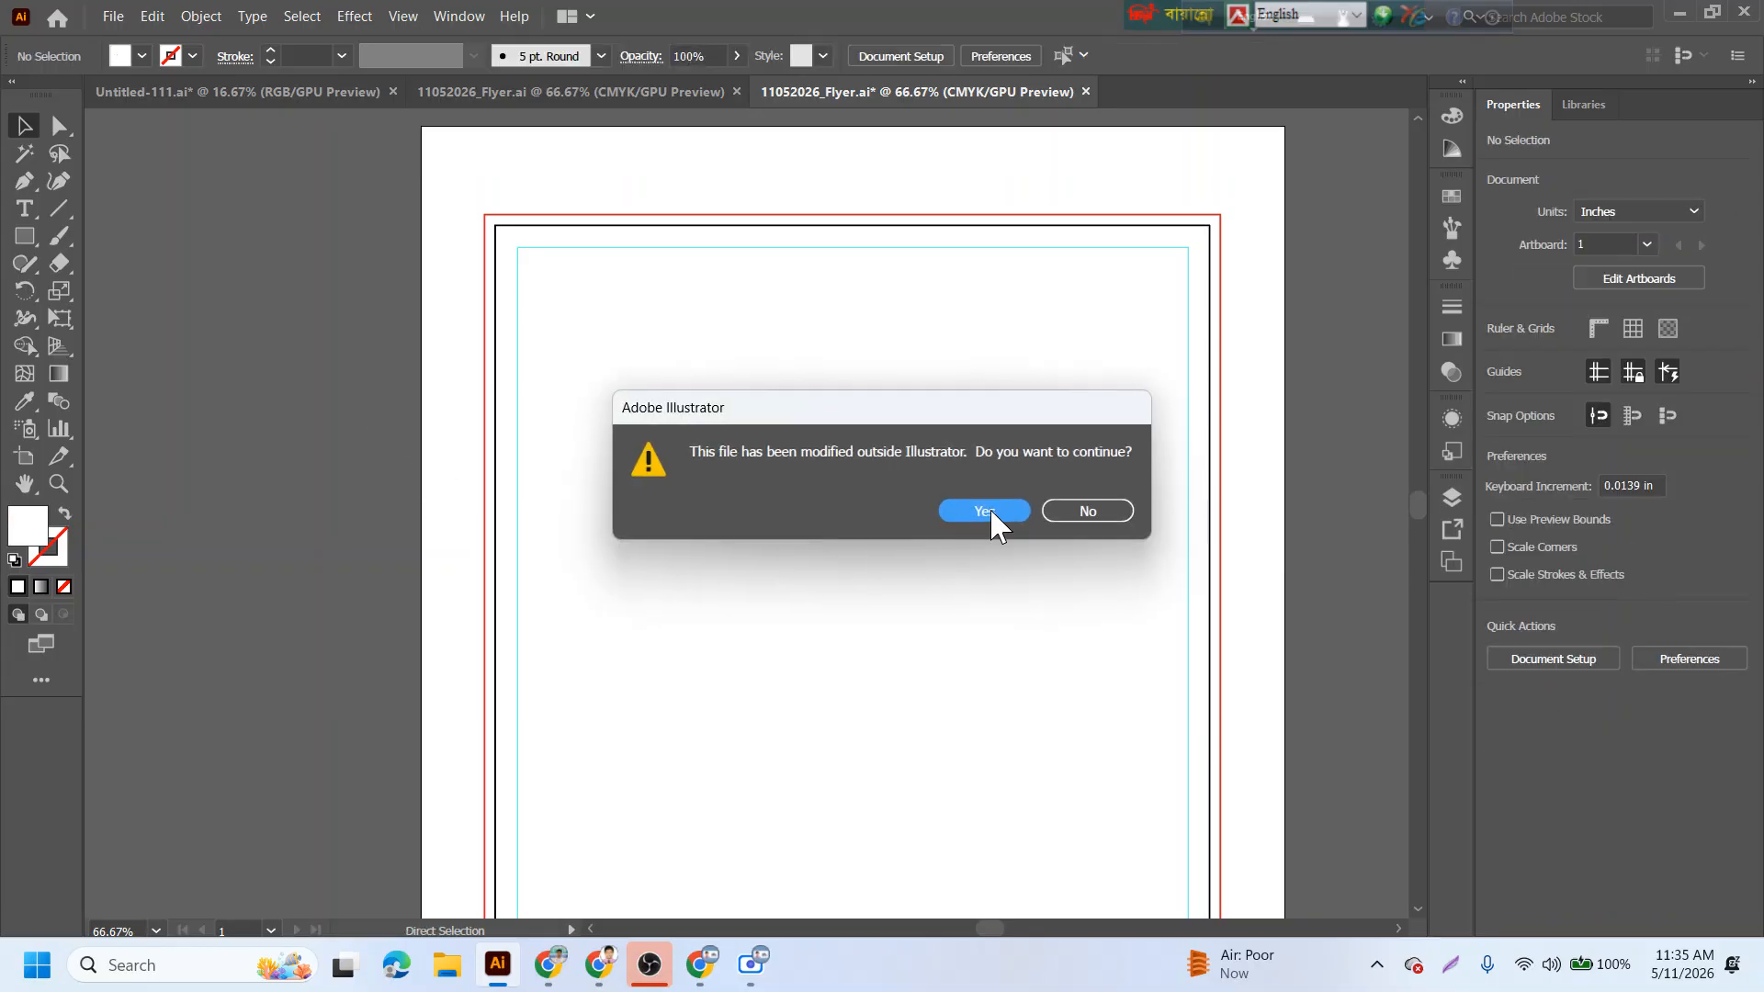
click(992, 511)
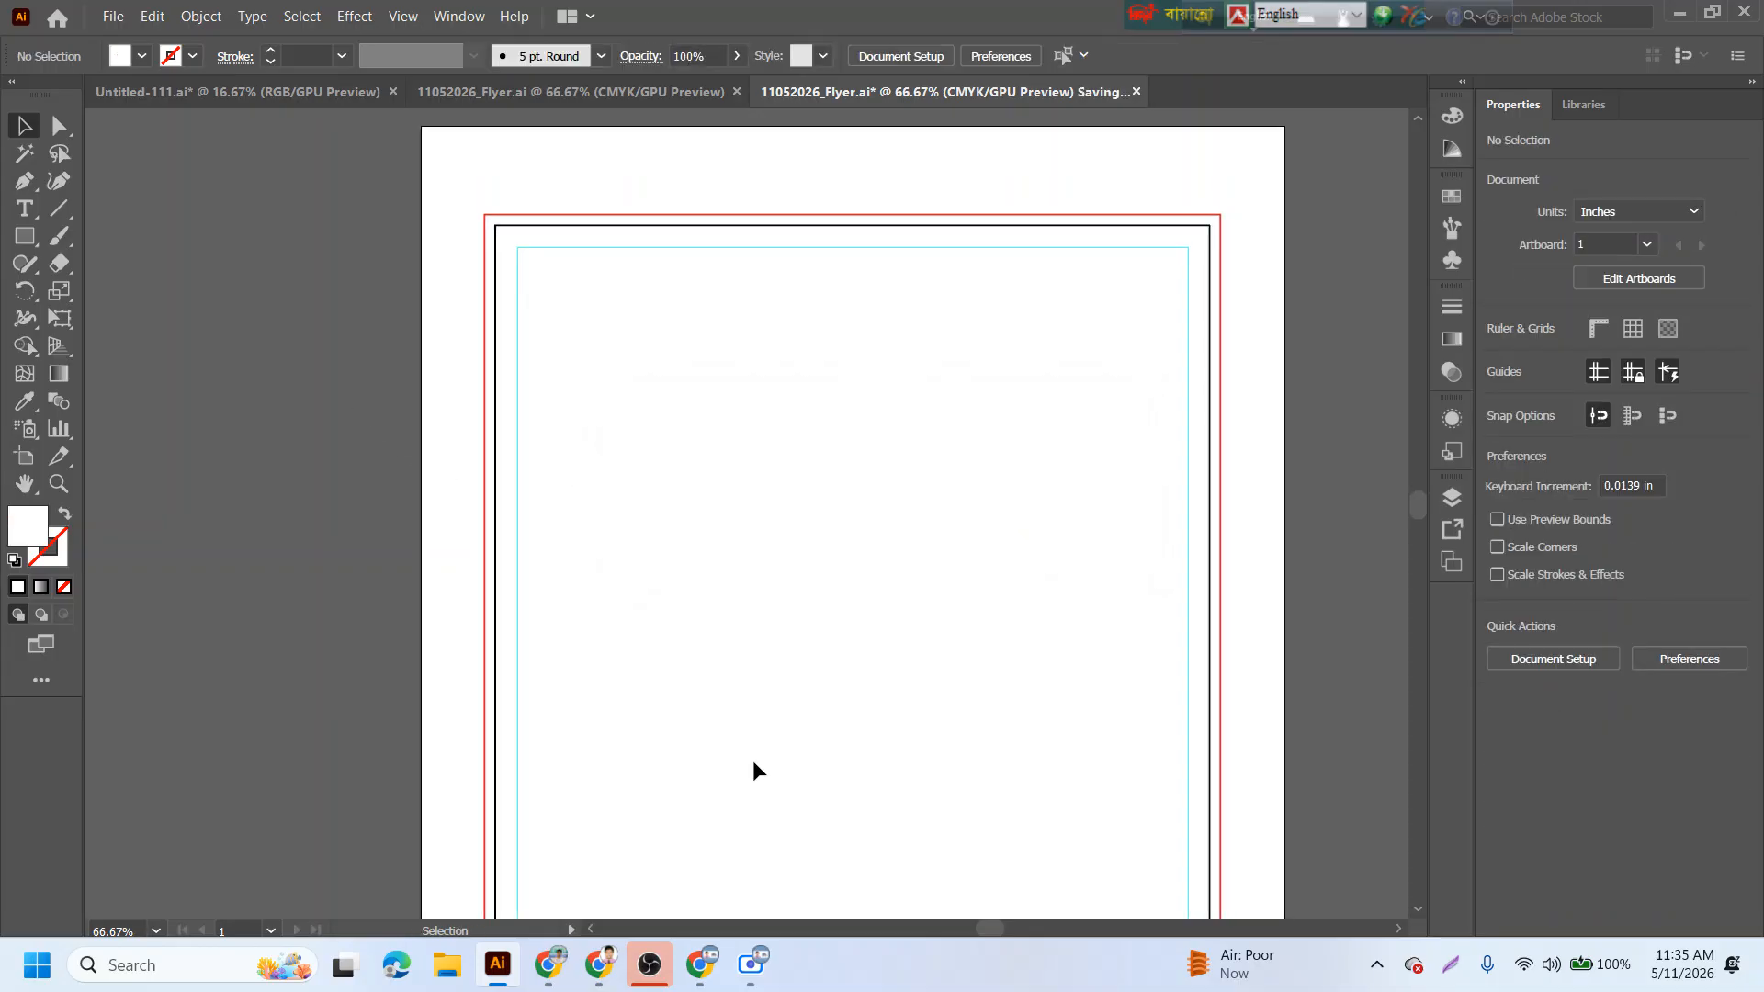
- Check the flyer page of the specification sheet in Chrome and download the reference image FLYEER1.JPG from the Flayer folder in Google Drive
mouse_move(709, 968)
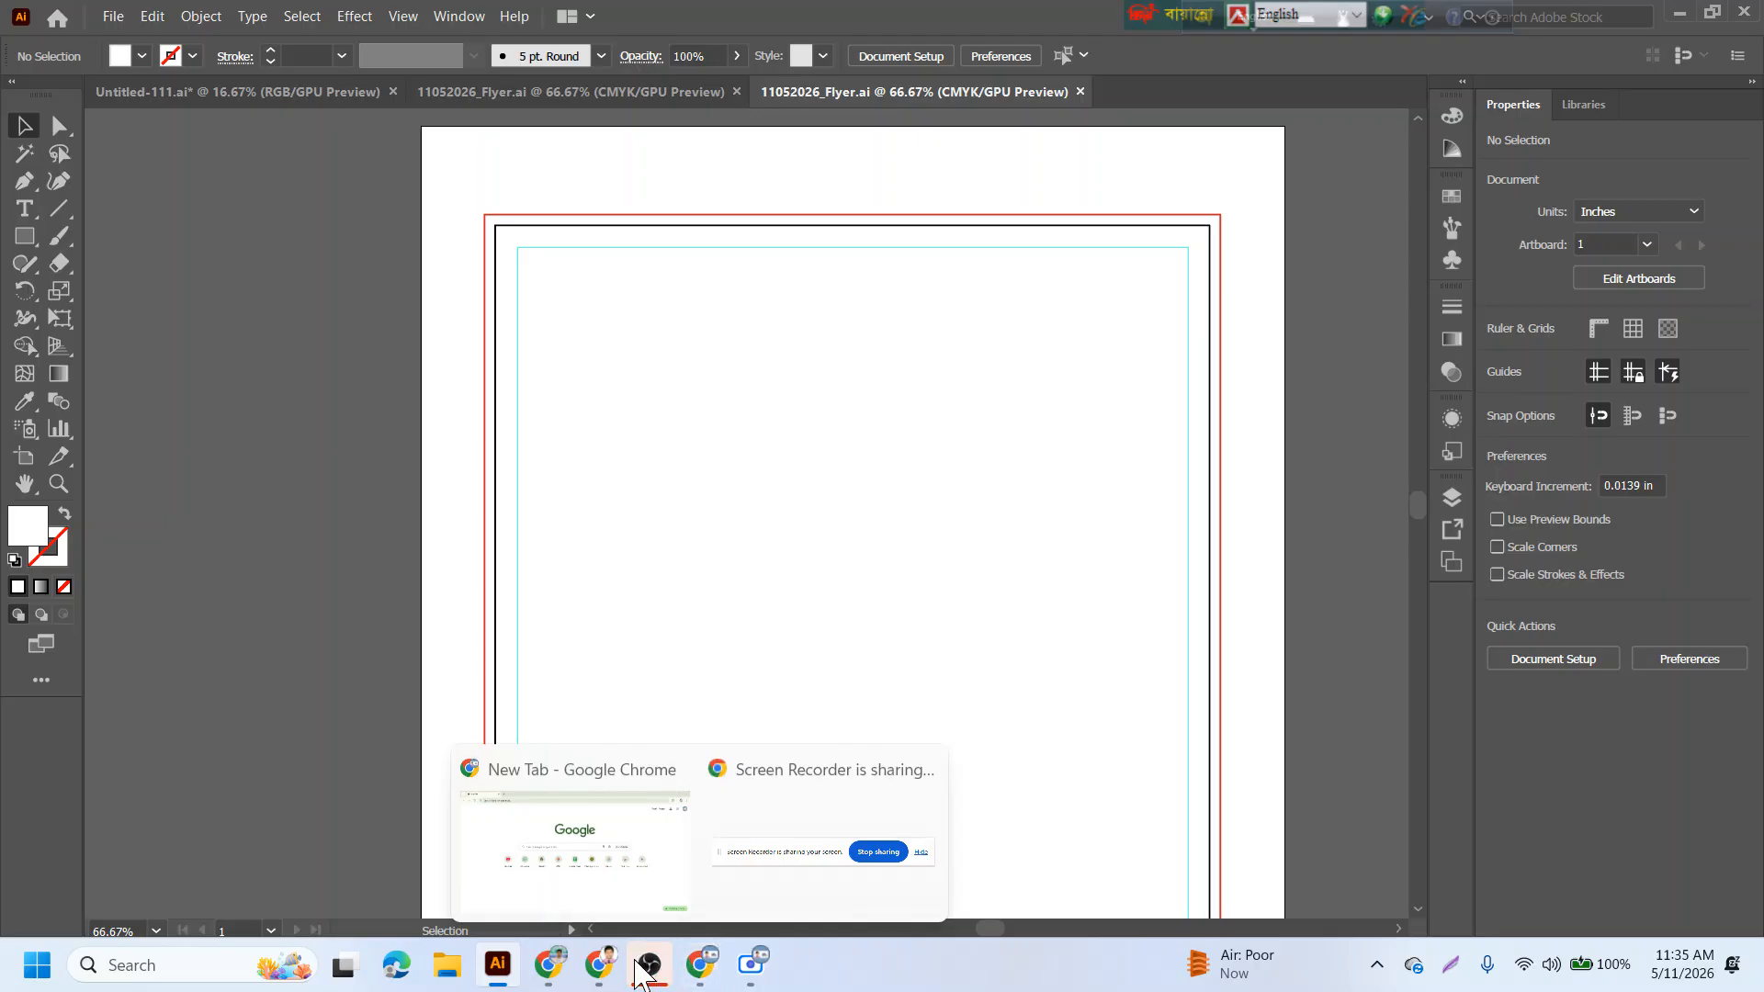
mouse_move(556, 972)
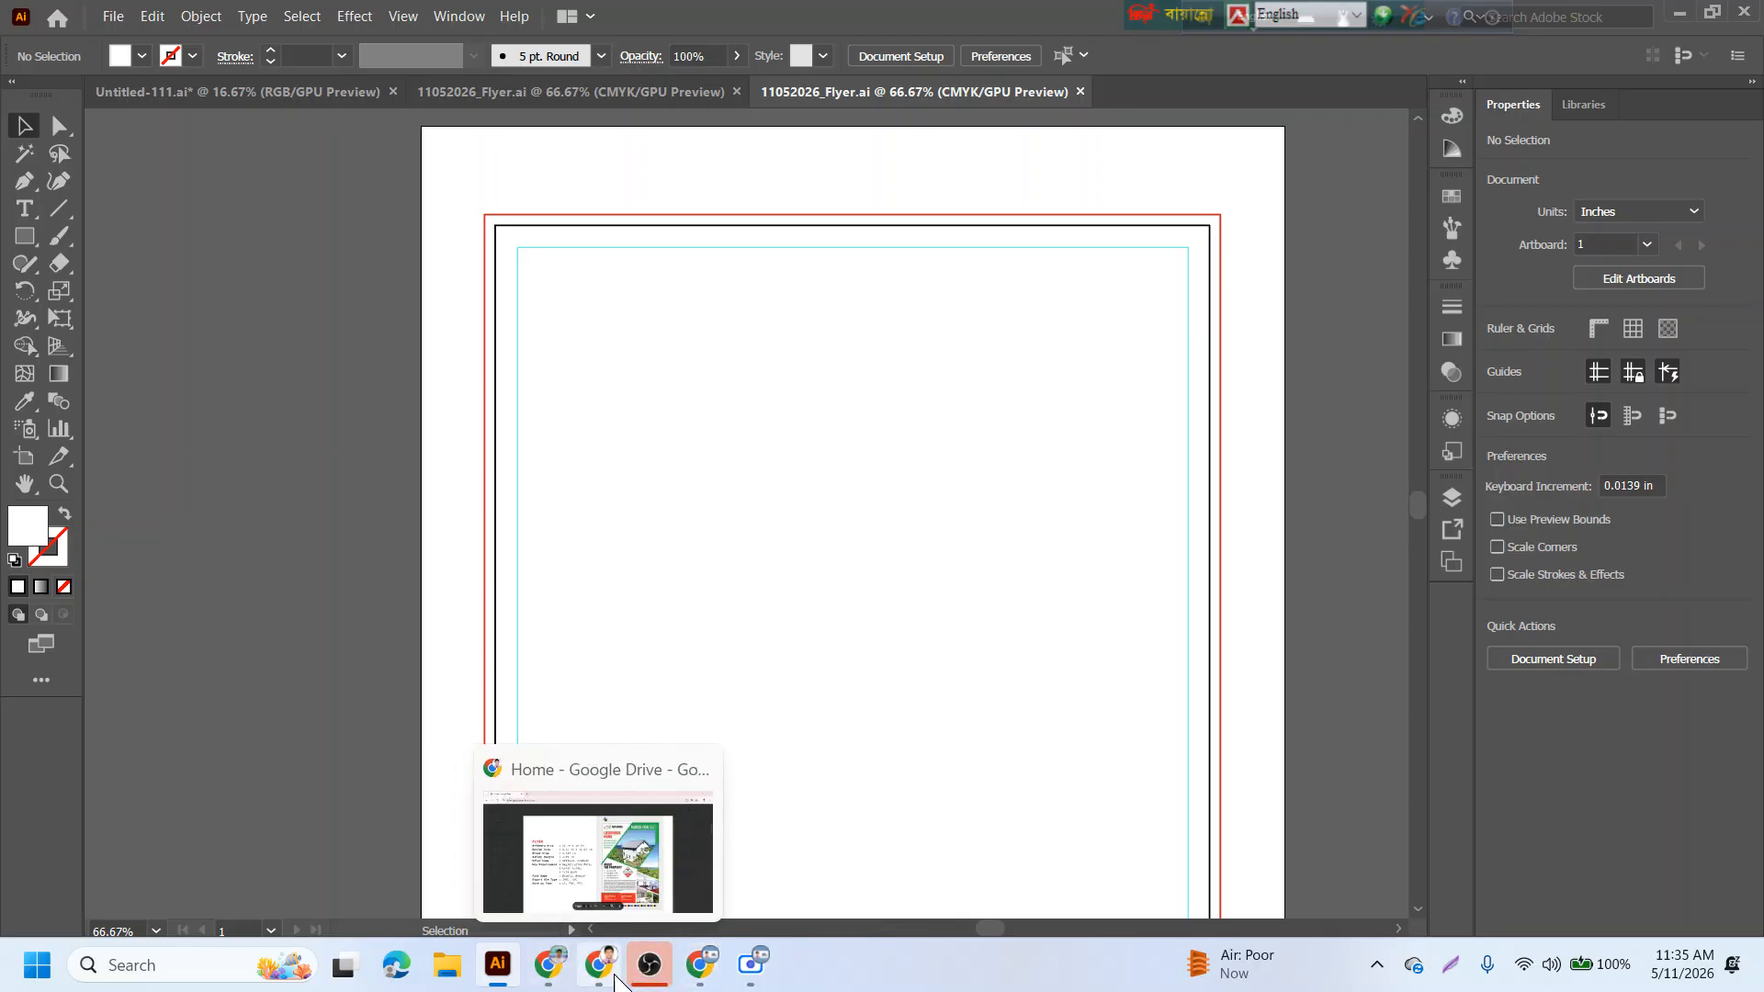
click(613, 905)
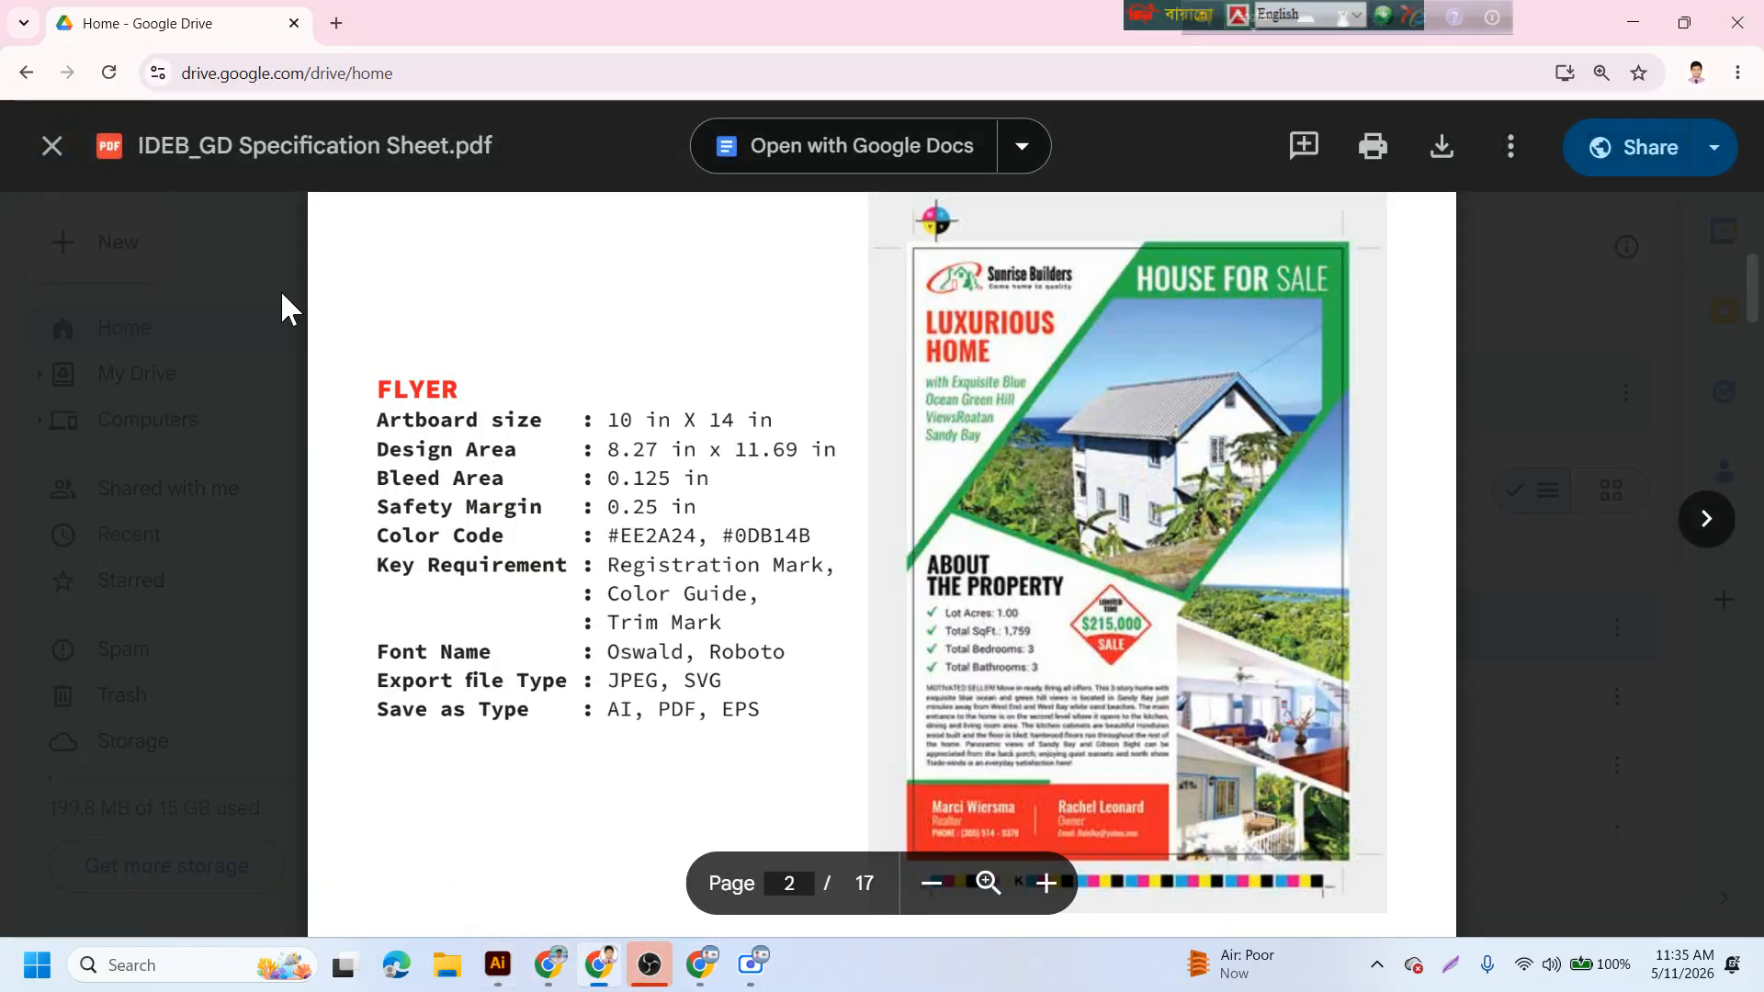
scroll(859, 588, down, 1)
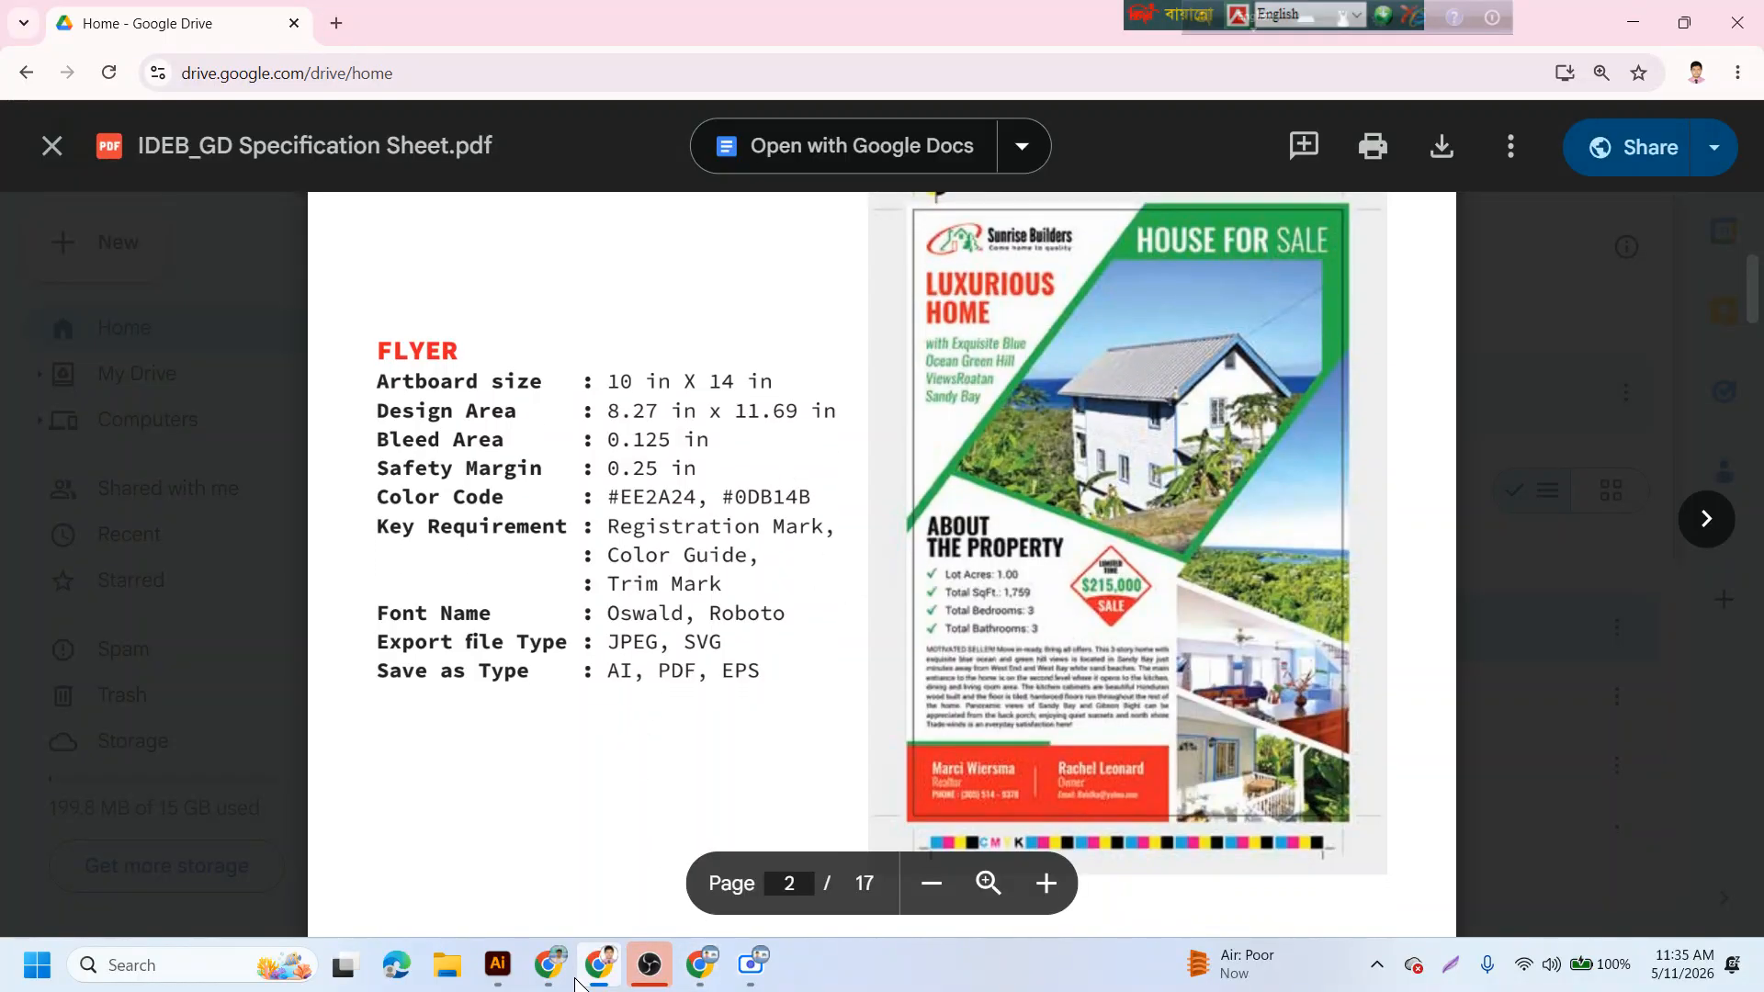
click(548, 965)
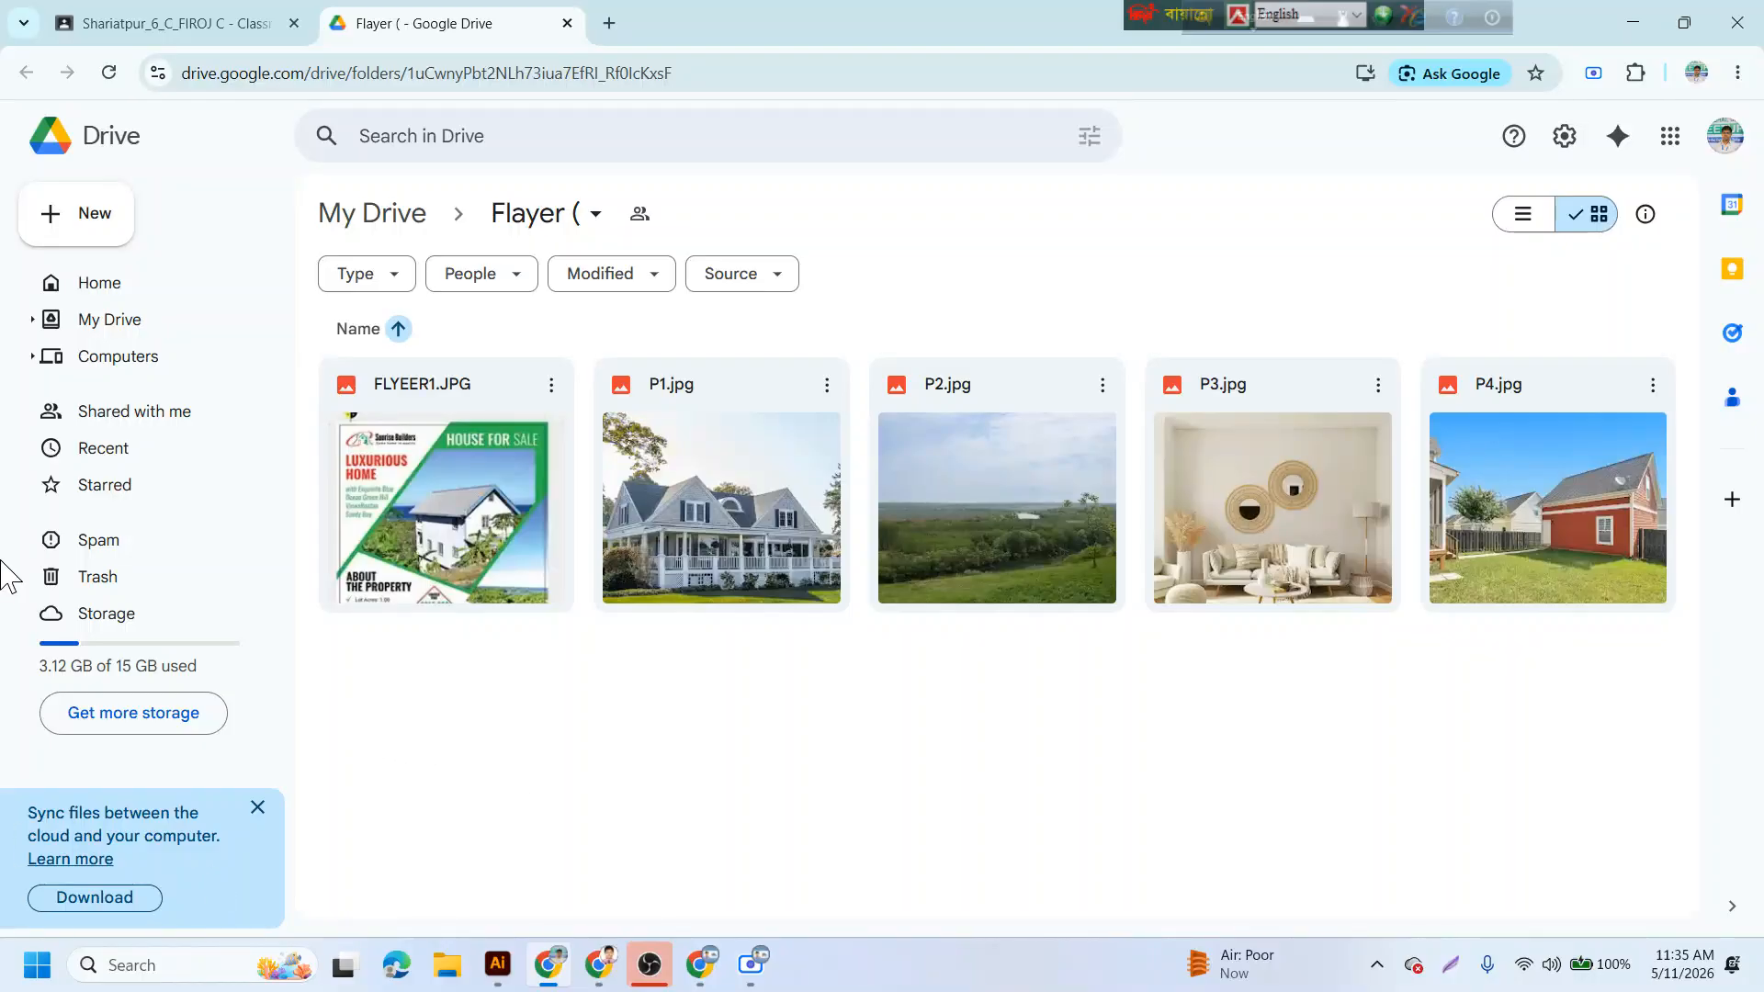
click(499, 551)
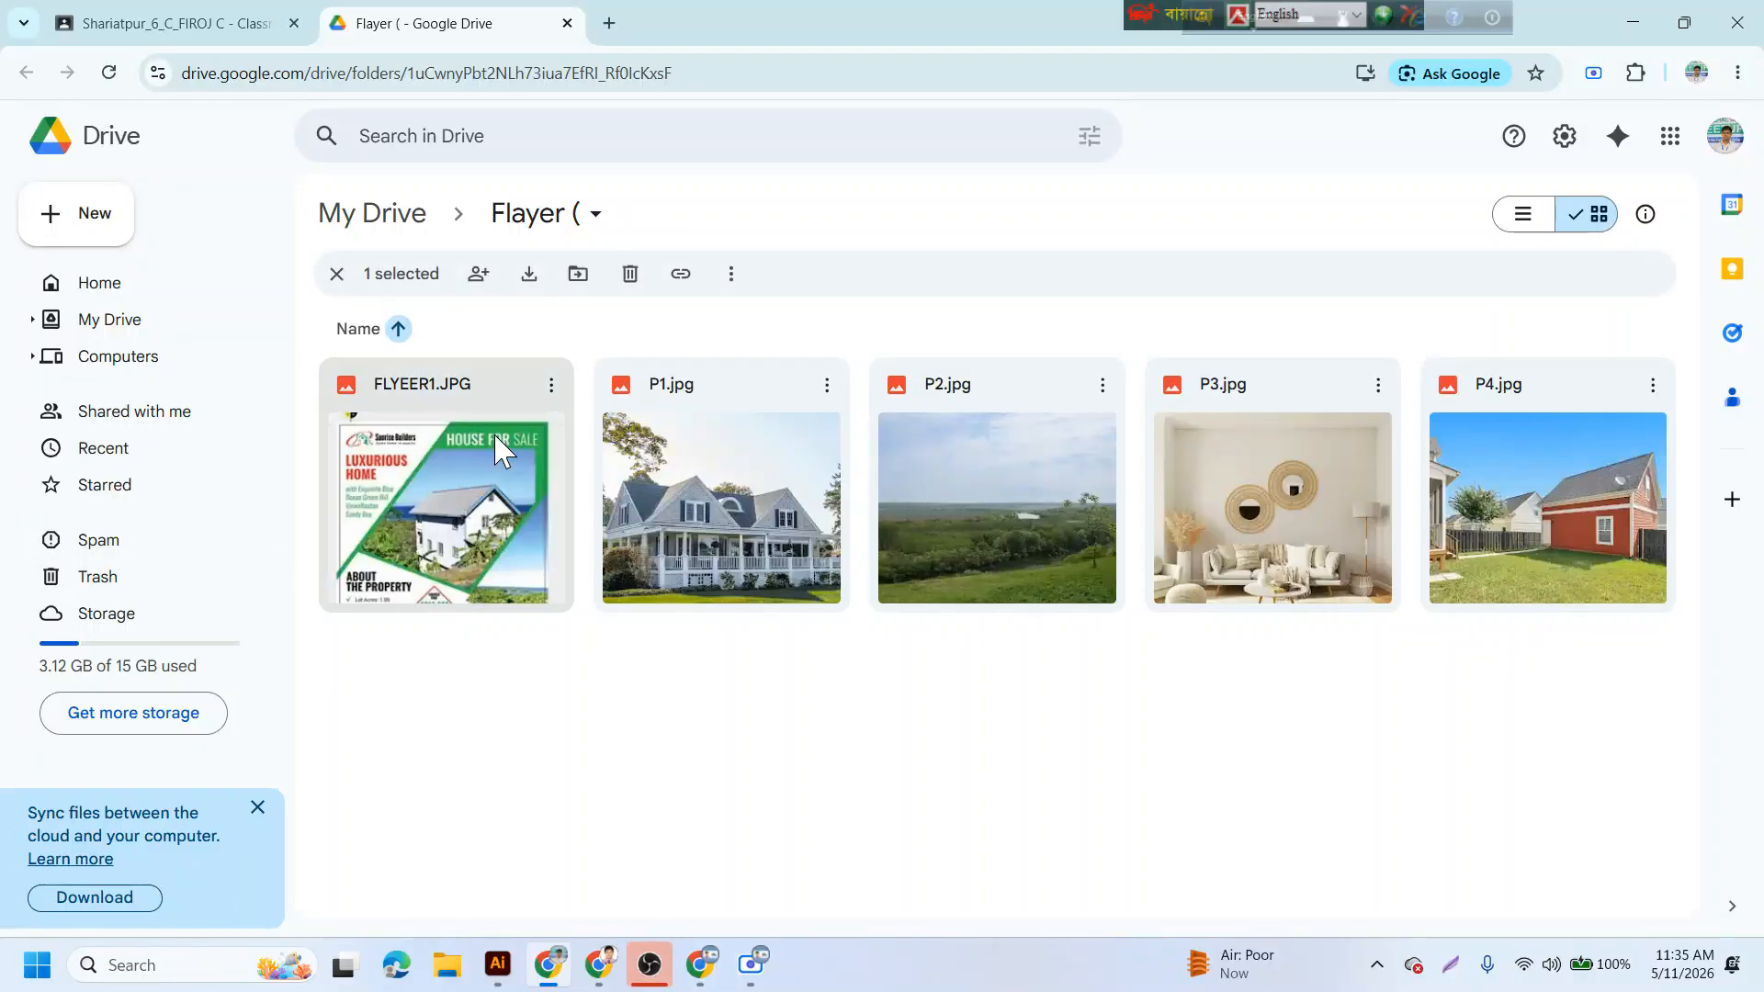
double_click(503, 519)
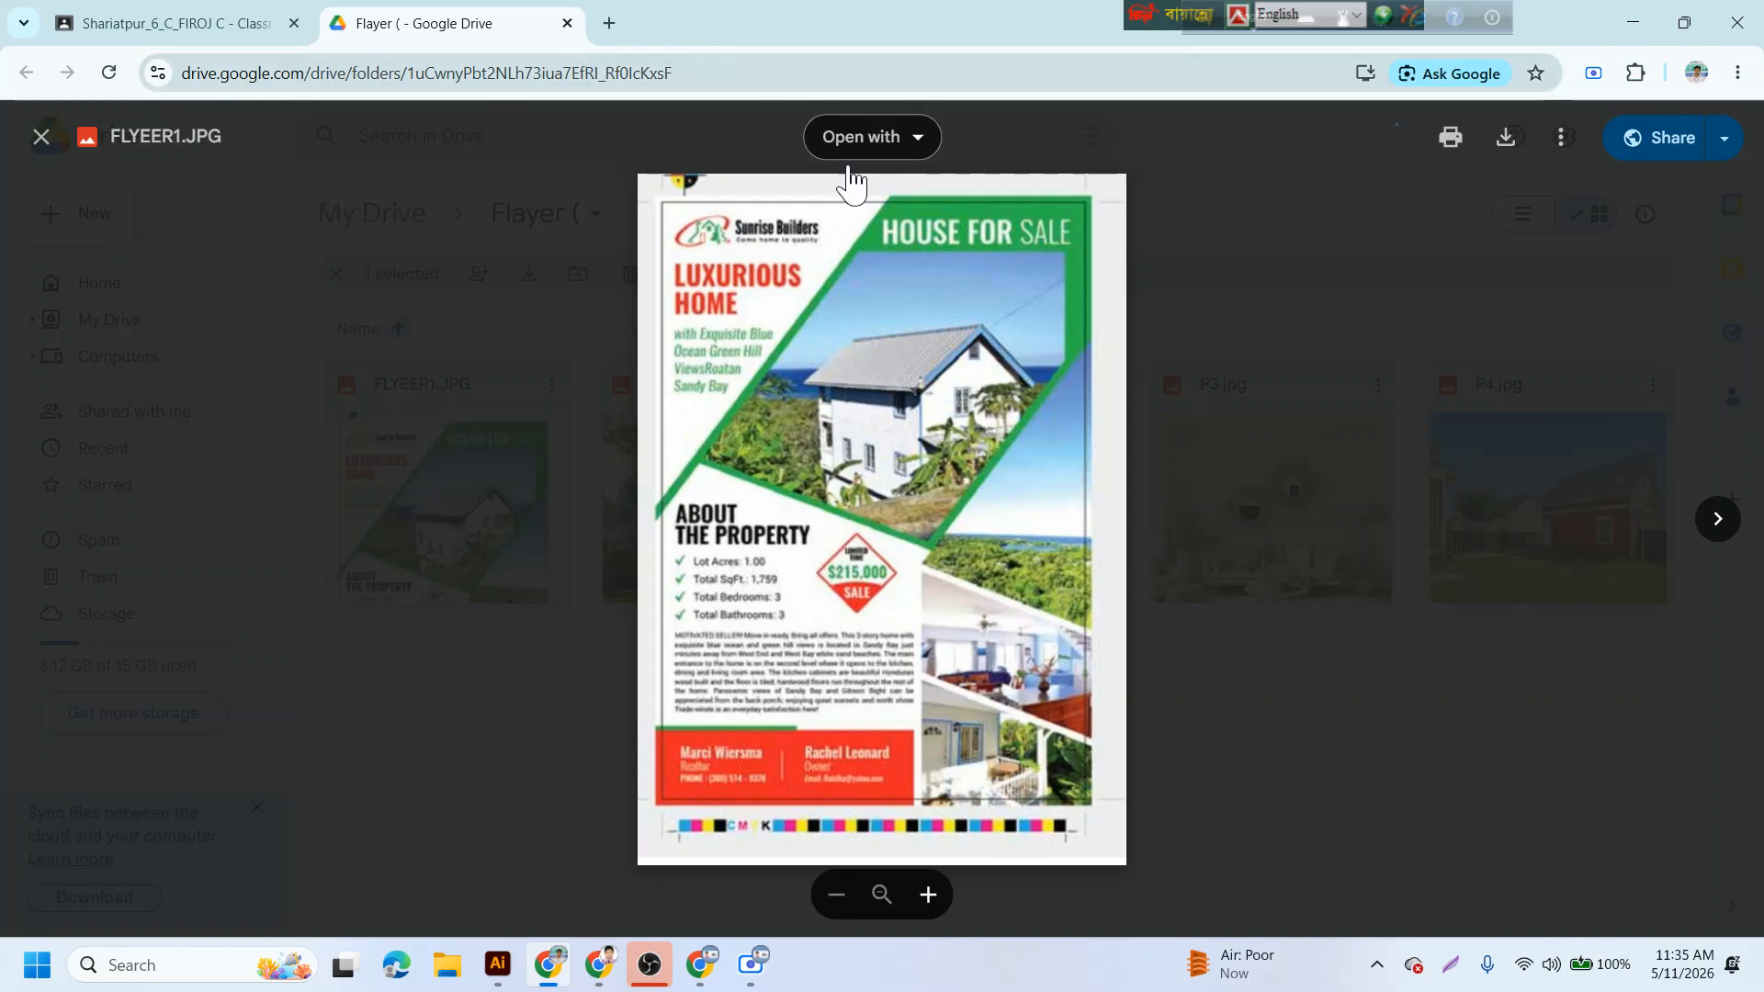
click(1507, 139)
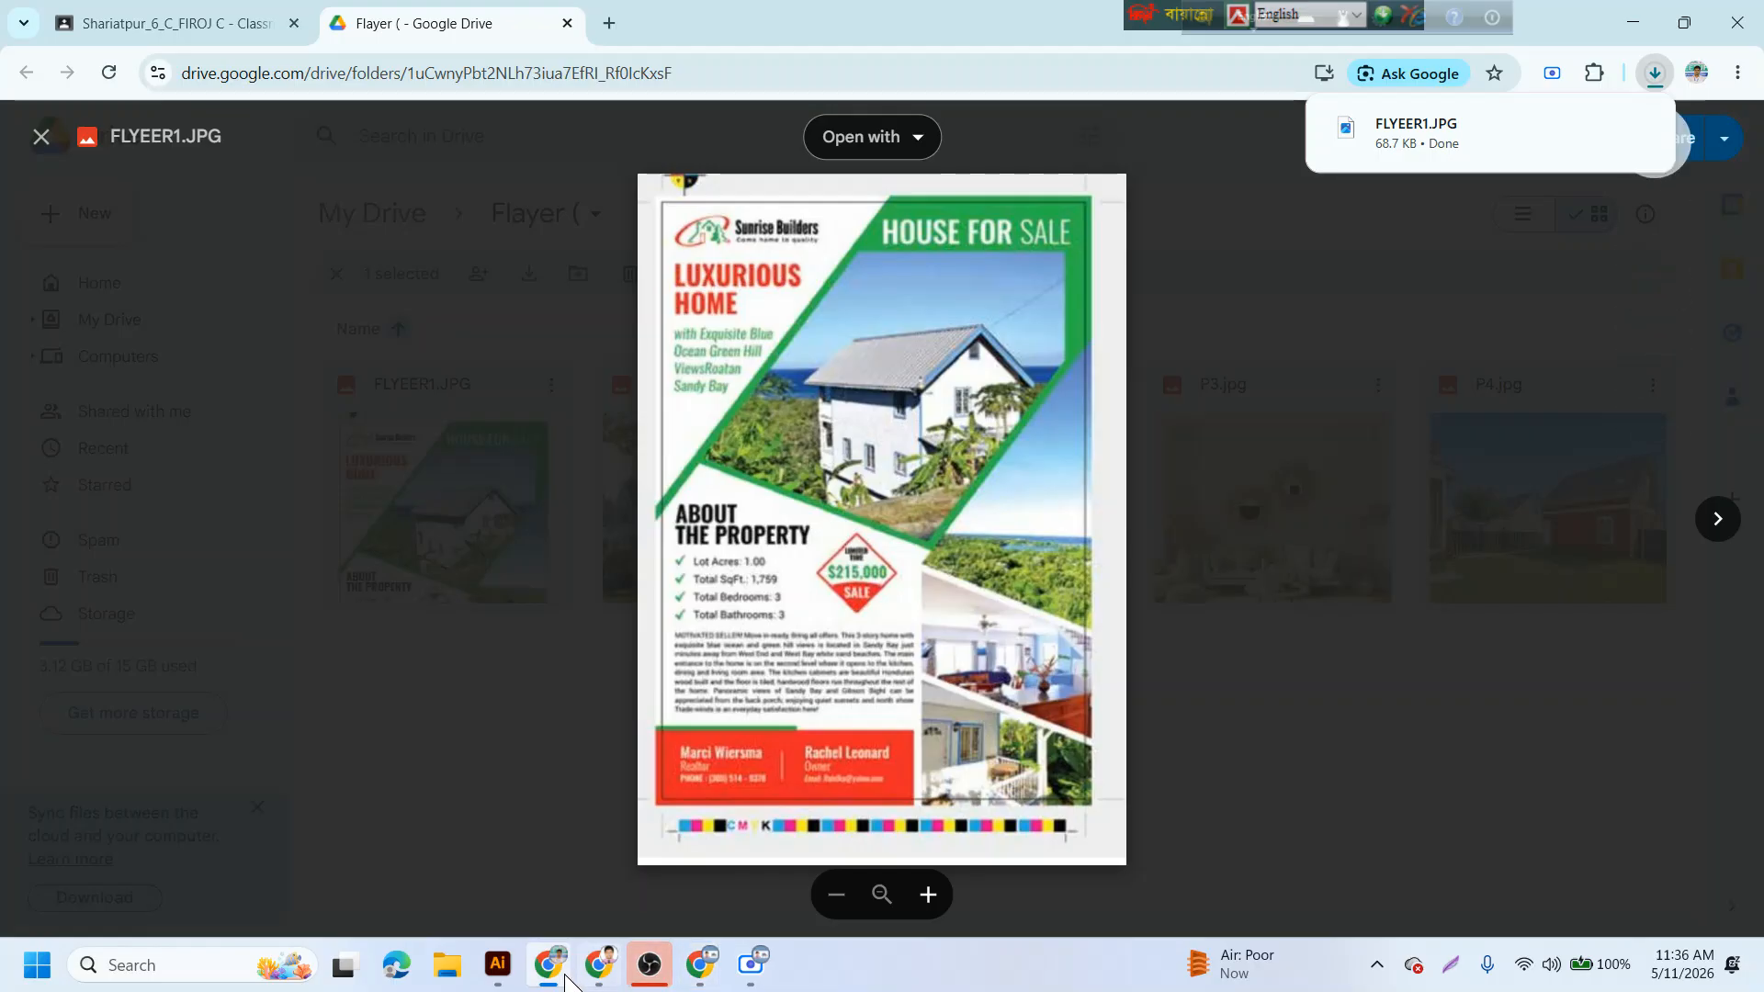
- Switch to Illustrator and place FLYEER1 (1).JPG from Downloads into the flyer document at about 4.45 × 6.31 in
click(498, 965)
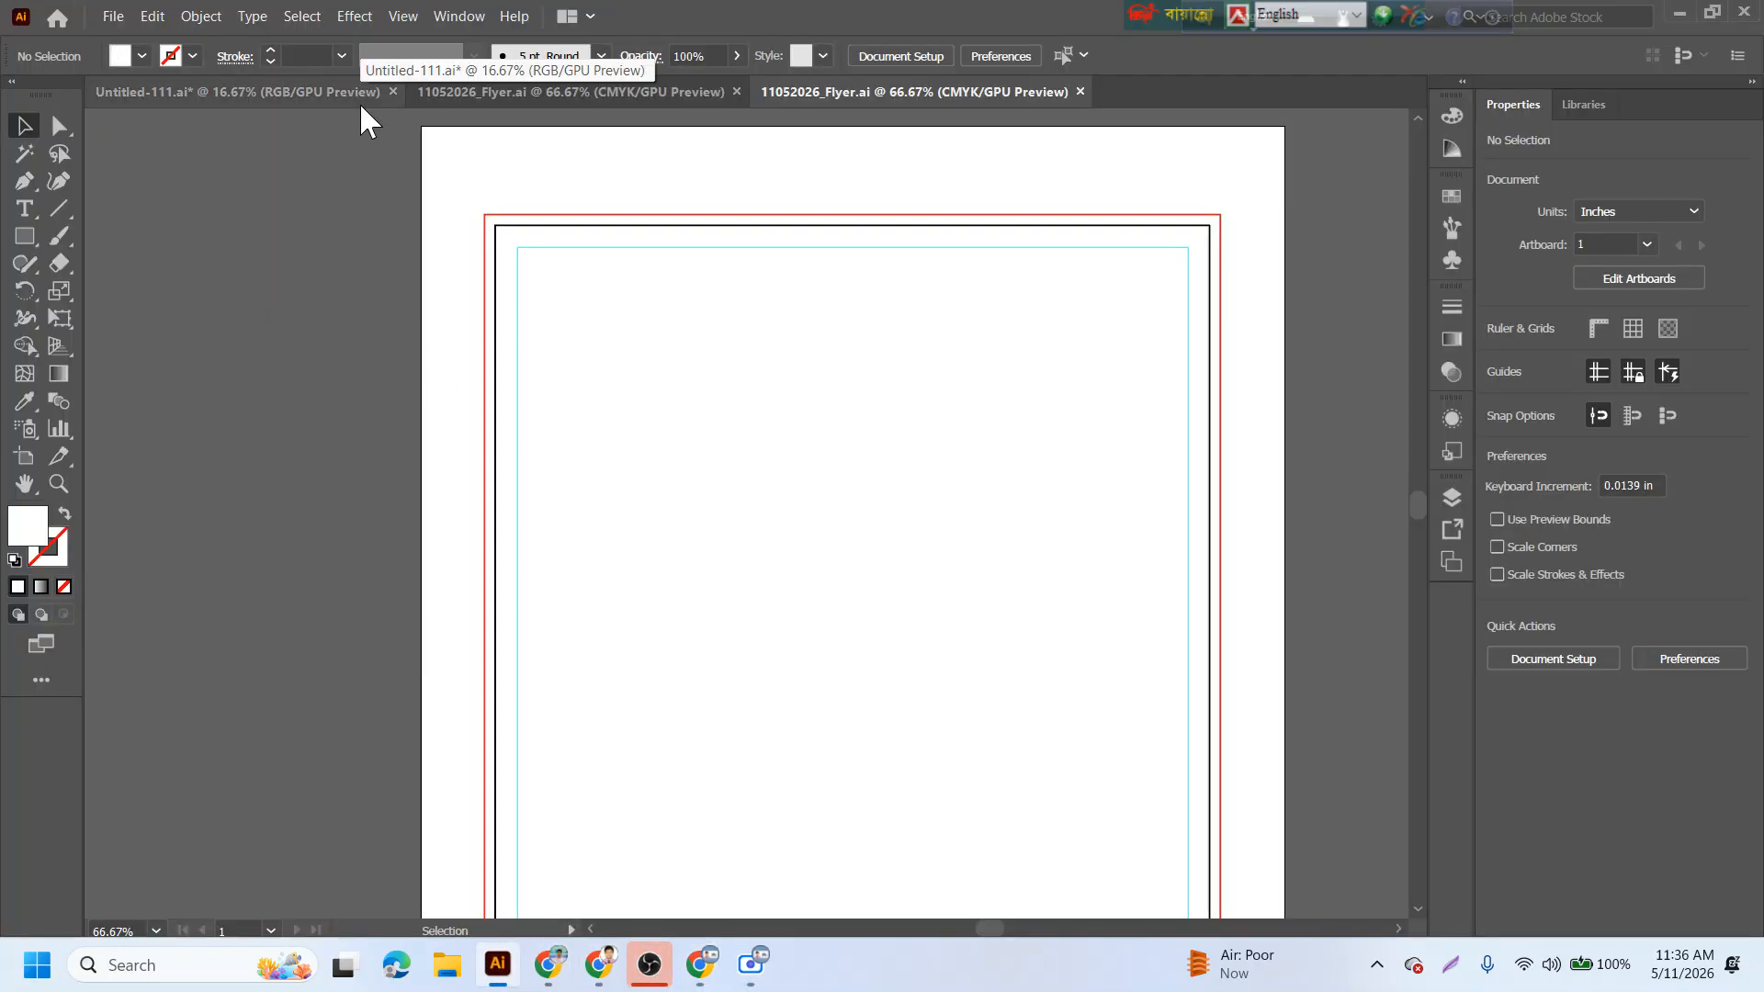
key(ctrl+shift+p)
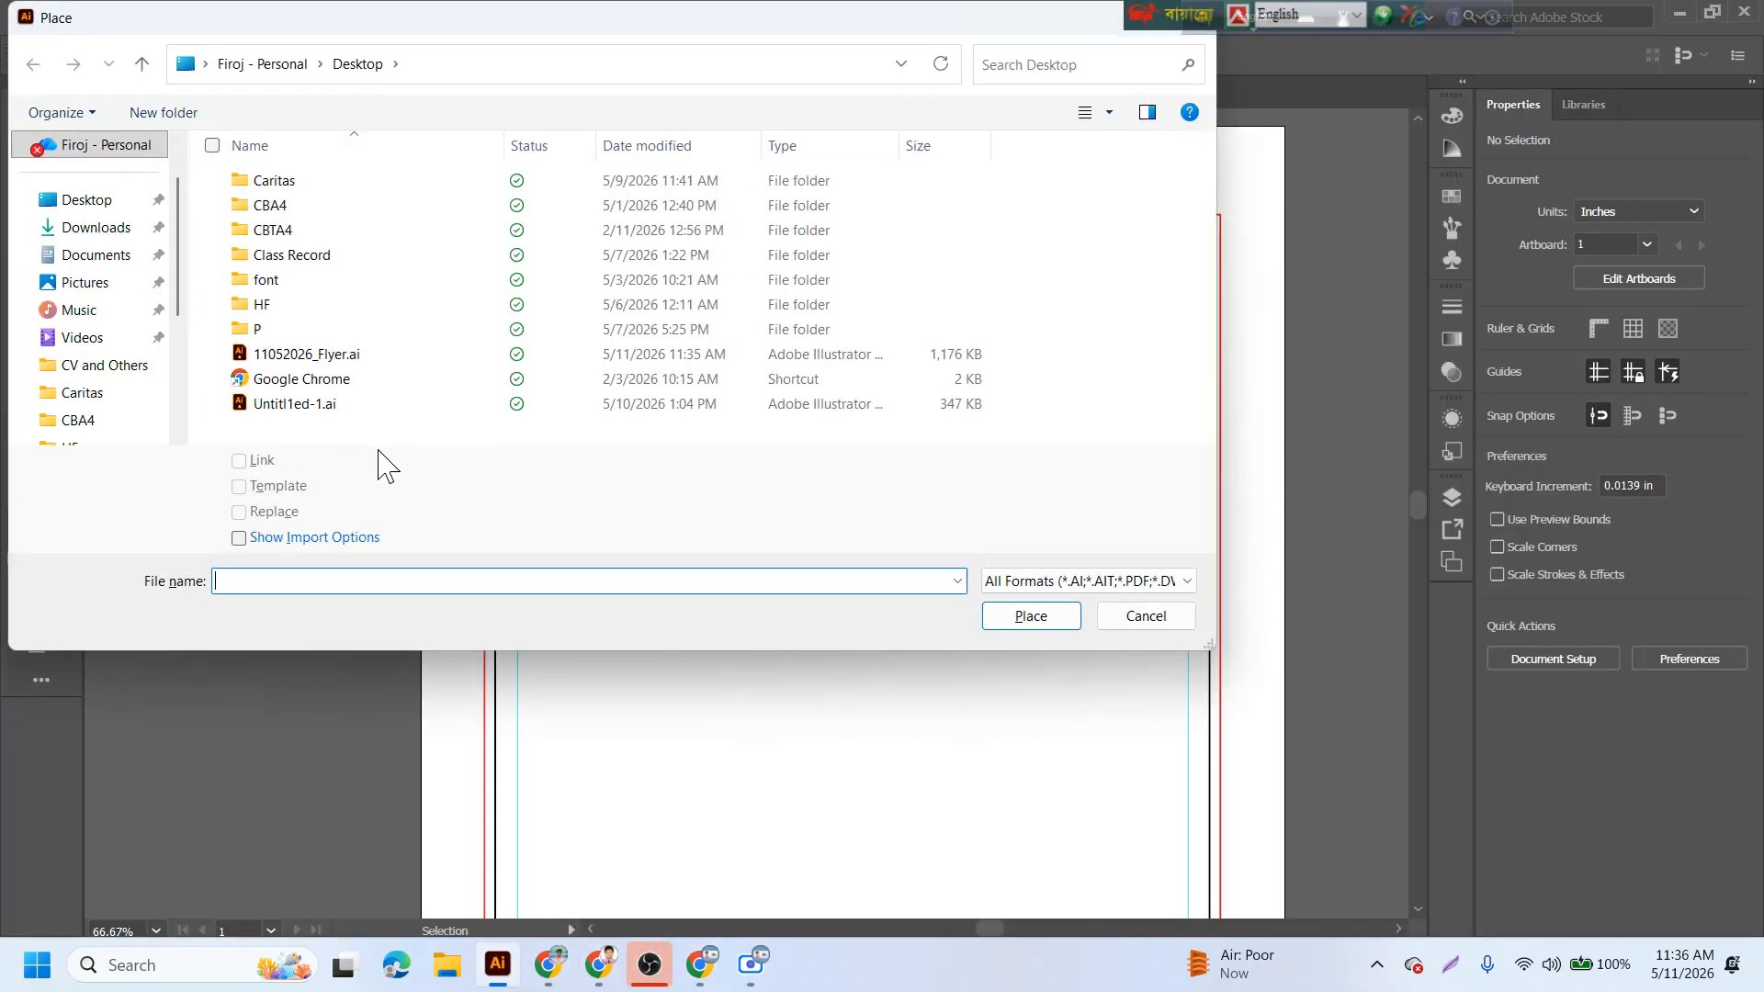
click(1163, 614)
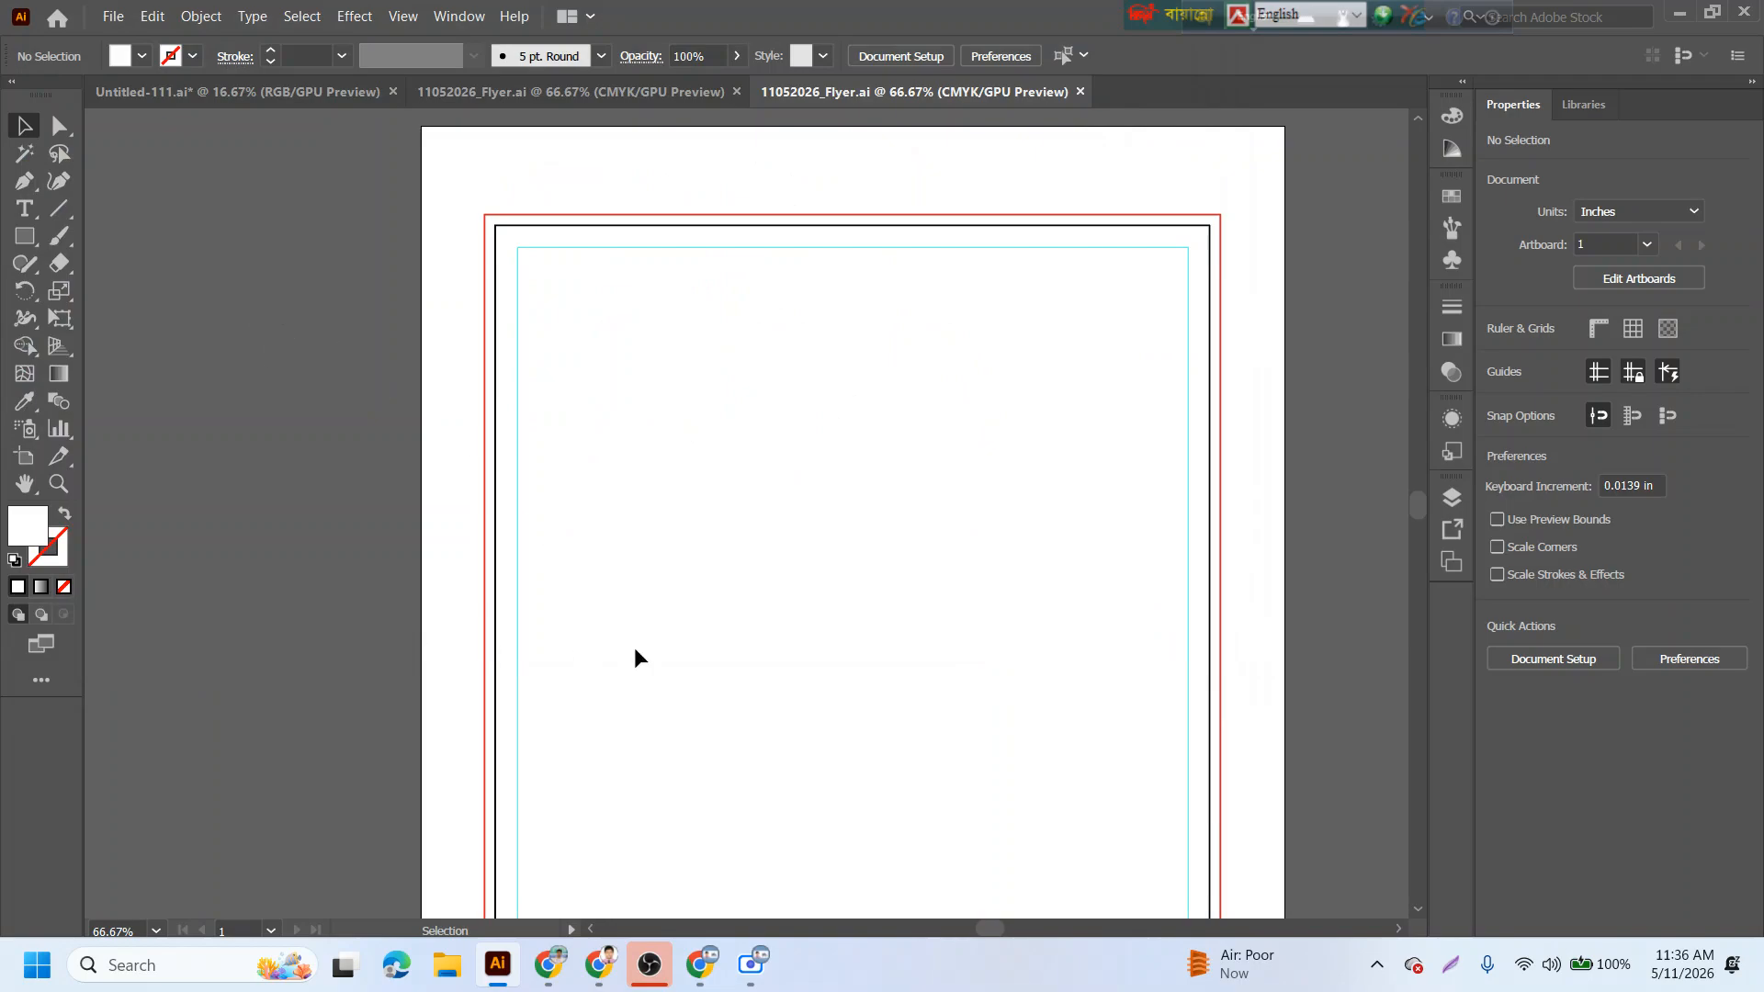
key(ctrl)
key(ctrl+shift+p)
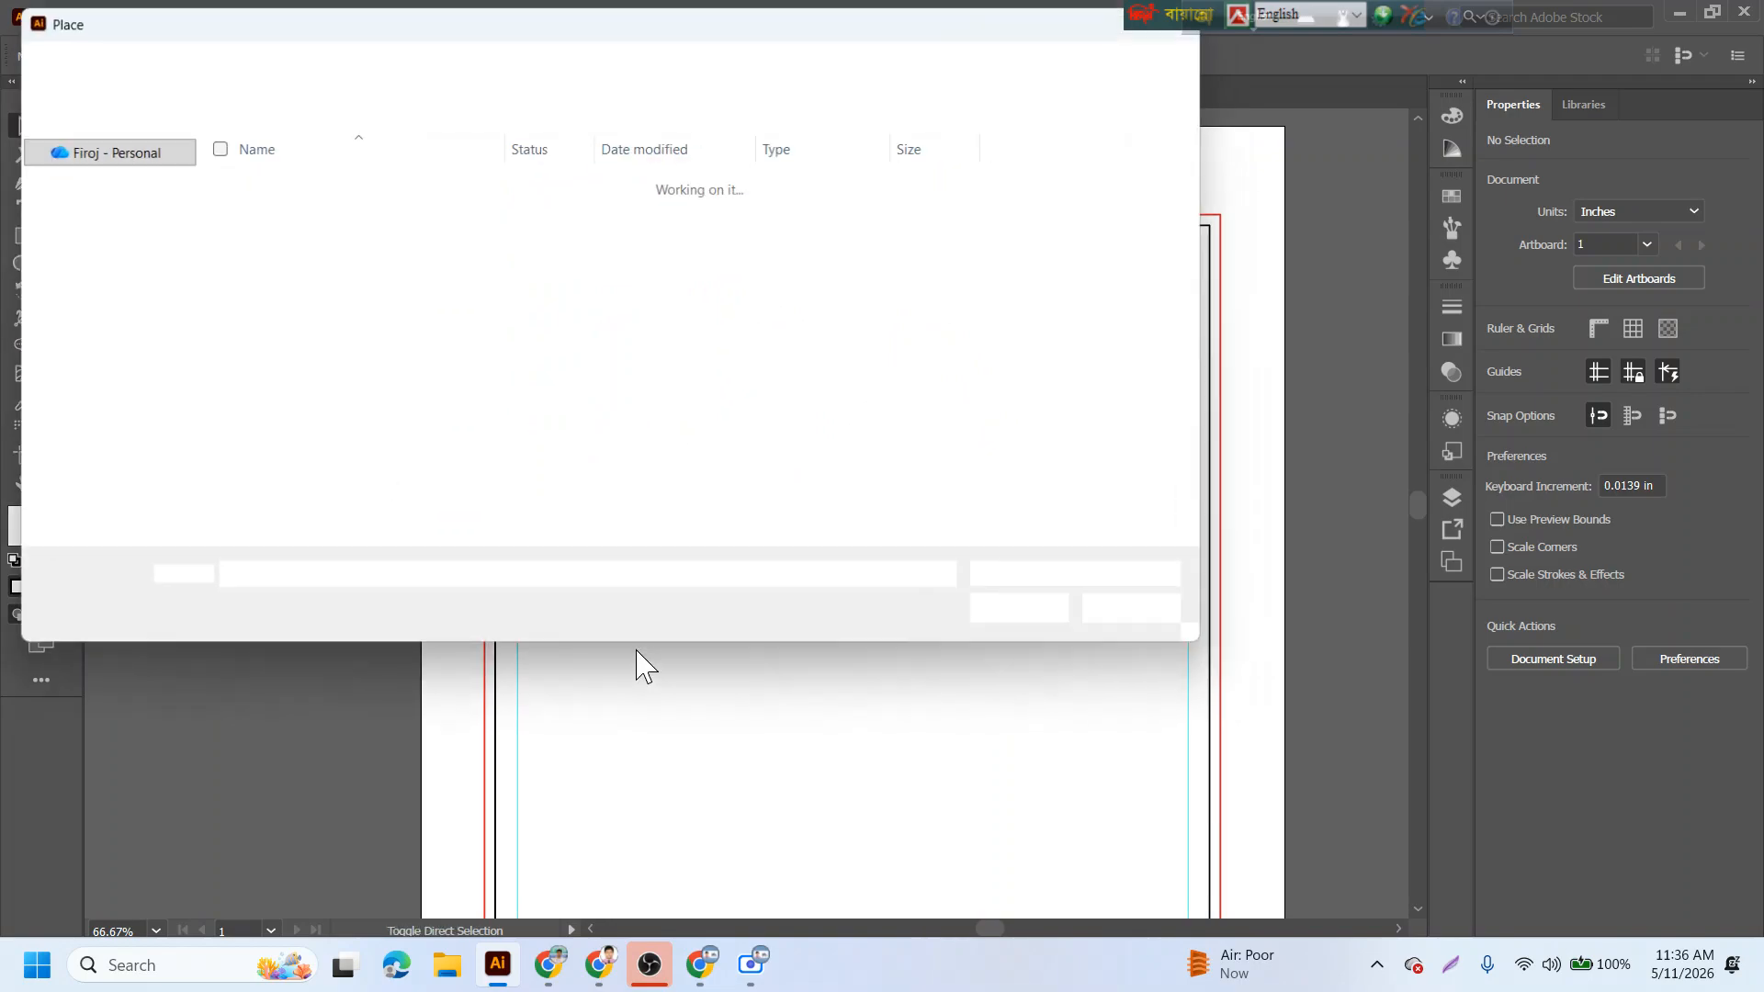
click(95, 227)
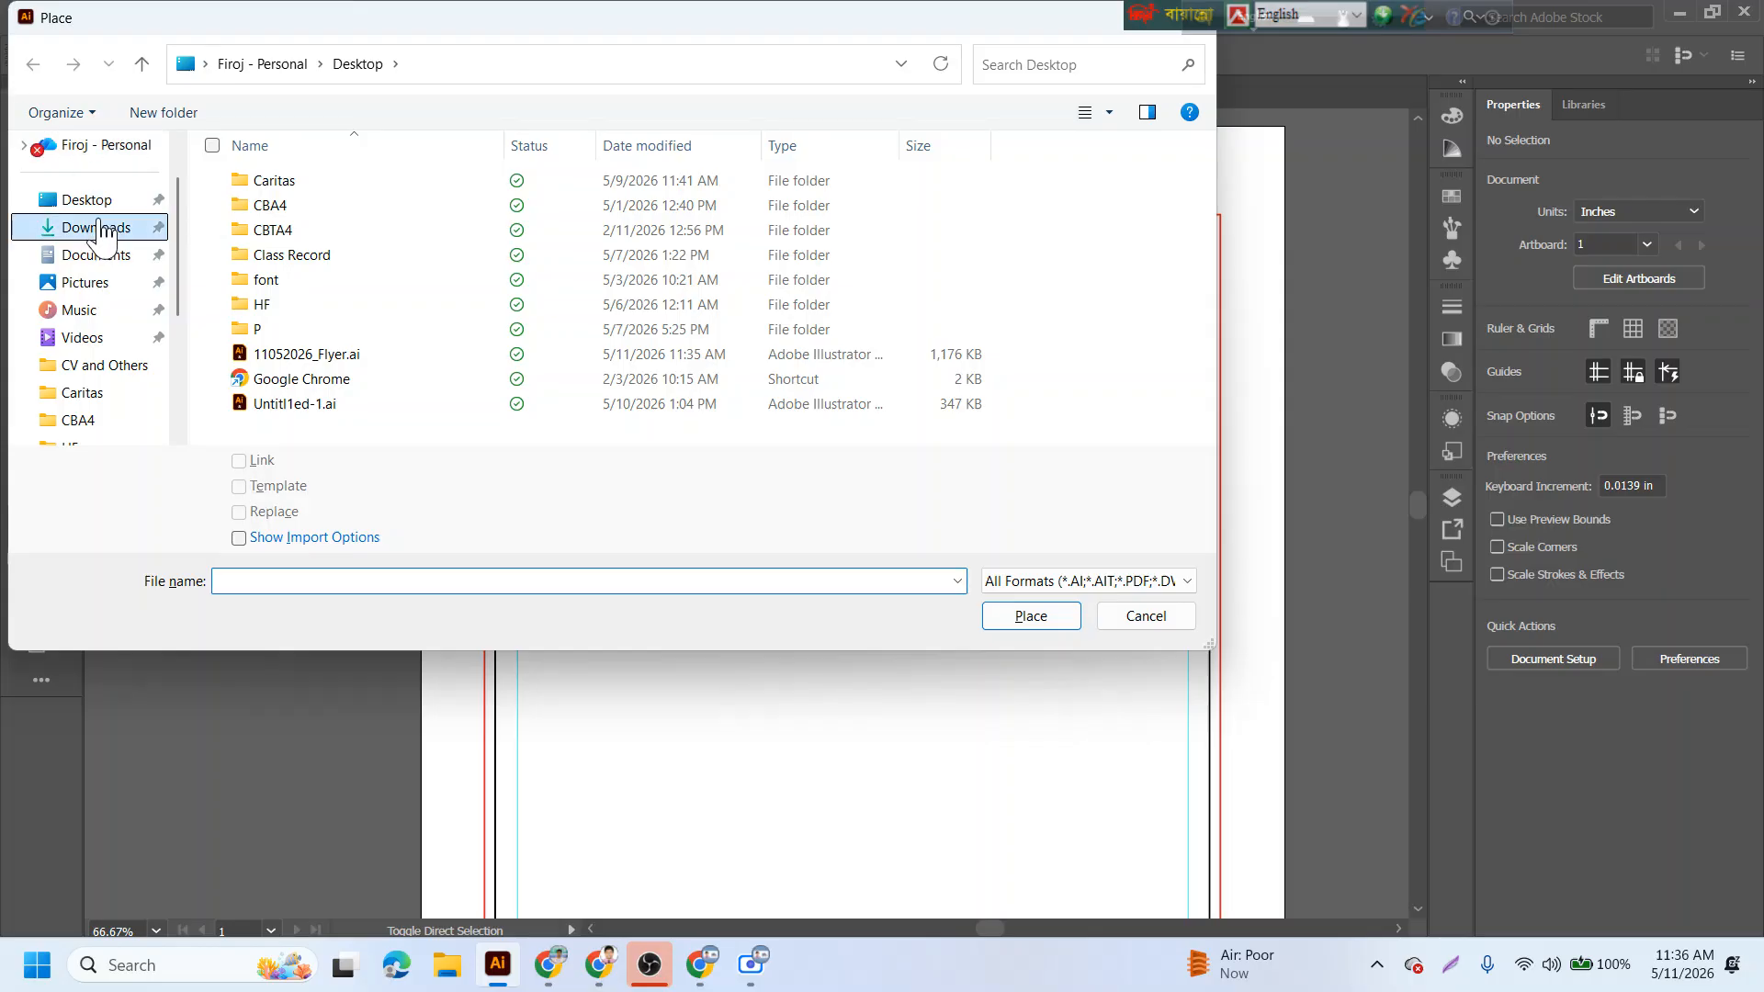
click(273, 257)
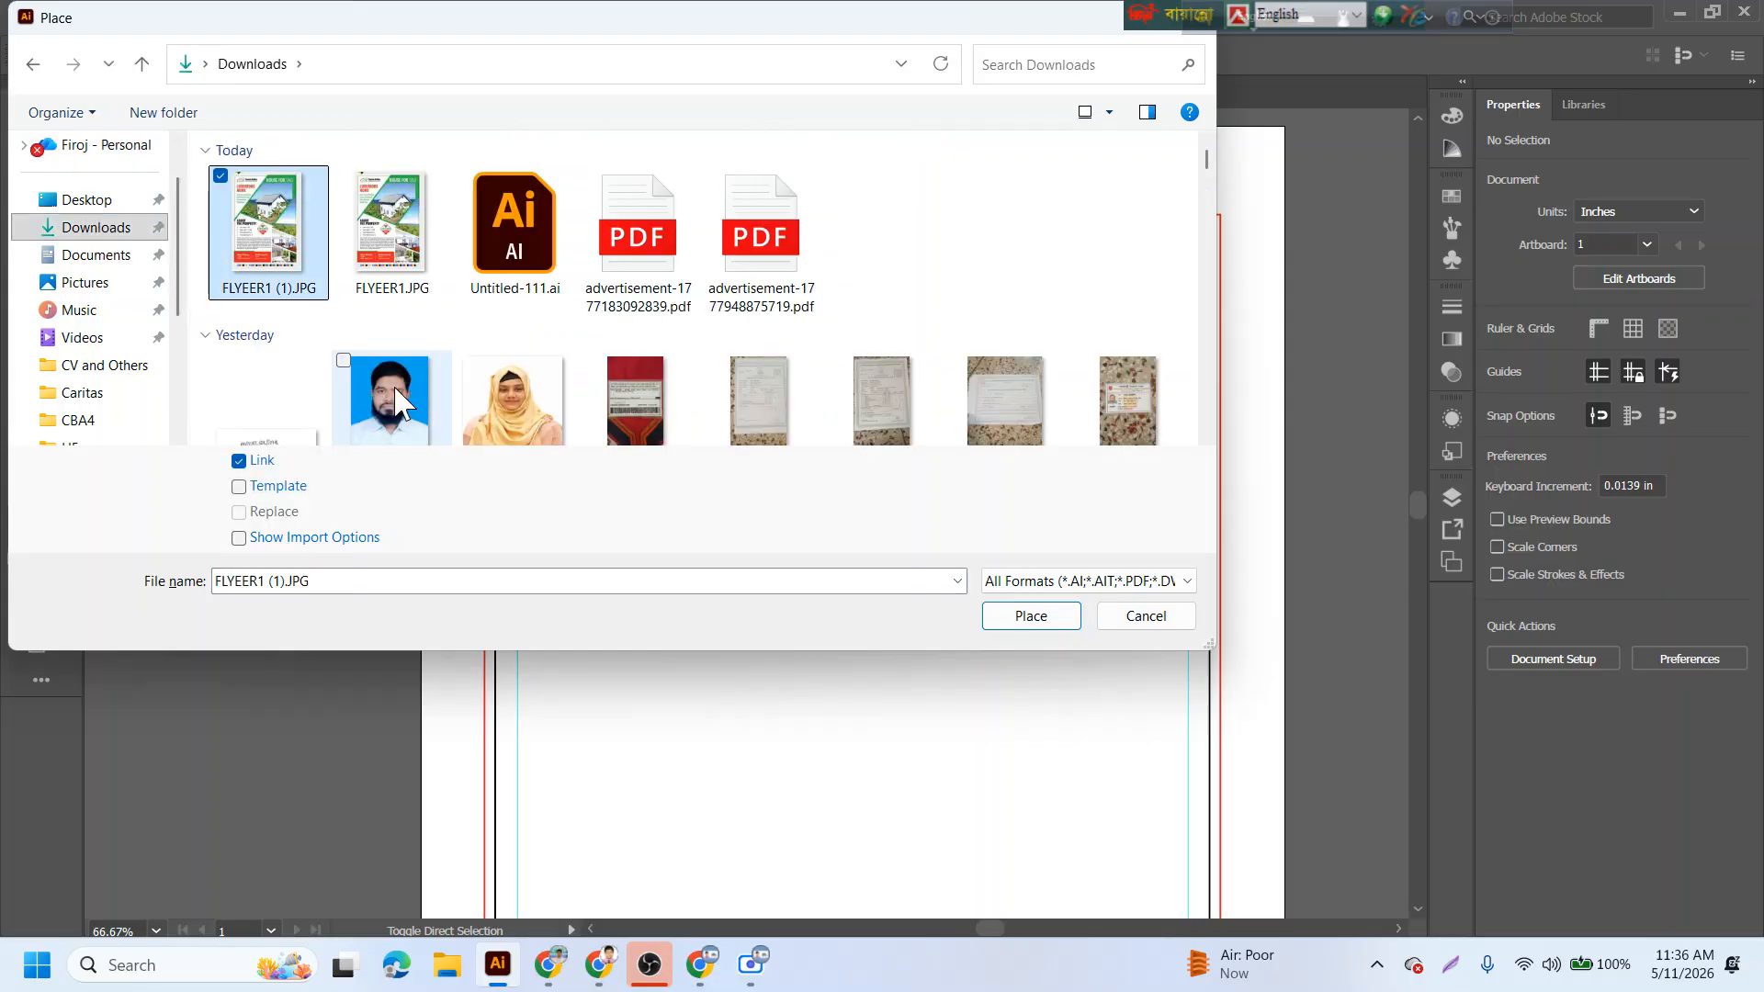
click(1015, 624)
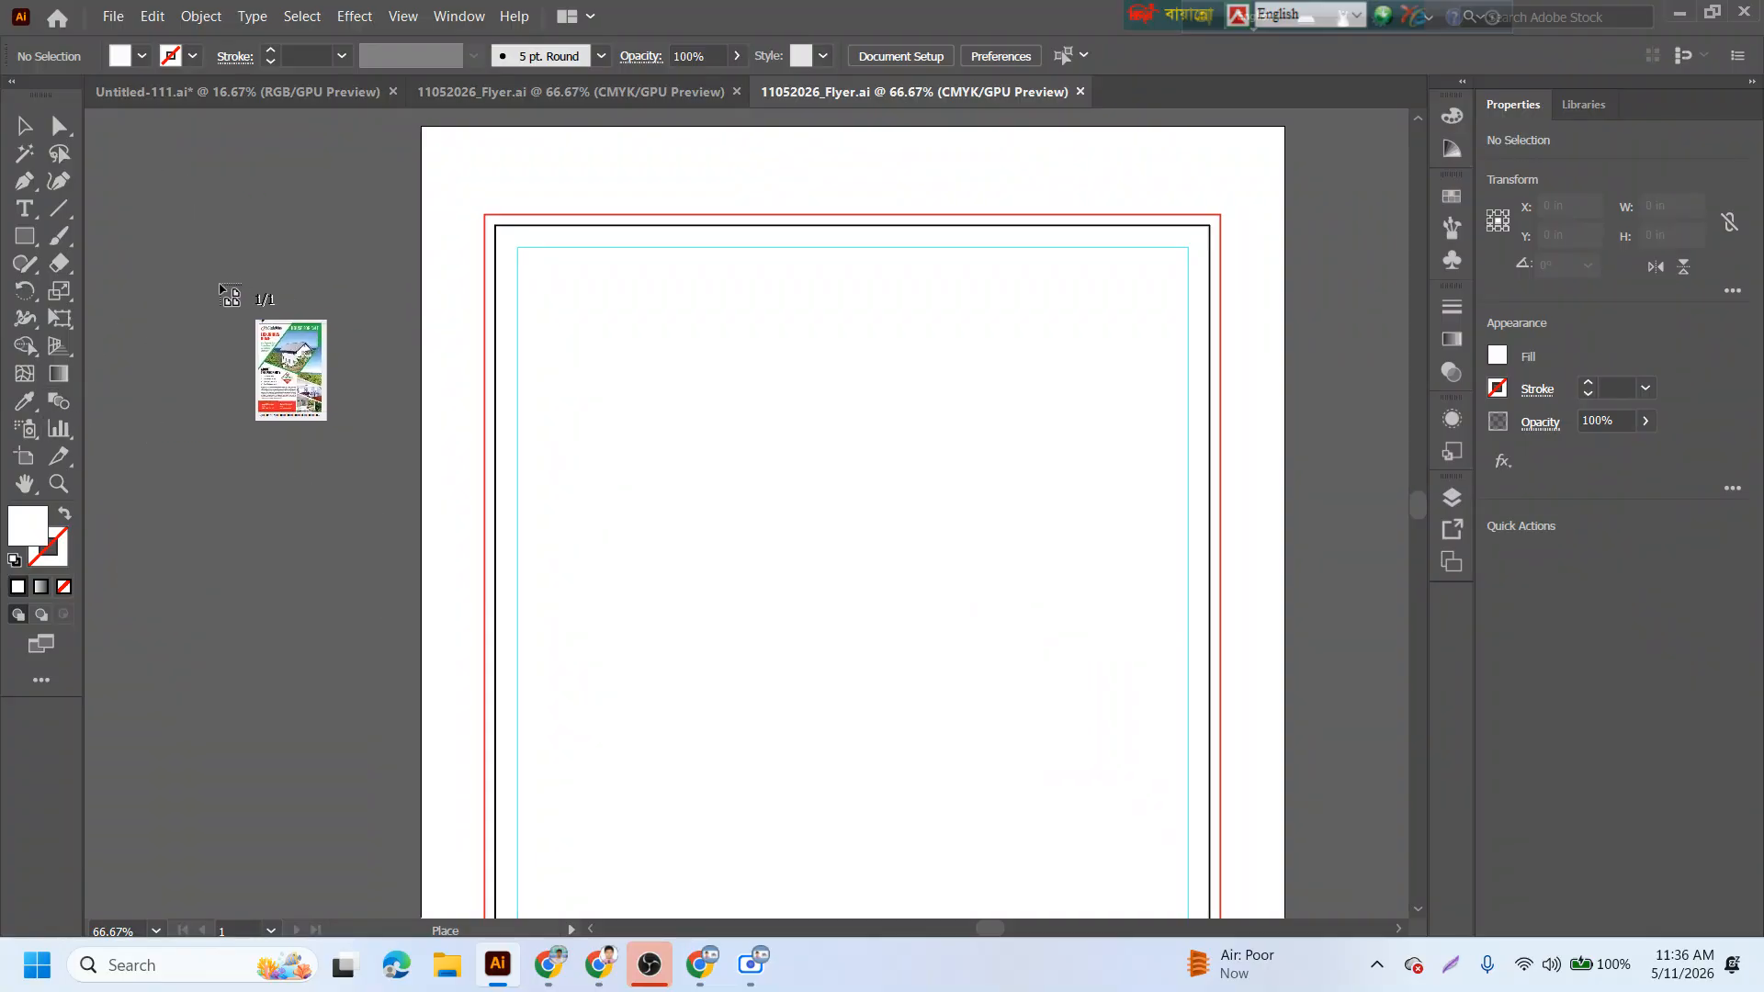
drag(212, 280, 947, 825)
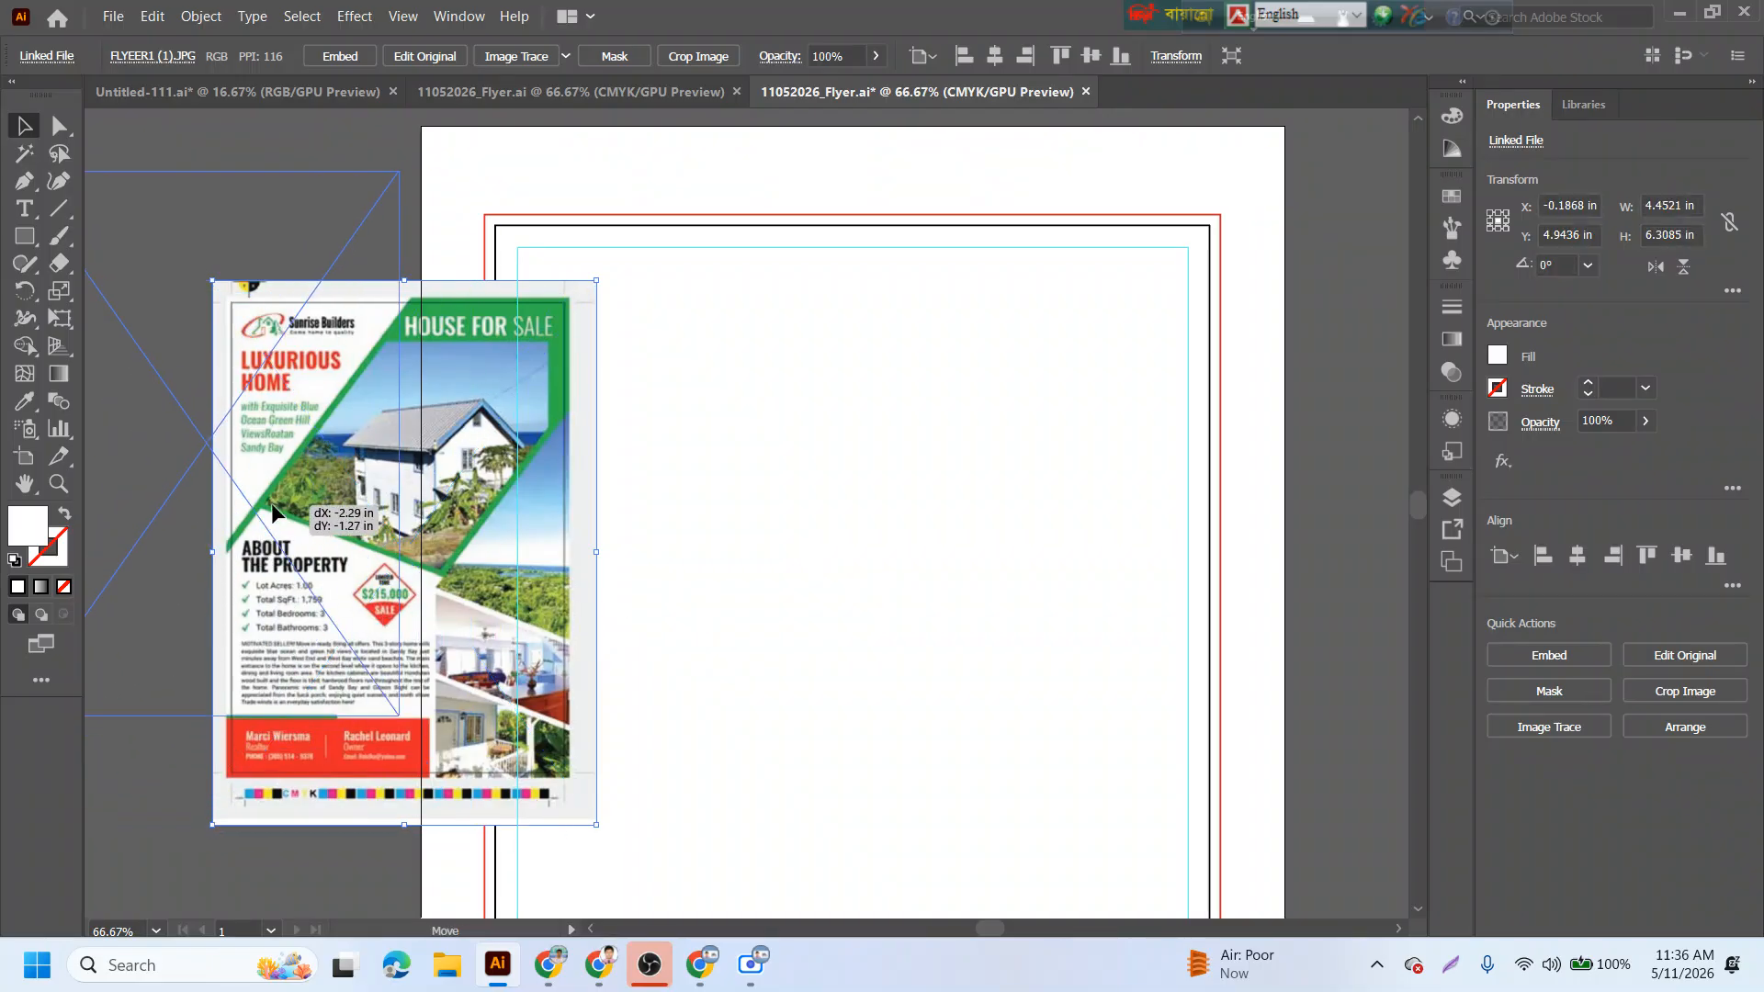
- Embed the placed reference image and move it off the artboard to about X -2.5, Y 3.2 in, leaving it deselected
drag(433, 591, 391, 428)
mouse_move(591, 510)
mouse_down()
mouse_move(404, 556)
mouse_move(562, 521)
mouse_up()
drag(251, 404, 290, 487)
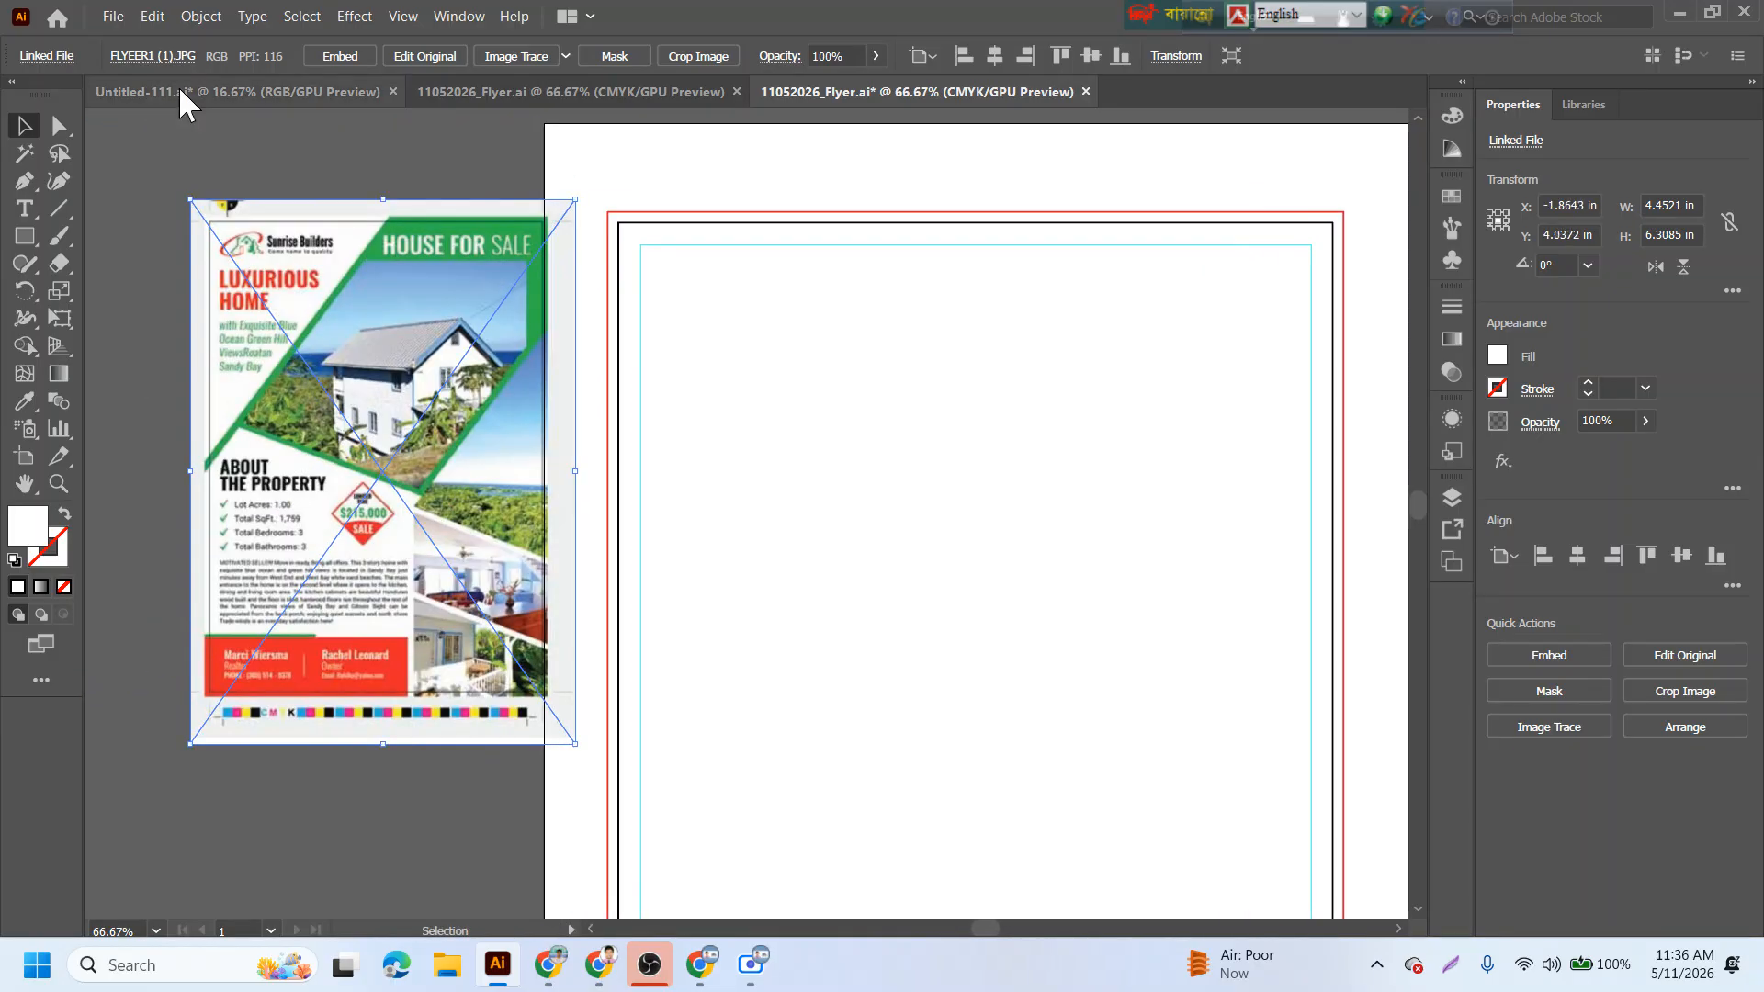
click(330, 57)
drag(331, 427, 274, 356)
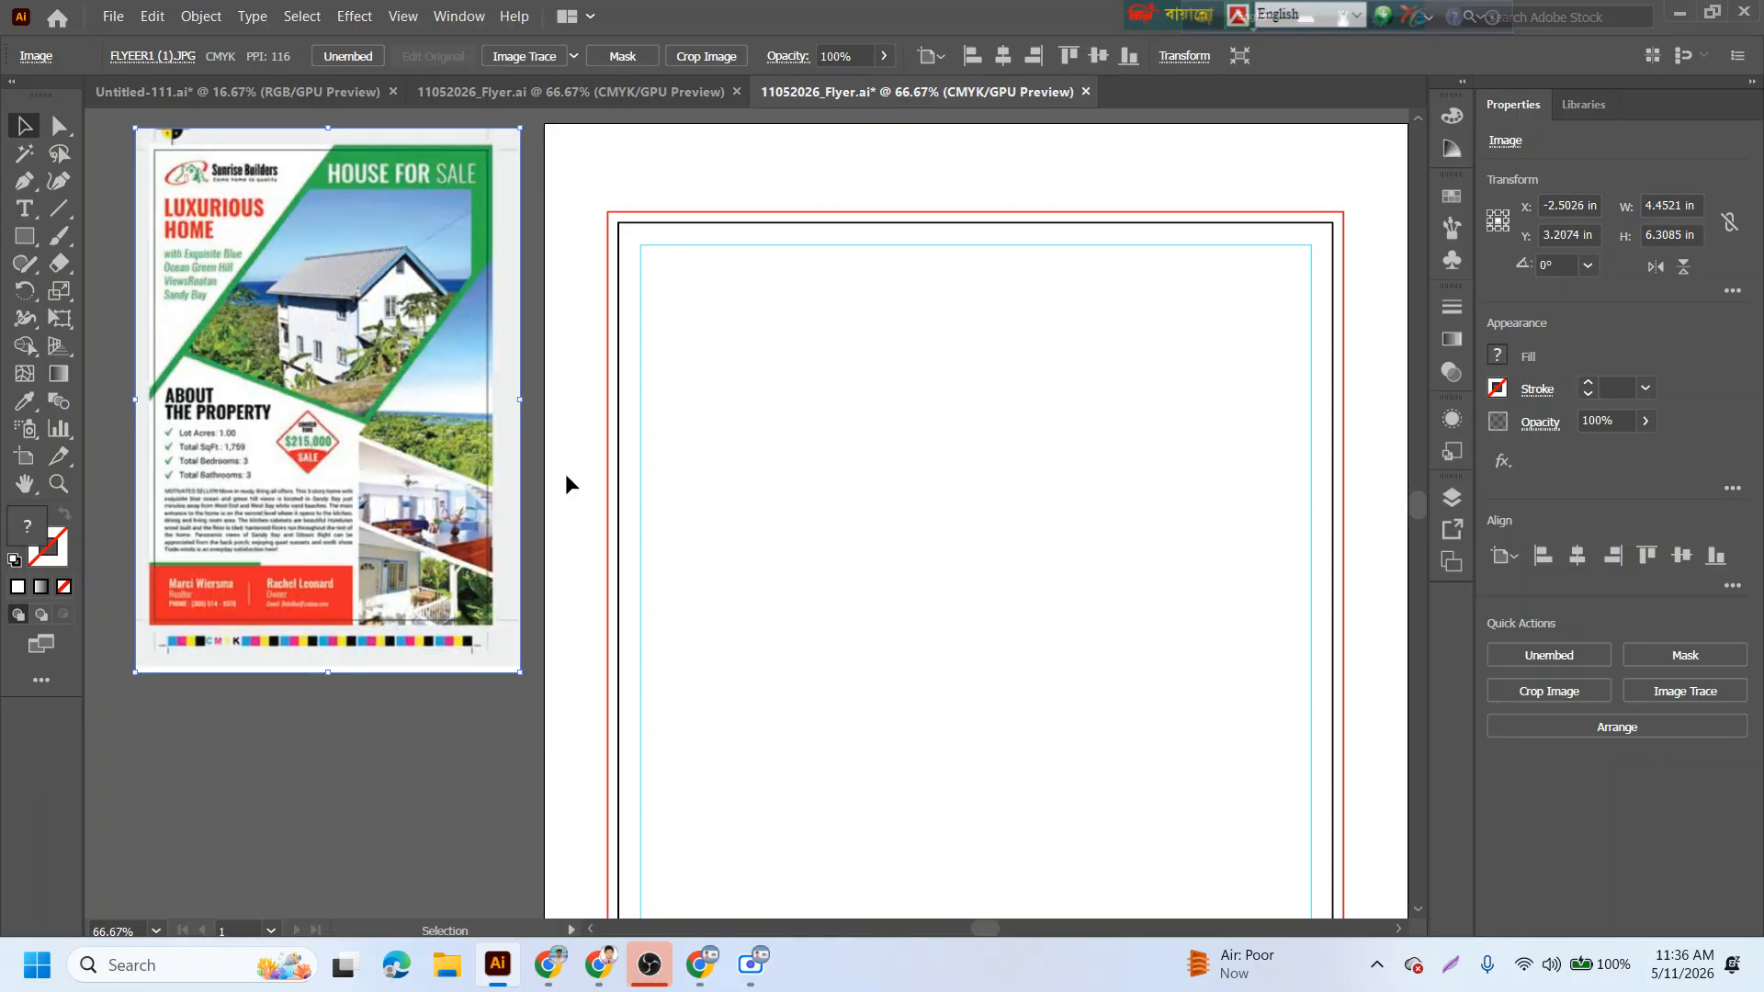
click(631, 273)
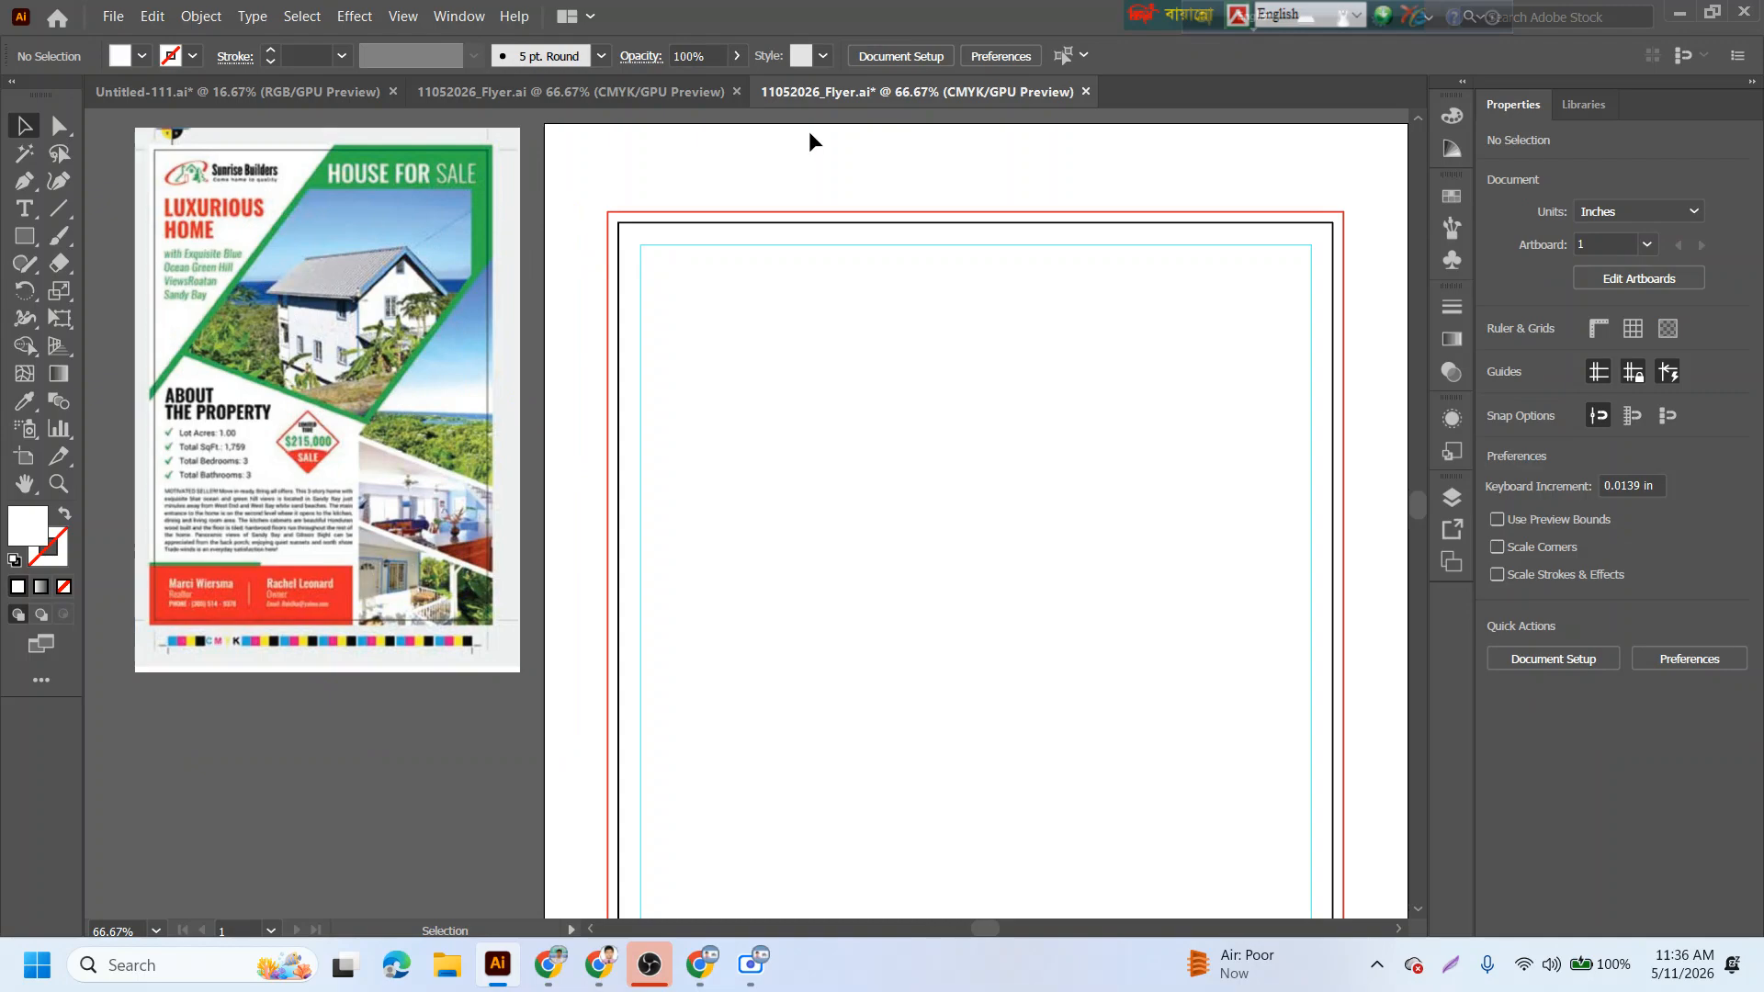
- Set no fill and a near-black 050000 stroke for the Pen tool, and start a path midway along the upper bleed edge
scroll(1028, 416, down, 3)
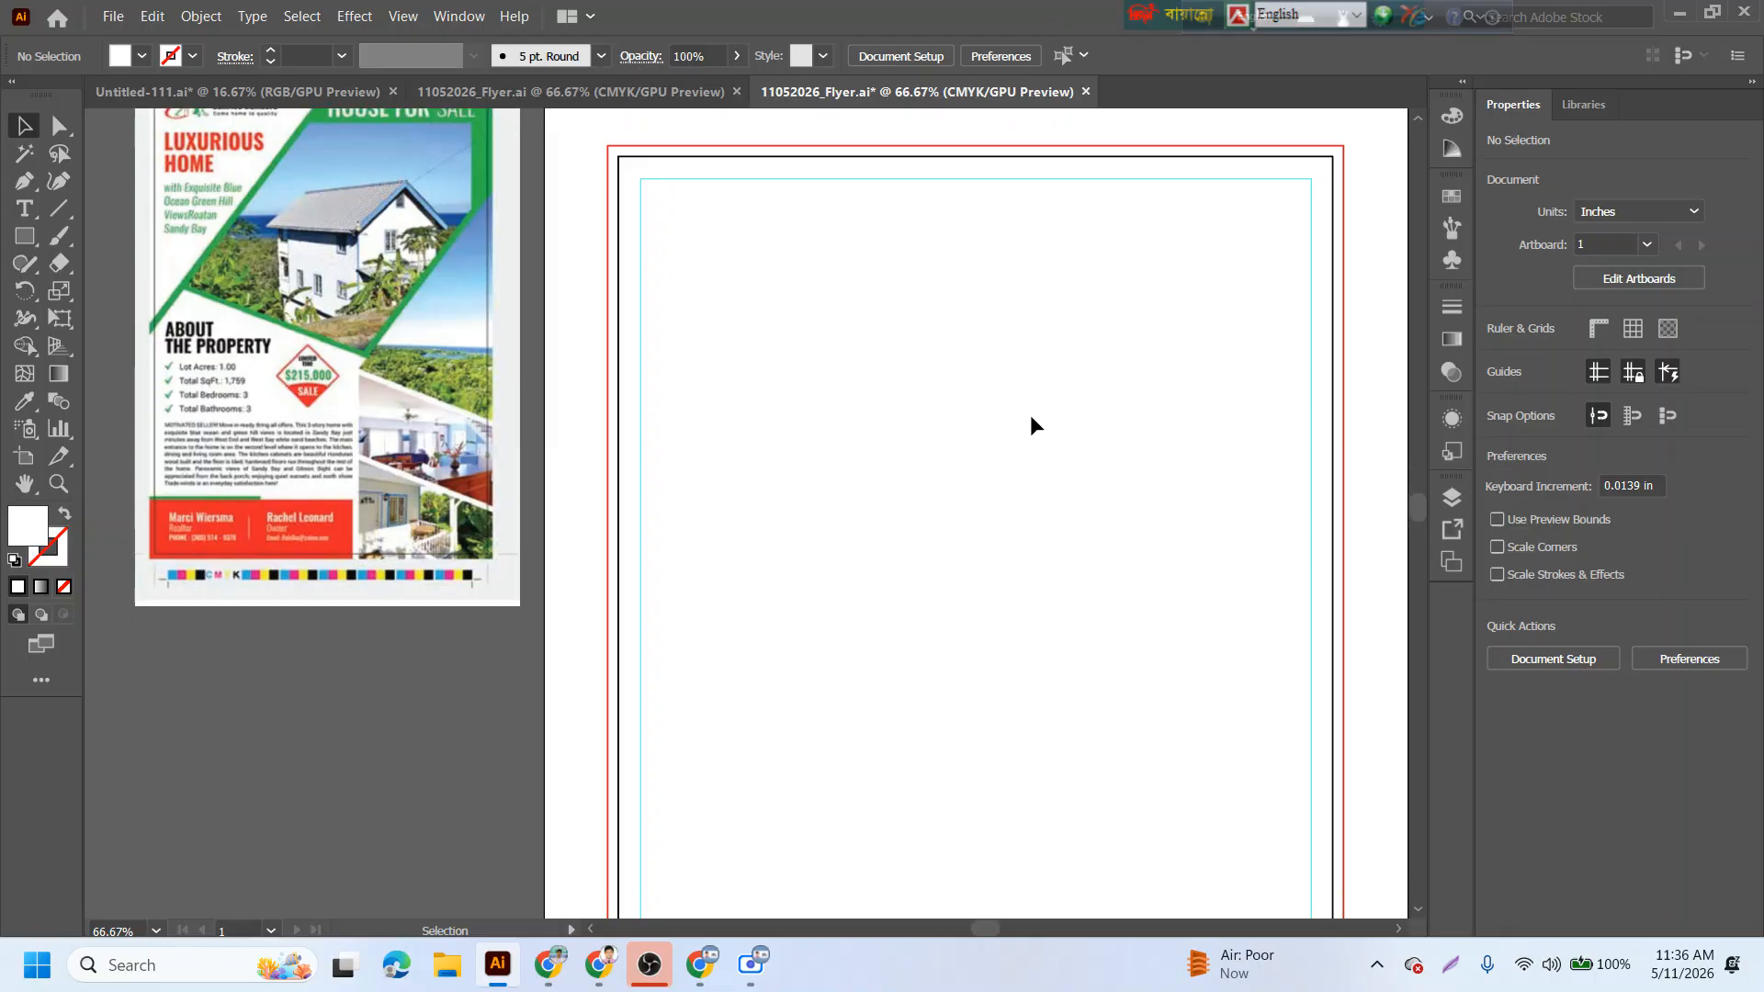
scroll(1029, 415, up, 5)
key(space)
drag(1005, 421, 998, 390)
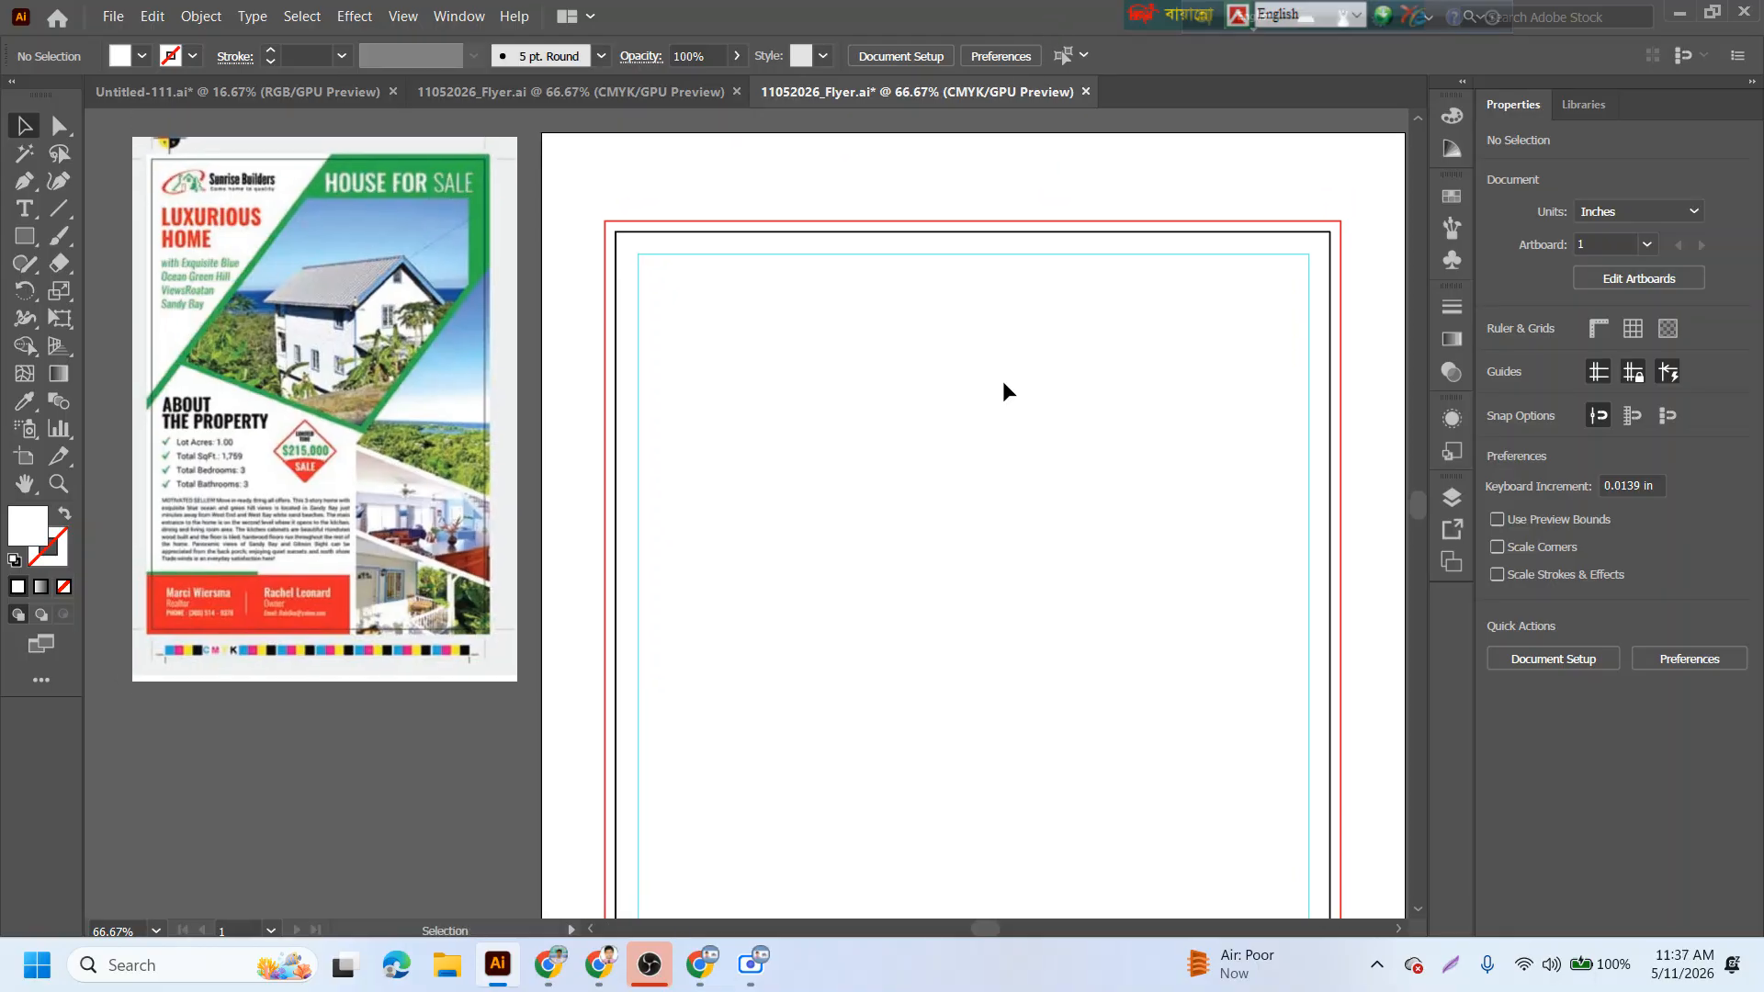
key(ctrl+0)
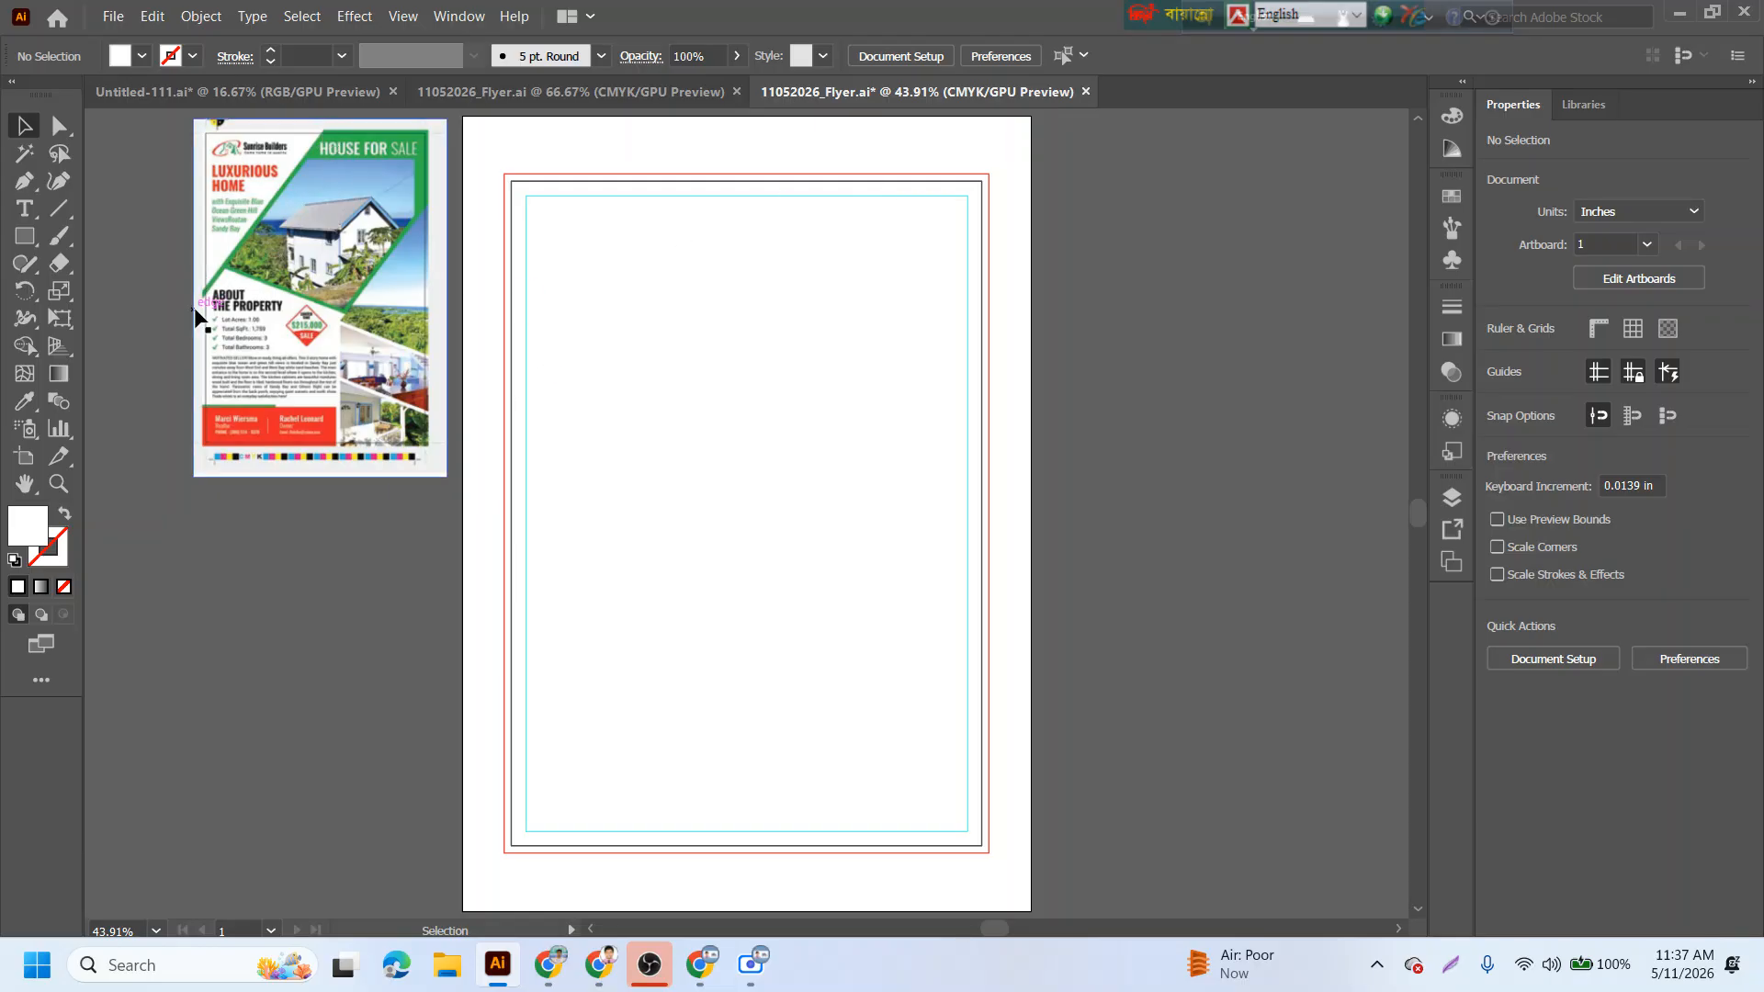
click(34, 173)
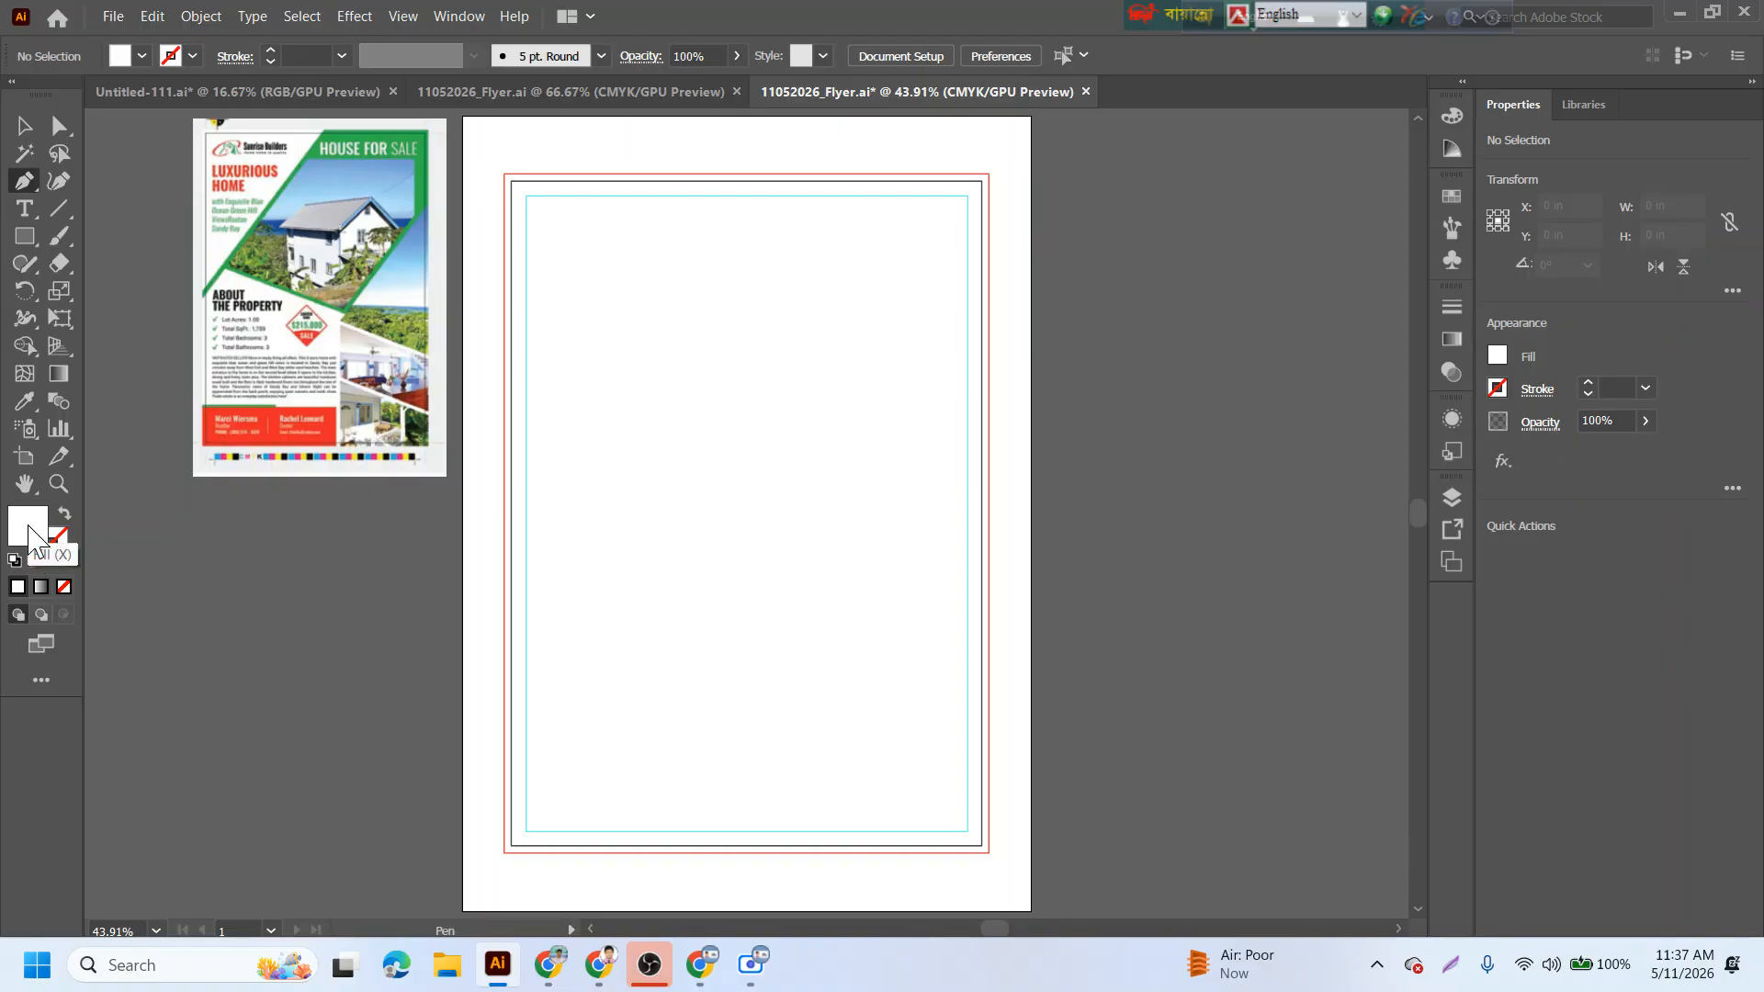
key(slash)
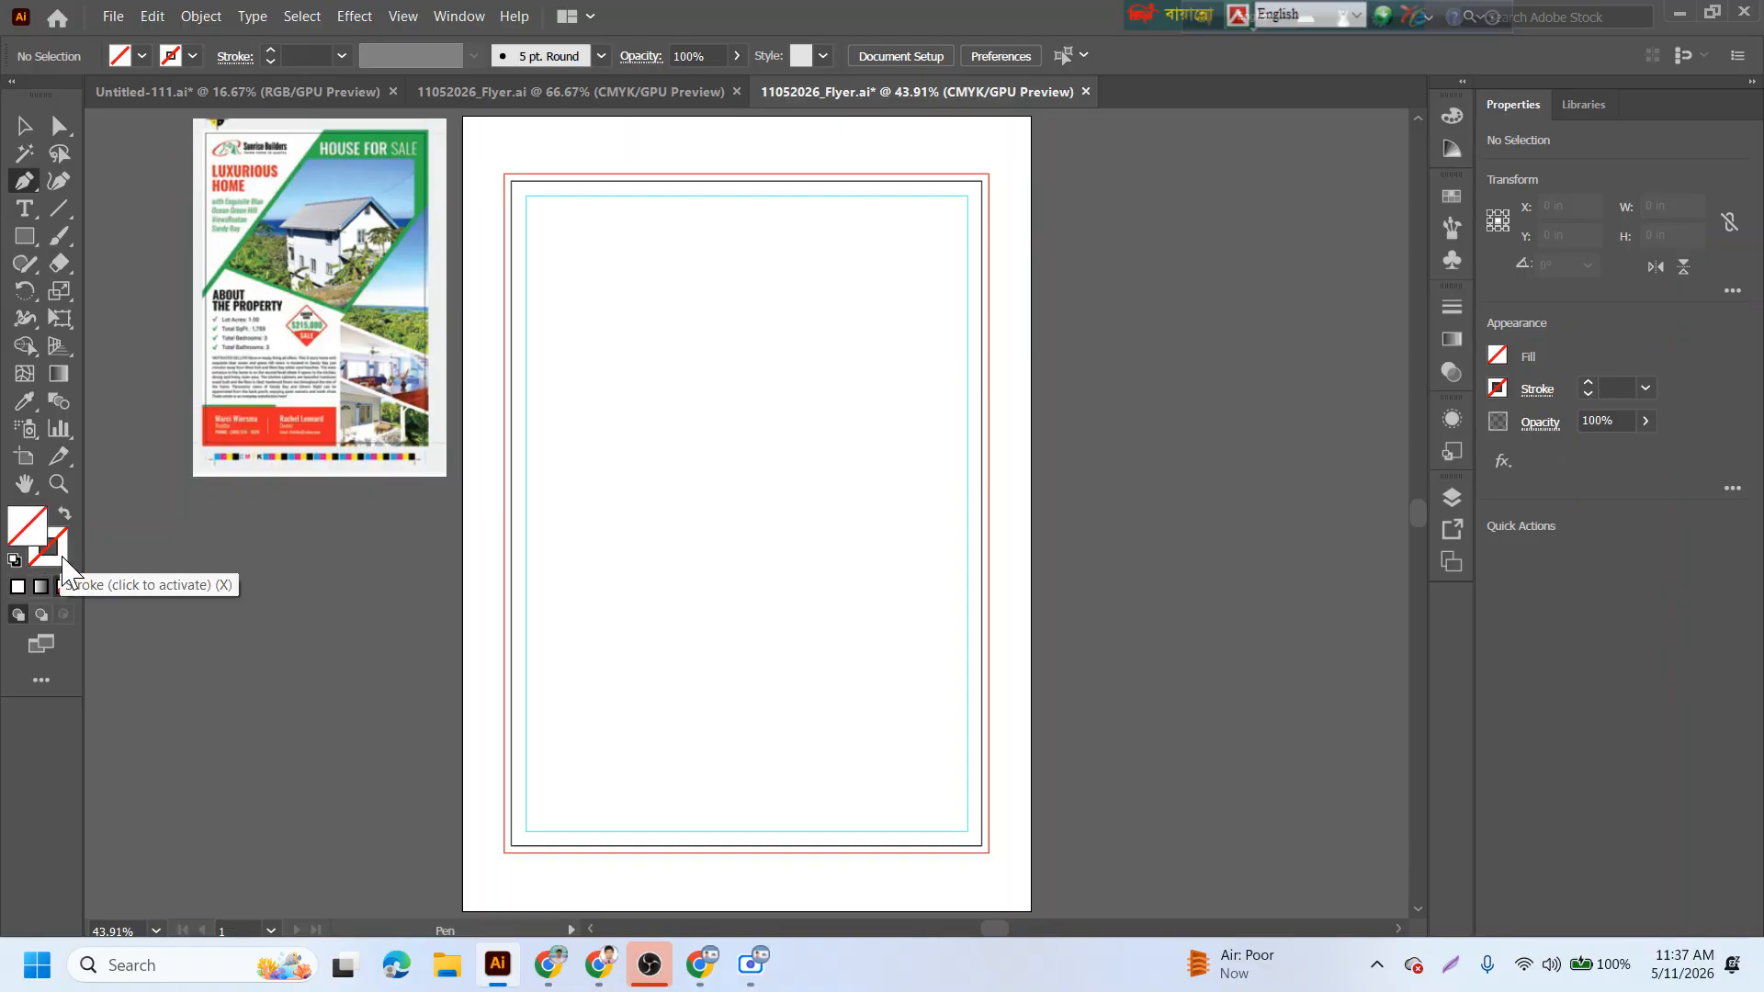
click(59, 549)
double_click(59, 551)
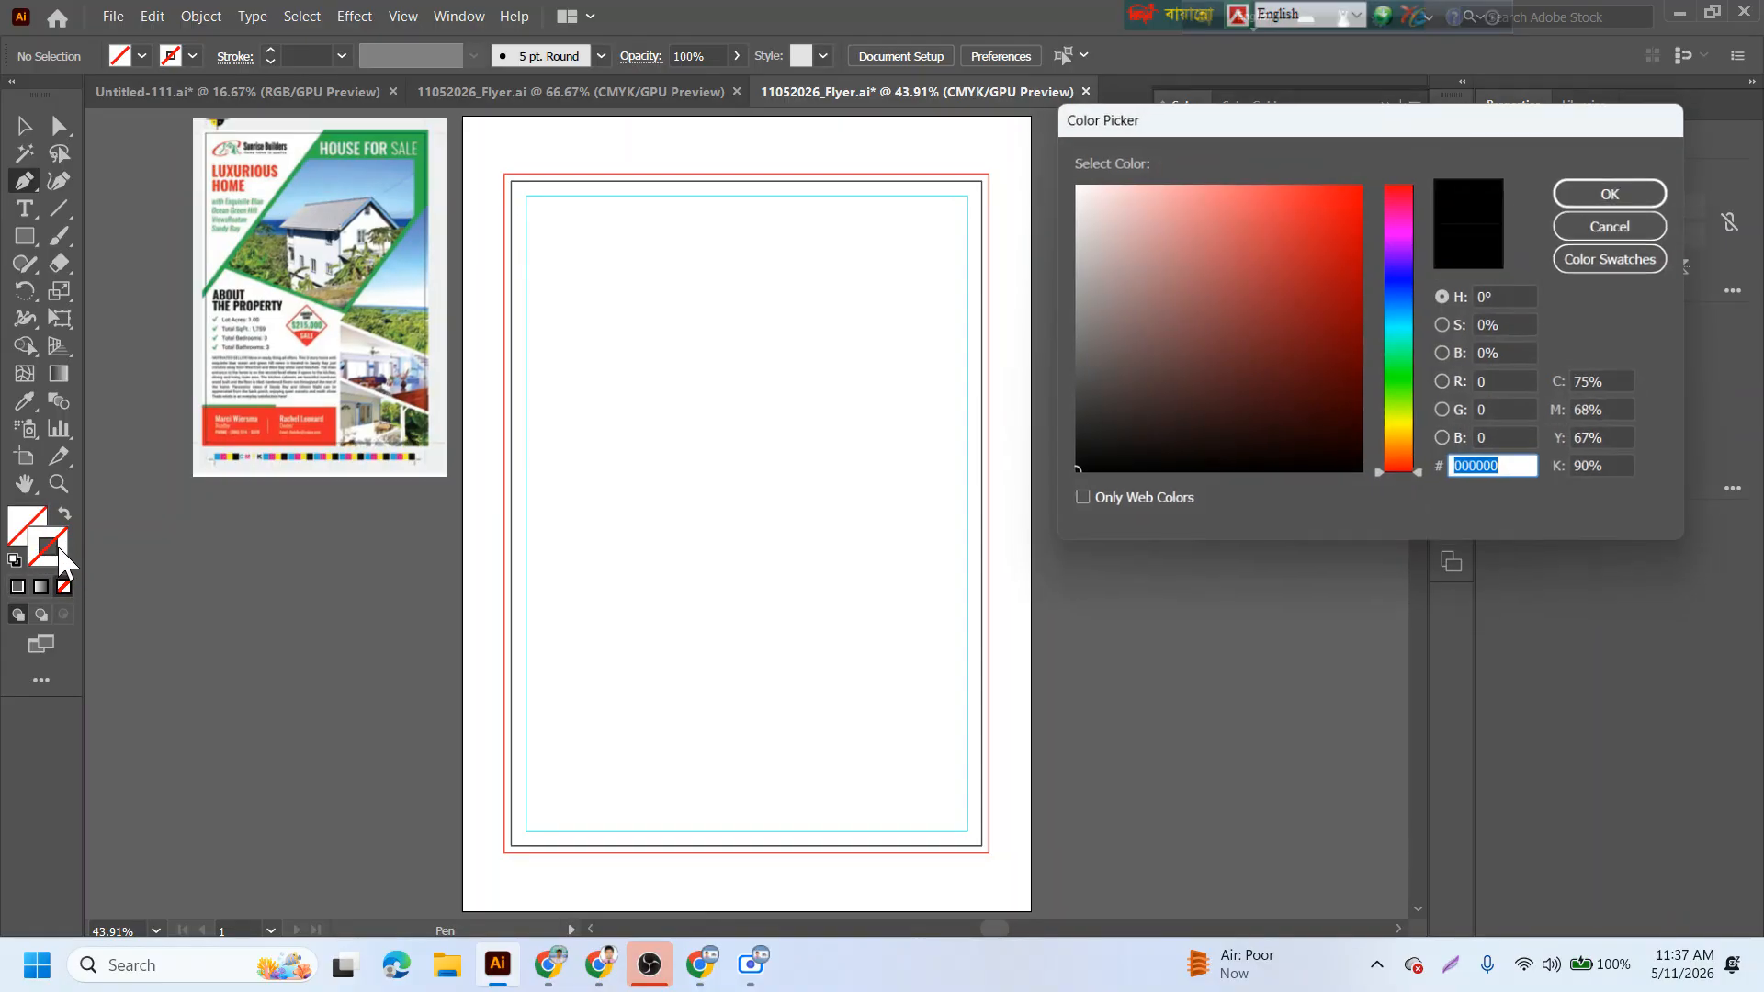
drag(1130, 426, 1368, 468)
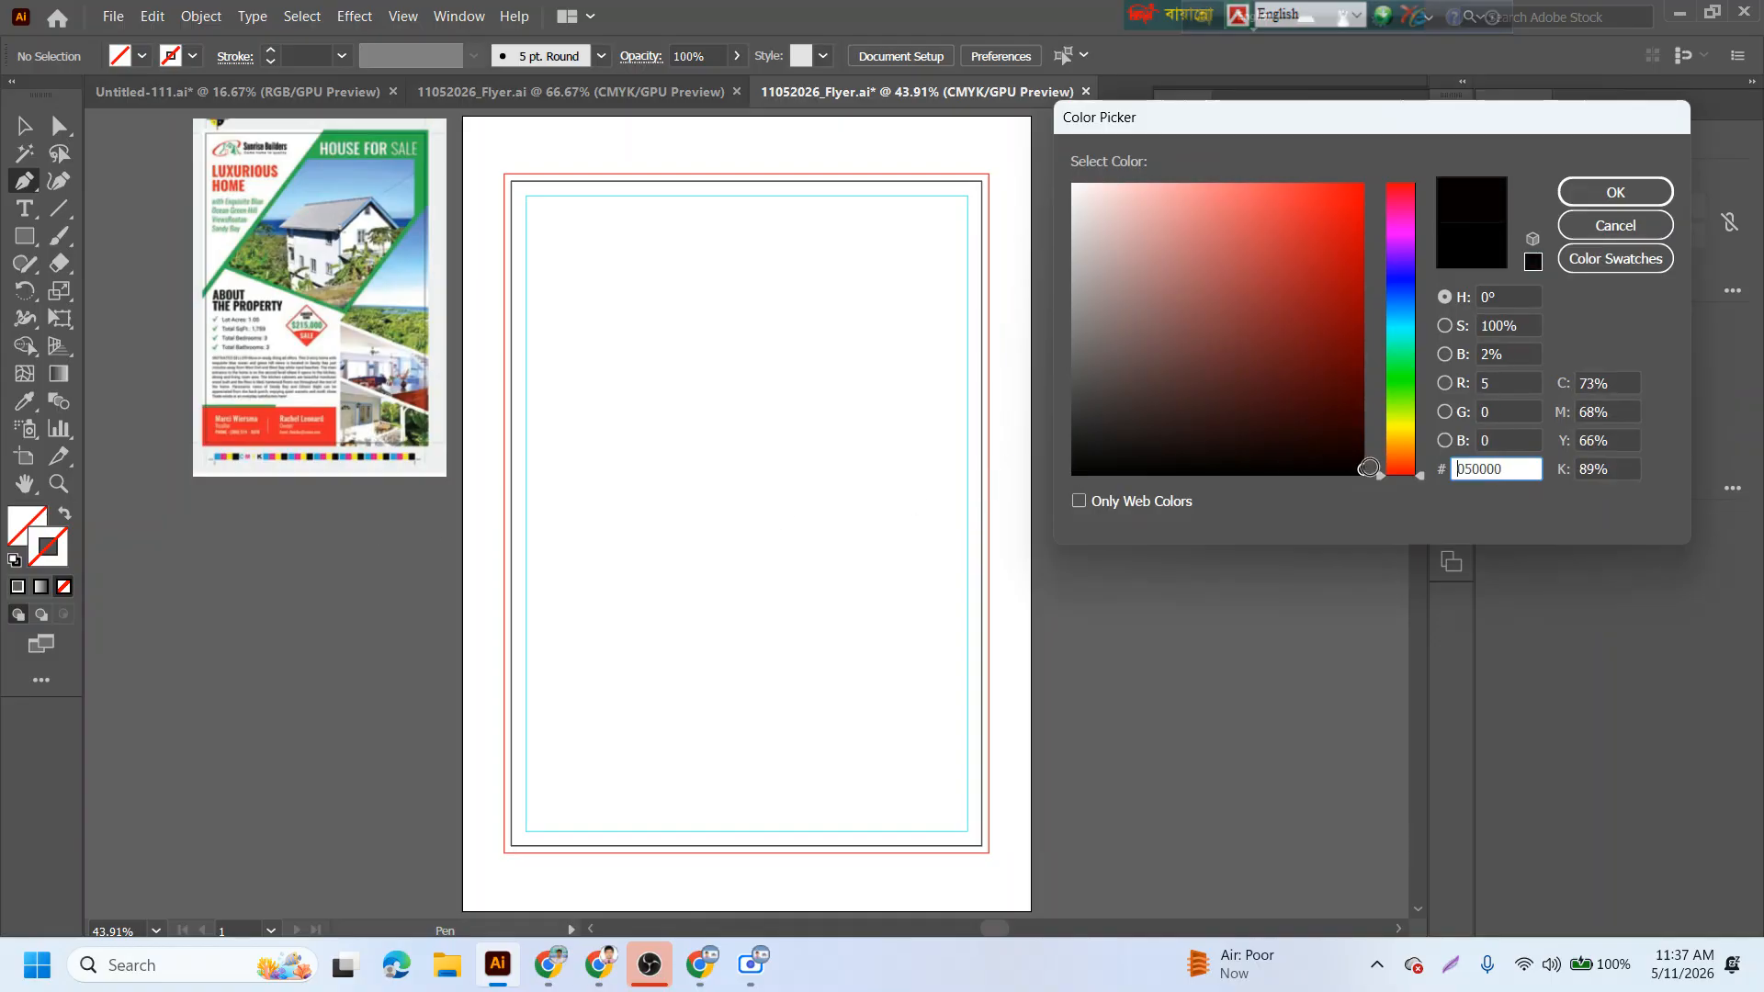
click(1615, 192)
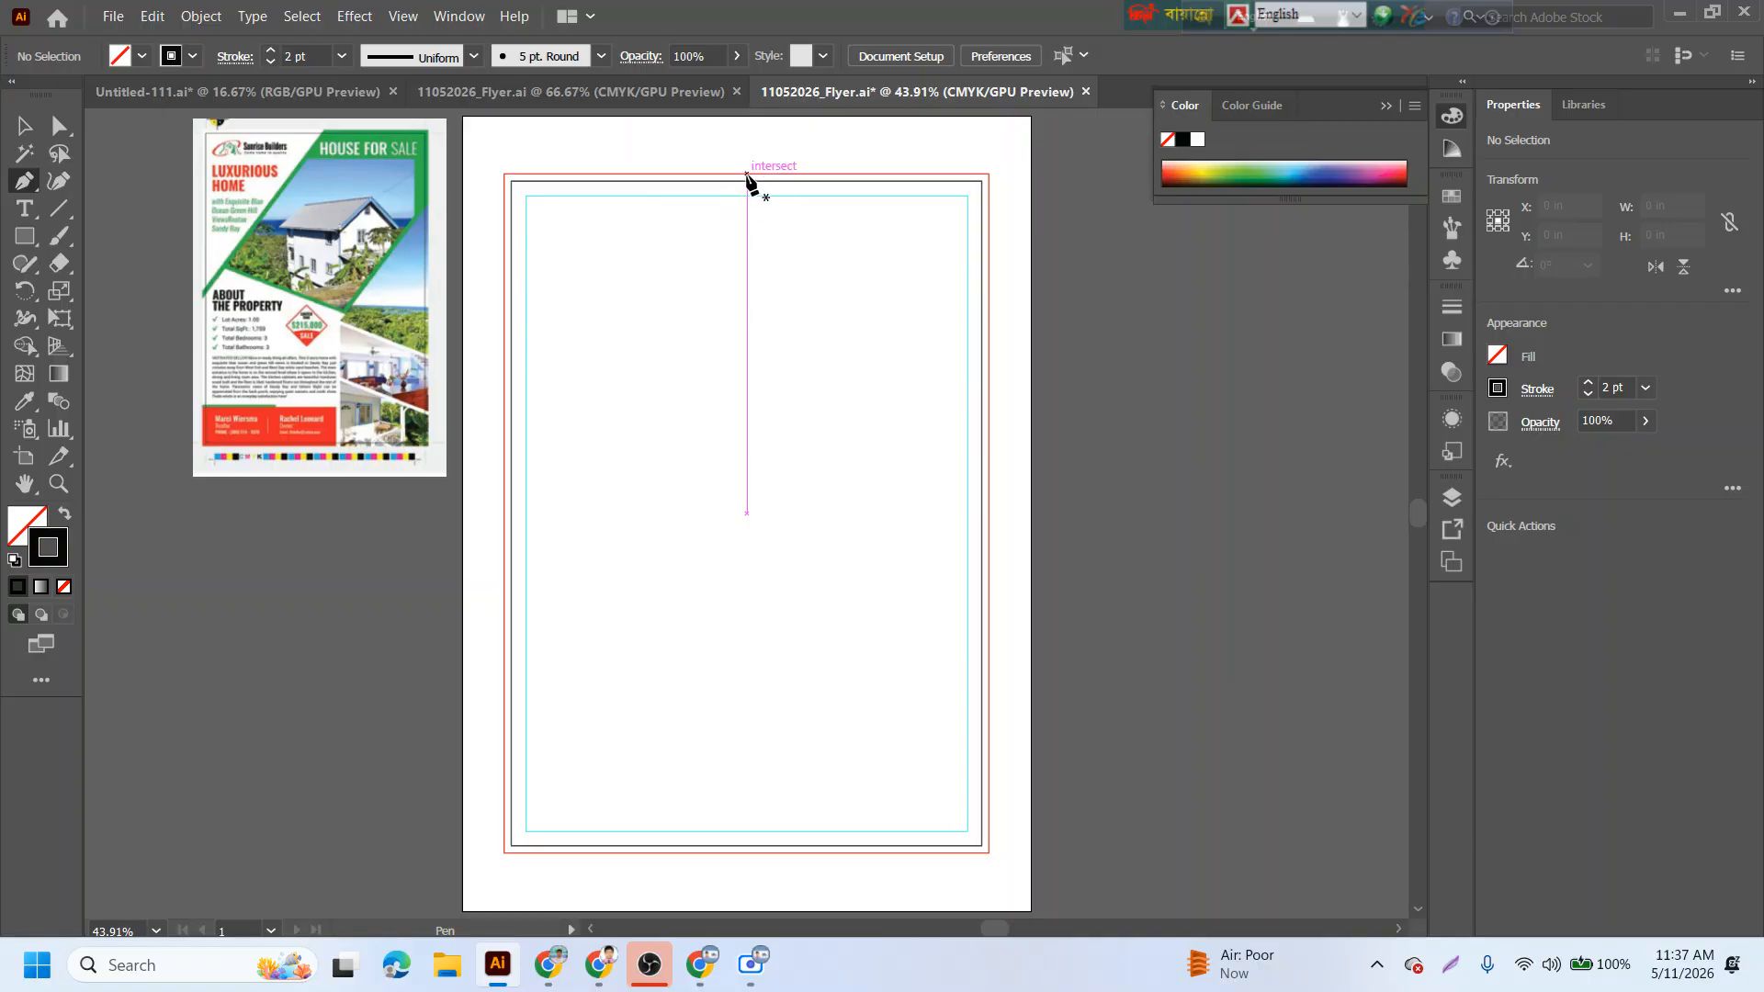
click(746, 174)
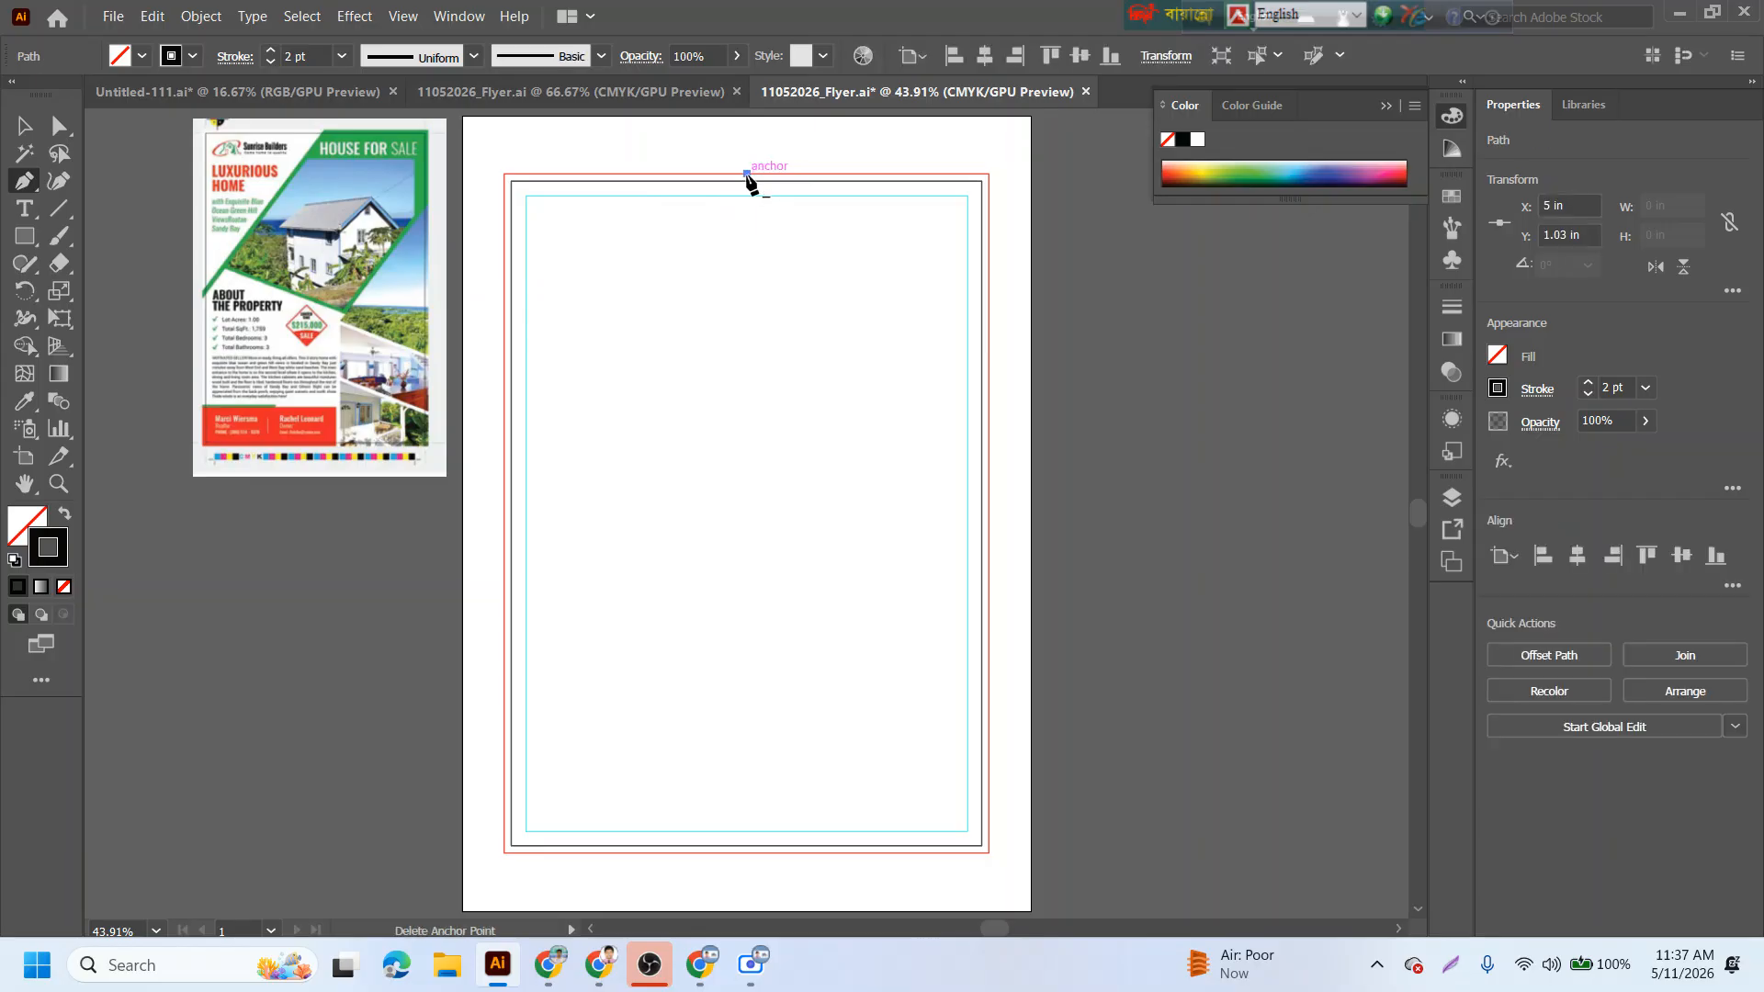
click(506, 451)
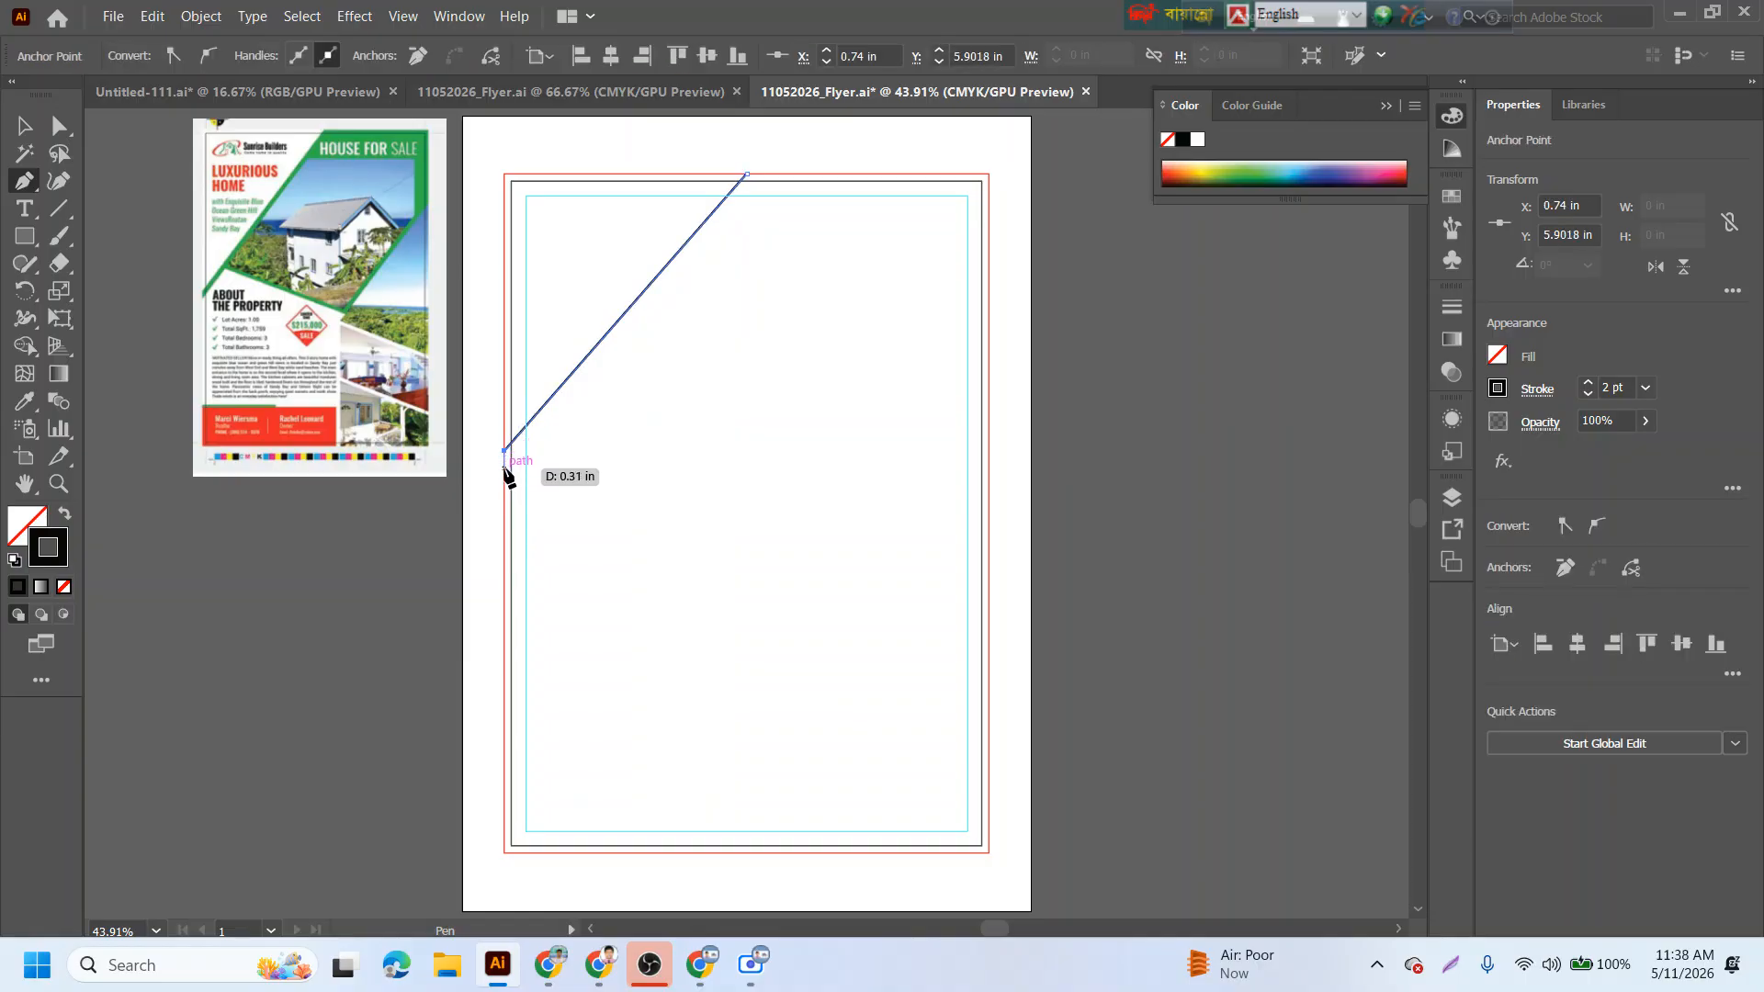
click(504, 467)
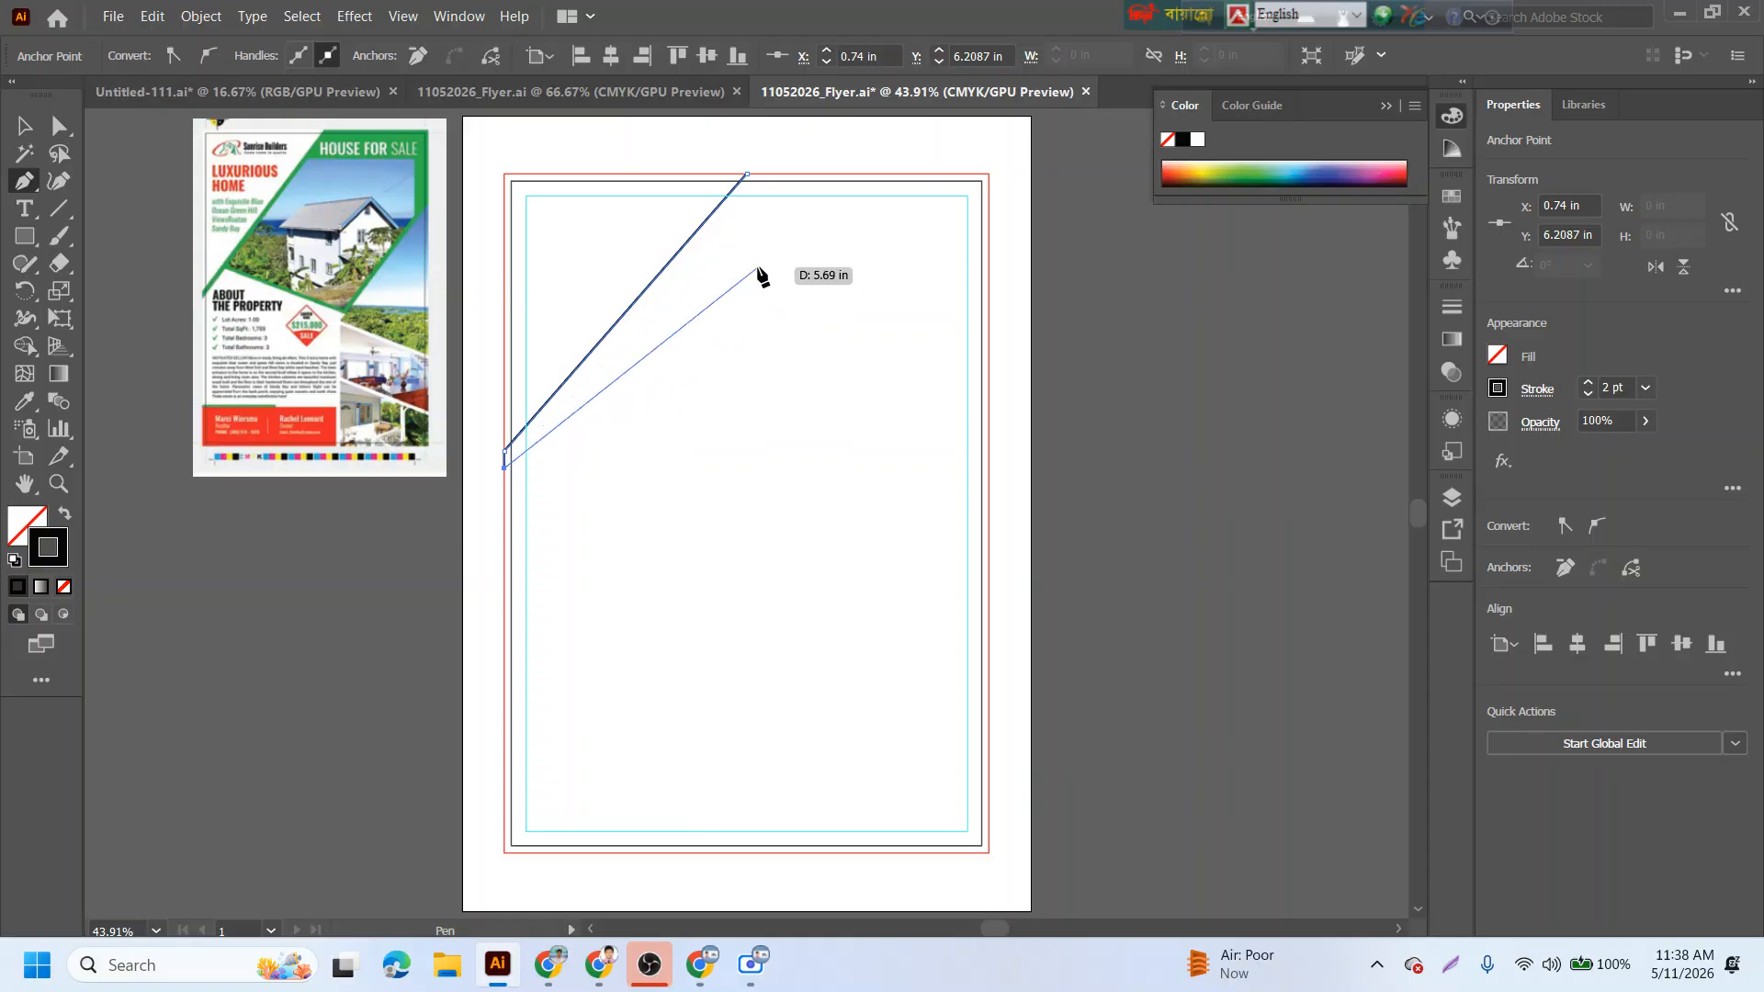
key(ctrl)
key(ctrl+z)
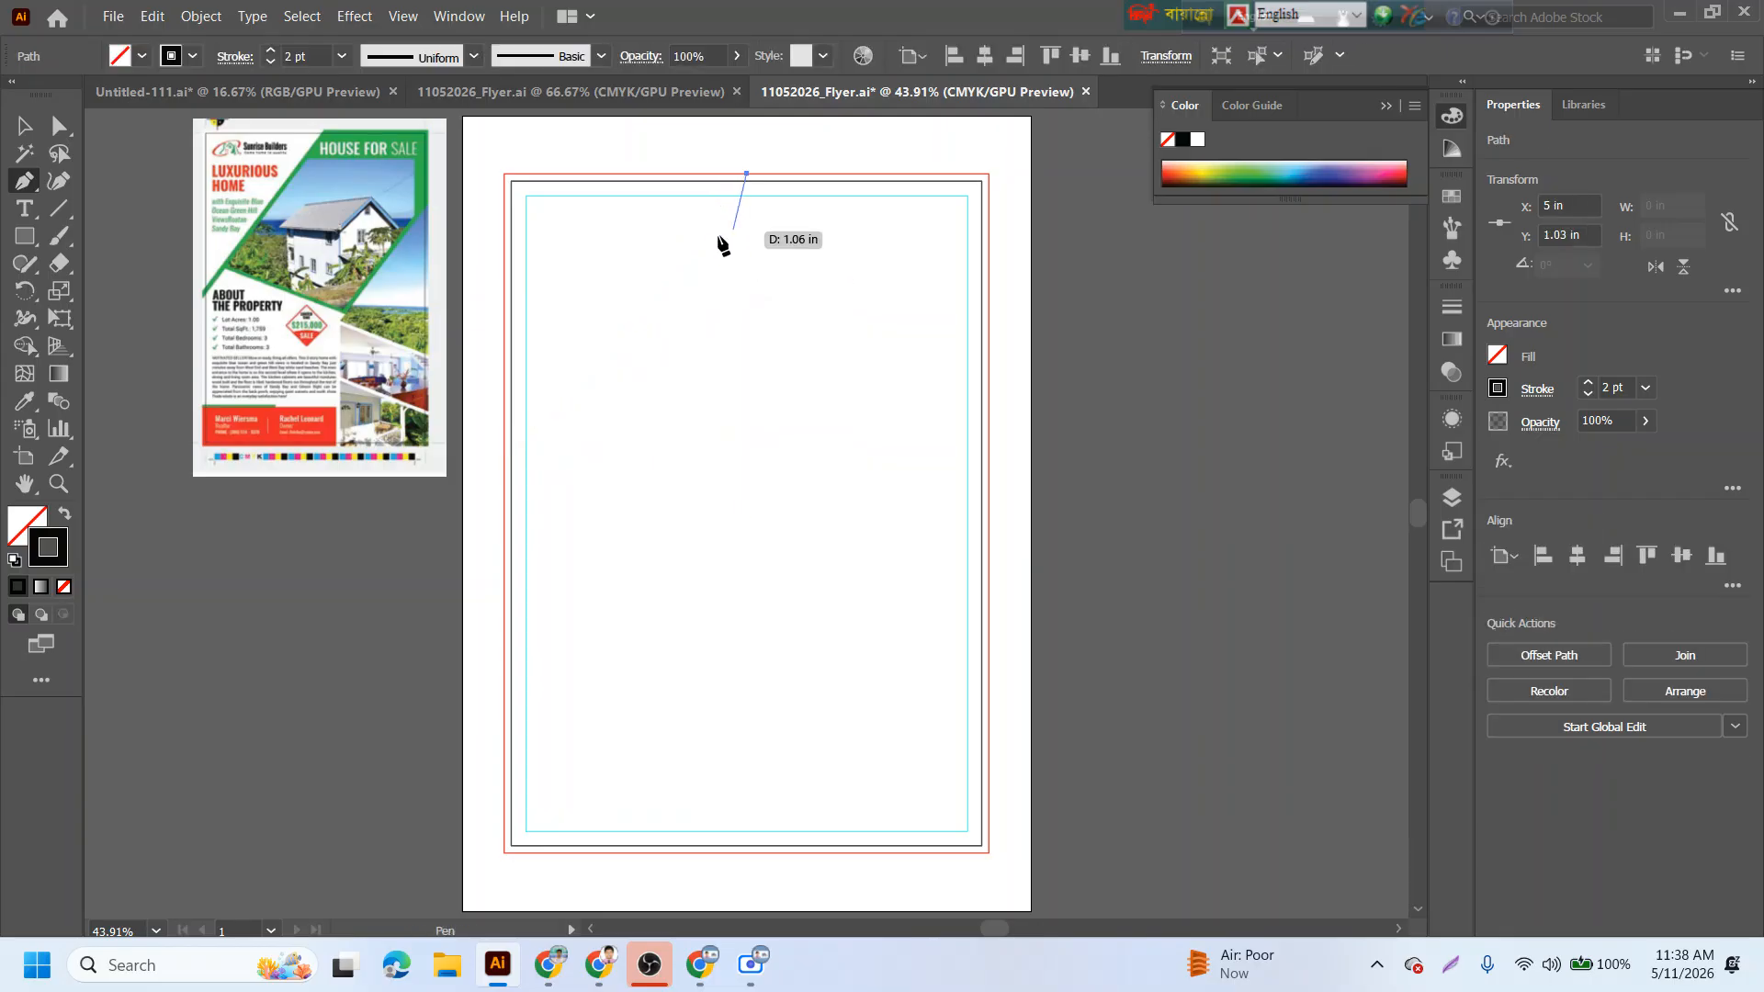
- Complete the closed outer photo-frame path through the left bleed edge, about (1.64, 4.59), (5.52, 6.36) and (9.29, 2.60) in, and the upper-right bleed corner
click(501, 420)
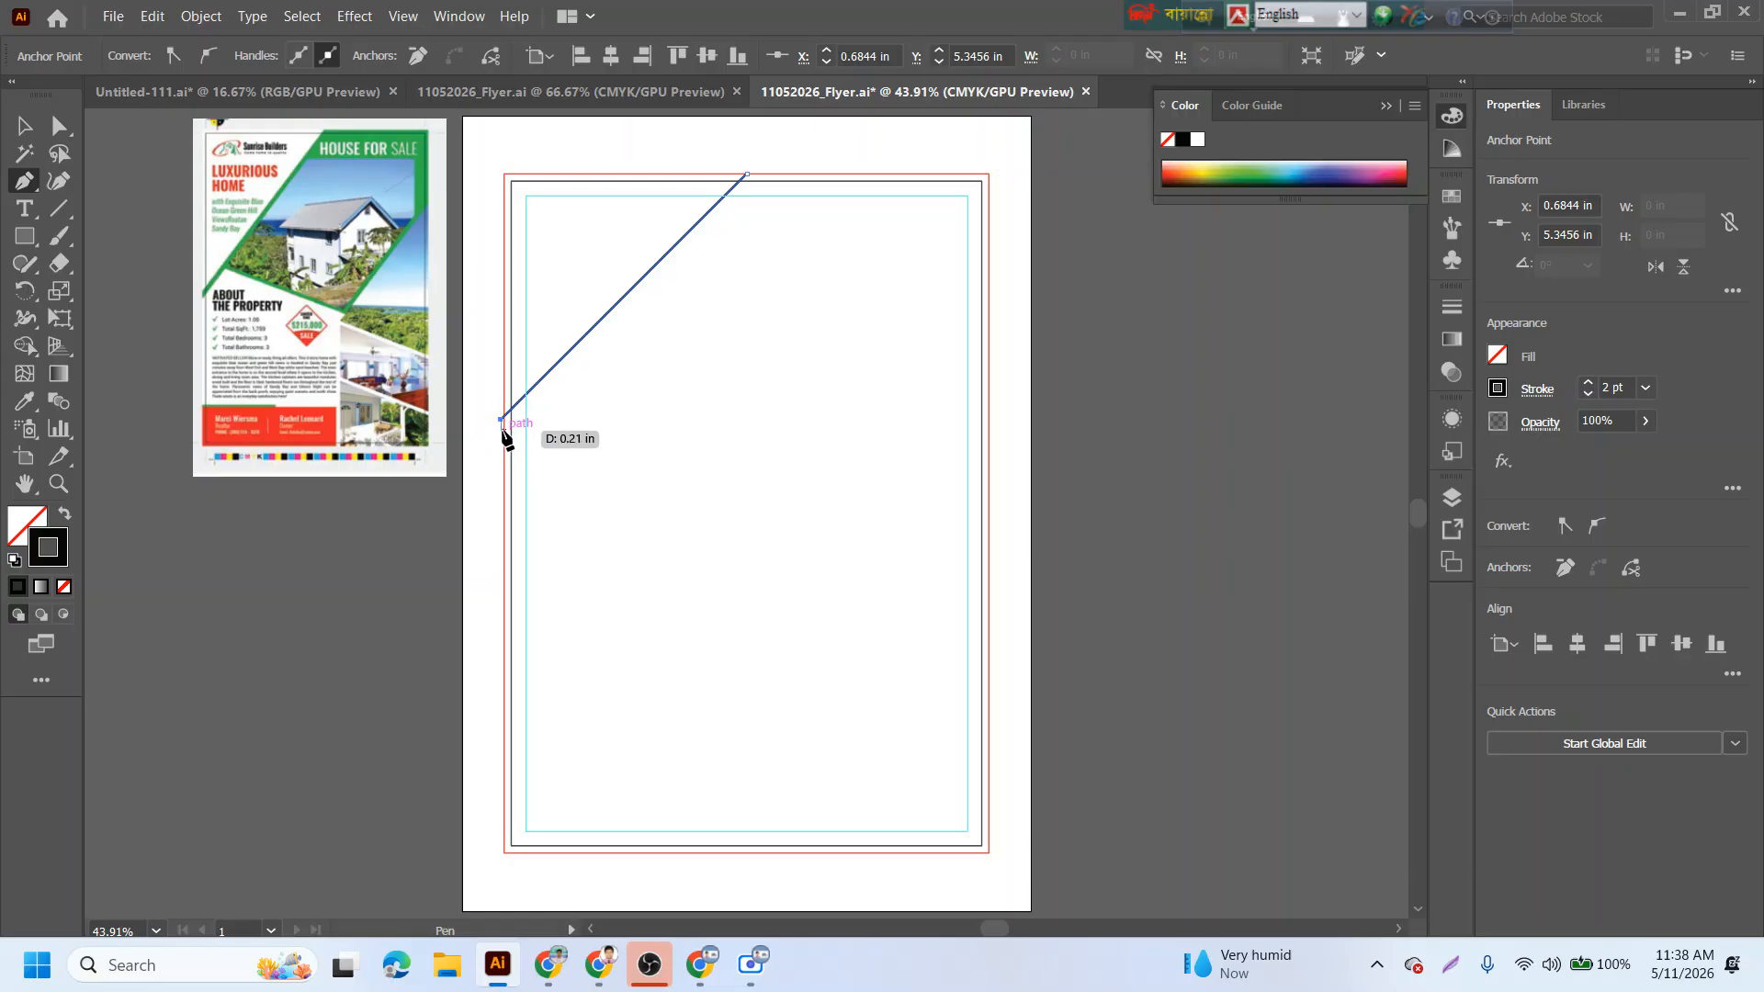
click(502, 428)
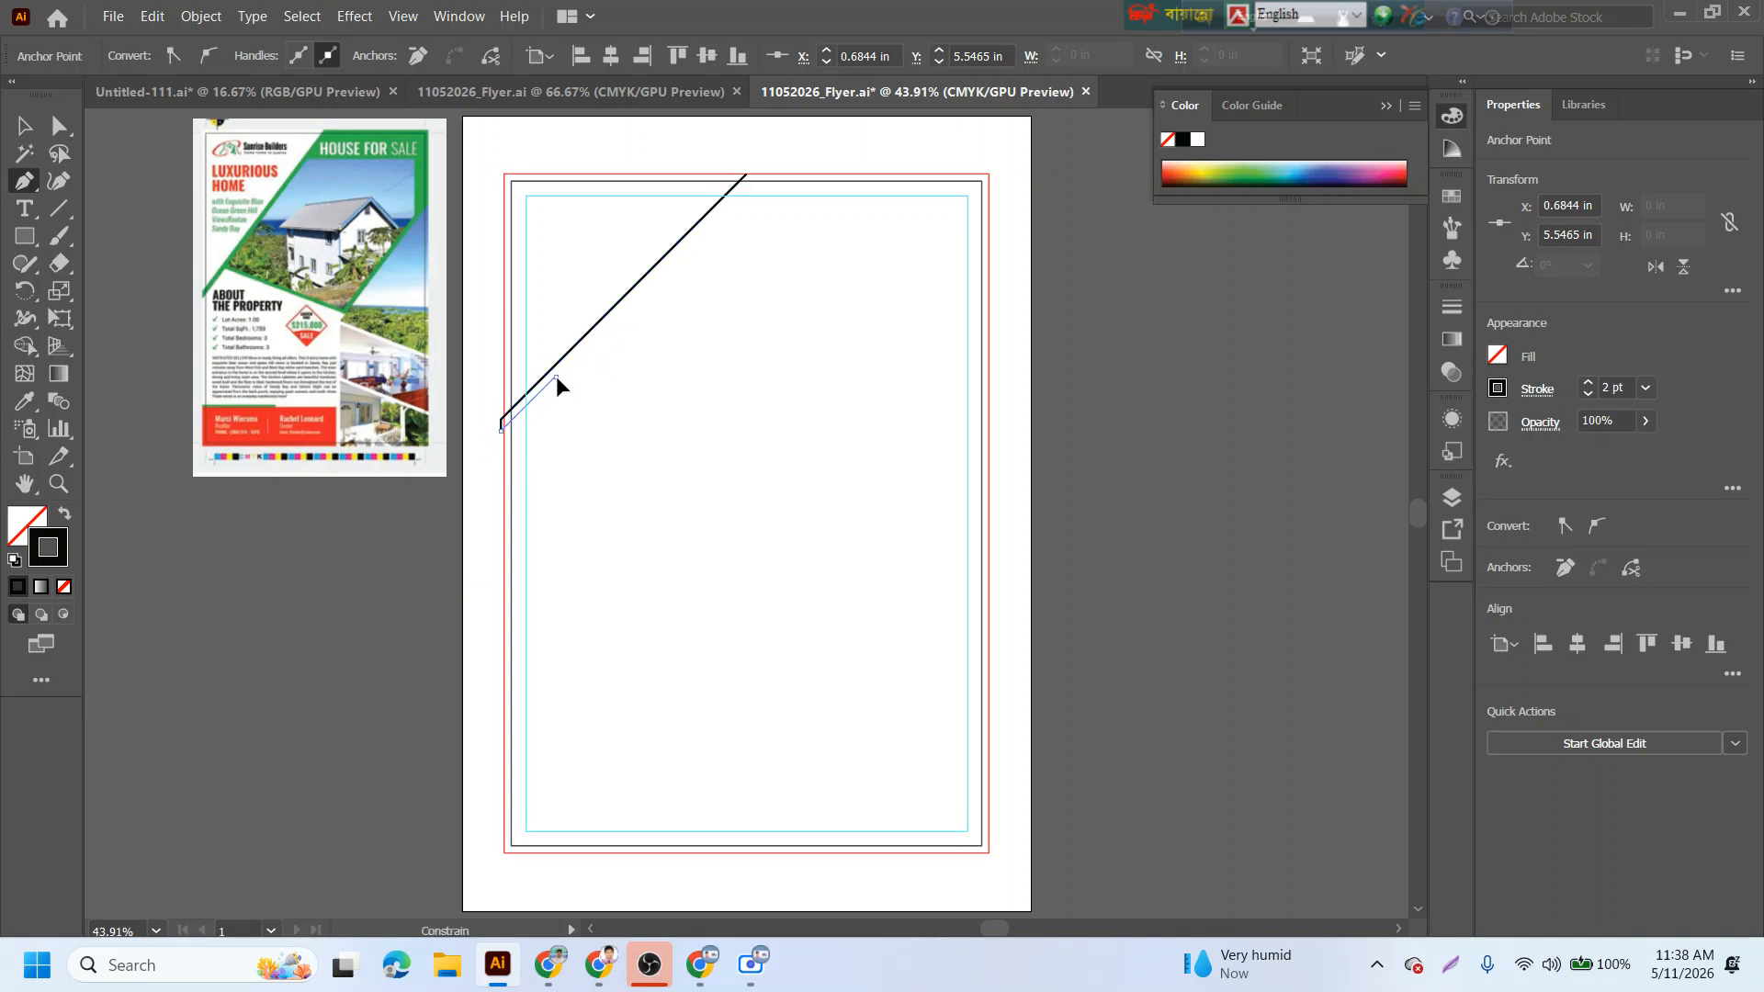
click(554, 376)
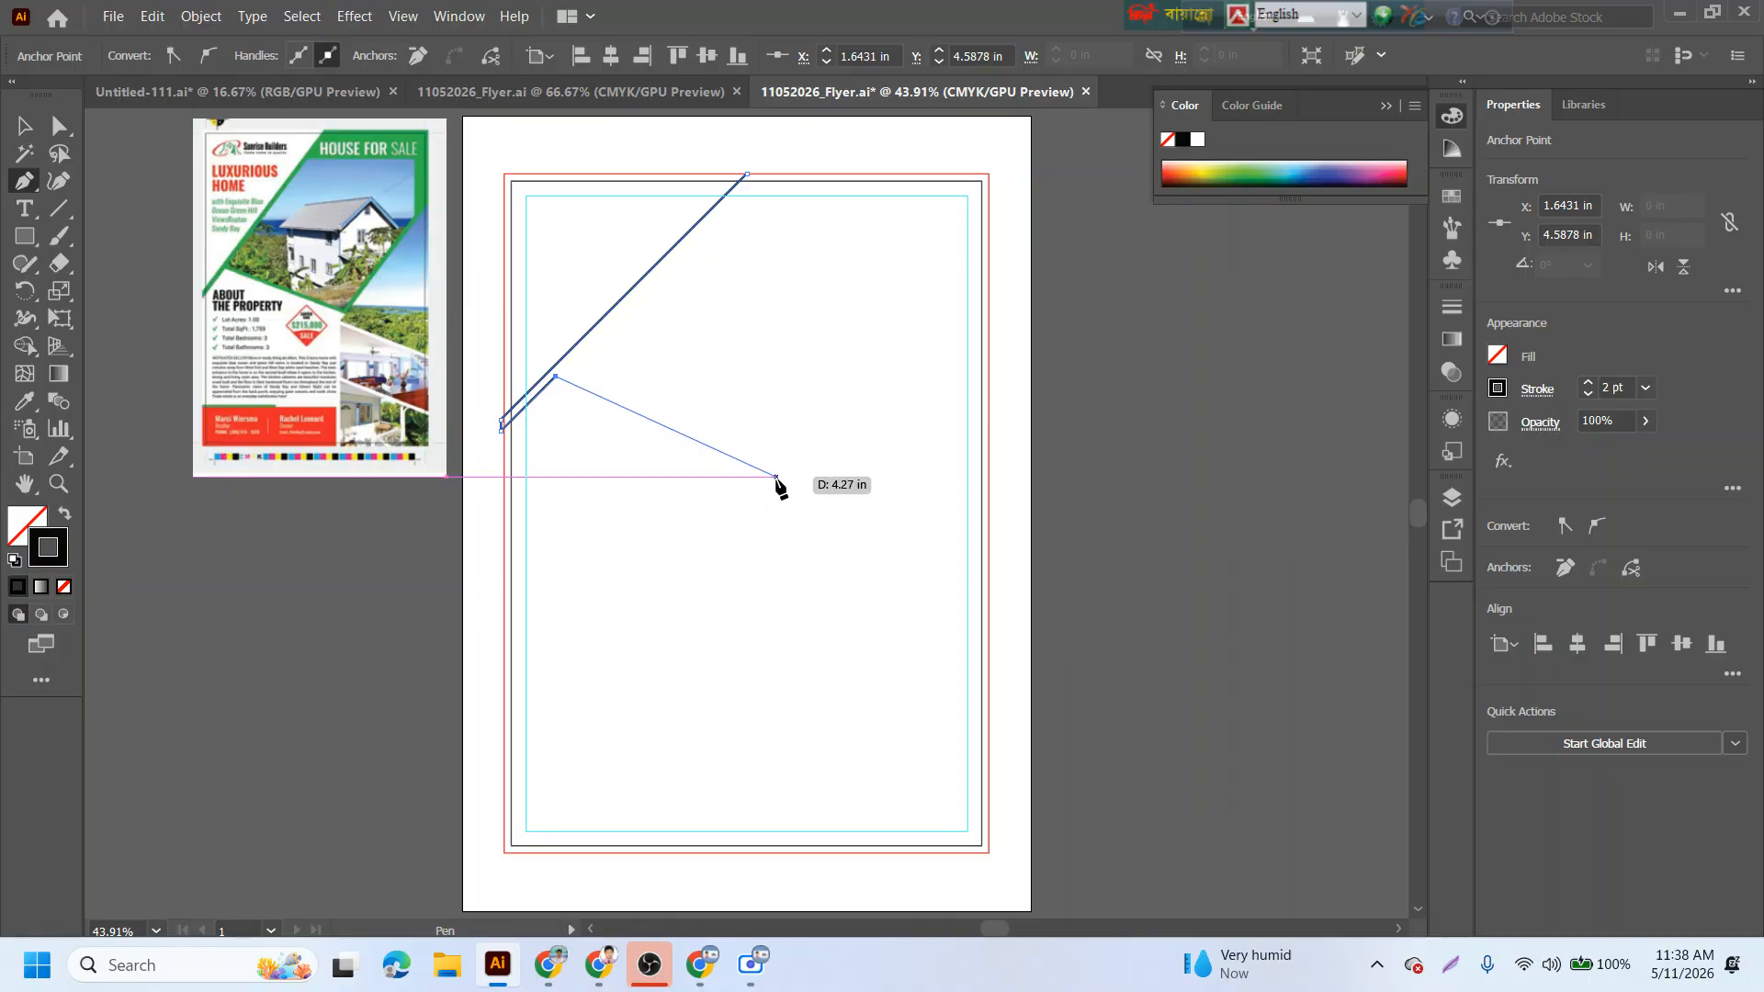
click(776, 477)
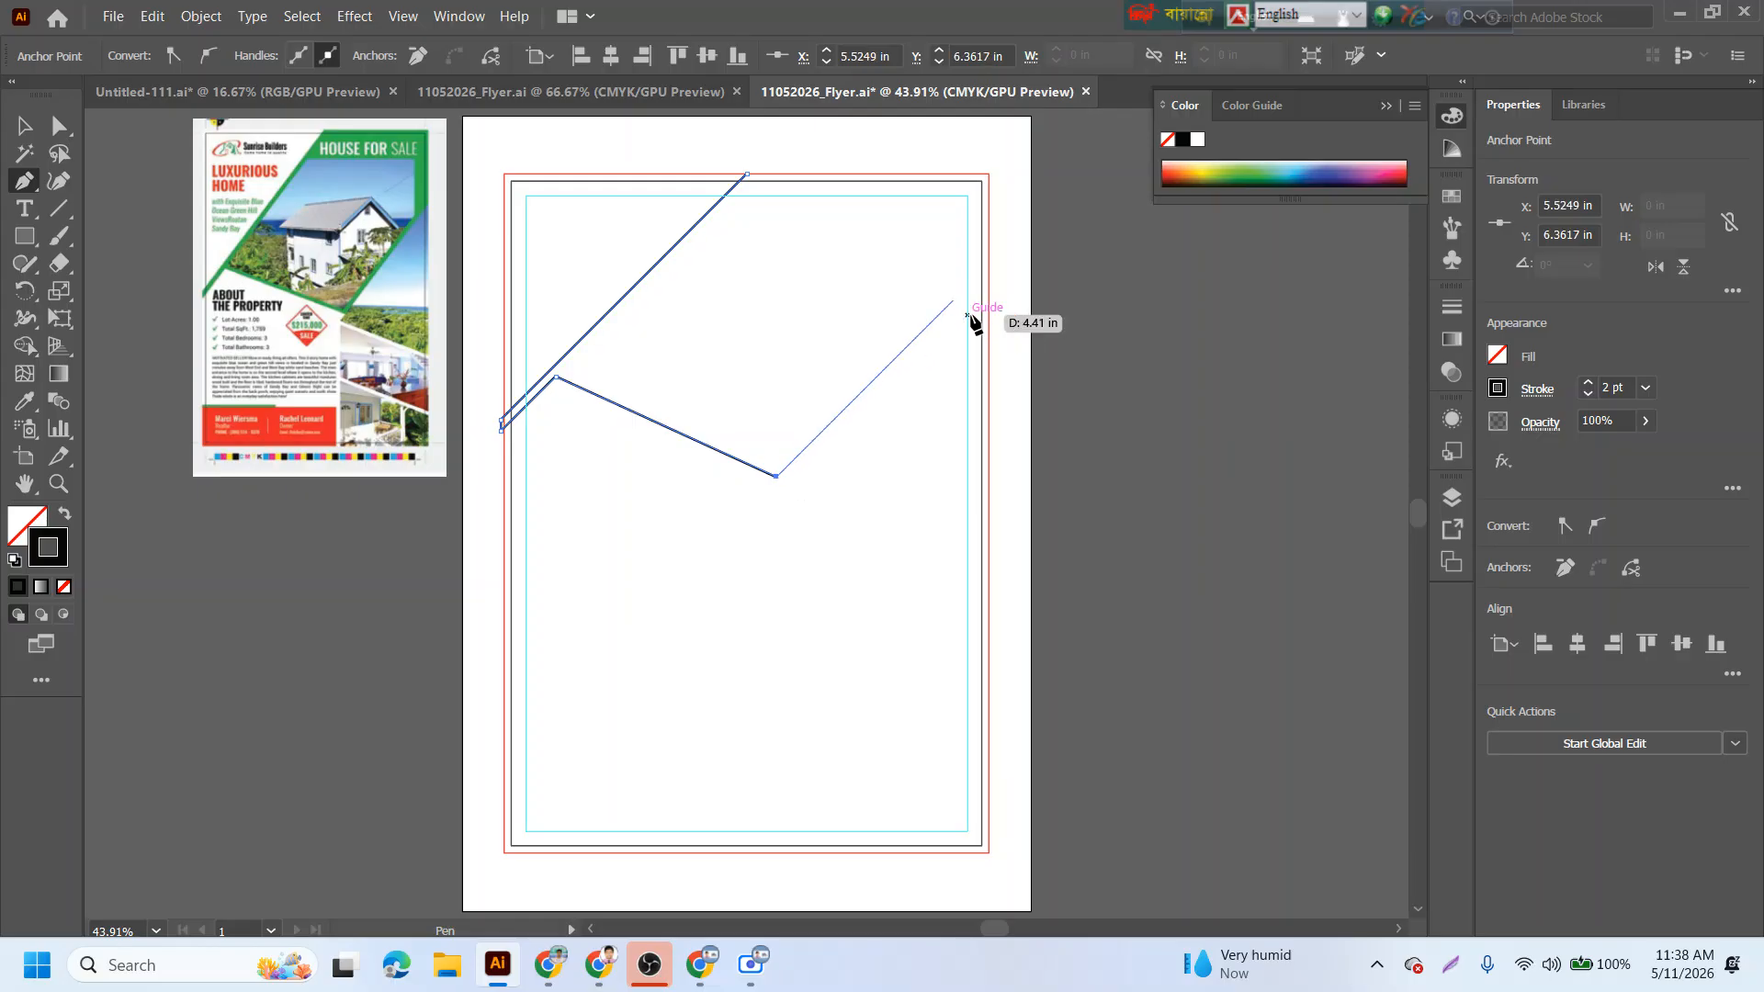
click(991, 264)
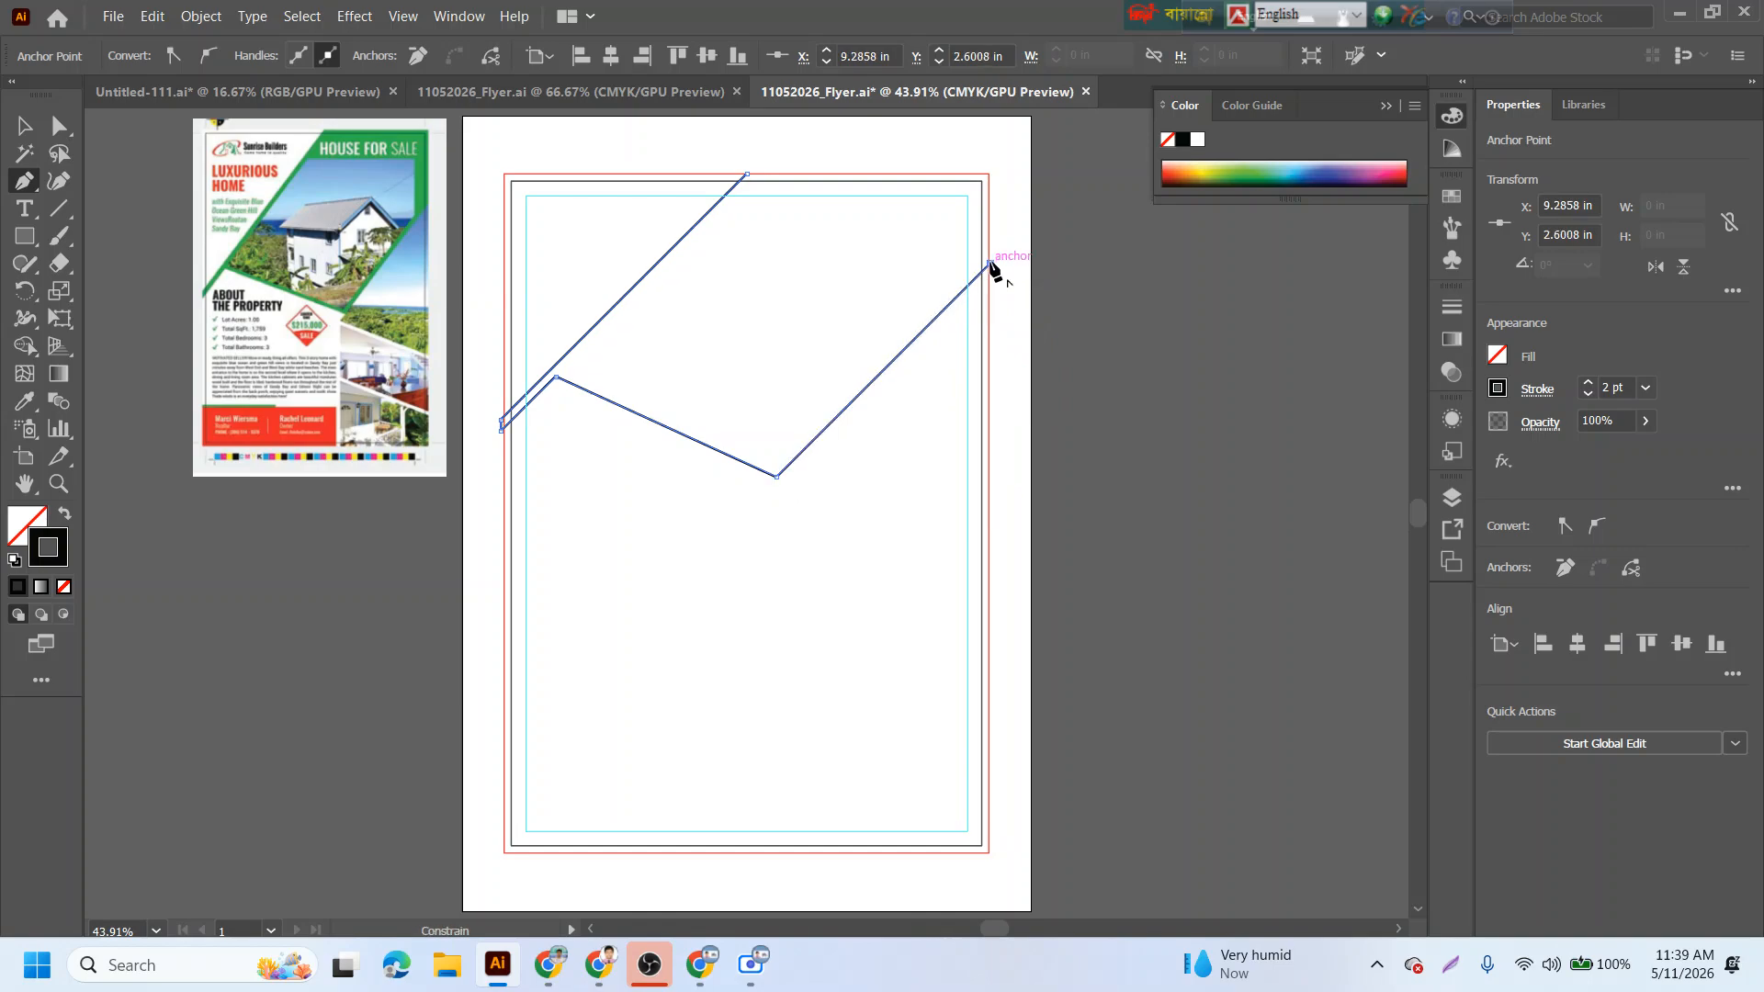
click(988, 173)
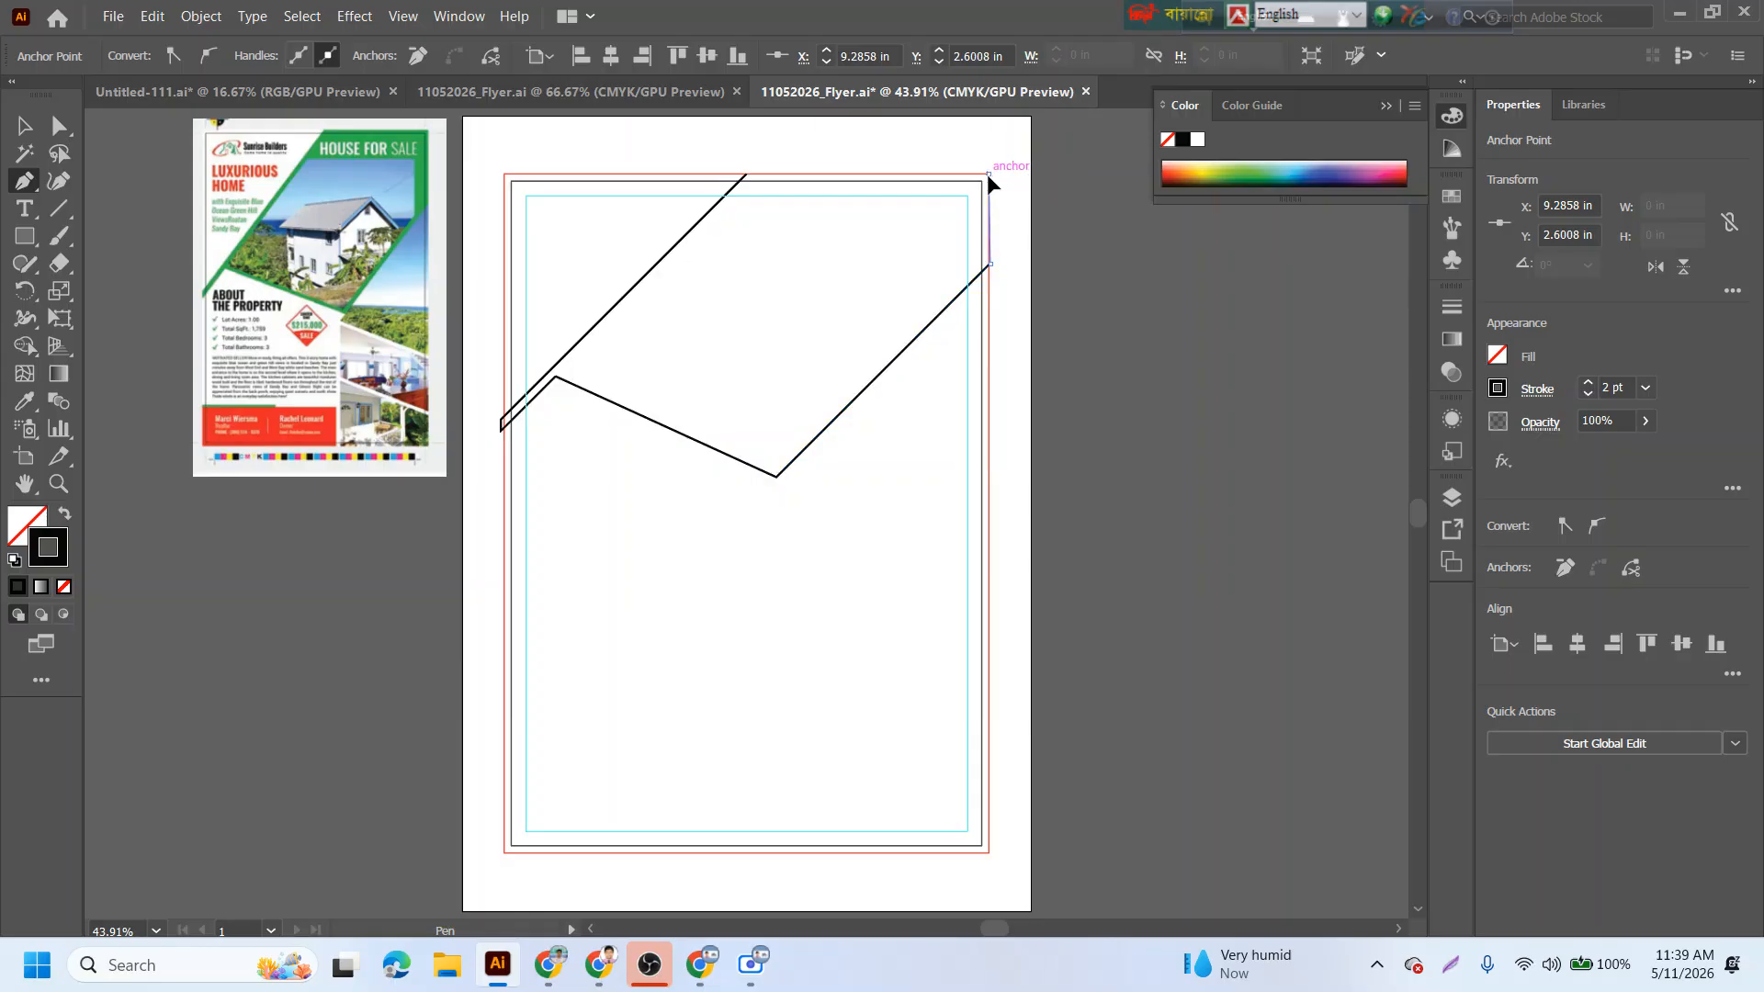
click(746, 175)
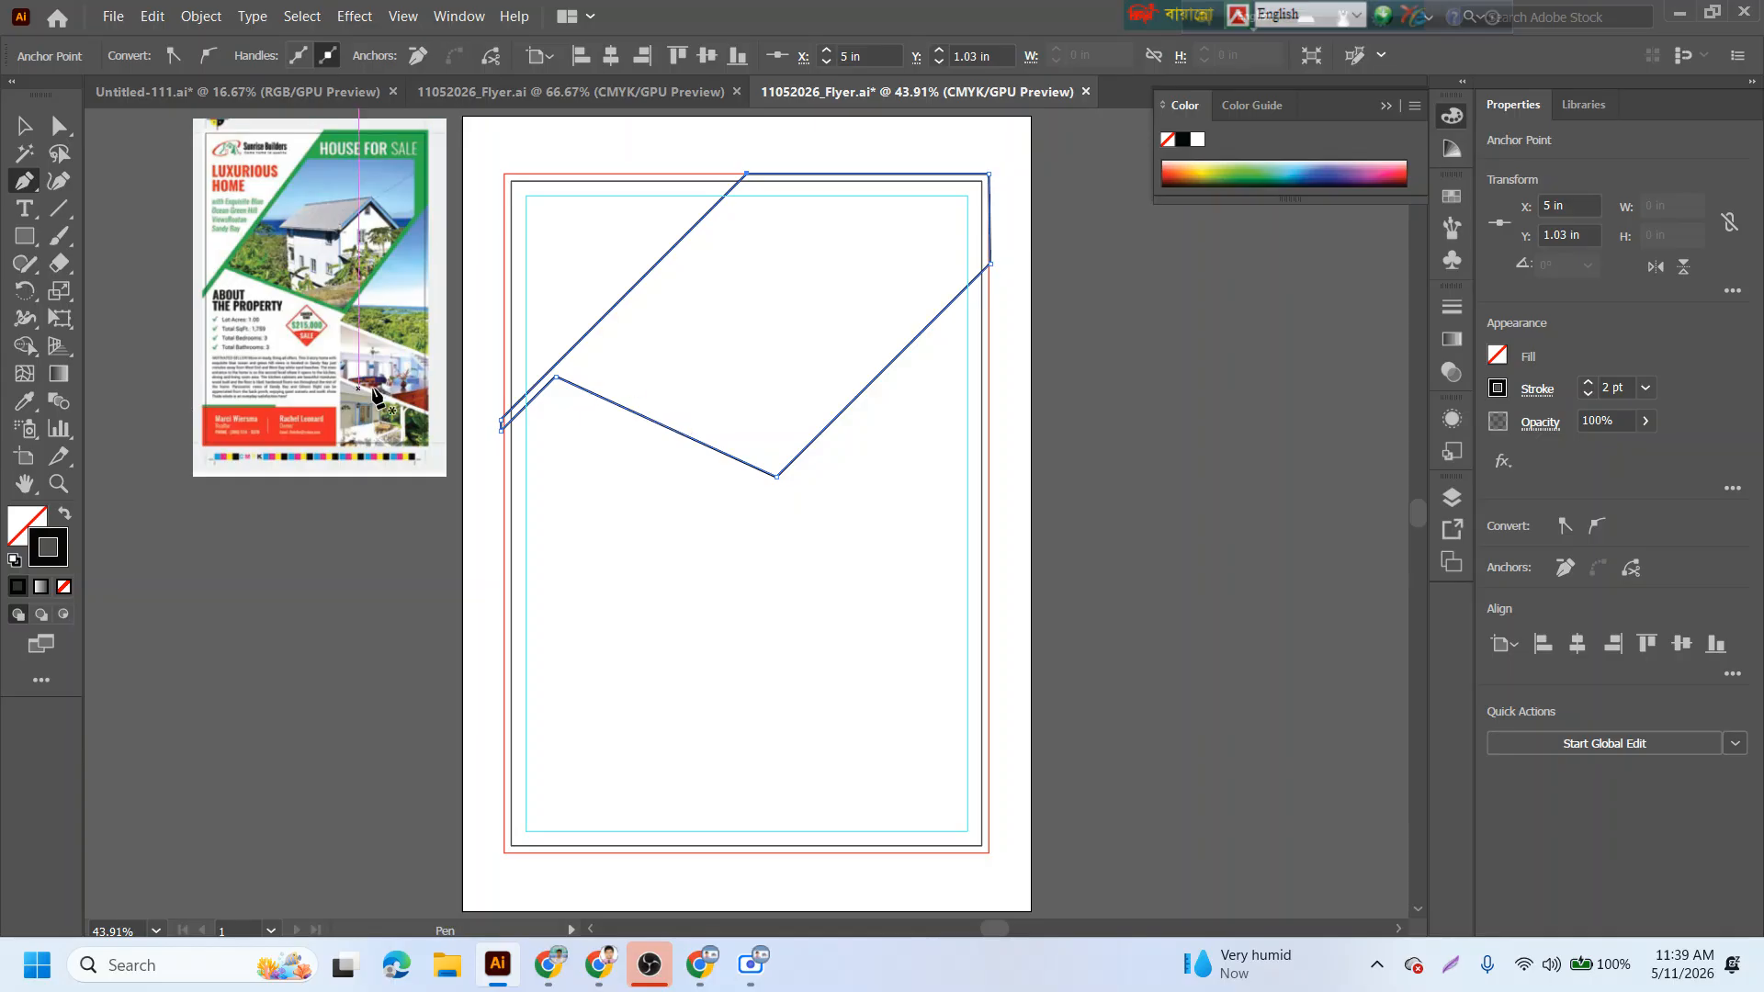
- Draw a closed five-sided inner outline parallel to the photo frame, from about (1.81, 4.48) through (4.76, 1.53), (8.89, 1.53) and (8.89, 2.78) in
click(565, 373)
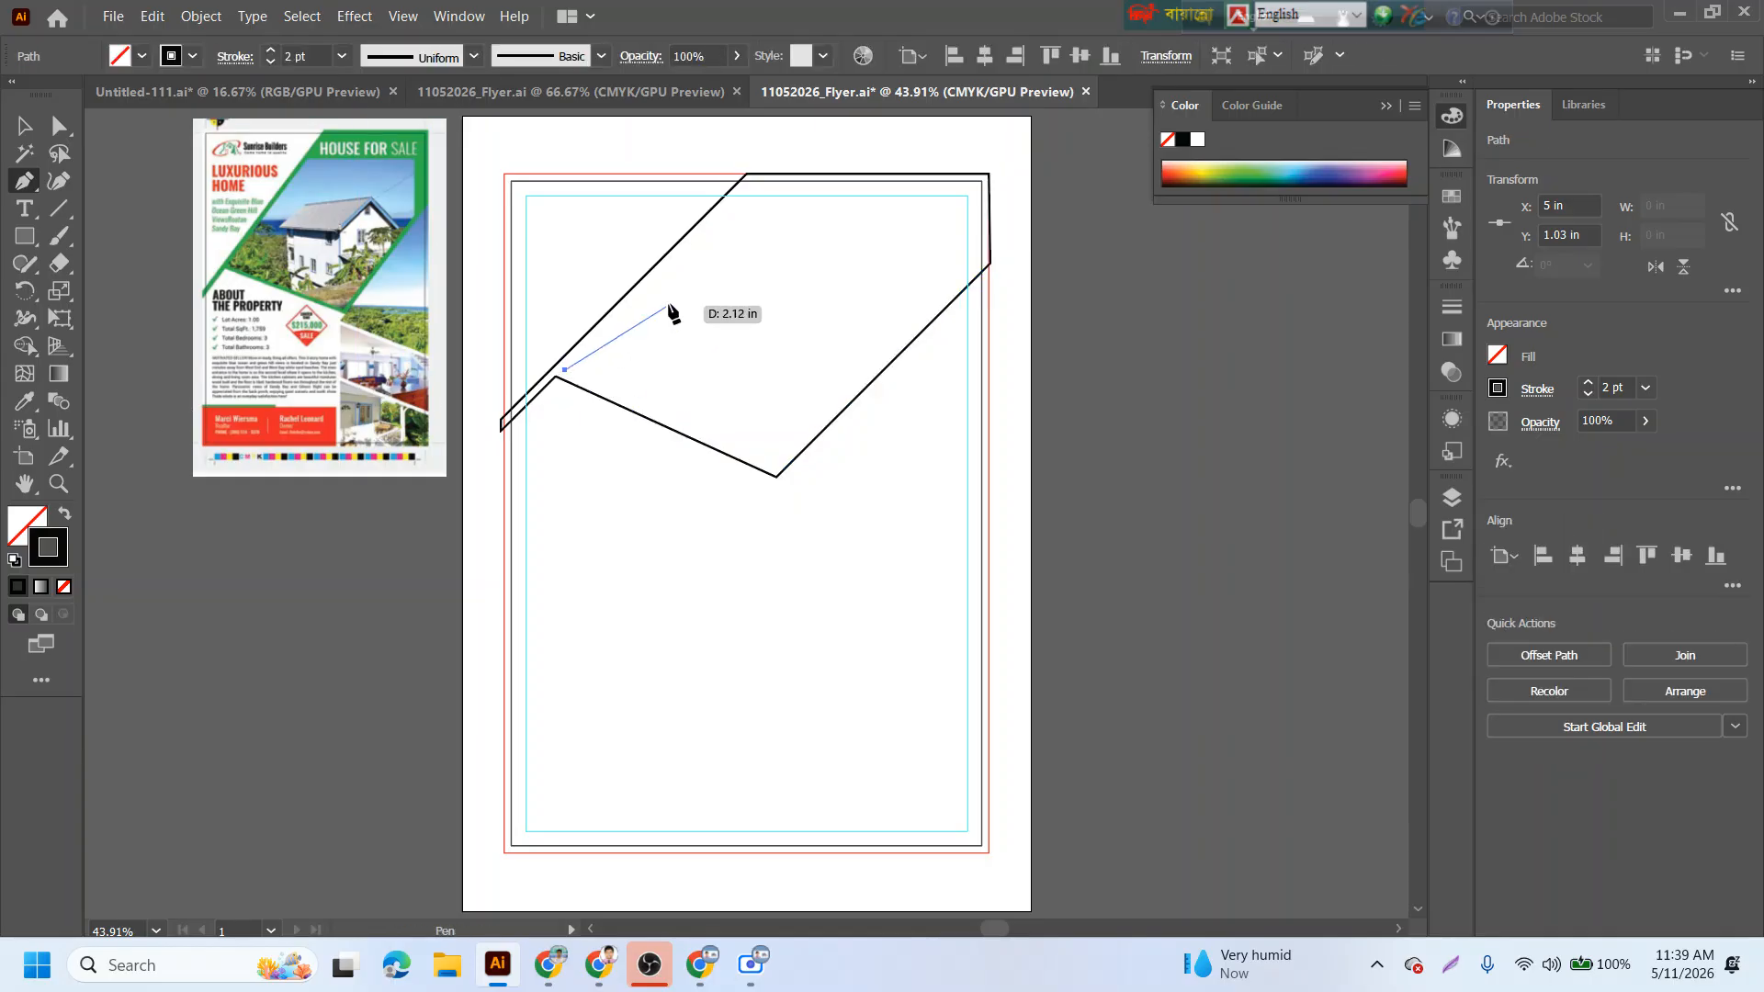
click(732, 202)
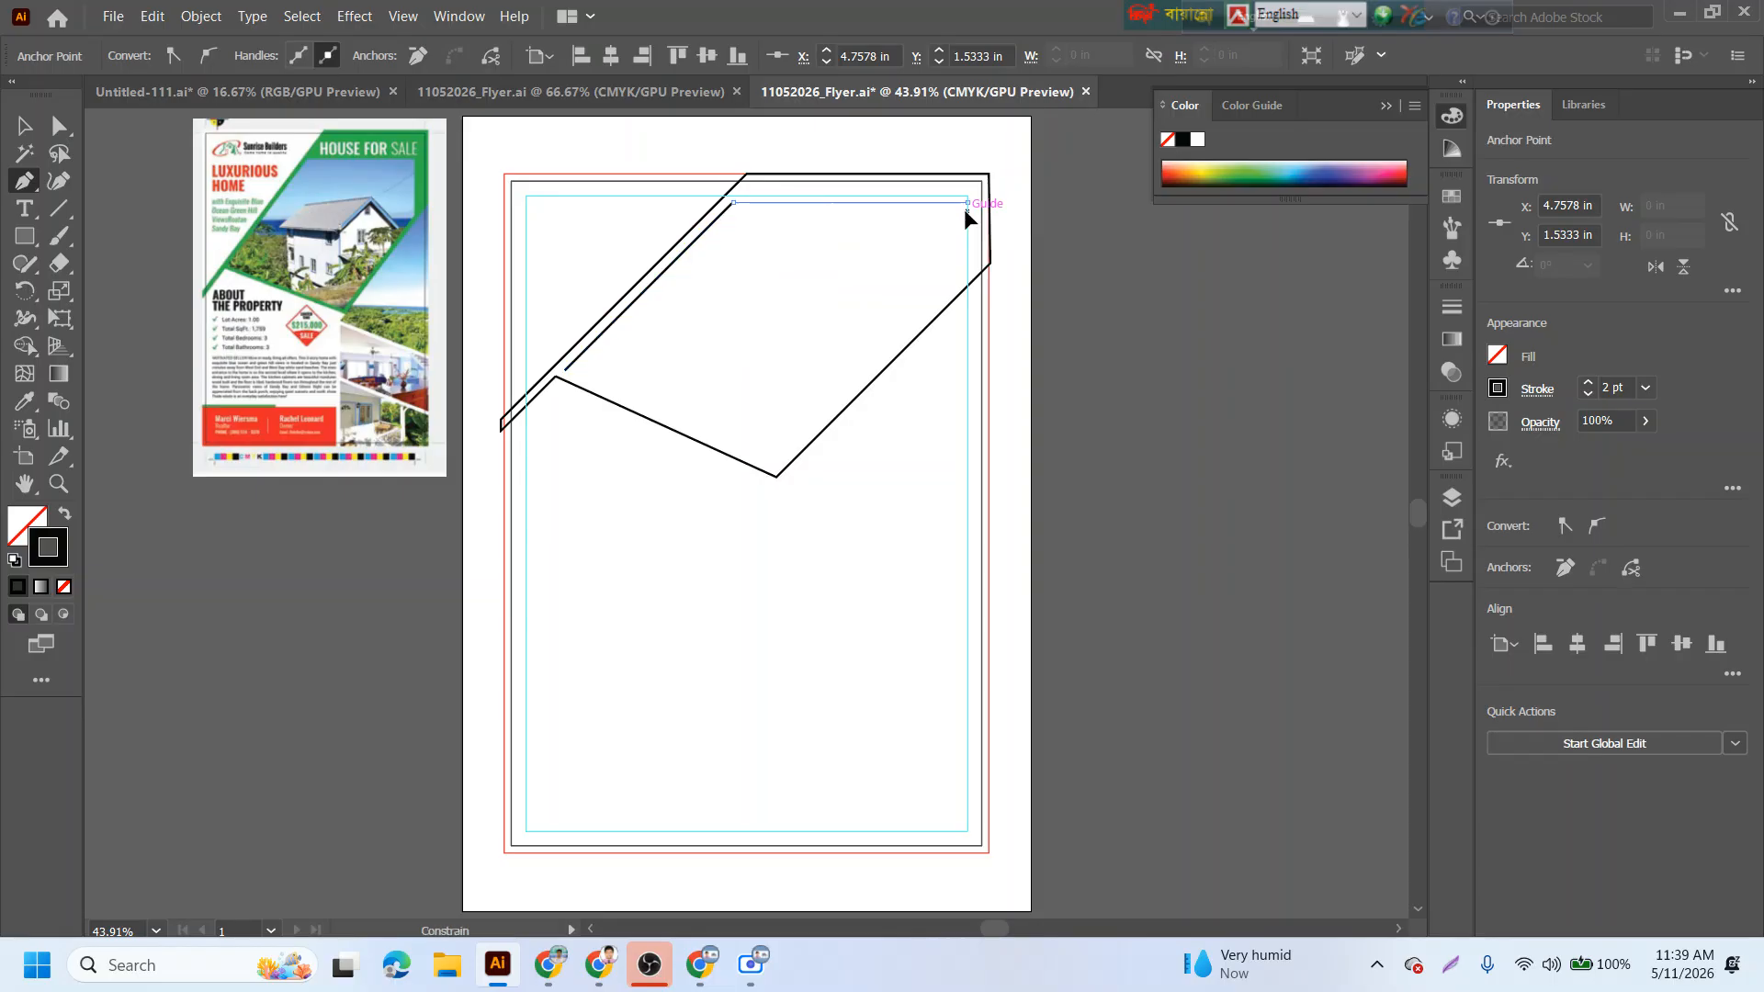
click(966, 202)
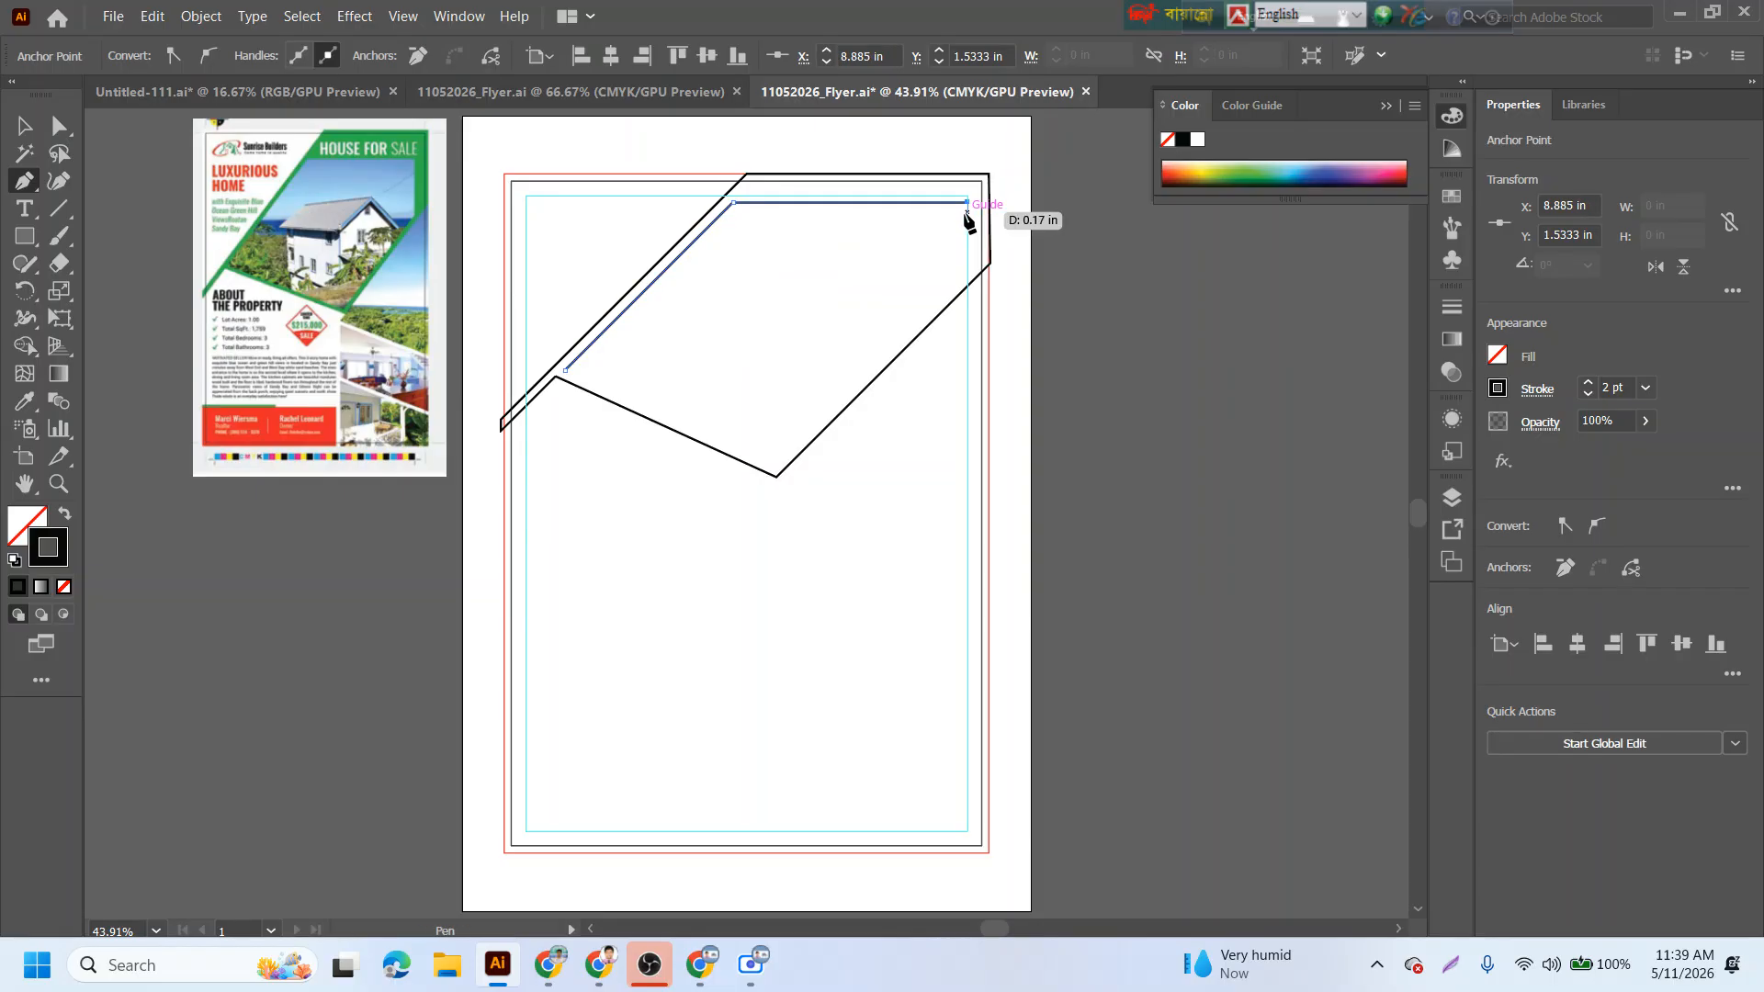
click(967, 273)
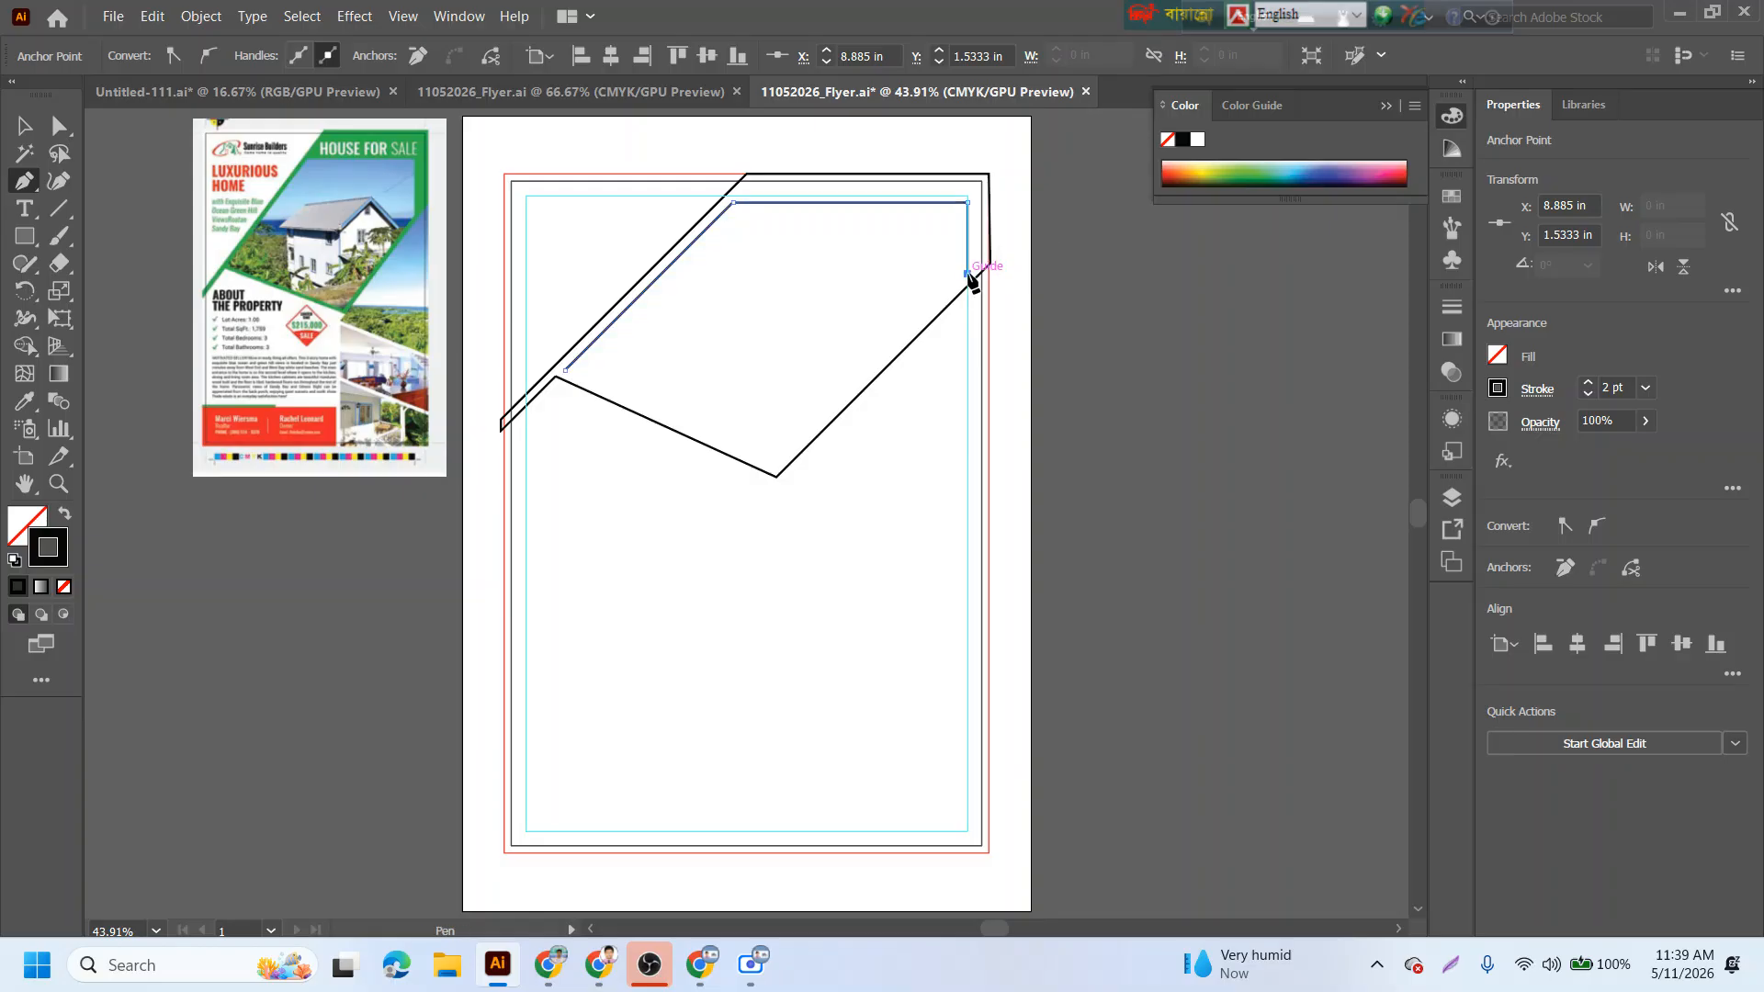
click(778, 465)
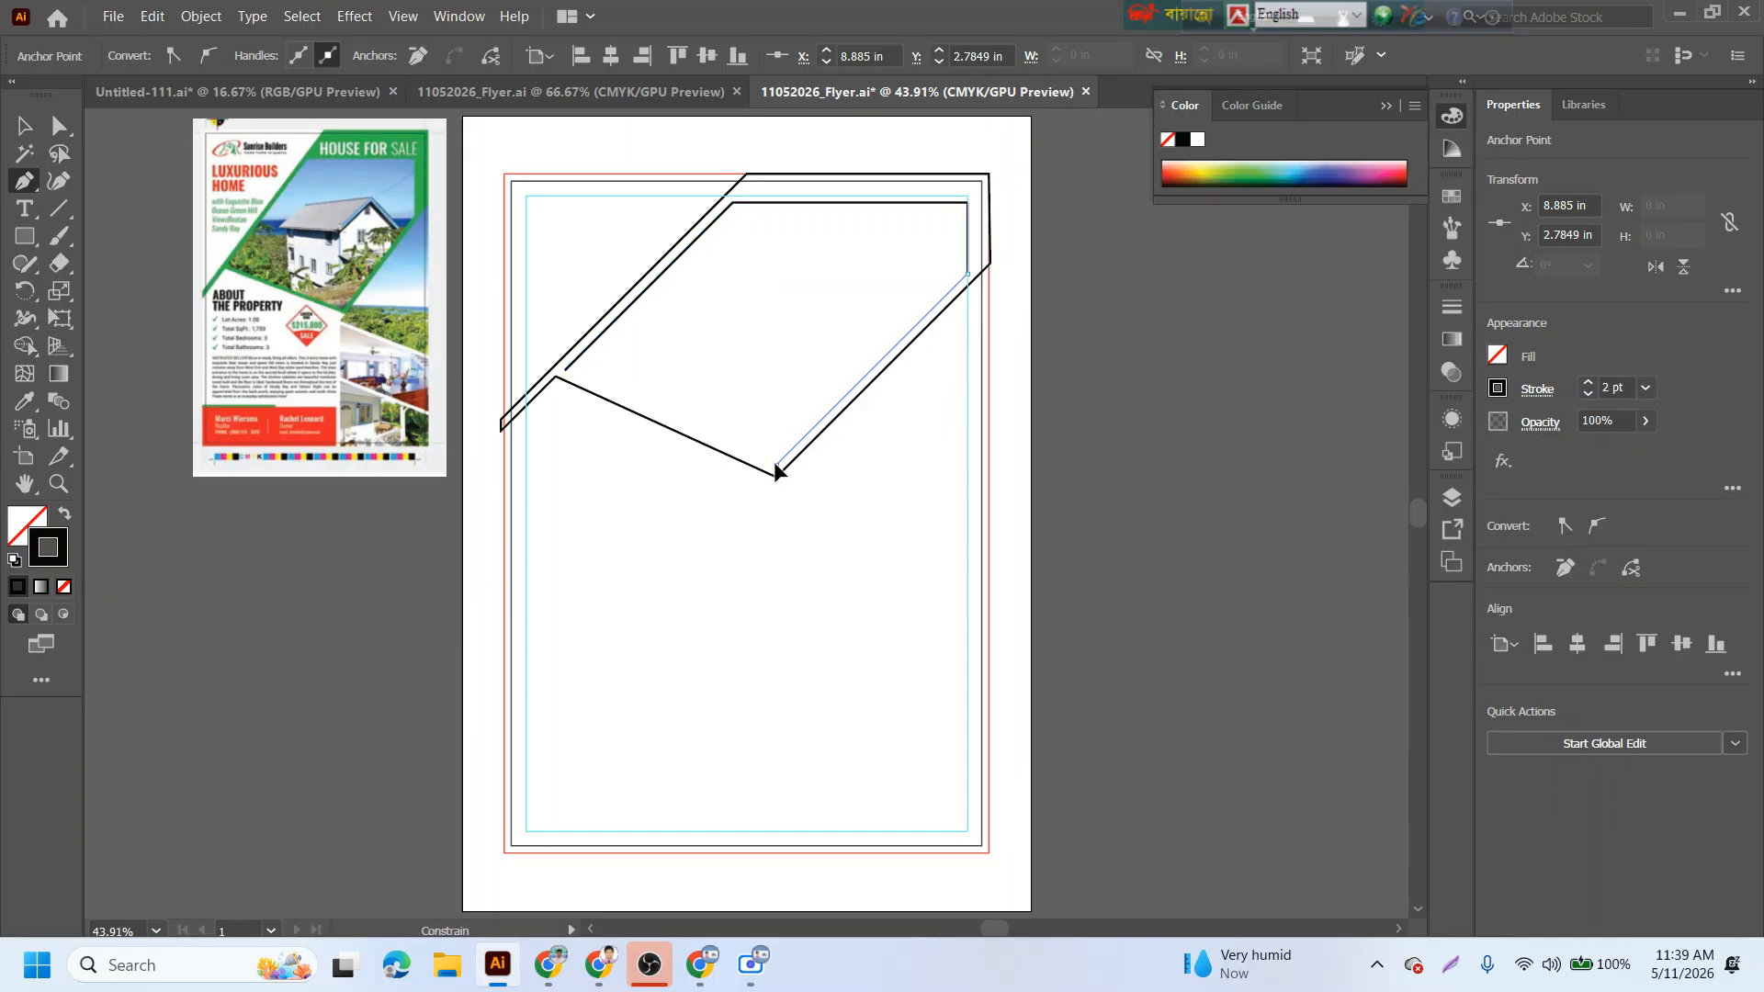
click(567, 372)
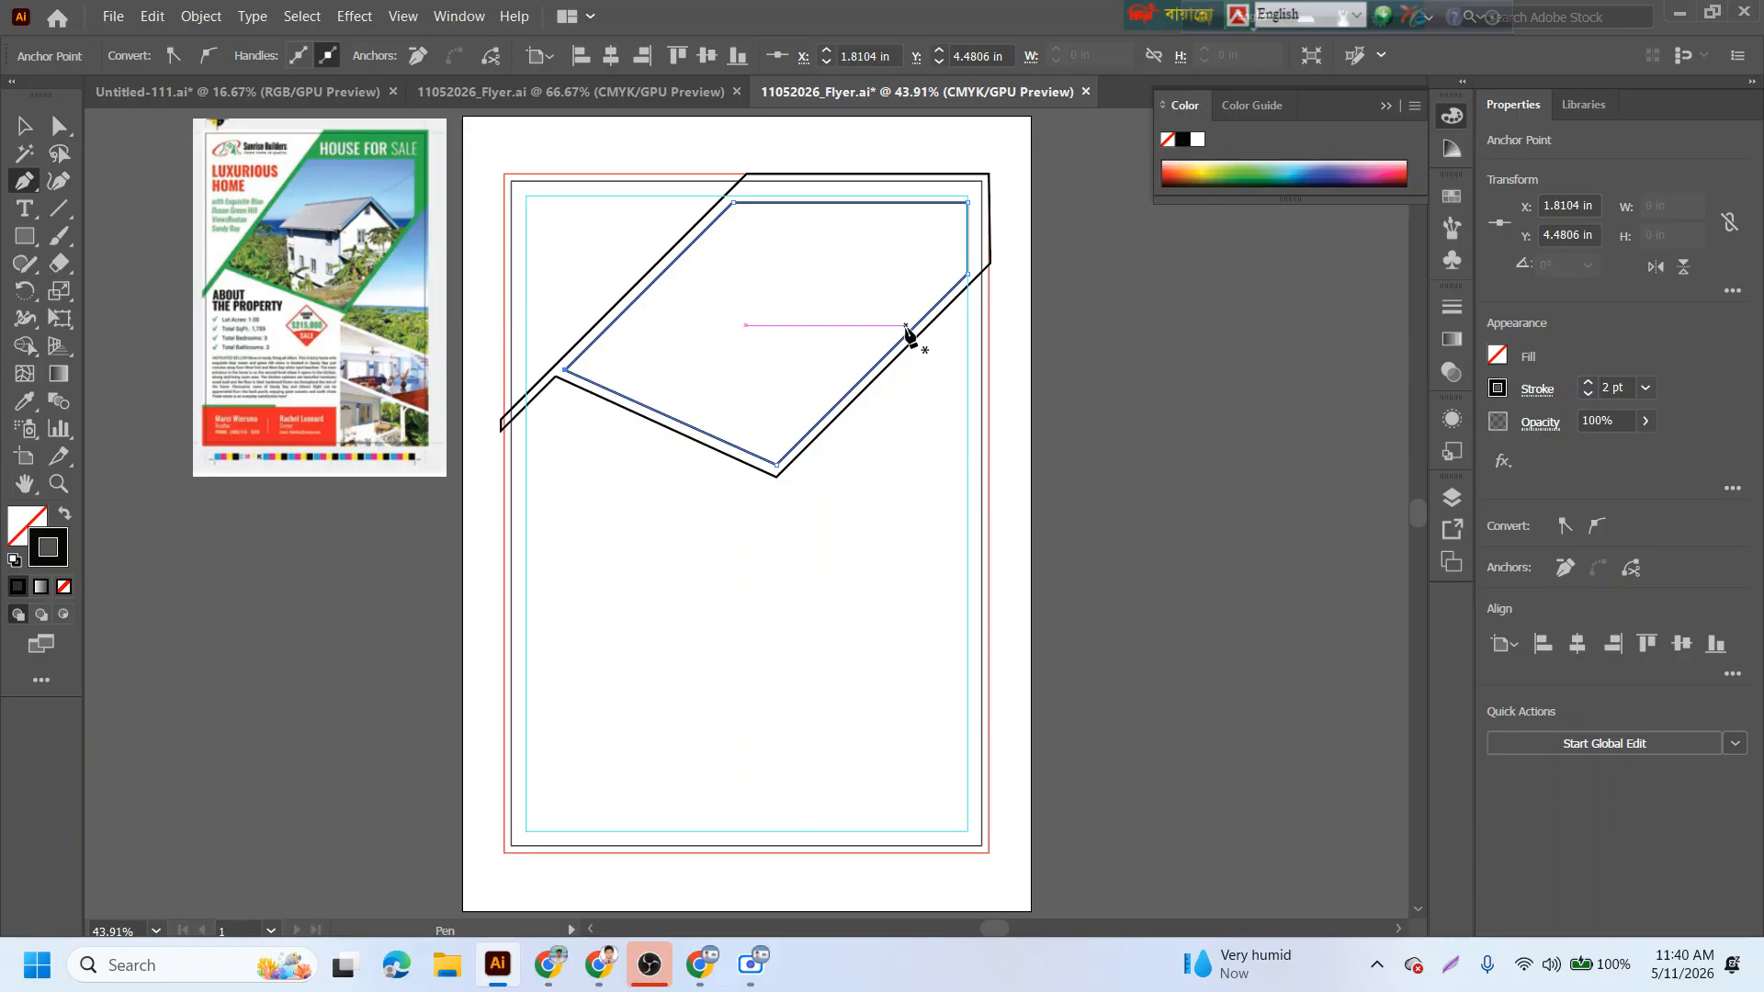
- Draw a closed triangle from the outer frame's right corner through about (4.90, 7.00) in to the right bleed edge at about (9.26, 9.14) in
click(990, 265)
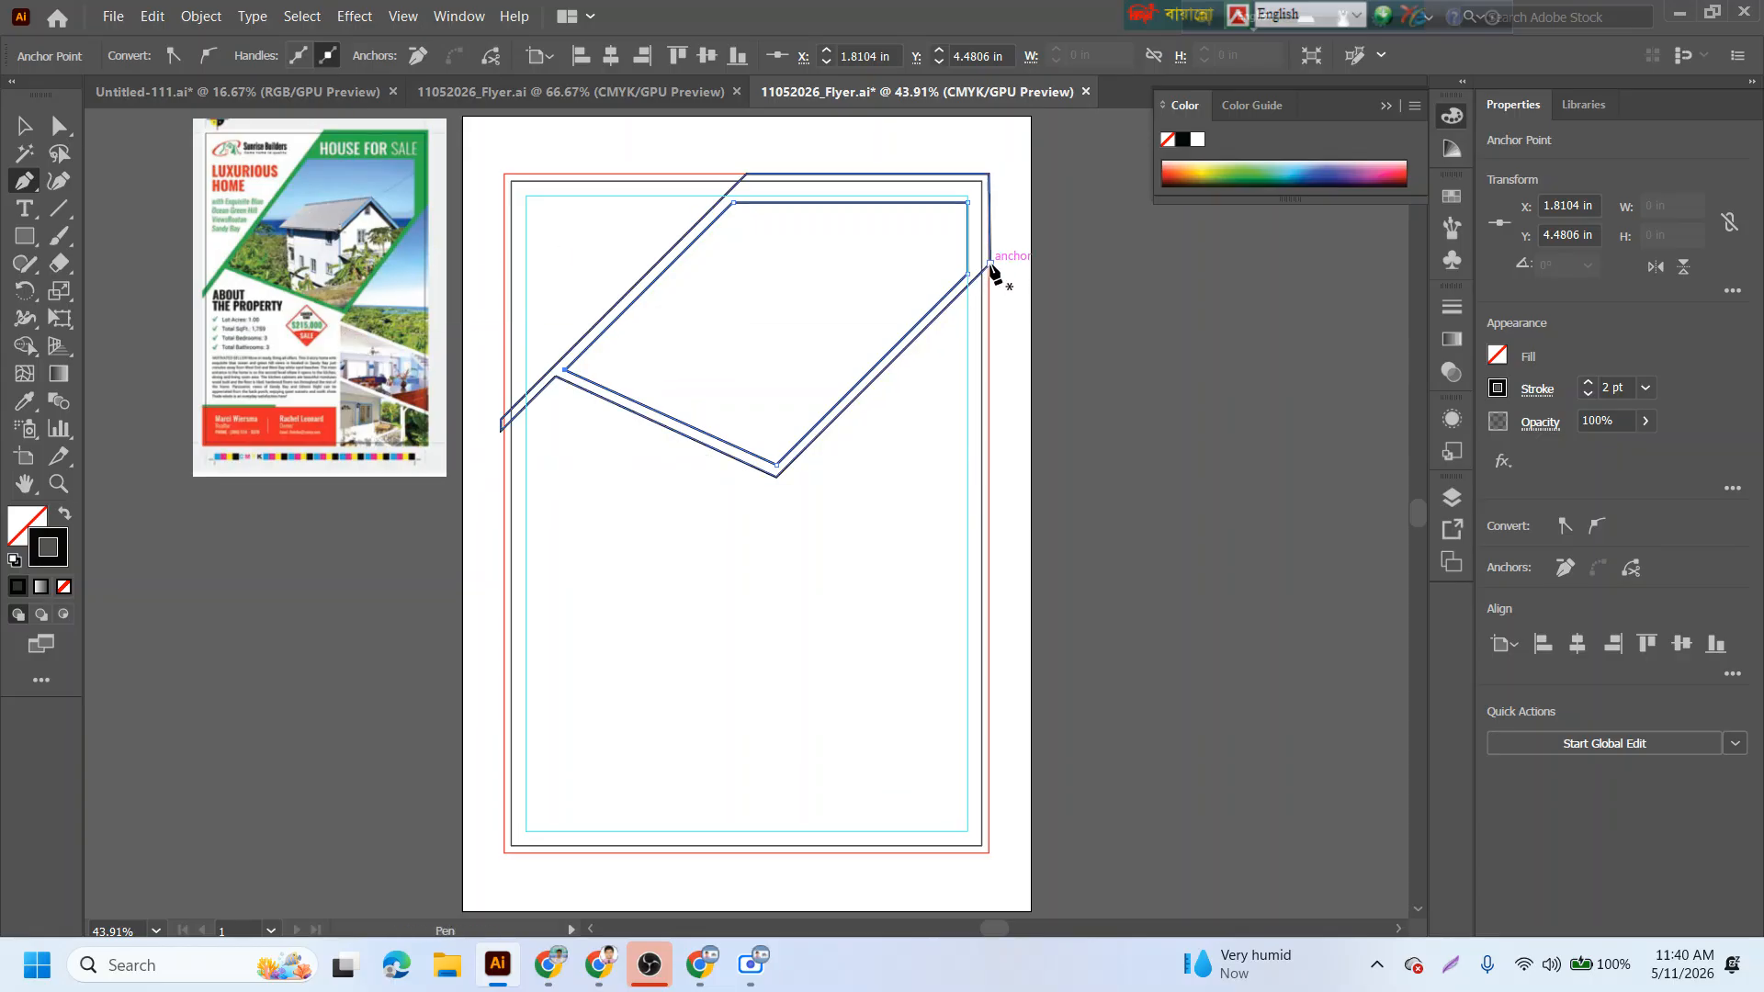
click(991, 264)
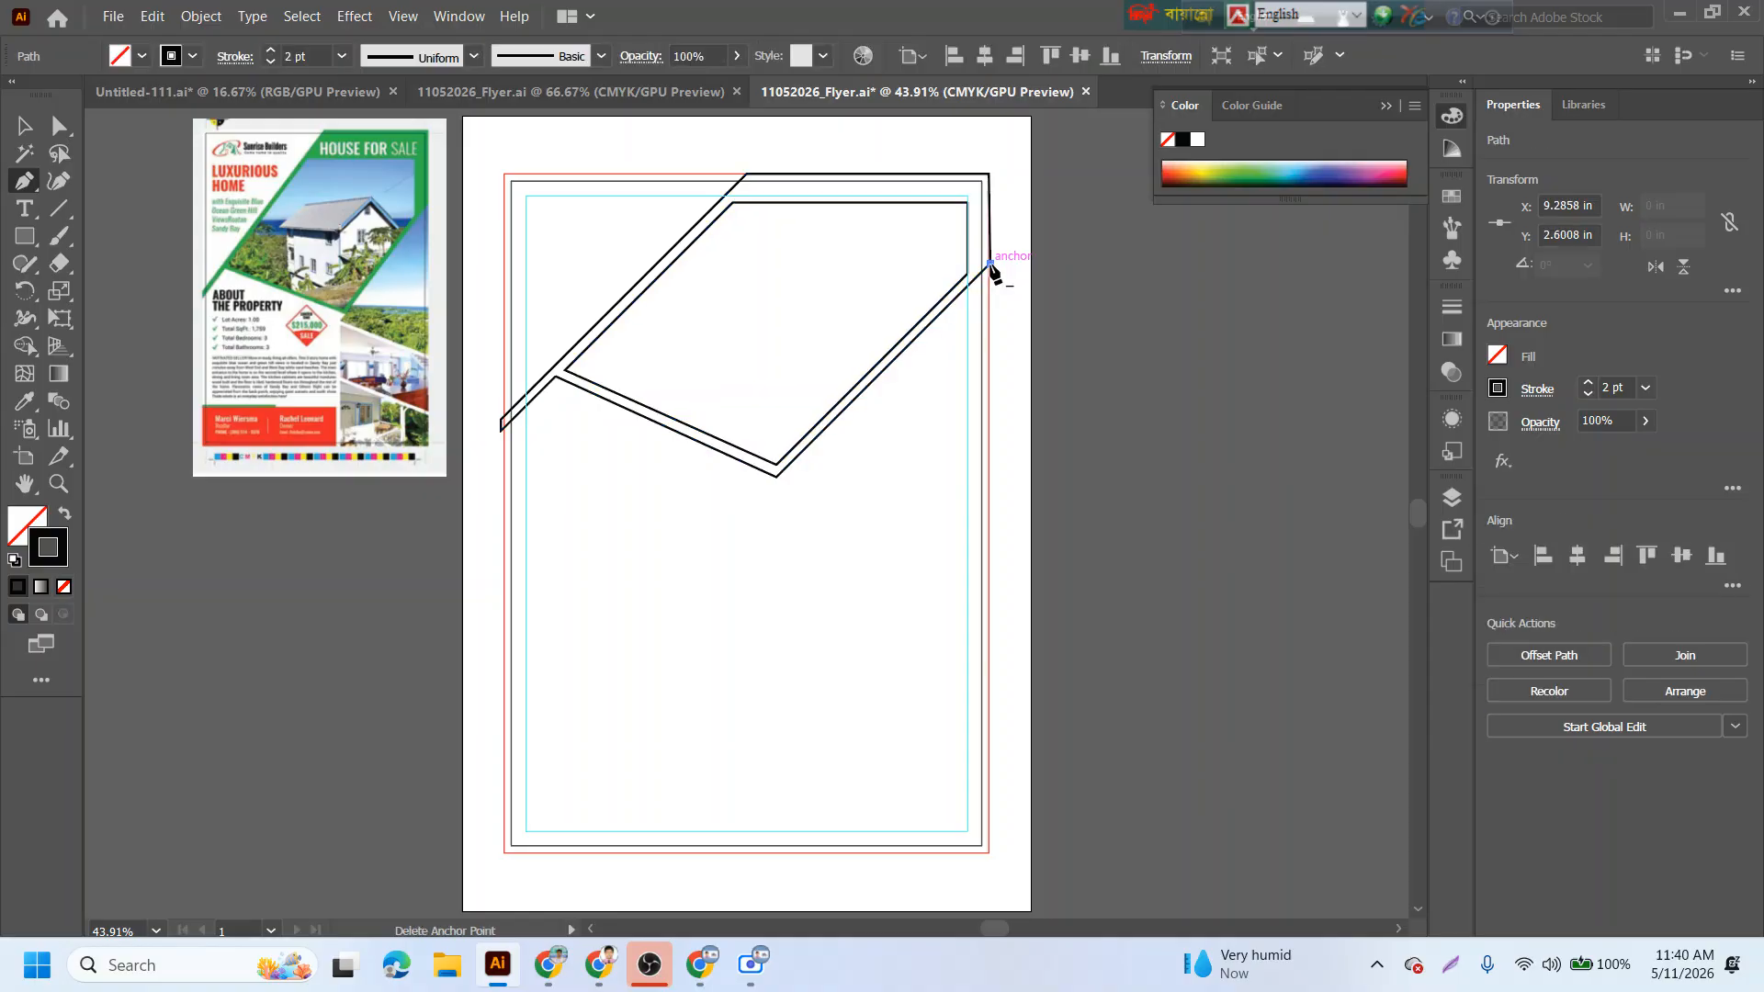
click(776, 476)
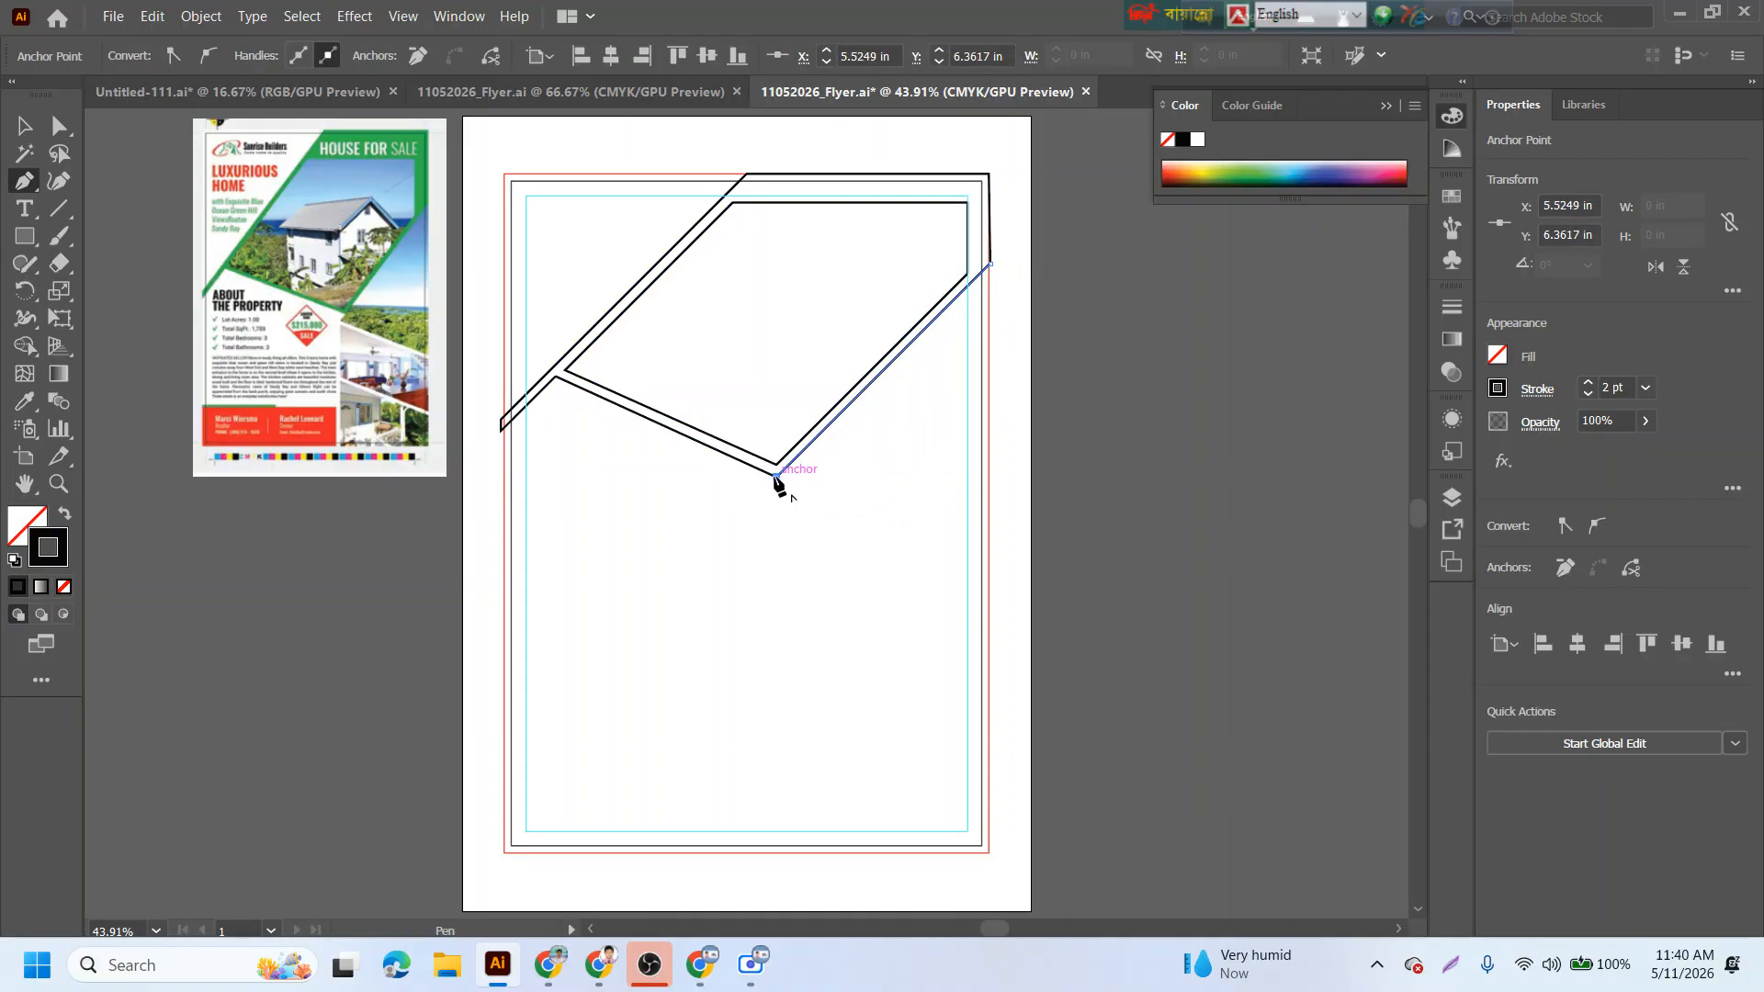
click(776, 476)
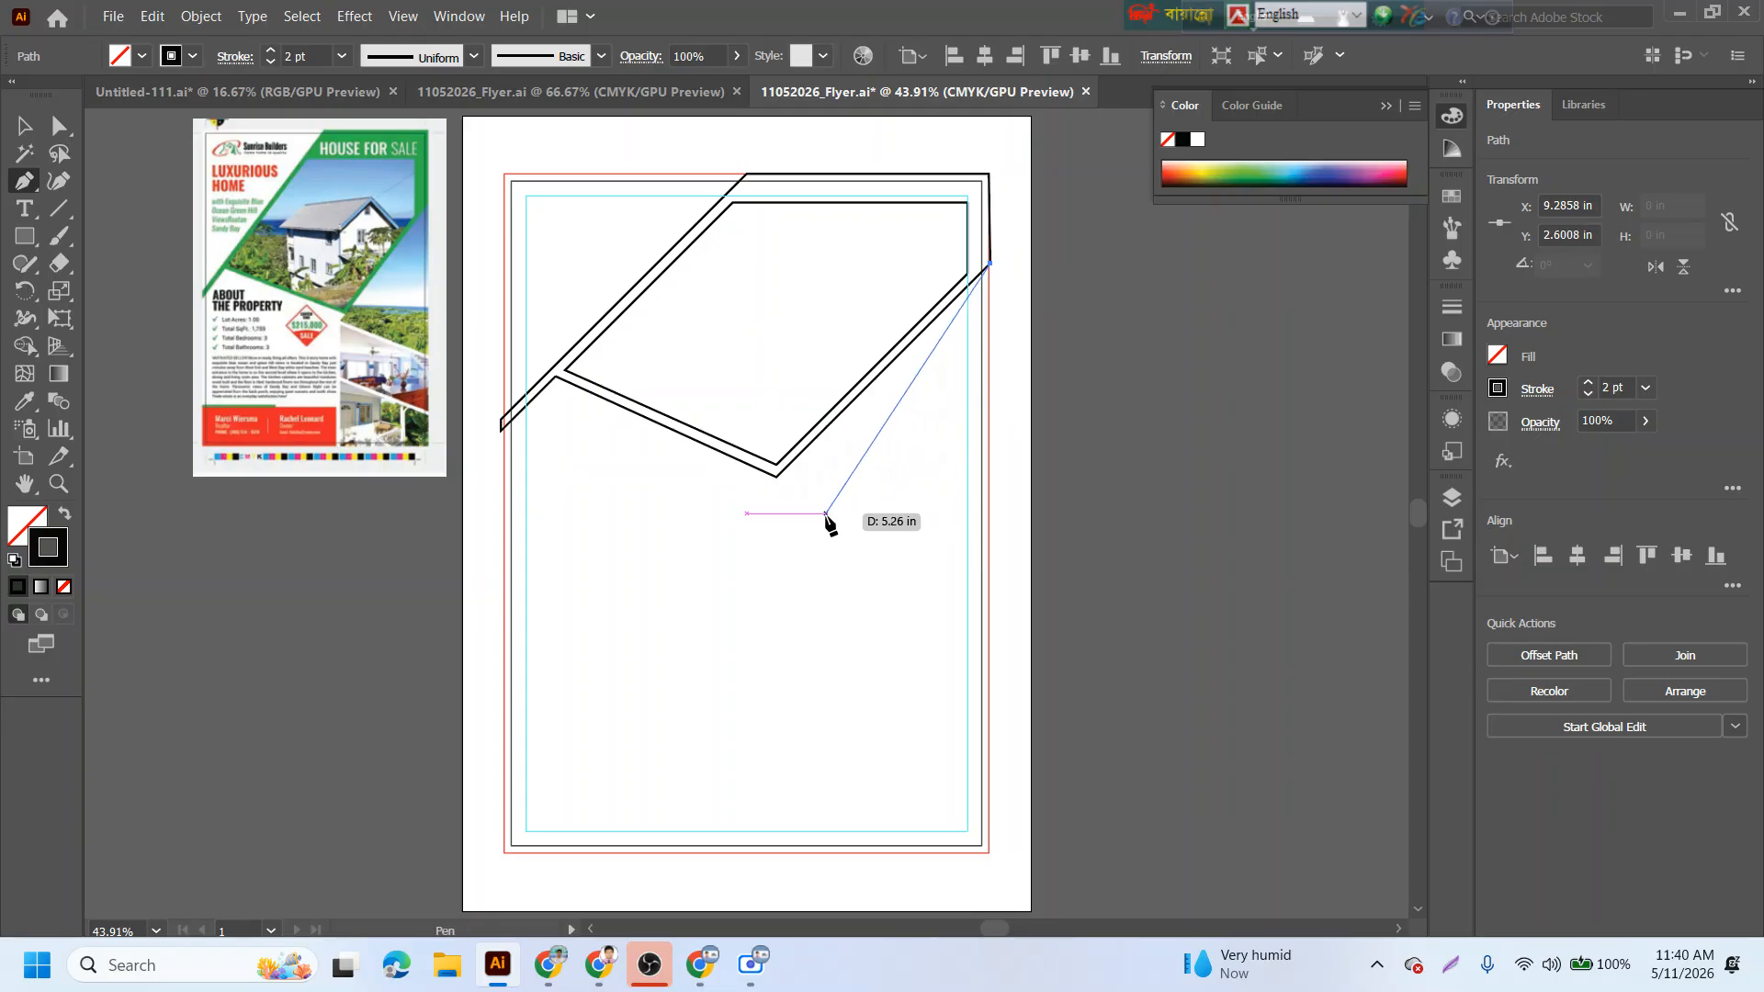
key(ctrl+plus)
key(ctrl+plus)
scroll(878, 822, down, 7)
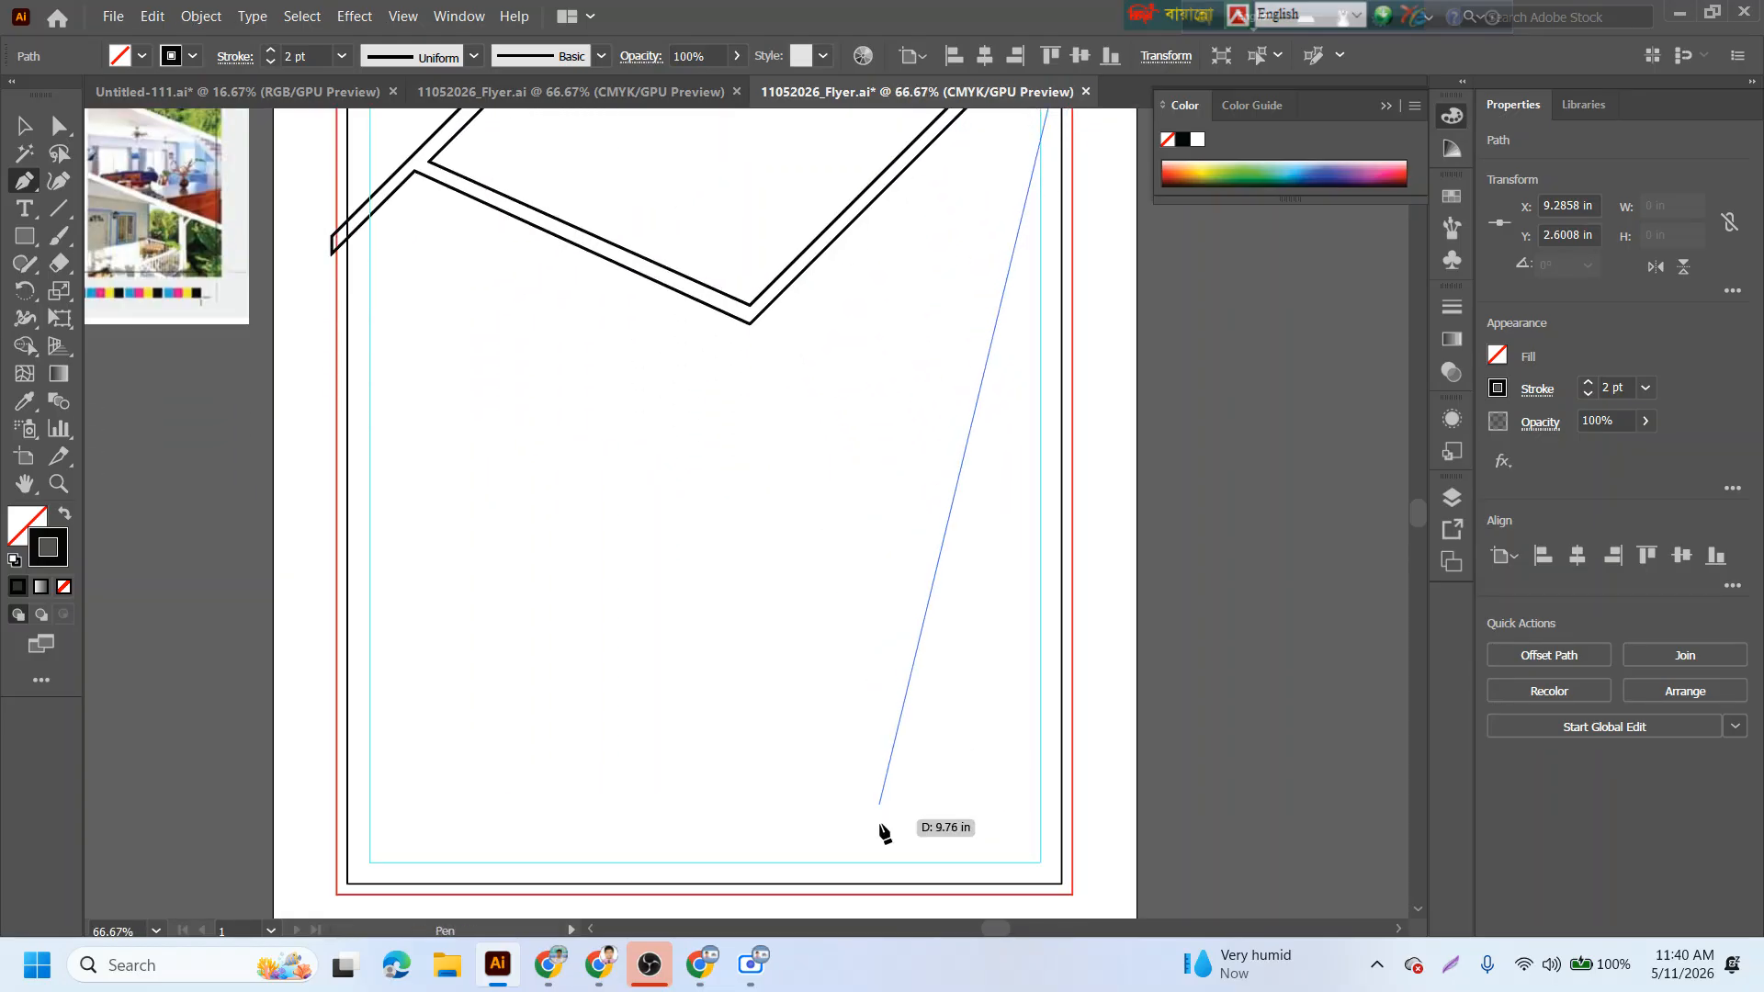
scroll(868, 818, up, 5)
scroll(618, 579, down, 2)
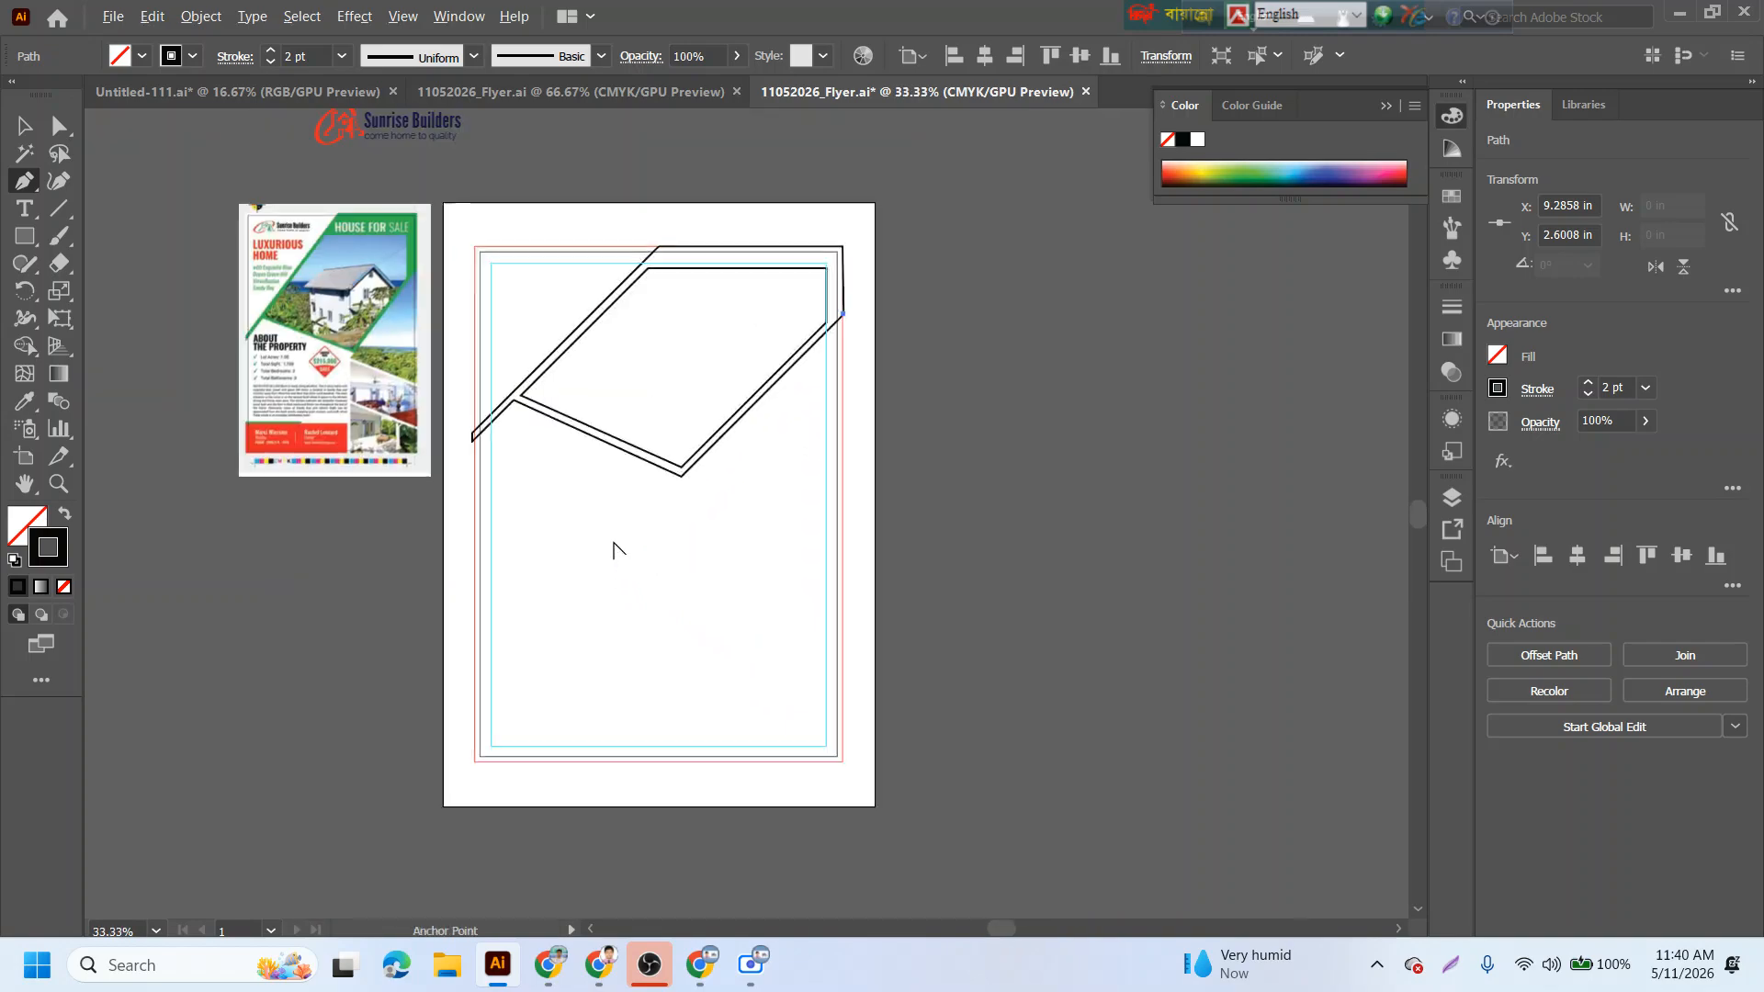
click(653, 503)
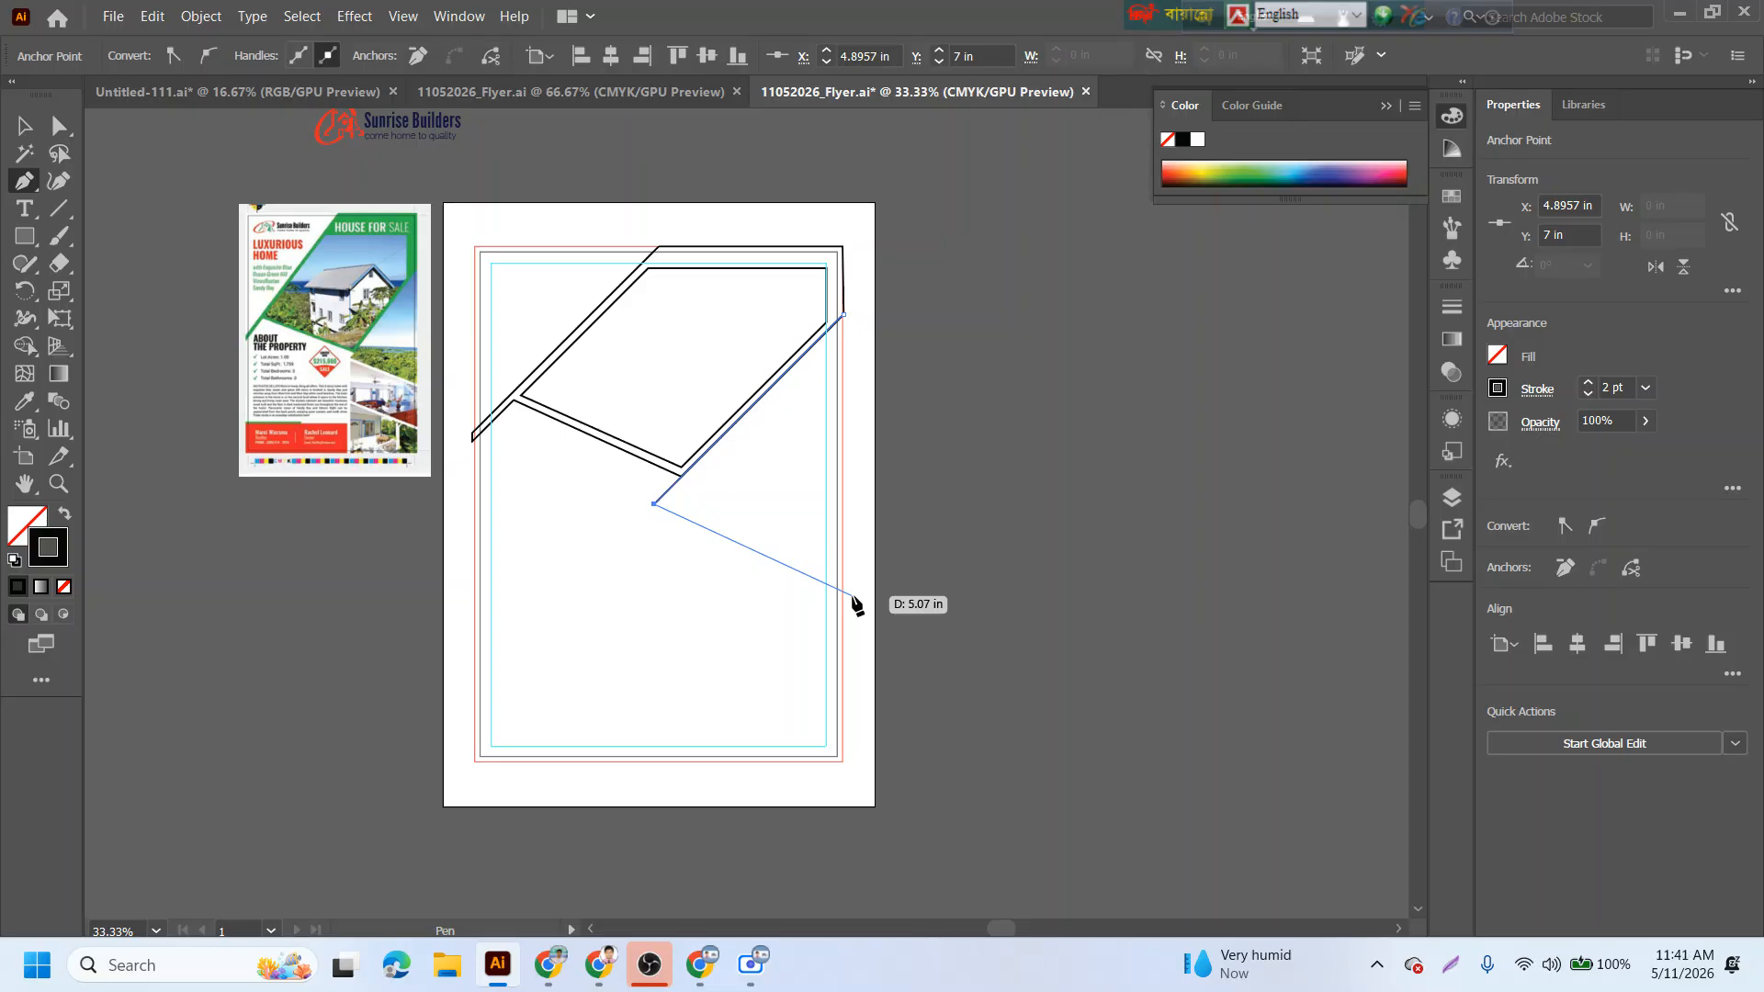
scroll(857, 603, up, 1)
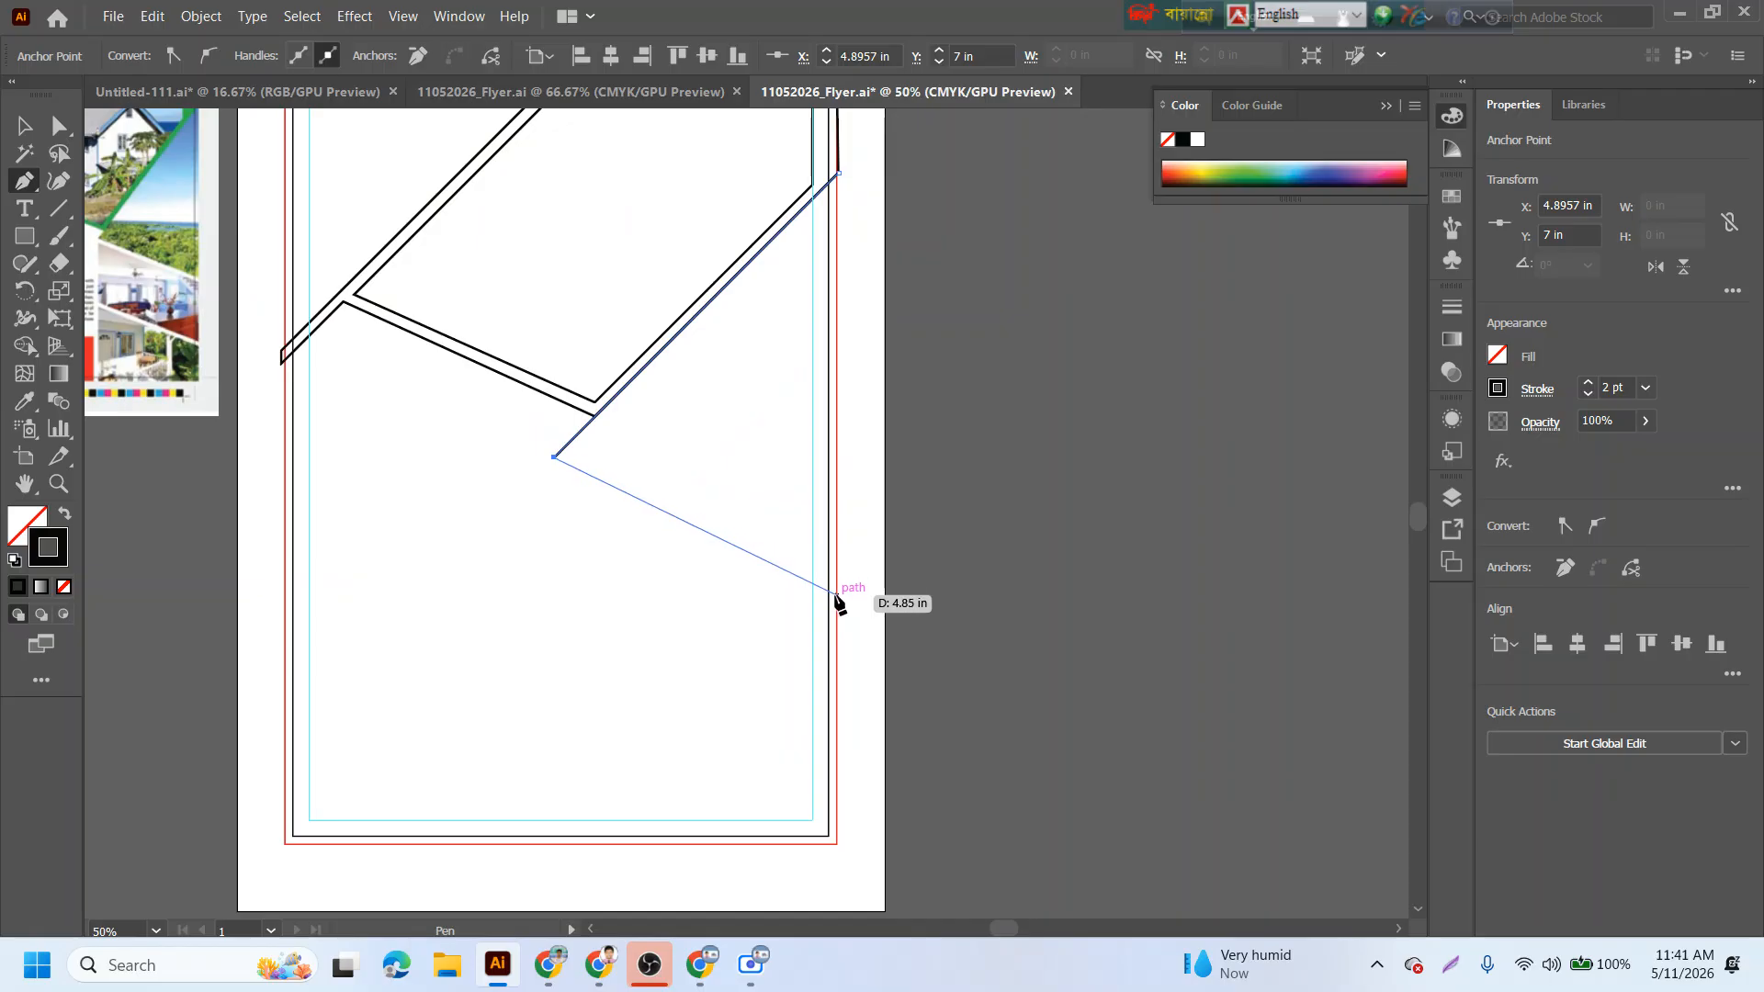
click(836, 594)
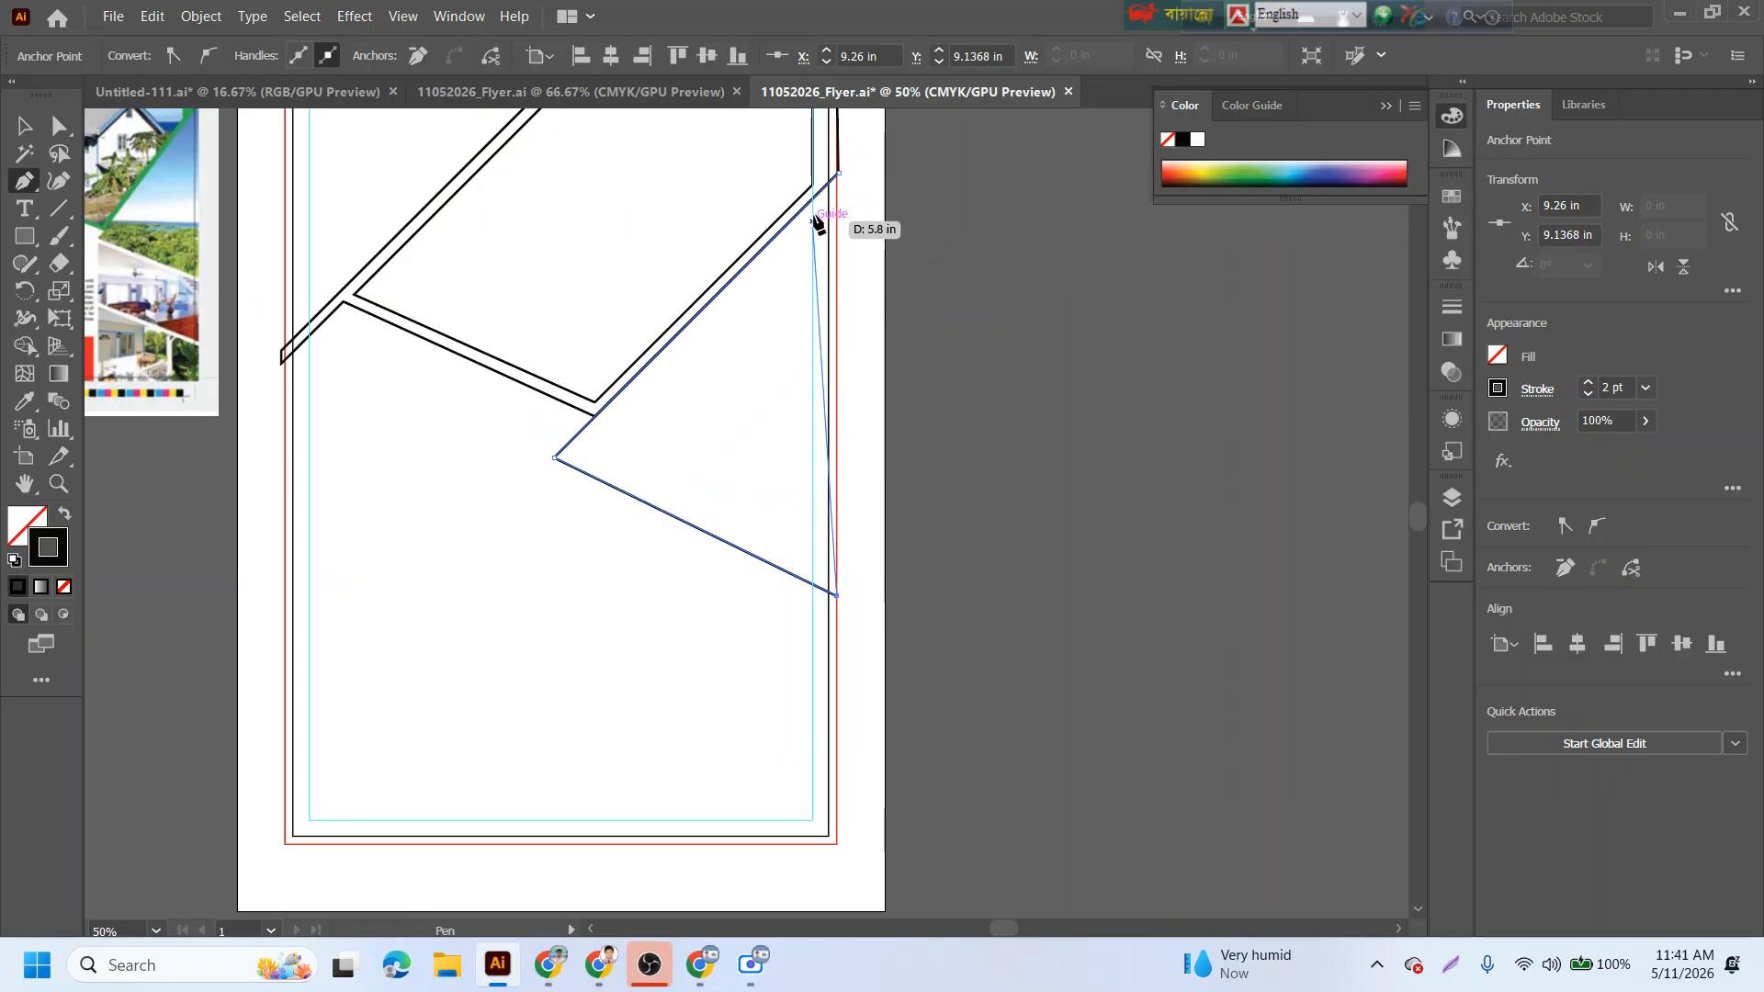
click(837, 177)
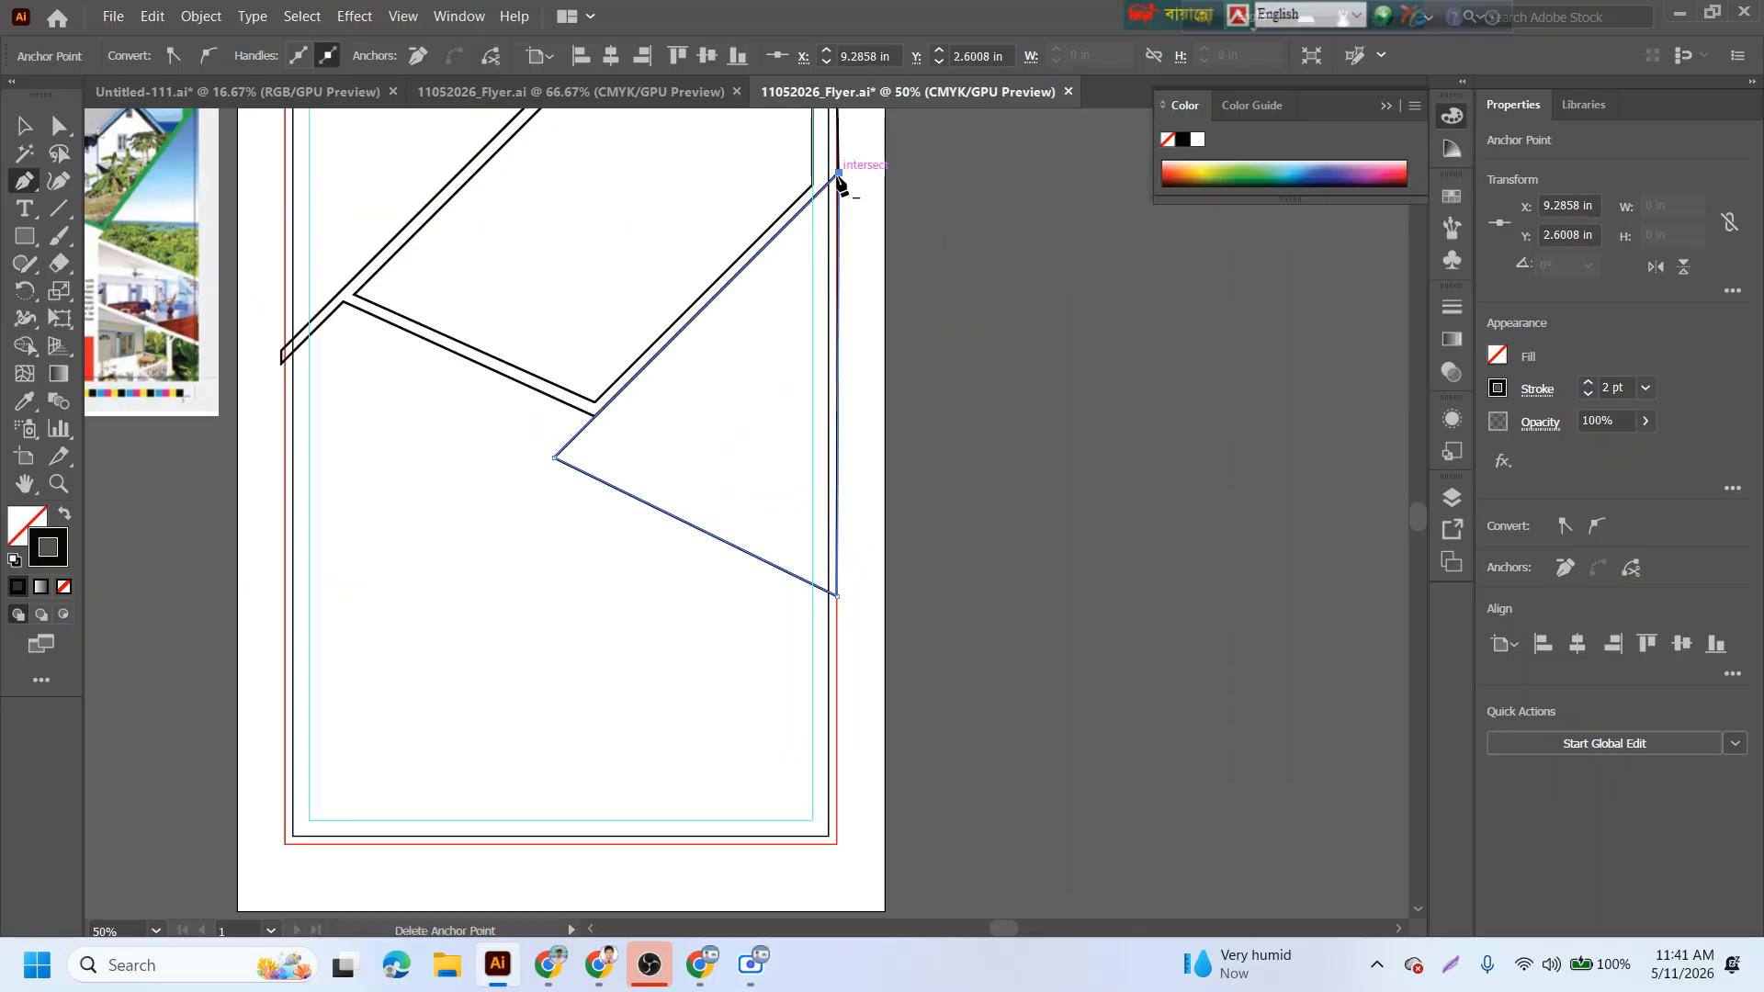
- Move the reference image down beside the artboard's lower half, to about X -2.38, Y 9.69 in
key(space)
drag(790, 632, 1063, 600)
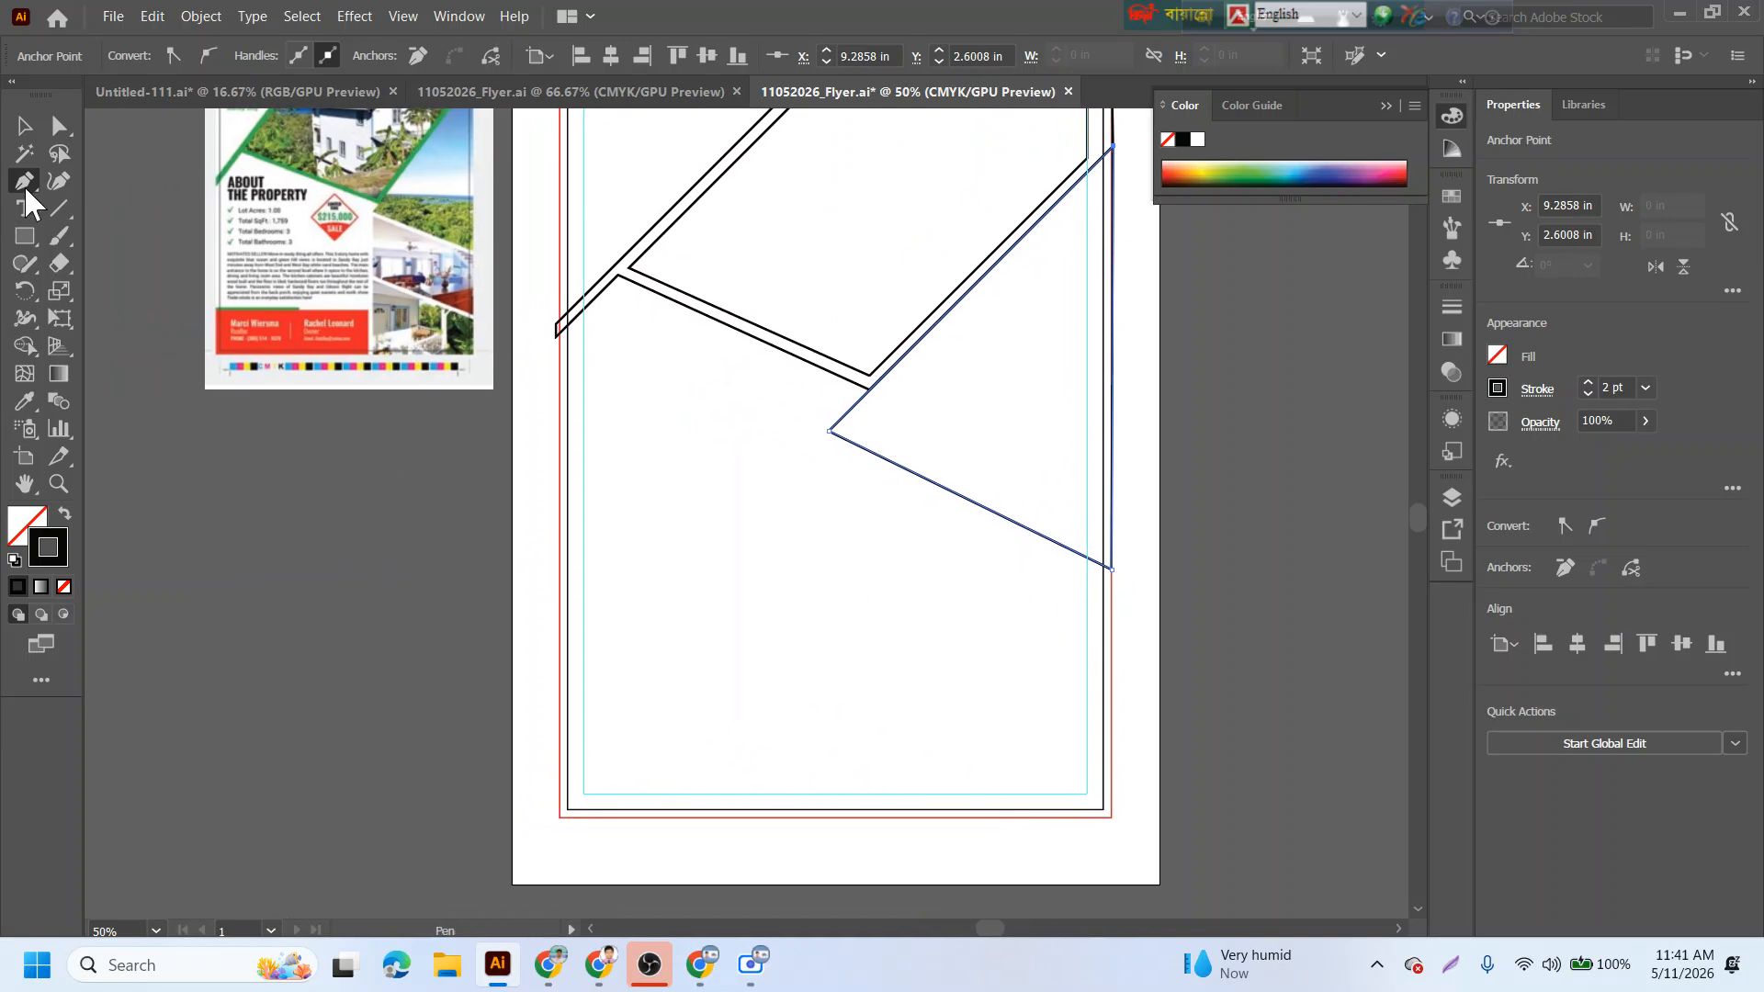
click(27, 133)
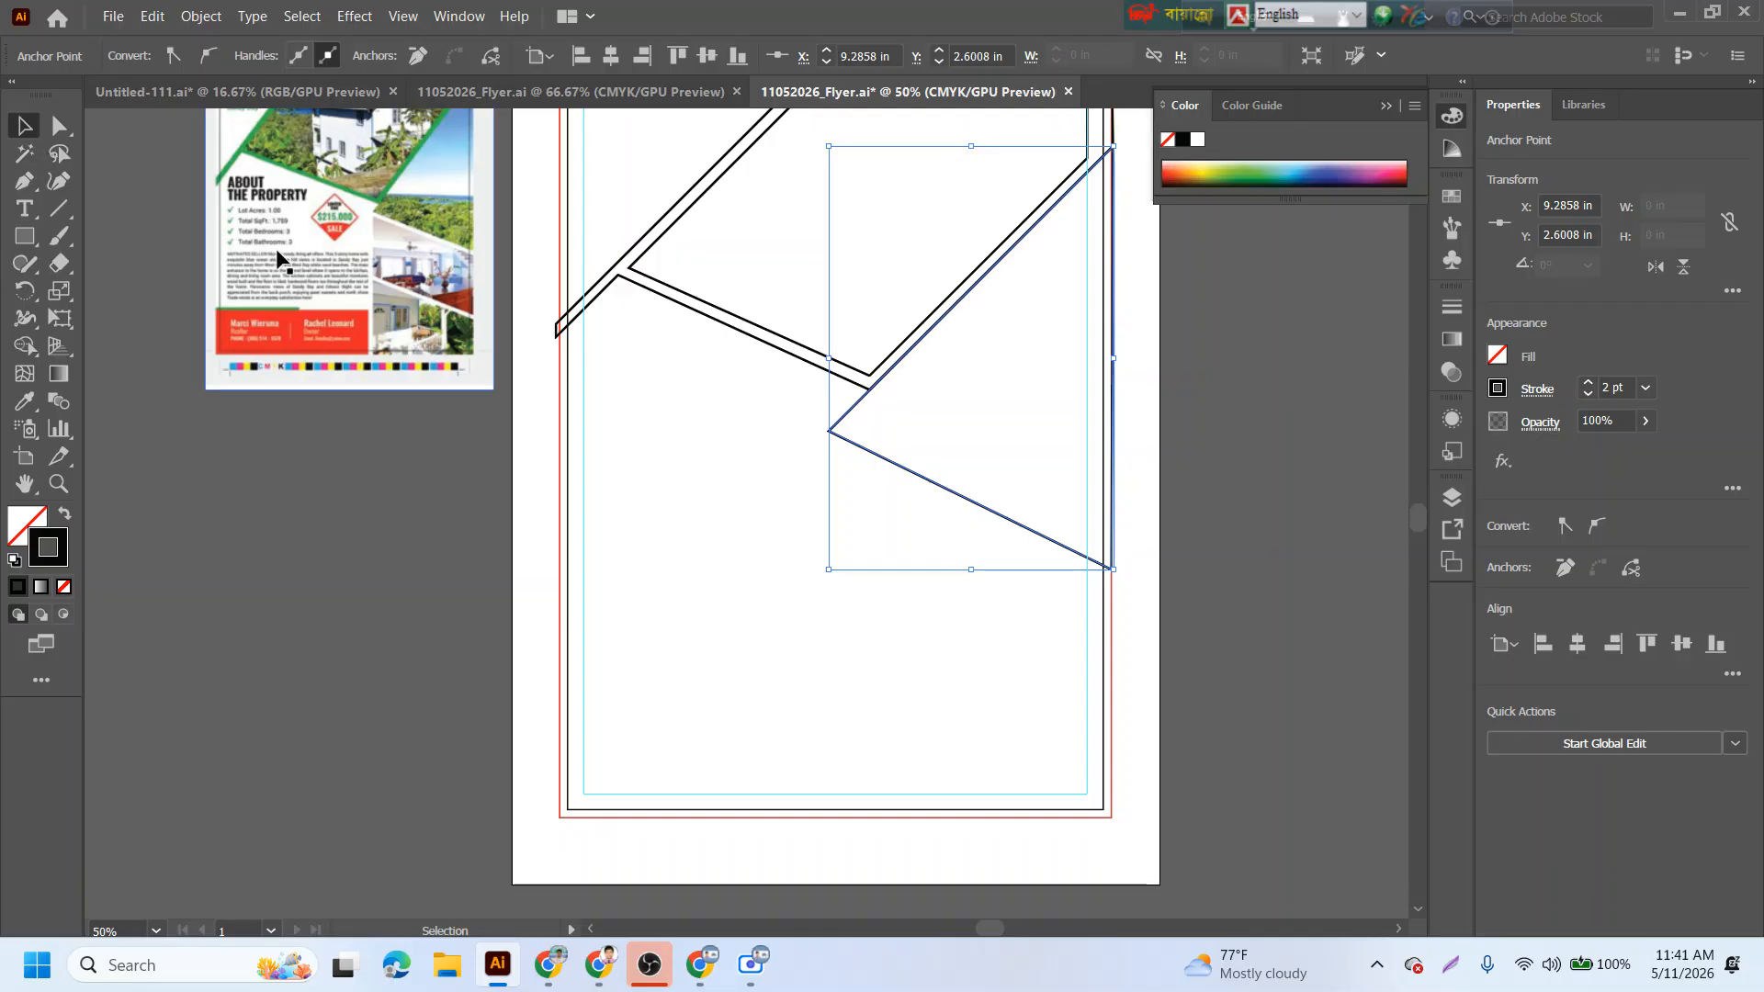
drag(277, 253, 278, 629)
scroll(643, 530, up, 1)
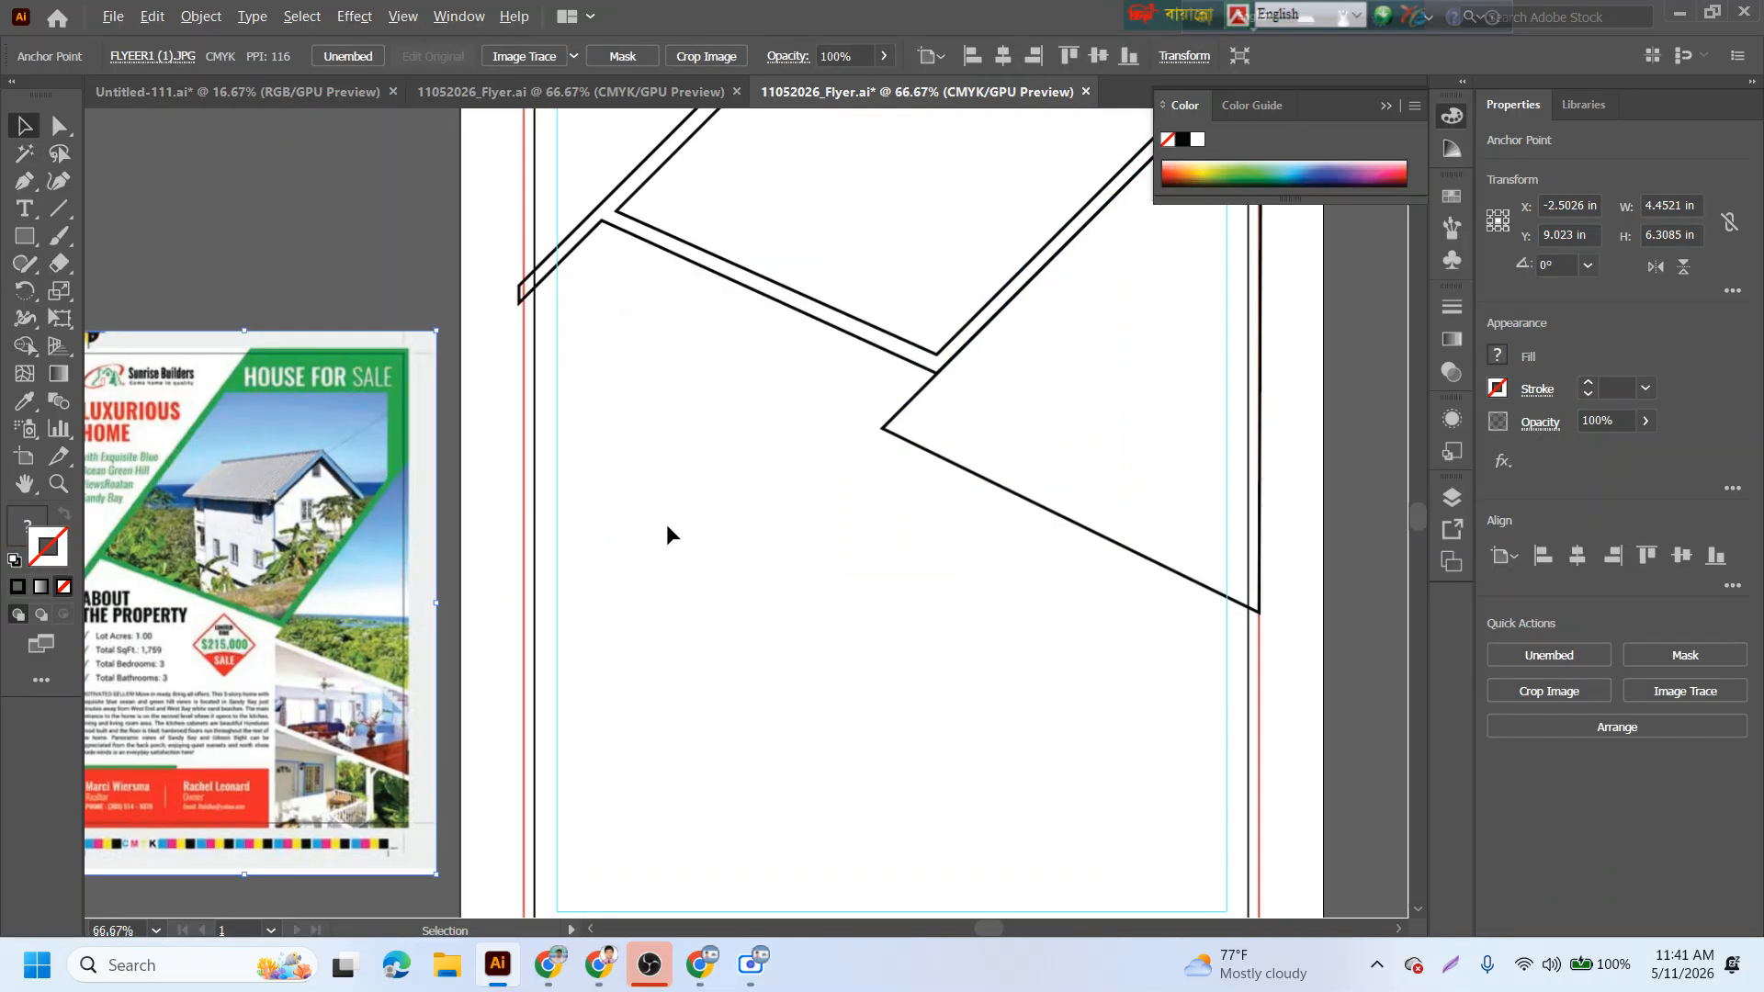
drag(768, 591, 813, 423)
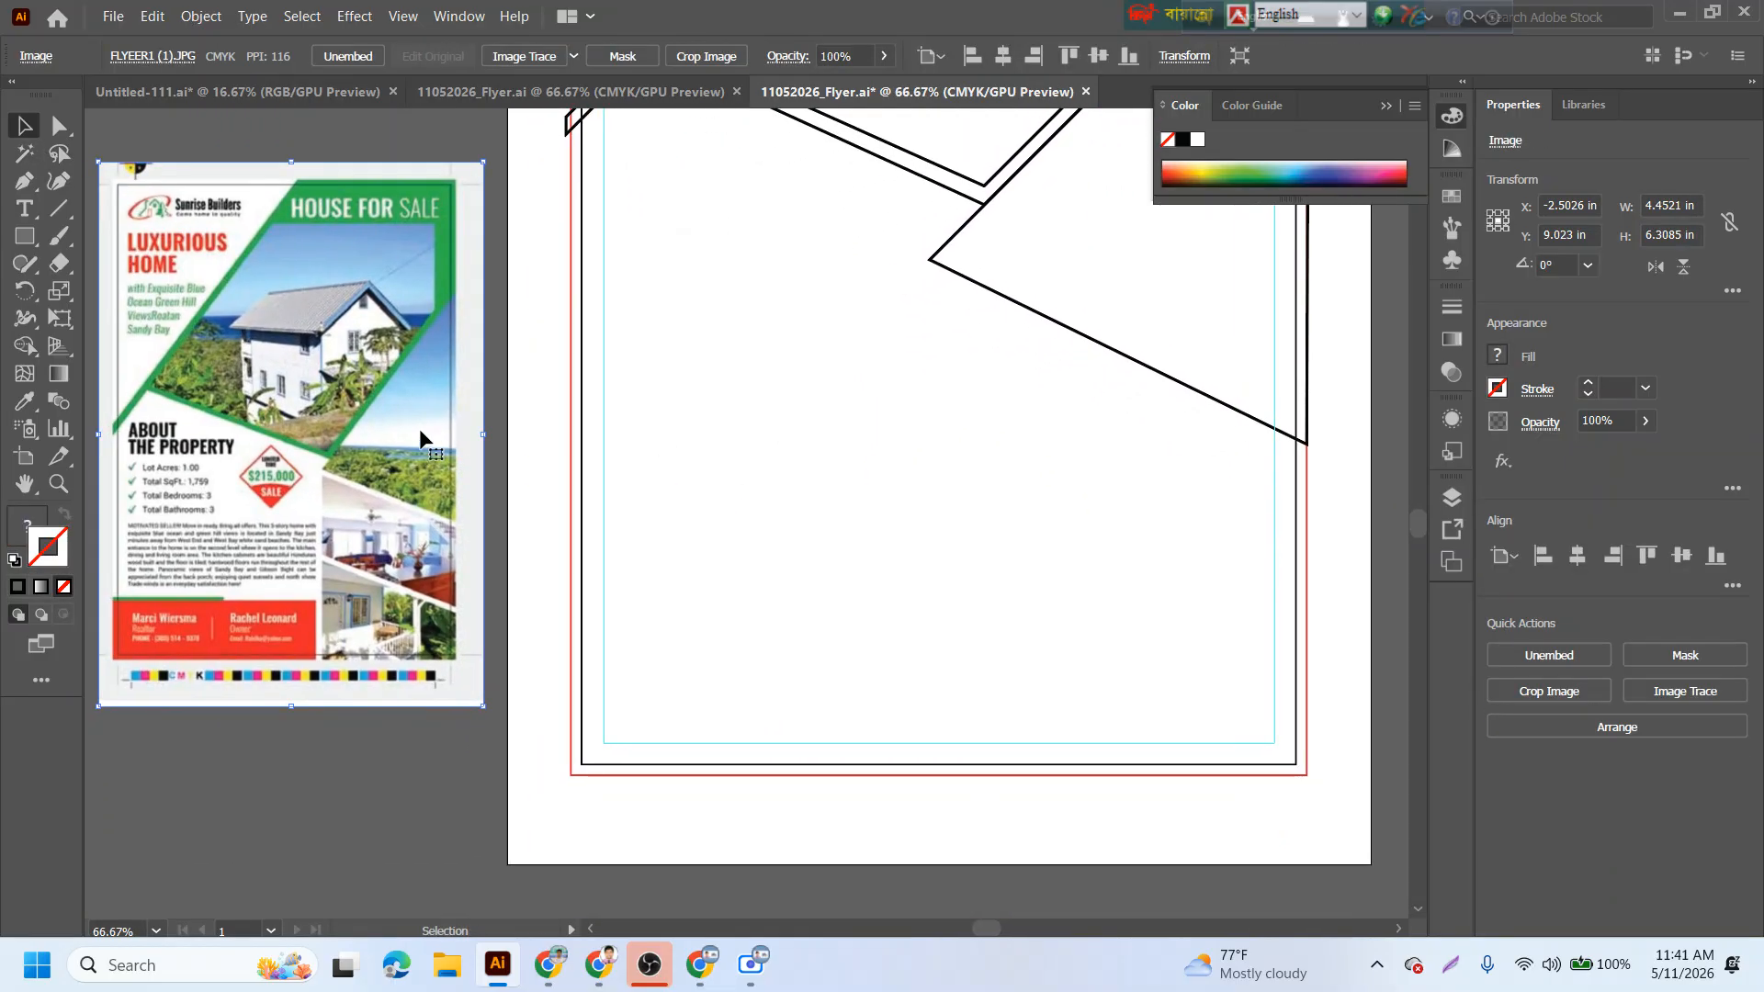
drag(379, 411, 389, 470)
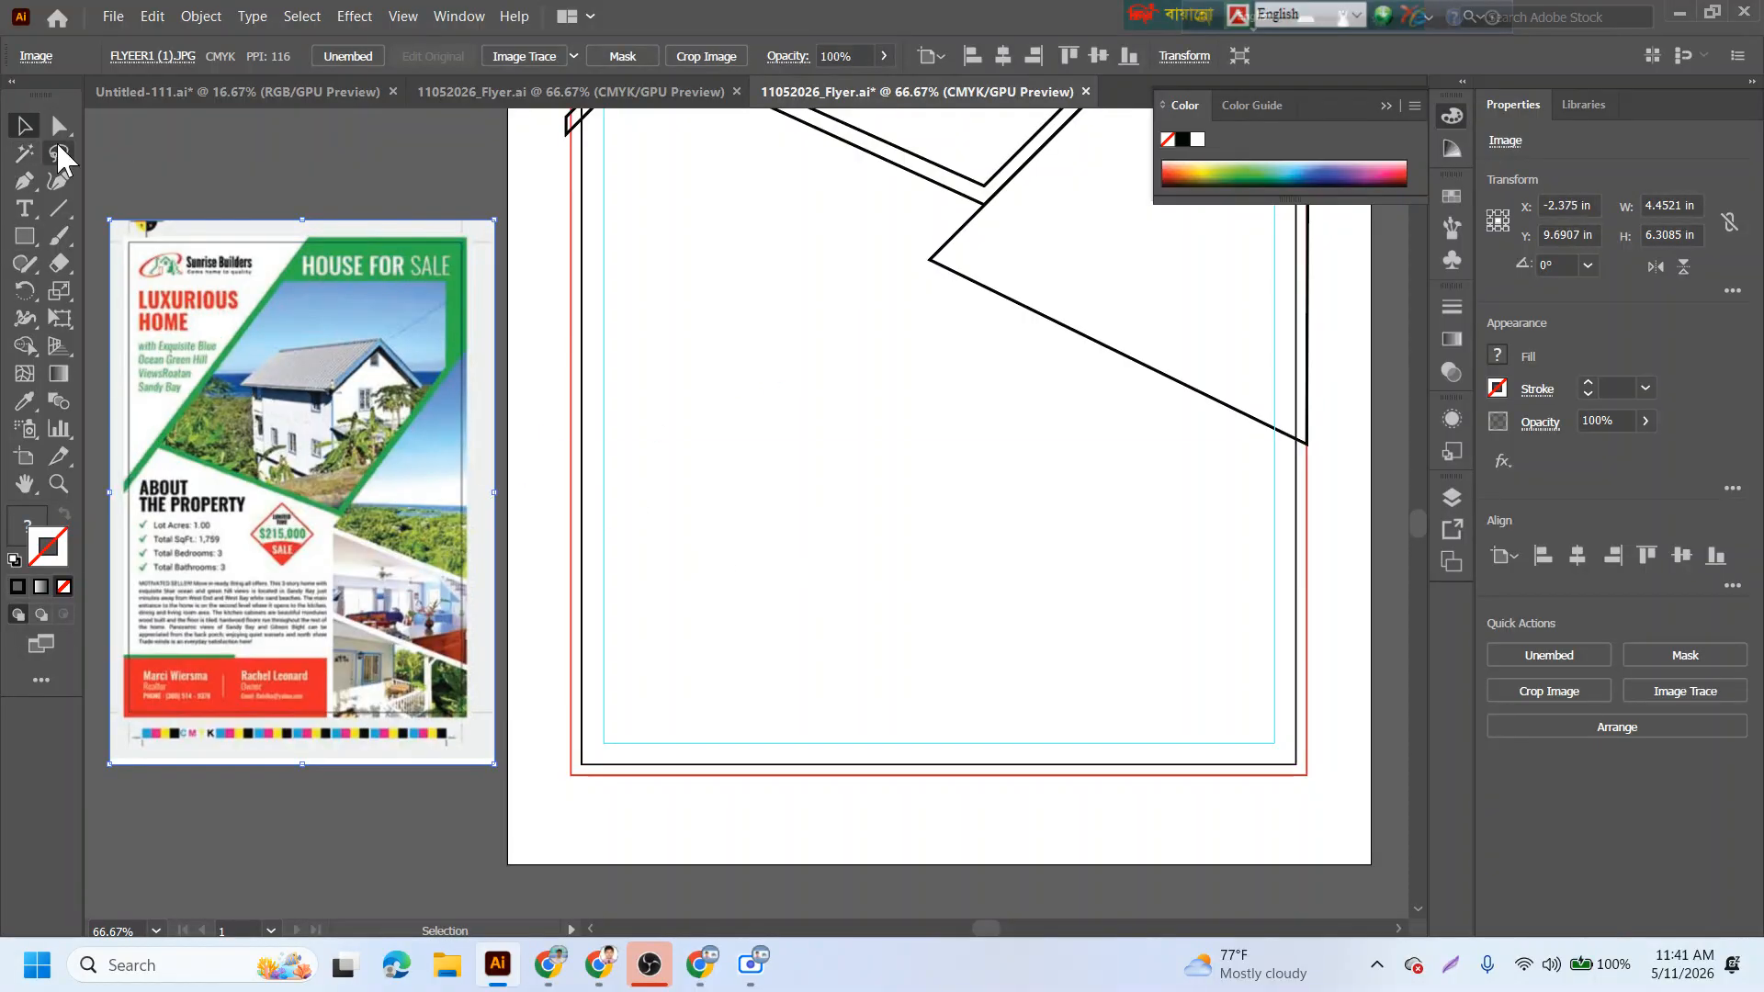
- Draw a closed four-sided photo shape below the triangle through about (4.90, 7.20), (9.26, 9.28), (9.26, 11.16) and (4.90, 9.64) in, with a 0.5 pt stroke
click(26, 181)
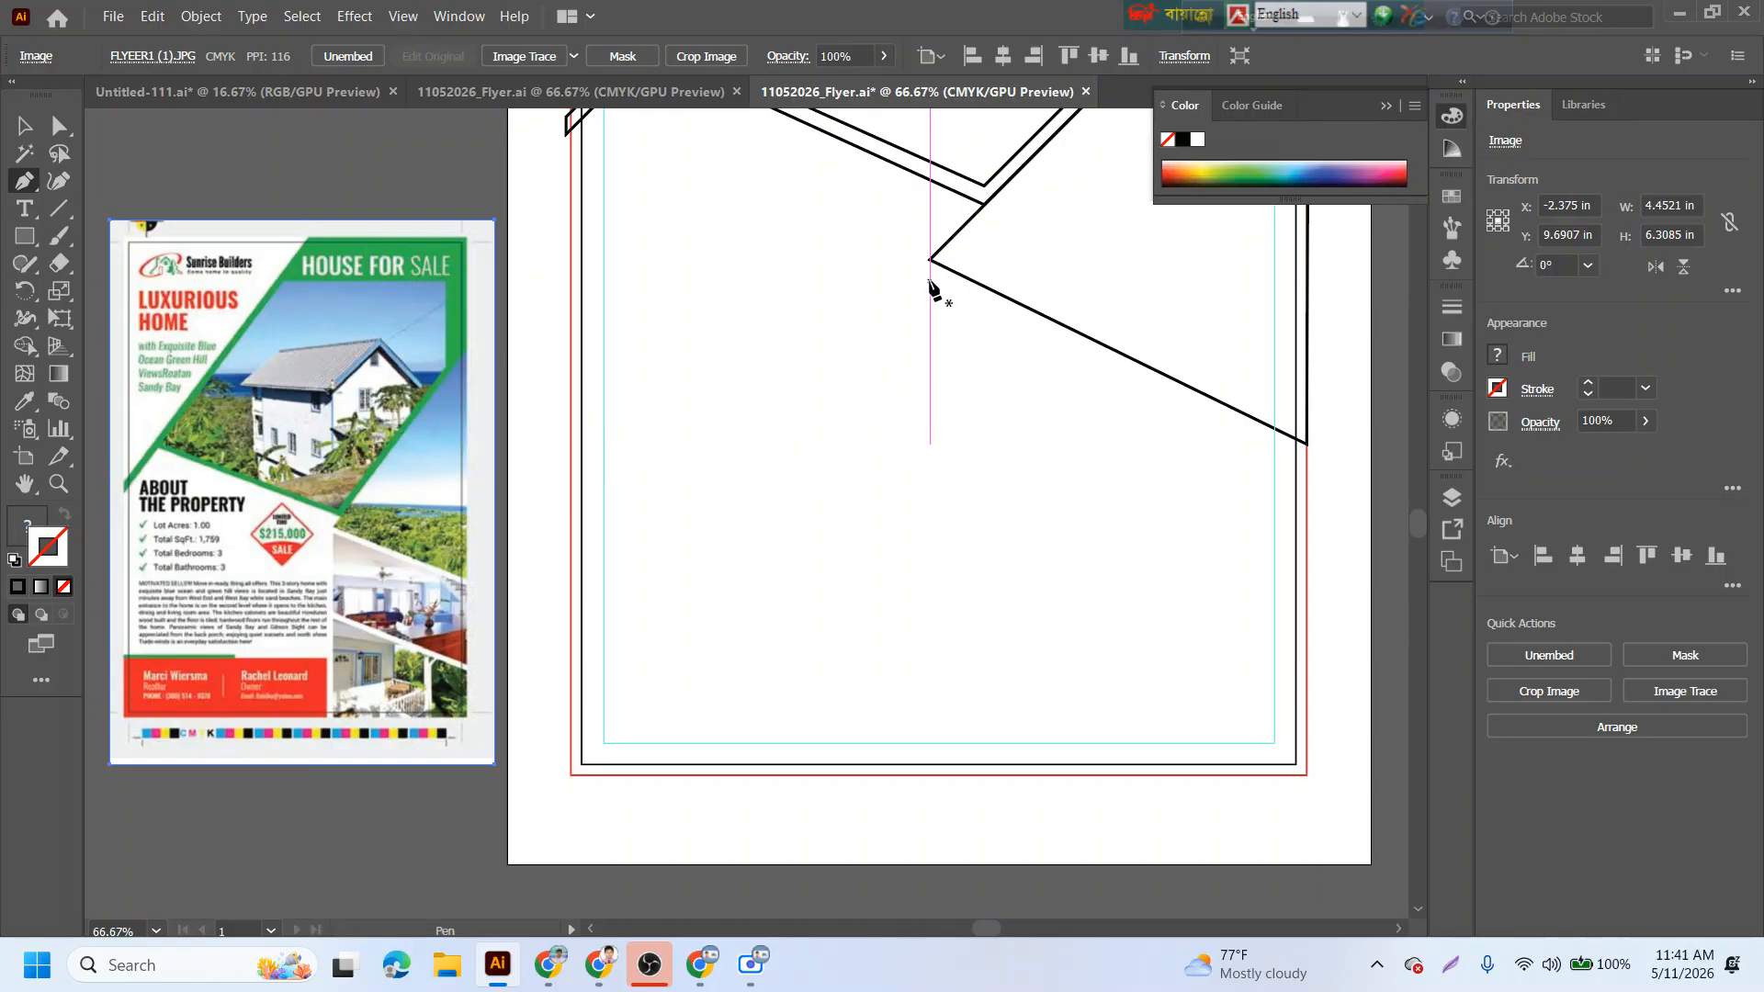
drag(930, 276, 1008, 313)
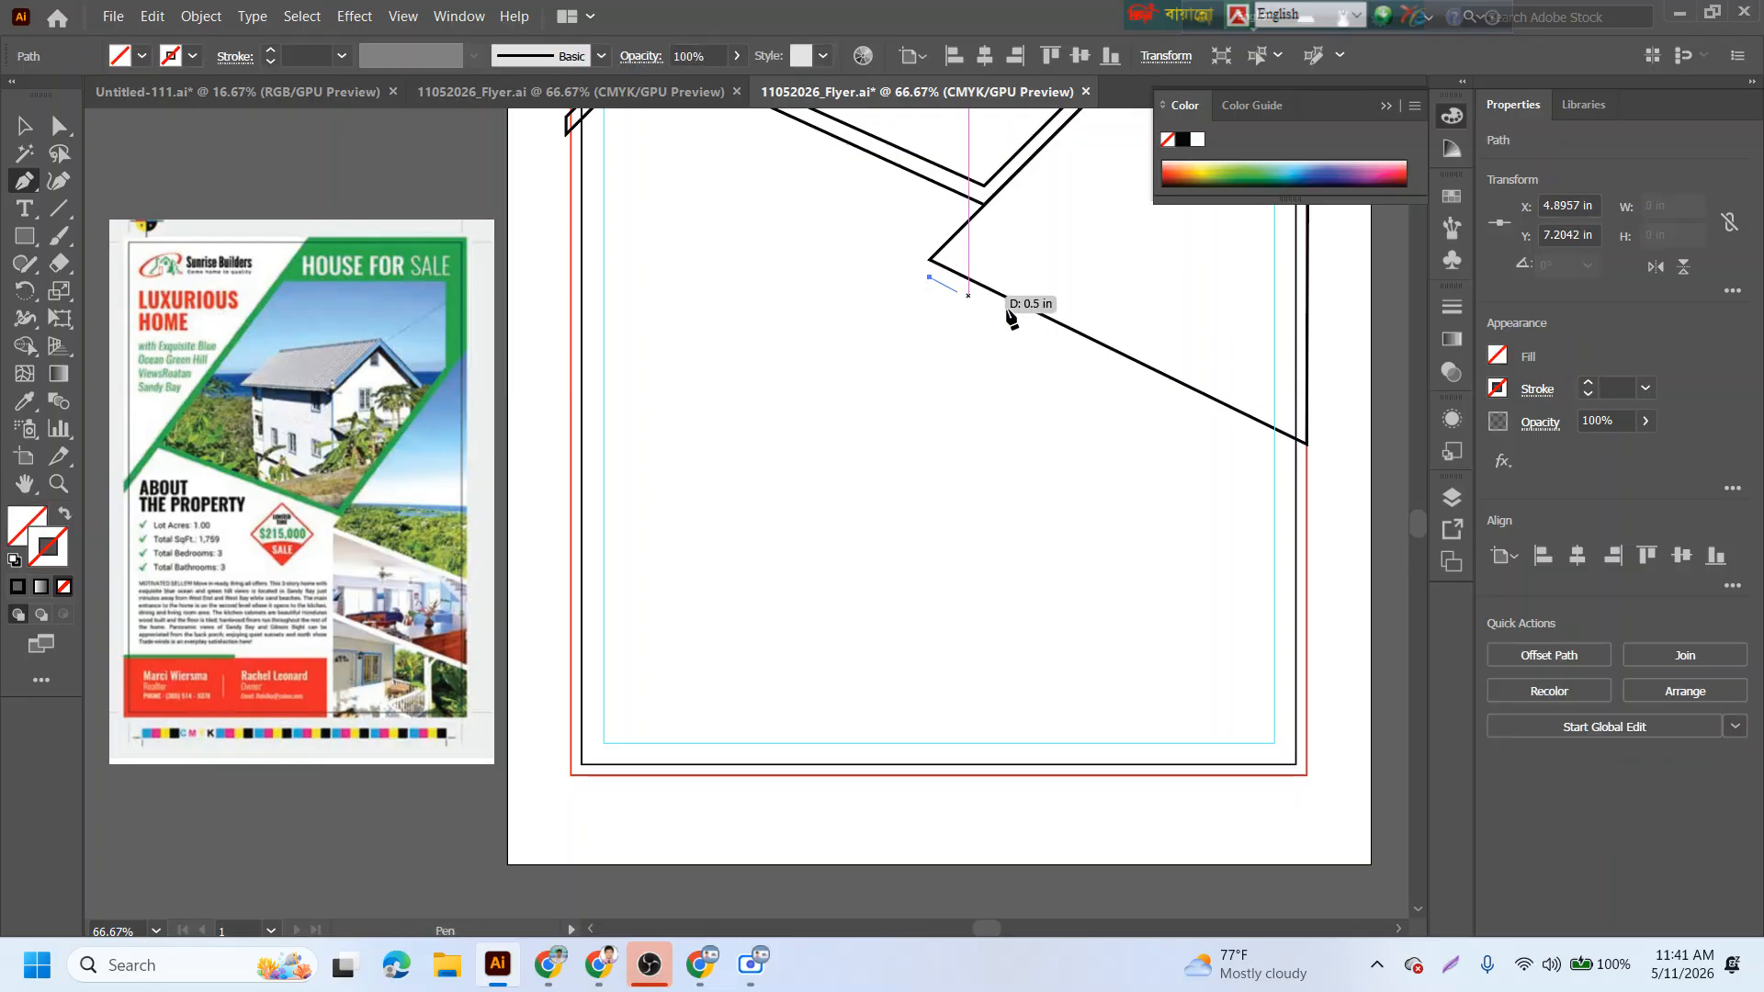
click(1306, 453)
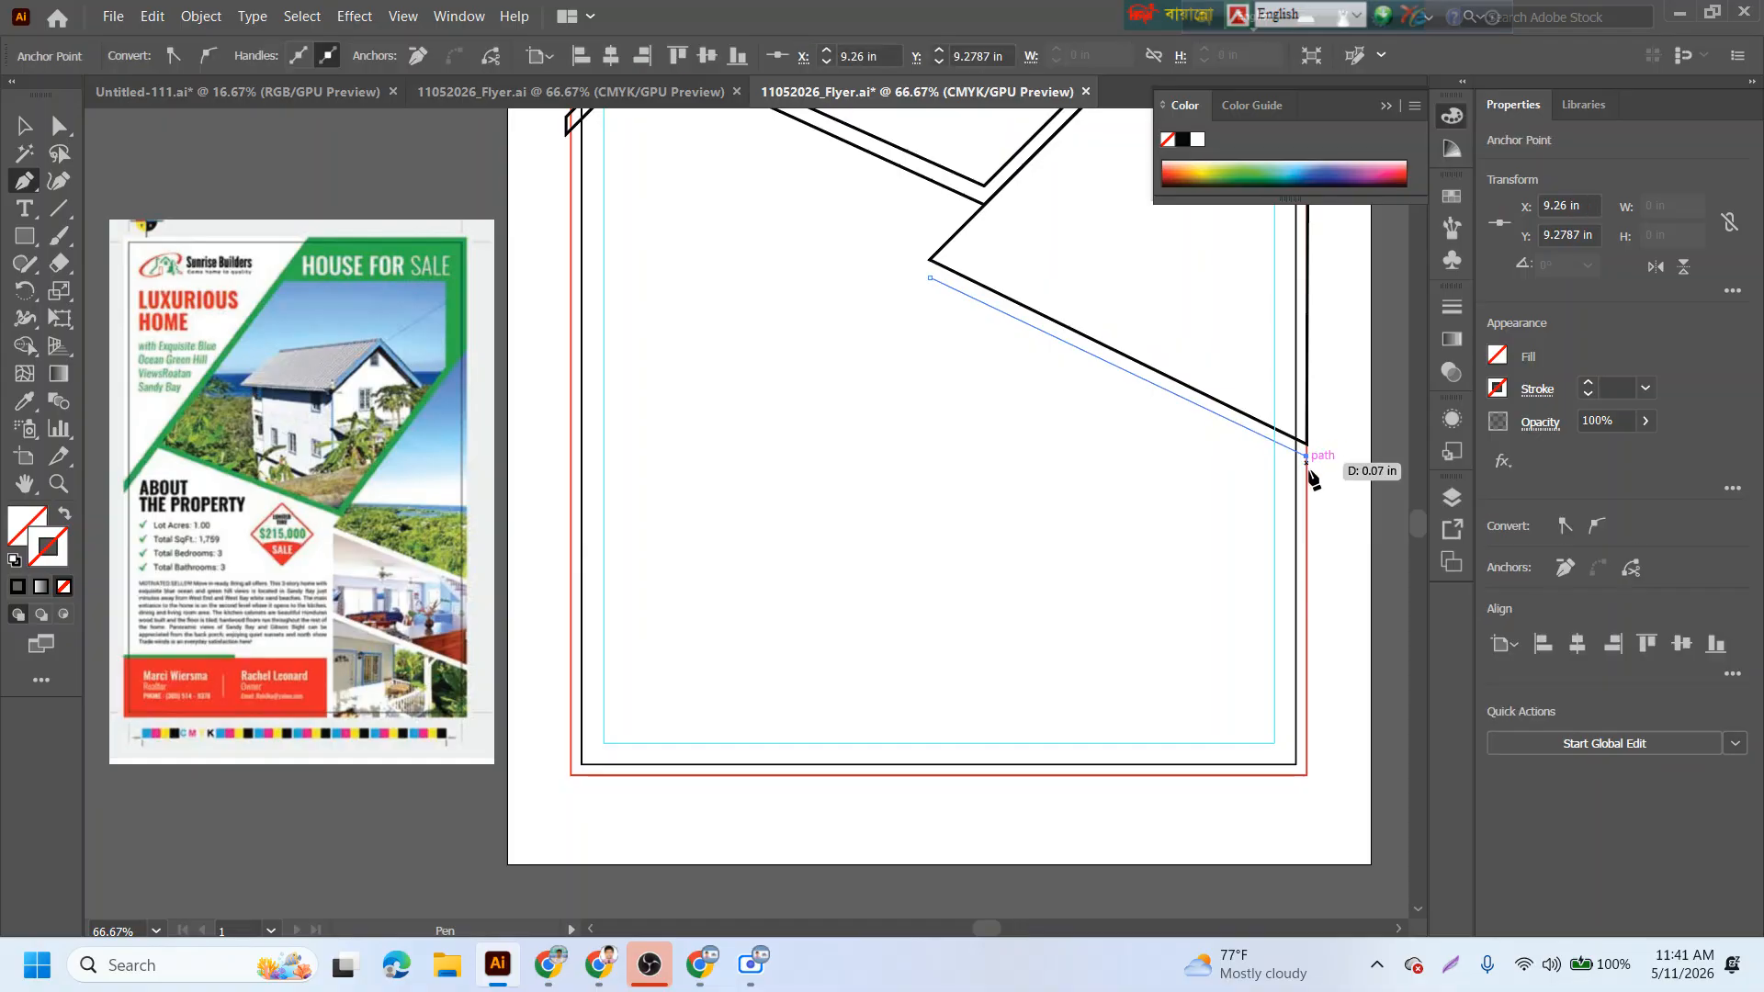
click(1306, 619)
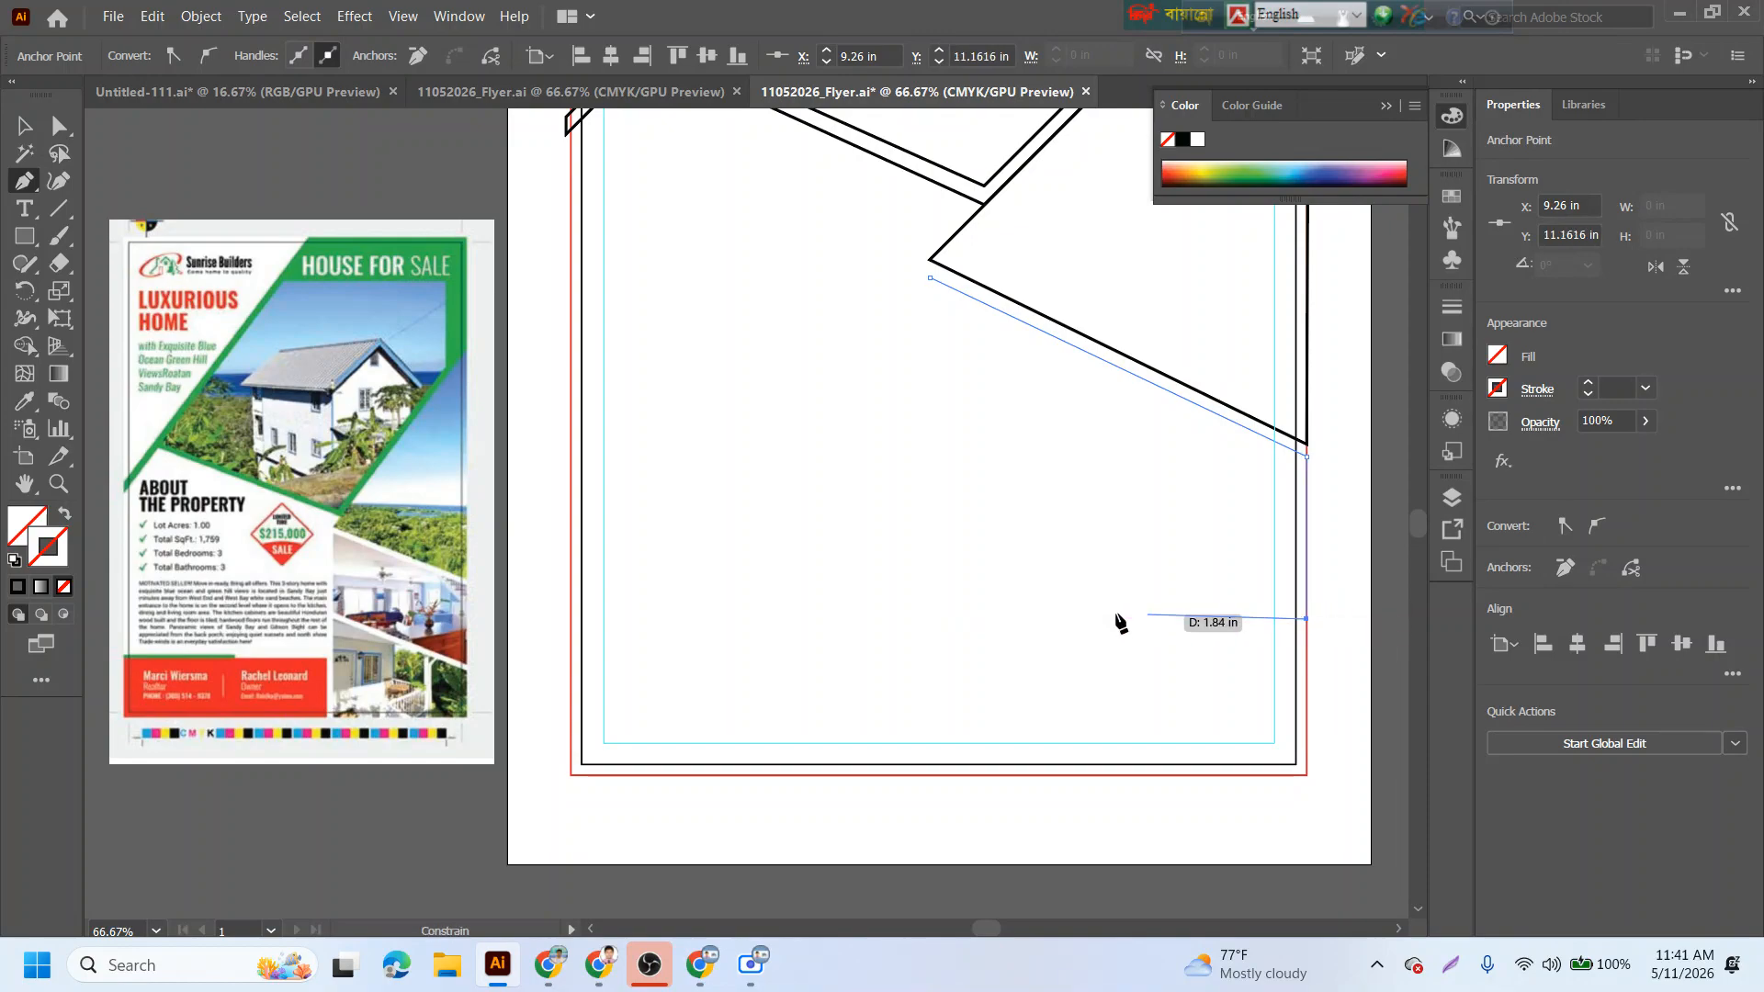
click(930, 488)
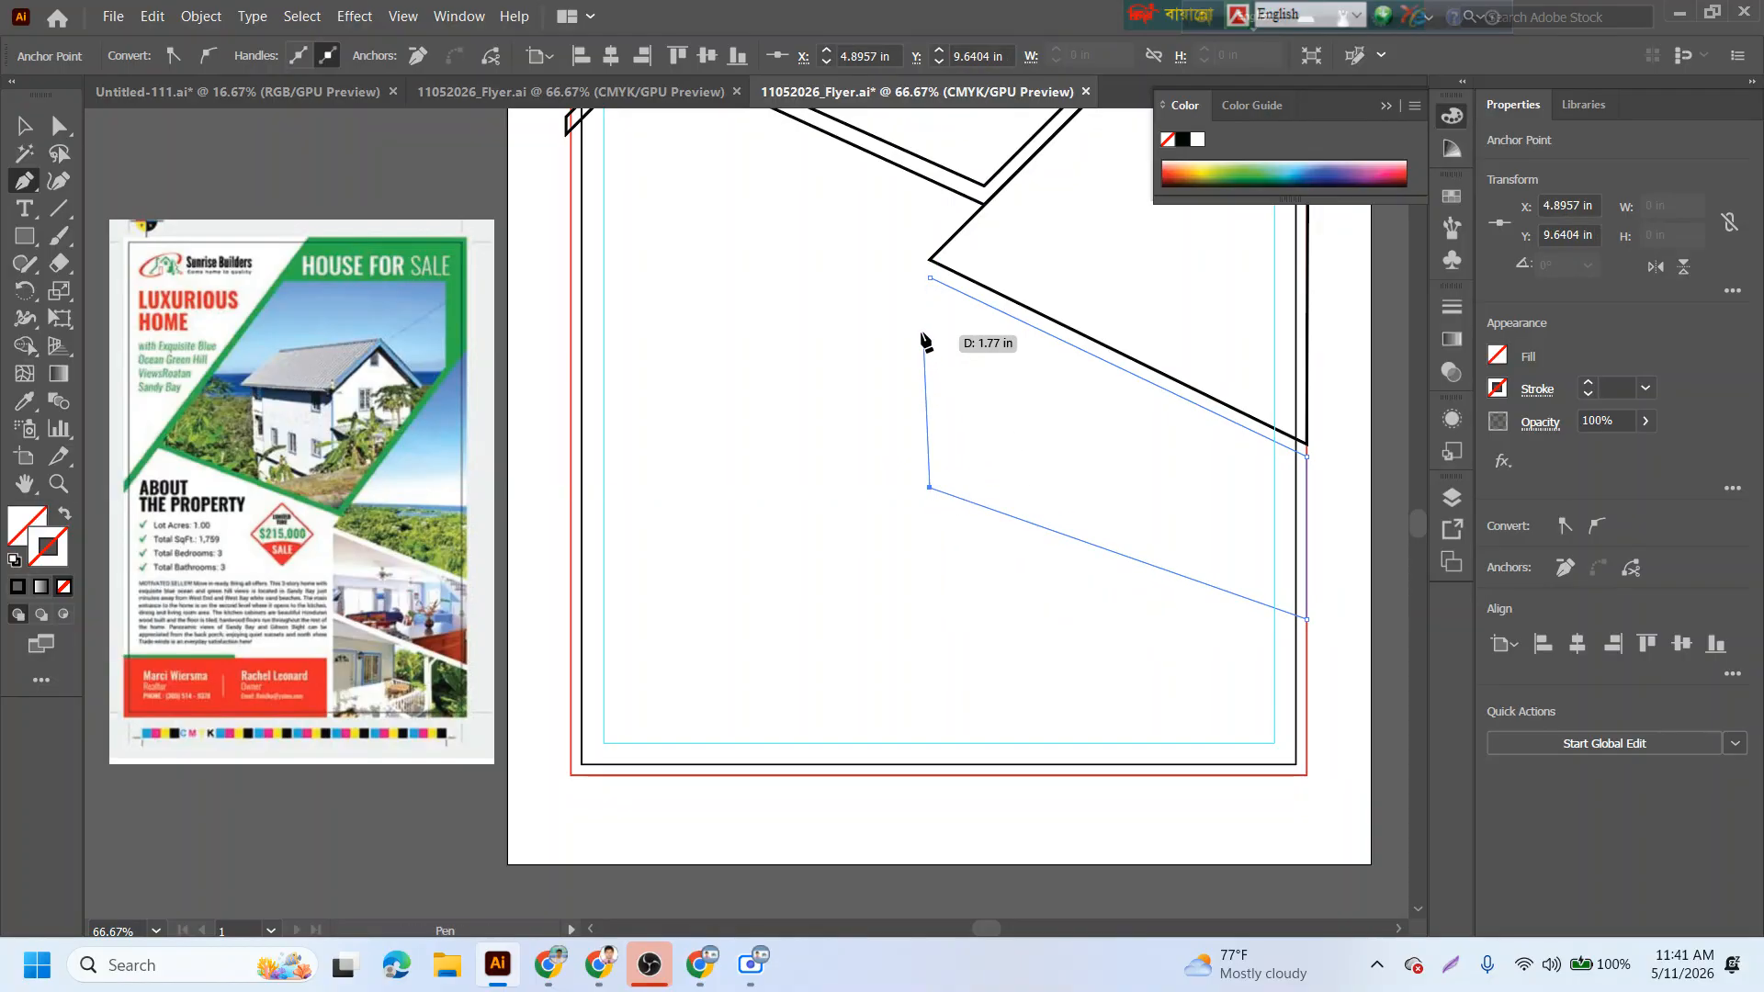
click(930, 278)
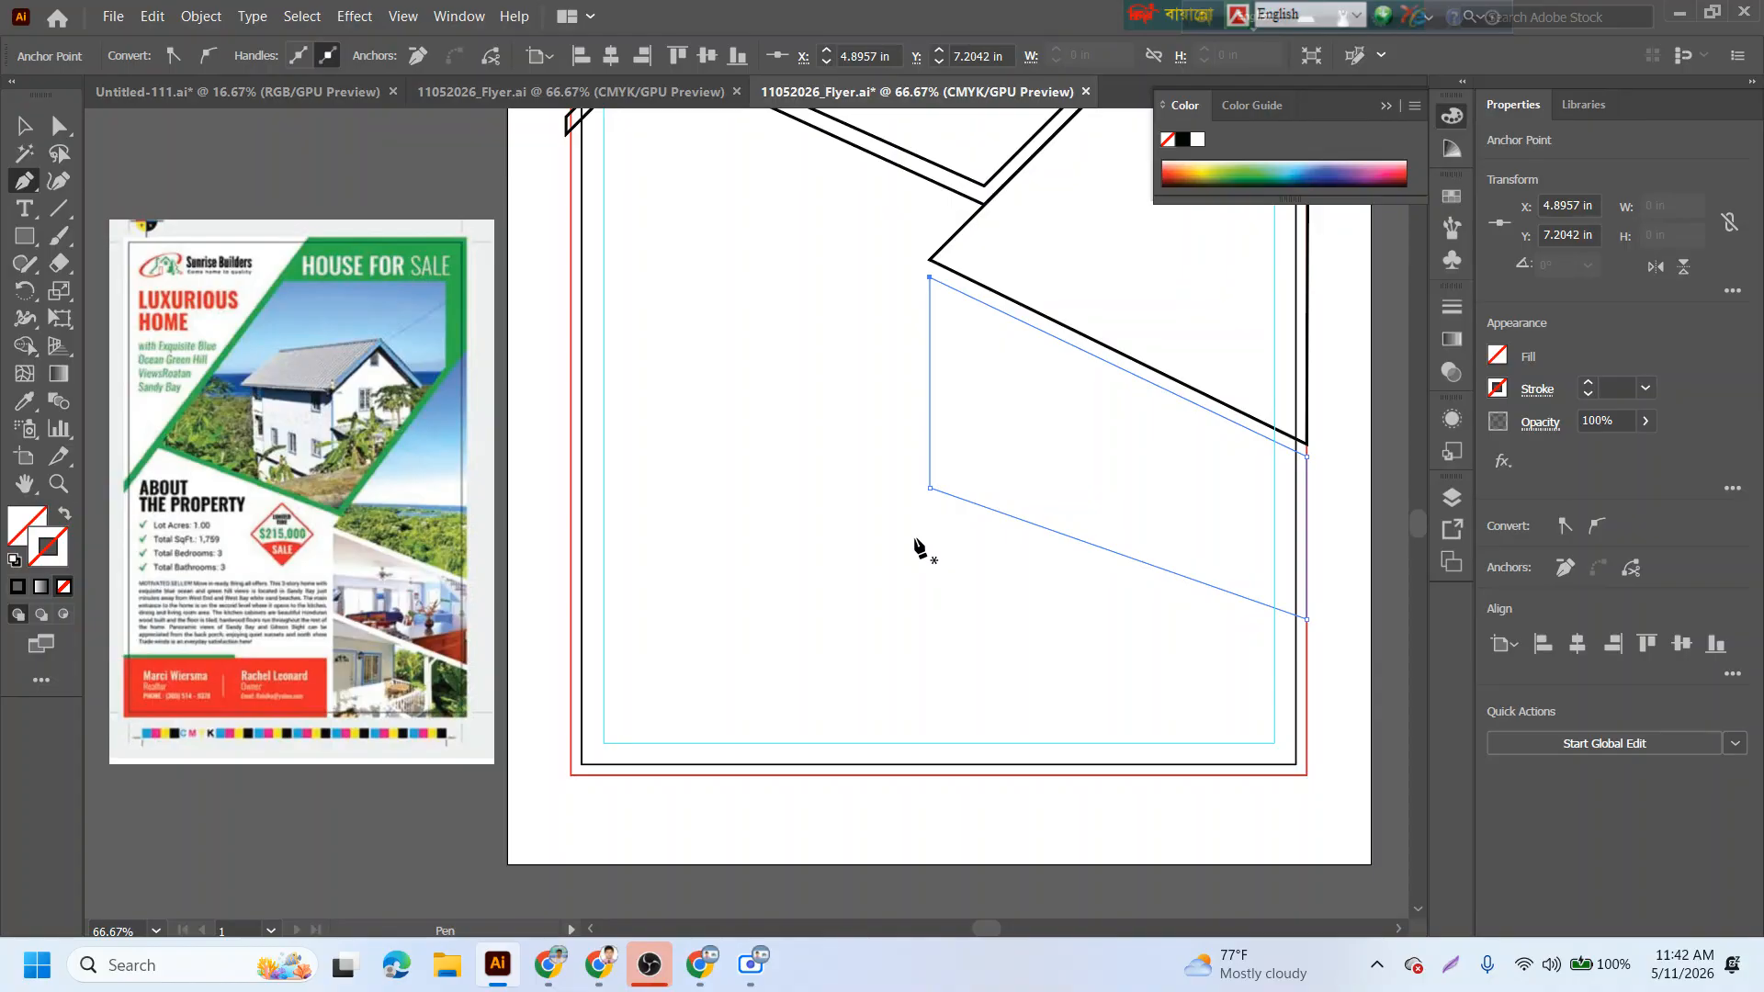
click(1585, 382)
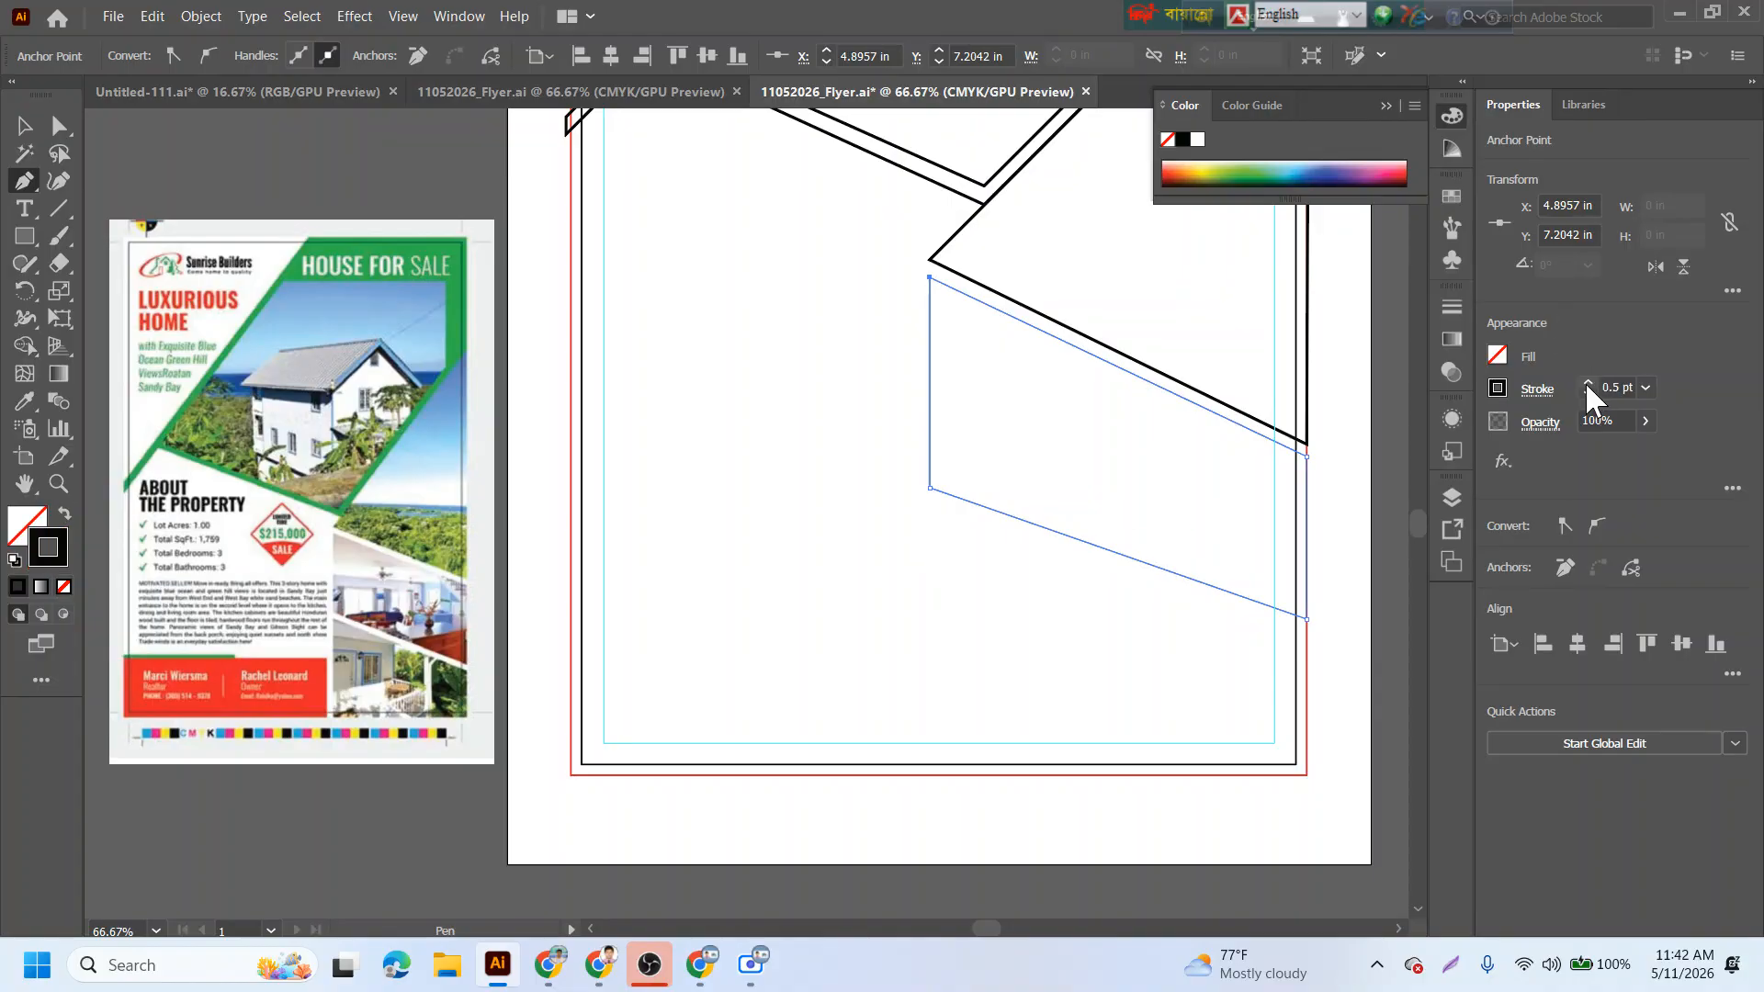
- Set the photo shape's stroke to 2 pt and draw a closed shape below through about (4.90, 9.79), (9.26, 11.30), (9.26, 12.97) and (4.90, 12.97) in
click(1585, 382)
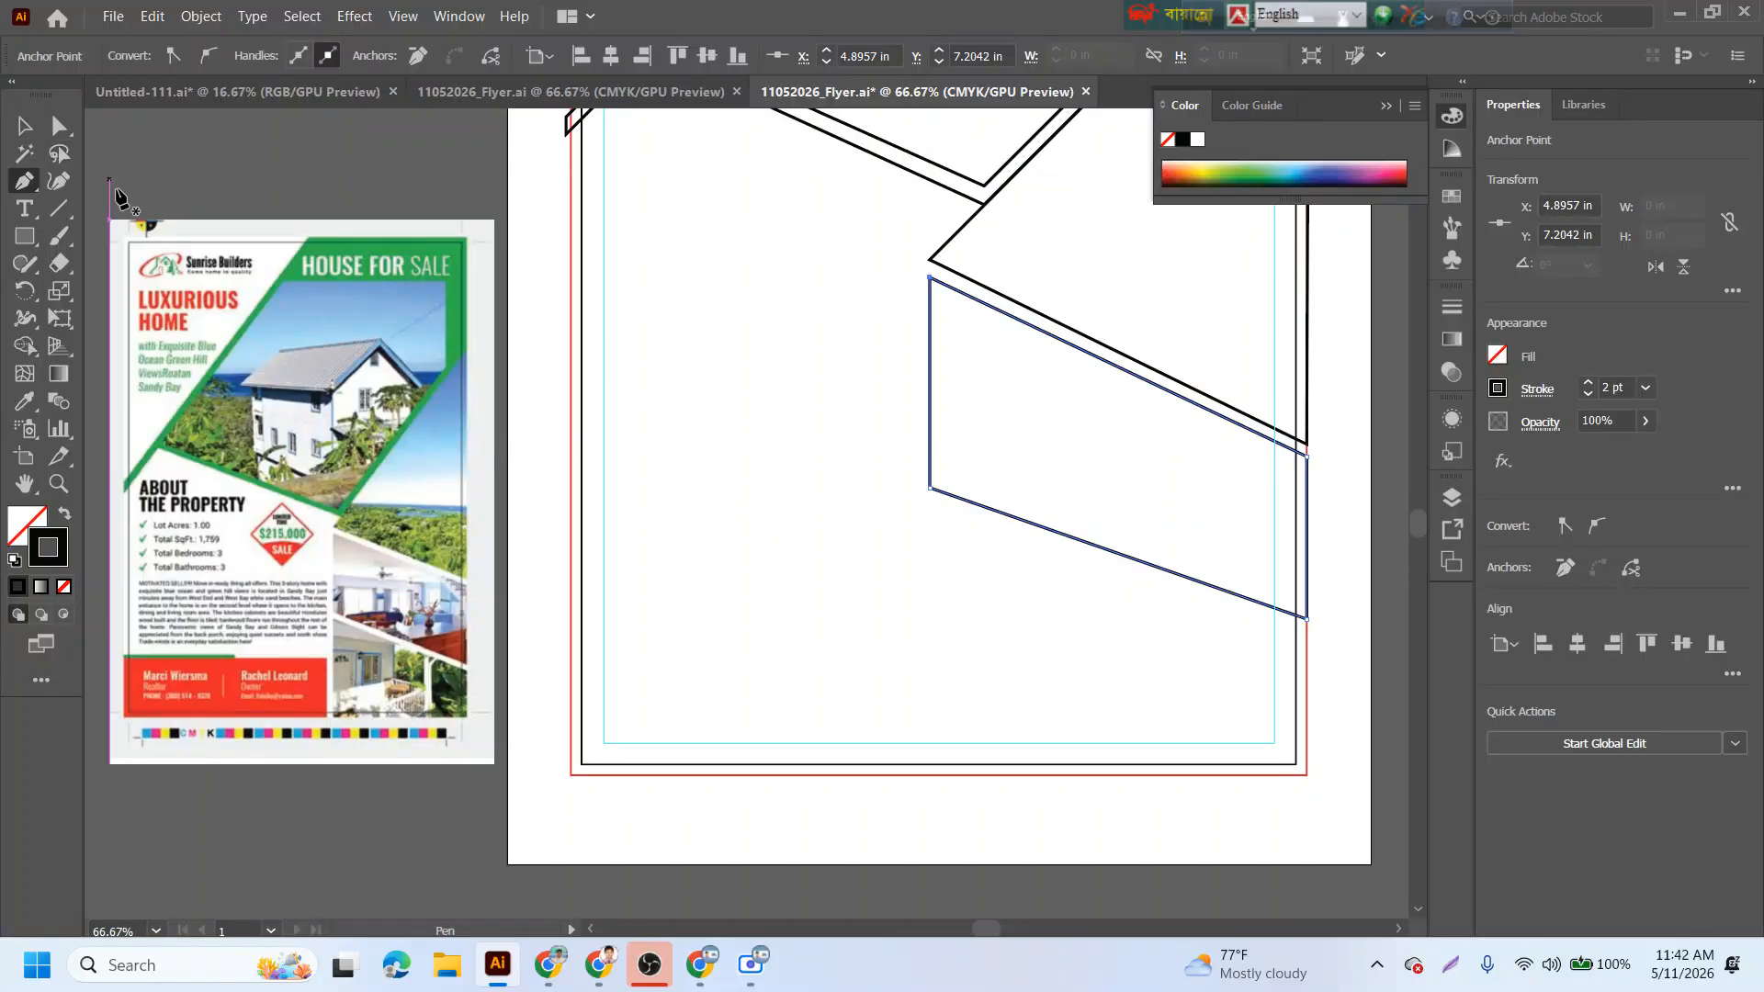
click(929, 501)
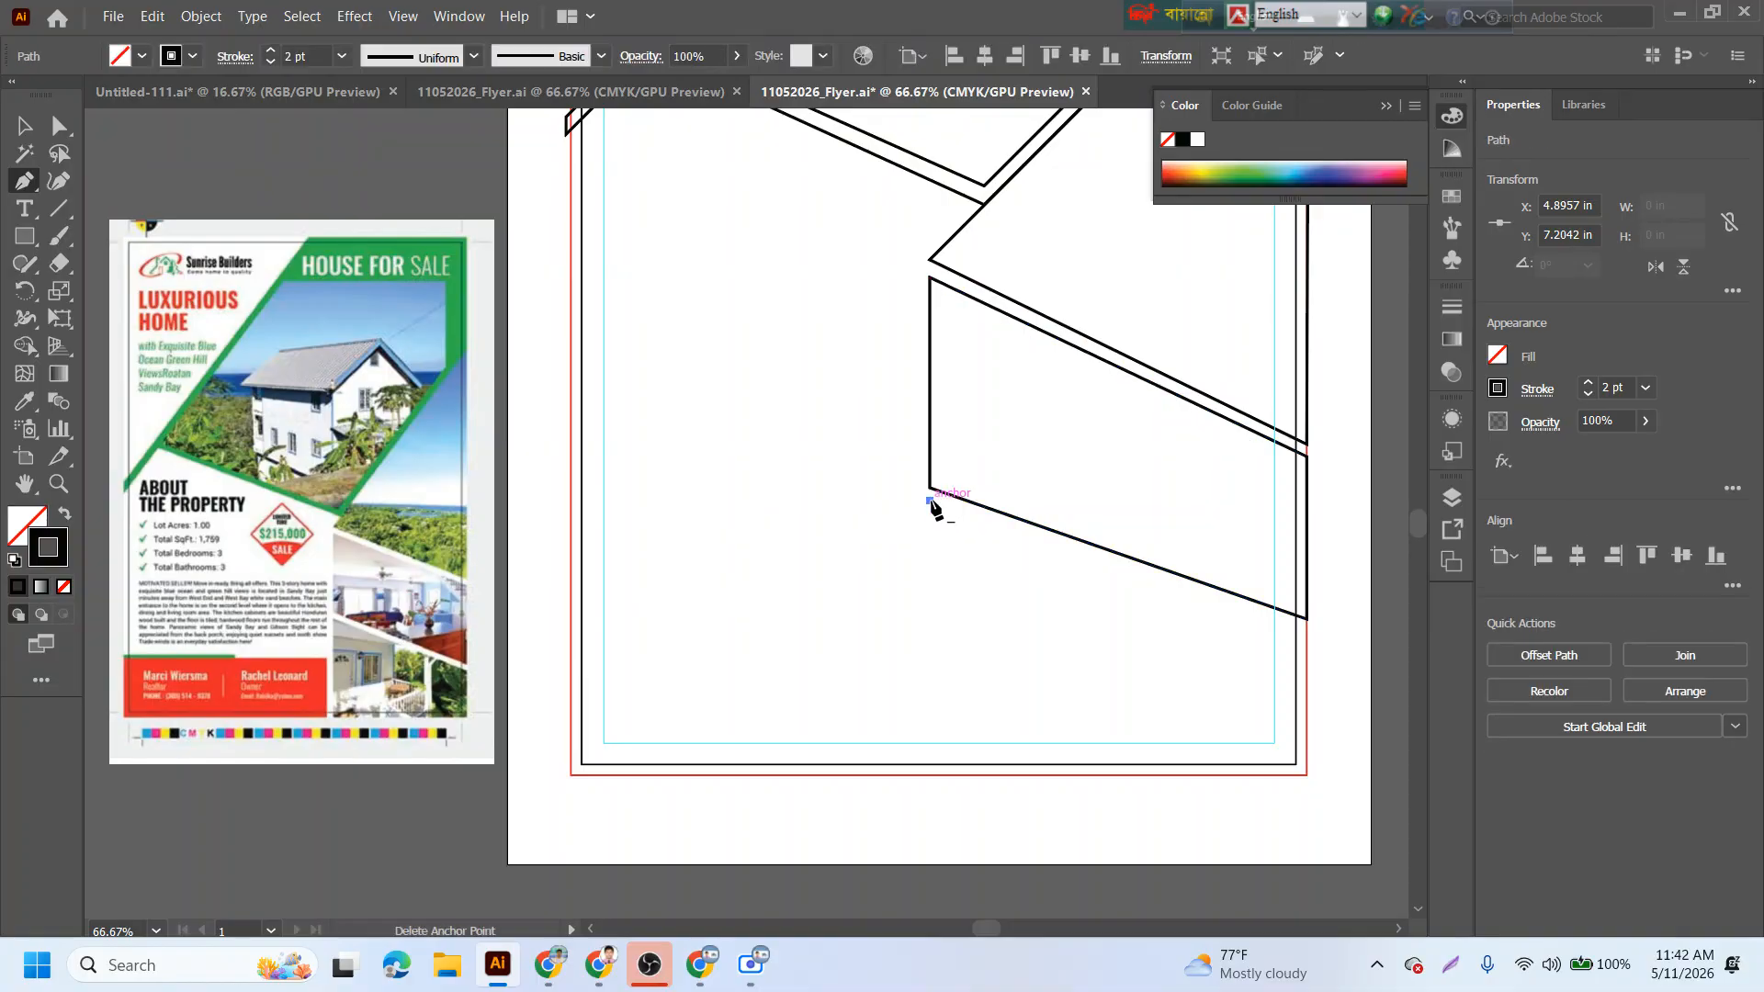
click(1308, 632)
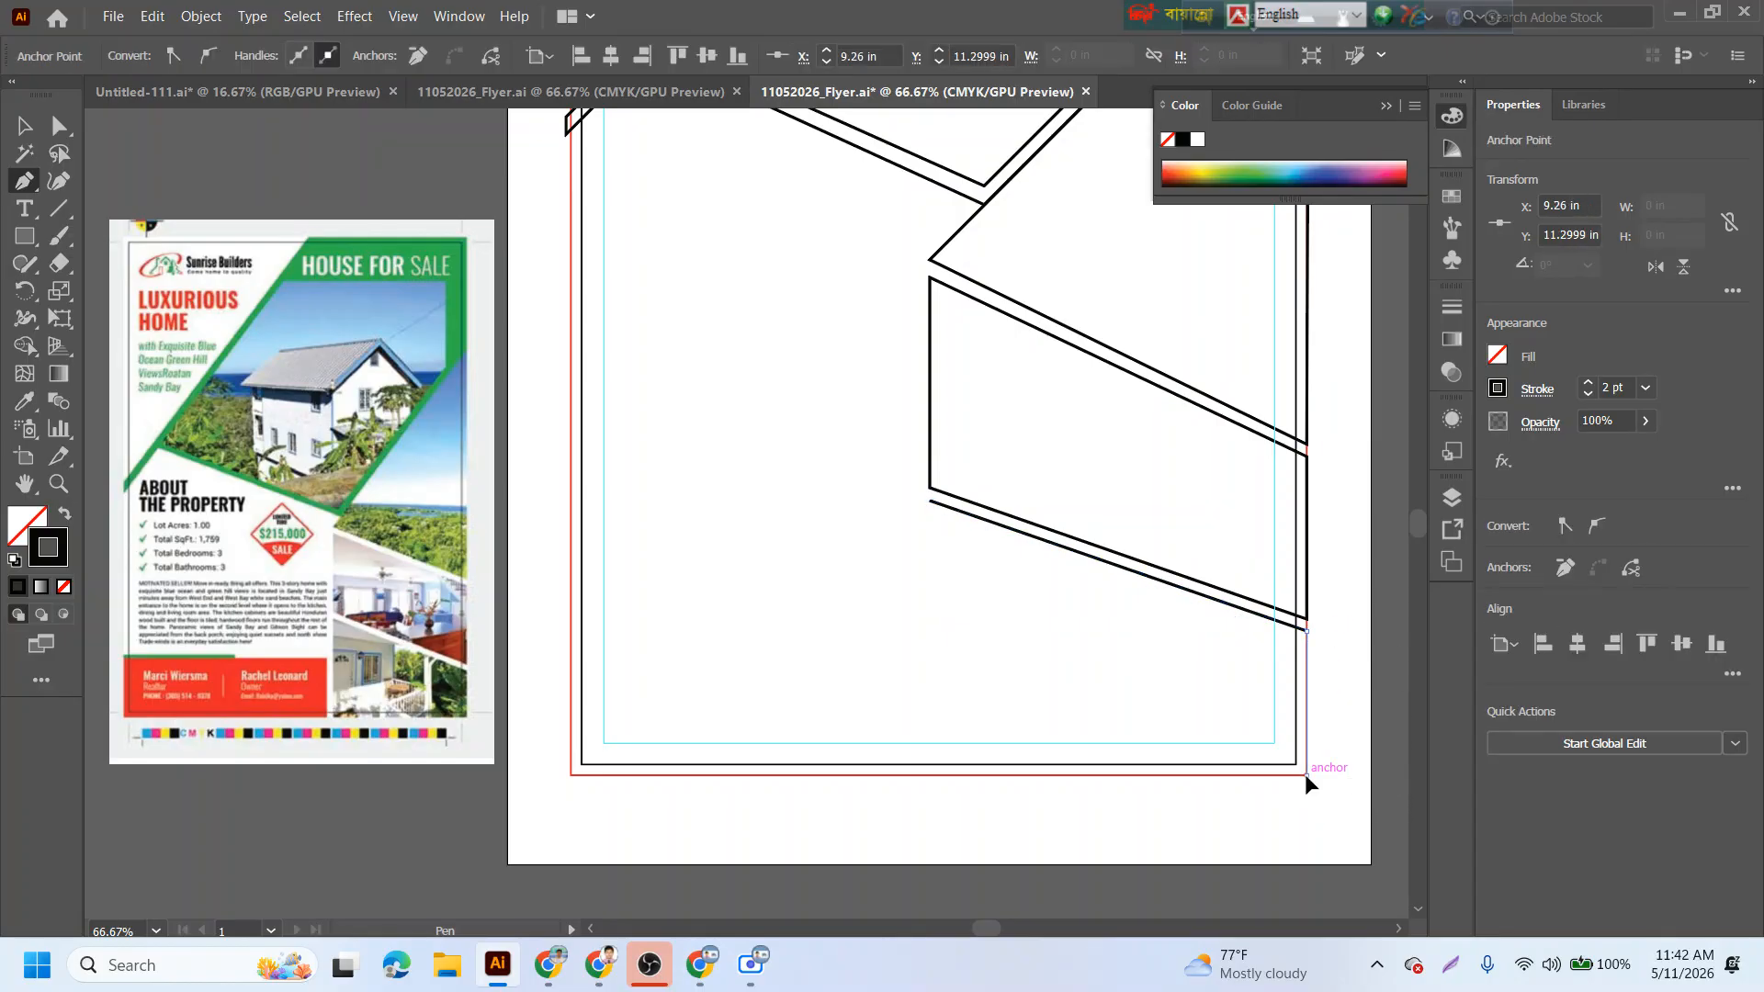
click(1306, 775)
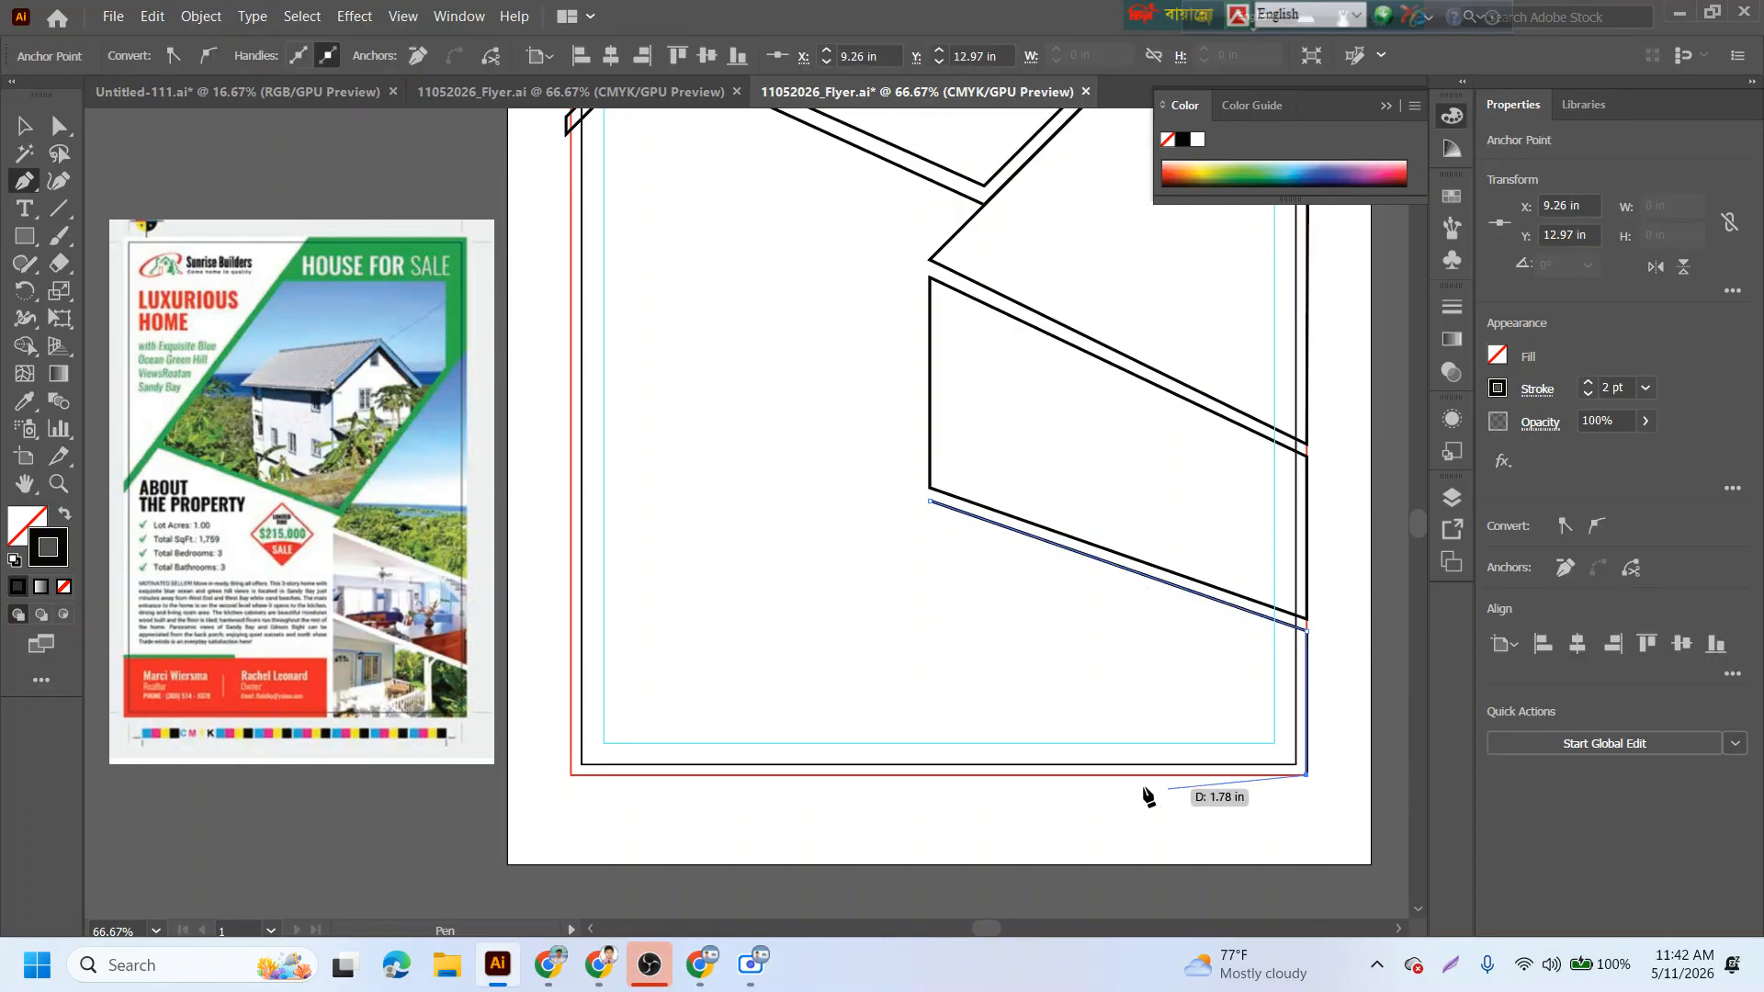
click(930, 775)
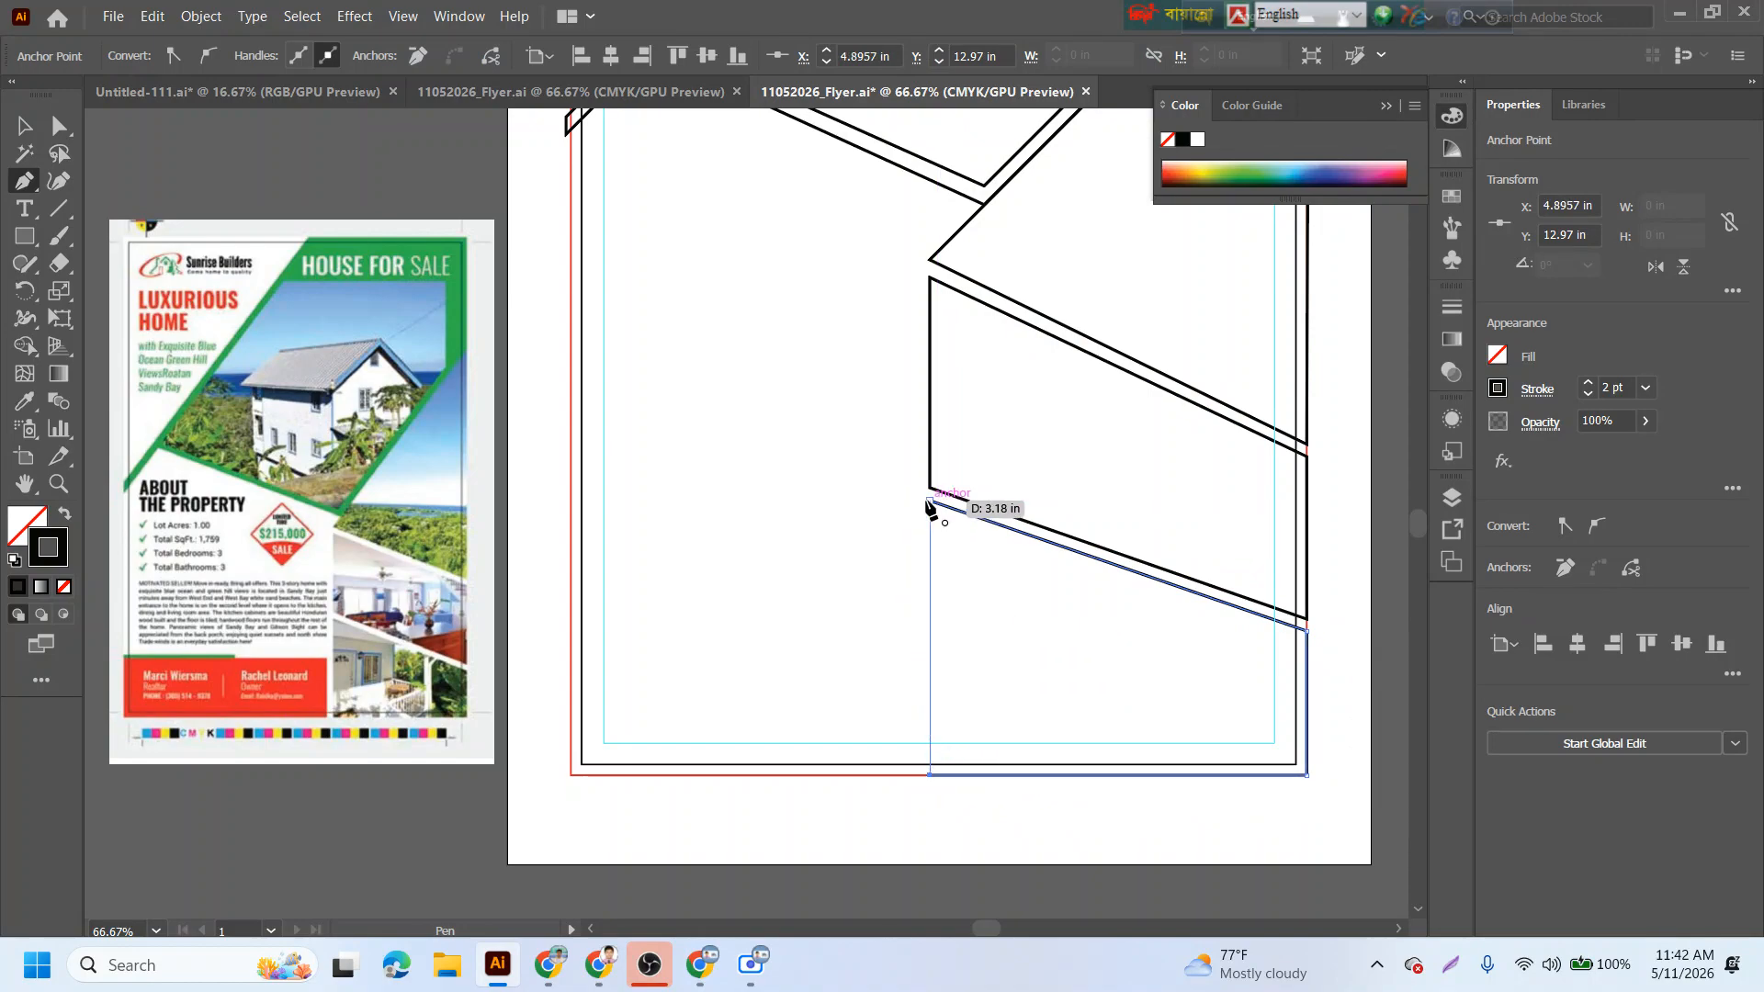
click(928, 503)
- Review the completed frame and photo outlines against the reference flyer and clear the selection
scroll(1005, 551, up, 4)
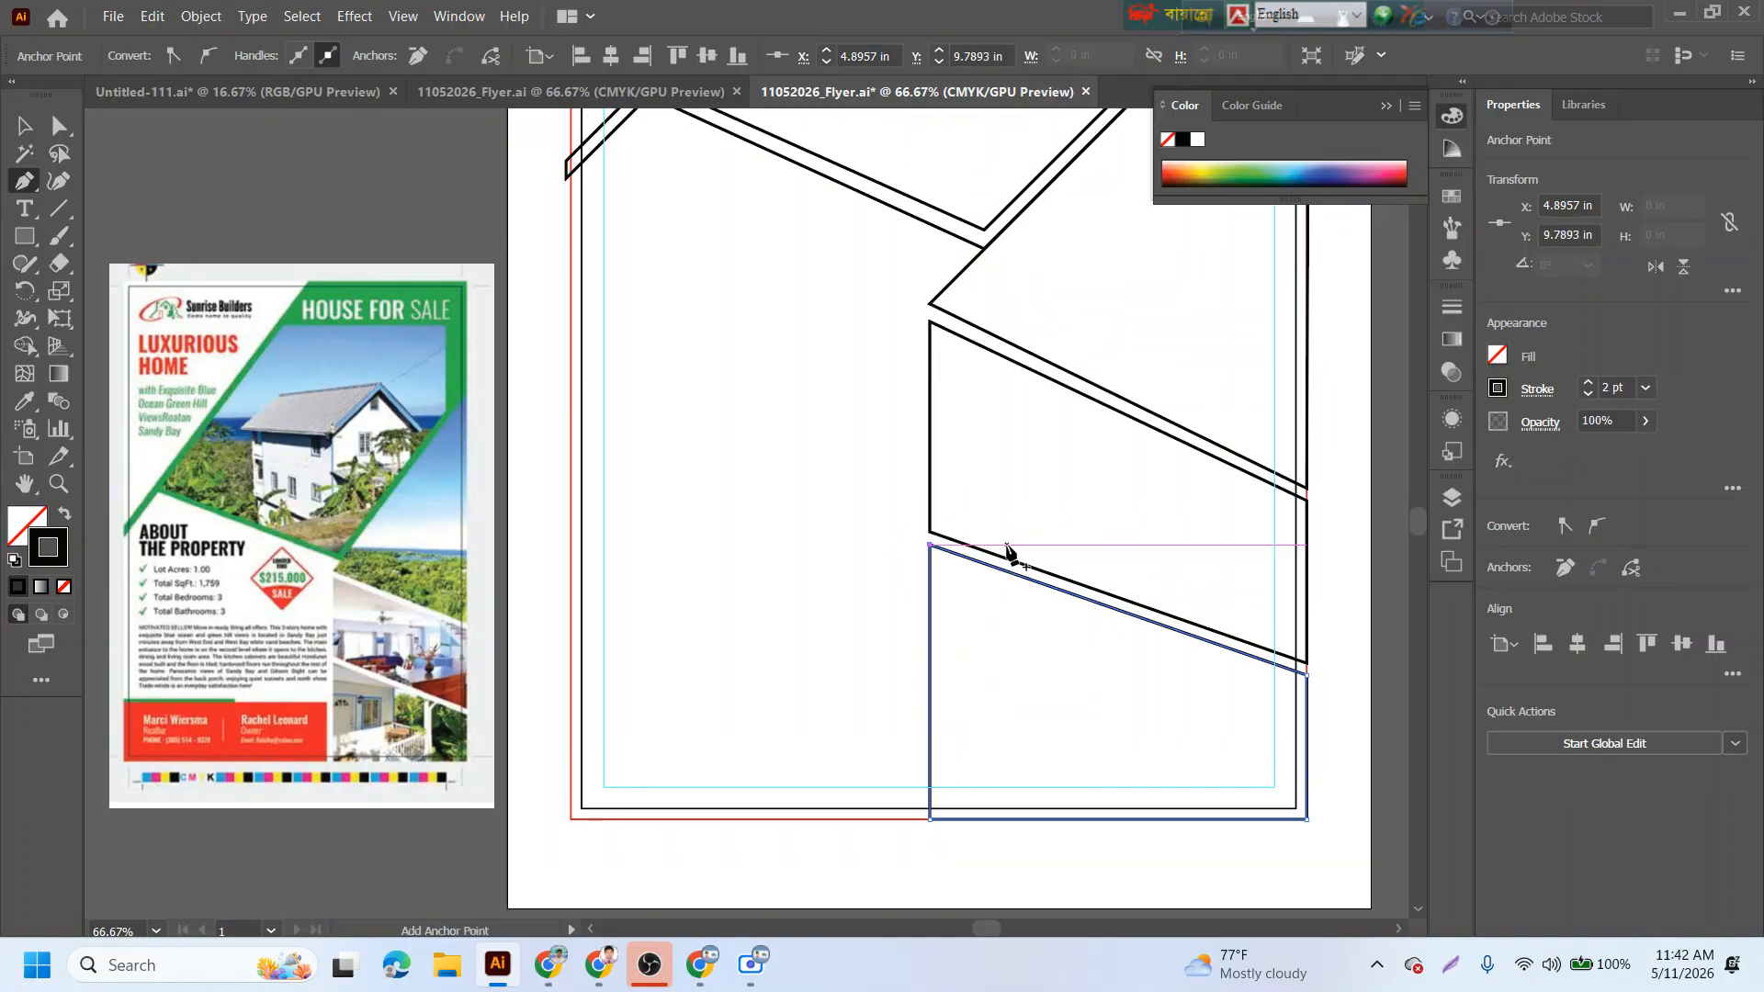
scroll(1012, 540, up, 1)
scroll(1009, 537, down, 3)
scroll(1005, 533, down, 1)
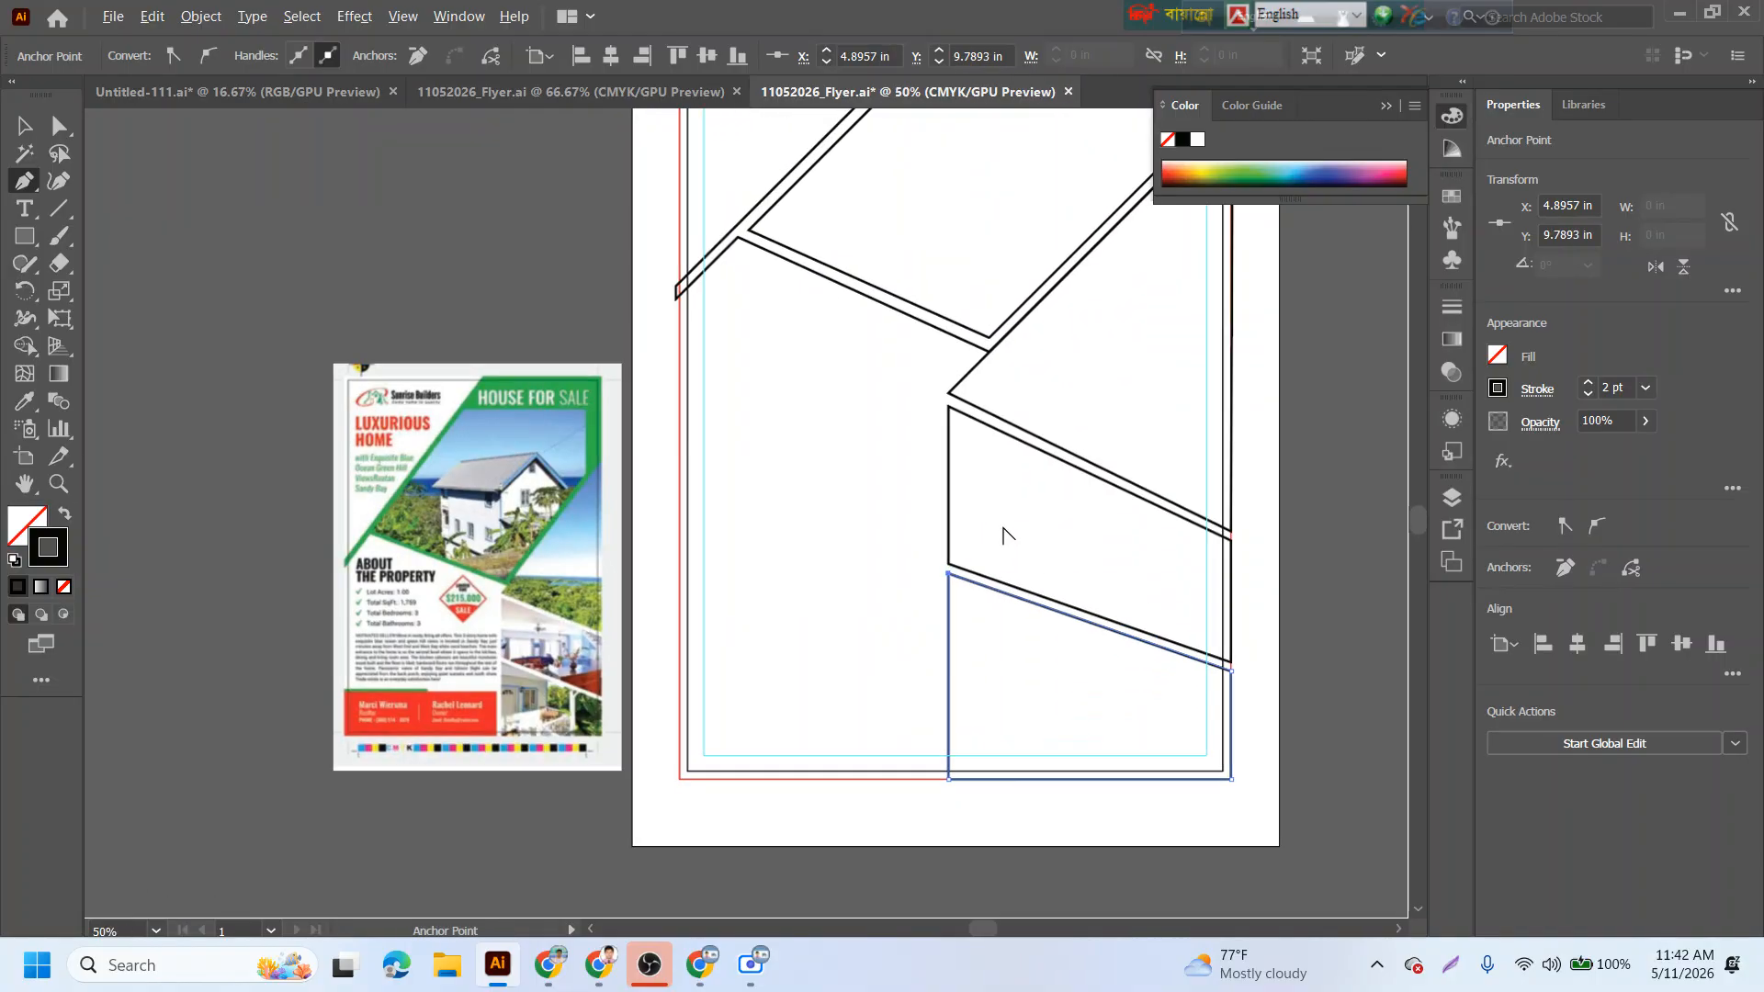
scroll(1024, 432, up, 3)
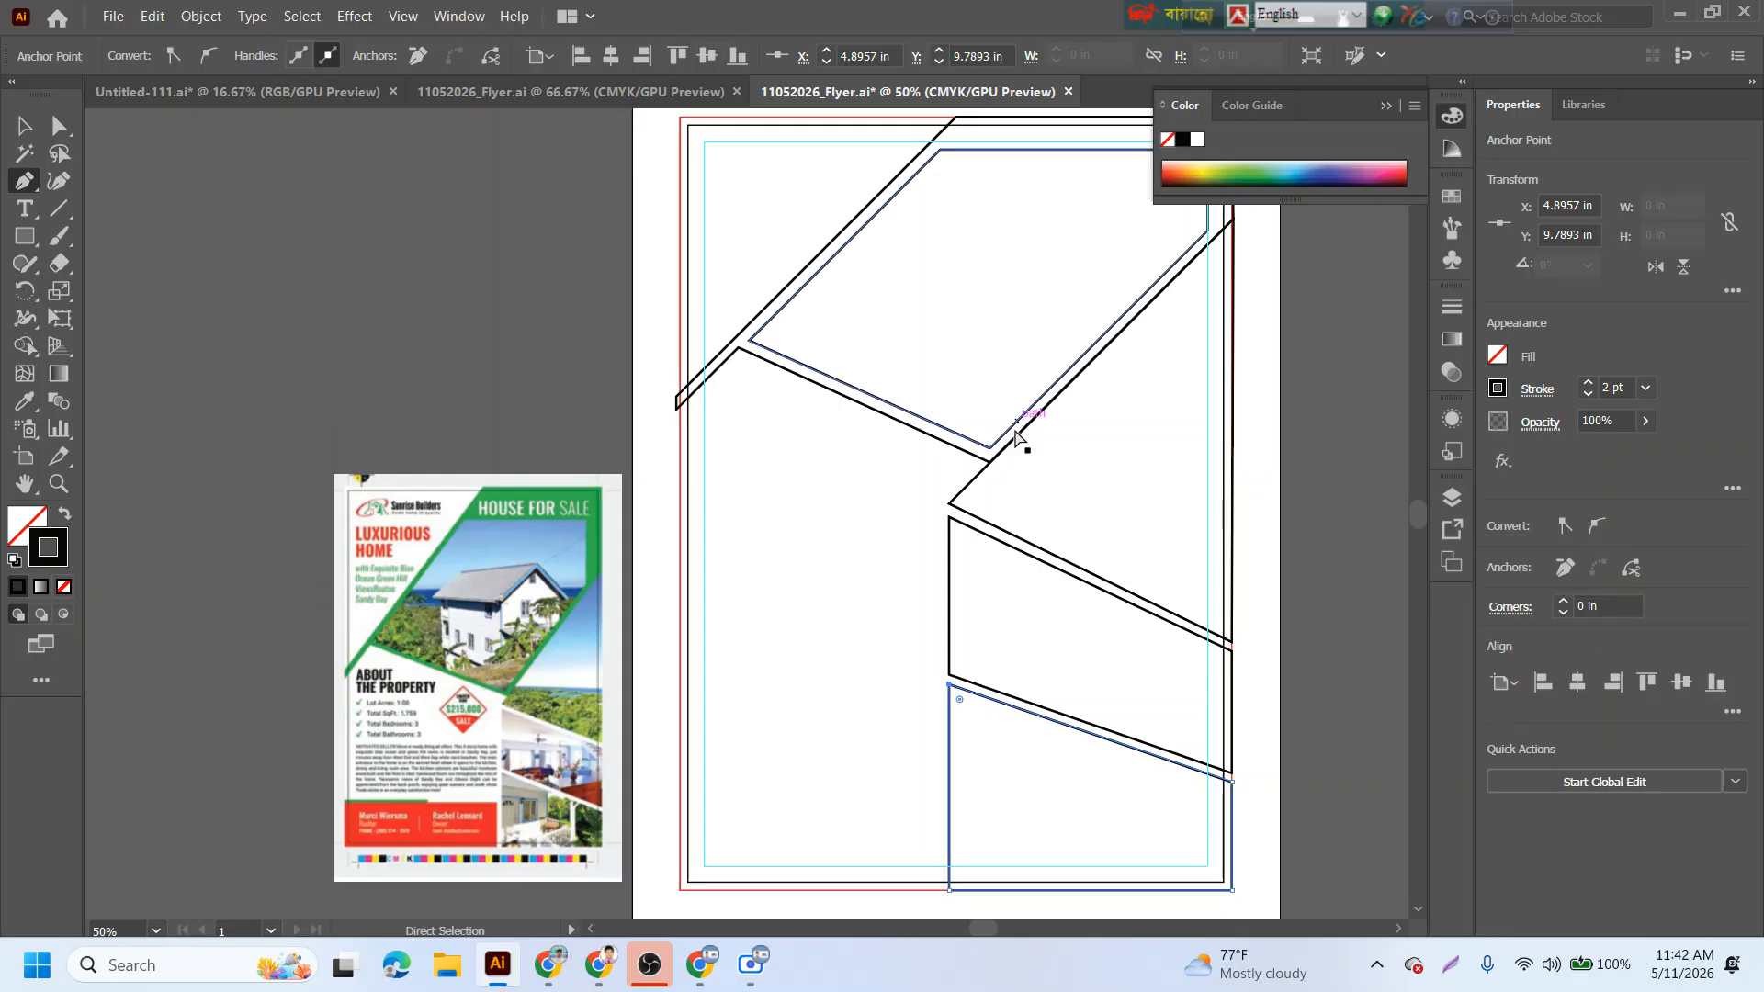
scroll(1015, 434, down, 1)
drag(1115, 492, 969, 563)
scroll(919, 504, up, 1)
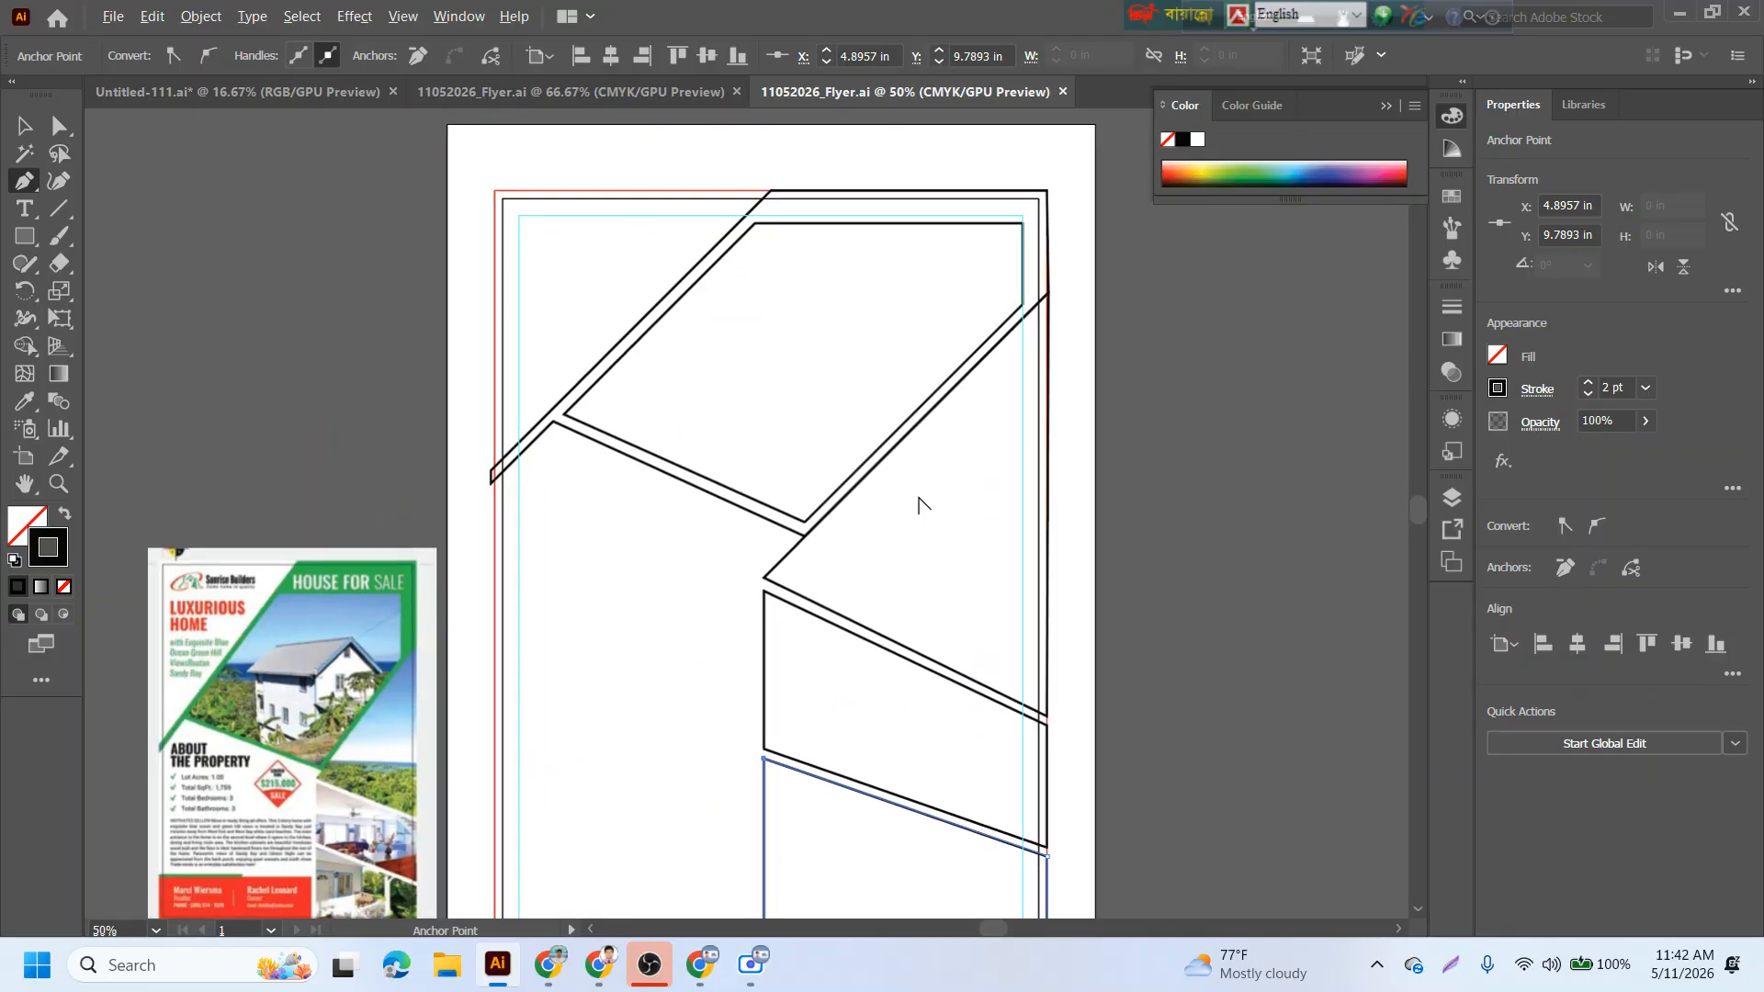
scroll(918, 504, down, 1)
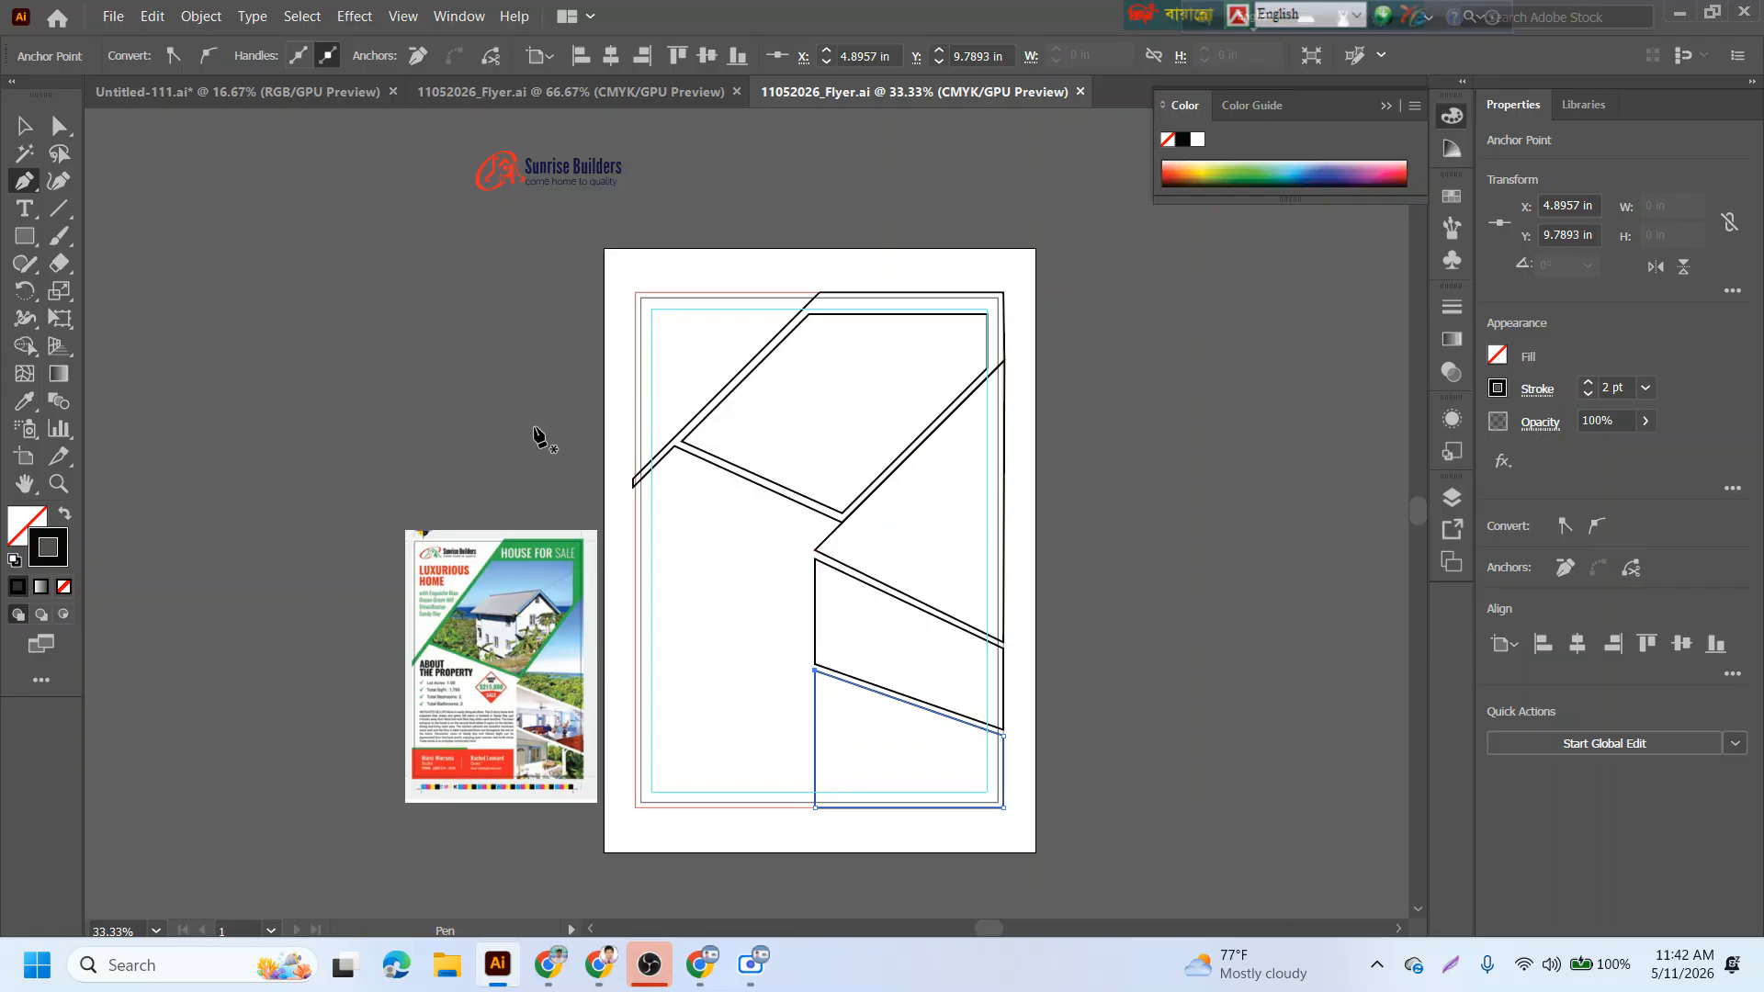
click(24, 126)
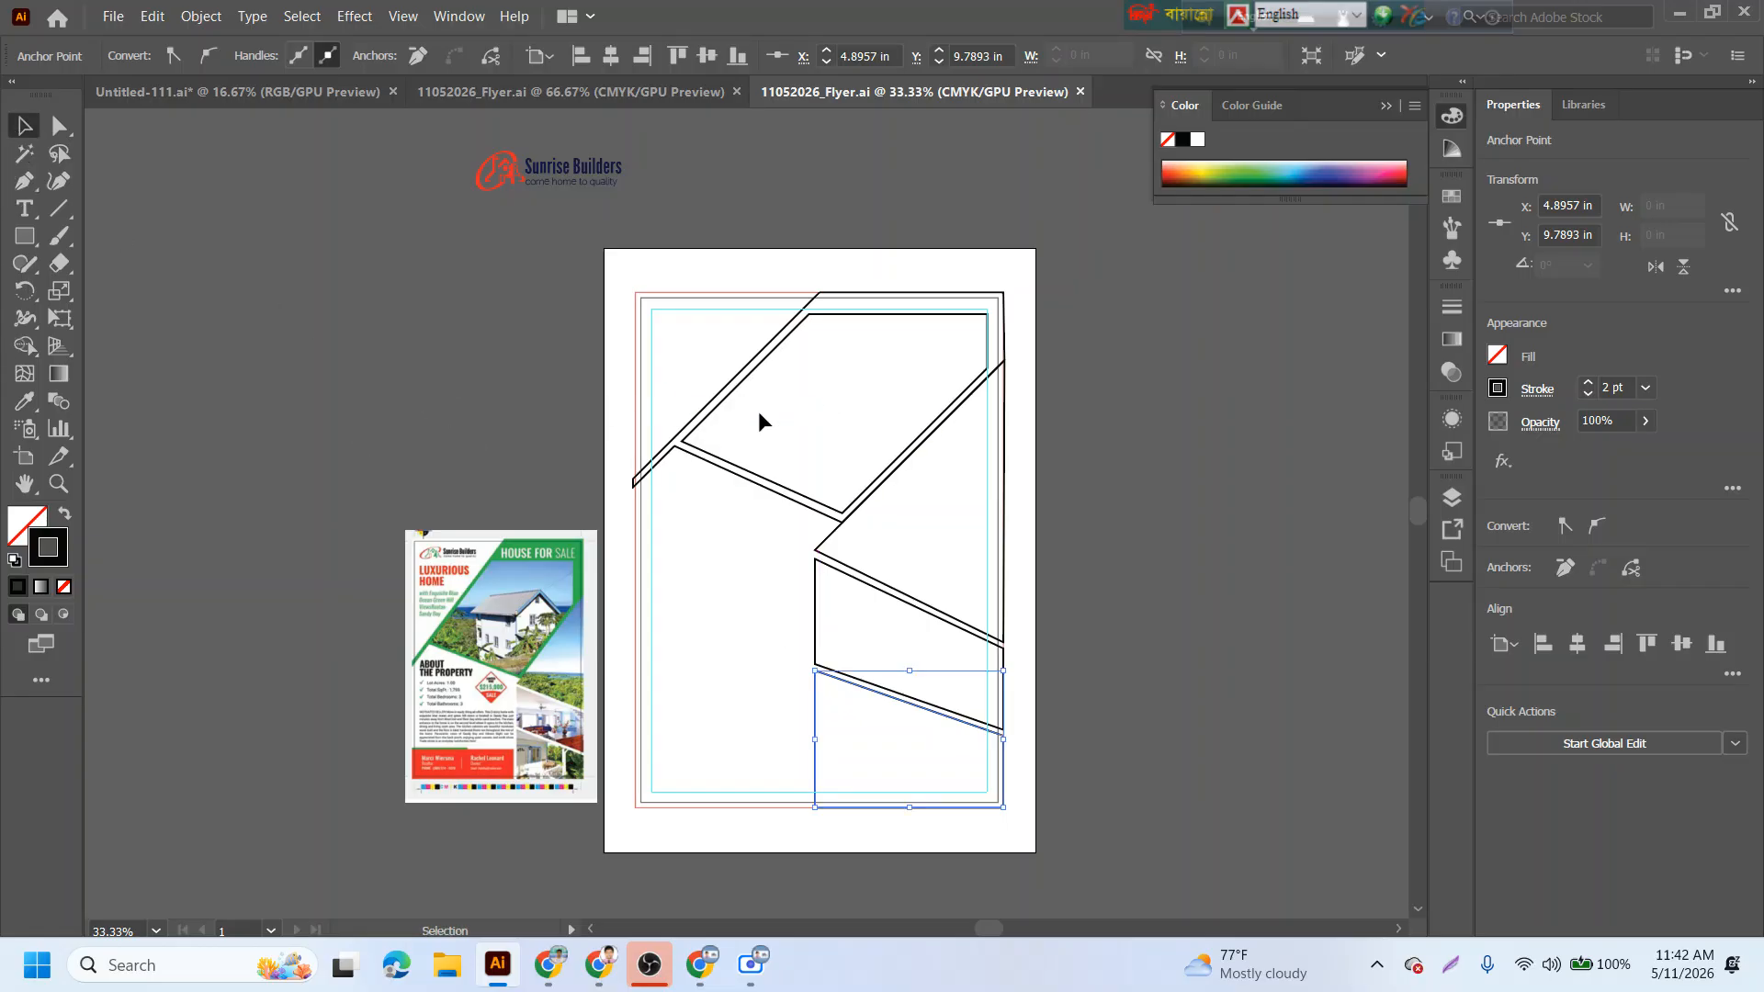
click(763, 290)
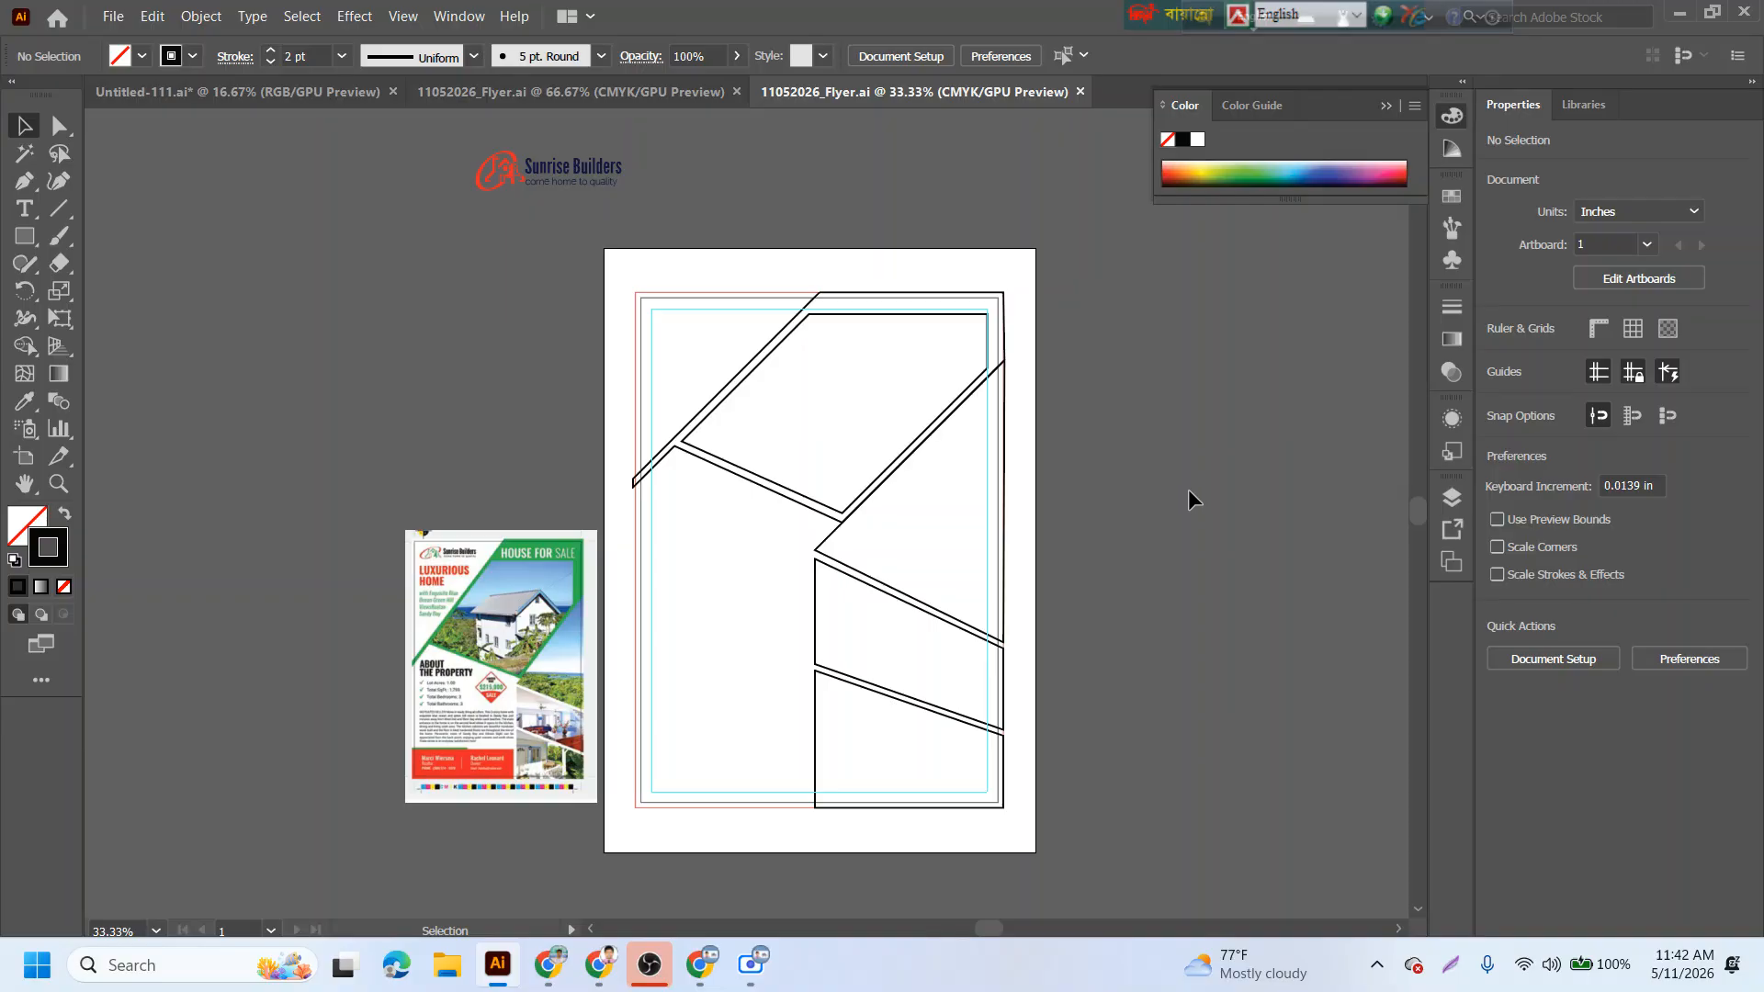
- Create an 8.27 x 11.69 in rectangle and center it horizontally and vertically on the artboard
click(24, 237)
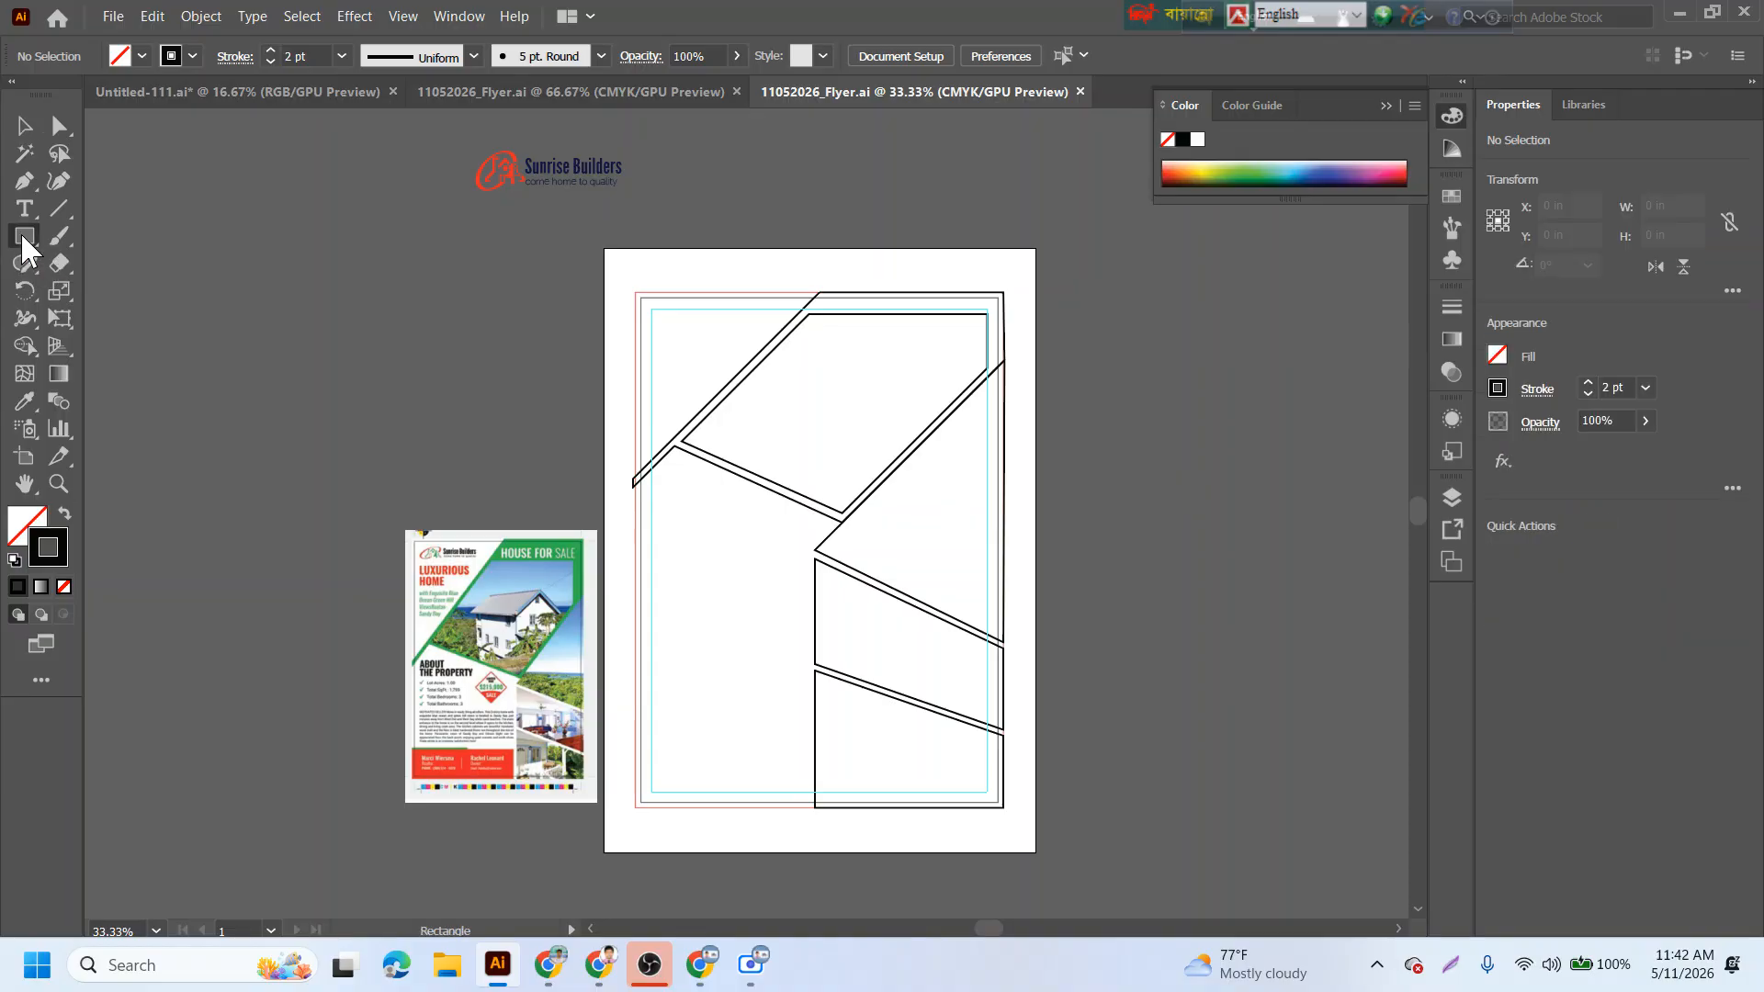
click(1033, 542)
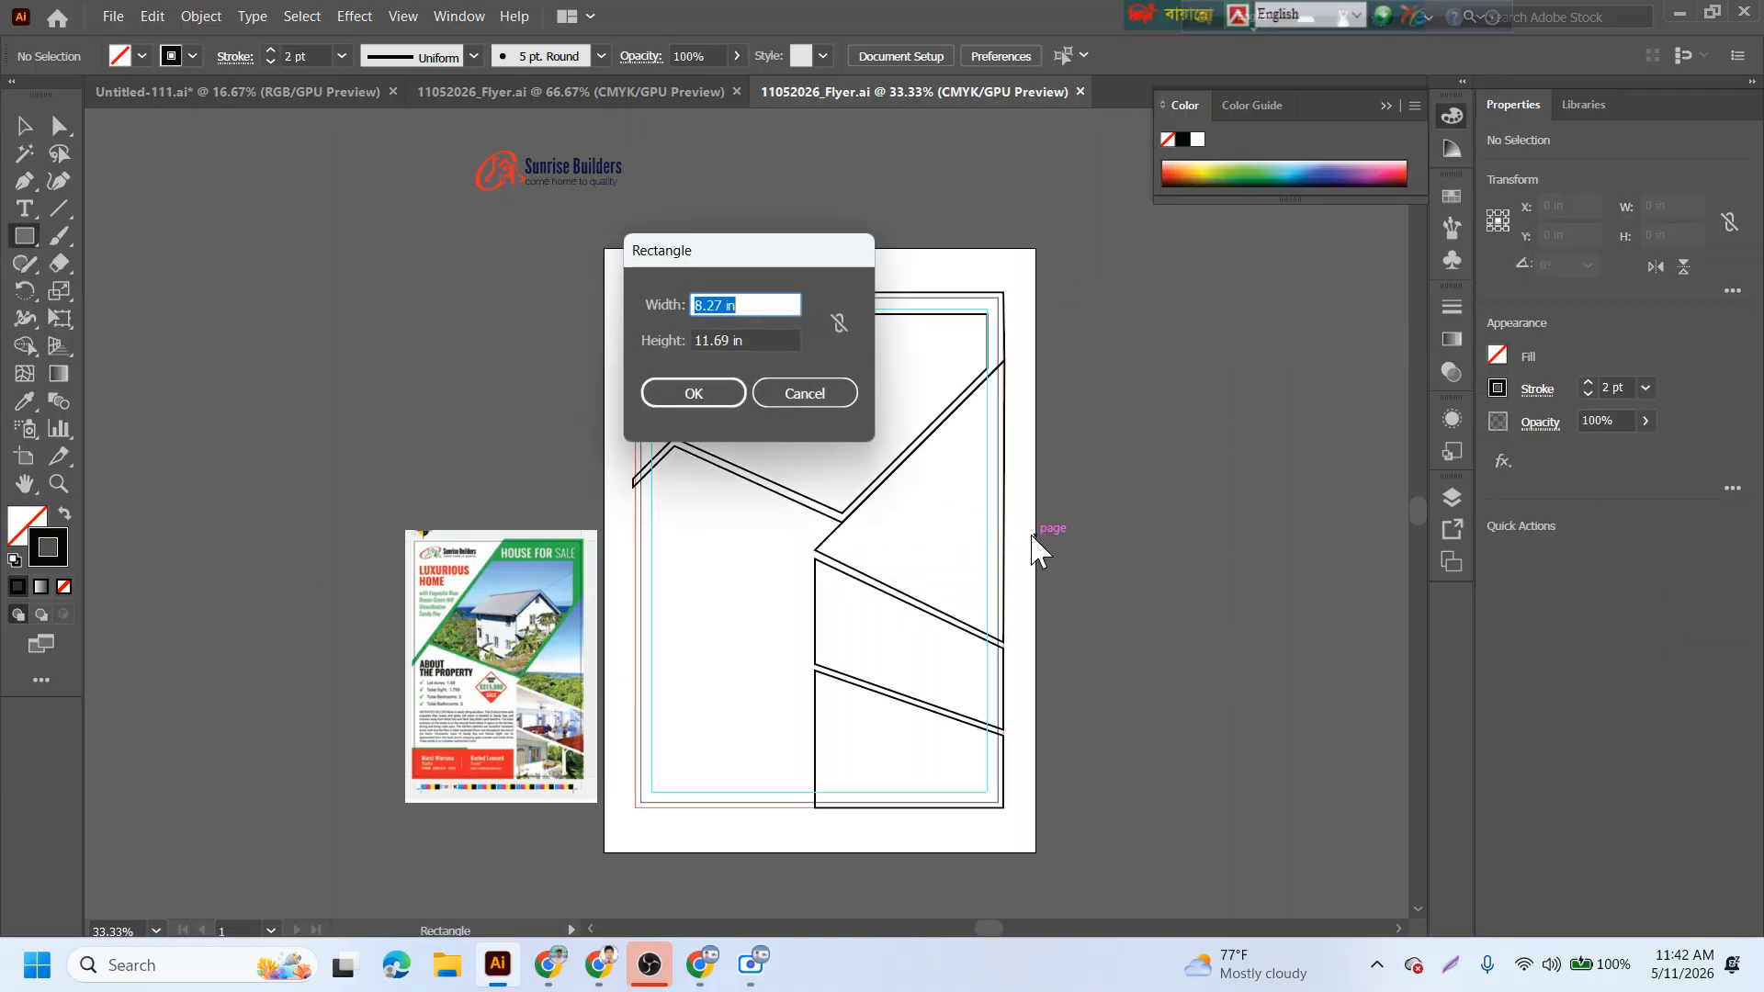
click(727, 391)
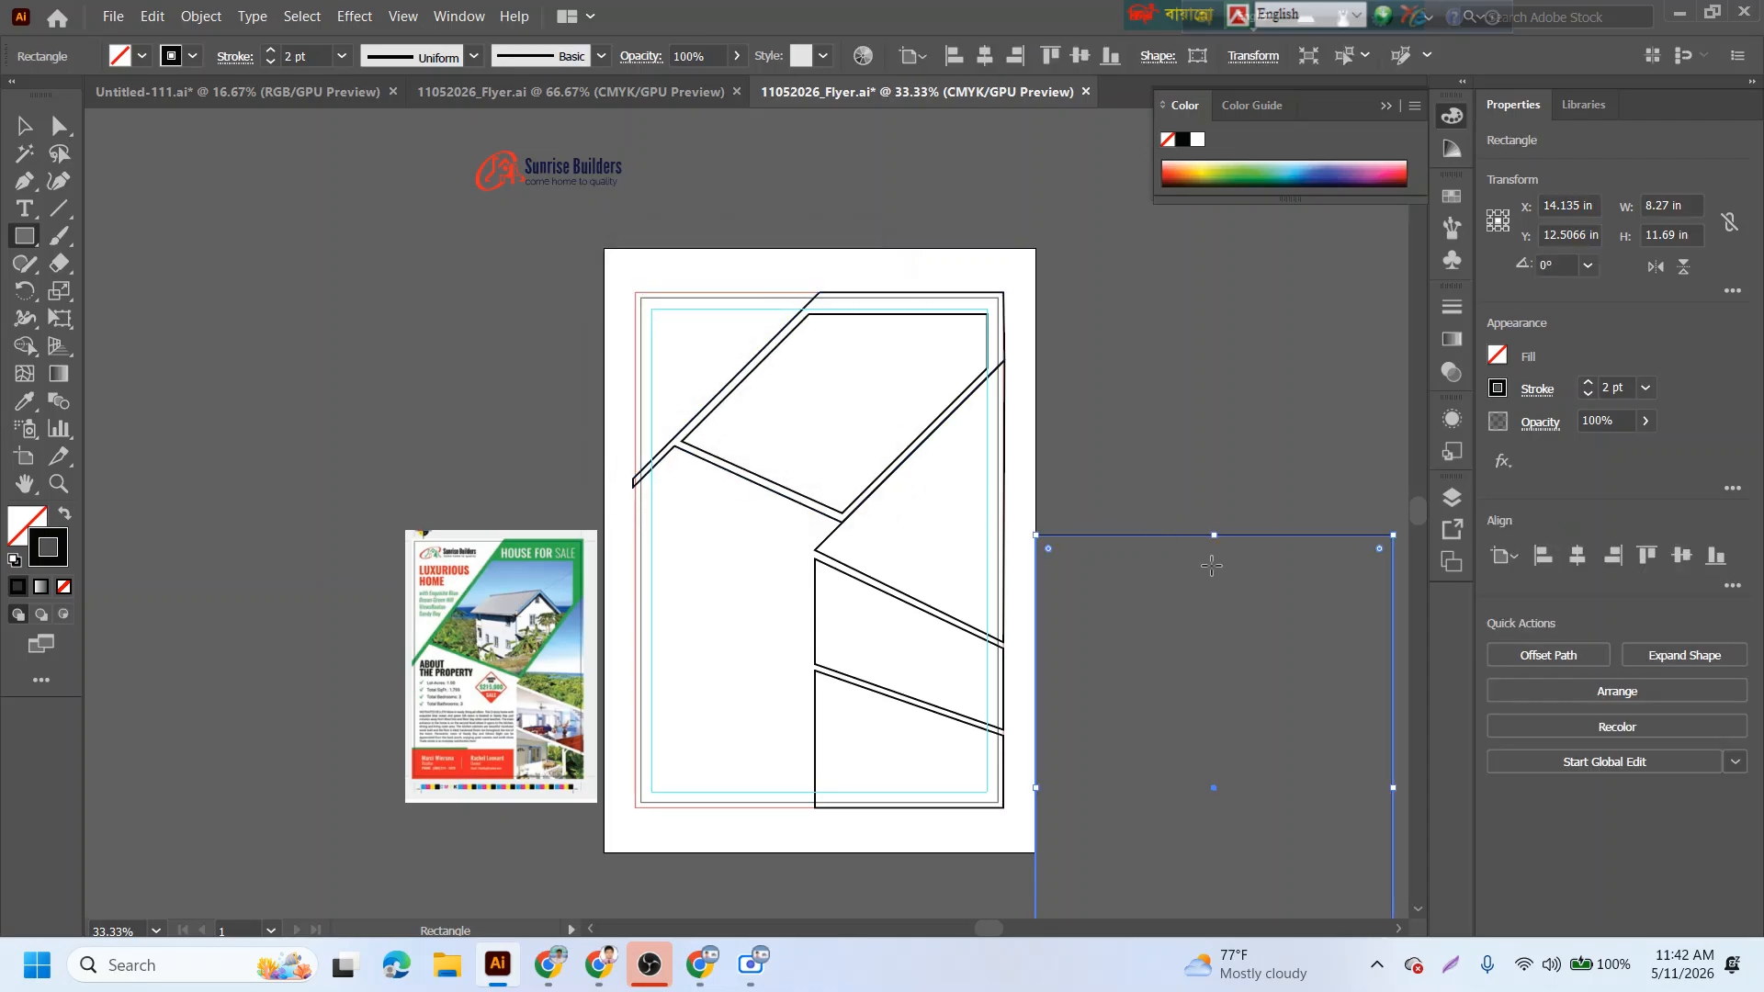
click(1578, 556)
click(1682, 555)
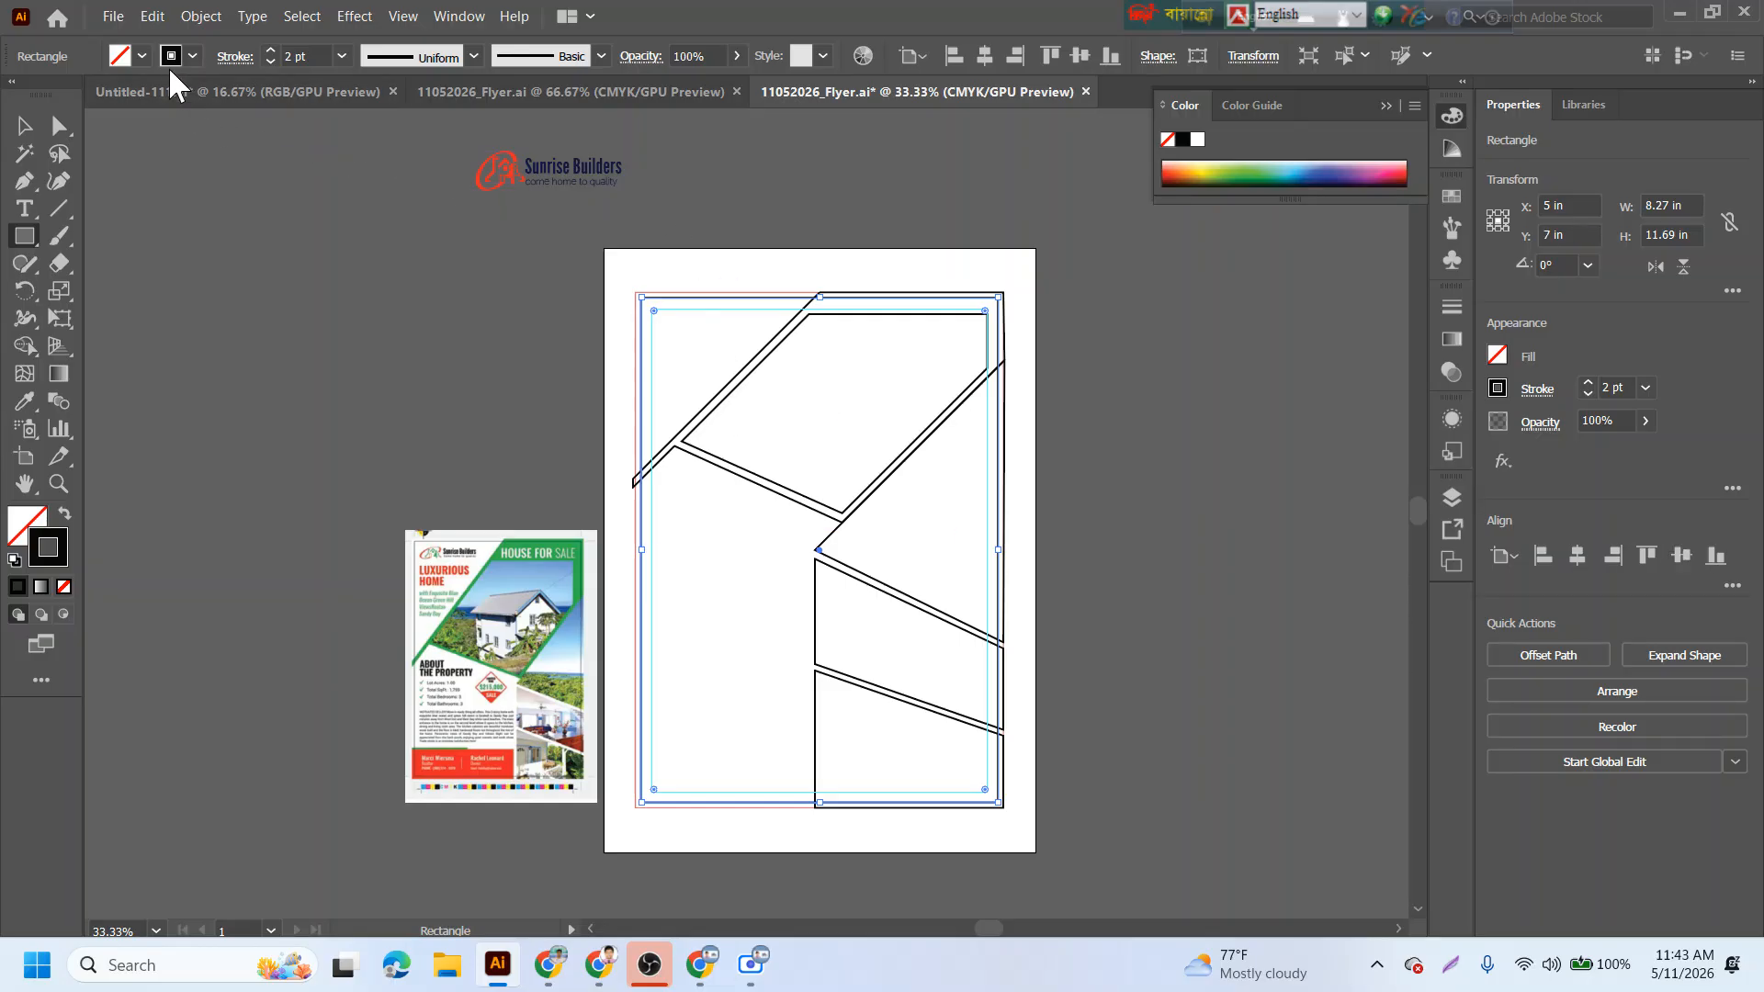
- Fill the centered page rectangle with a light gray swatch
click(144, 57)
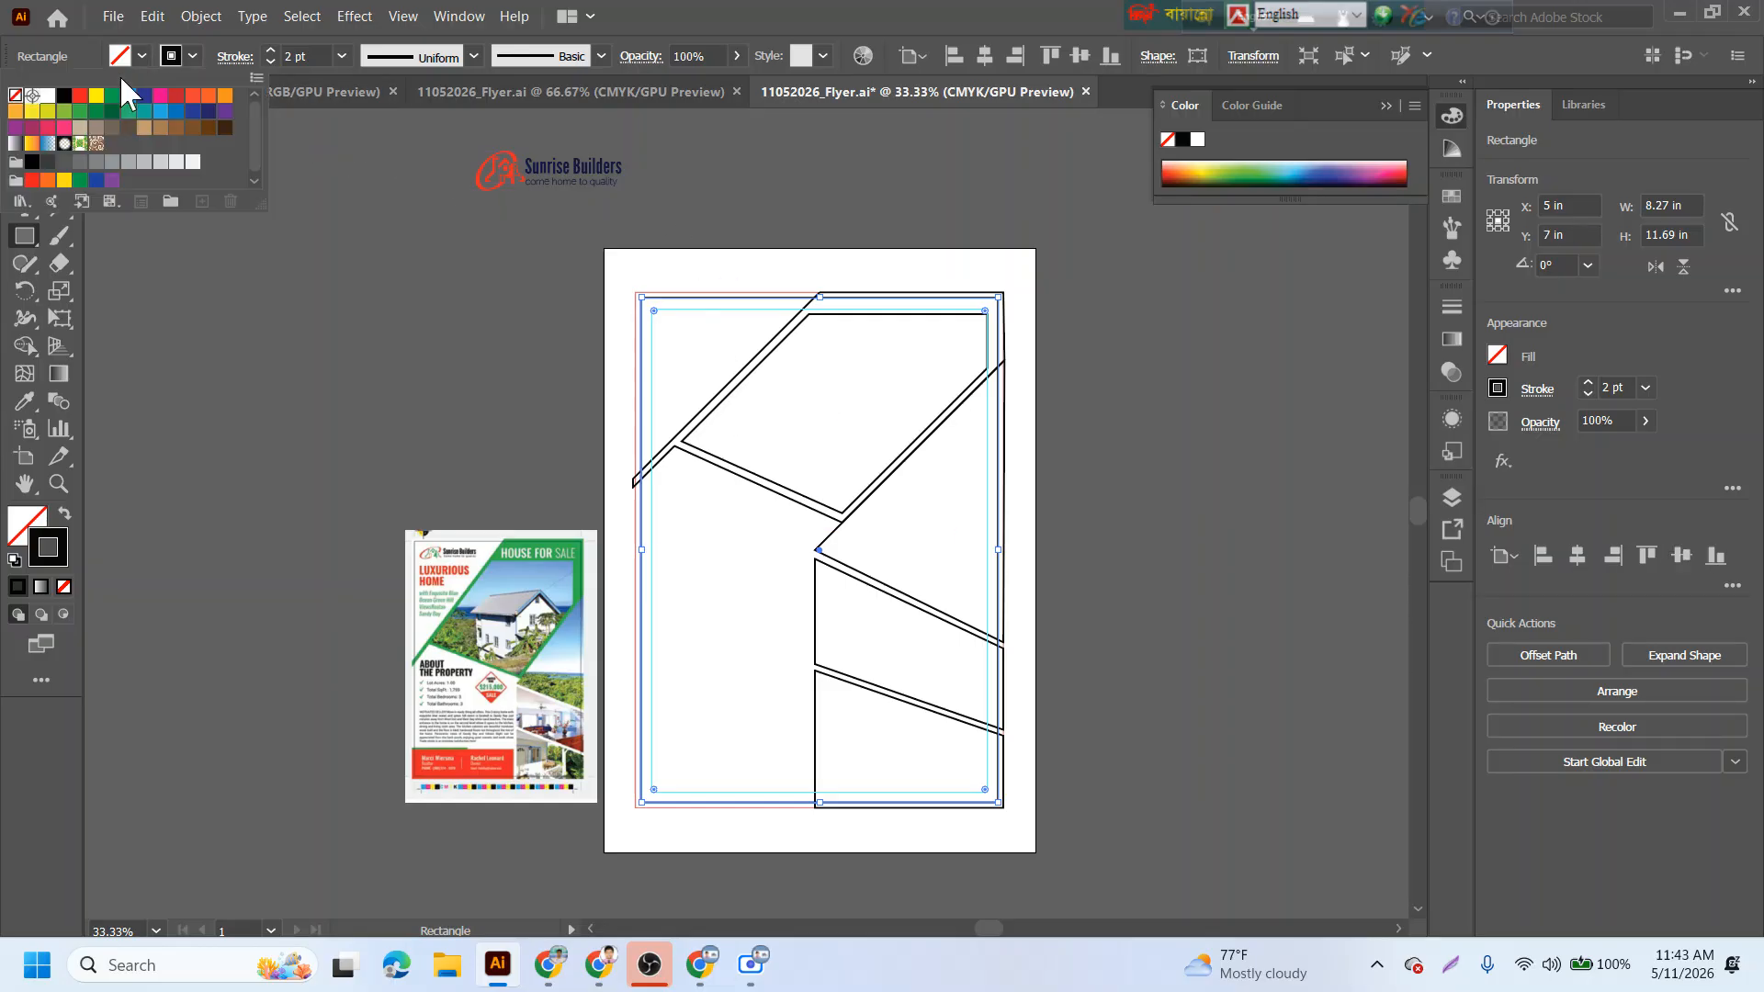
click(177, 162)
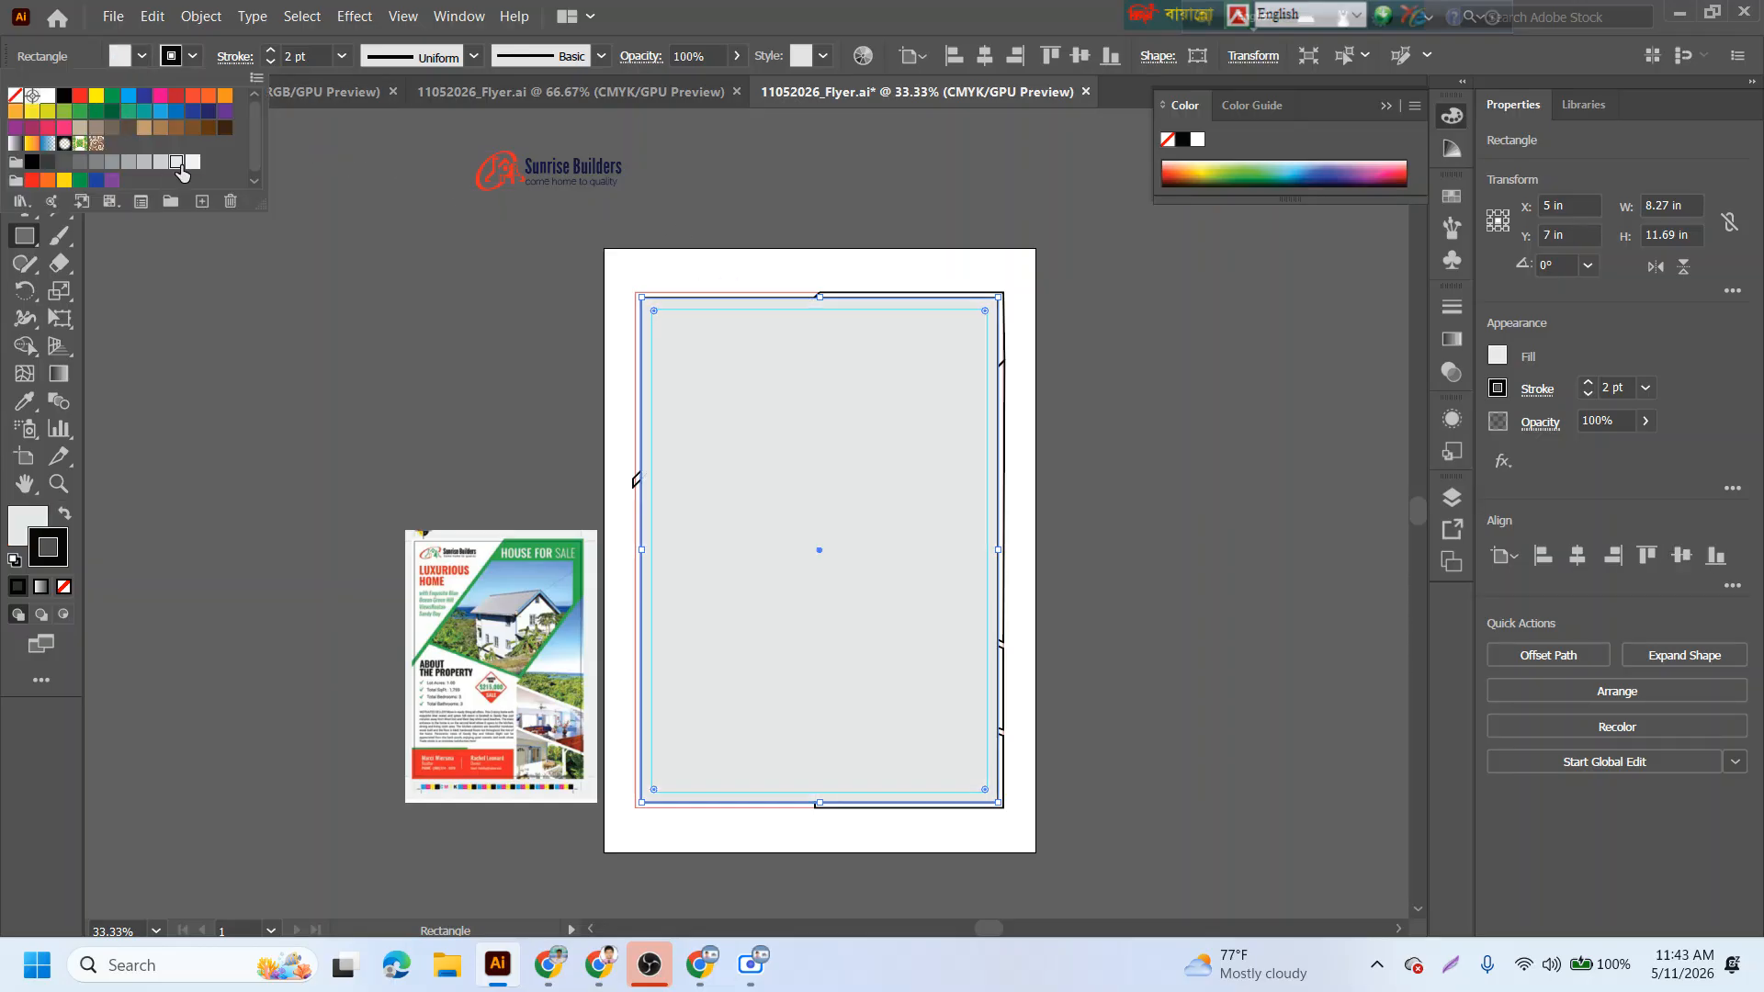
click(144, 59)
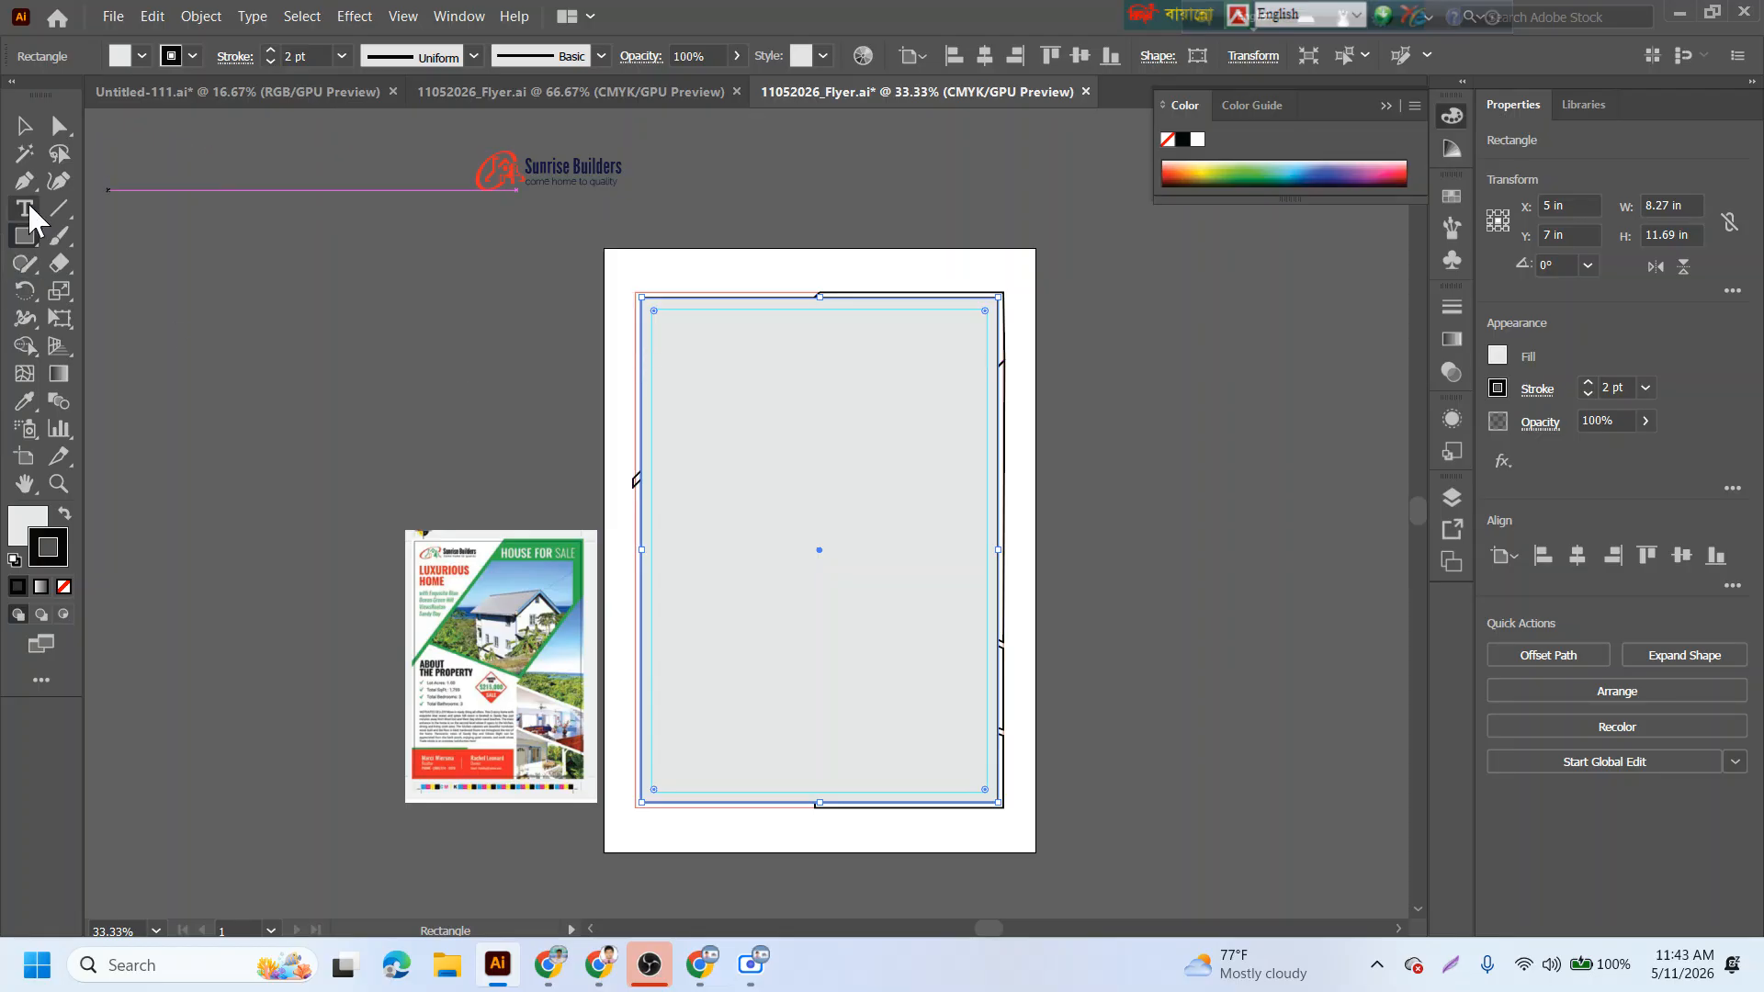
- Unlock all locked objects in the document and clear the selection
click(20, 127)
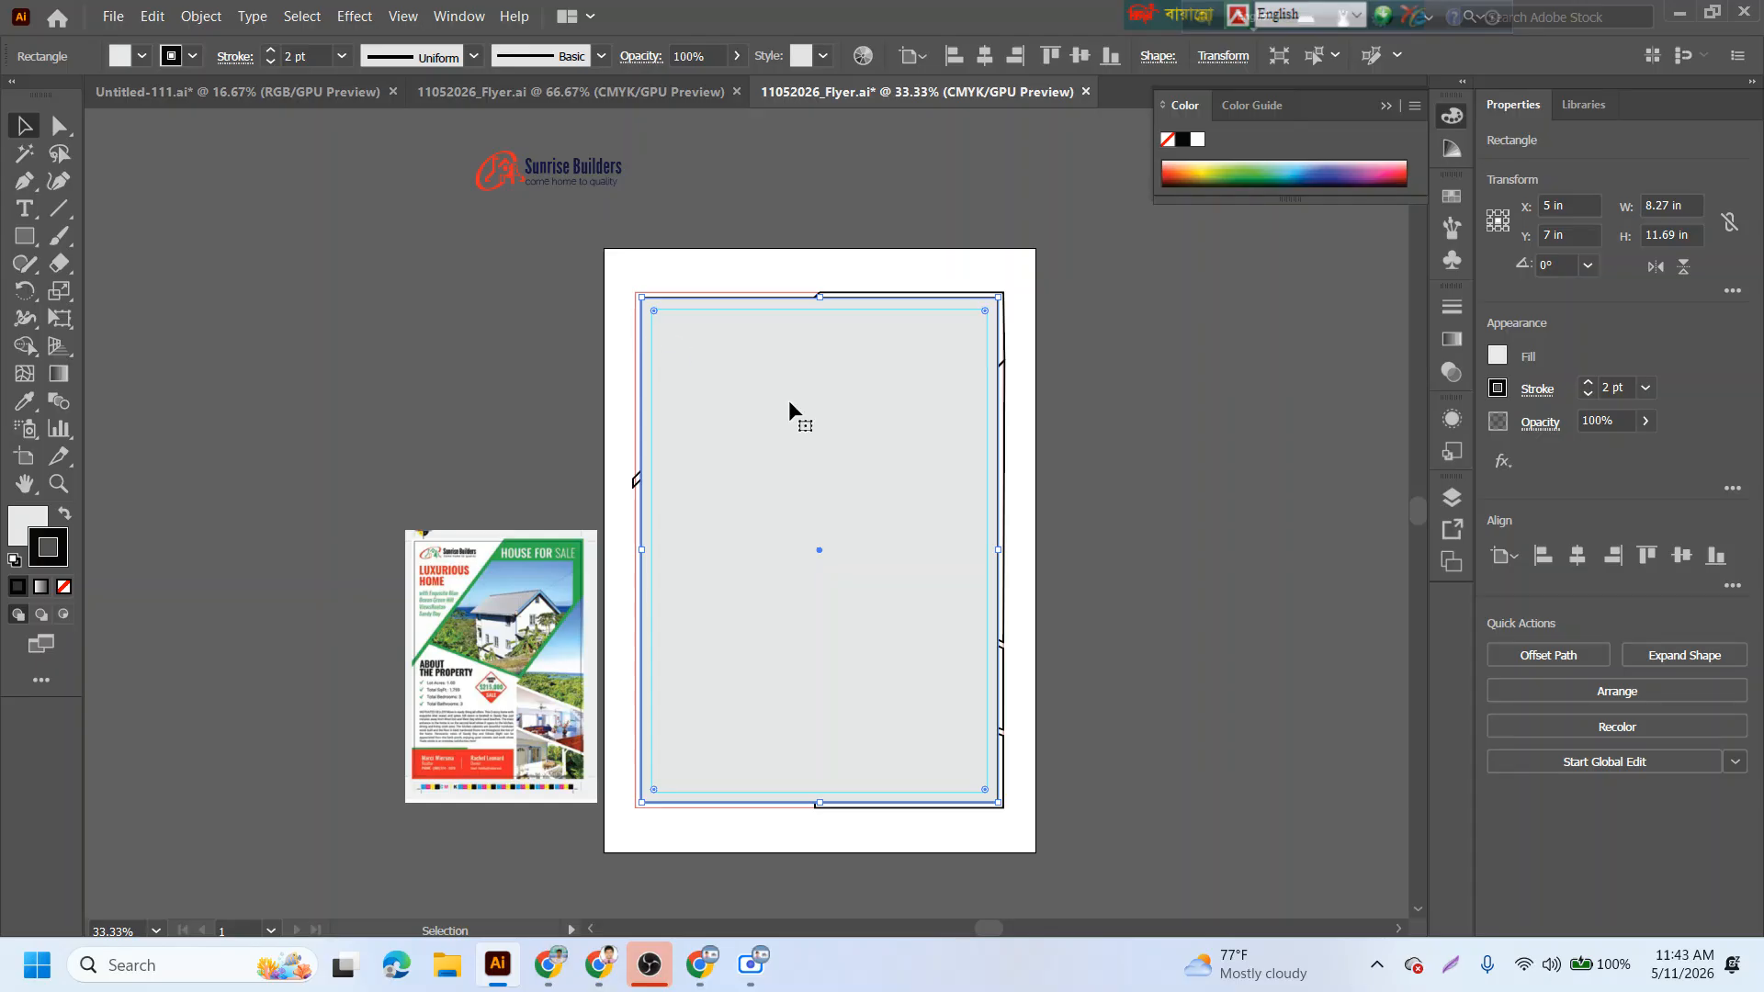
click(201, 17)
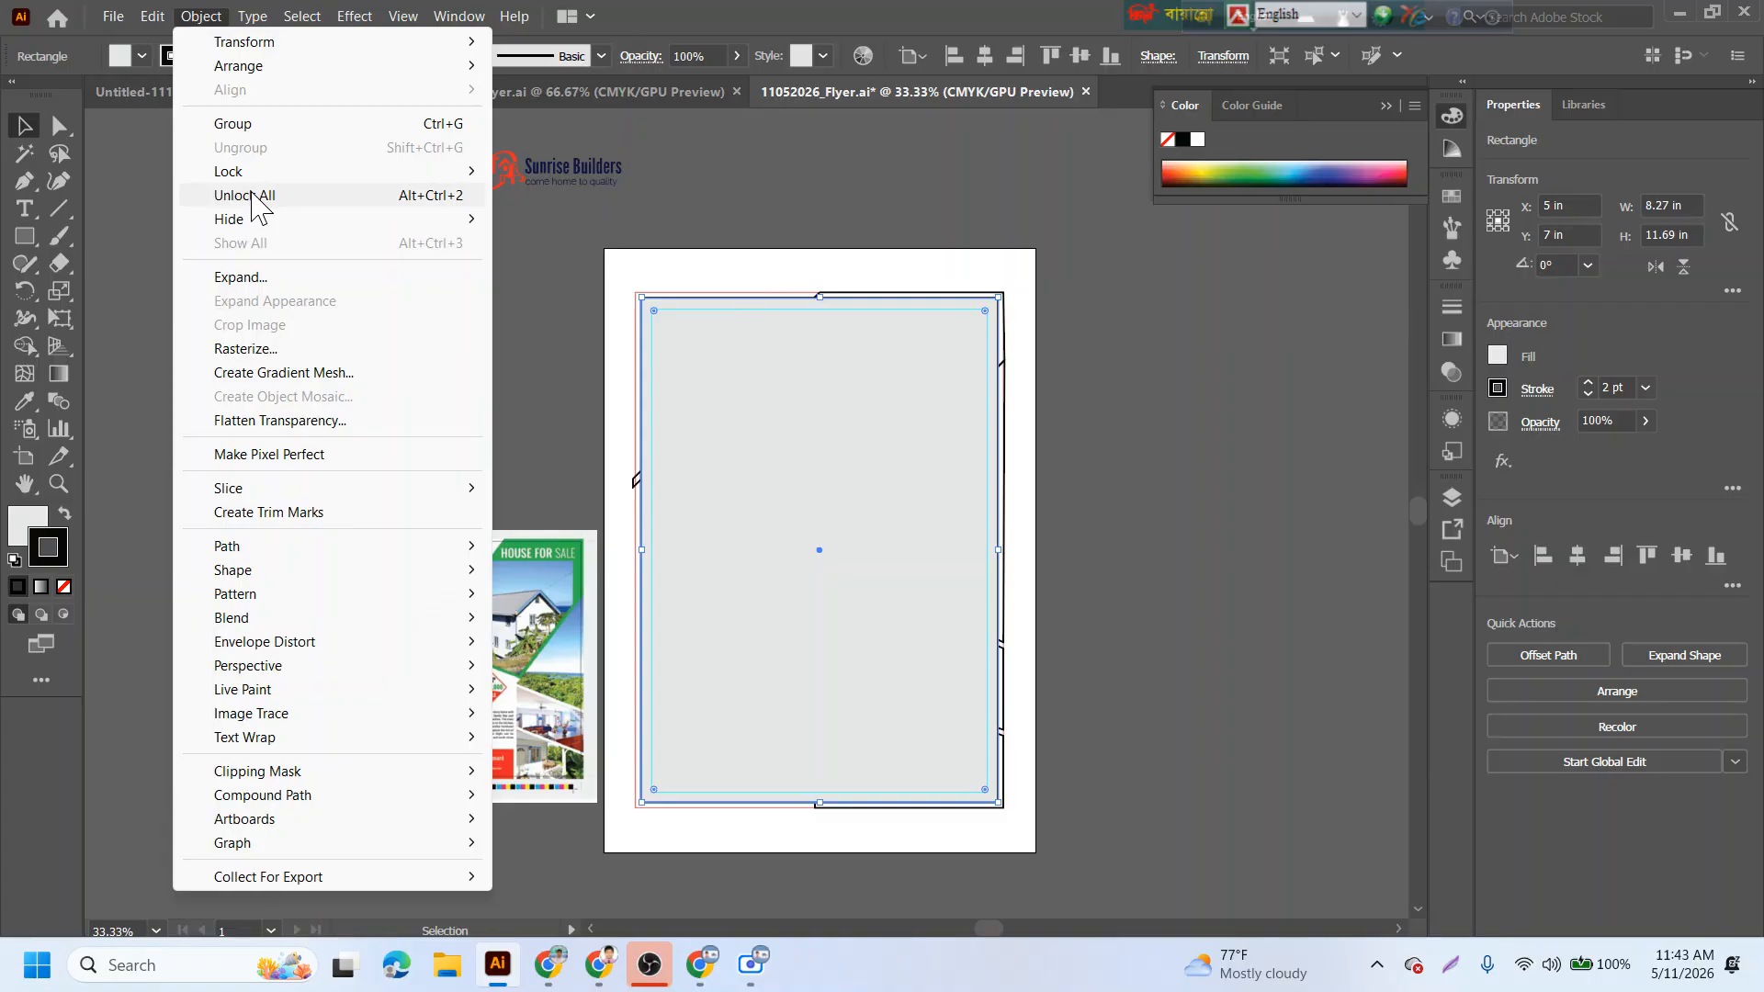
click(257, 195)
click(300, 256)
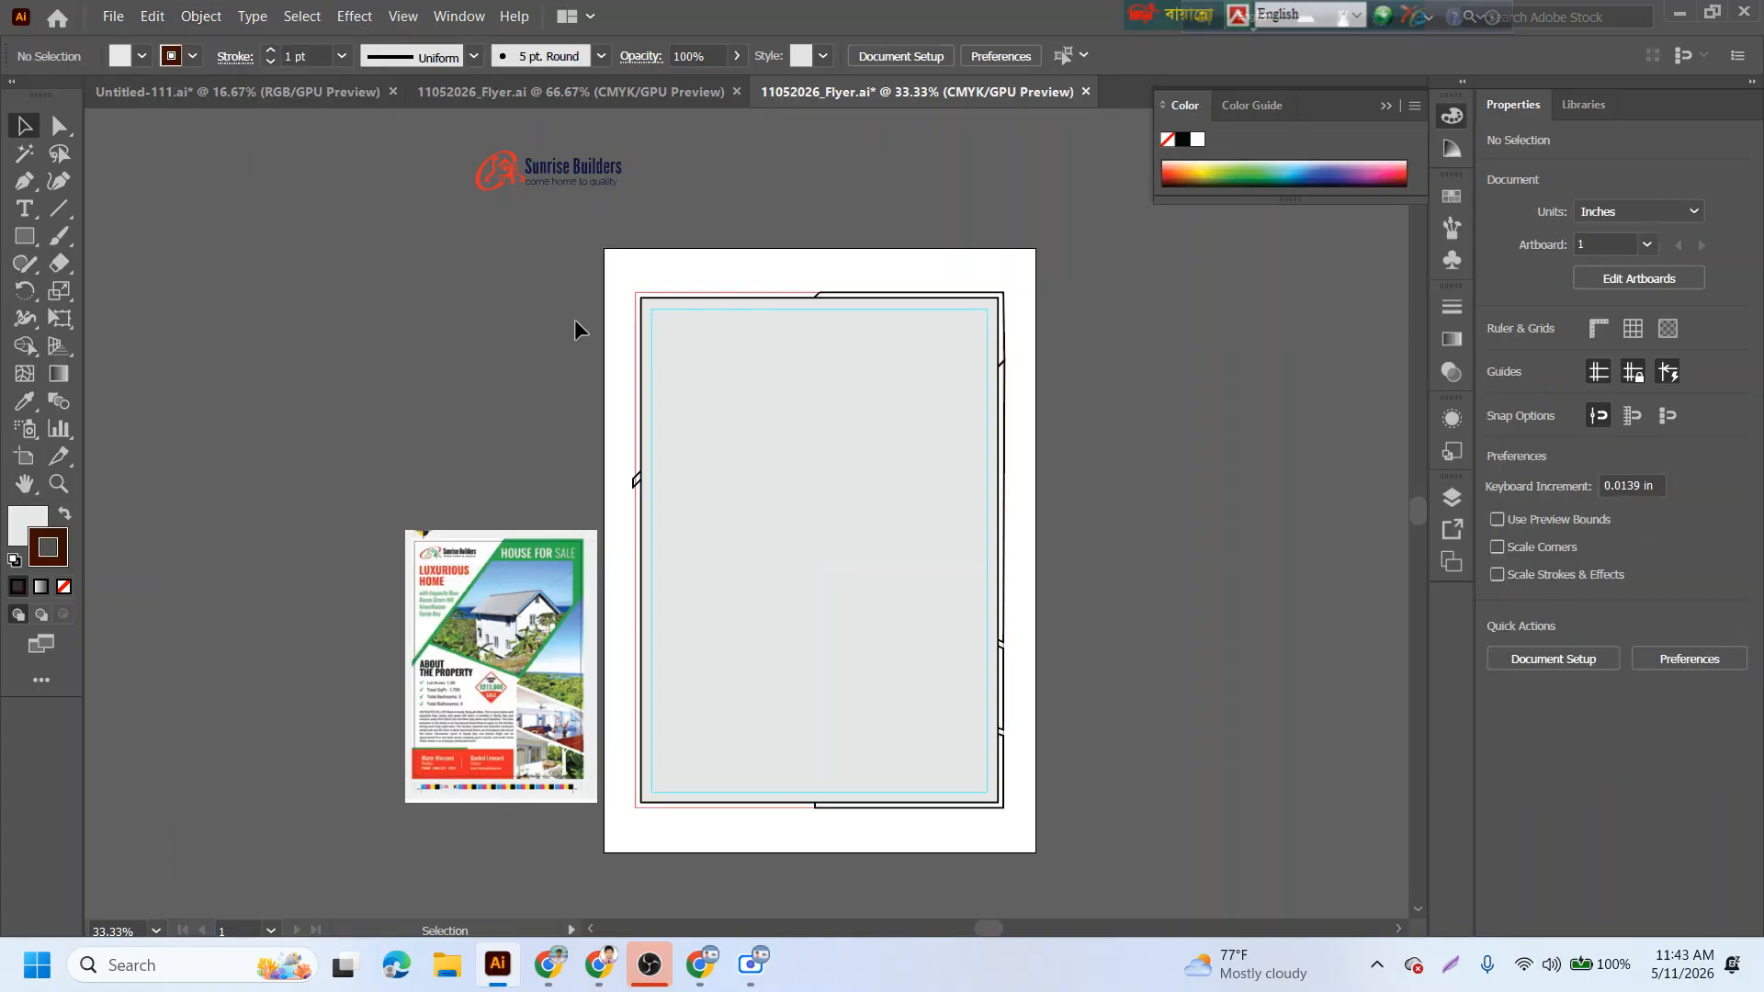
- Select all the artboard's rectangles and outlines and use Shape Builder to form the frame band, the main photo area and the triangle on its right
drag(658, 217, 1067, 852)
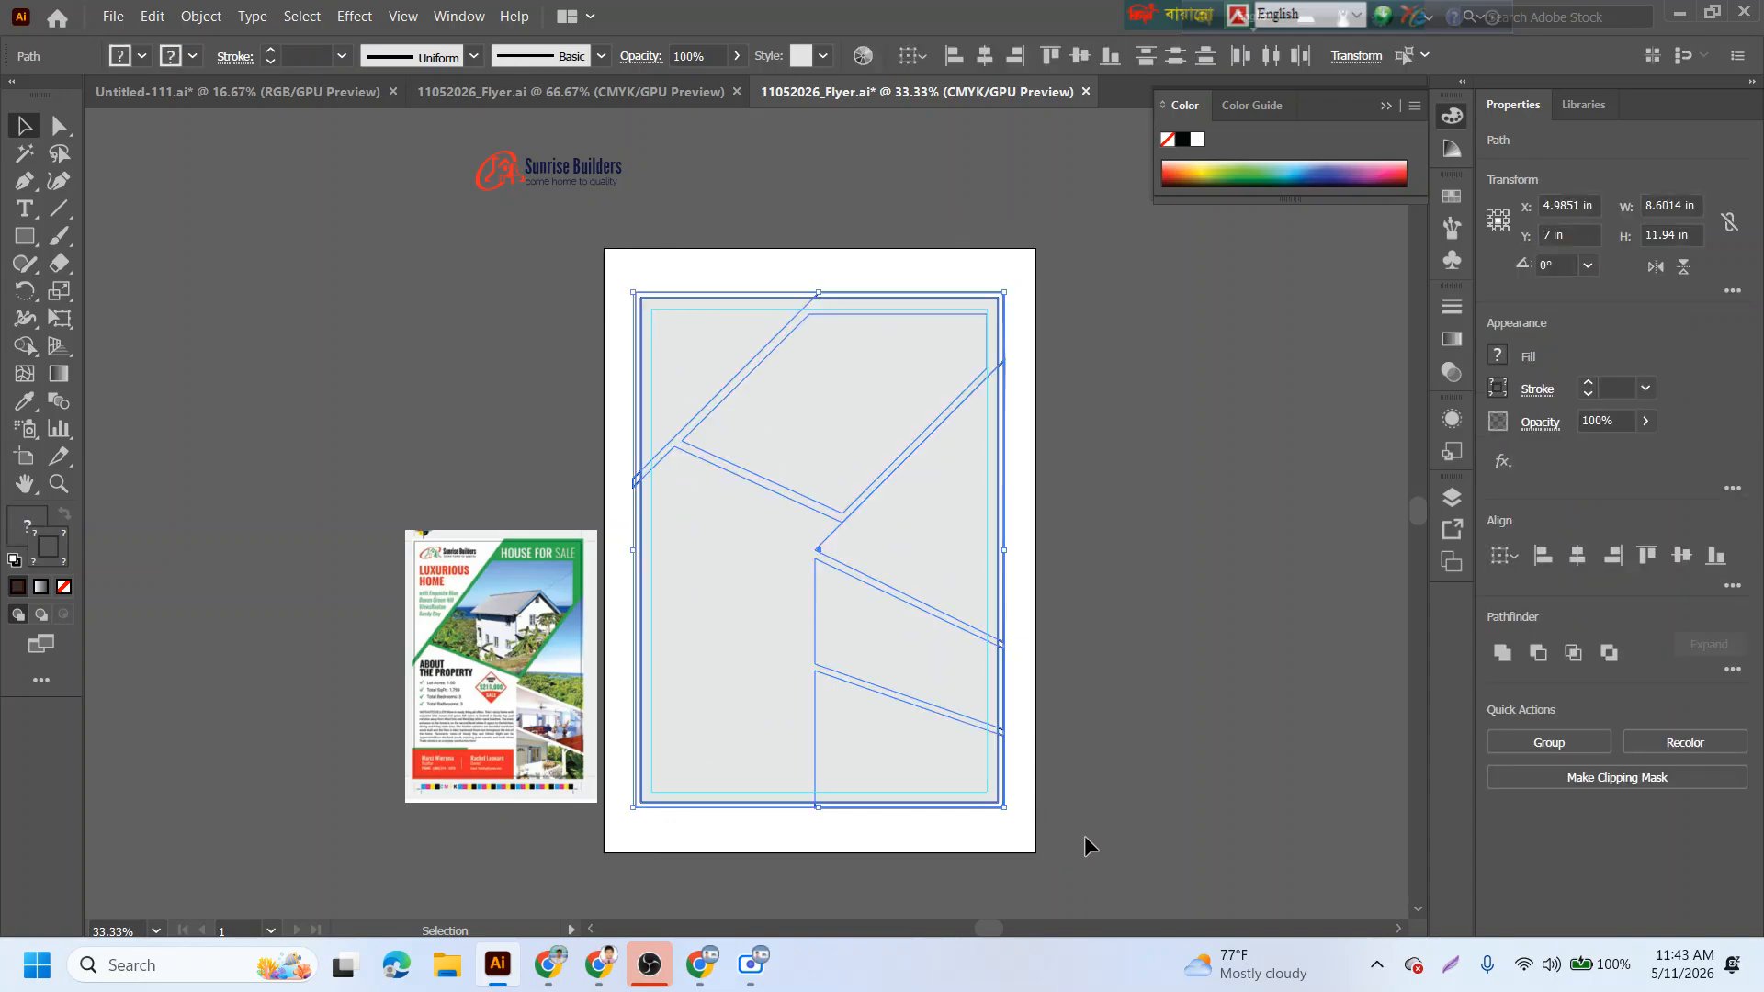
click(25, 345)
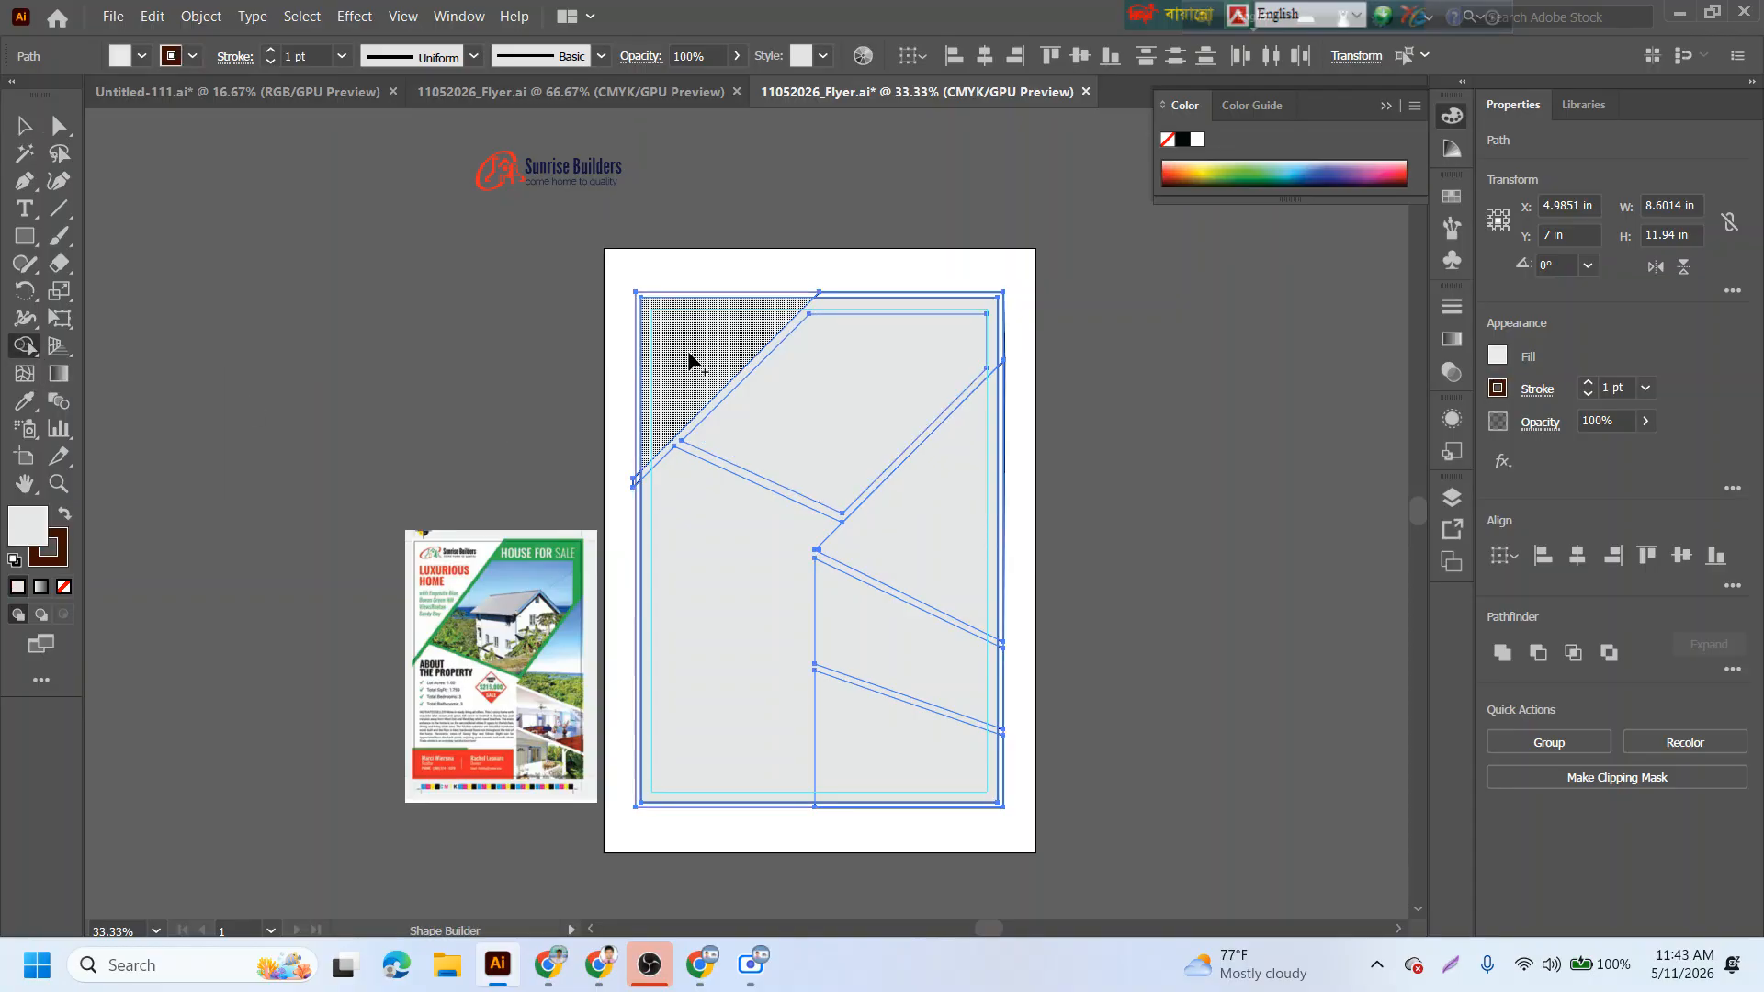
scroll(689, 358, up, 1)
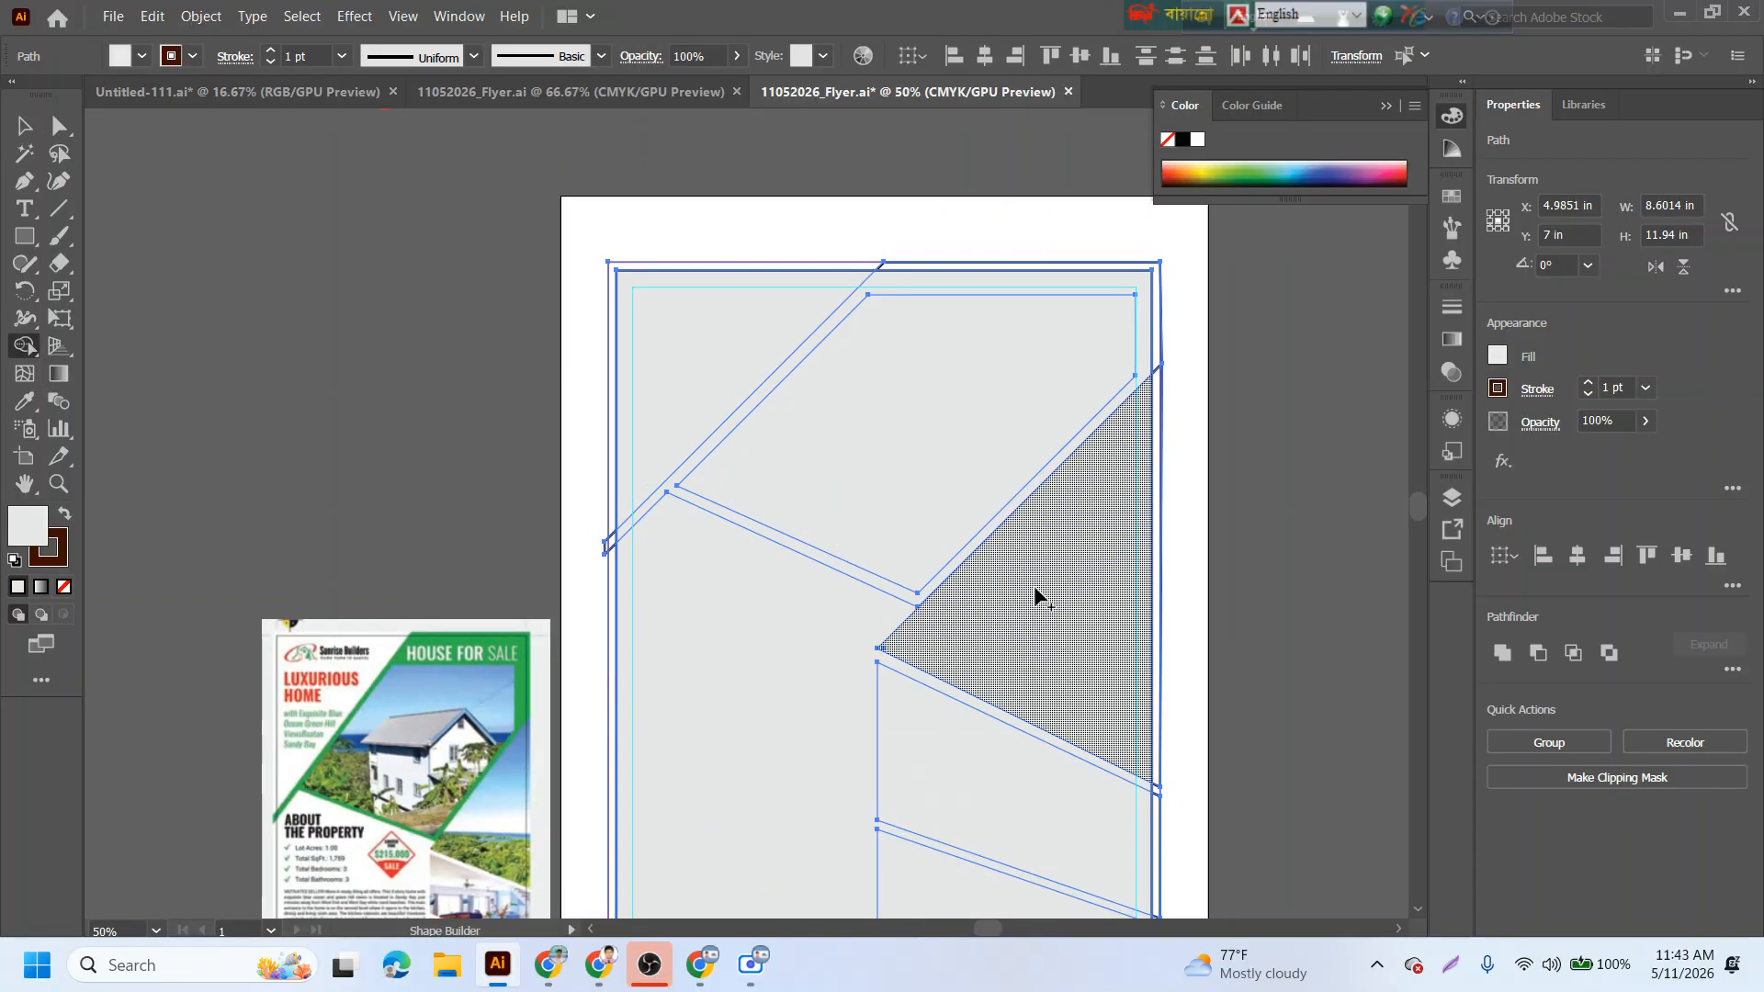
click(989, 279)
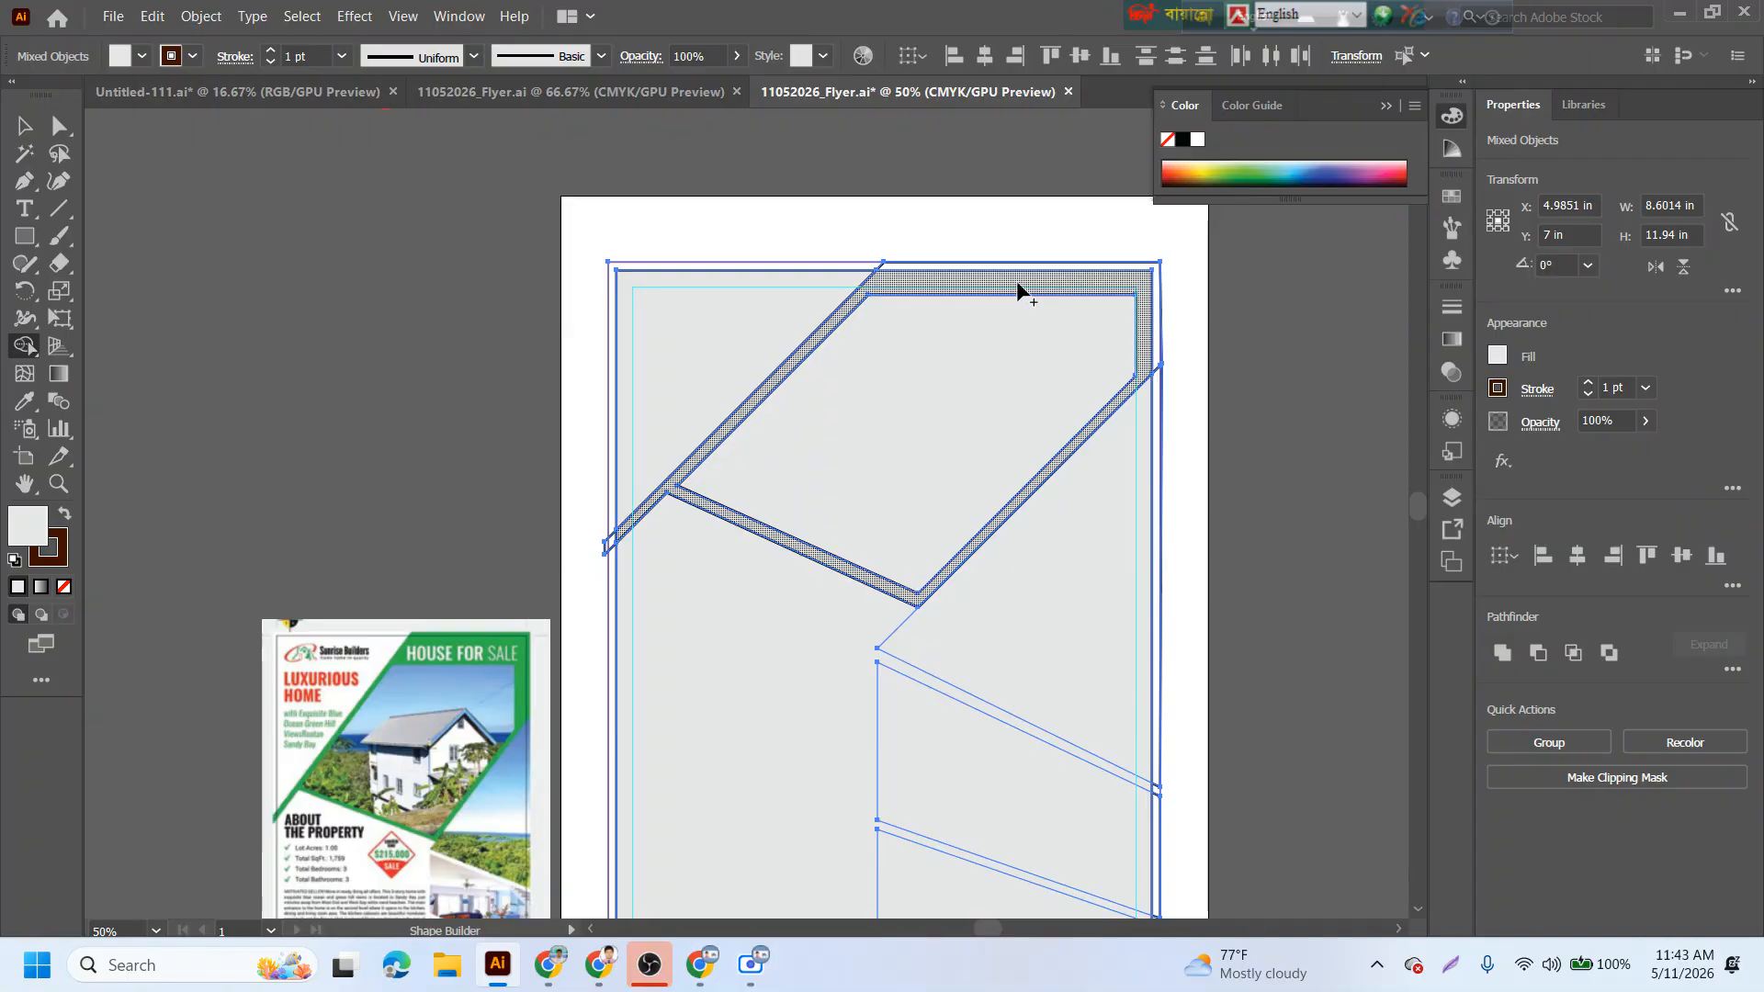
click(862, 368)
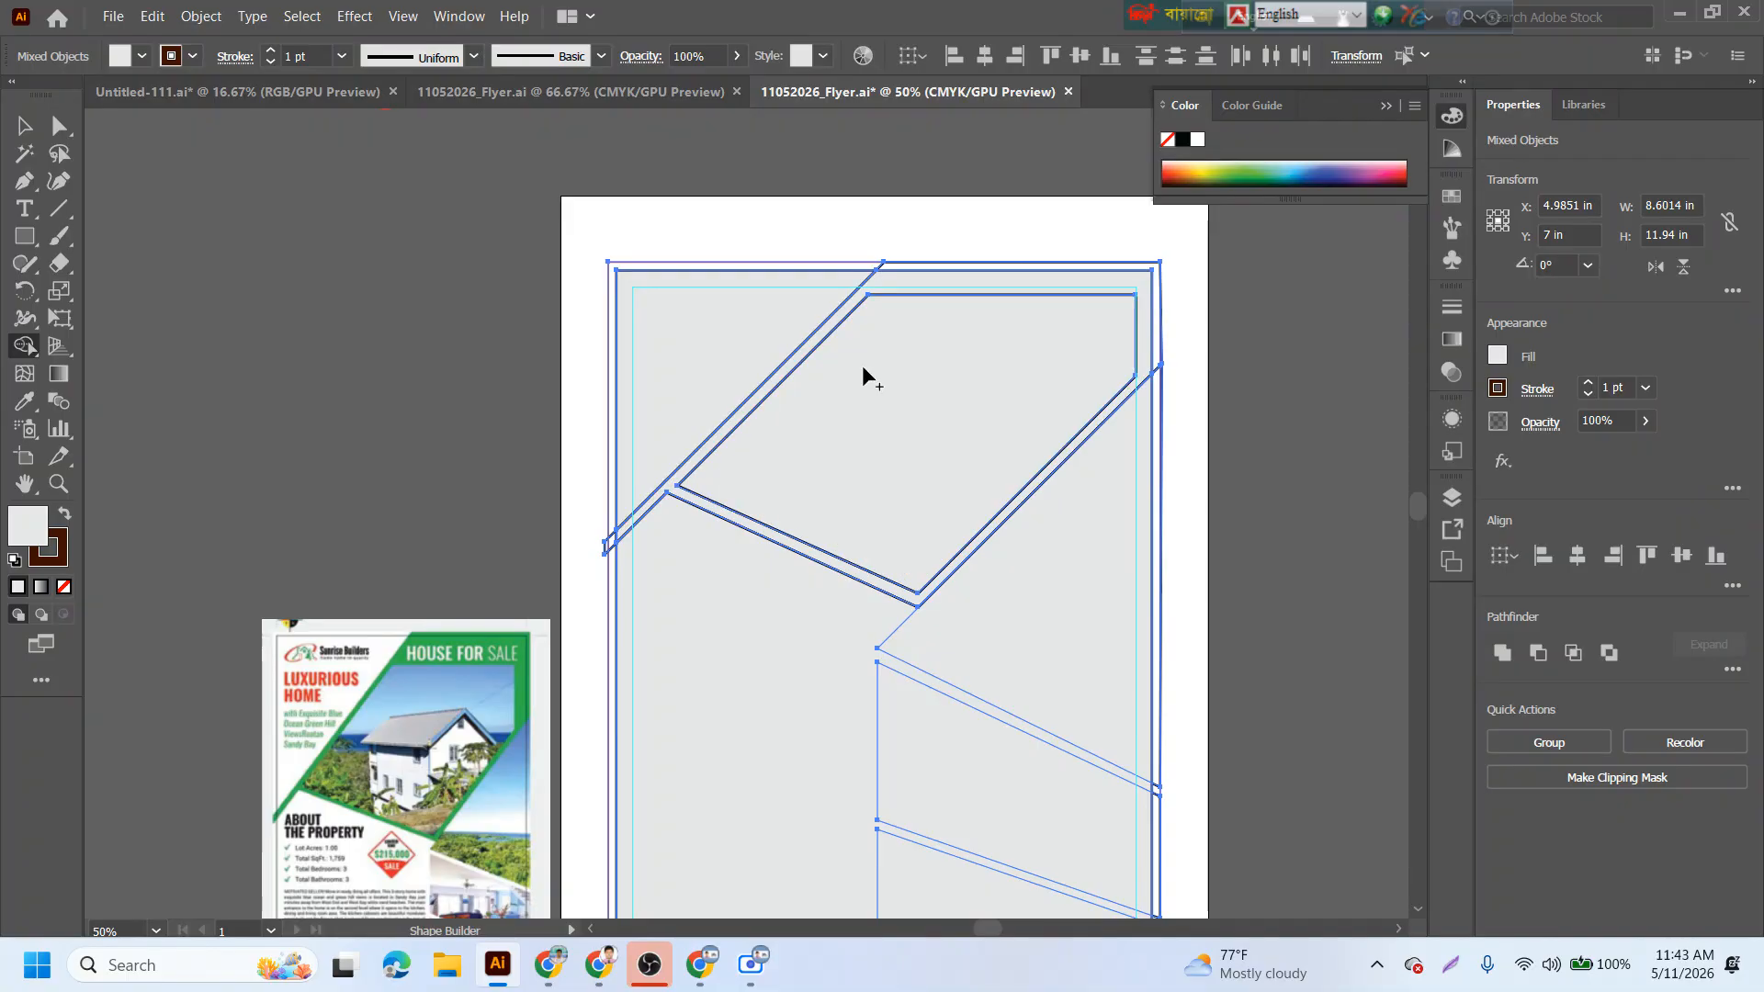
click(1044, 648)
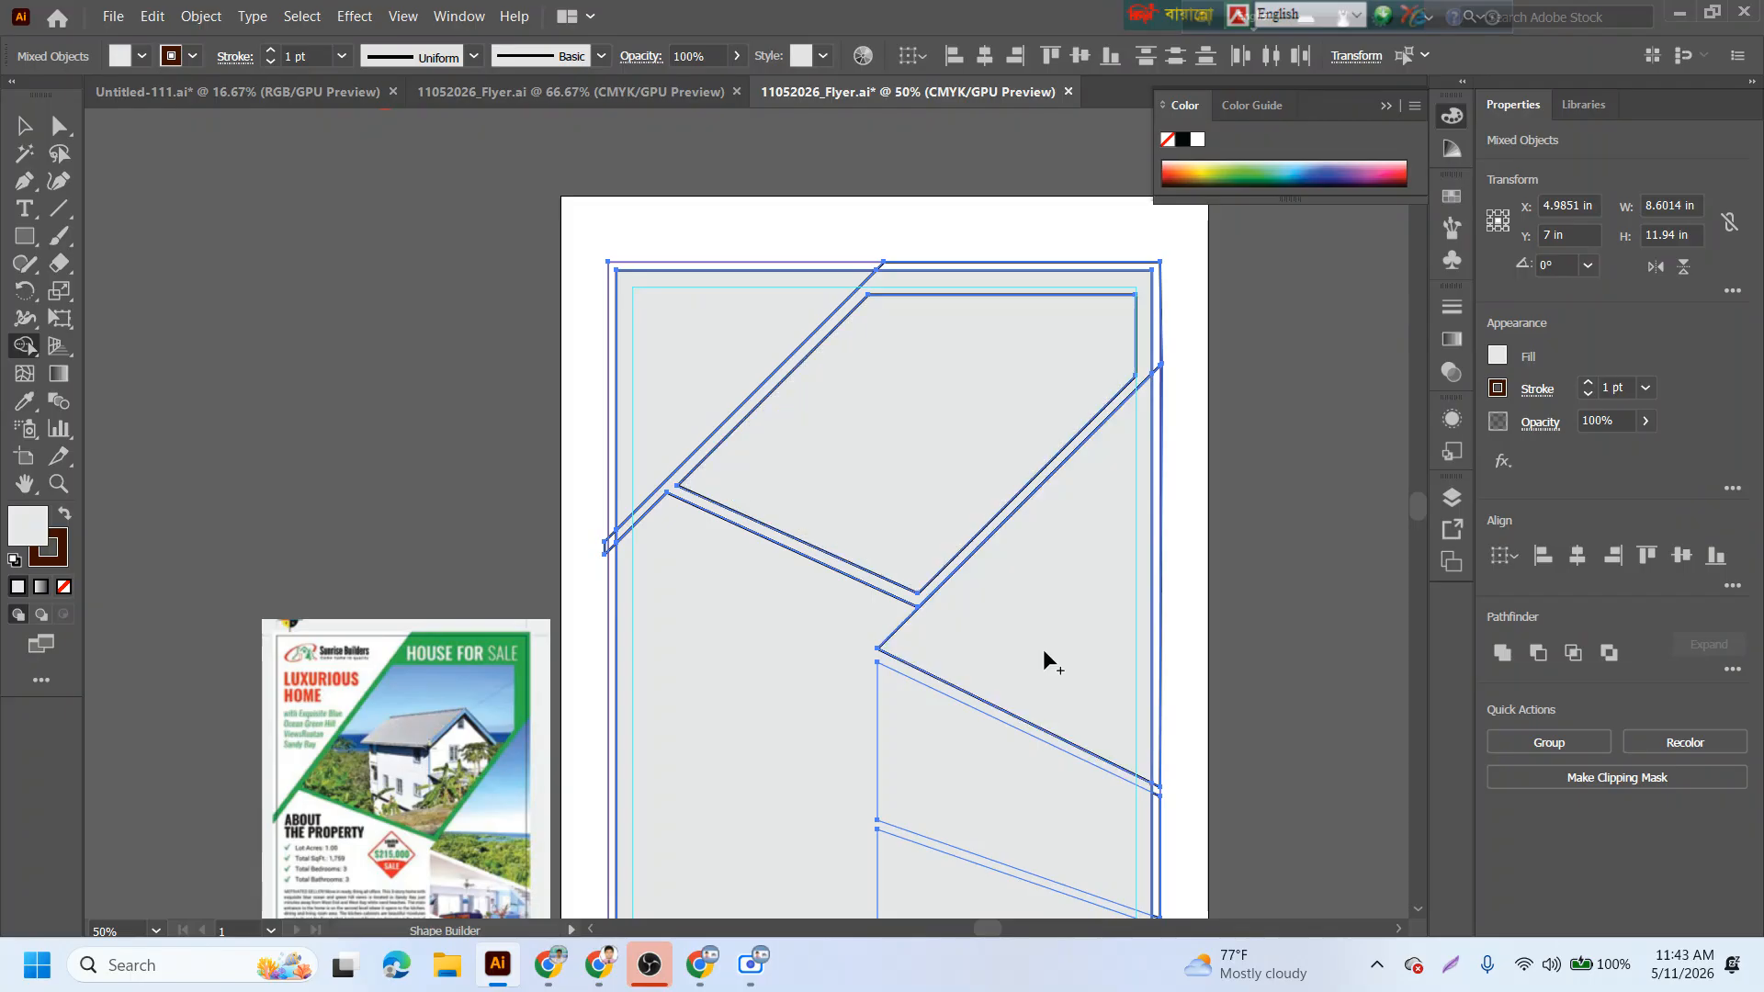
- Use Shape Builder to form the two lower-right photo areas, the large left text area and the flyer's upper-left corner area
scroll(1044, 648, down, 2)
click(1058, 707)
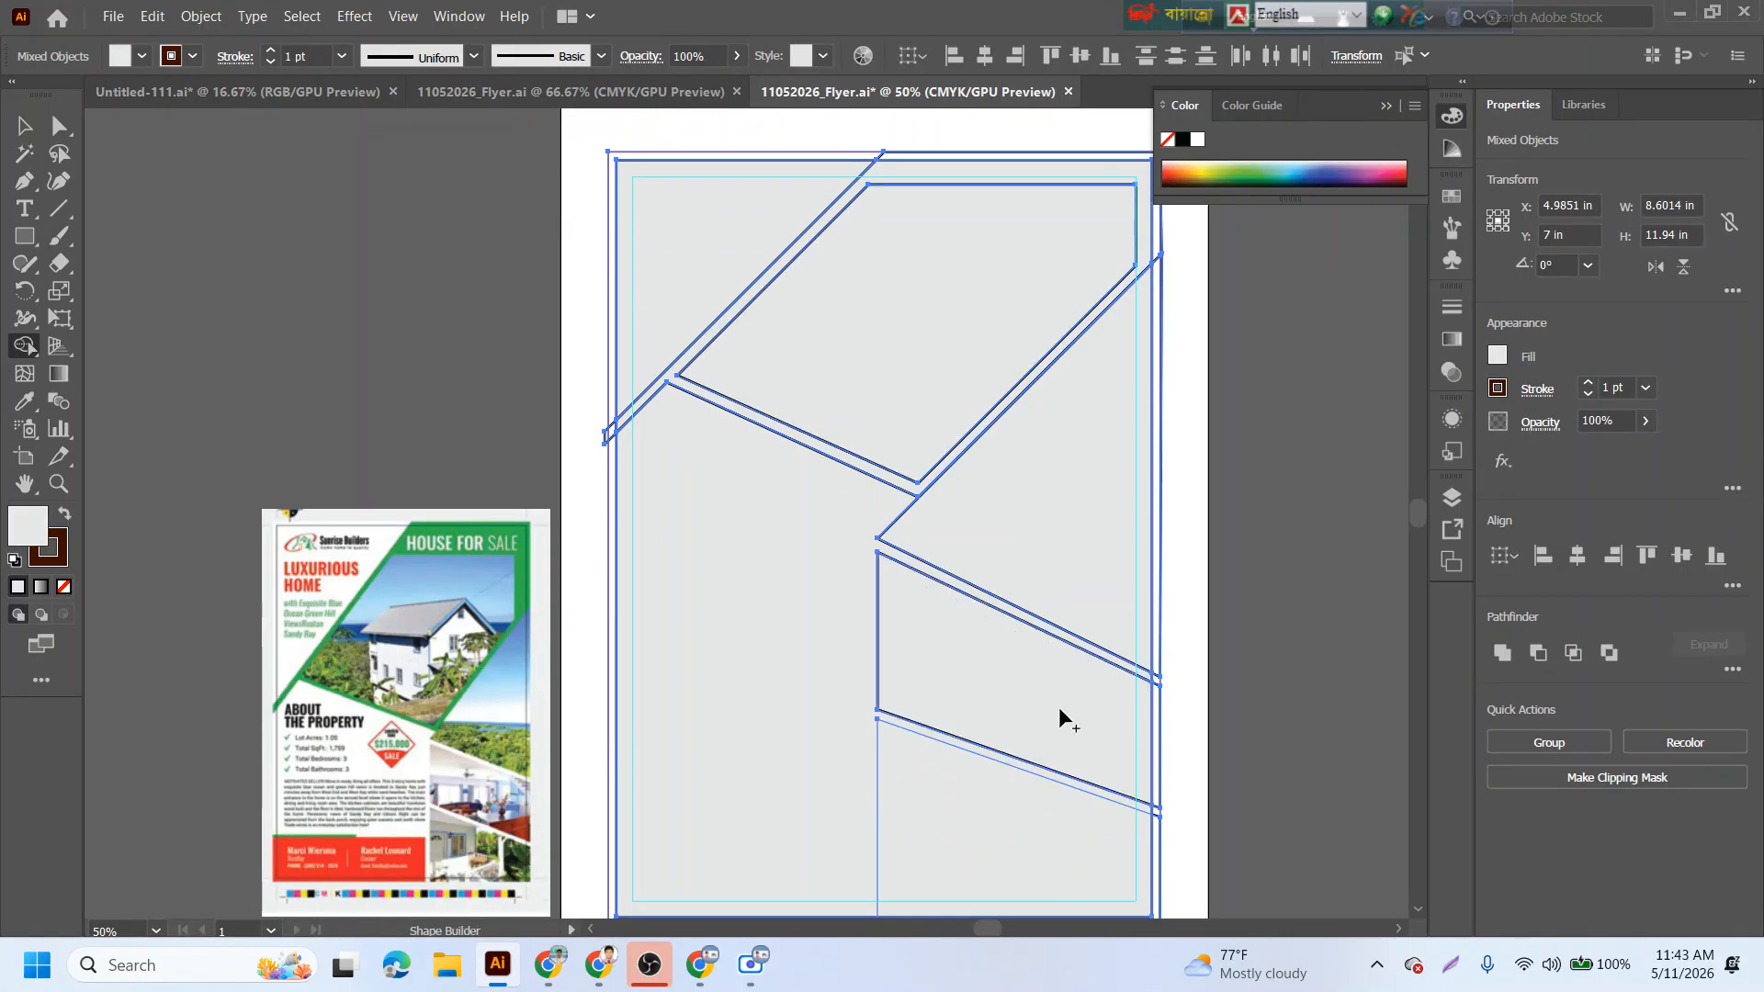
scroll(1058, 707, down, 3)
click(1049, 746)
click(782, 755)
scroll(680, 427, up, 2)
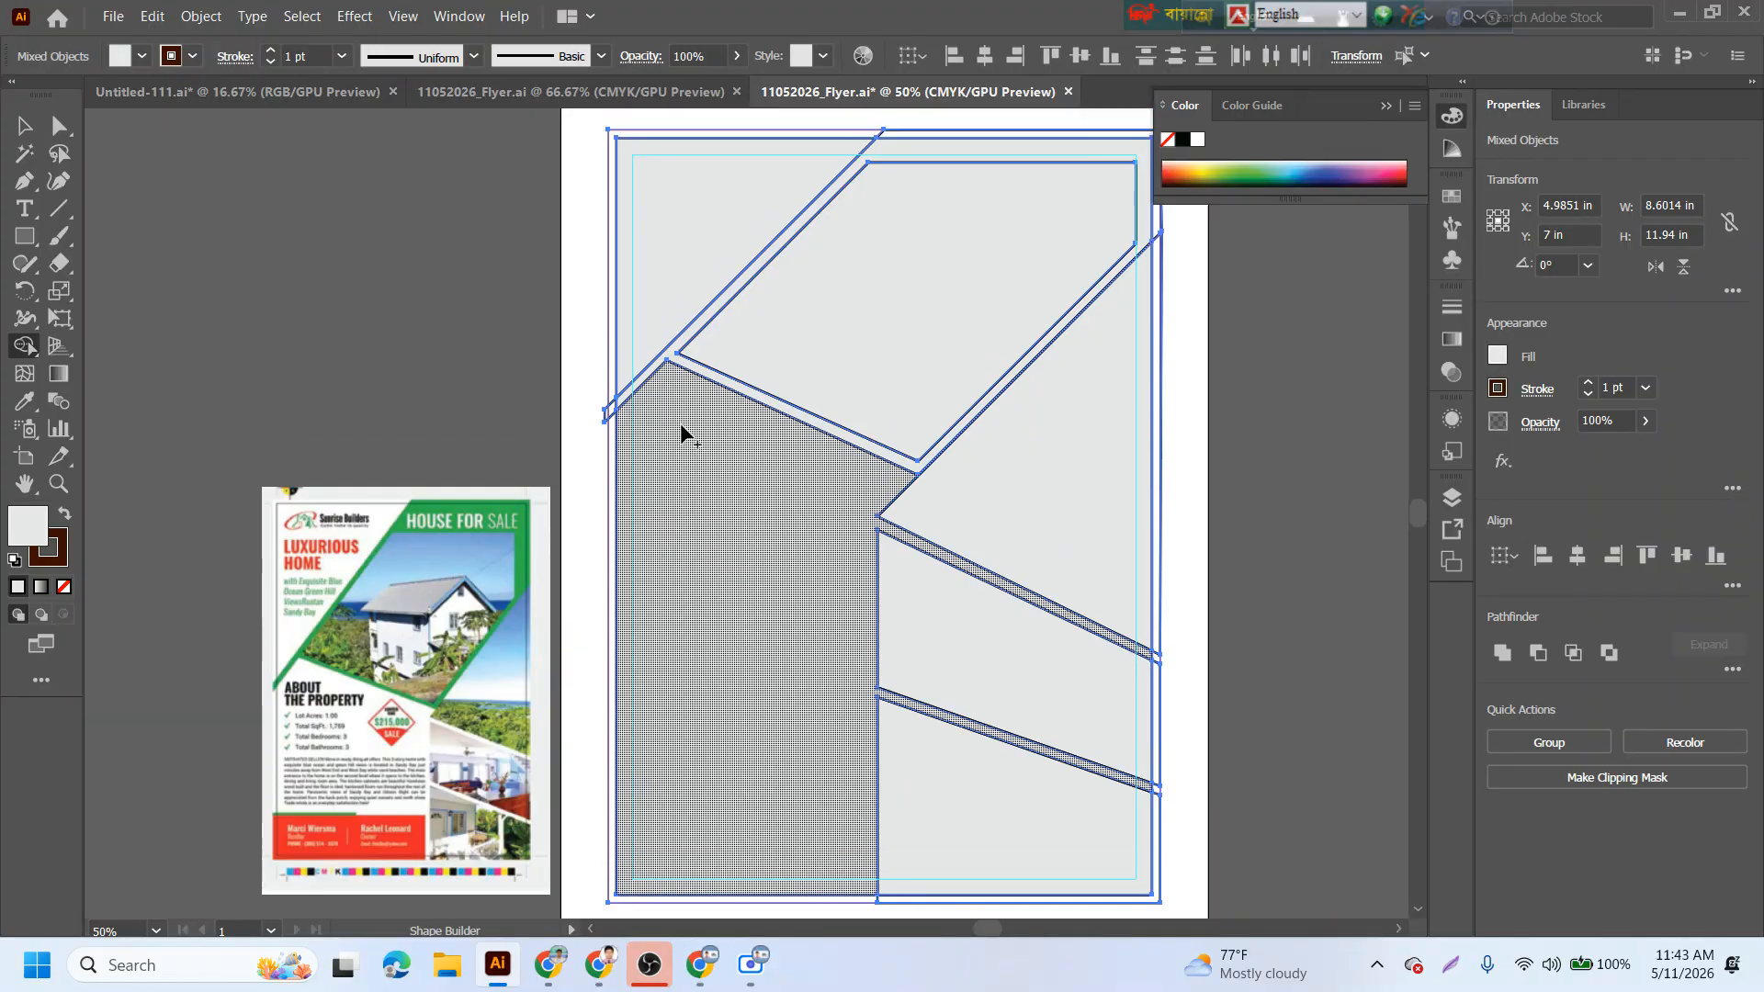
scroll(668, 303, up, 2)
click(664, 297)
scroll(689, 539, down, 3)
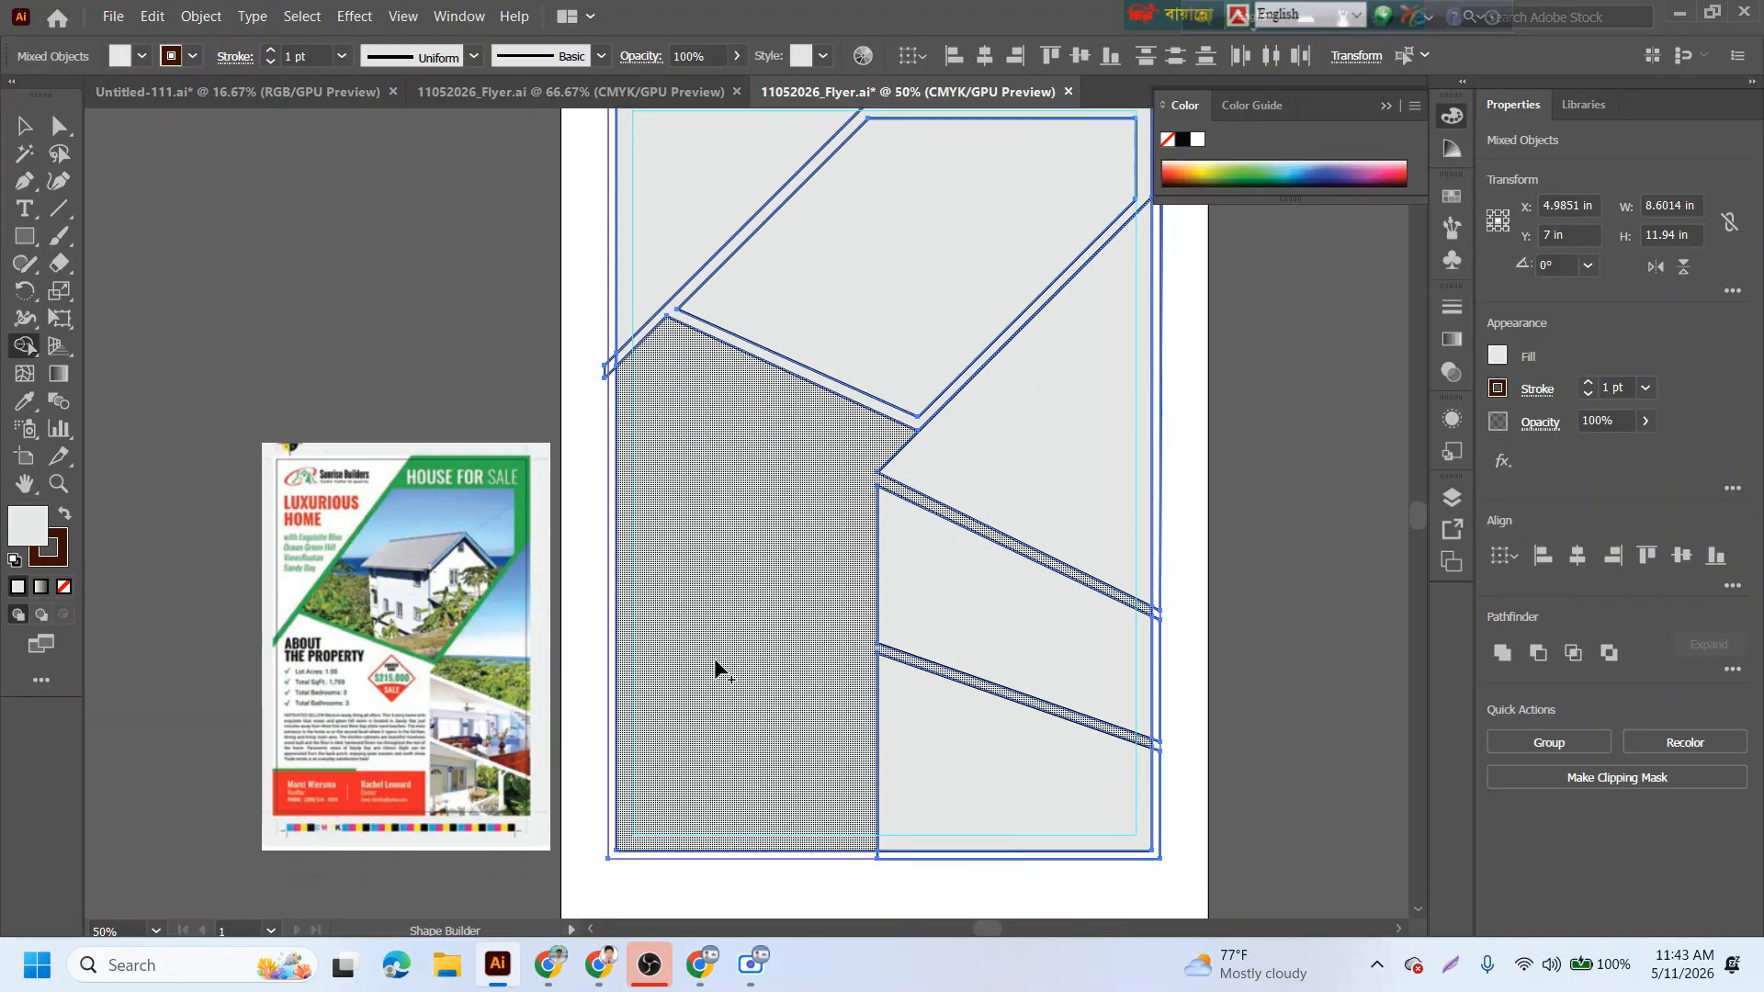
click(723, 585)
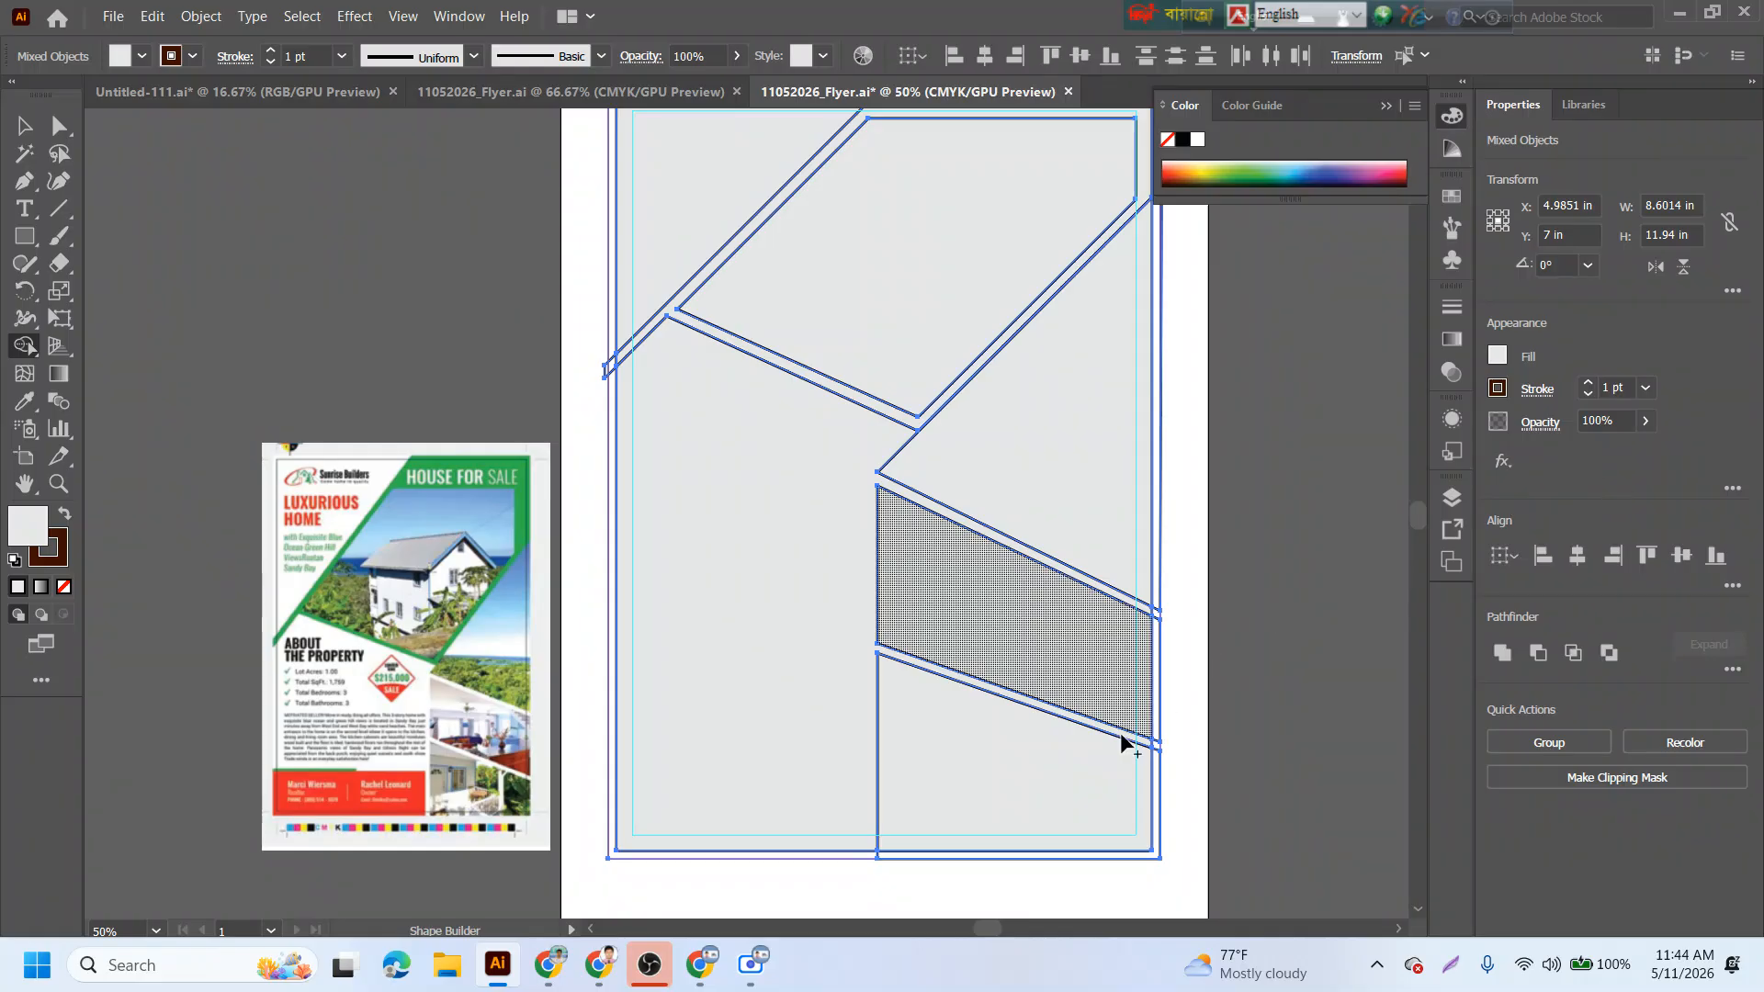
- Move the reference image up and farther away from the artboard, to about X -3.86, Y 7.14 in
scroll(1075, 654, up, 2)
scroll(1074, 654, up, 1)
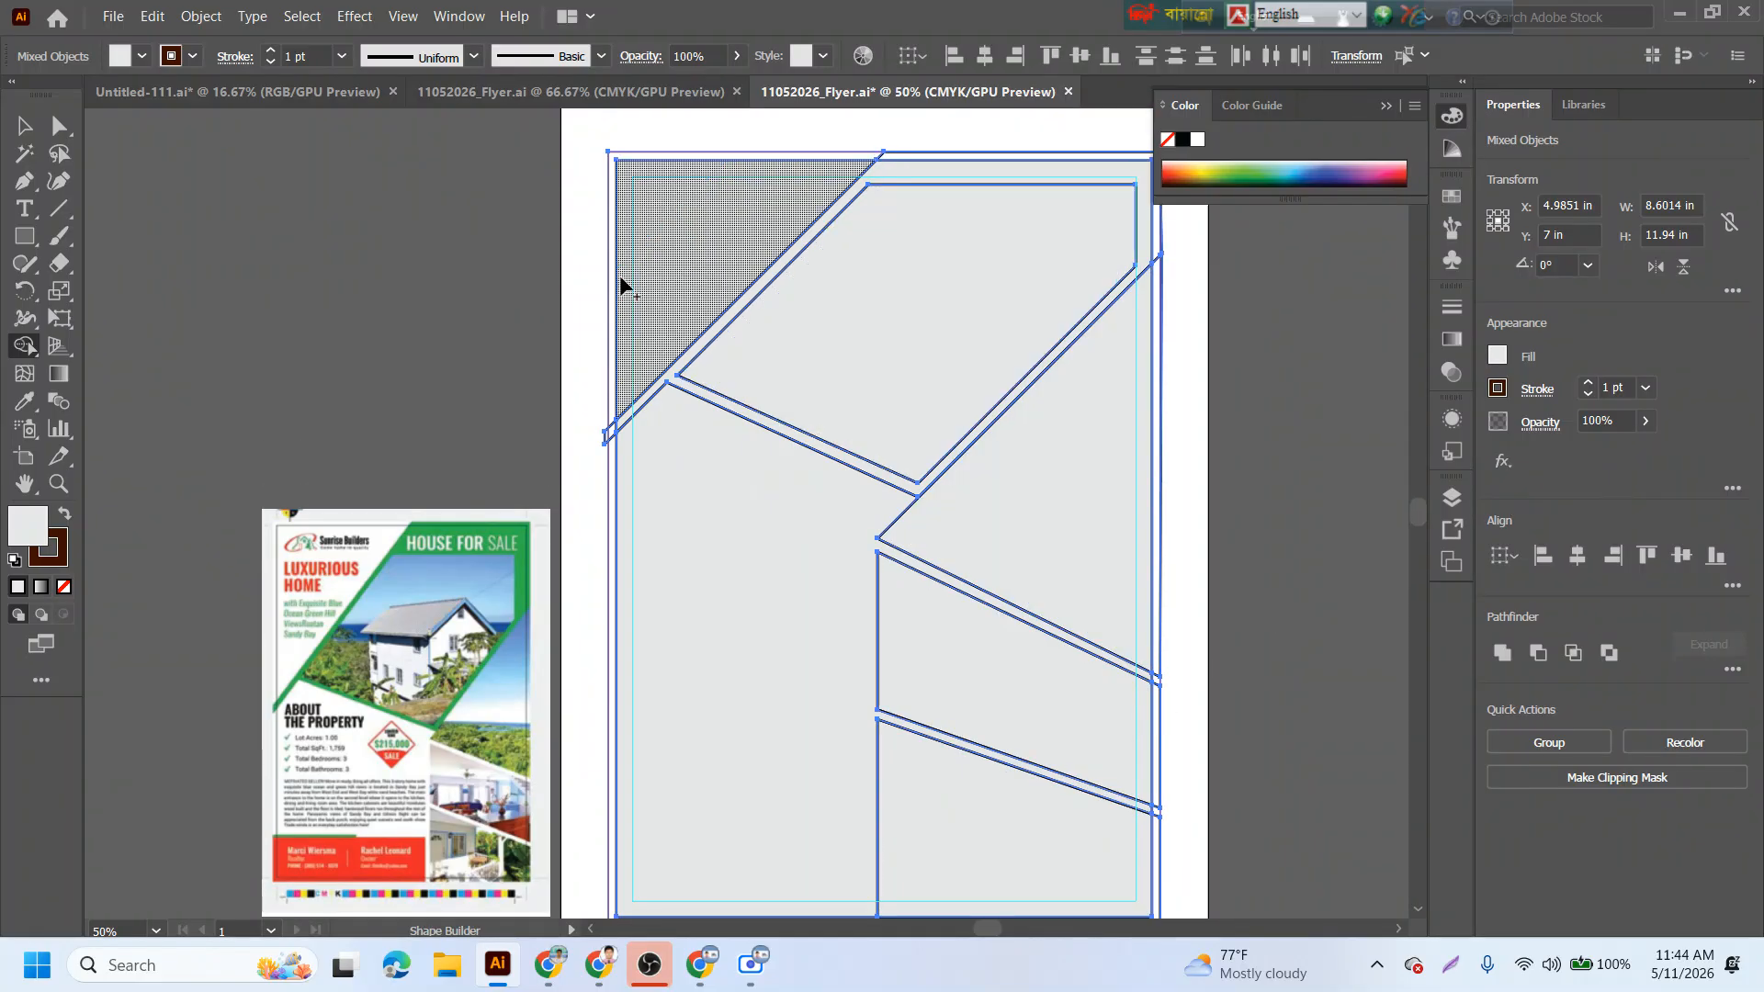
click(24, 126)
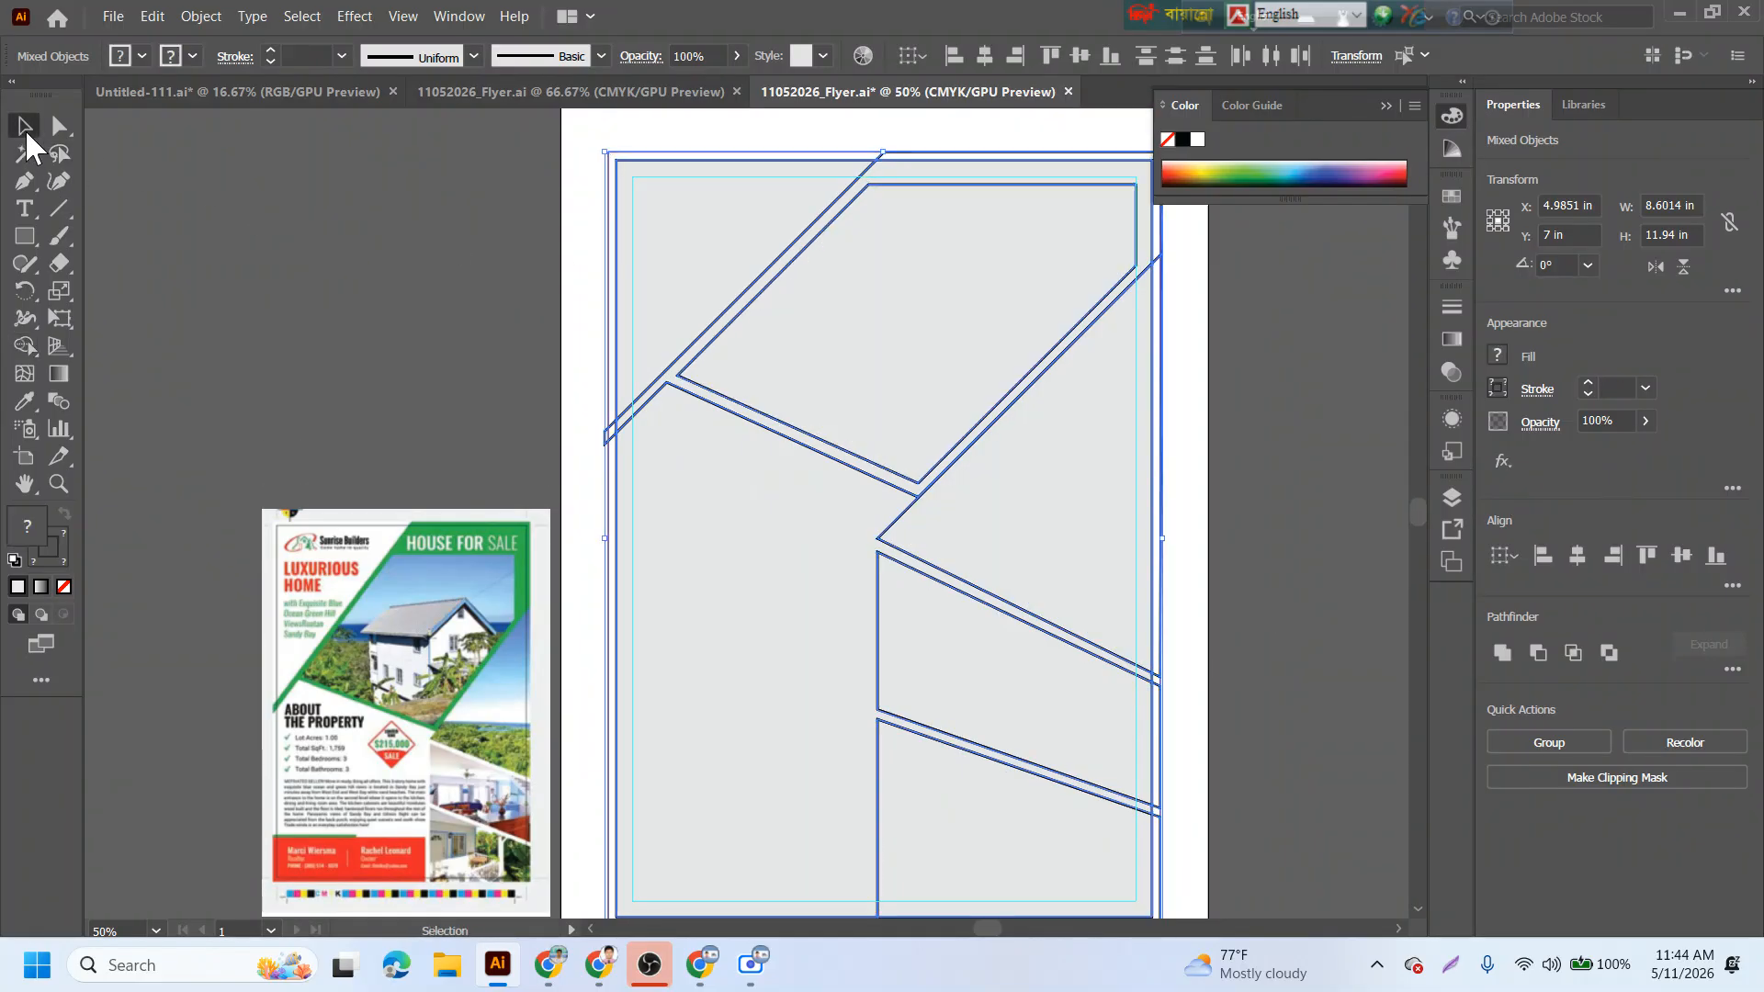
drag(428, 609, 332, 442)
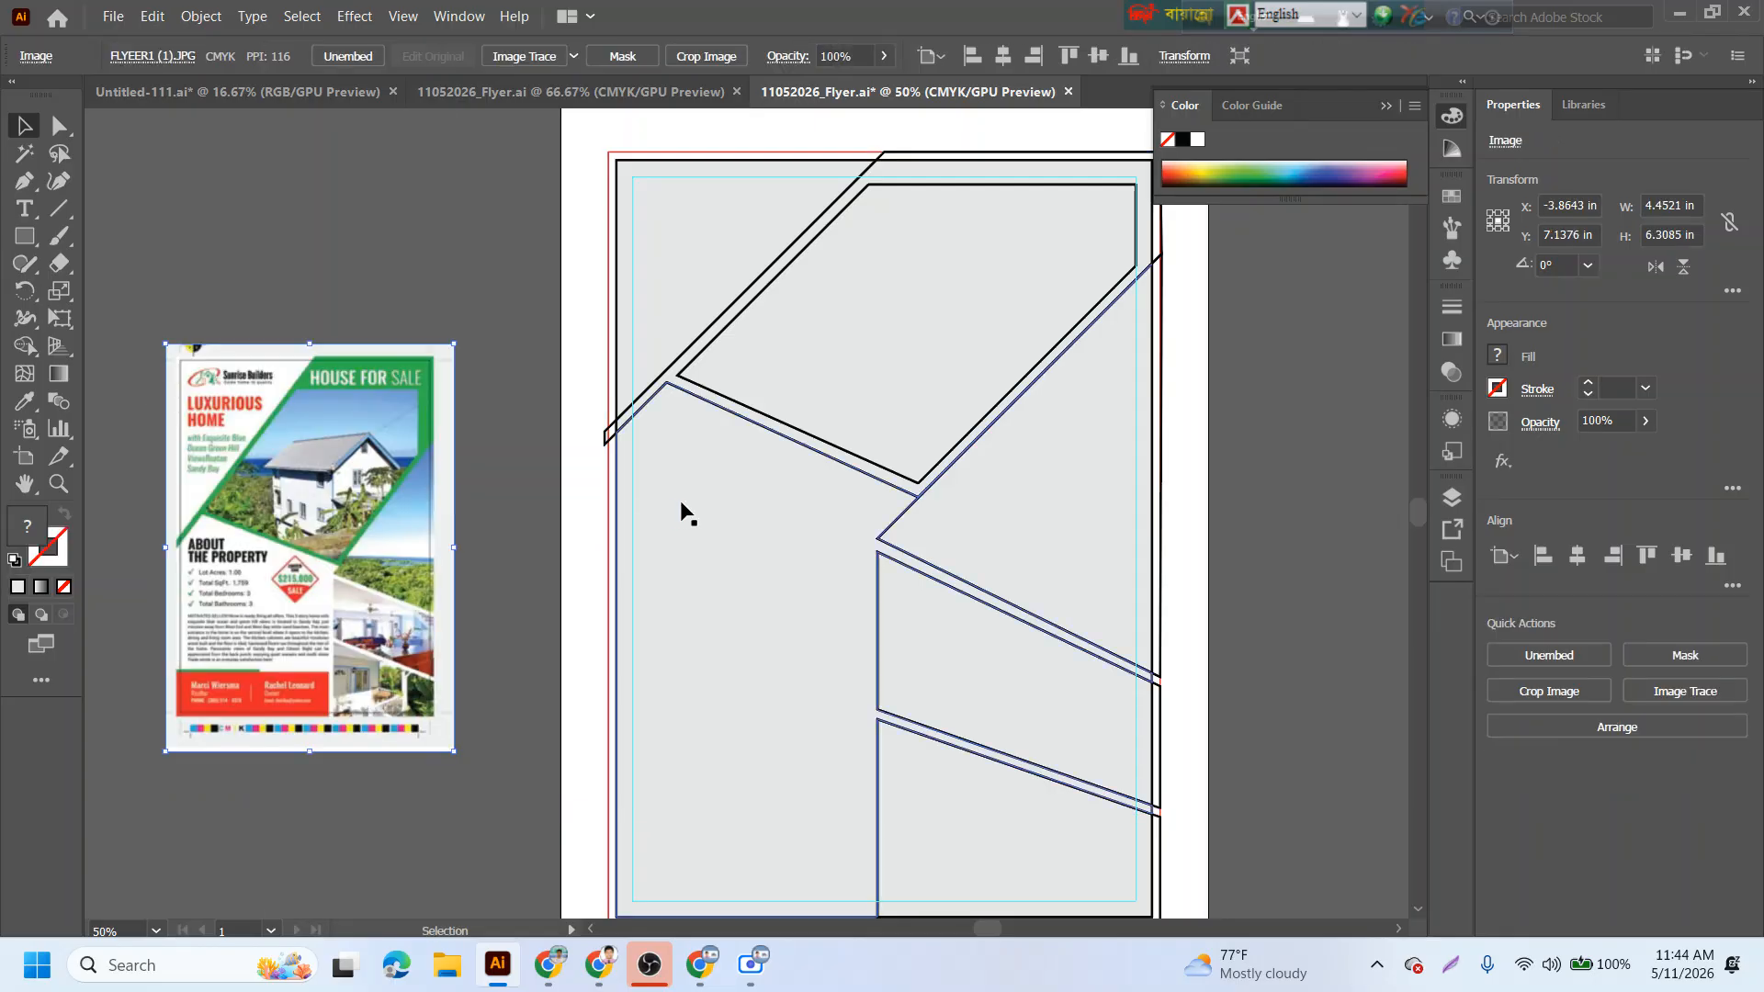
- Fill the angled frame band with the green sampled from the reference flyer's border, using the Eyedropper
scroll(735, 431, up, 1)
click(957, 188)
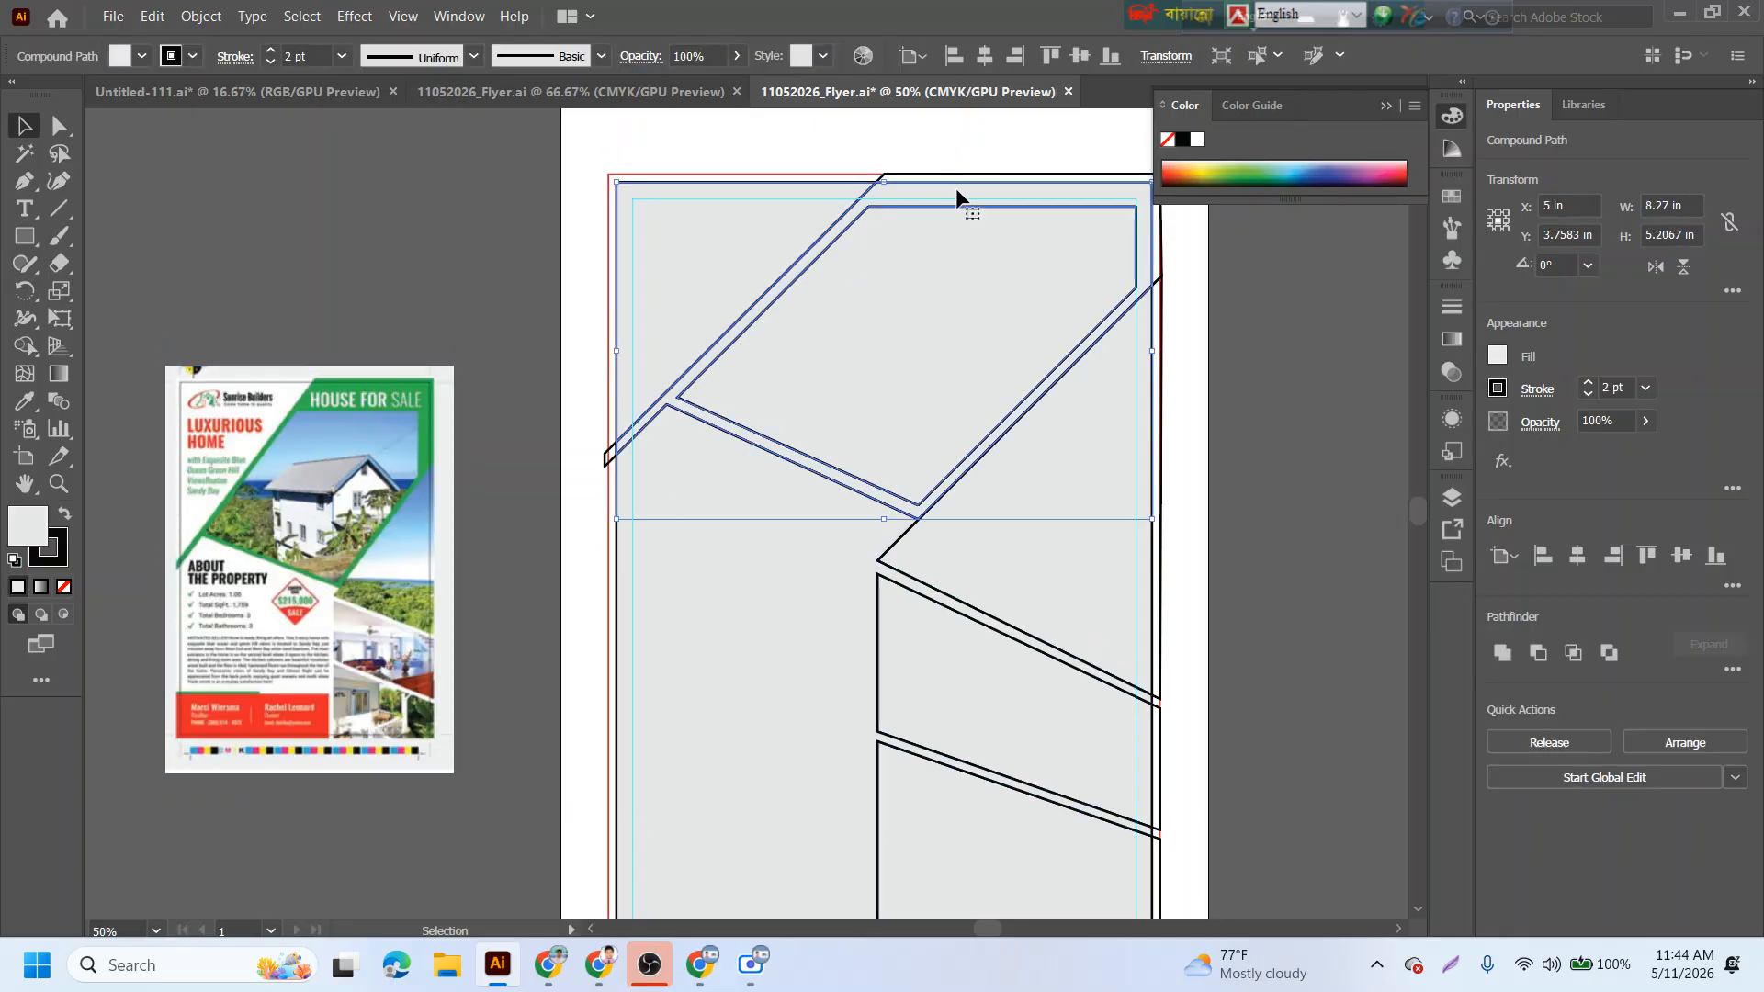
click(886, 145)
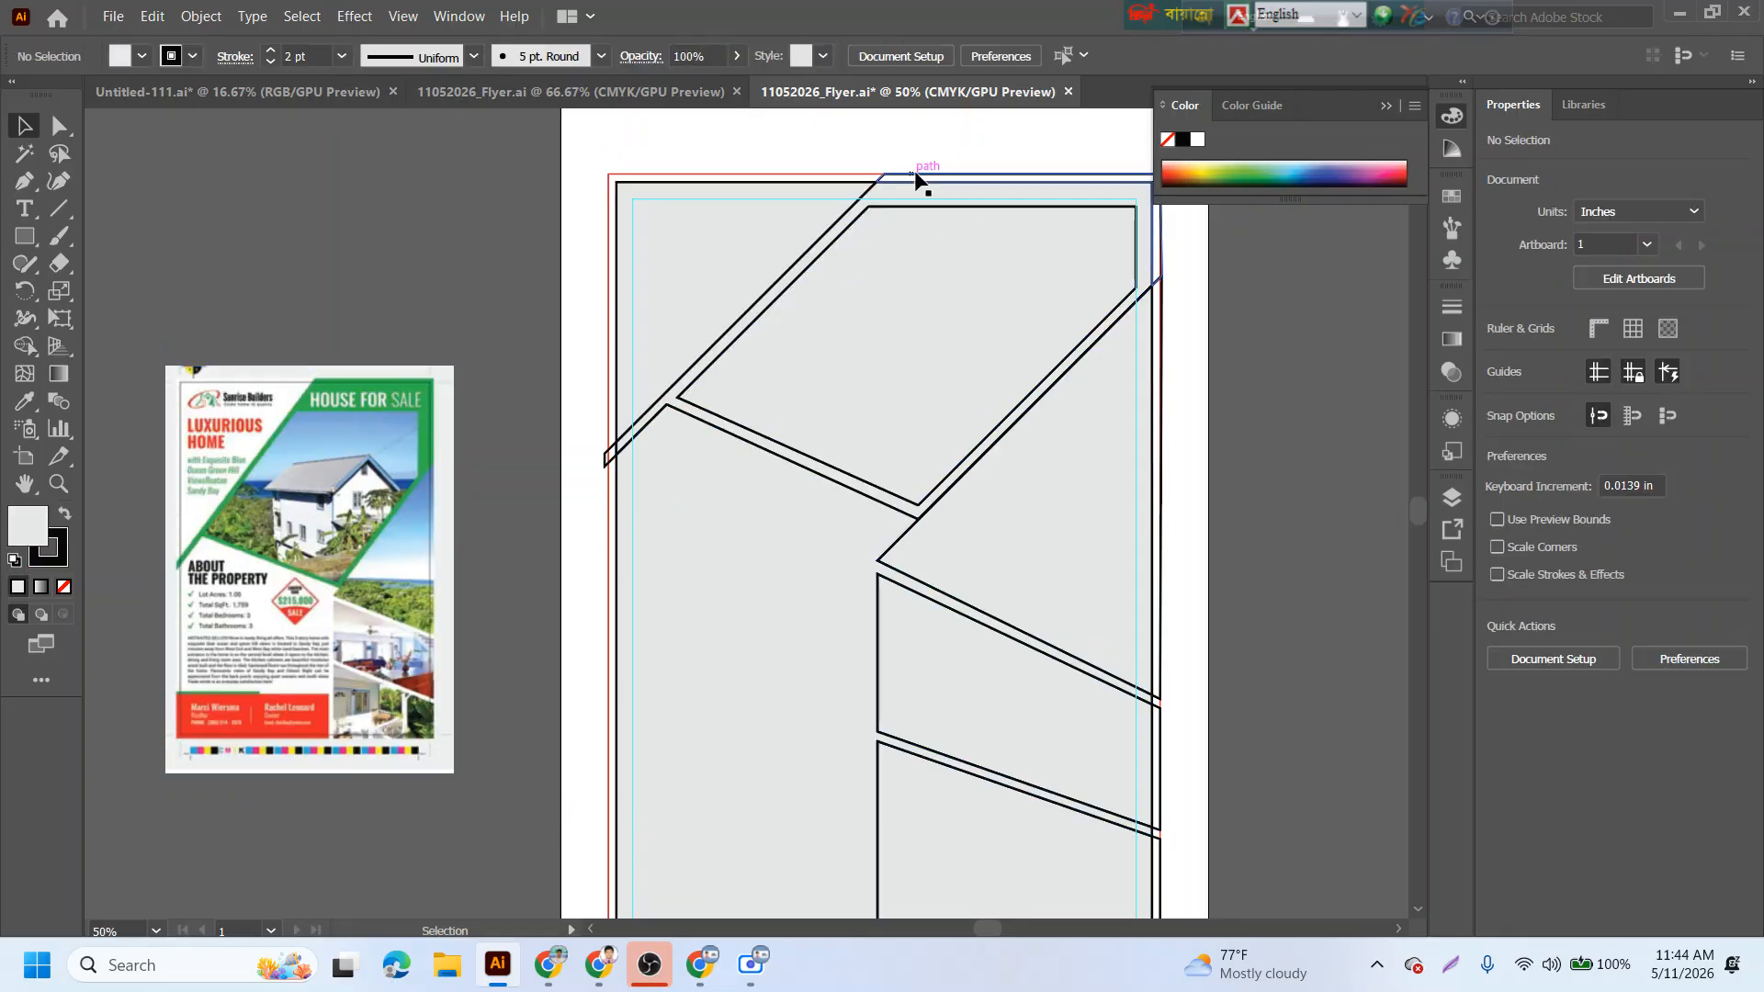
click(936, 191)
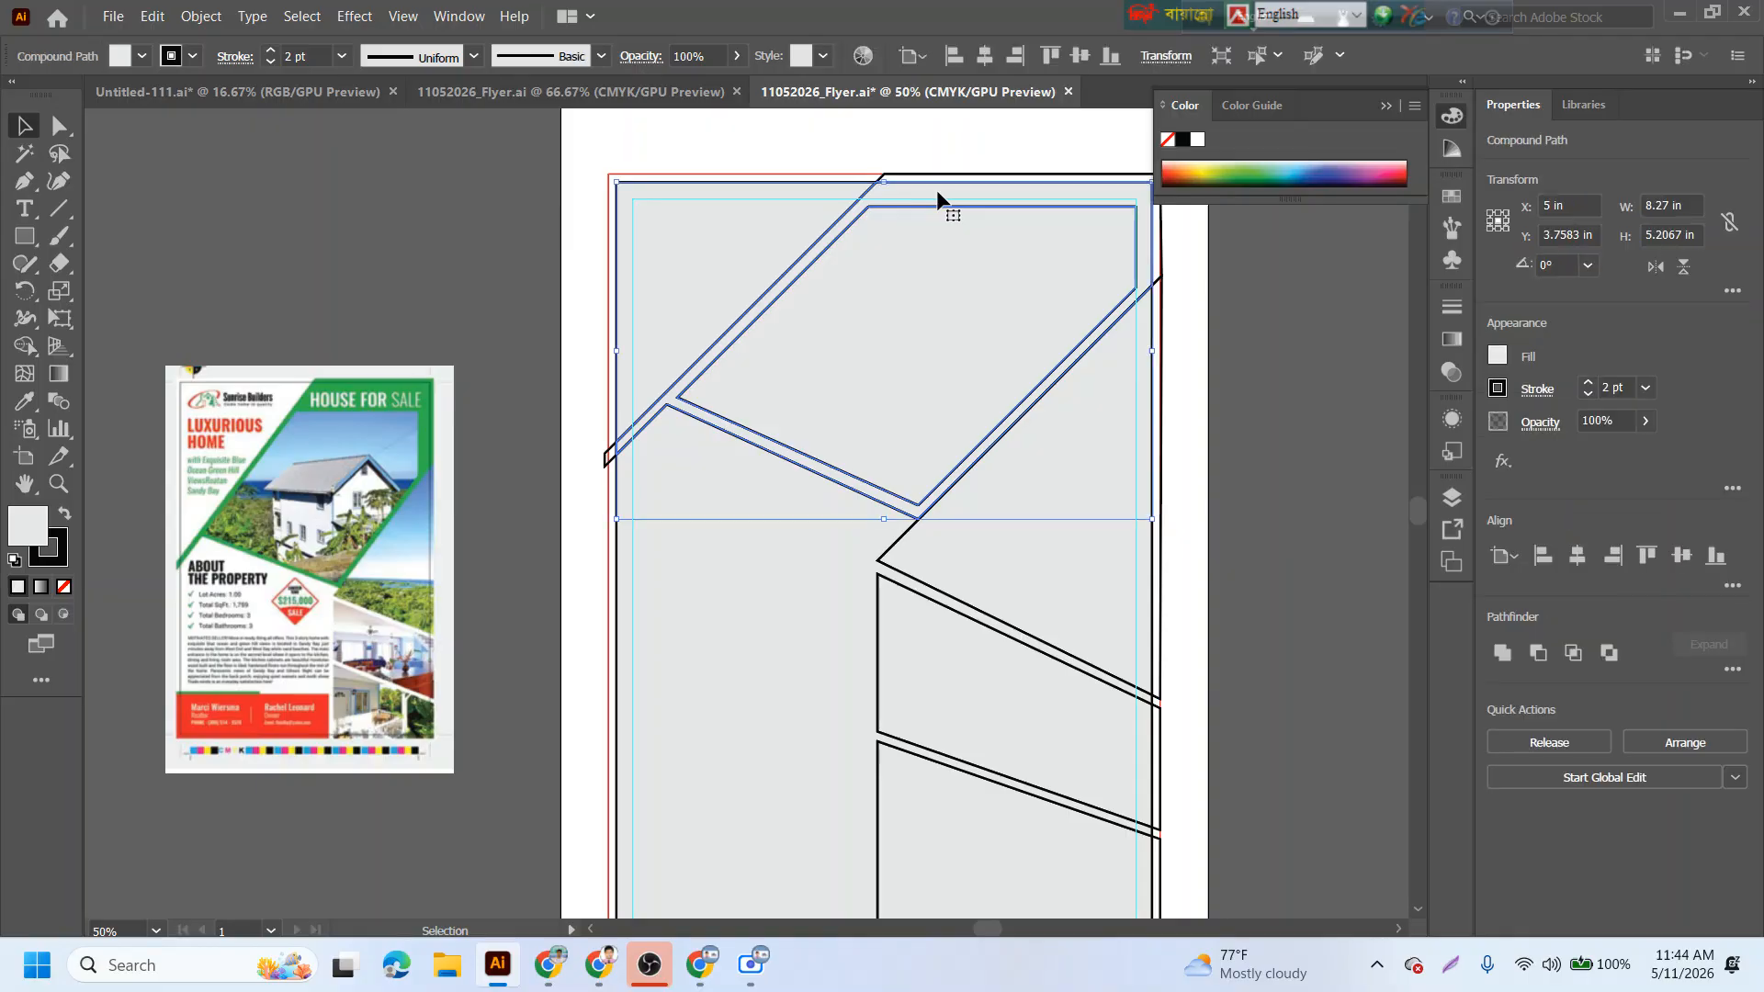
key(i)
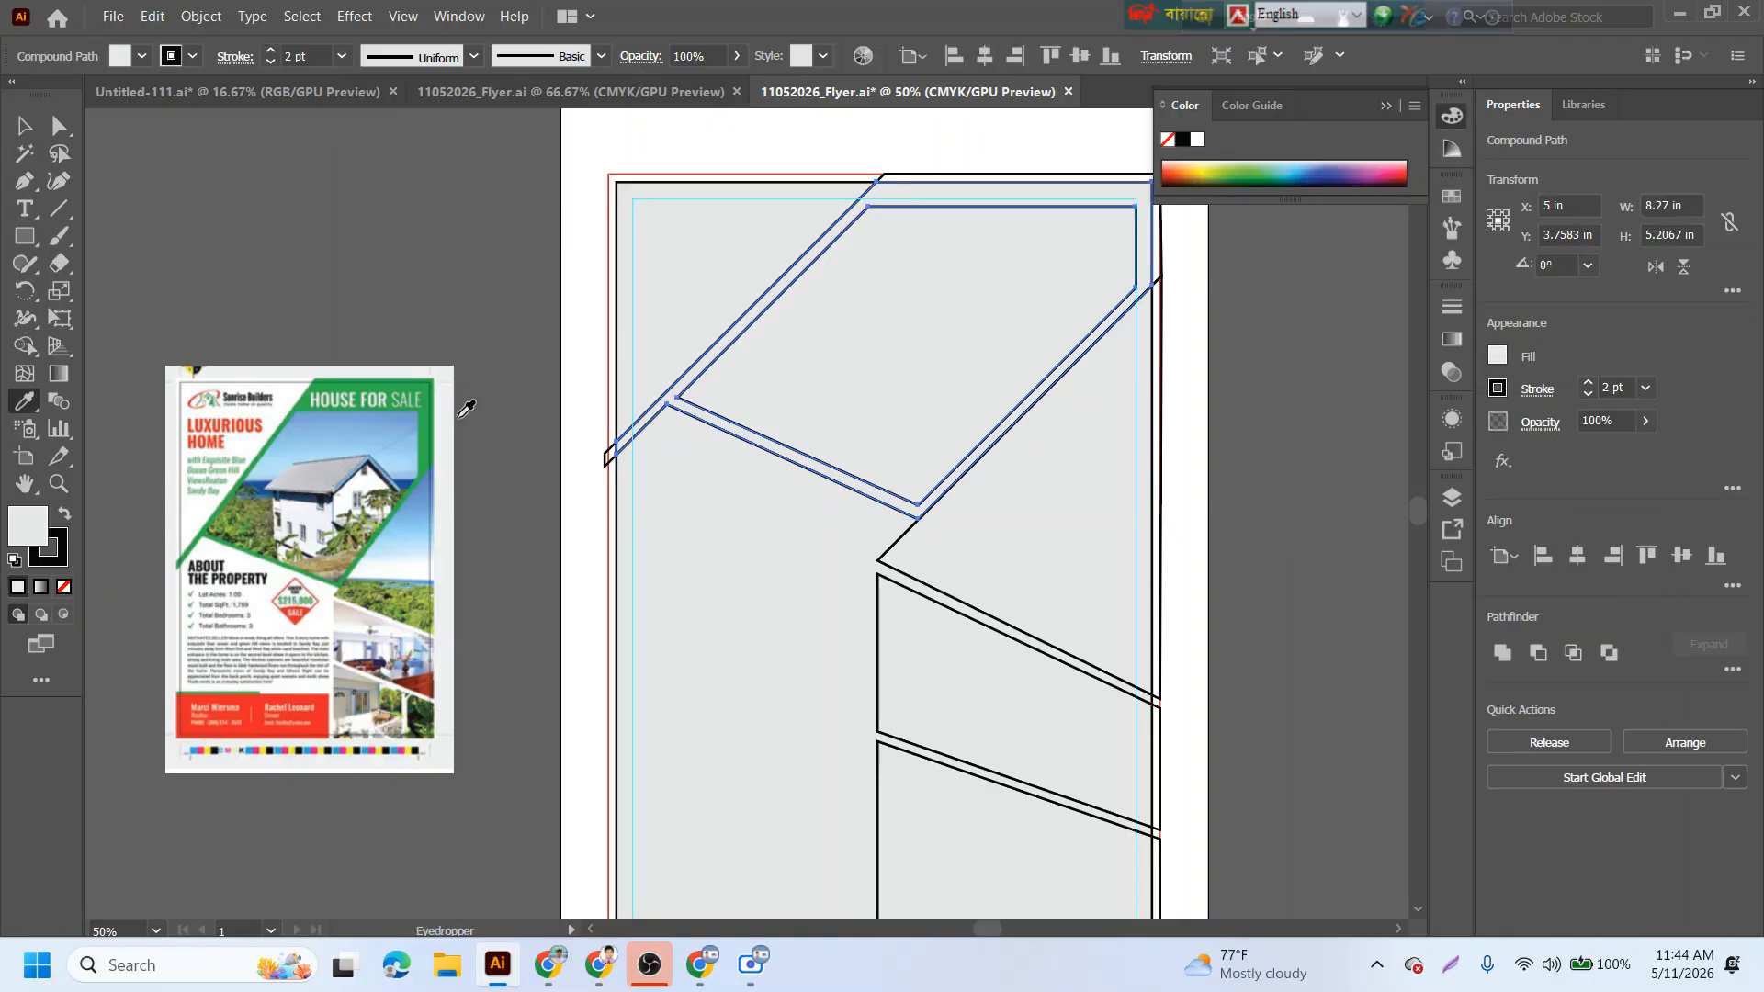
click(431, 429)
scroll(673, 342, up, 2)
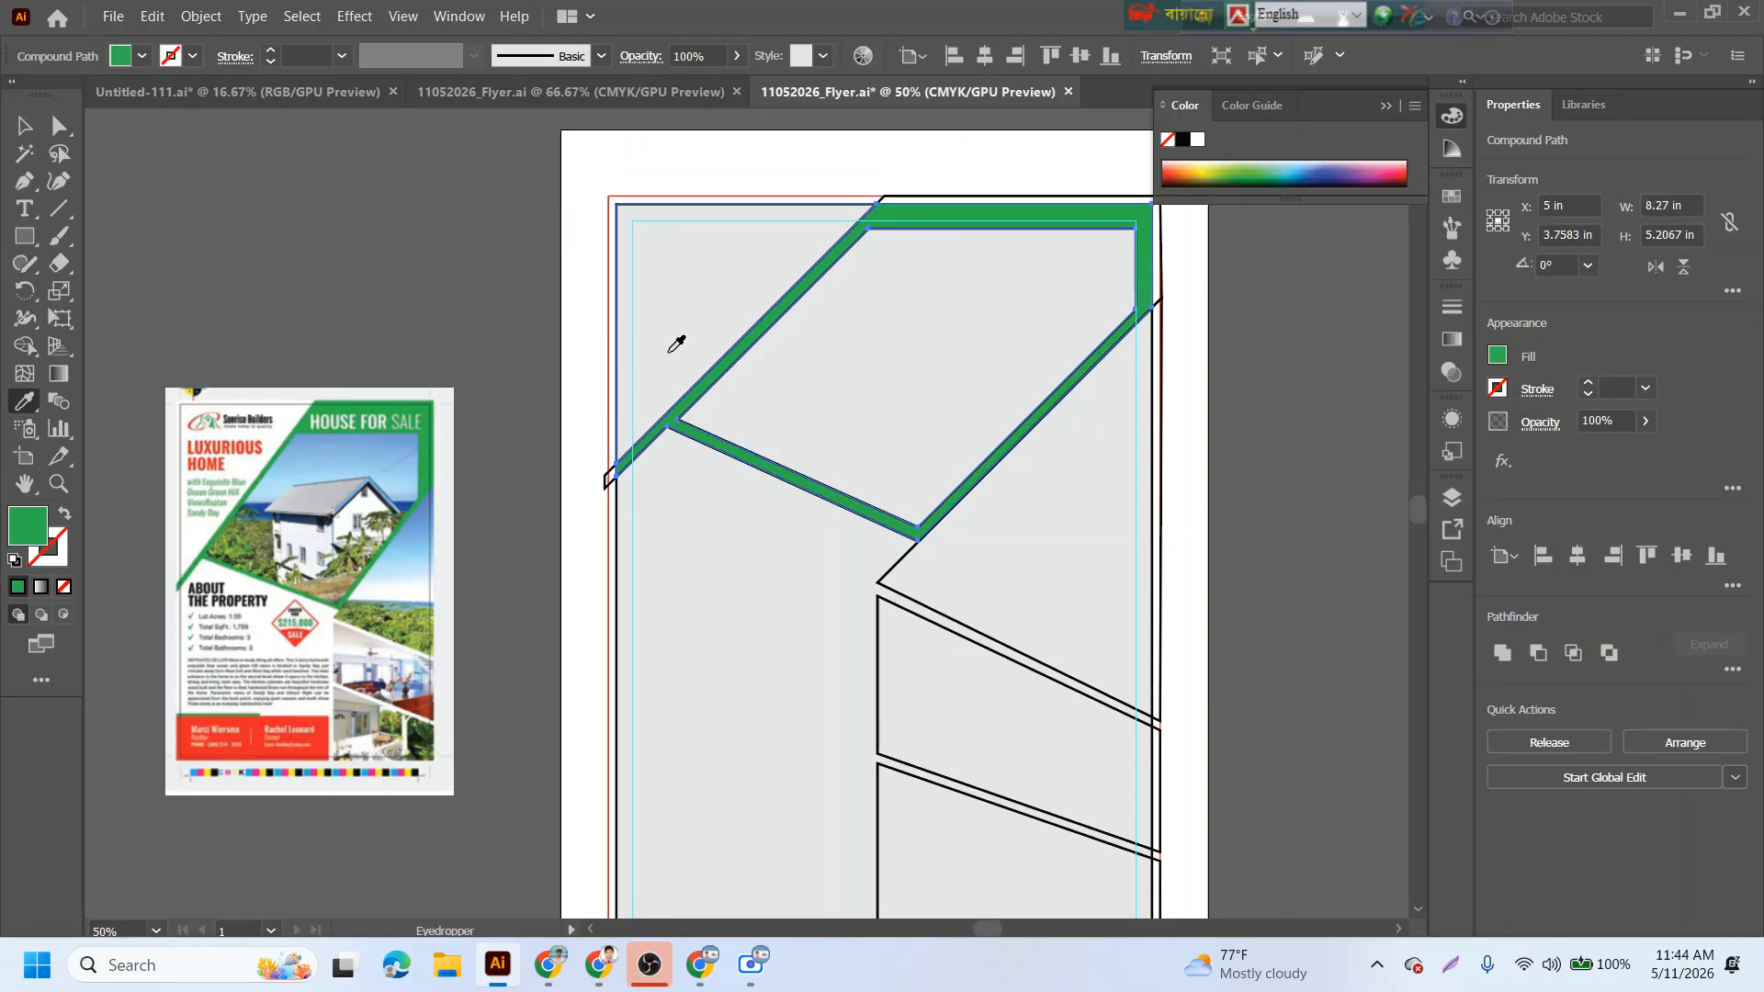
click(24, 126)
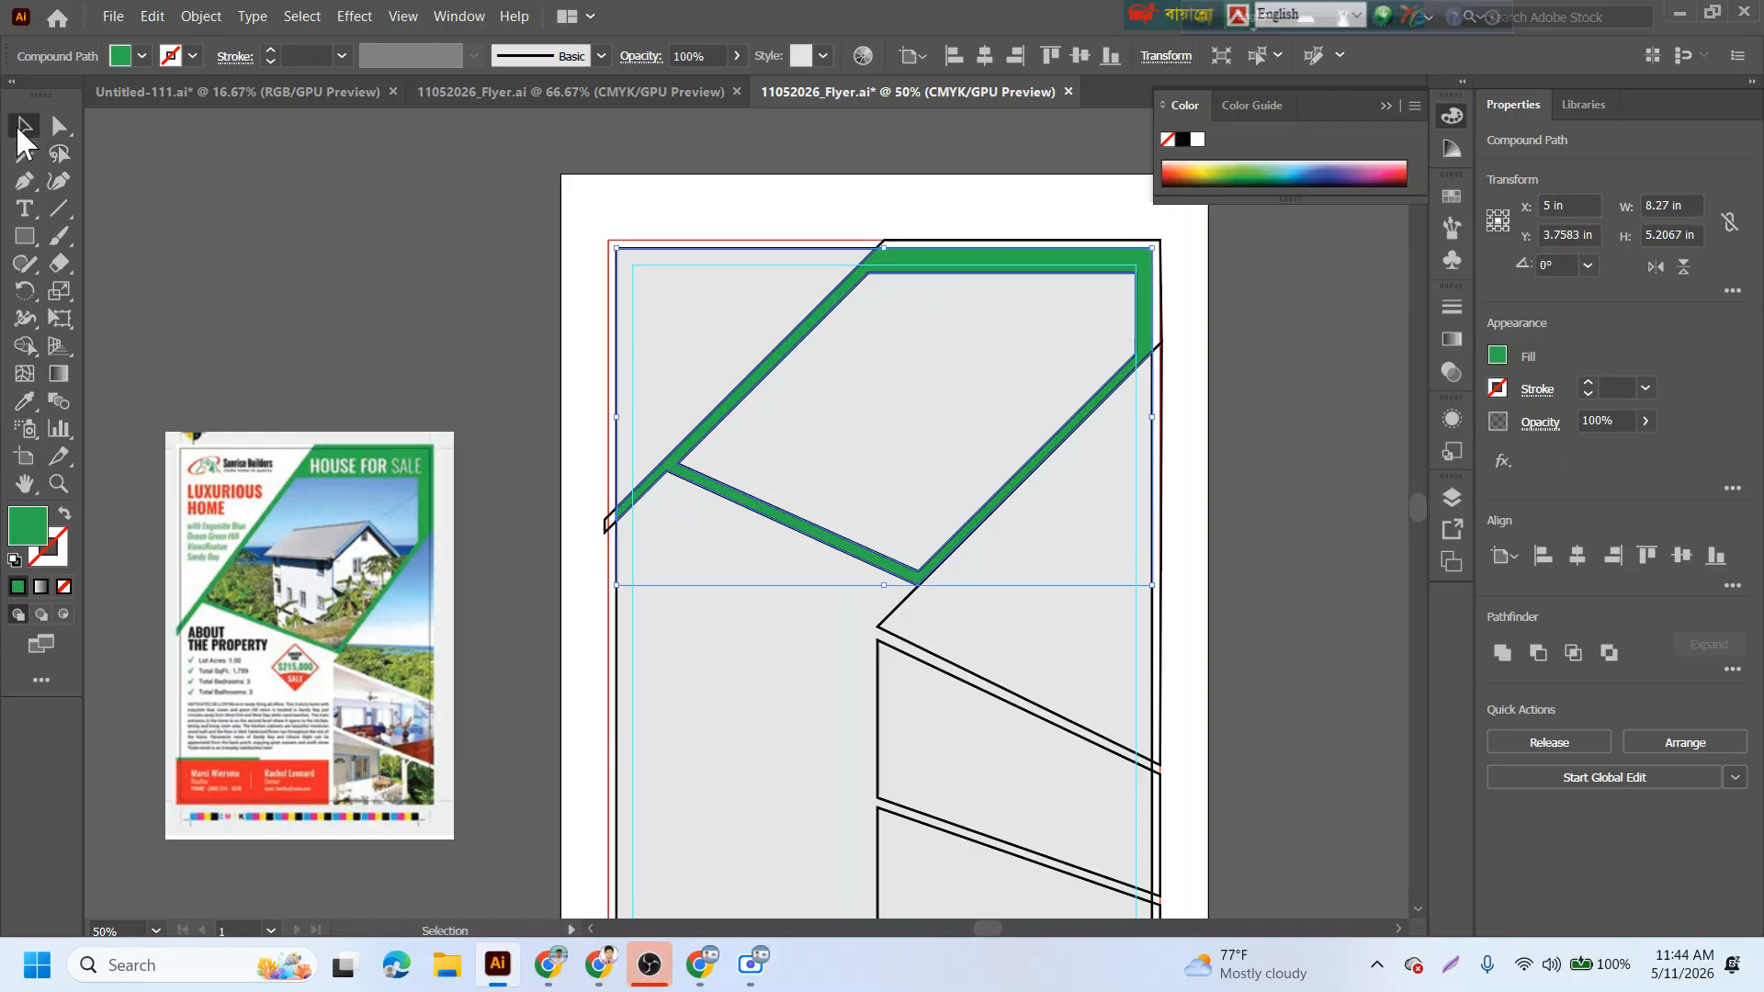
- Fill the upper-right bleed strip outside the frame band with the reference flyer's green, using the Eyedropper
scroll(1048, 276, up, 2)
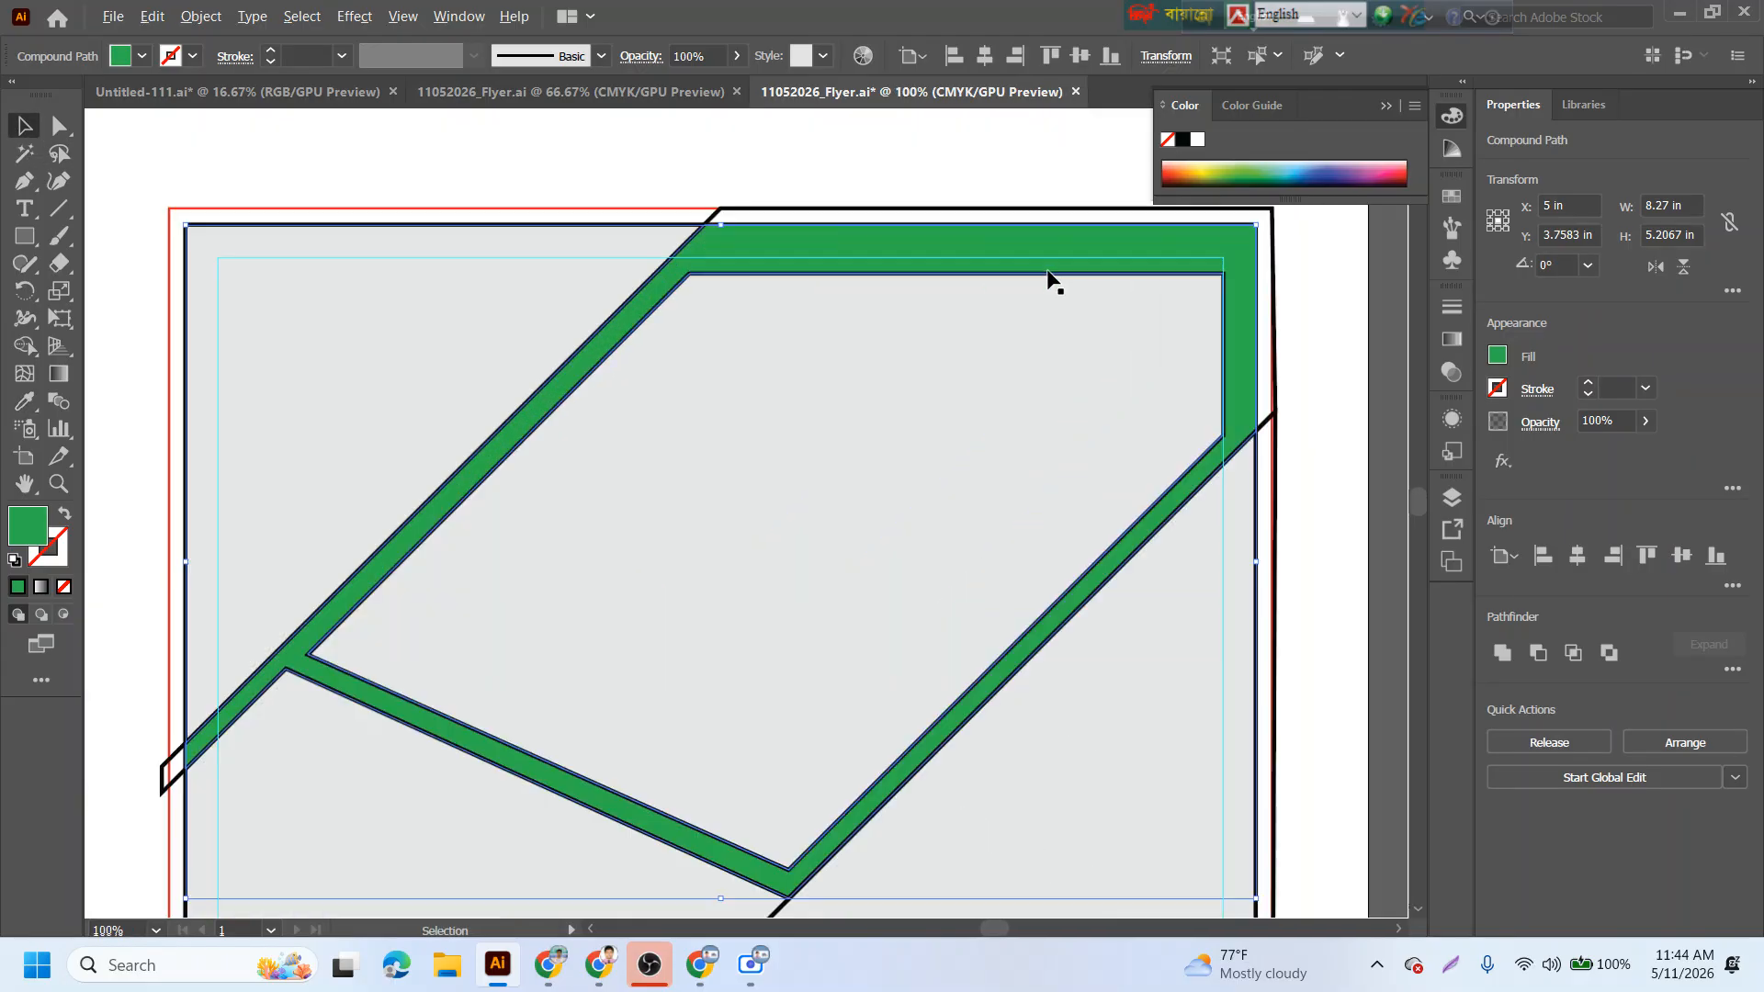
click(1045, 211)
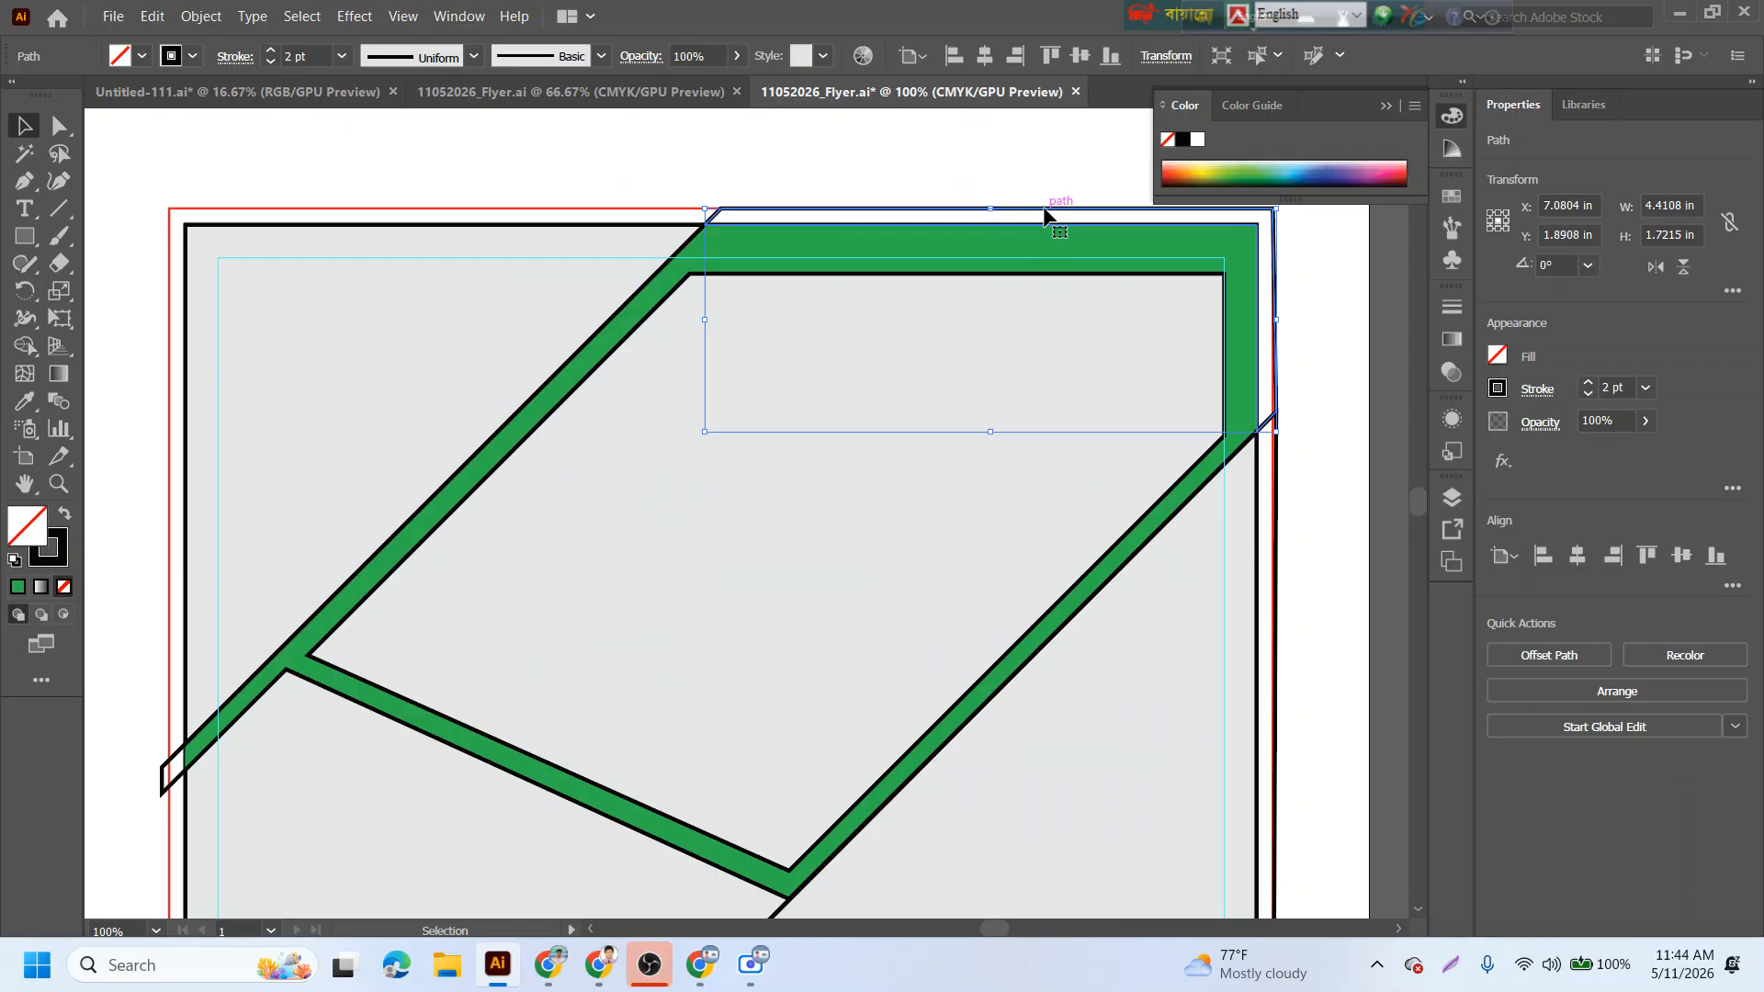
scroll(1047, 214, down, 2)
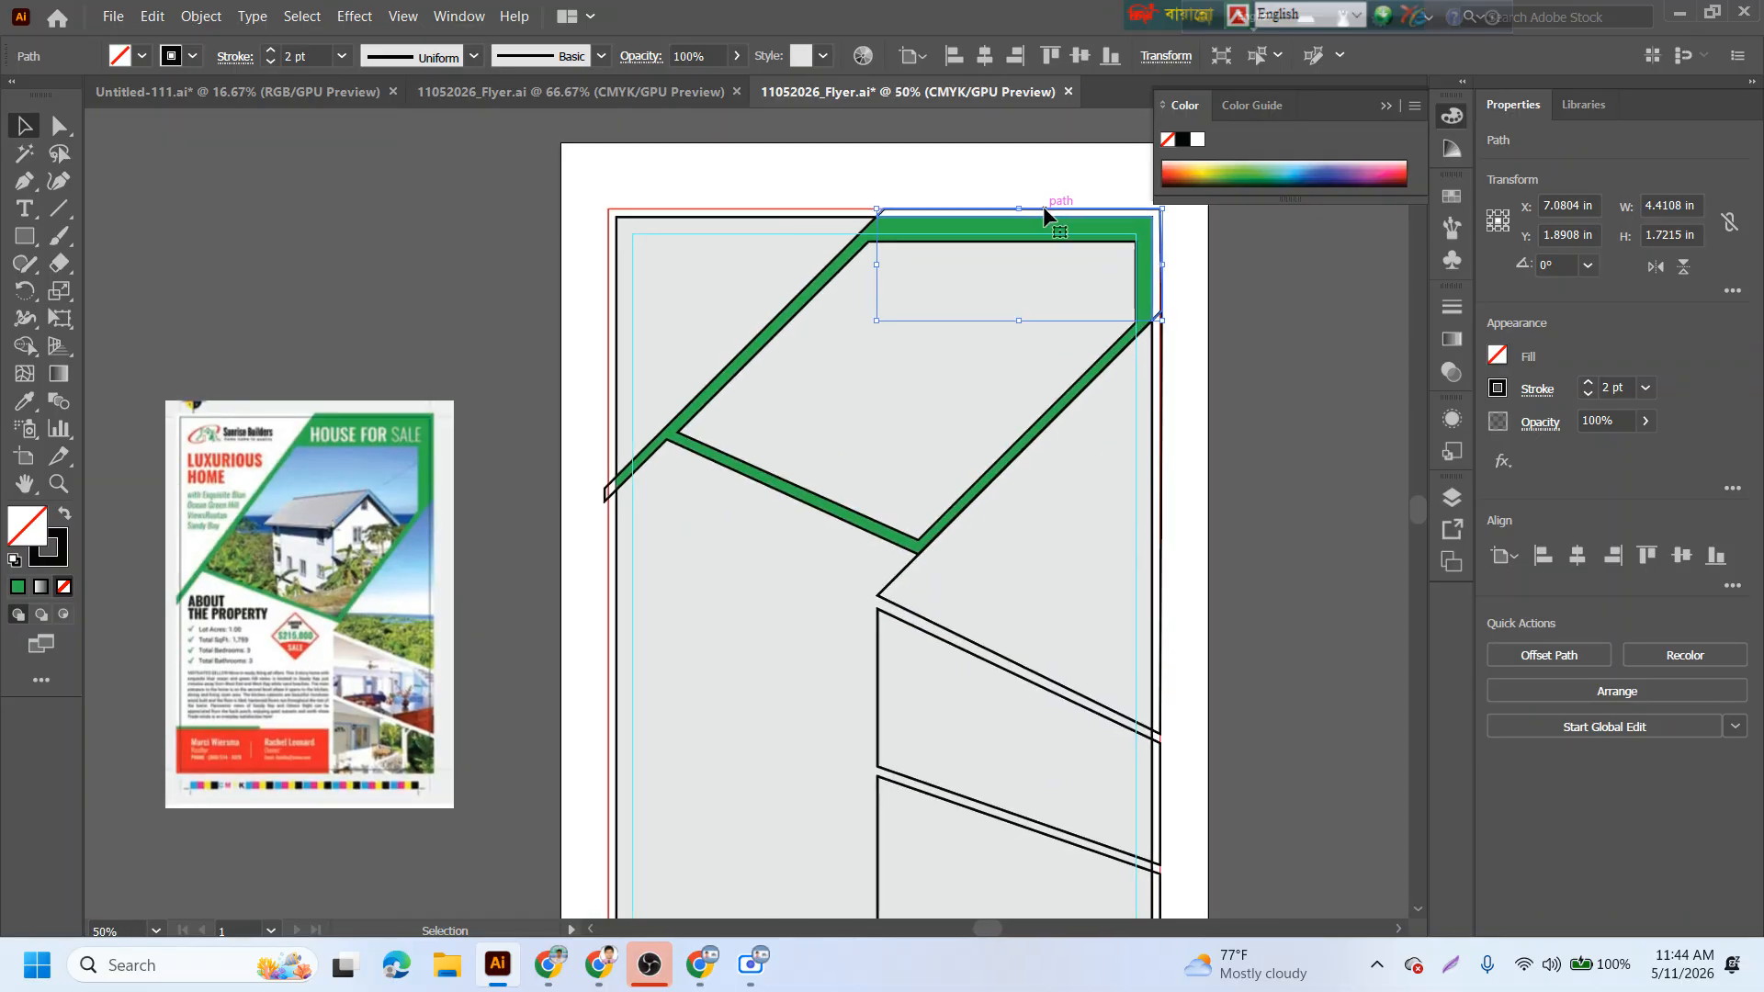
key(i)
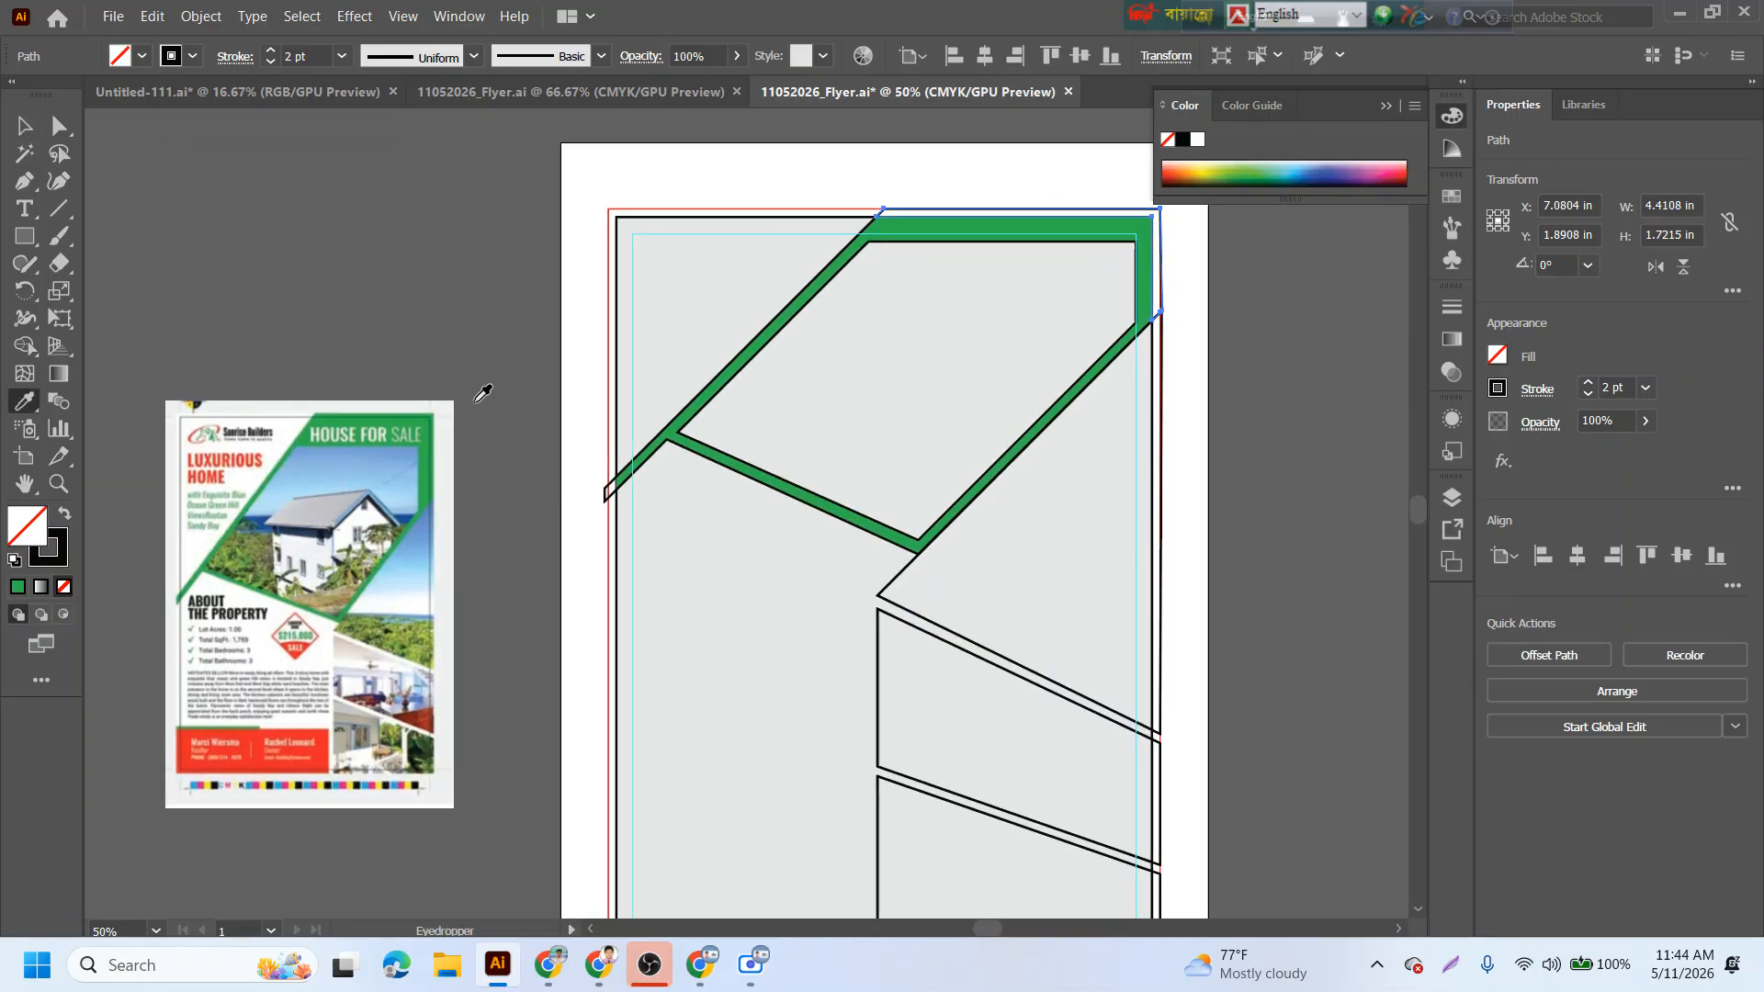
click(402, 415)
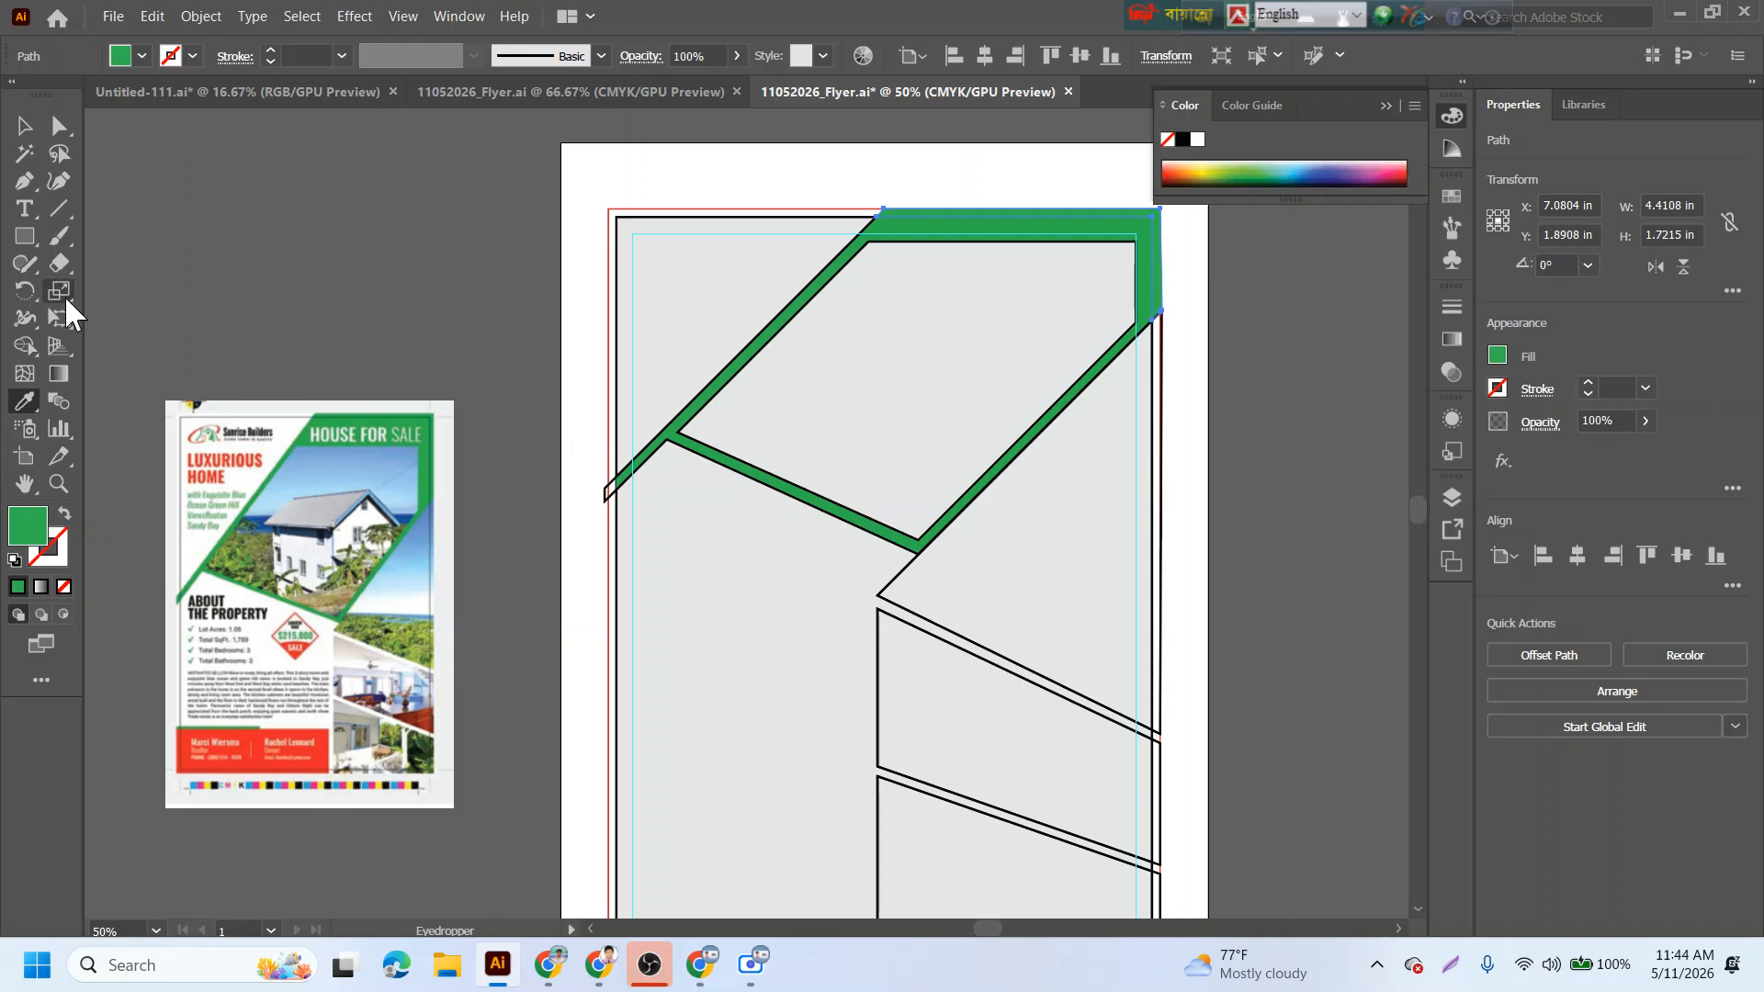
click(25, 129)
- Fill the small bleed piece at the frame band's lower-left end with the reference's green and clear the selection
scroll(465, 485, up, 3)
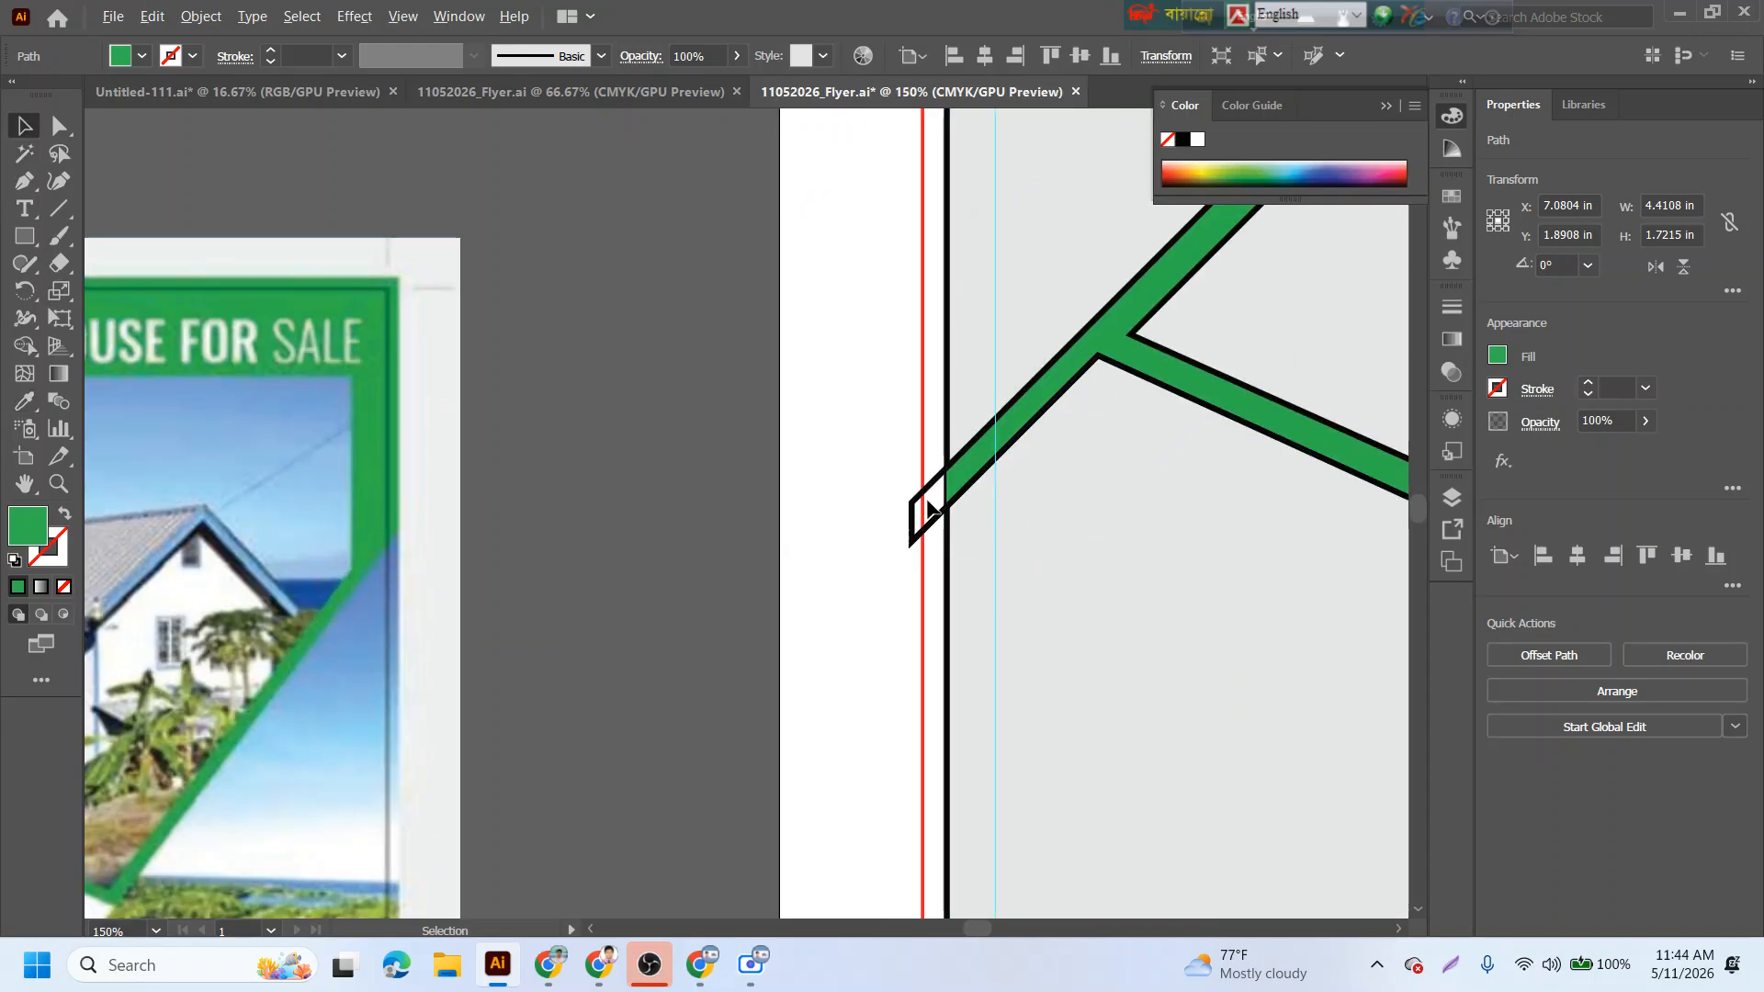
scroll(930, 508, down, 1)
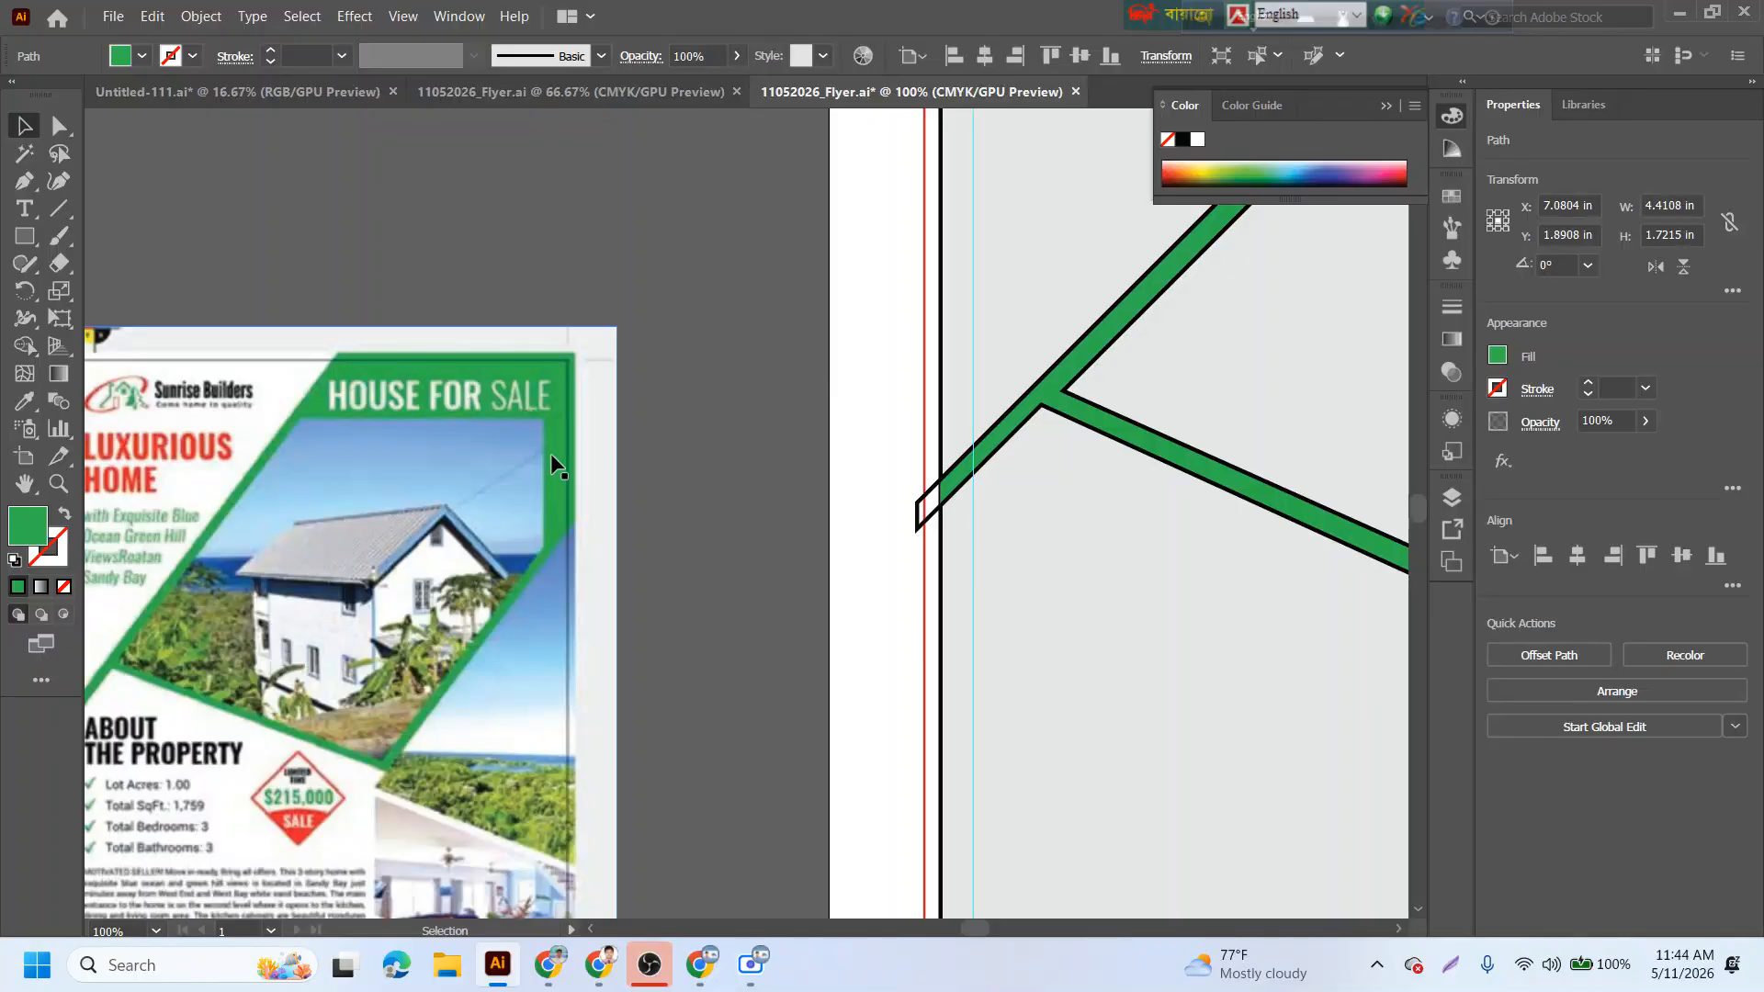
key(i)
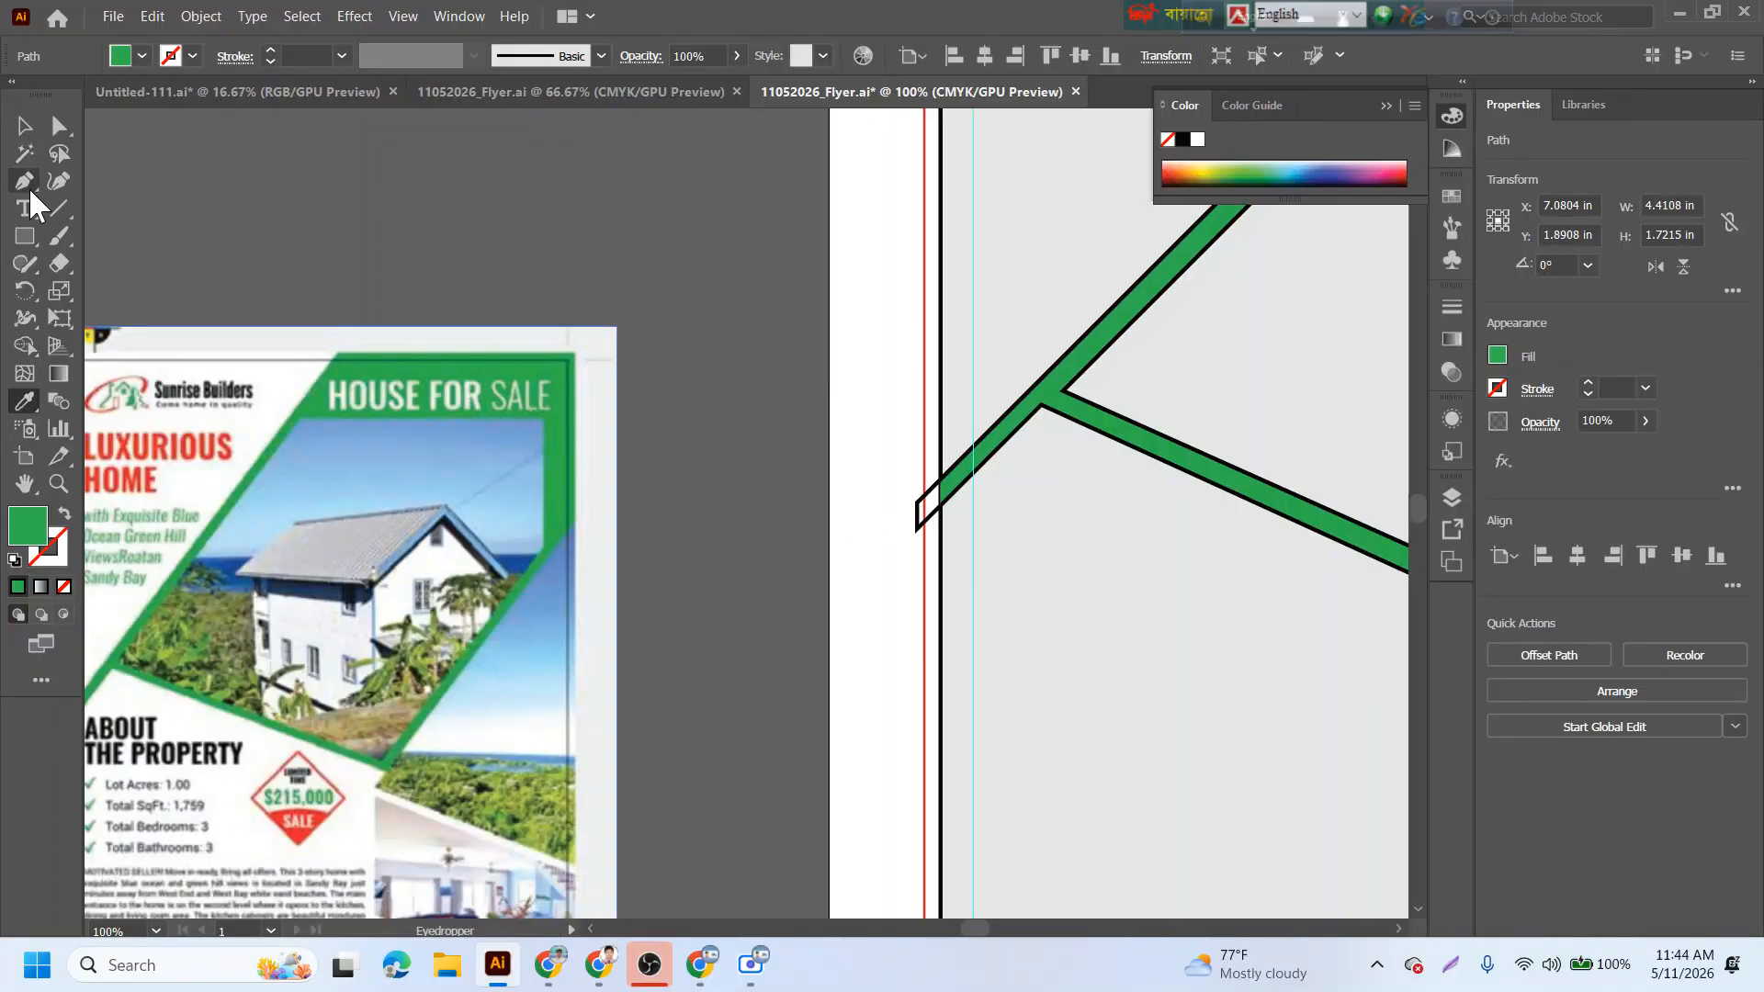
click(23, 128)
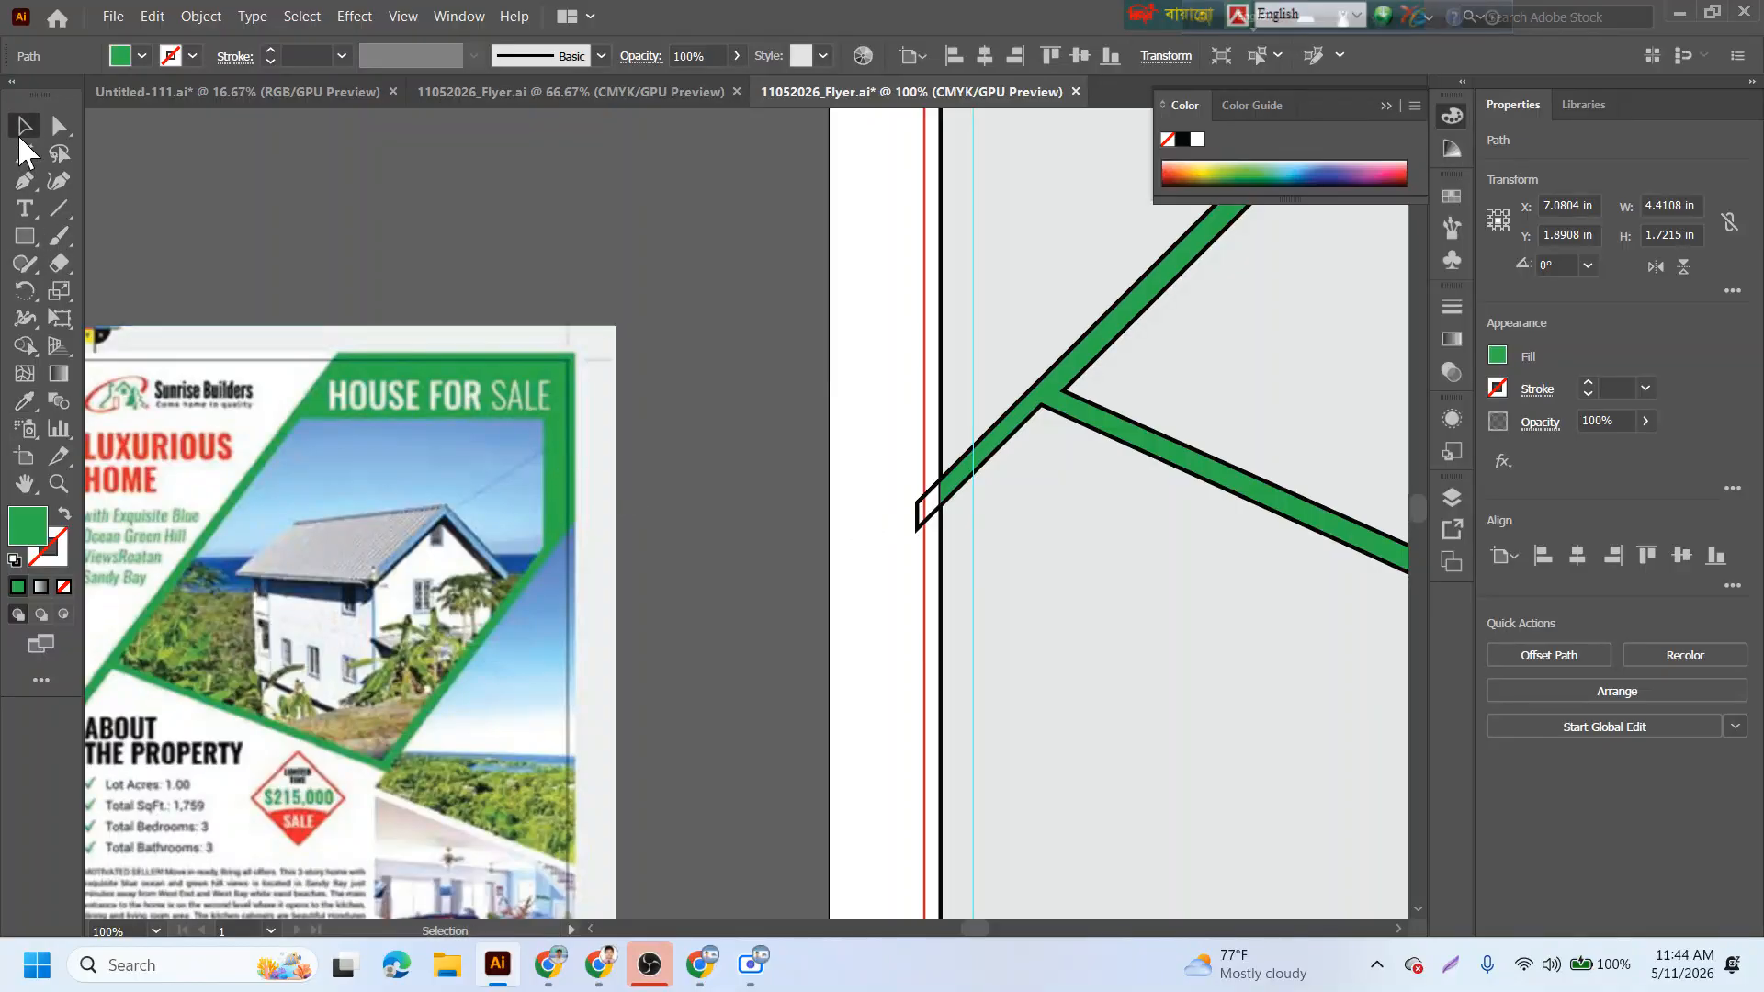
click(1012, 561)
click(917, 529)
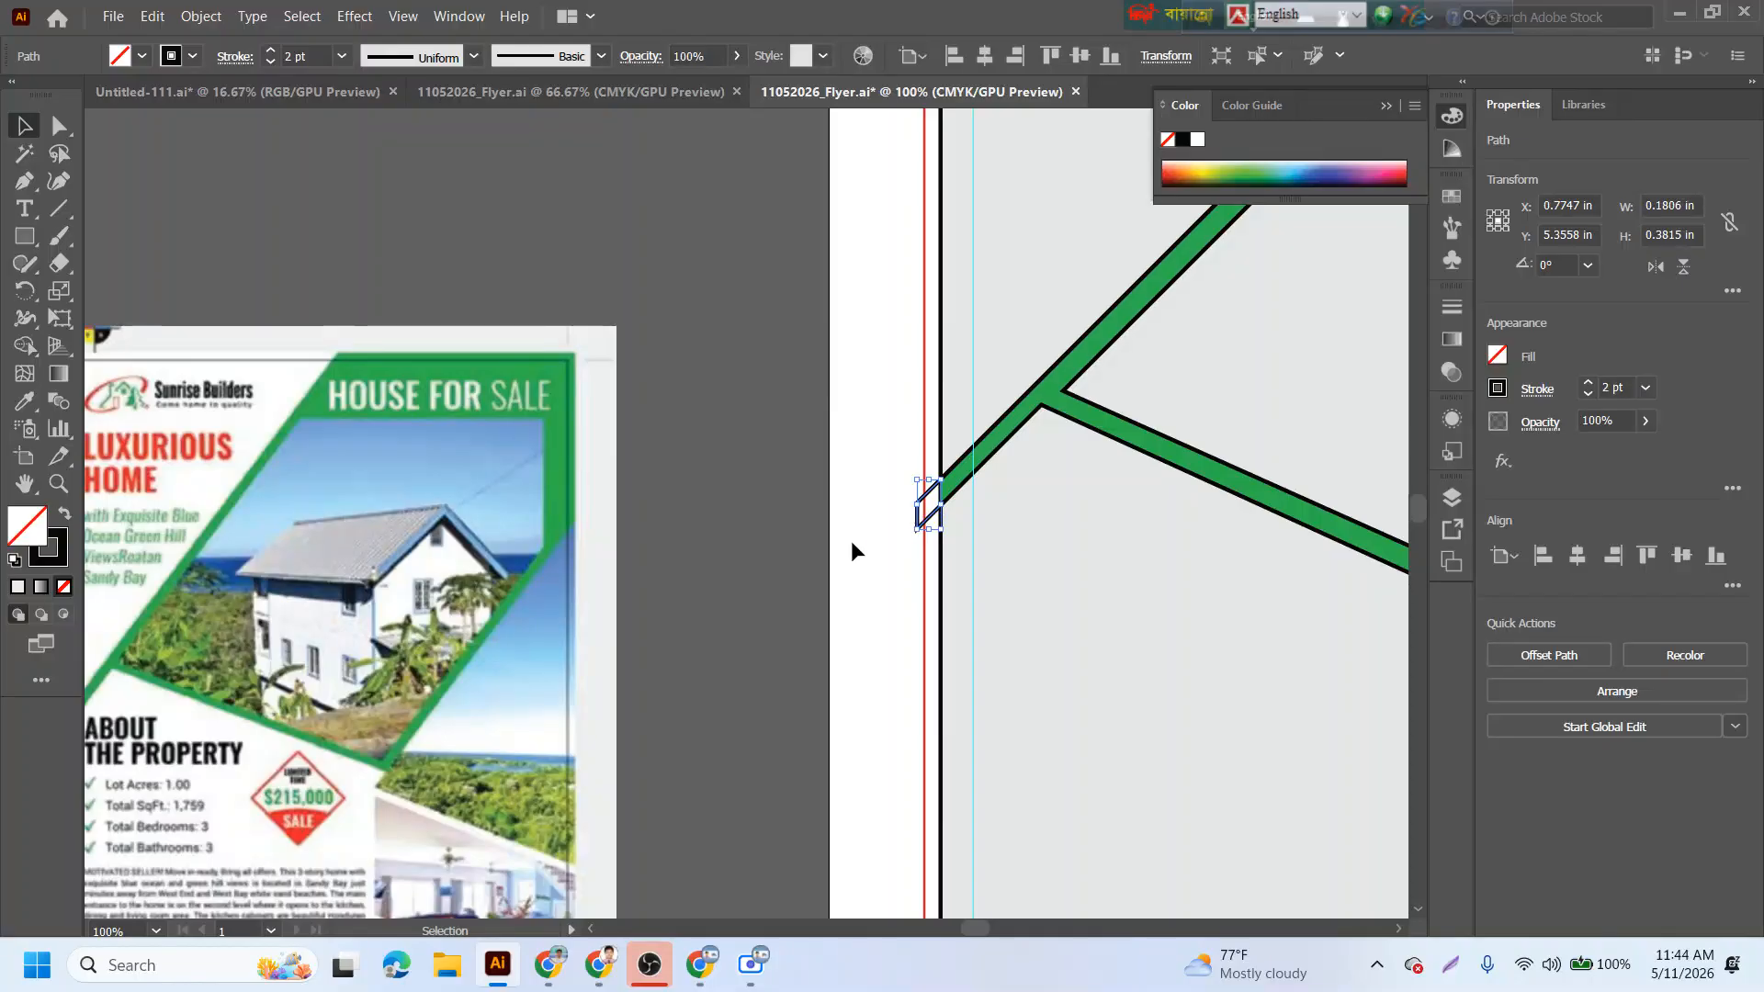
key(i)
click(573, 479)
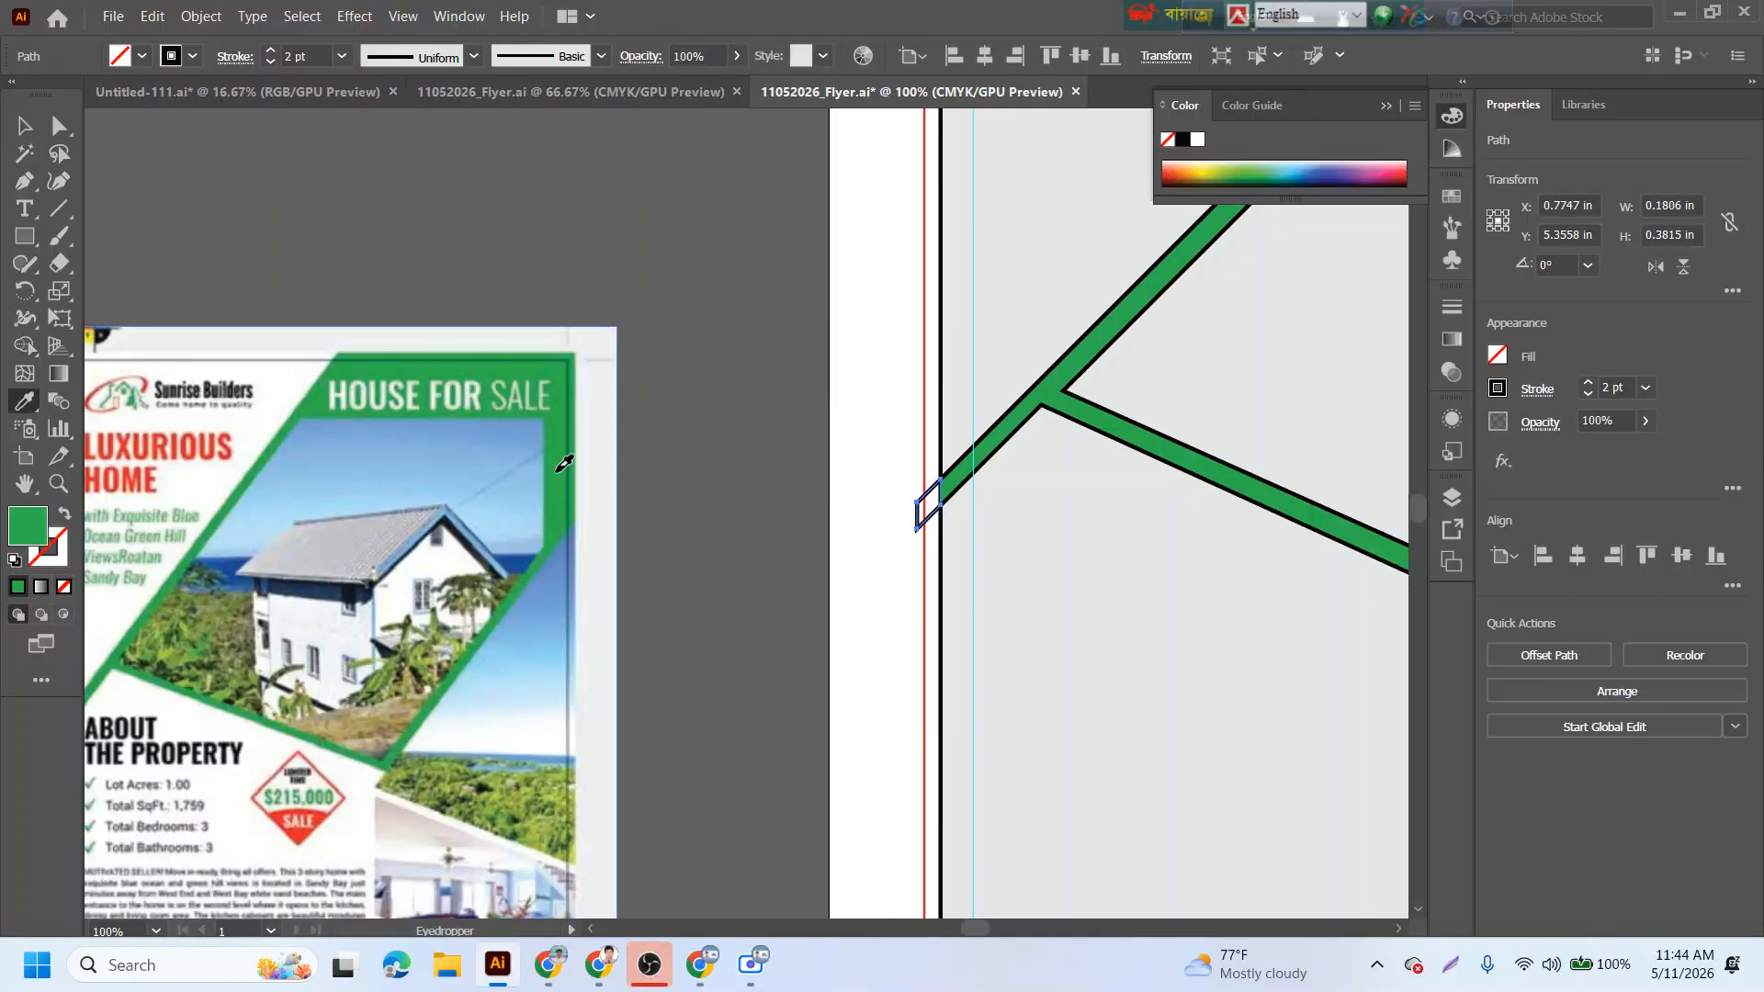
click(24, 126)
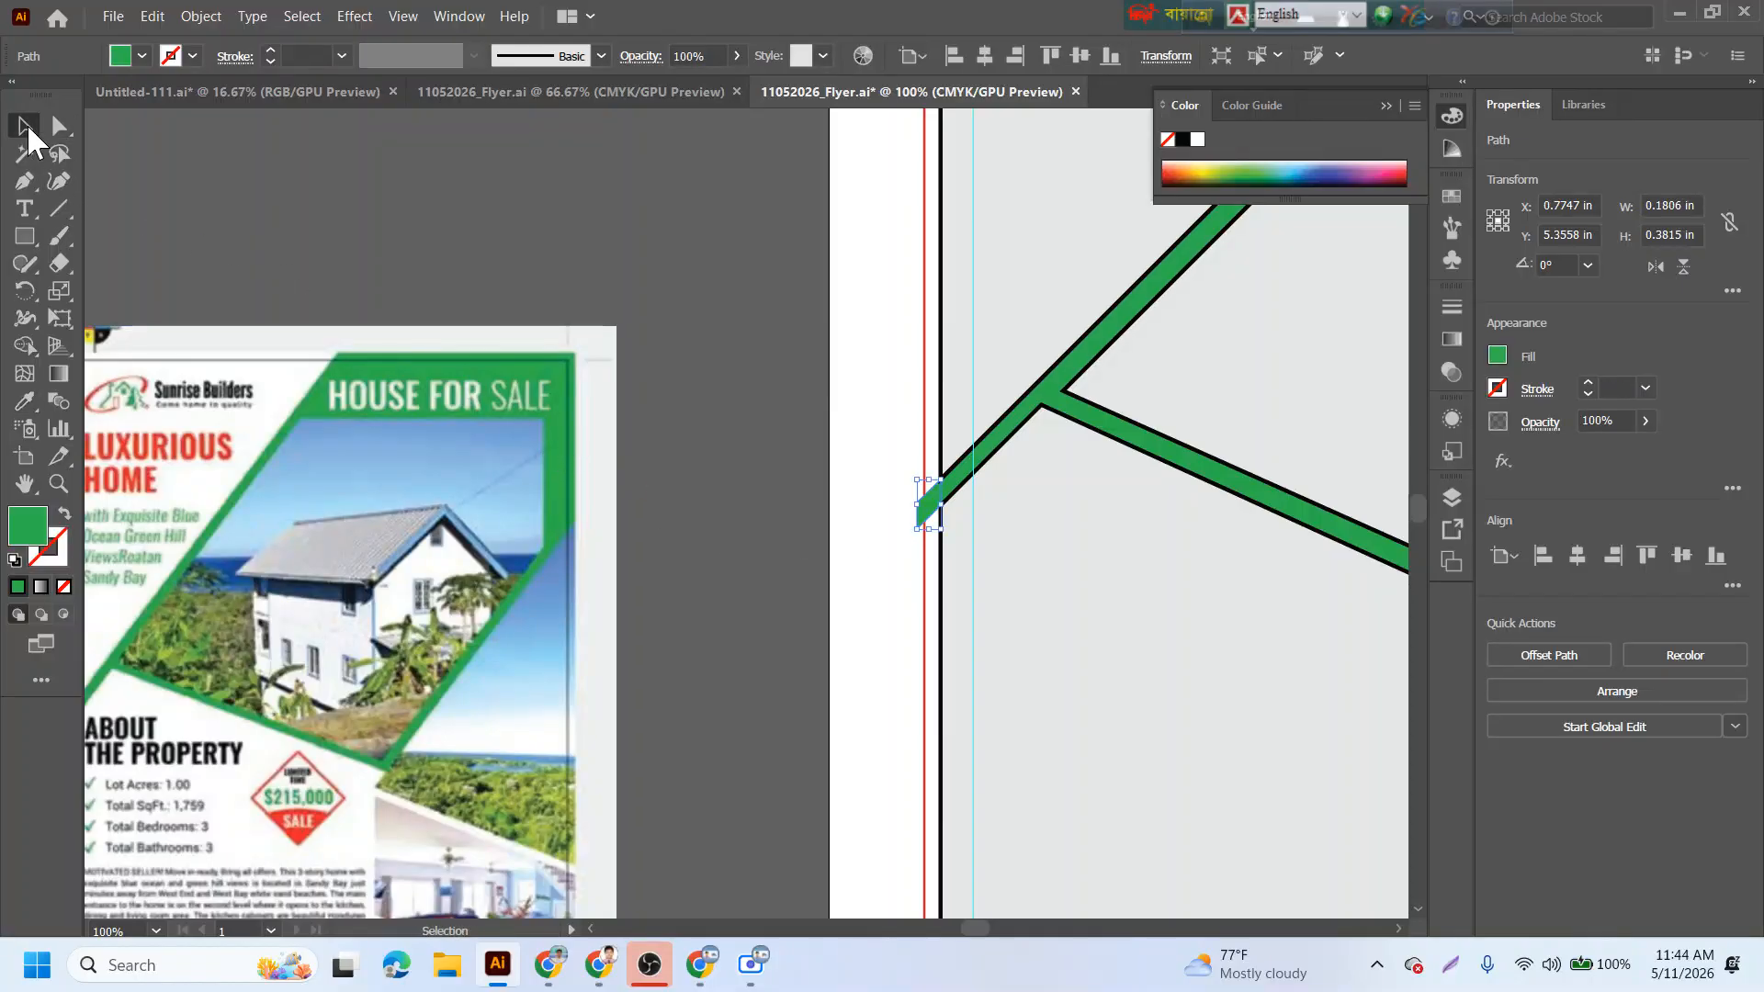
click(586, 314)
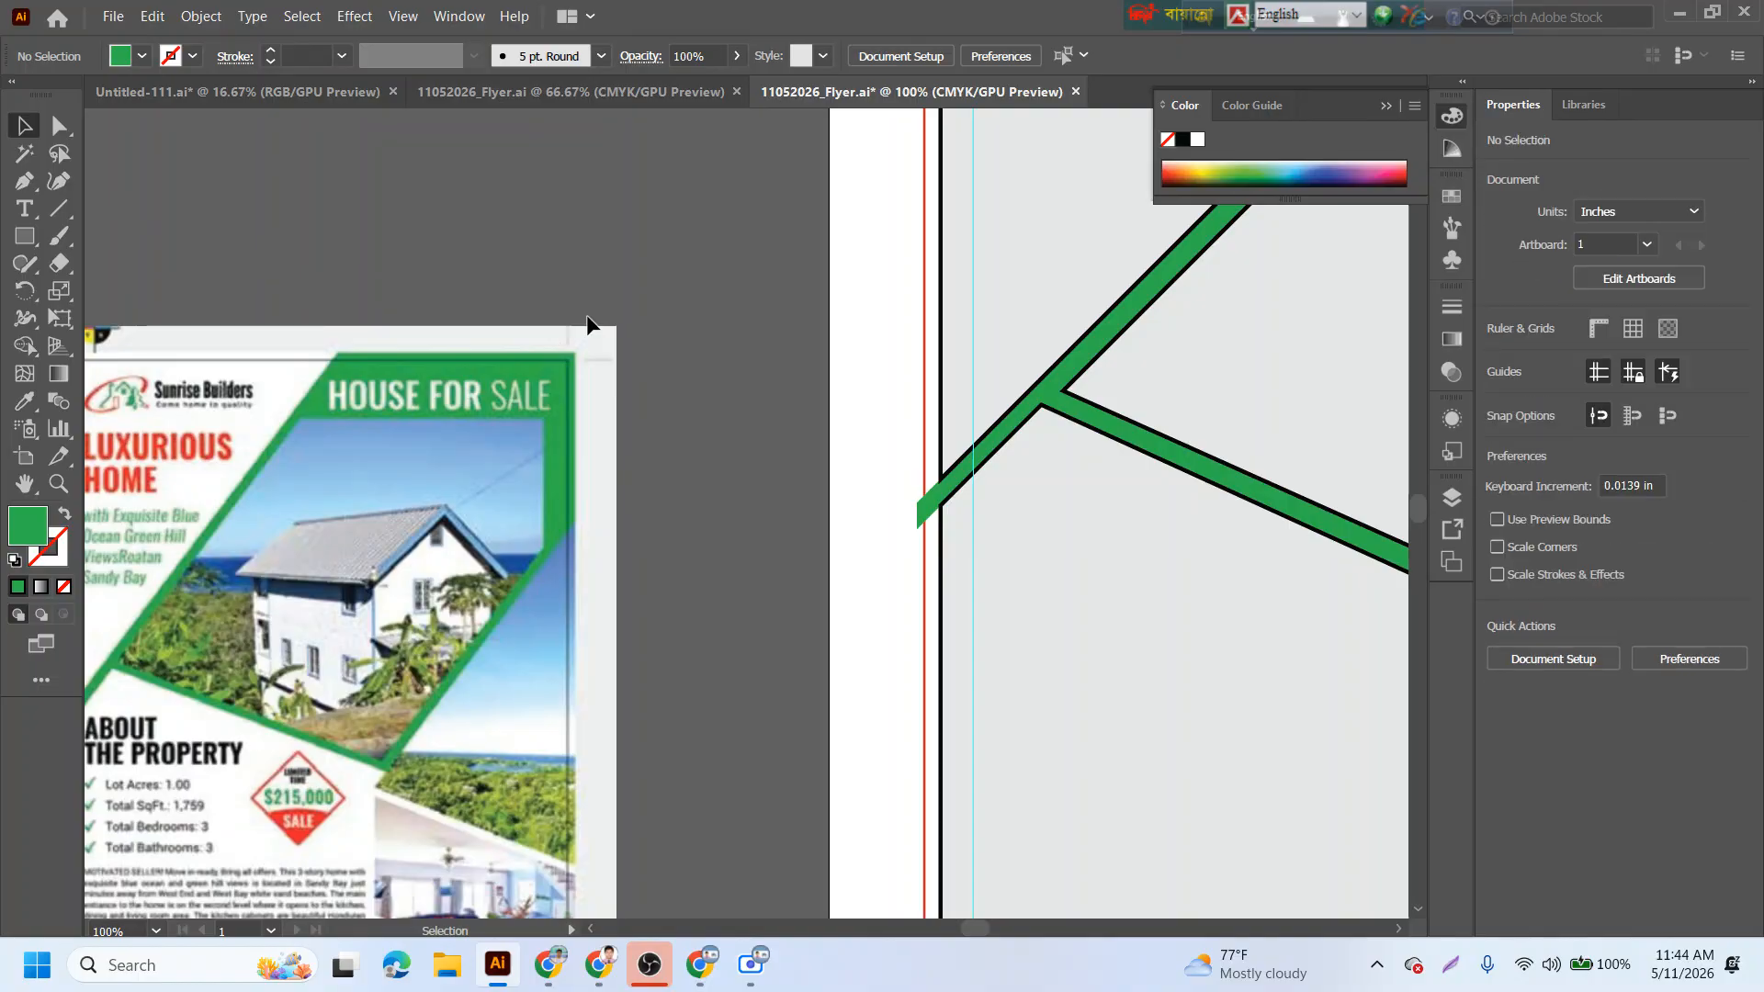
- Save the flyer document
key(ctrl+minus)
key(ctrl+minus)
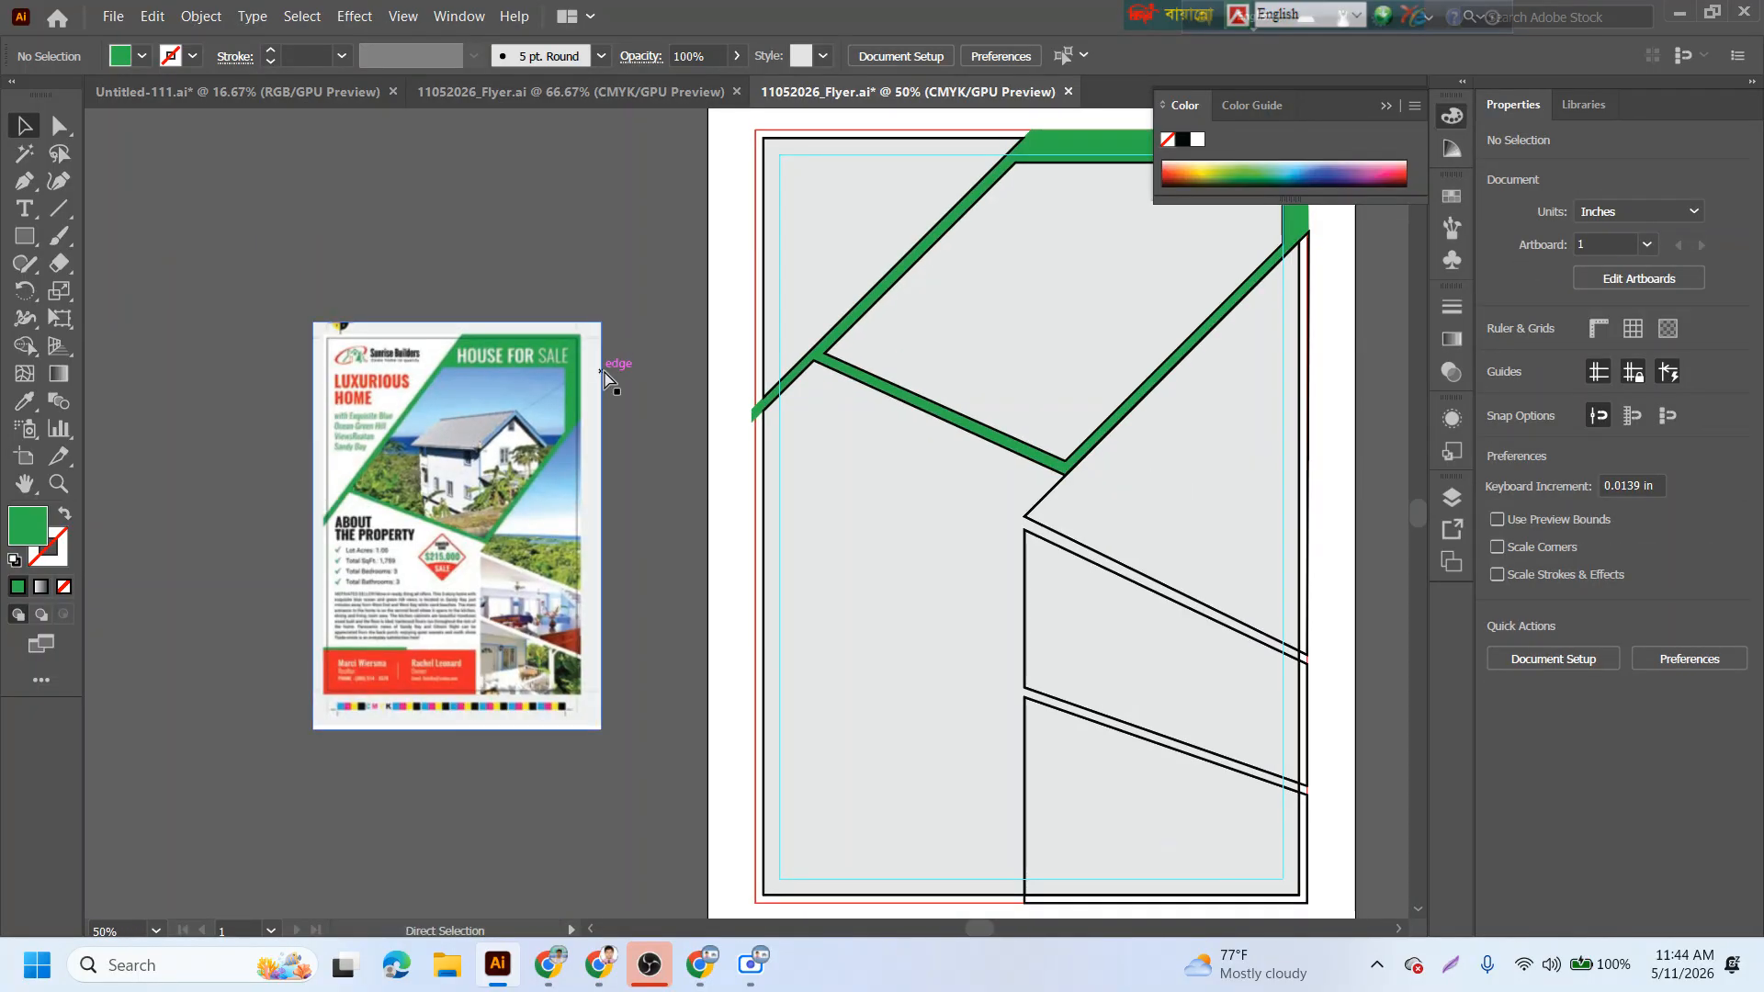
key(ctrl+s)
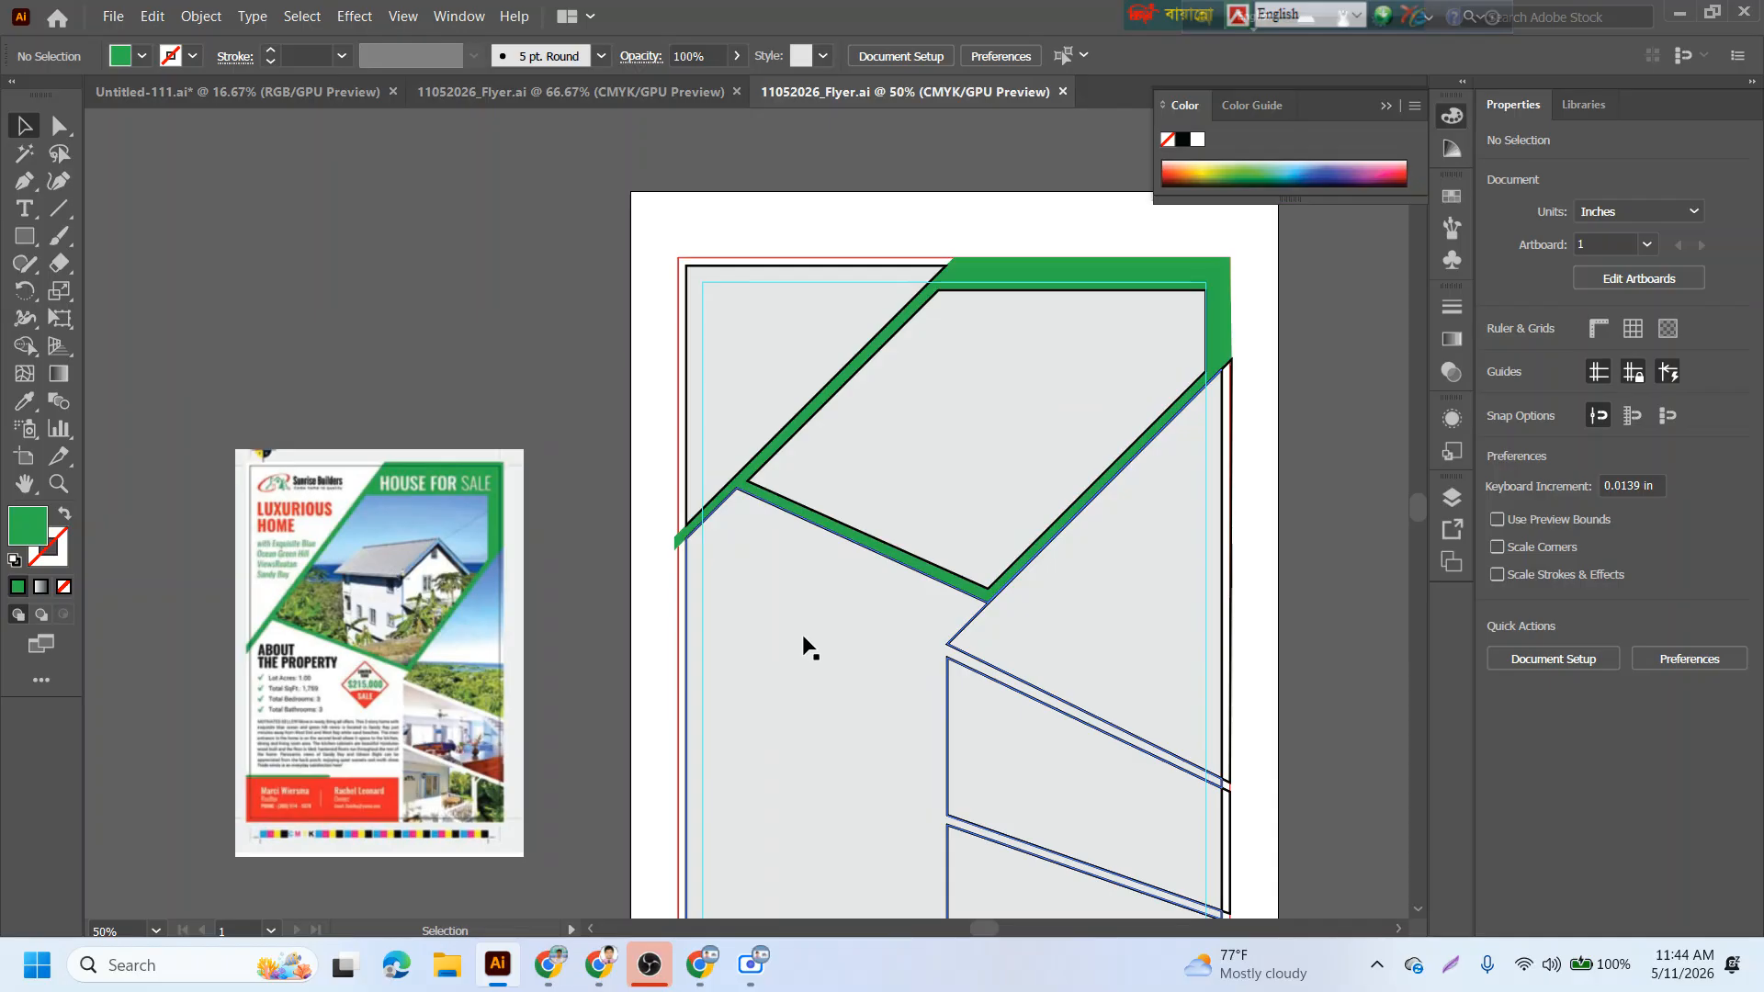
drag(1106, 610, 858, 570)
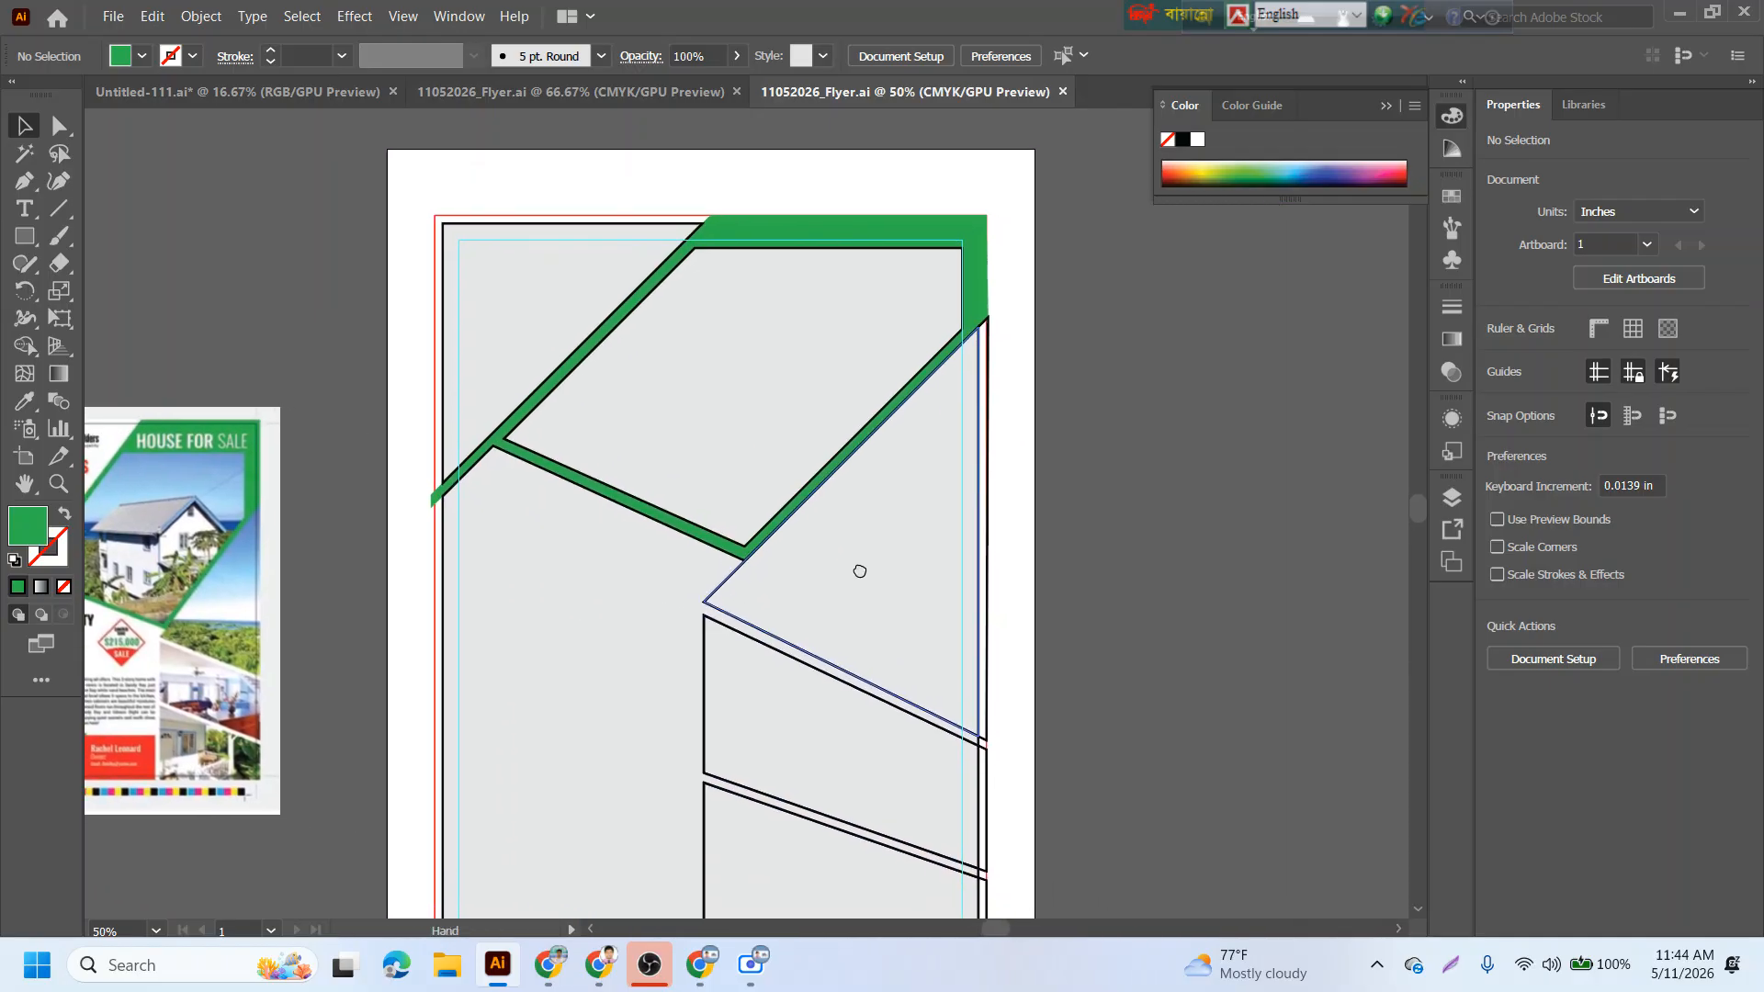
click(921, 704)
click(1170, 626)
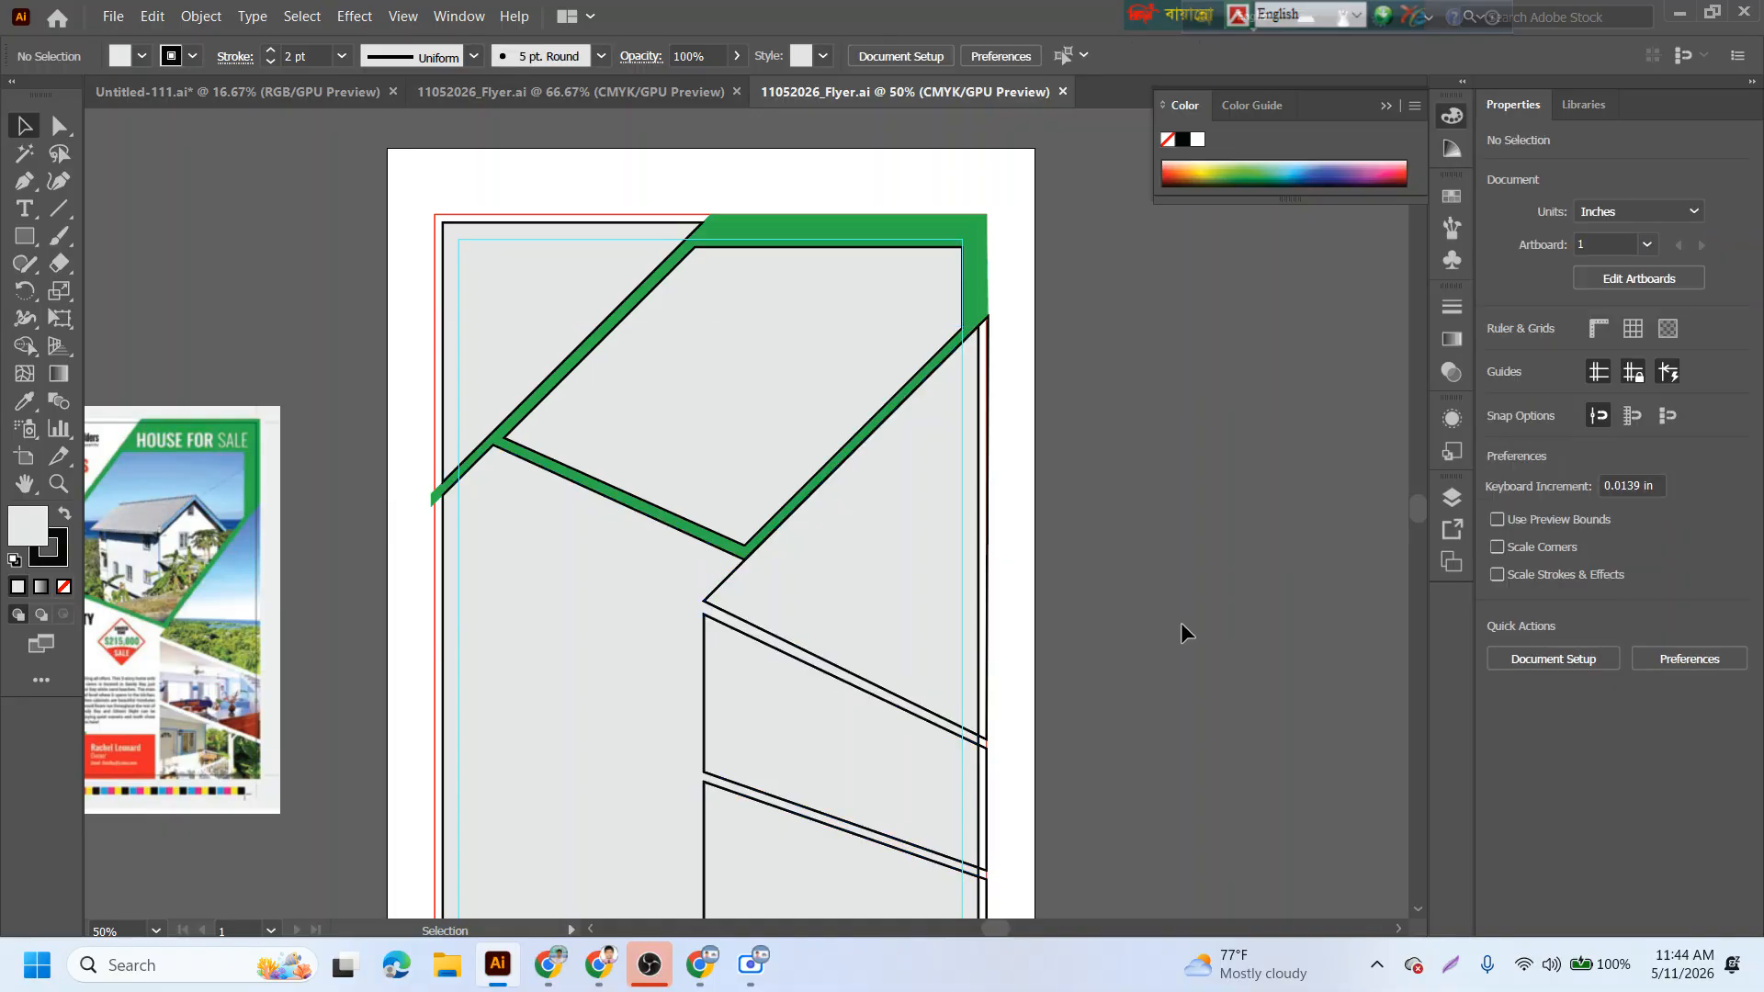
scroll(1156, 595, up, 1)
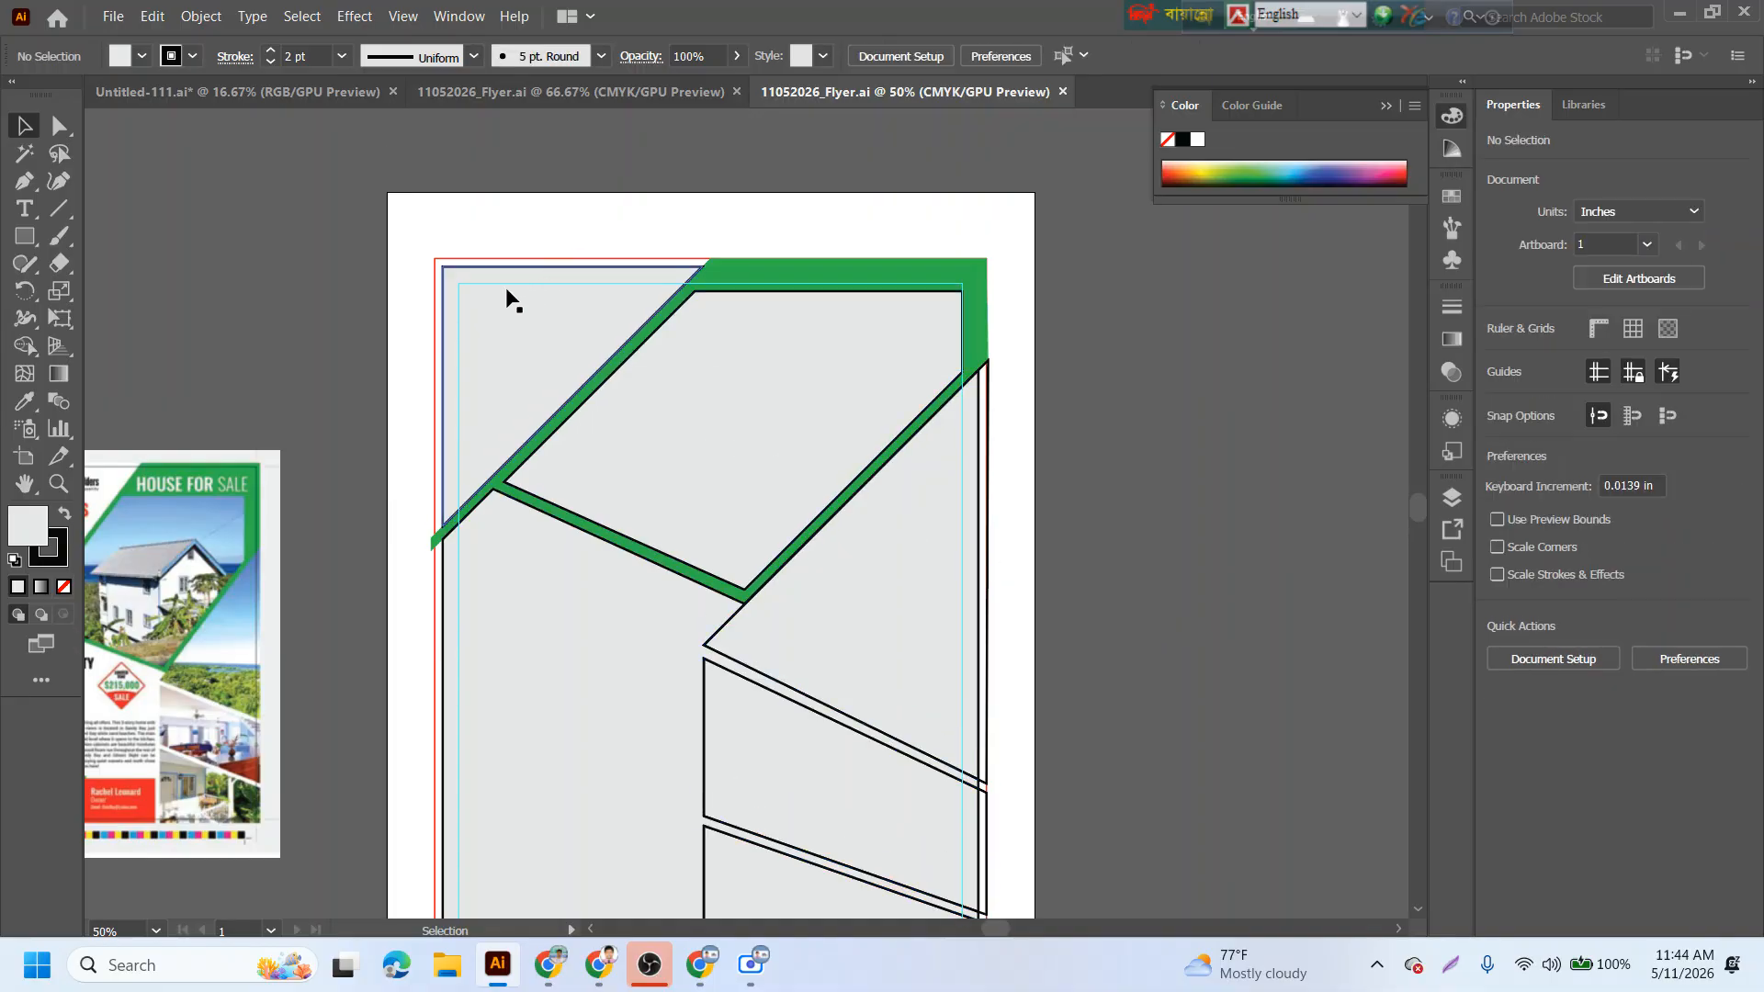
scroll(533, 315, up, 1)
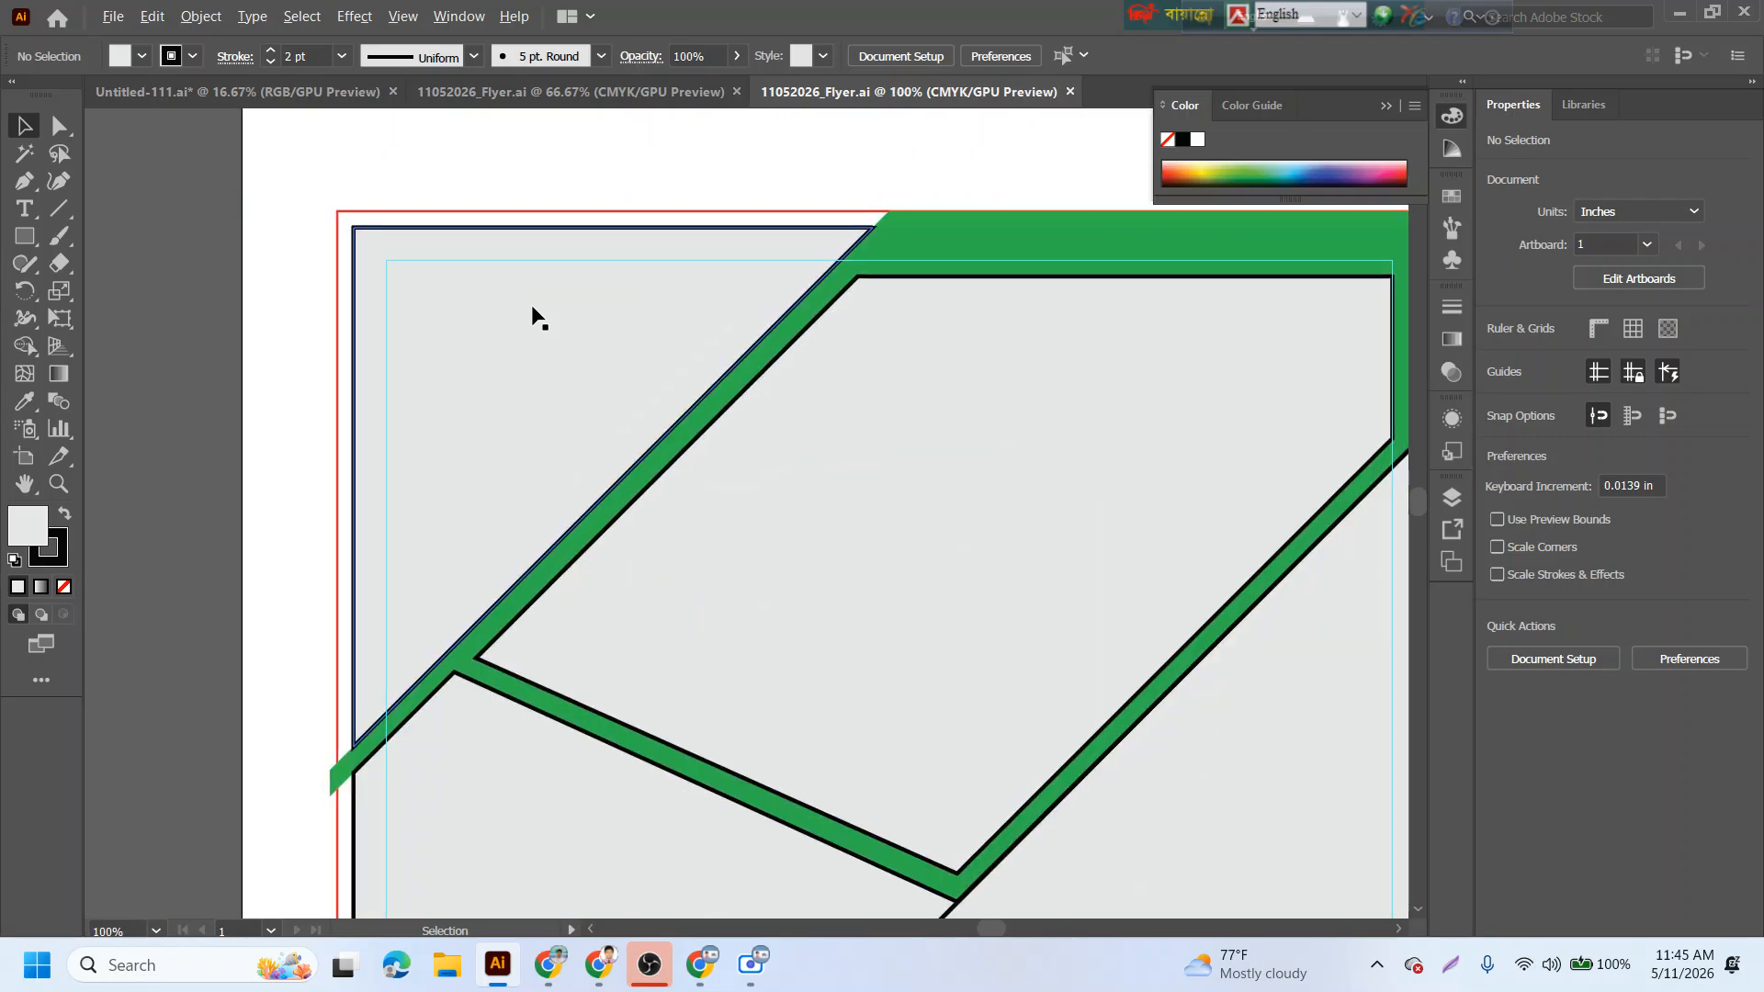
scroll(533, 315, down, 1)
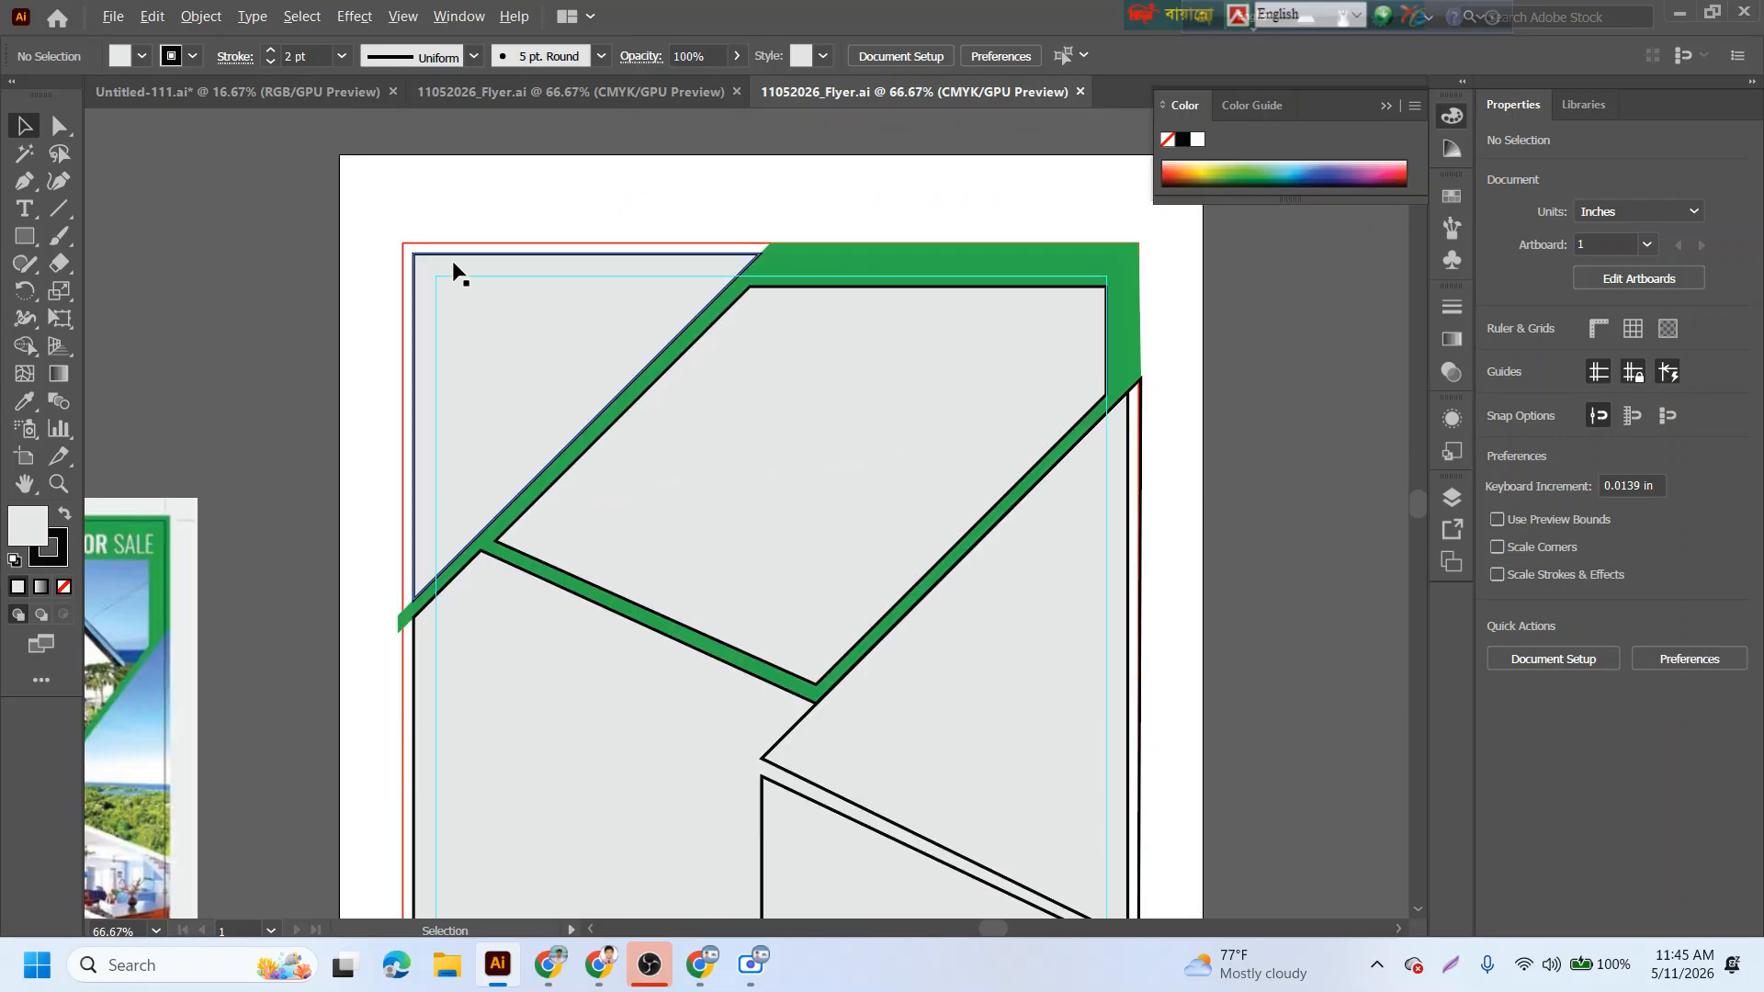
- Try to move the Sunrise Builders logo into the flyer's upper-left corner area
scroll(454, 271, down, 2)
drag(379, 139, 538, 285)
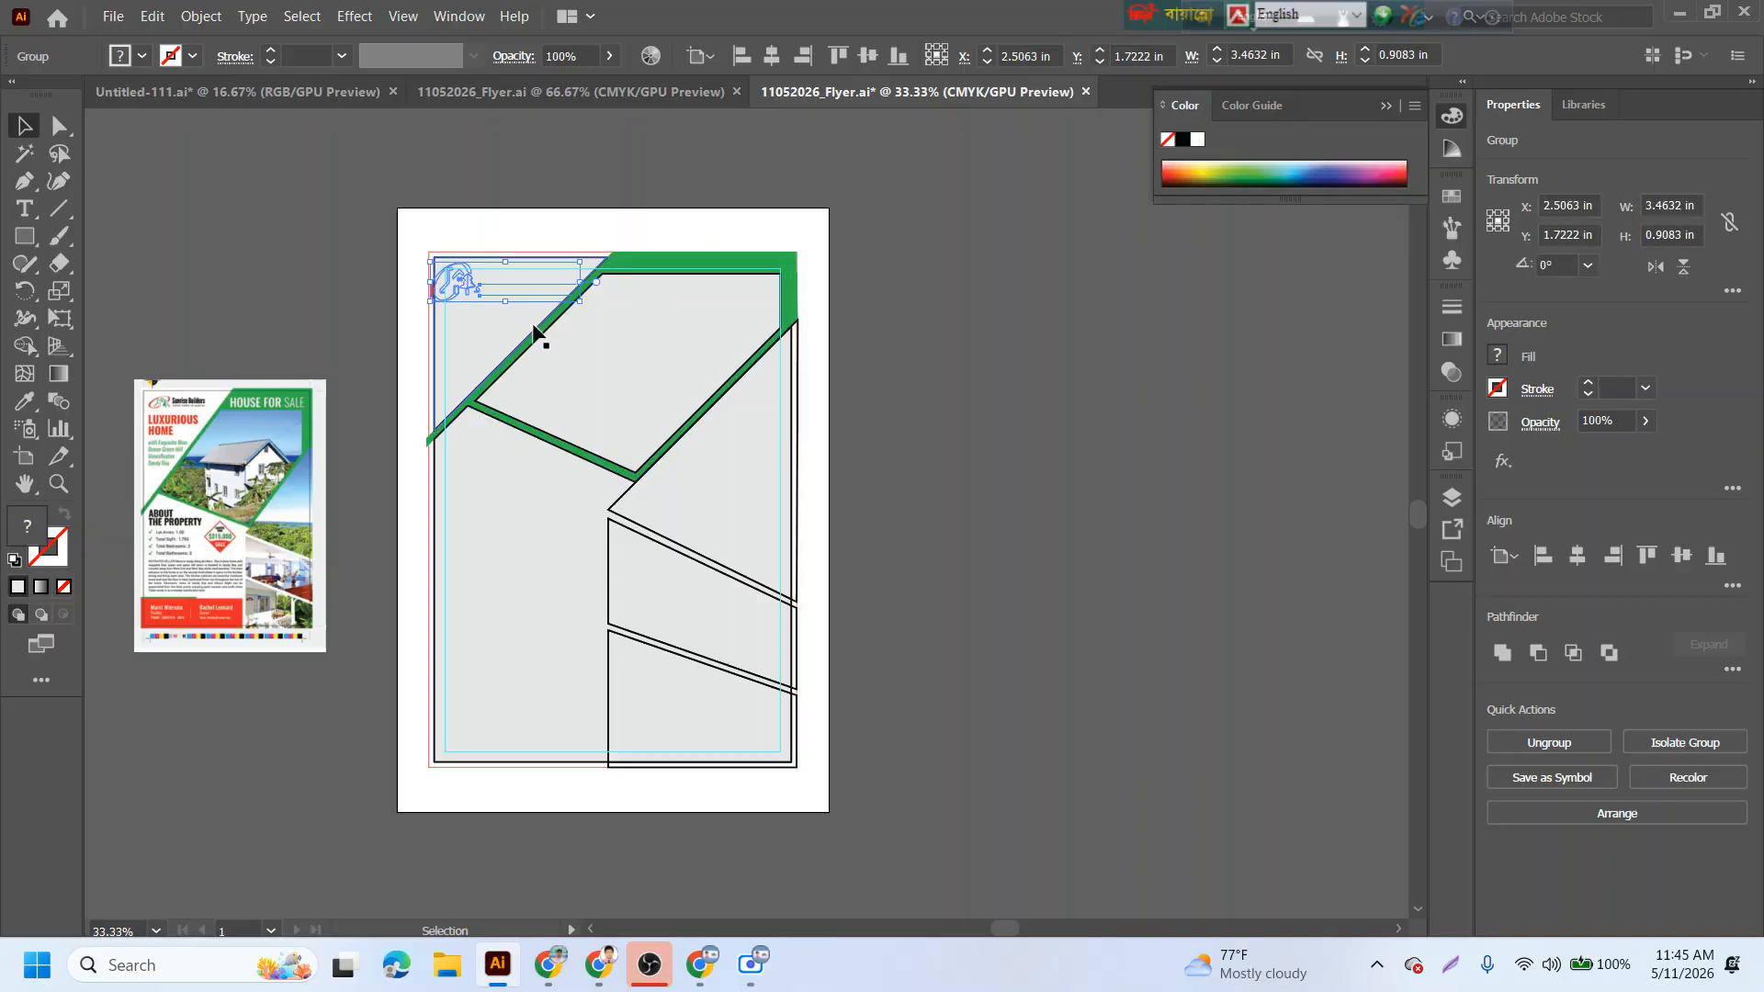
click(432, 200)
click(470, 279)
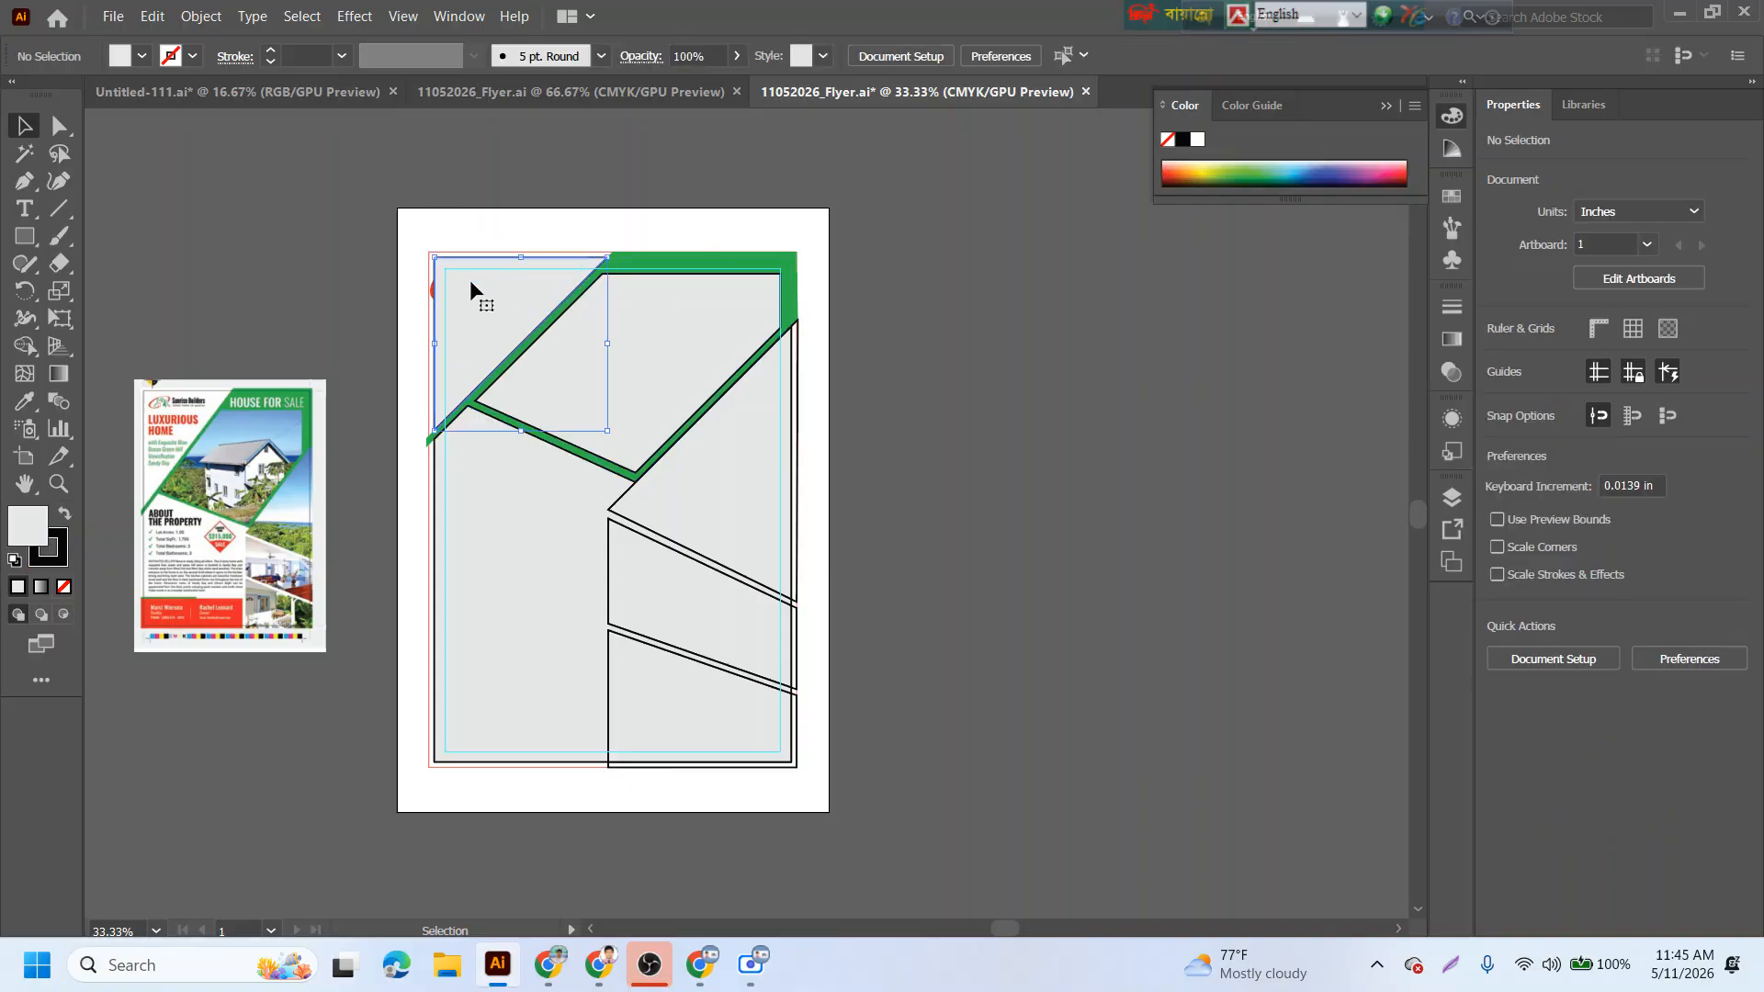
key(ctrl+z)
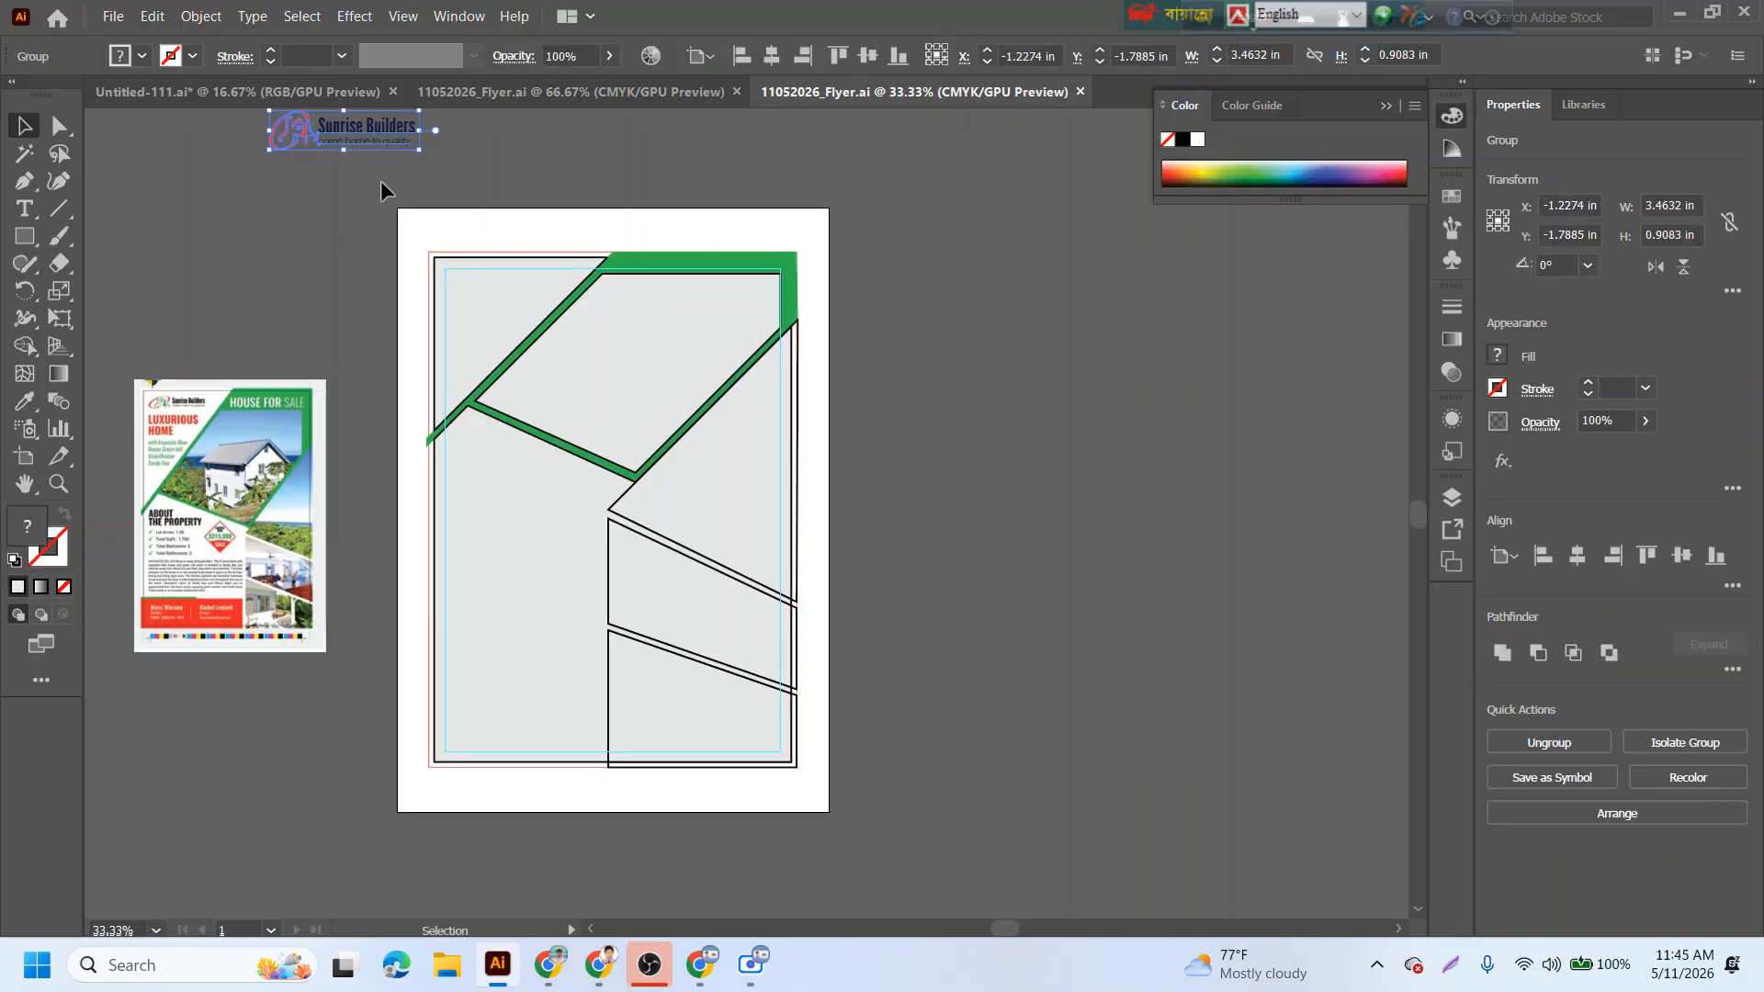
- Bring the Sunrise Builders logo to the front of the stacking order and deselect it
scroll(411, 318, up, 2)
right_click(383, 293)
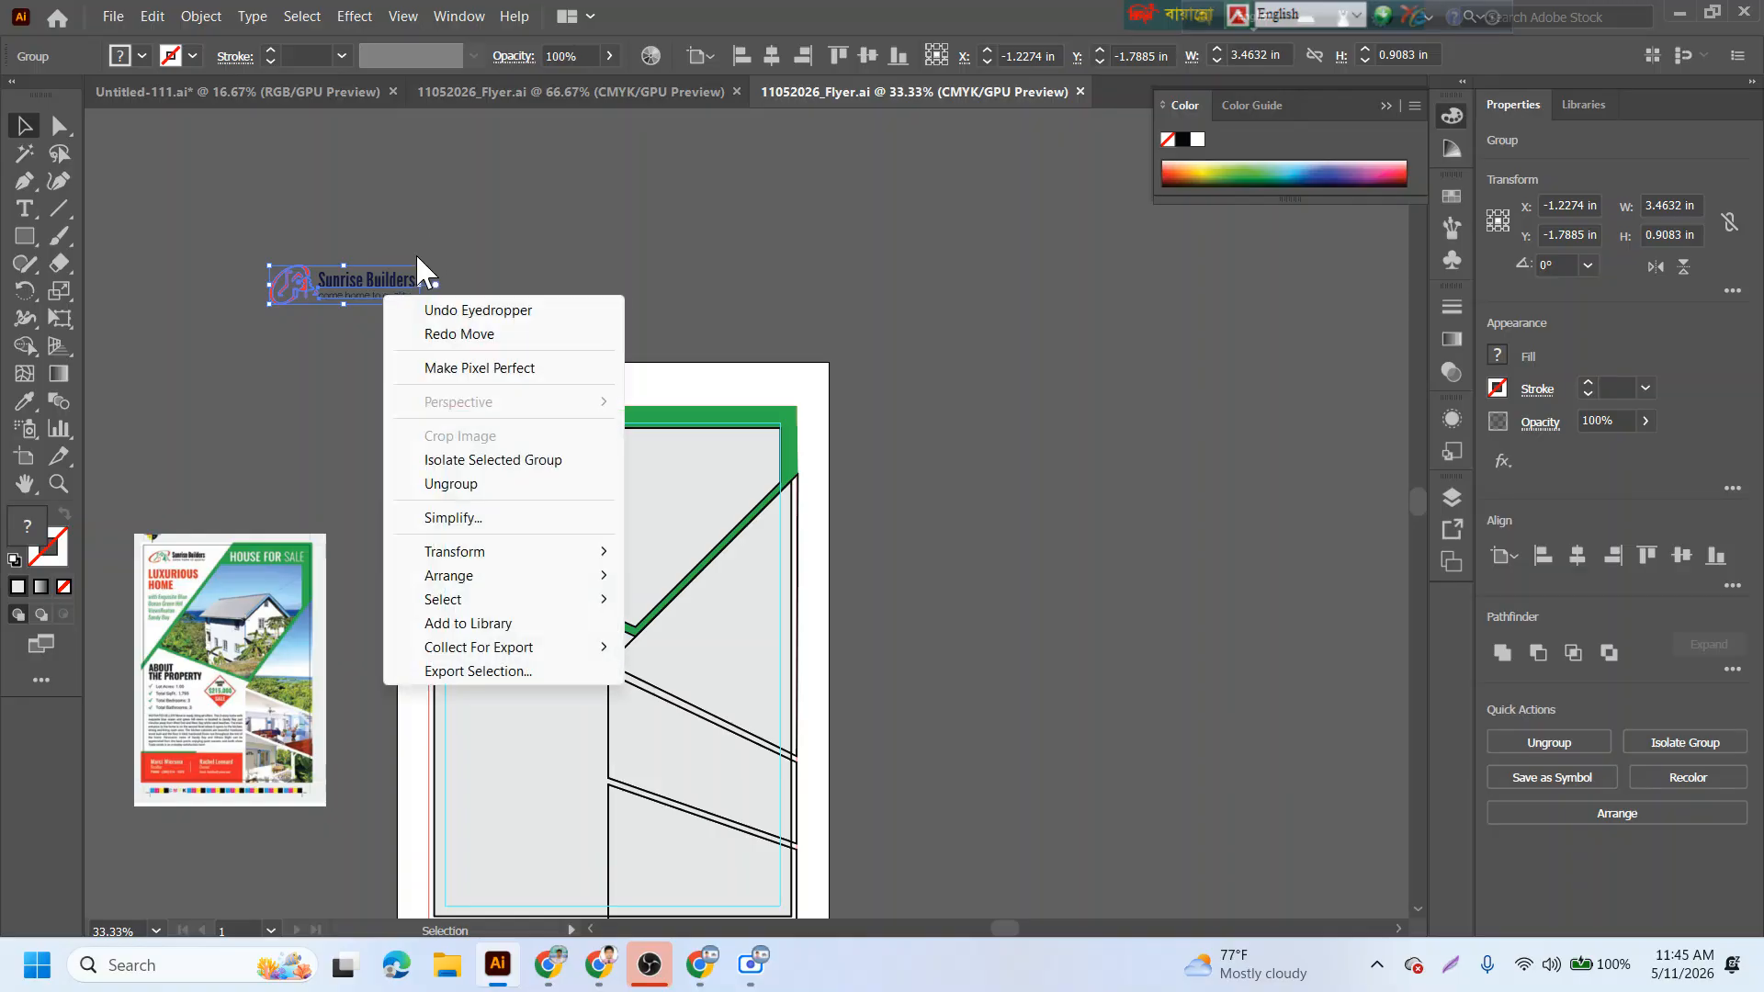
mouse_move(480, 581)
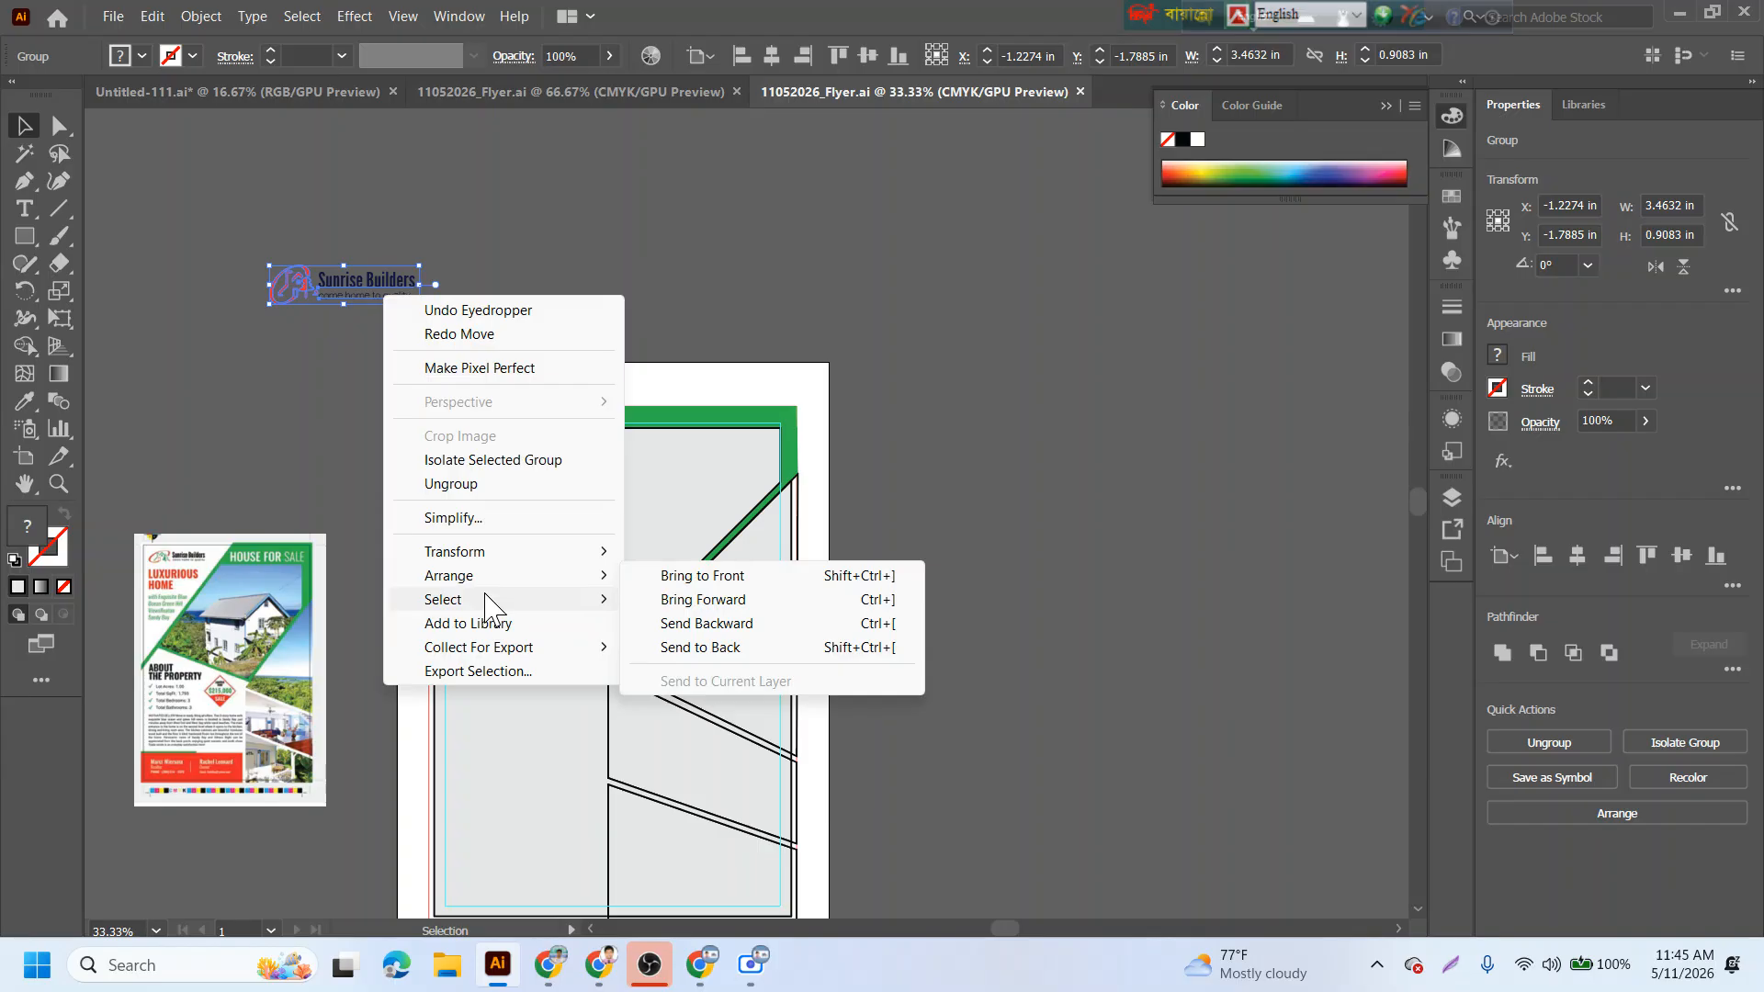
click(702, 575)
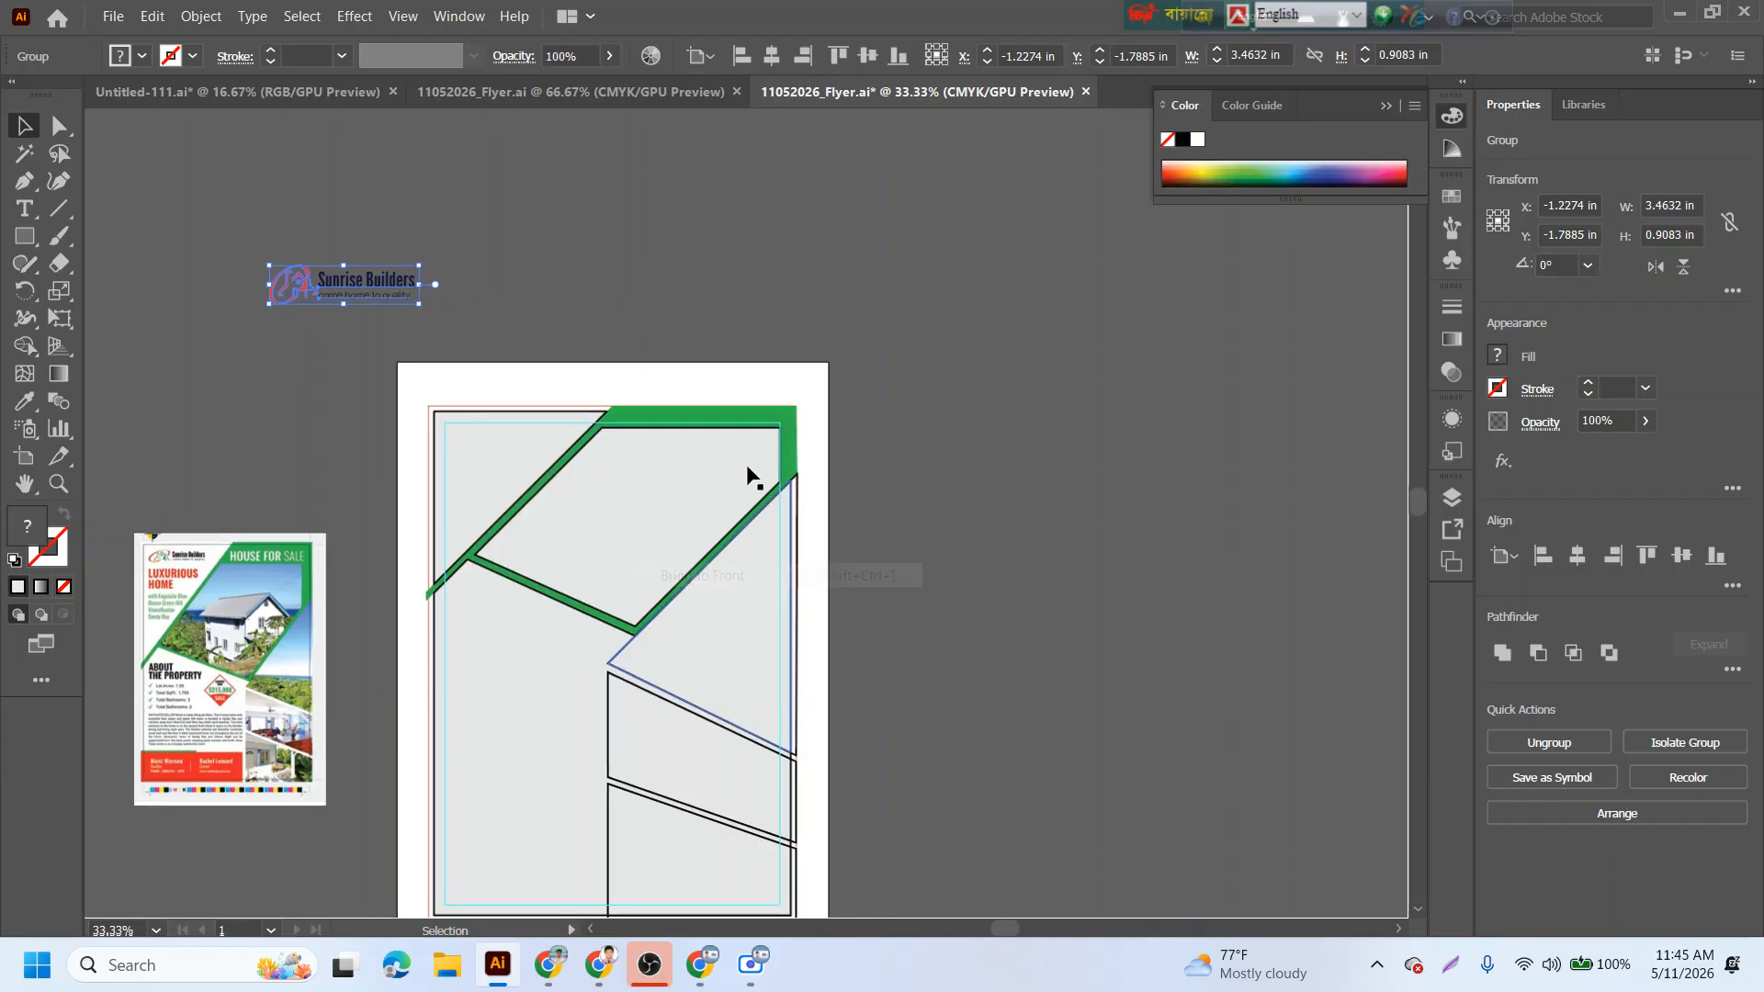
click(716, 285)
- Place the Sunrise Builders logo in the flyer's upper-left corner, scaled to about 2.59 by 0.68 in, at about X 2.51, Y 1.61 in
scroll(521, 359, up, 2)
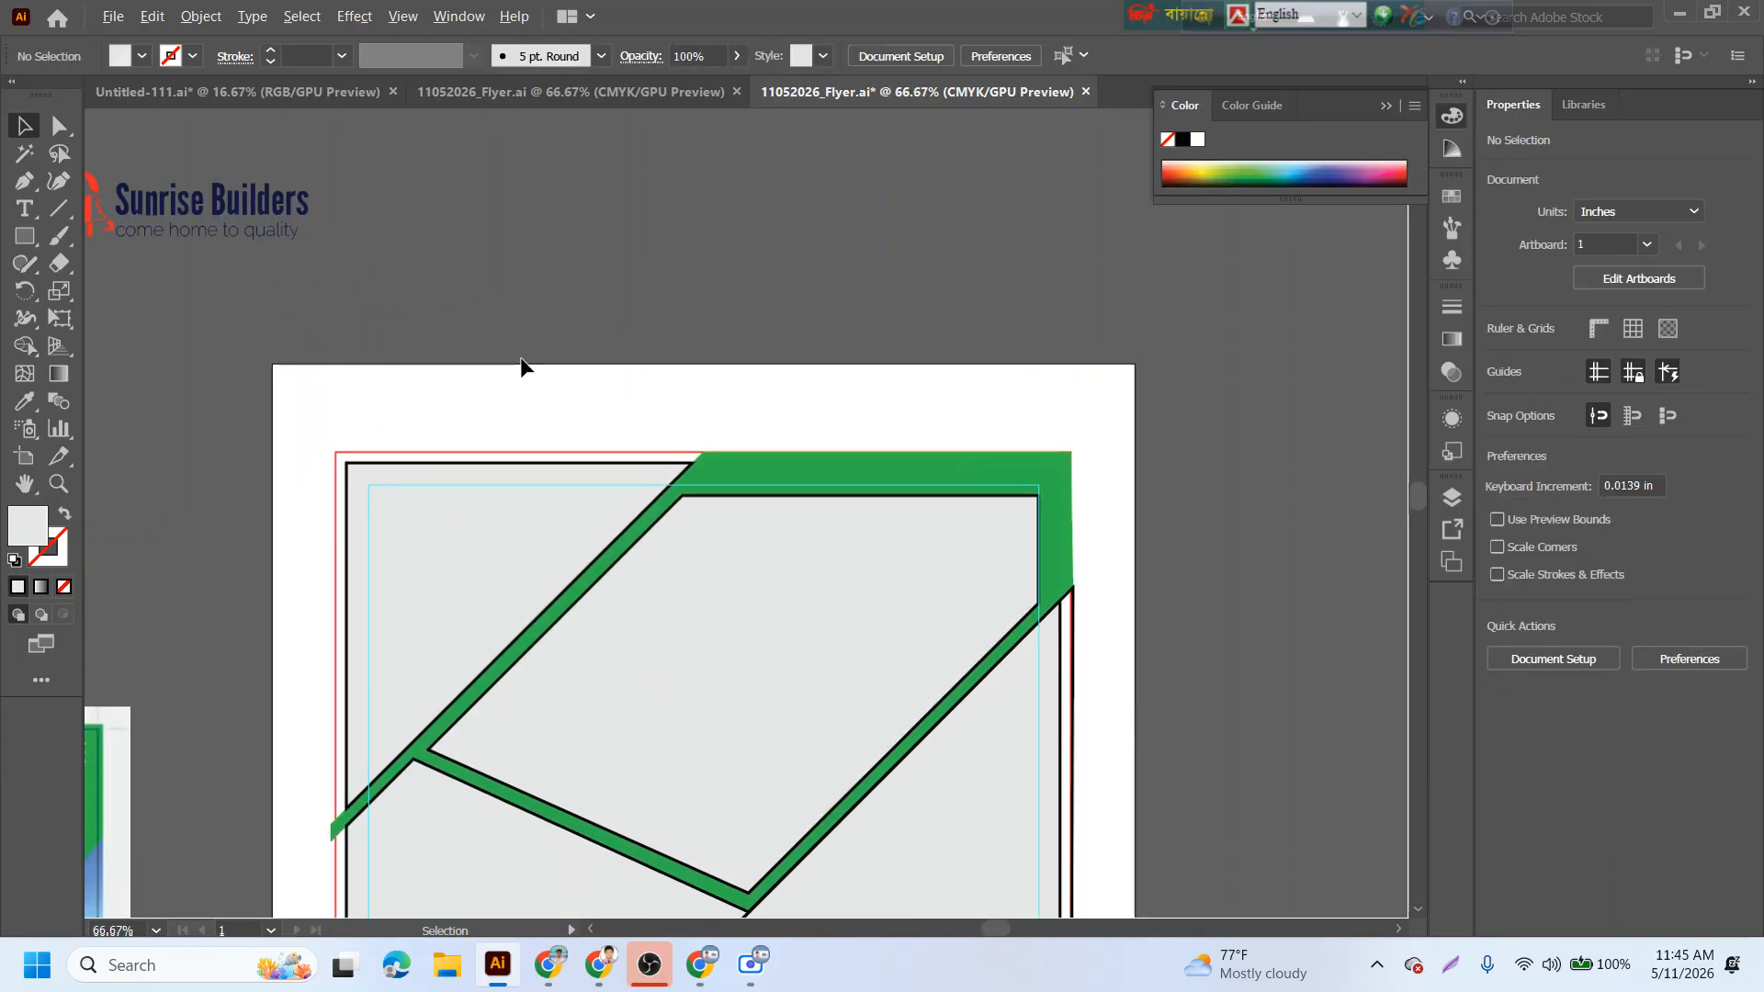
drag(362, 296, 639, 278)
drag(535, 195, 880, 516)
click(836, 373)
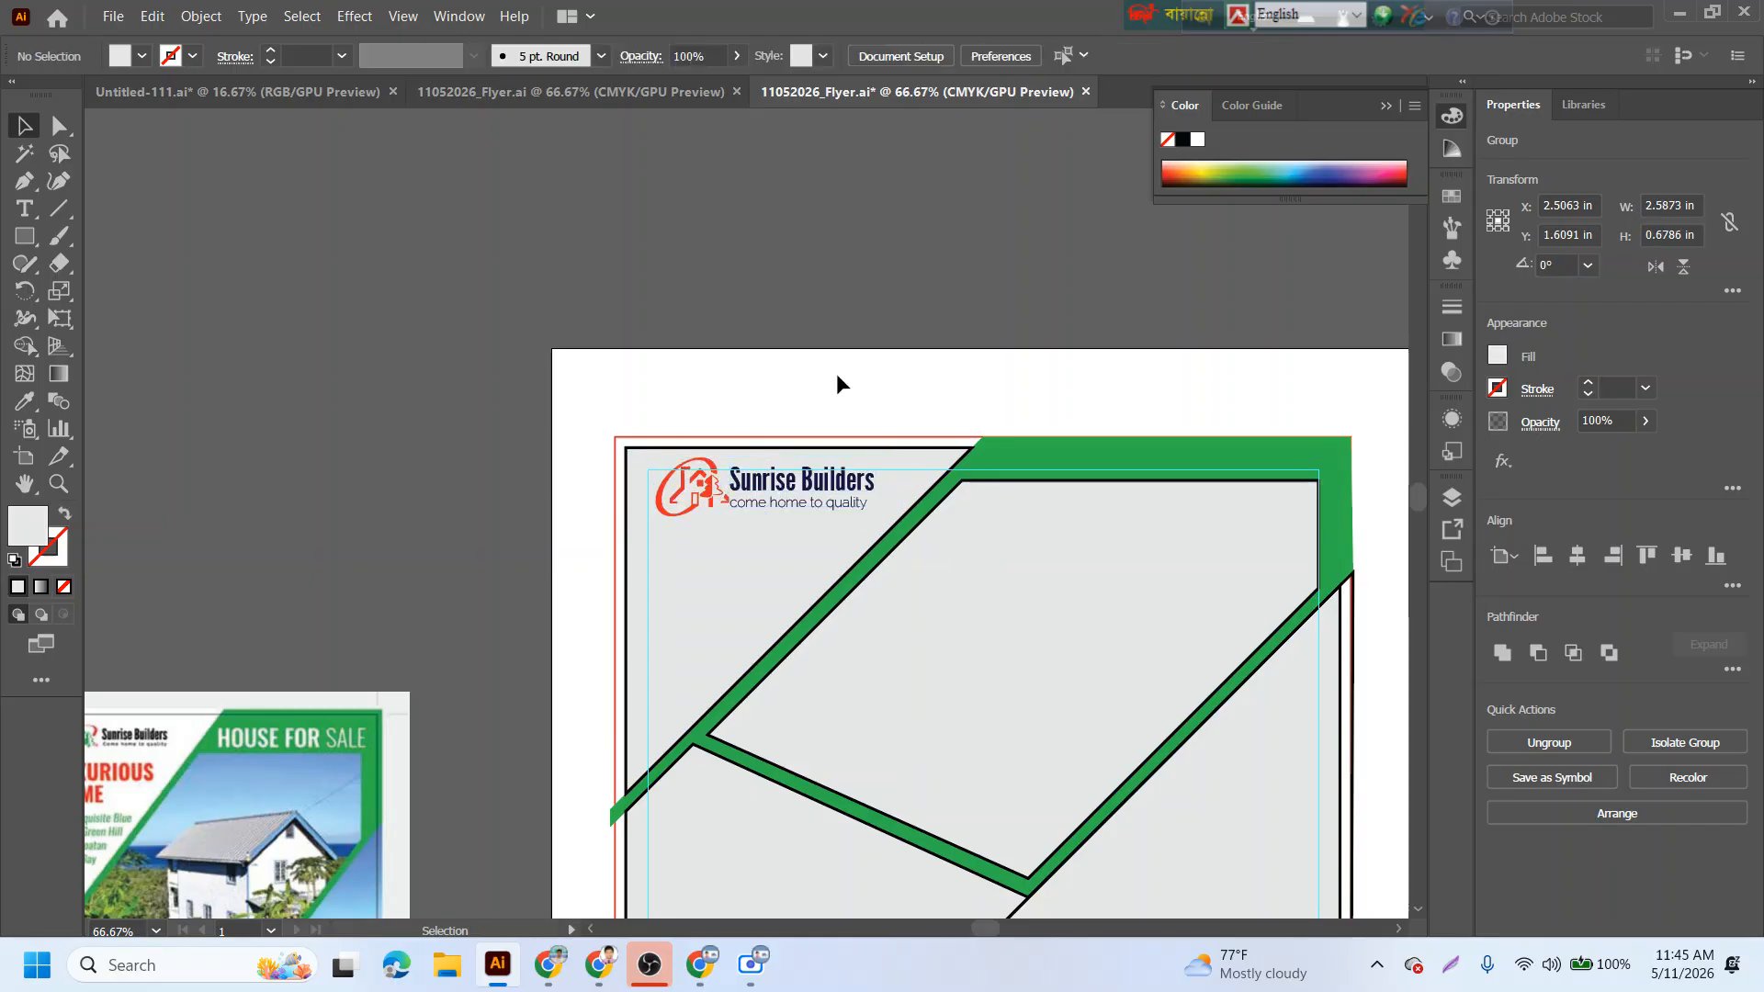
scroll(834, 399, up, 2)
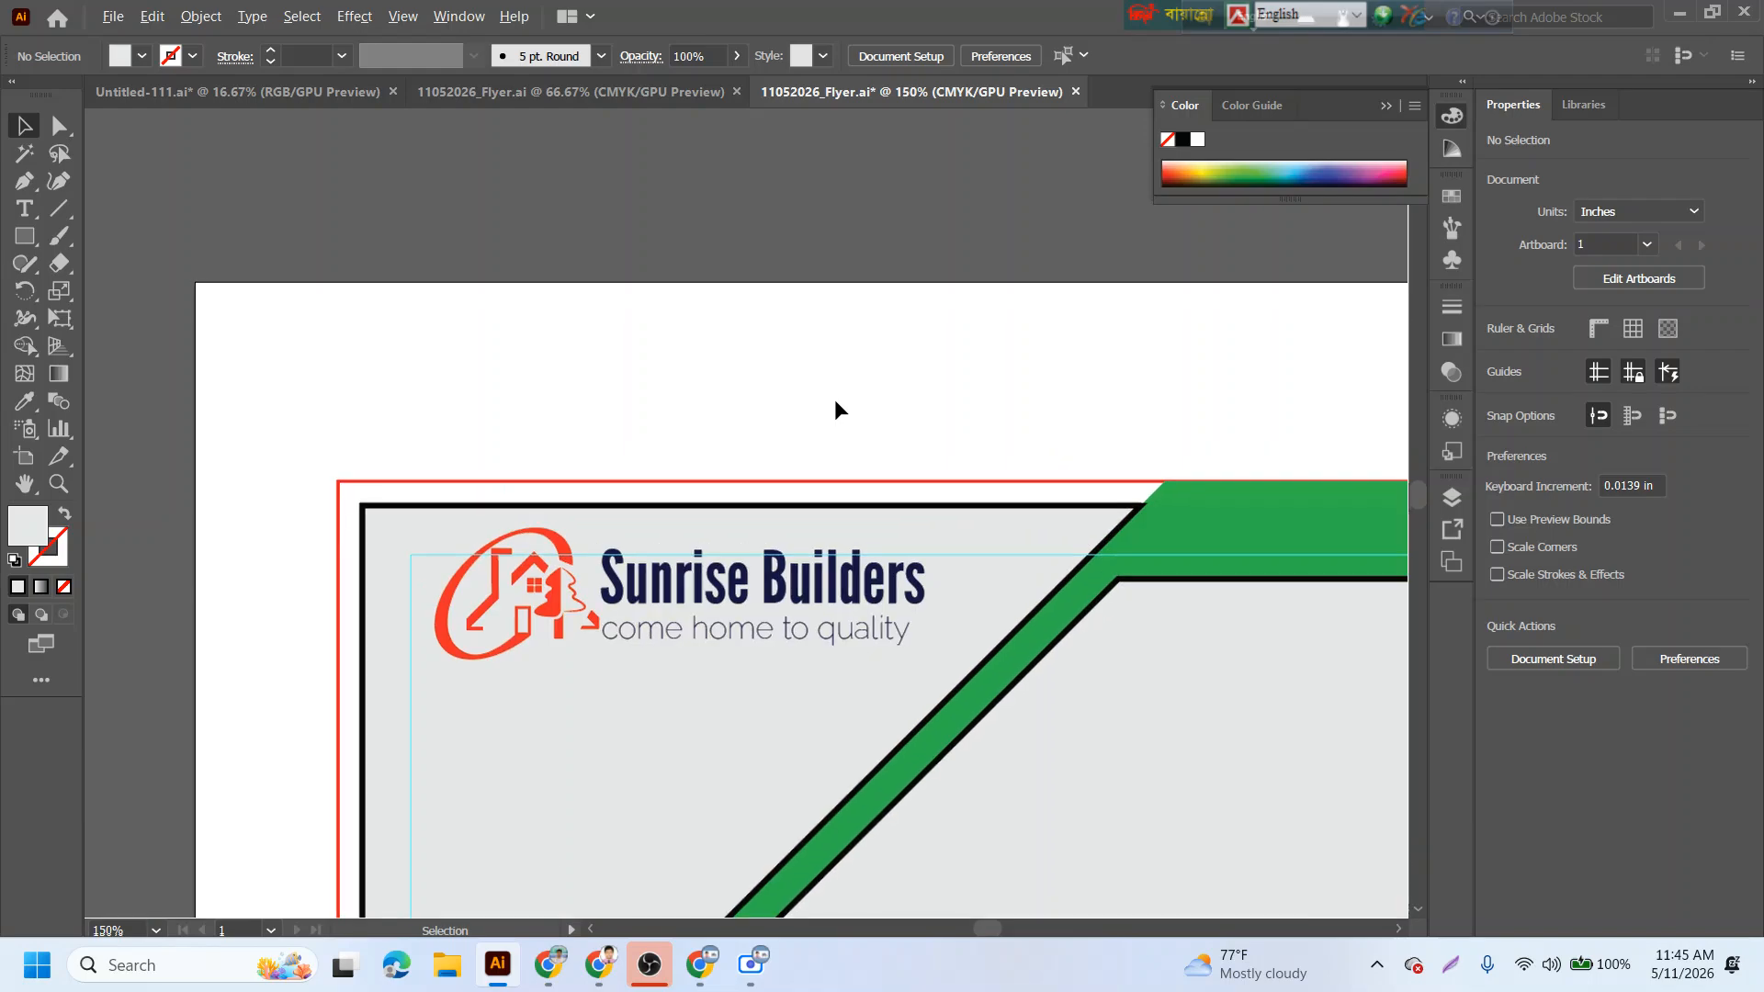
- Examine the reference flyer's photo shapes, headings, property list, price badge and contact bar beside the artboard
scroll(834, 399, down, 2)
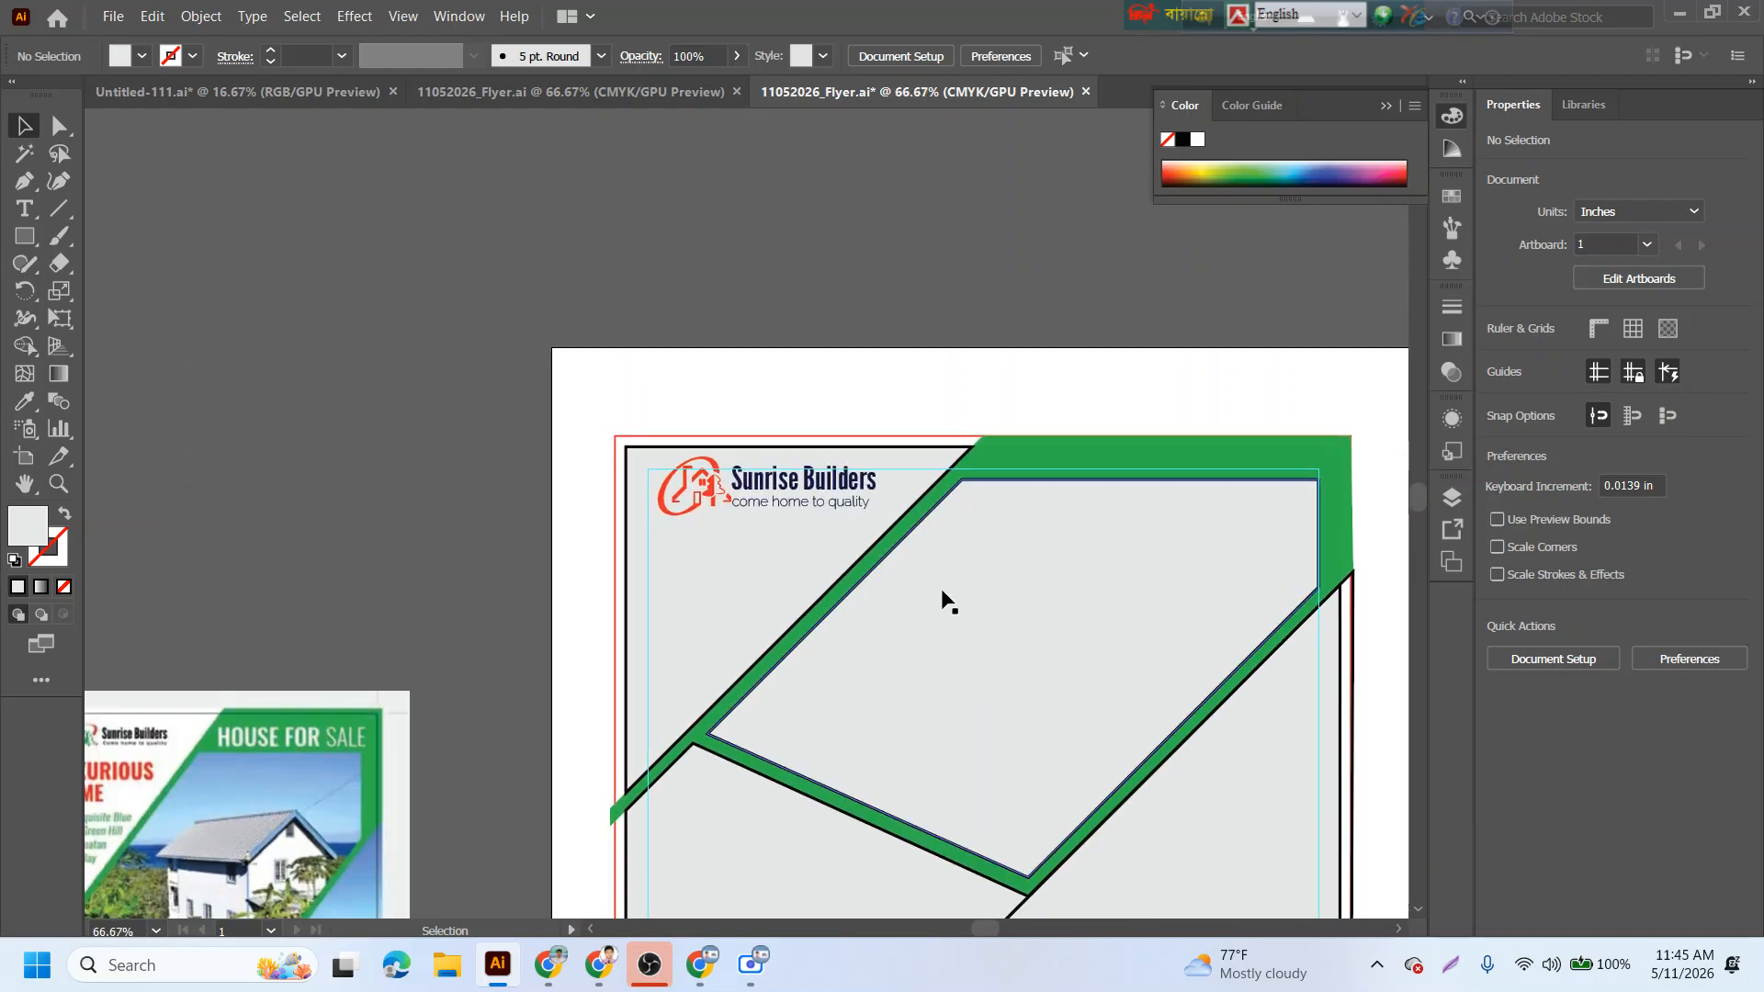
scroll(855, 404, down, 1)
scroll(873, 410, down, 2)
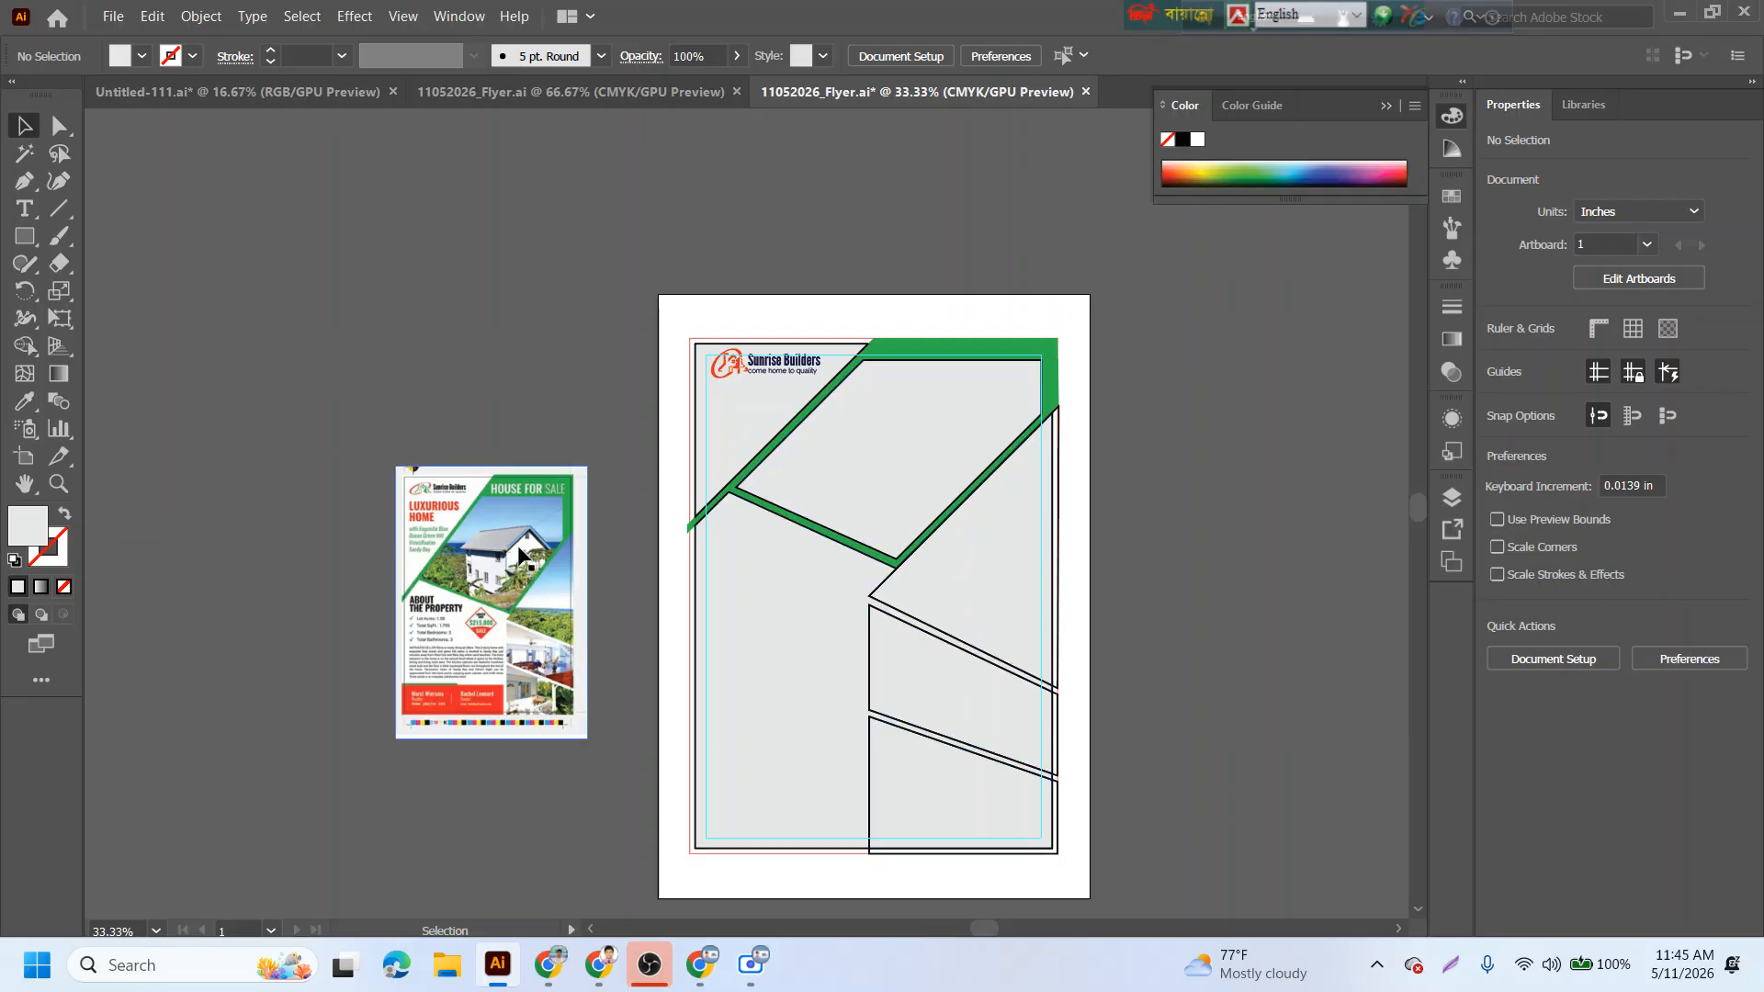
scroll(519, 552, up, 3)
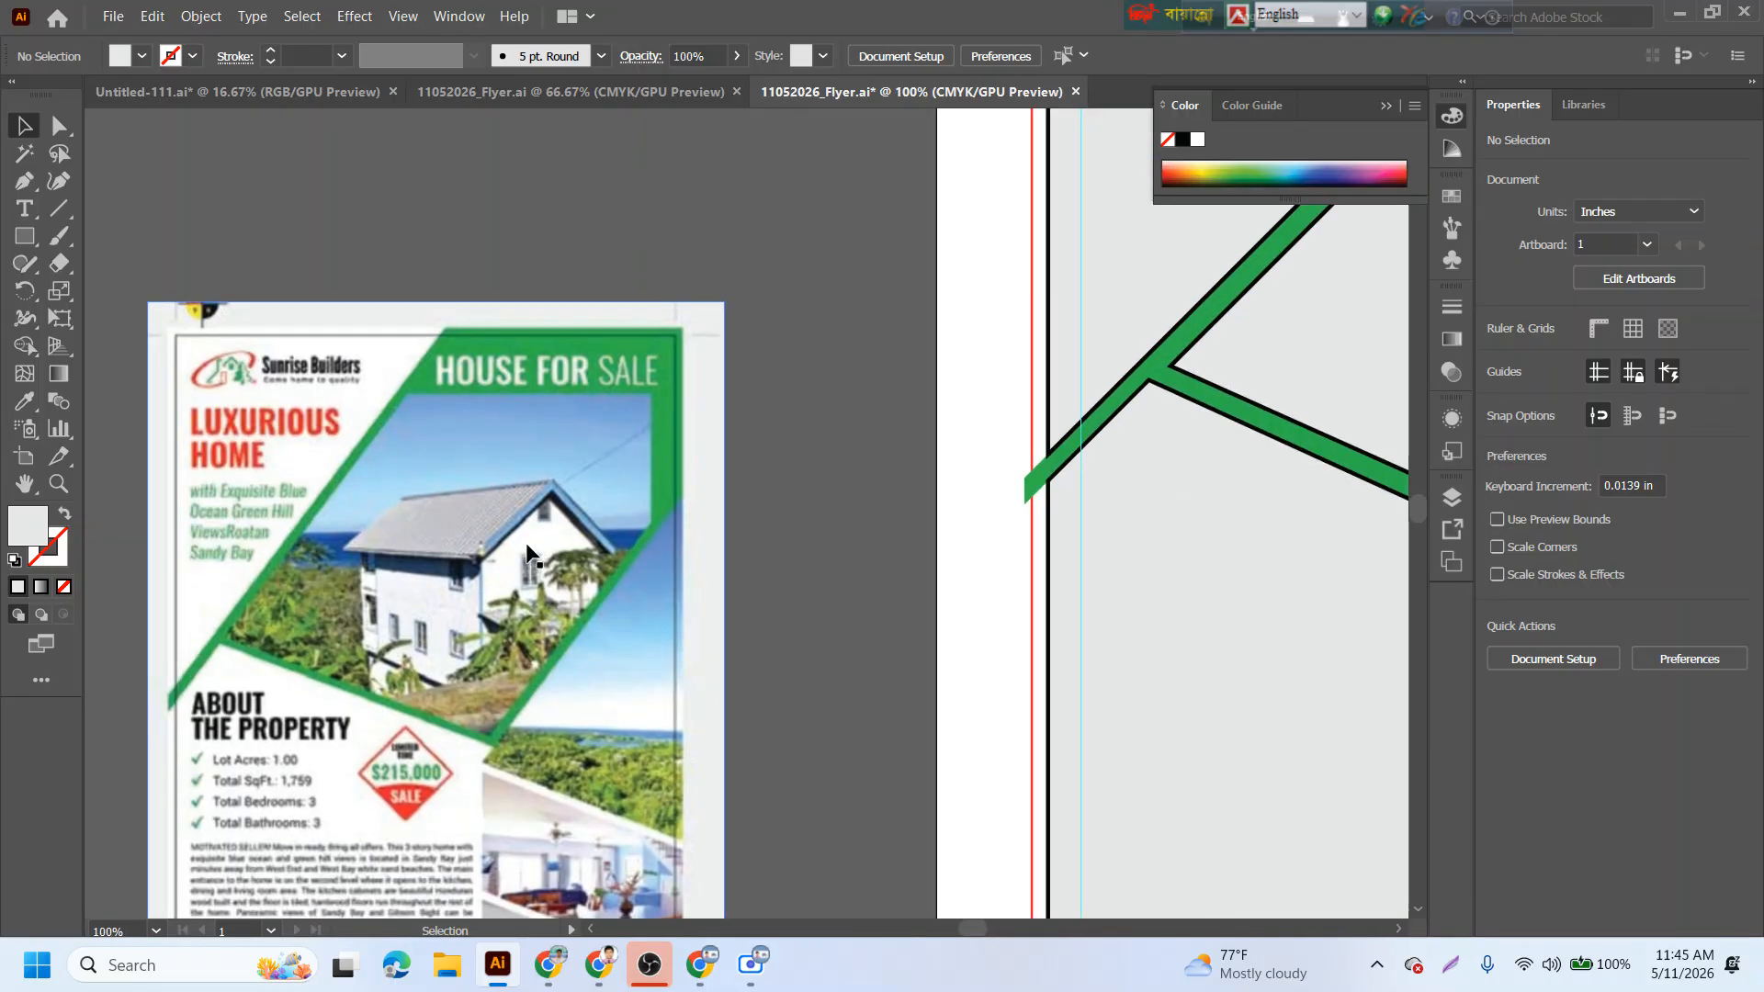
scroll(563, 597, down, 2)
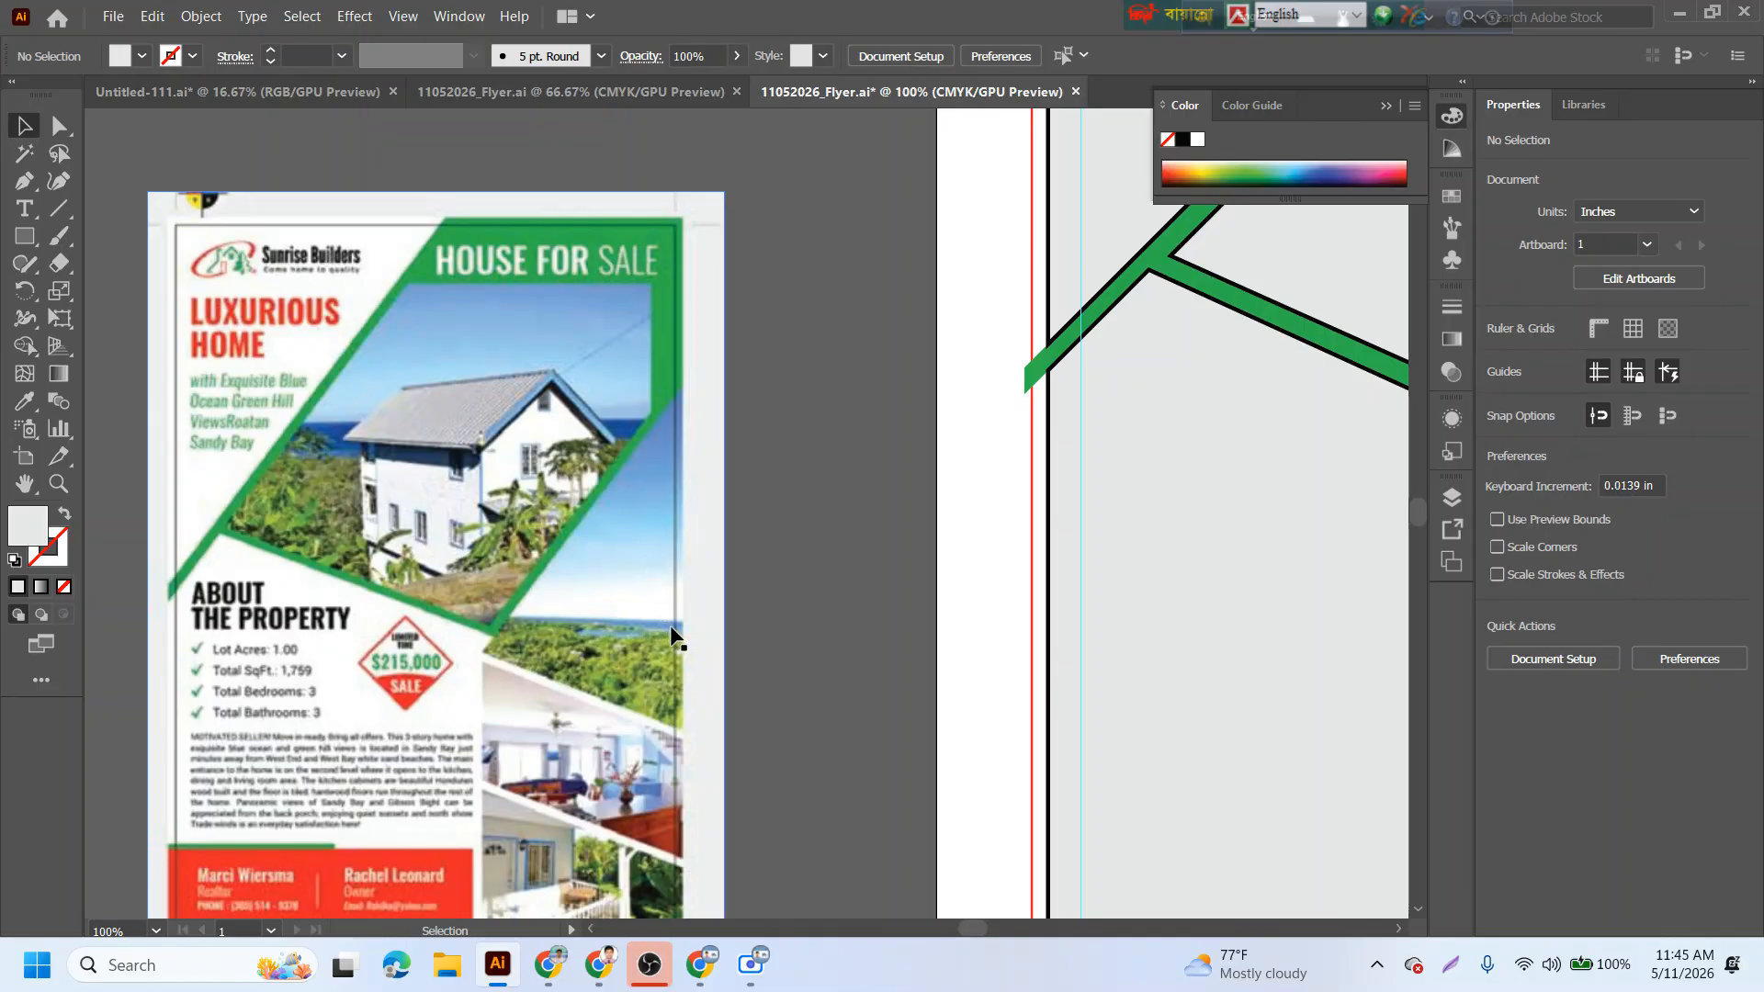
scroll(665, 621, down, 4)
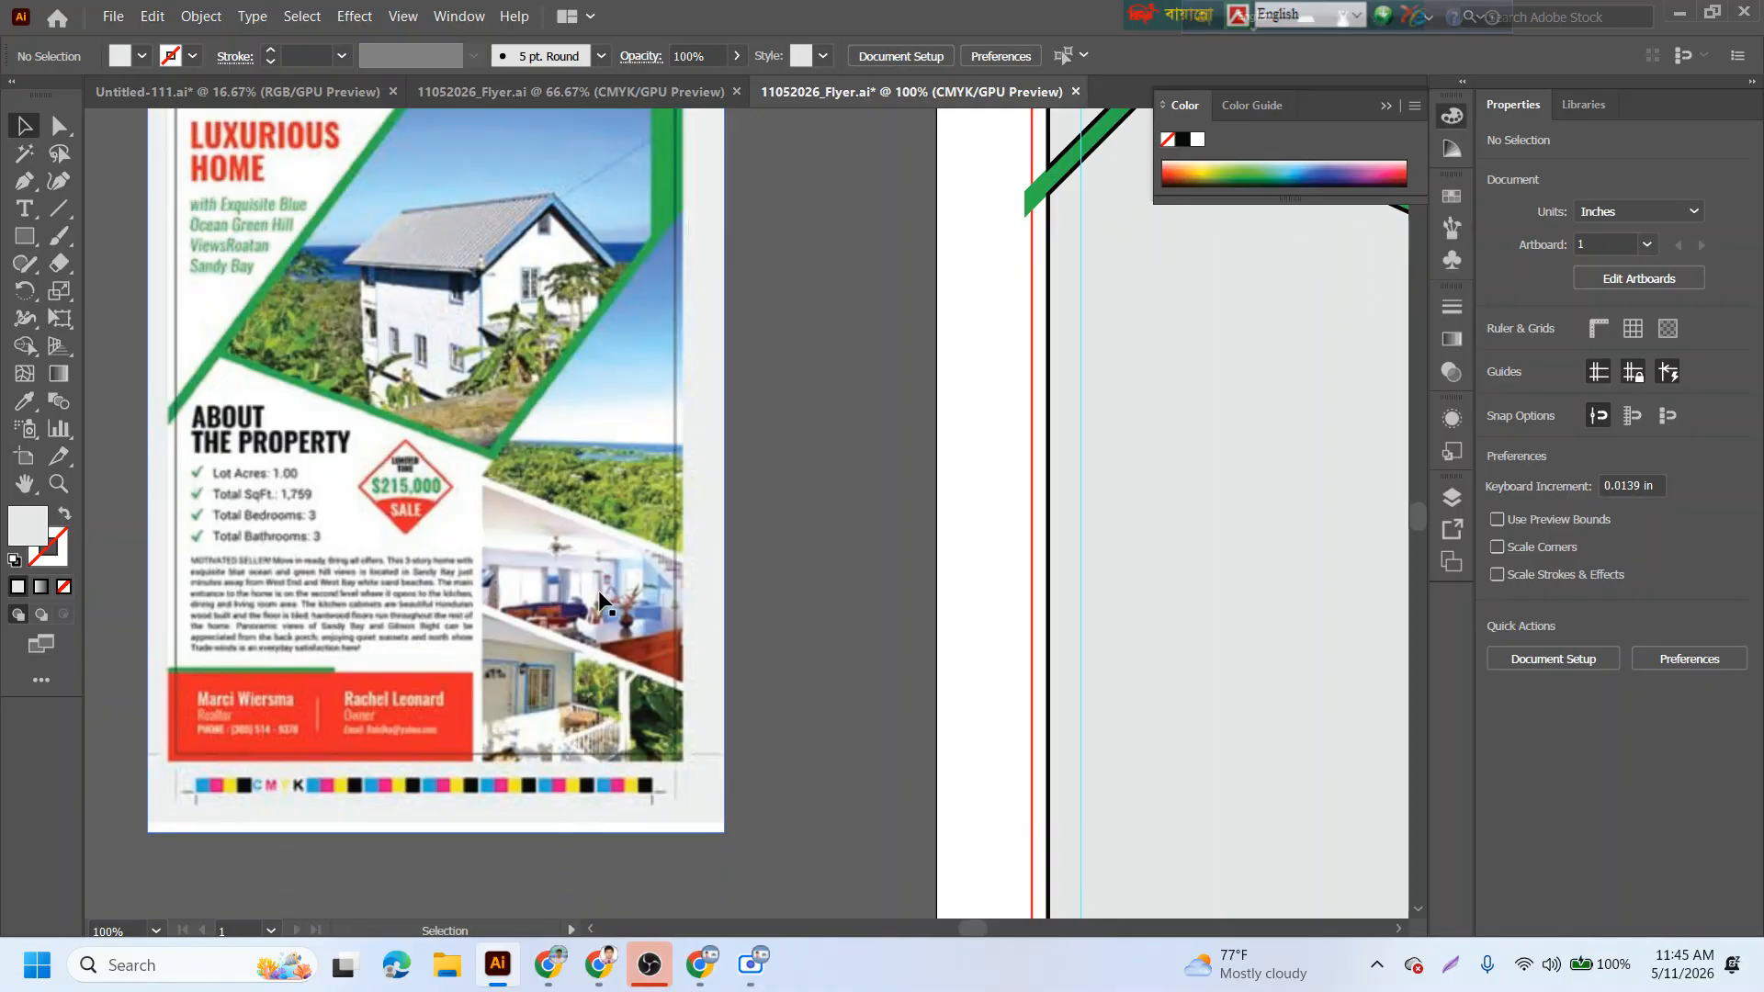
scroll(584, 714, down, 2)
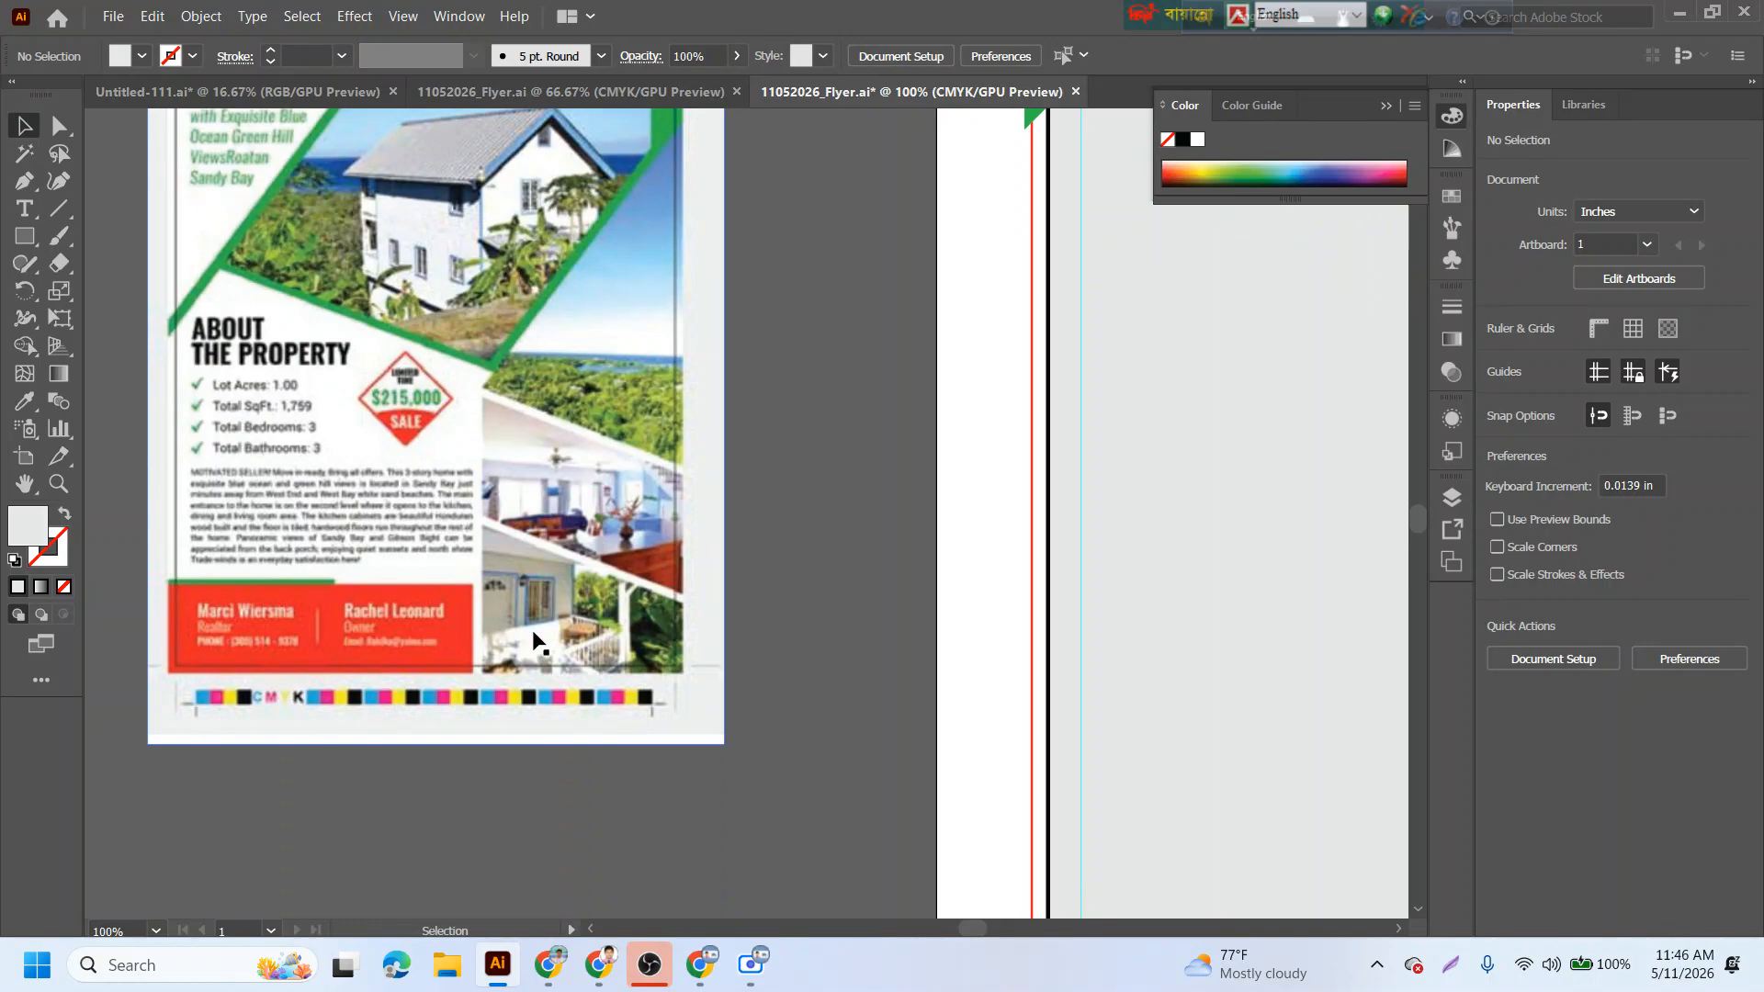
scroll(538, 643, up, 4)
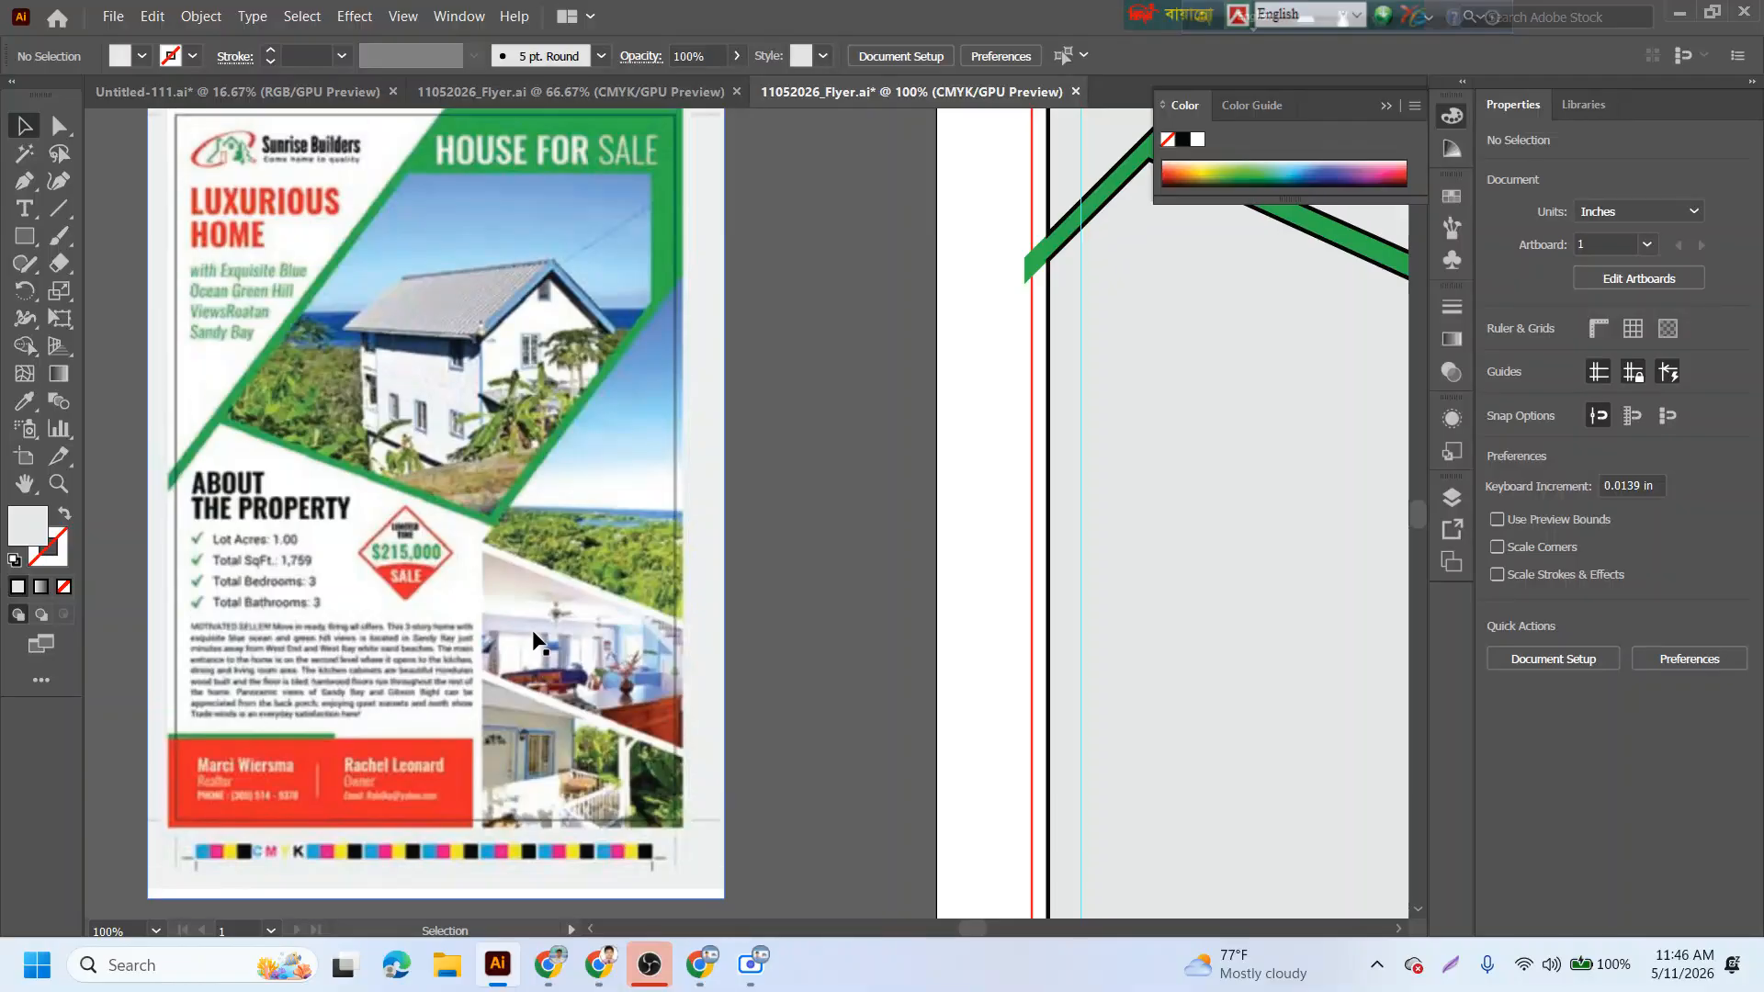
scroll(537, 643, down, 1)
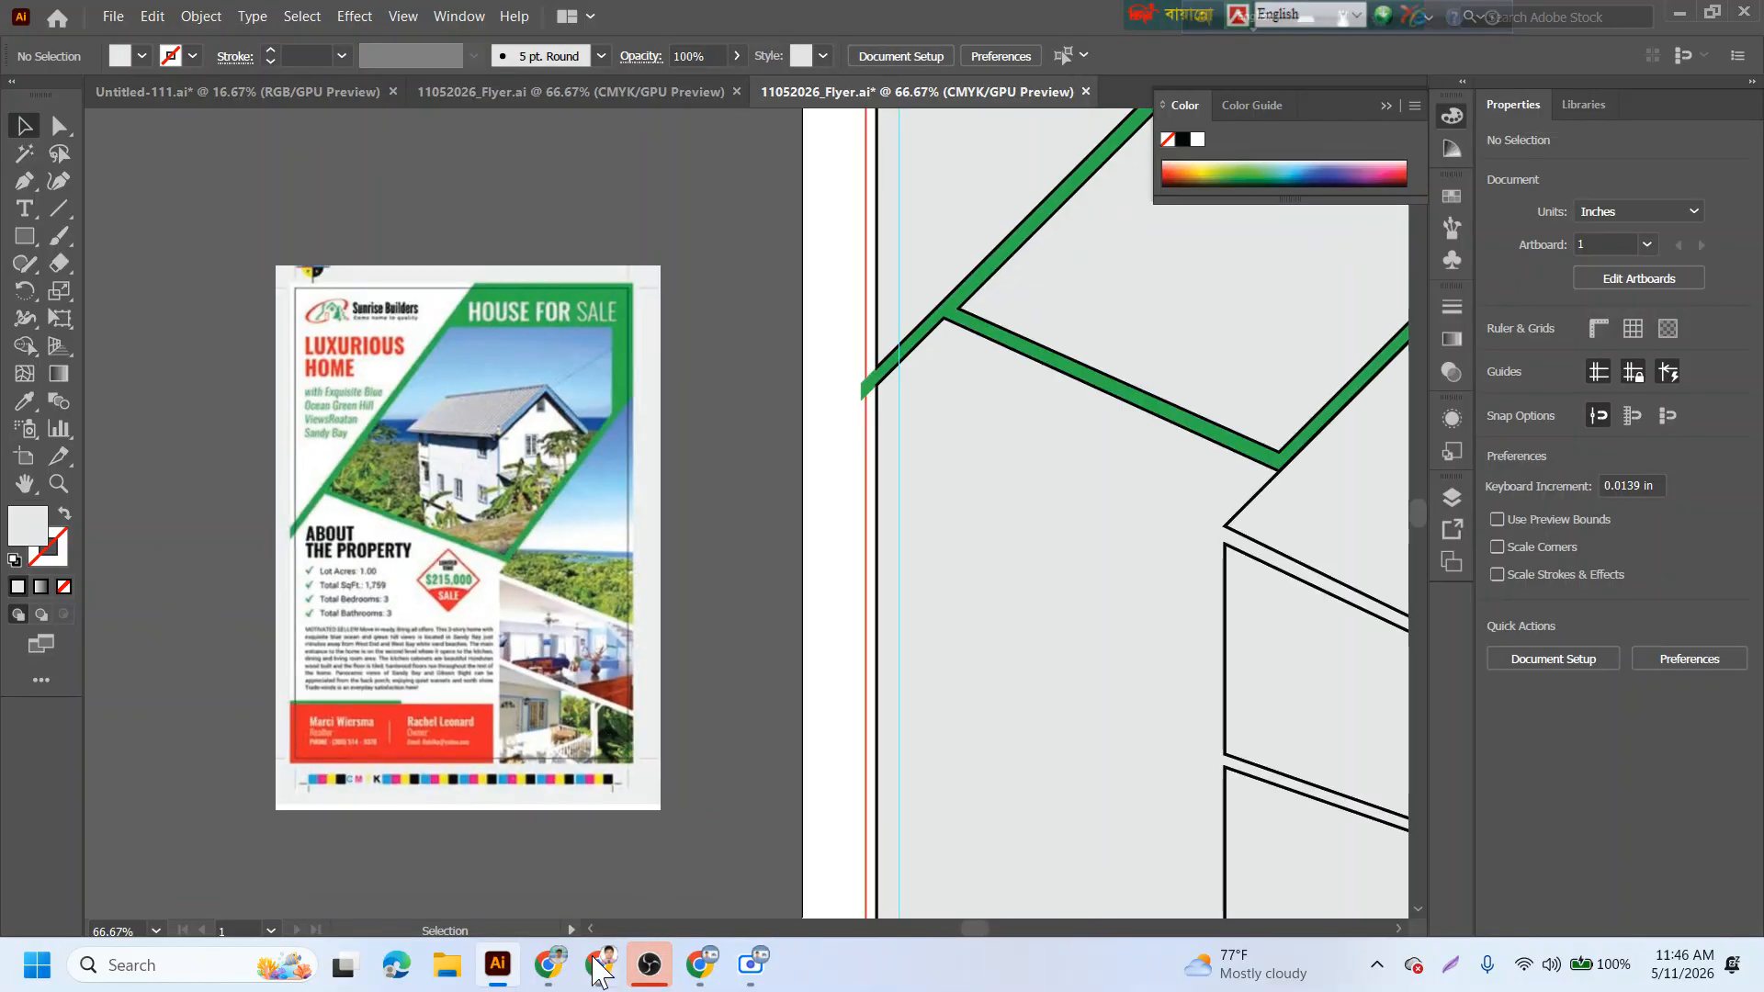
- Switch to Chrome and open the shared flyer resources folder in Google Drive through the link in the class stream
click(563, 972)
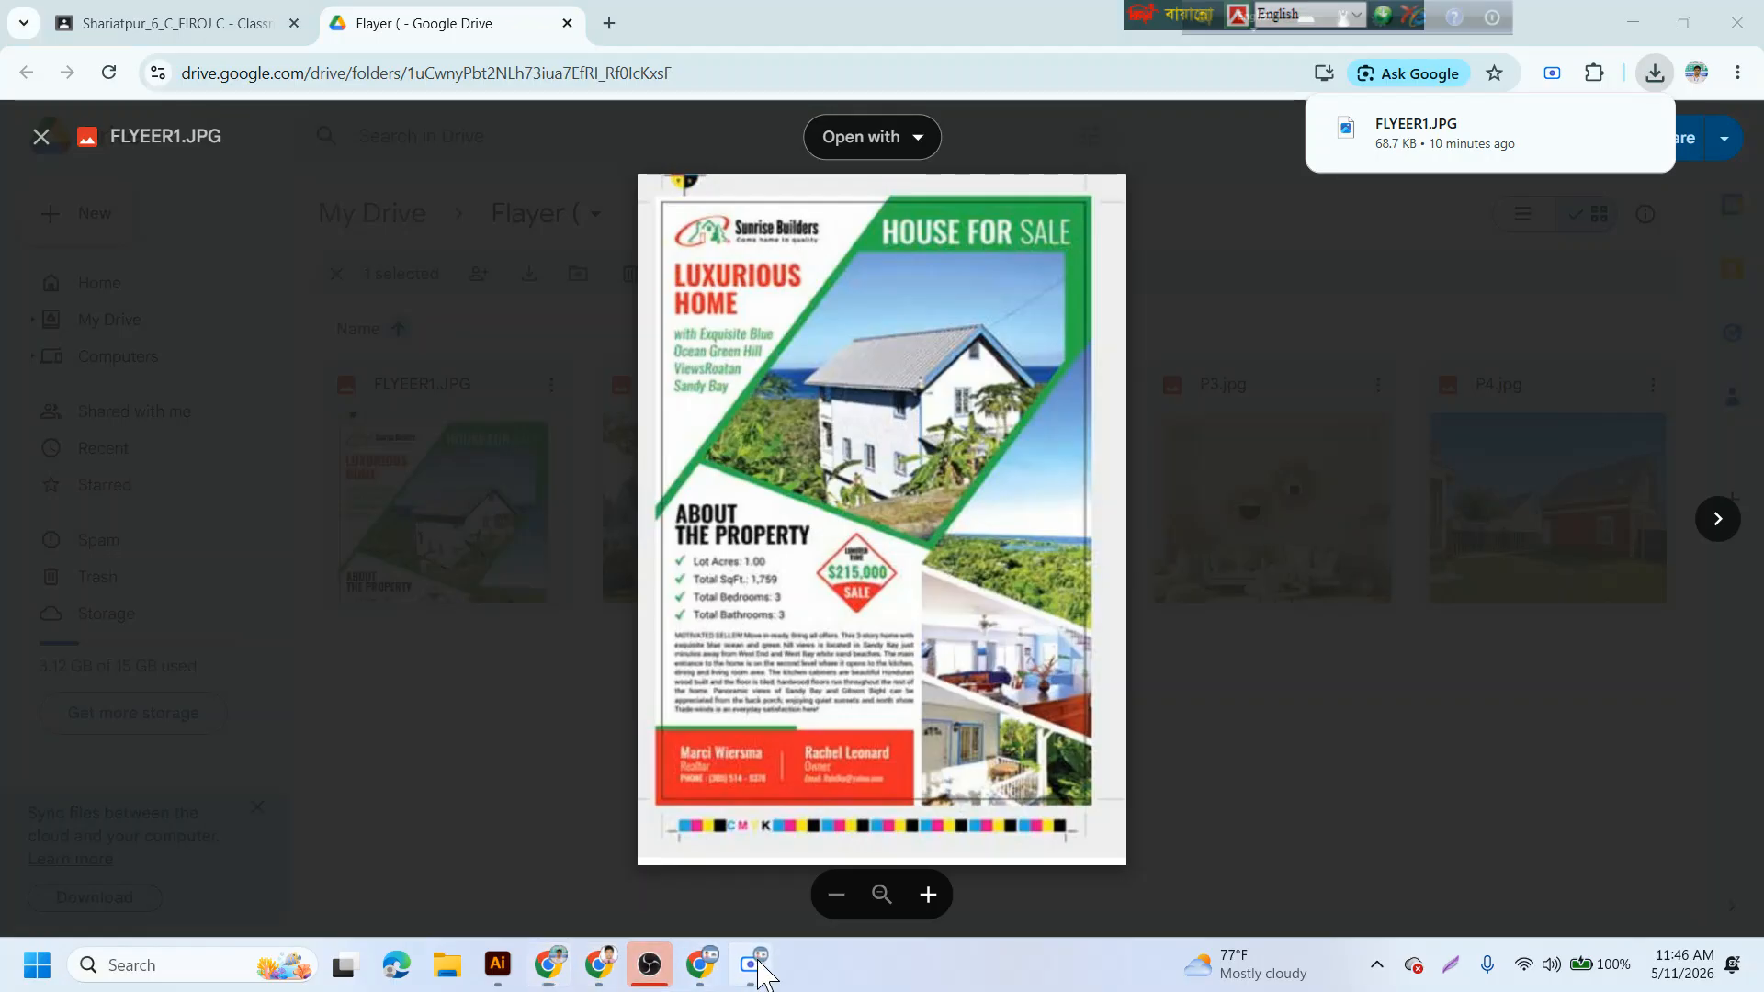
click(758, 972)
click(839, 813)
click(839, 813)
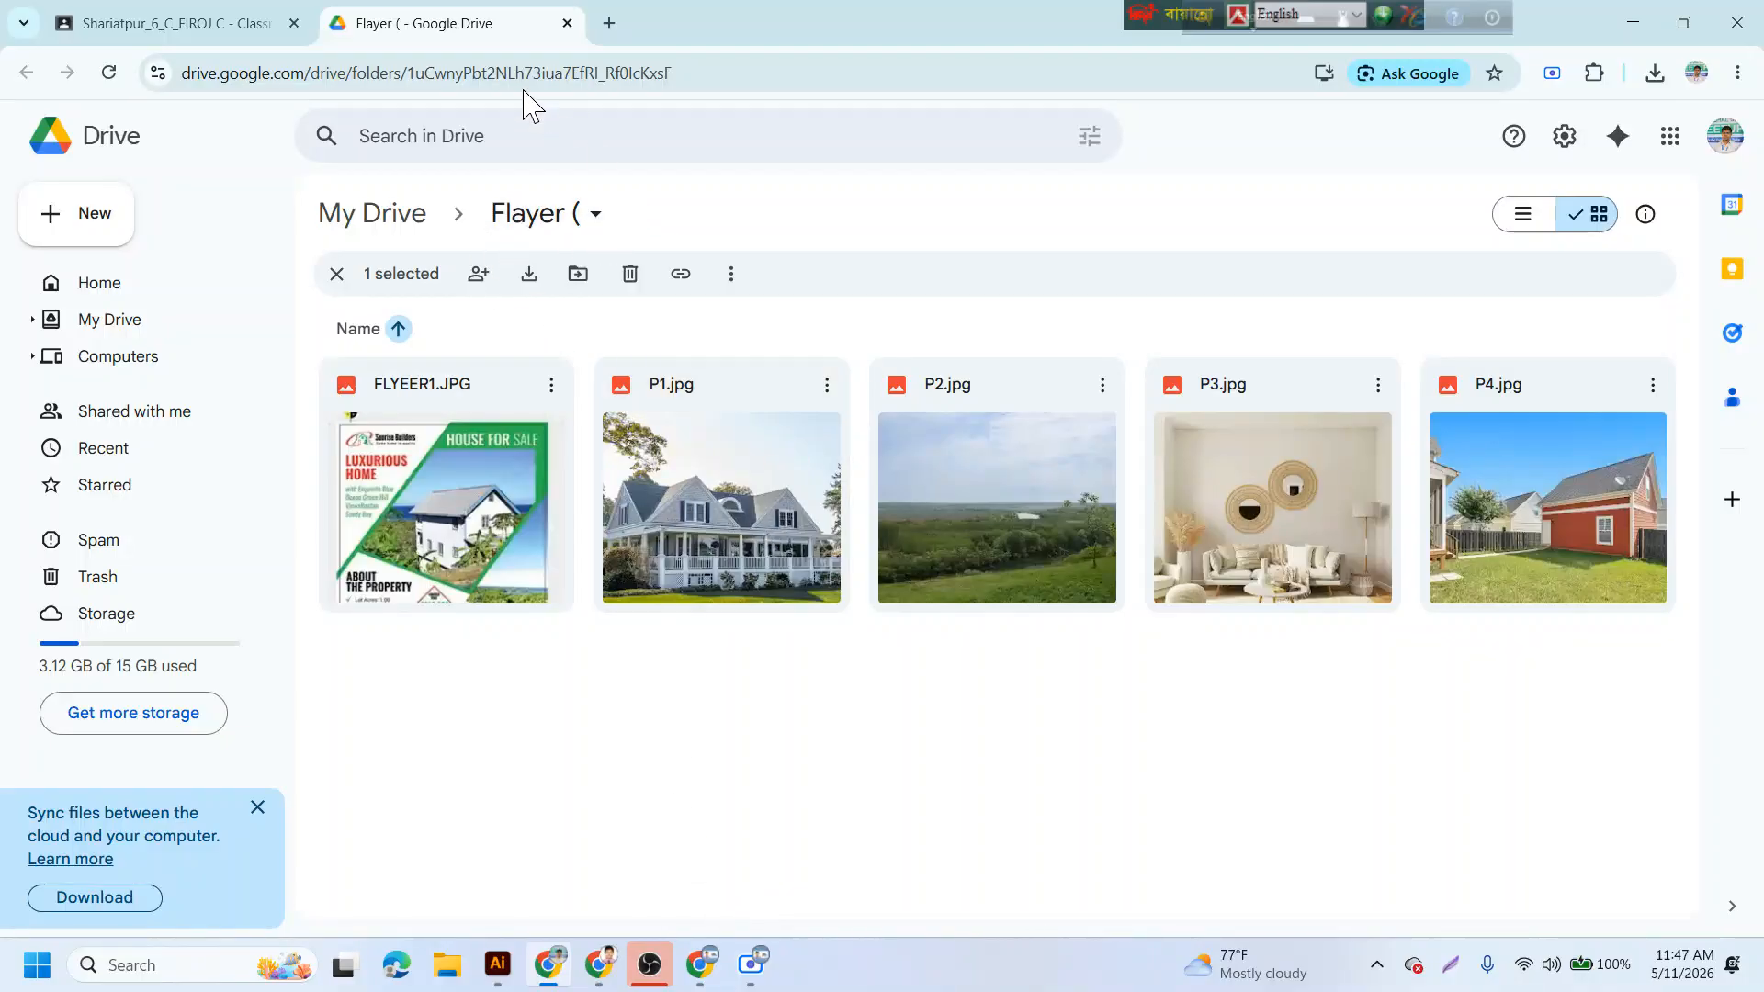
click(241, 20)
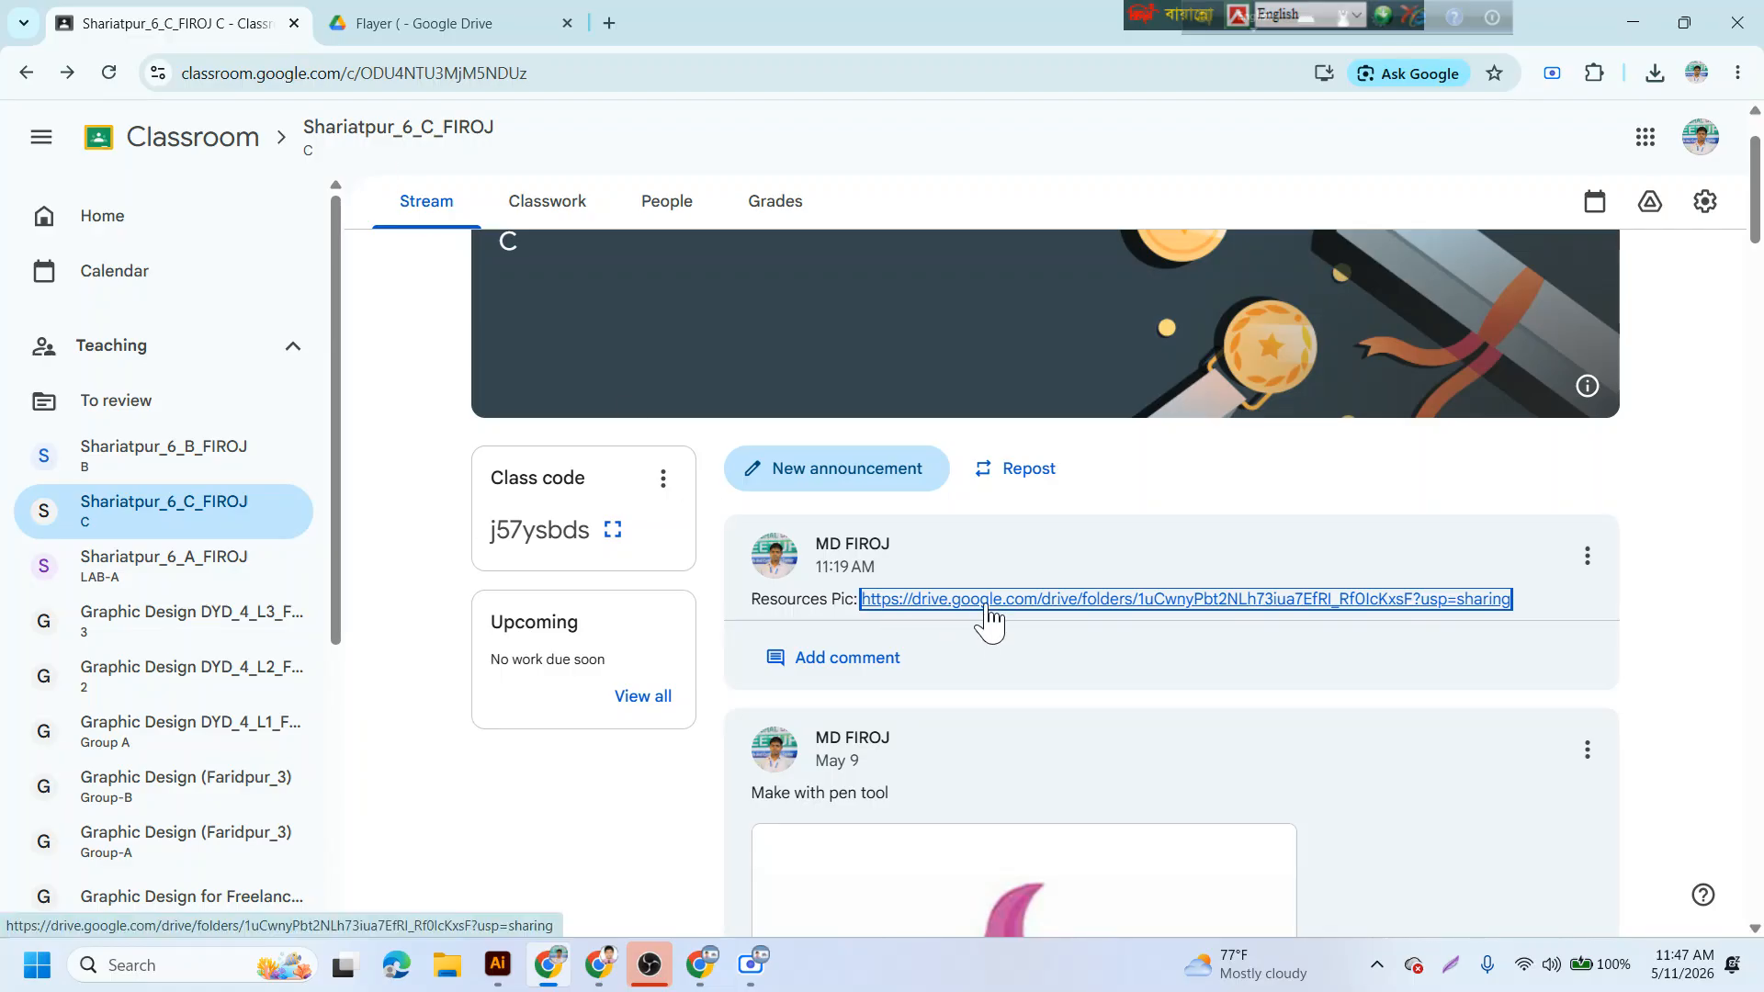
click(990, 610)
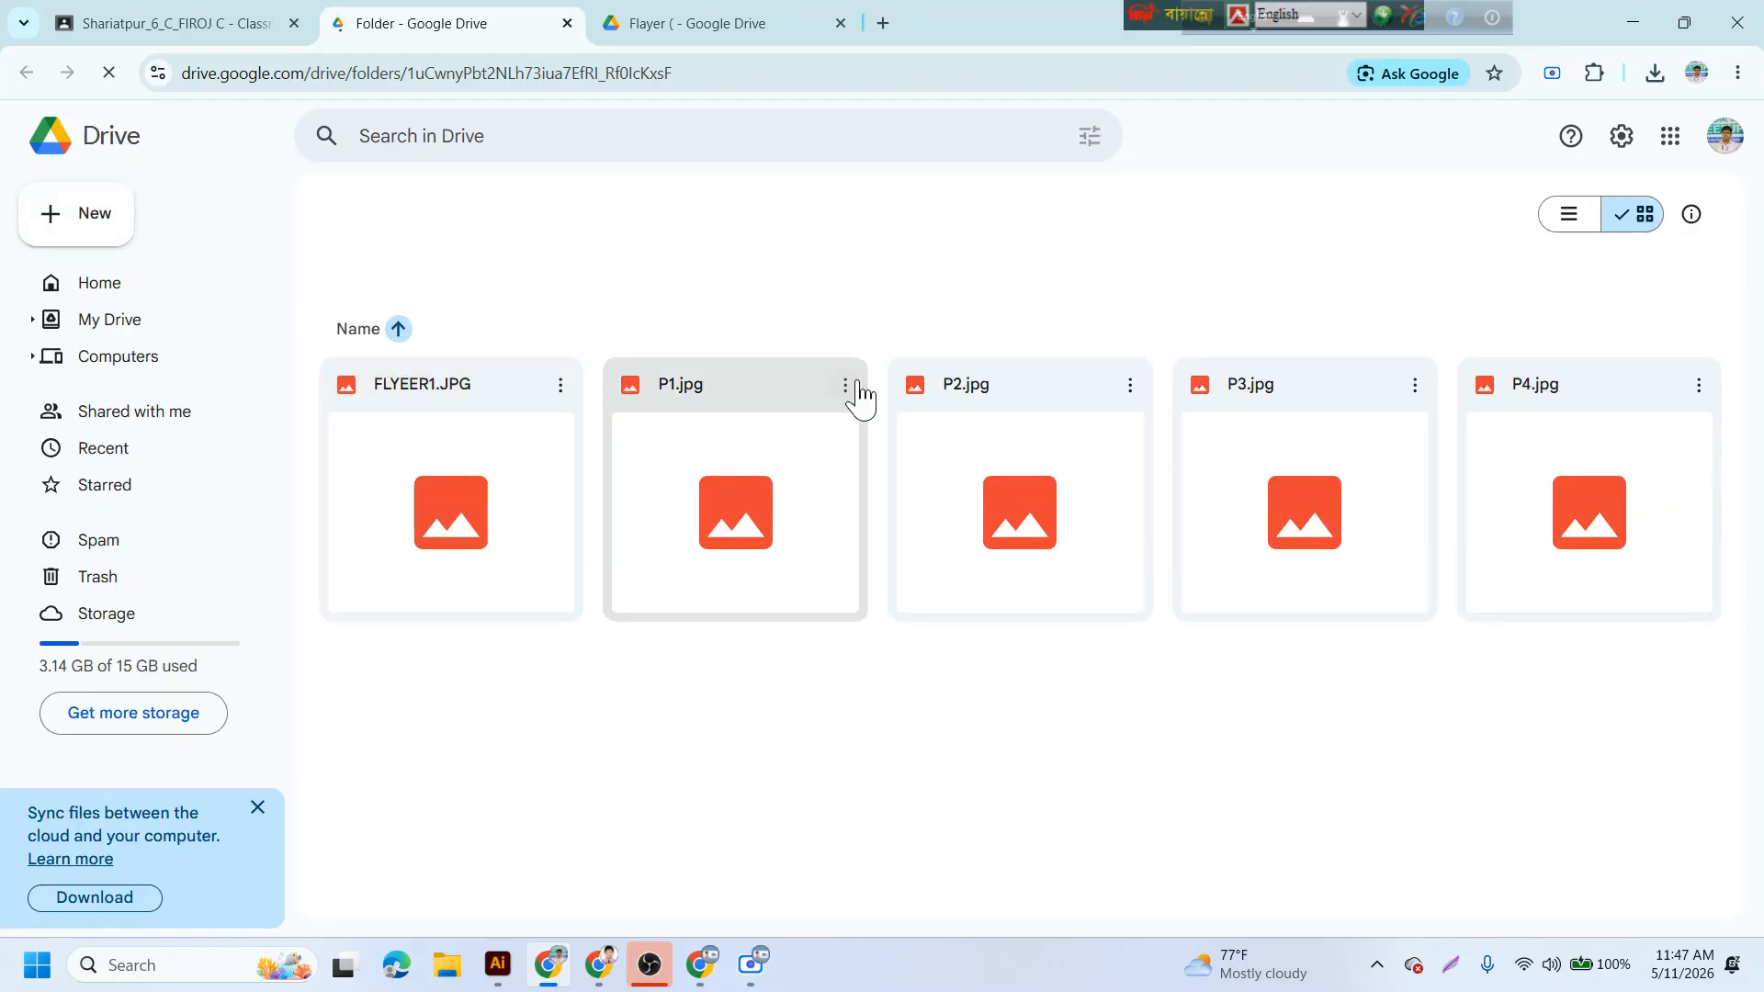
- Download P1.jpg from the Drive folder, preview the photo and check the download history
click(828, 389)
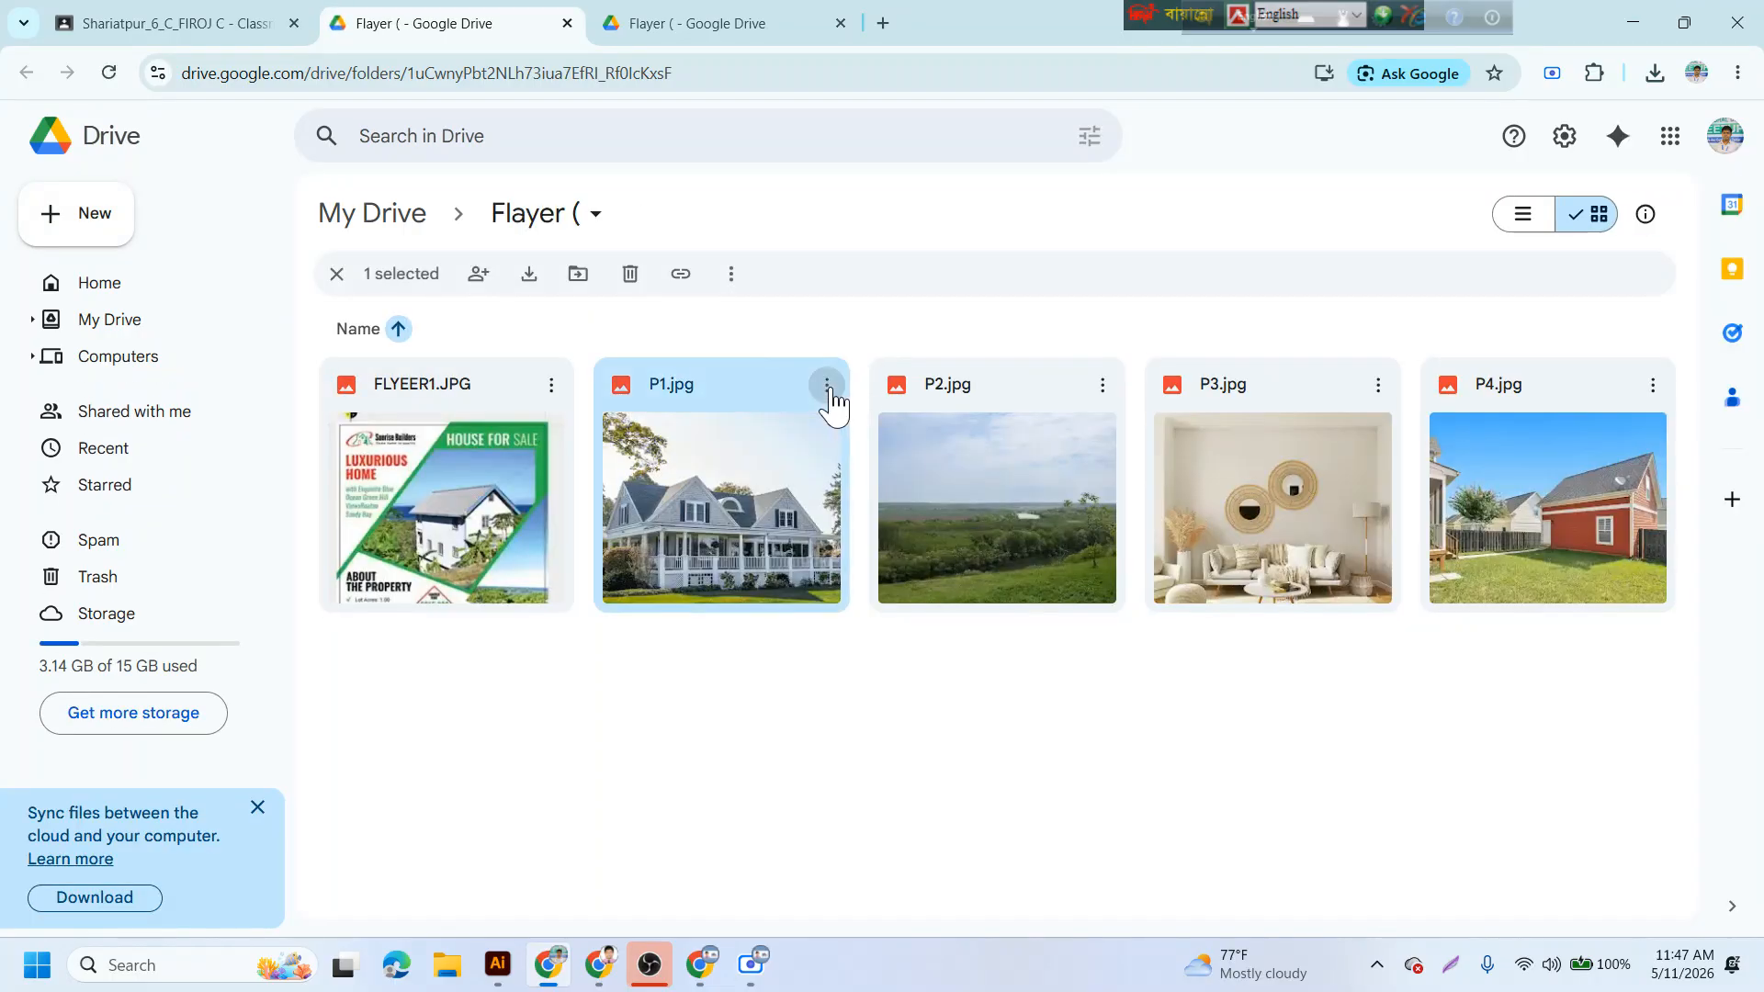
click(829, 390)
click(868, 485)
double_click(748, 522)
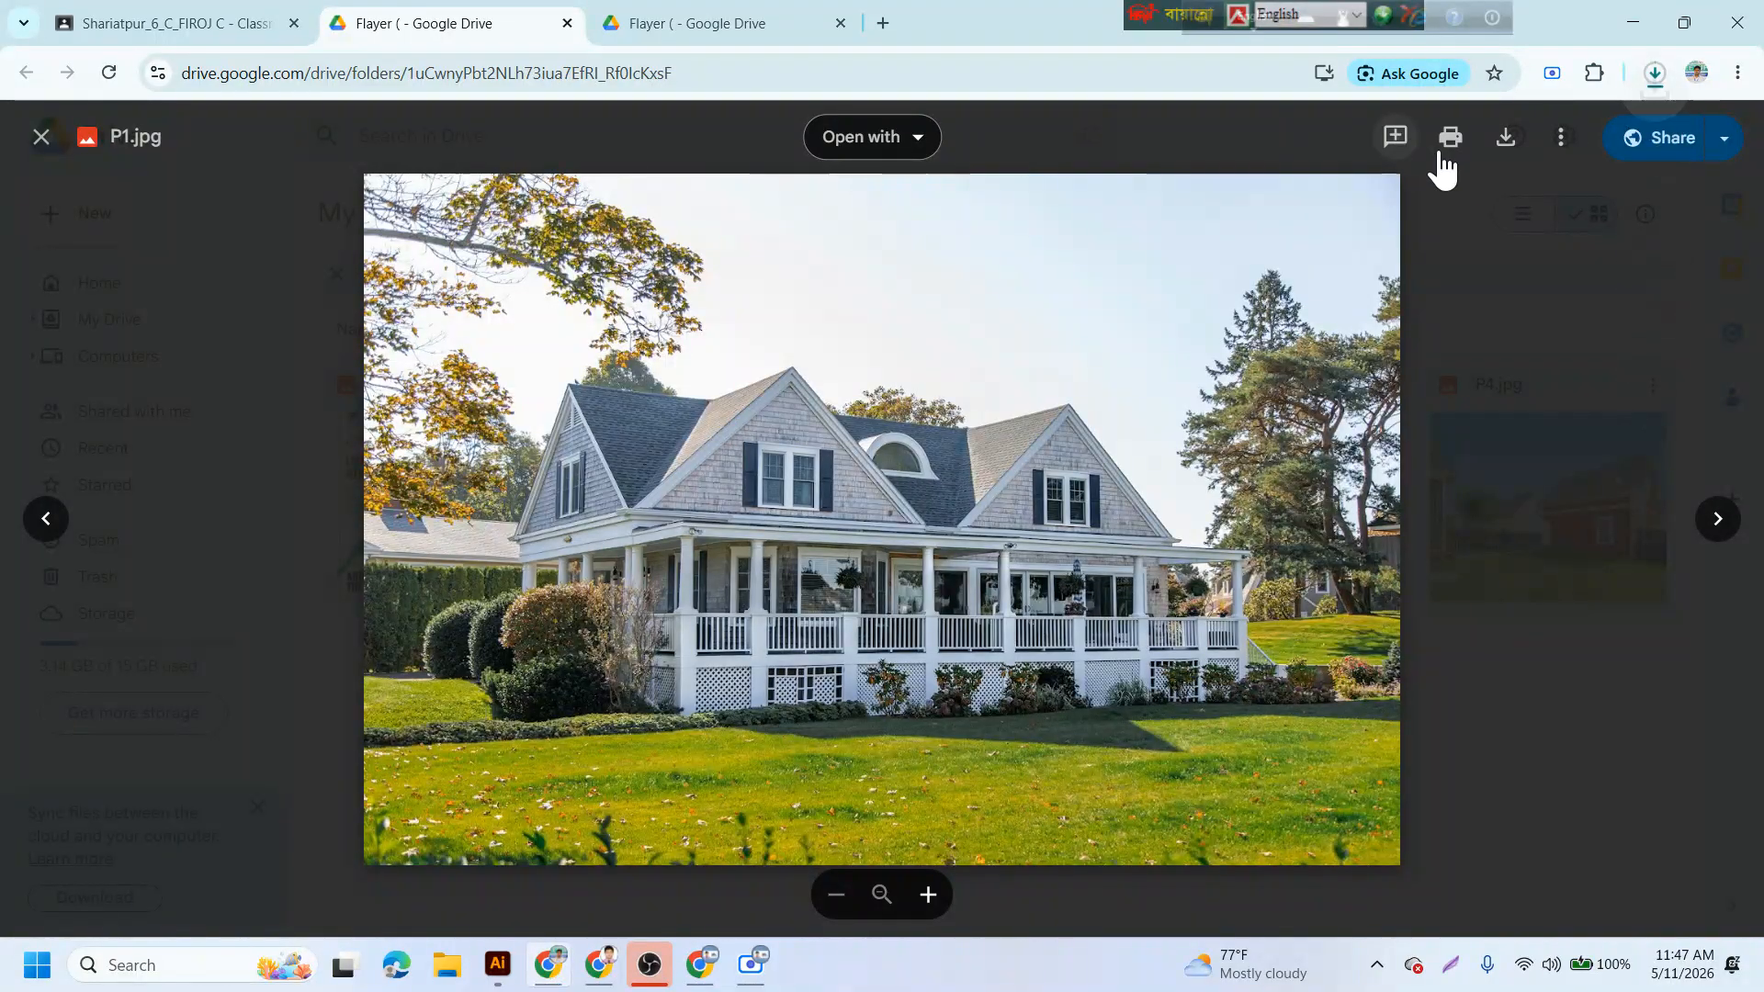
click(1665, 78)
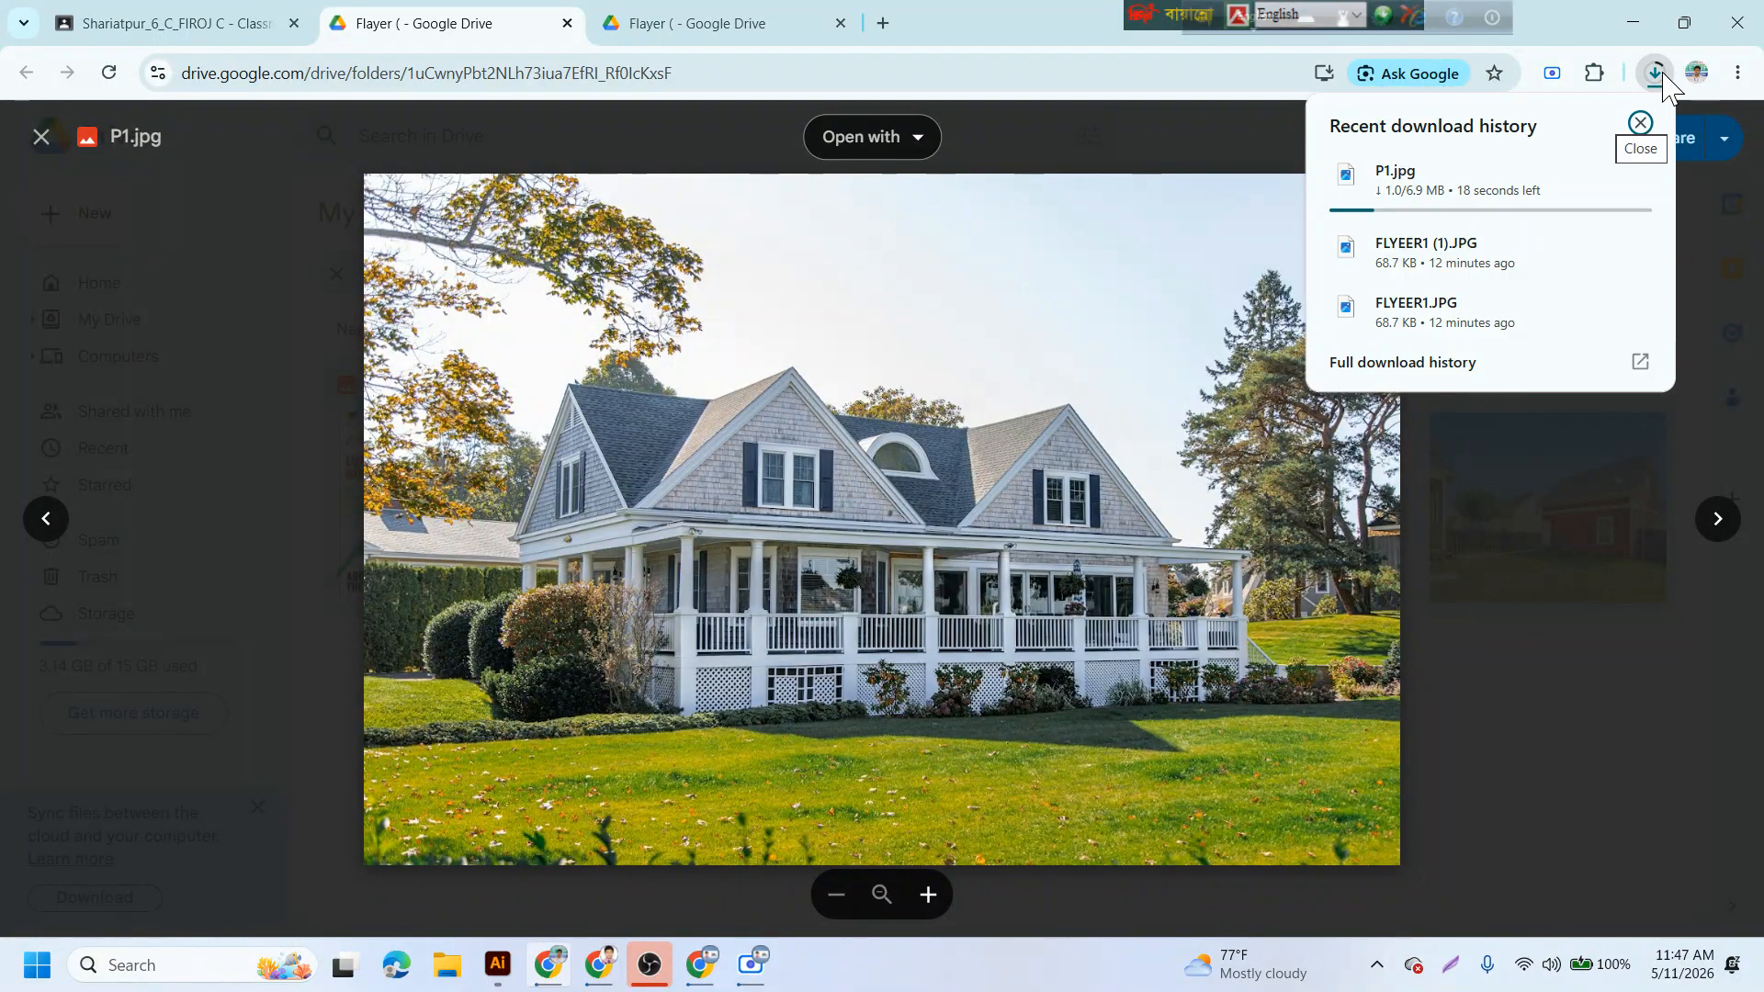
- Close the P1.jpg preview, open P2.jpg and download it
click(41, 136)
double_click(996, 459)
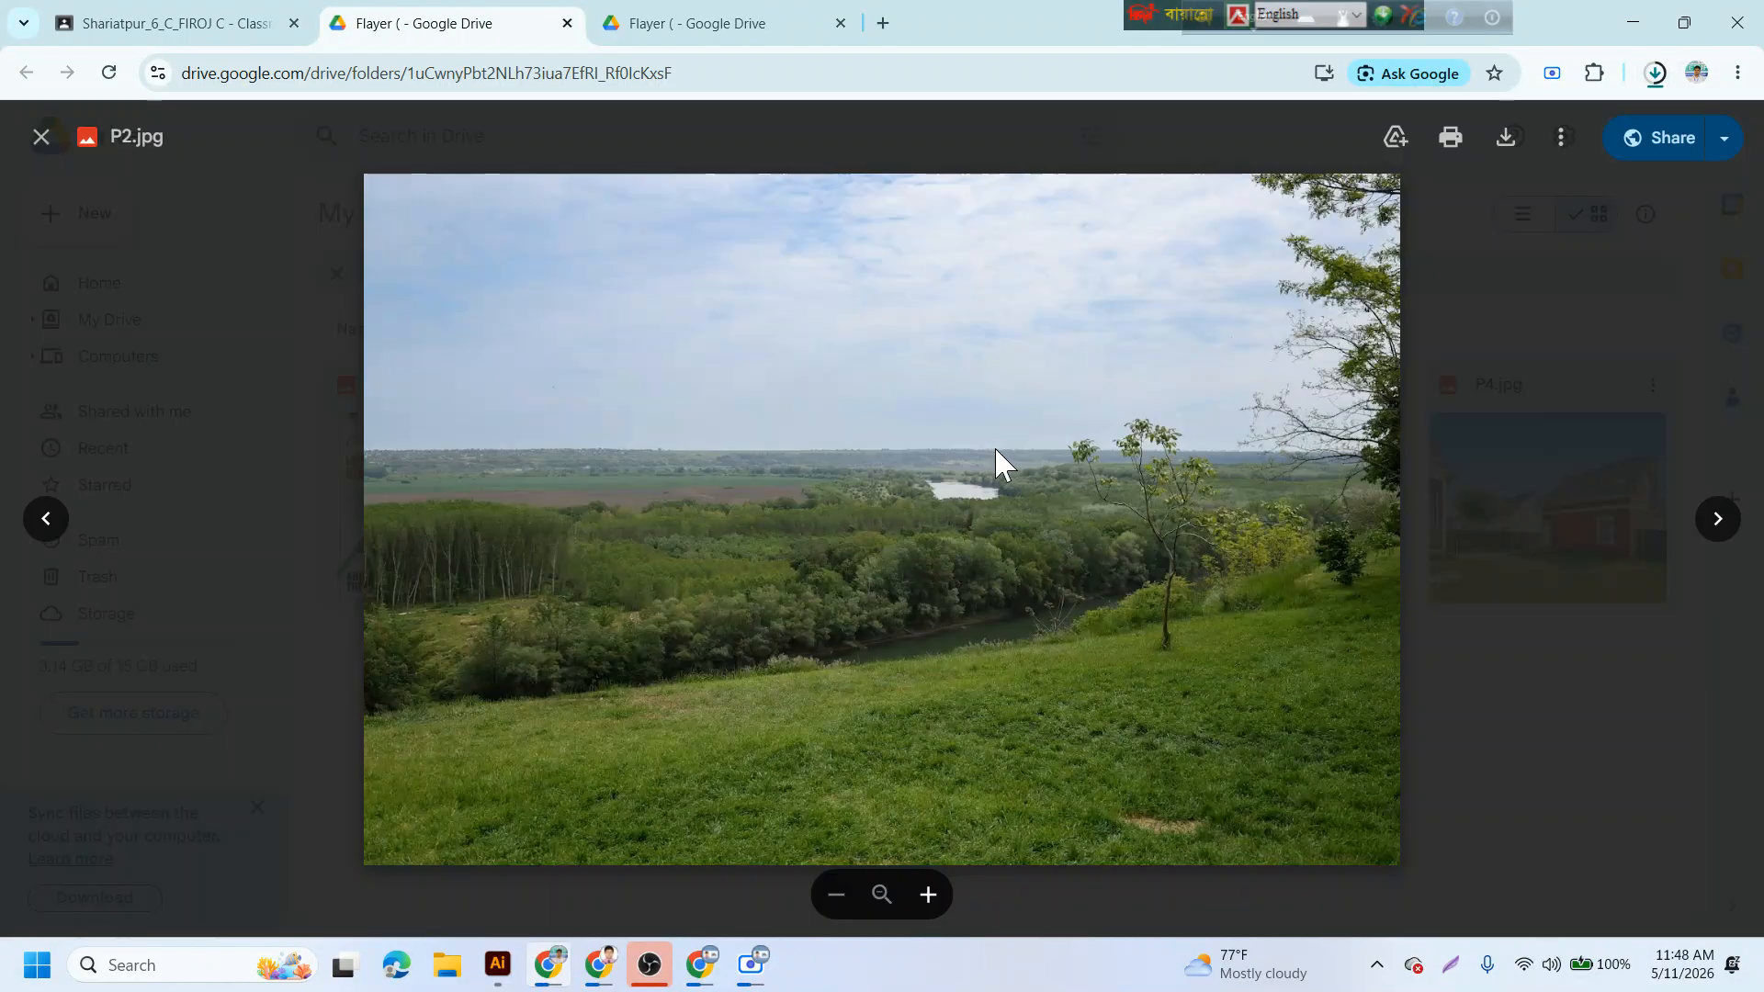
click(1503, 145)
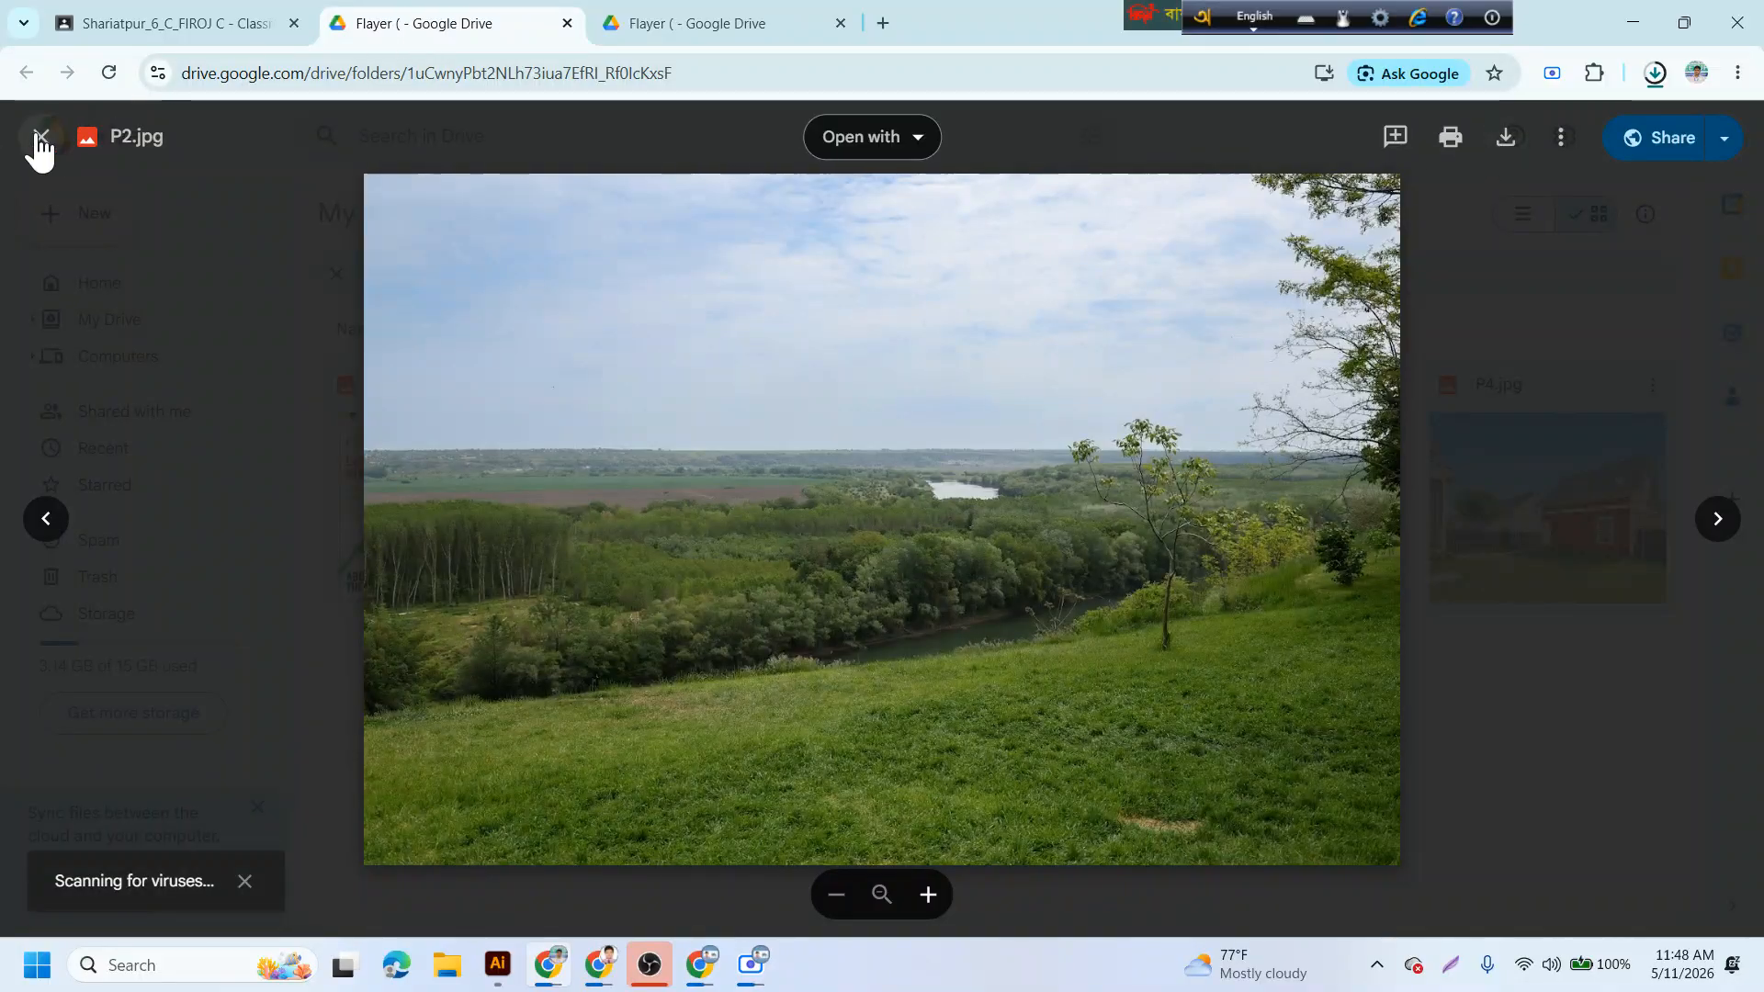
click(1654, 72)
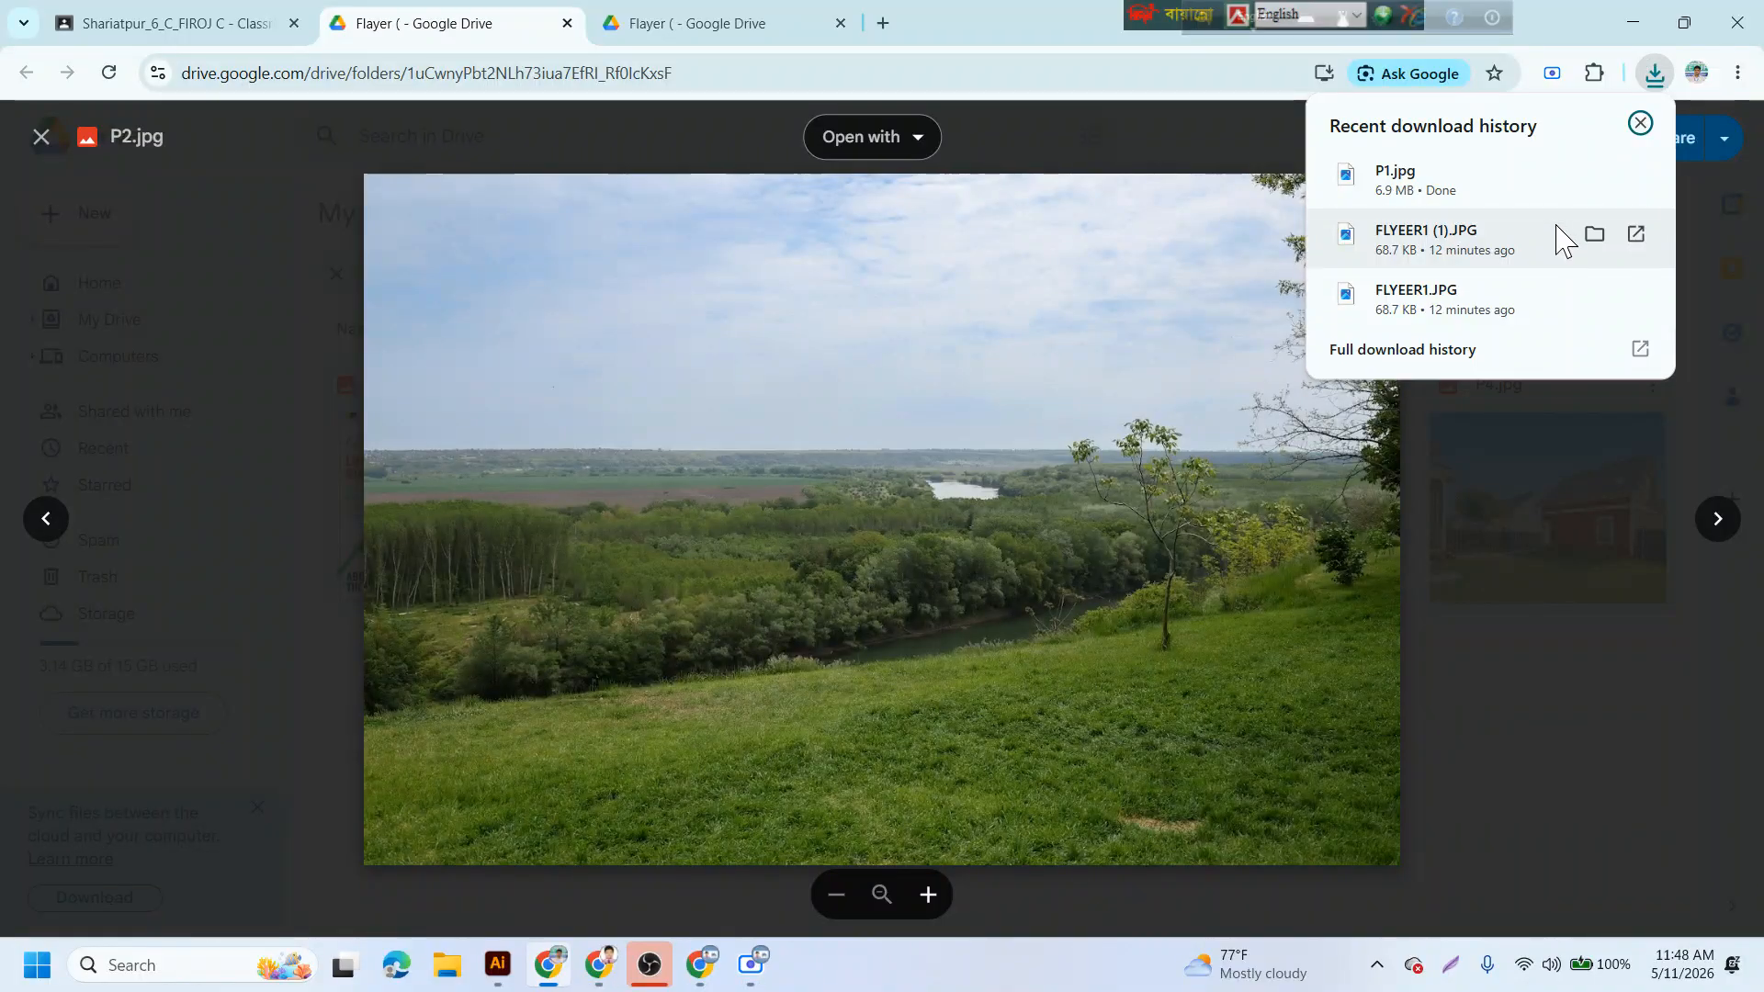
click(1652, 76)
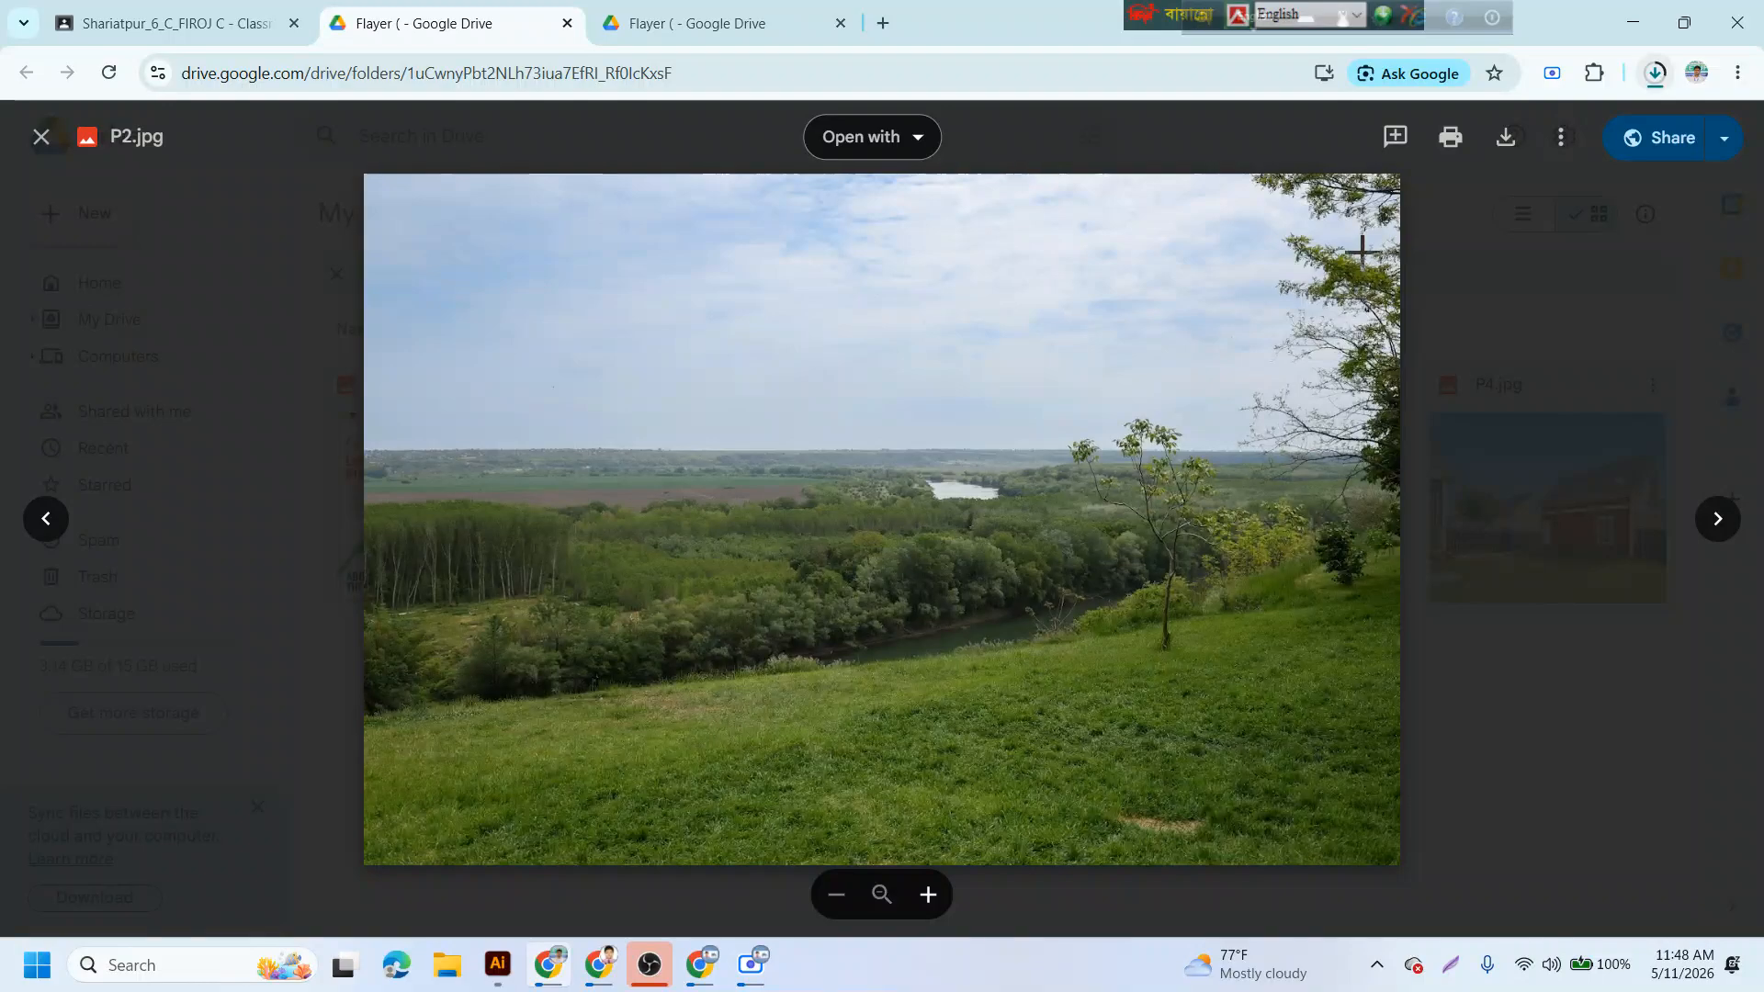
- Go to P3.jpg in the Drive preview, download it and check the download history
click(1717, 517)
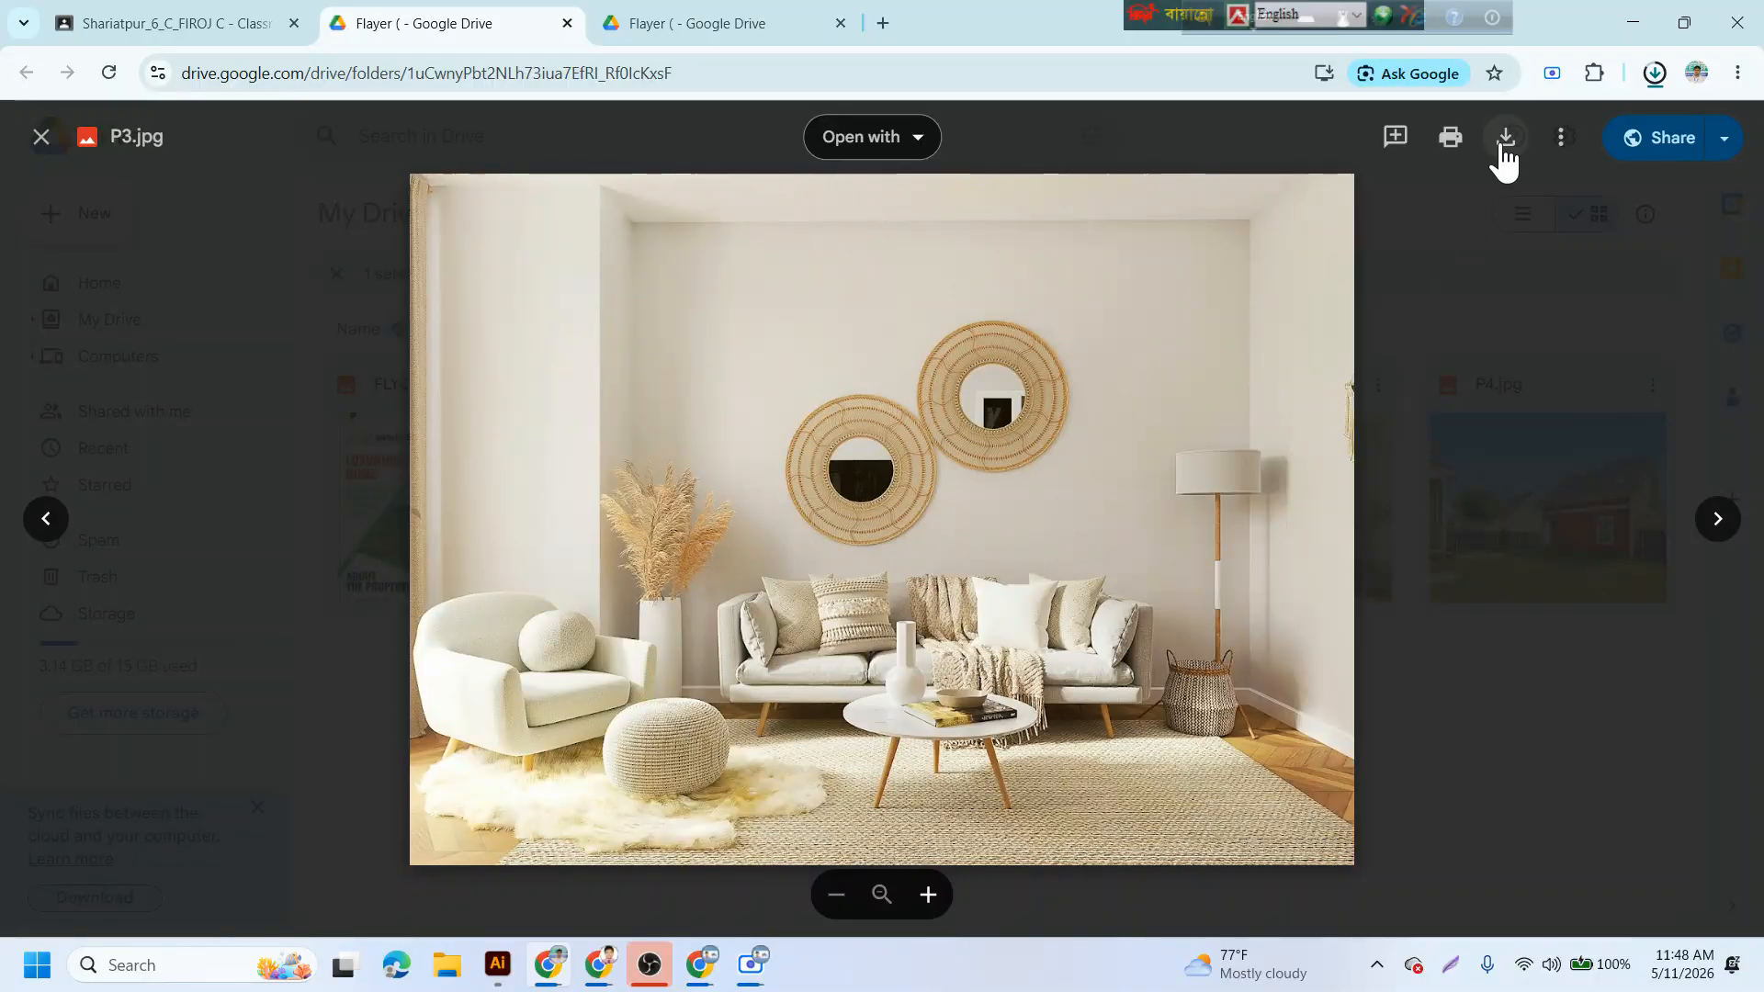
click(1503, 143)
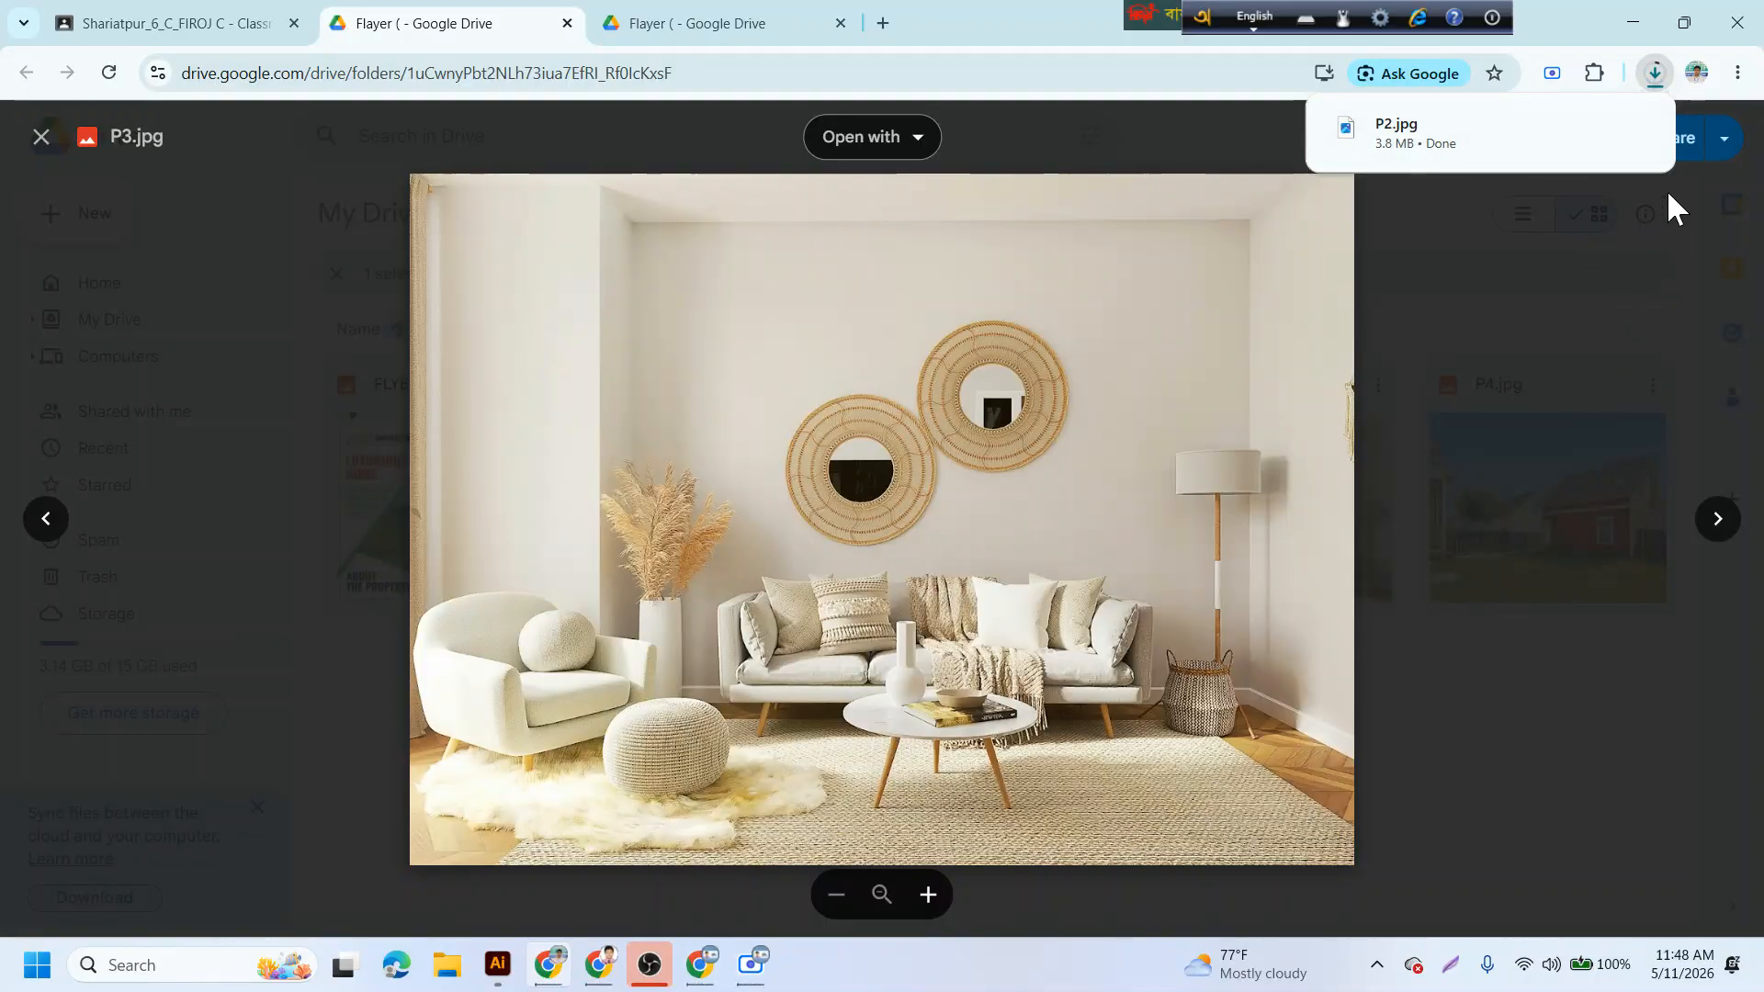
click(1657, 73)
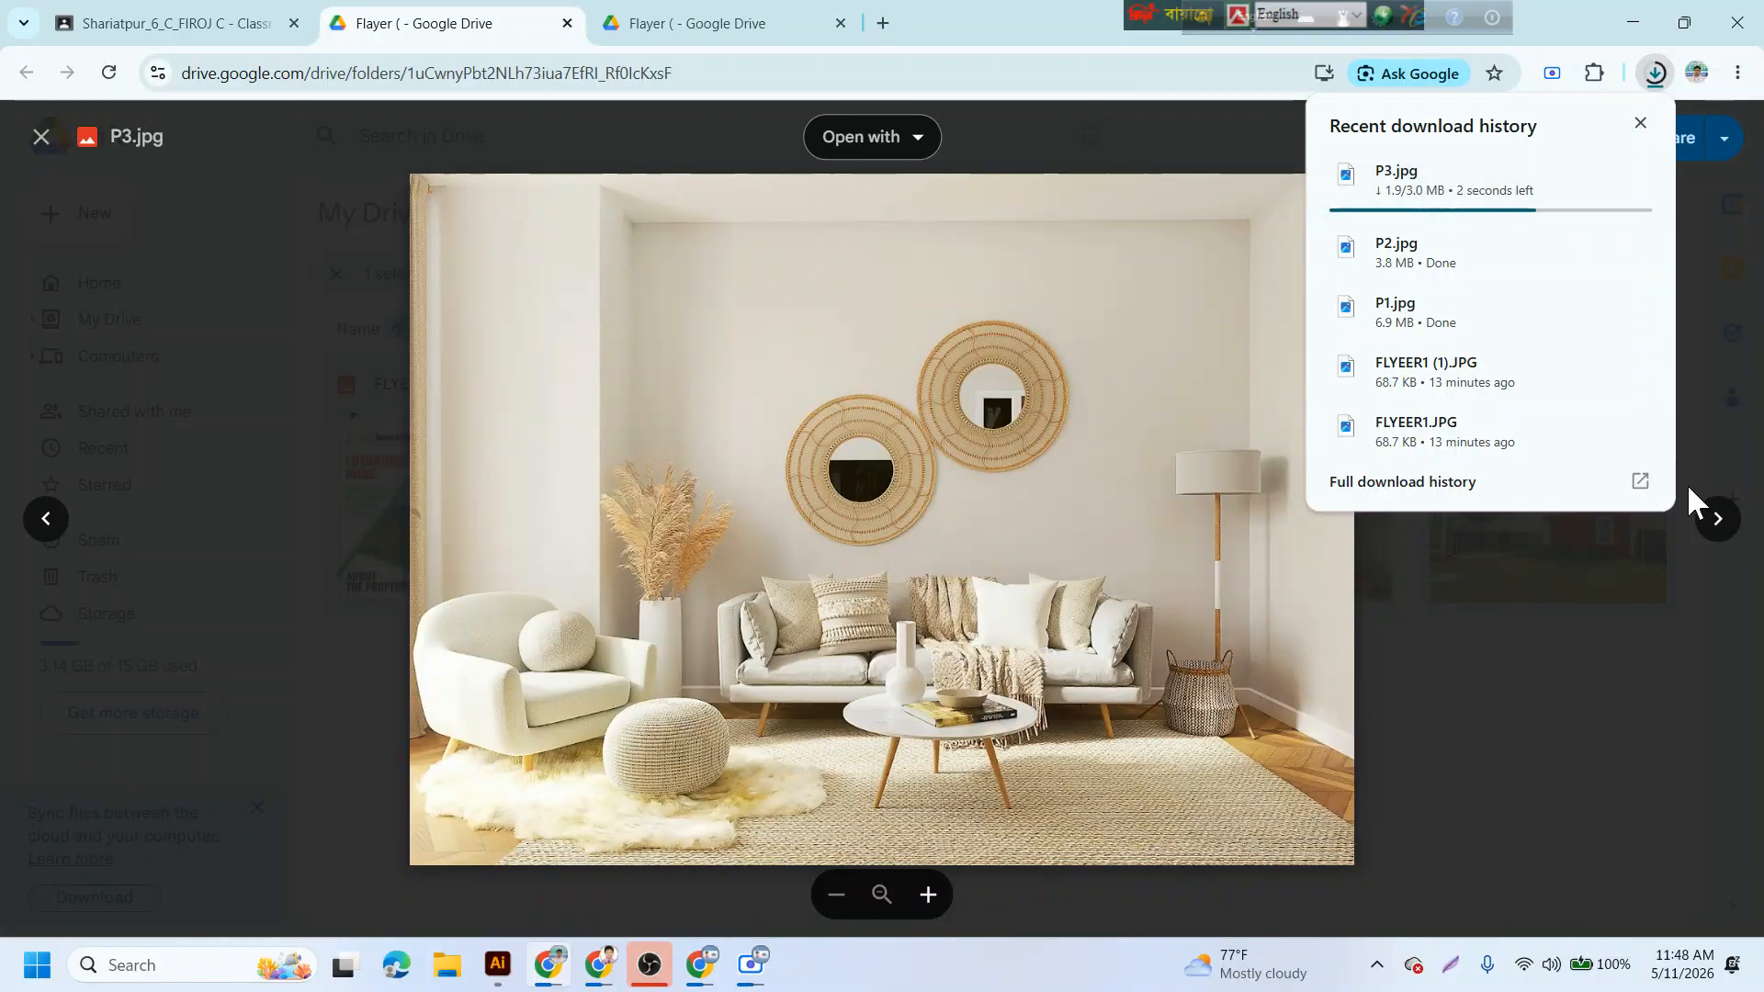
- Go to P4.jpg in the Drive preview, download it, close the preview and check the download history
click(1714, 521)
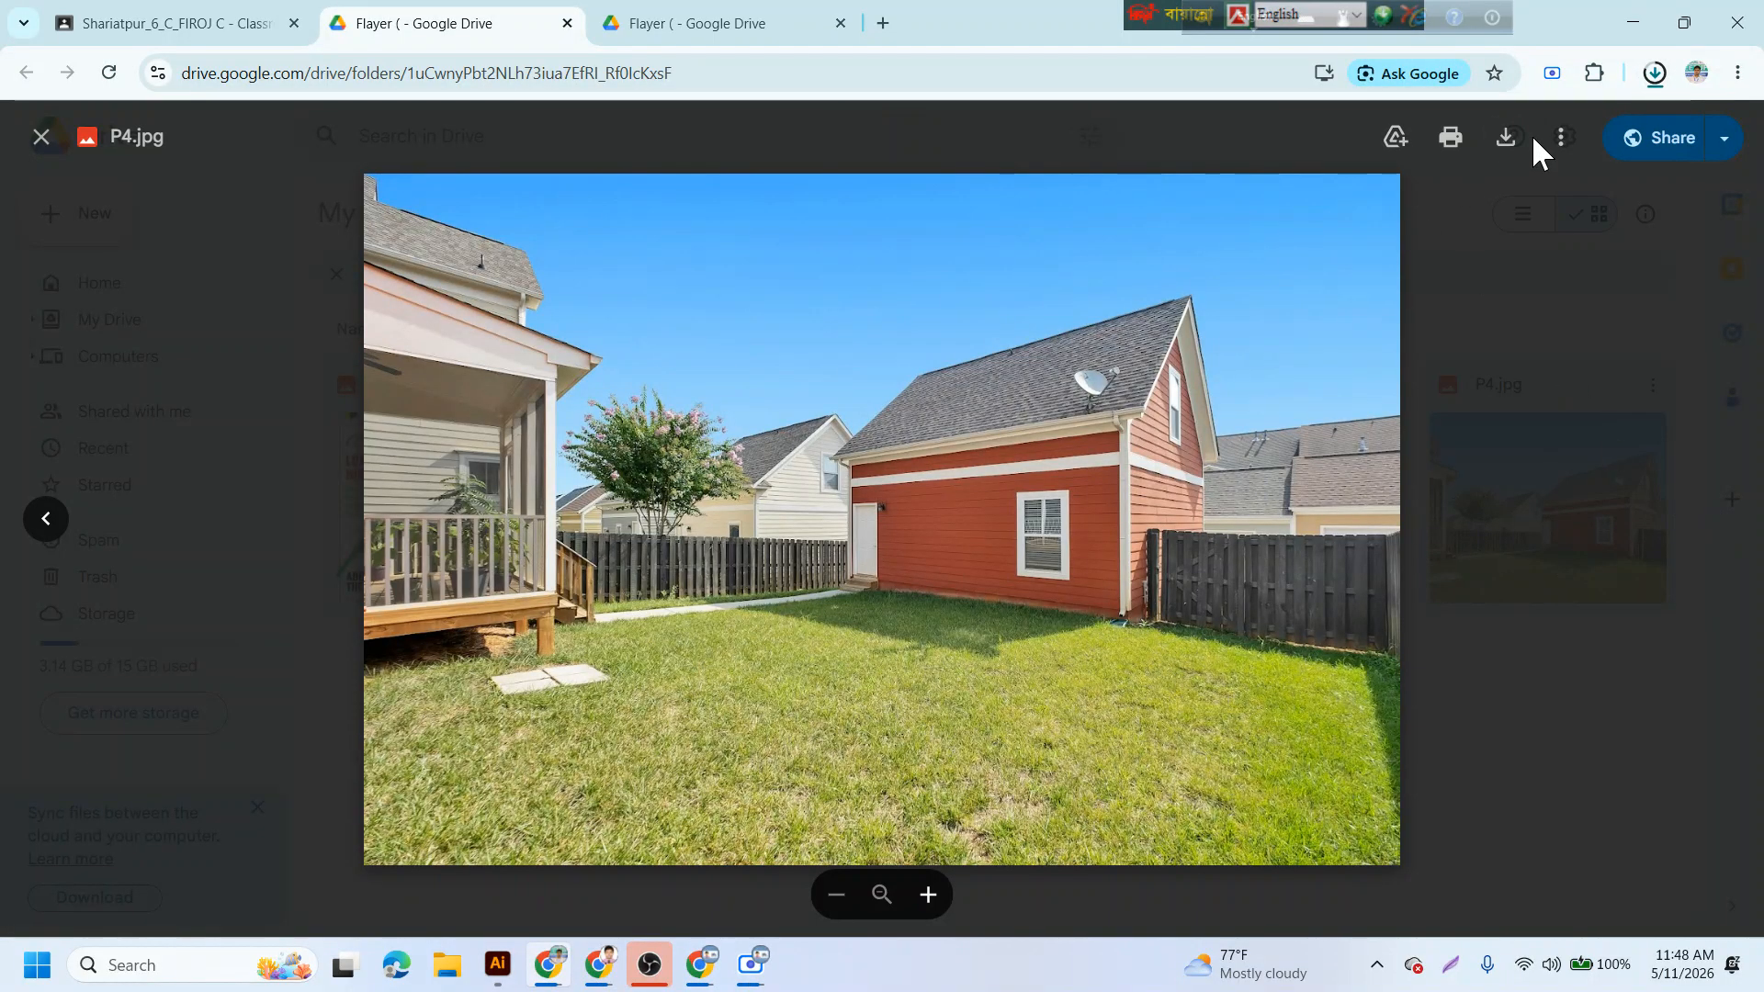
click(1506, 137)
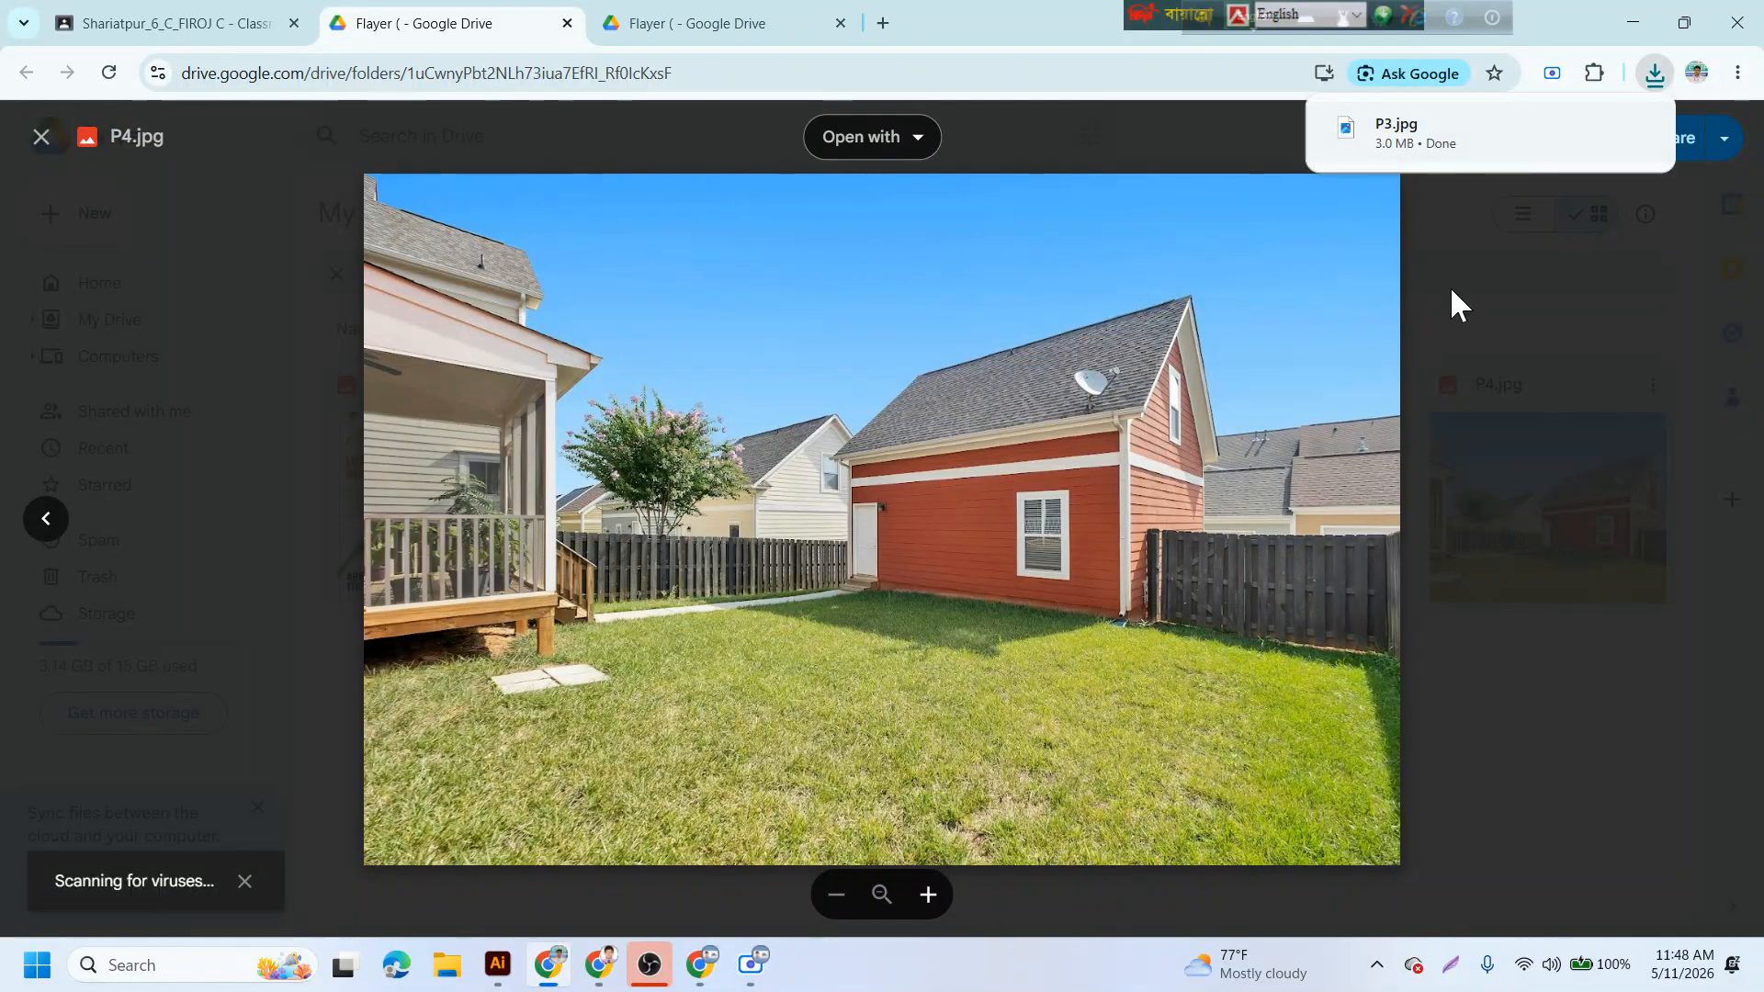
click(1513, 241)
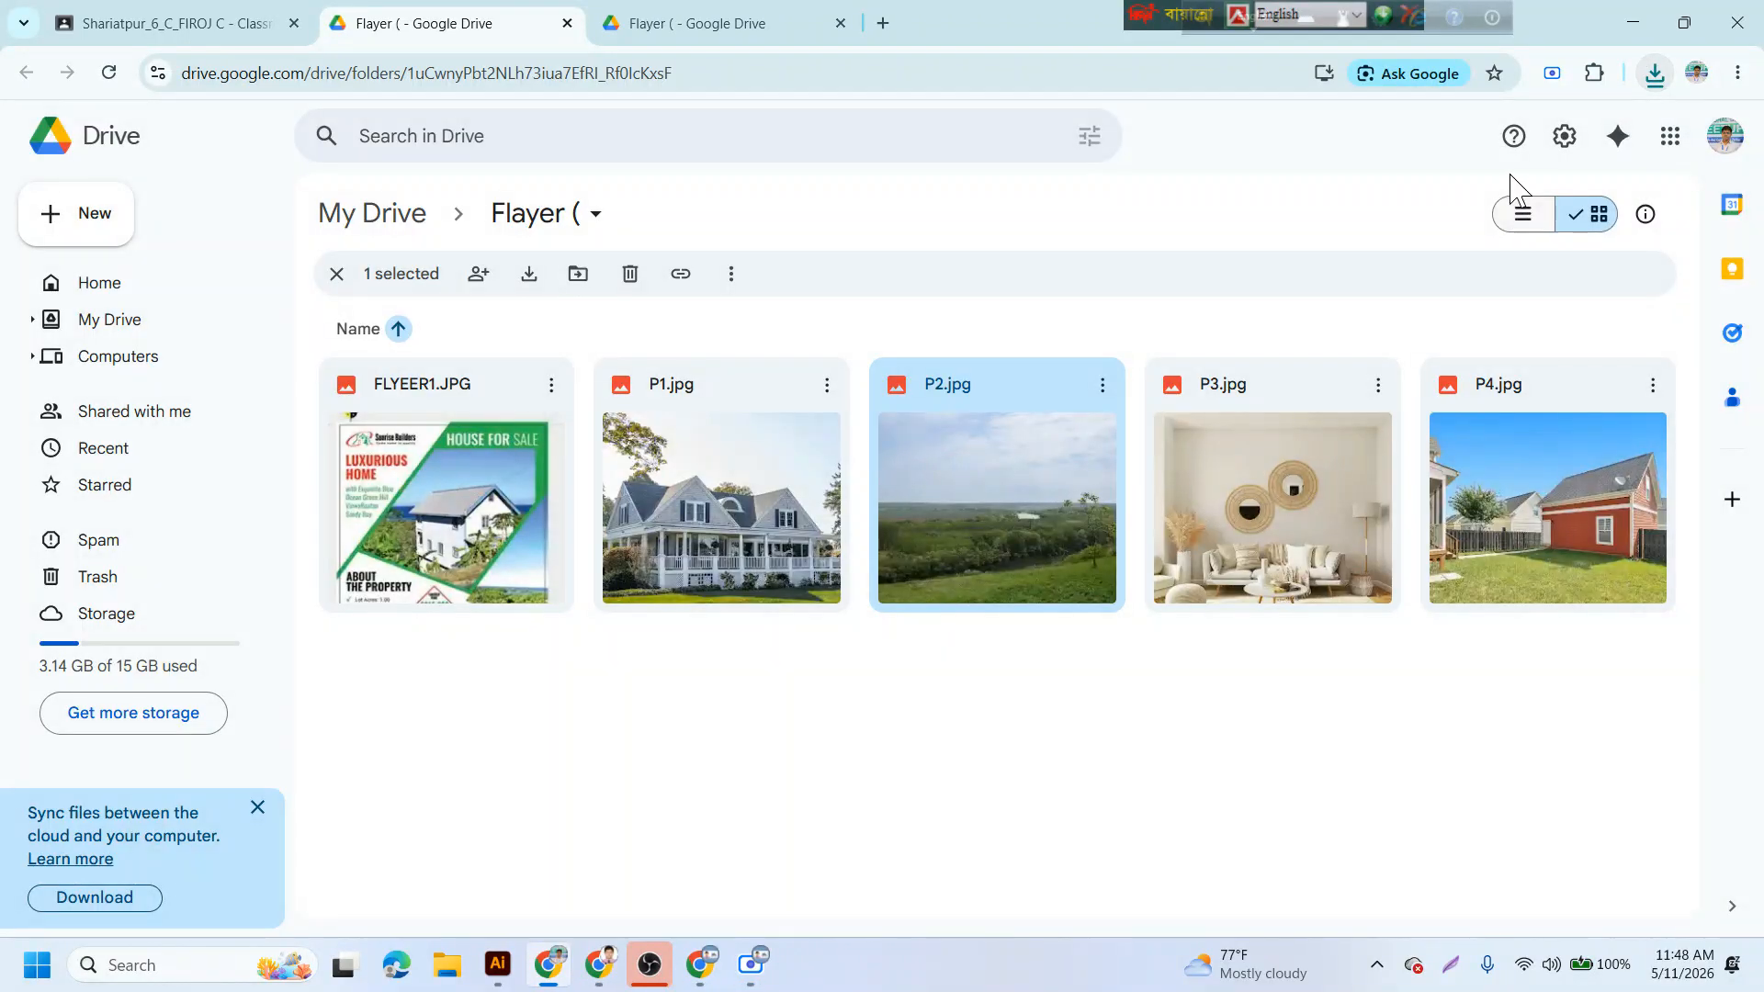
click(1654, 73)
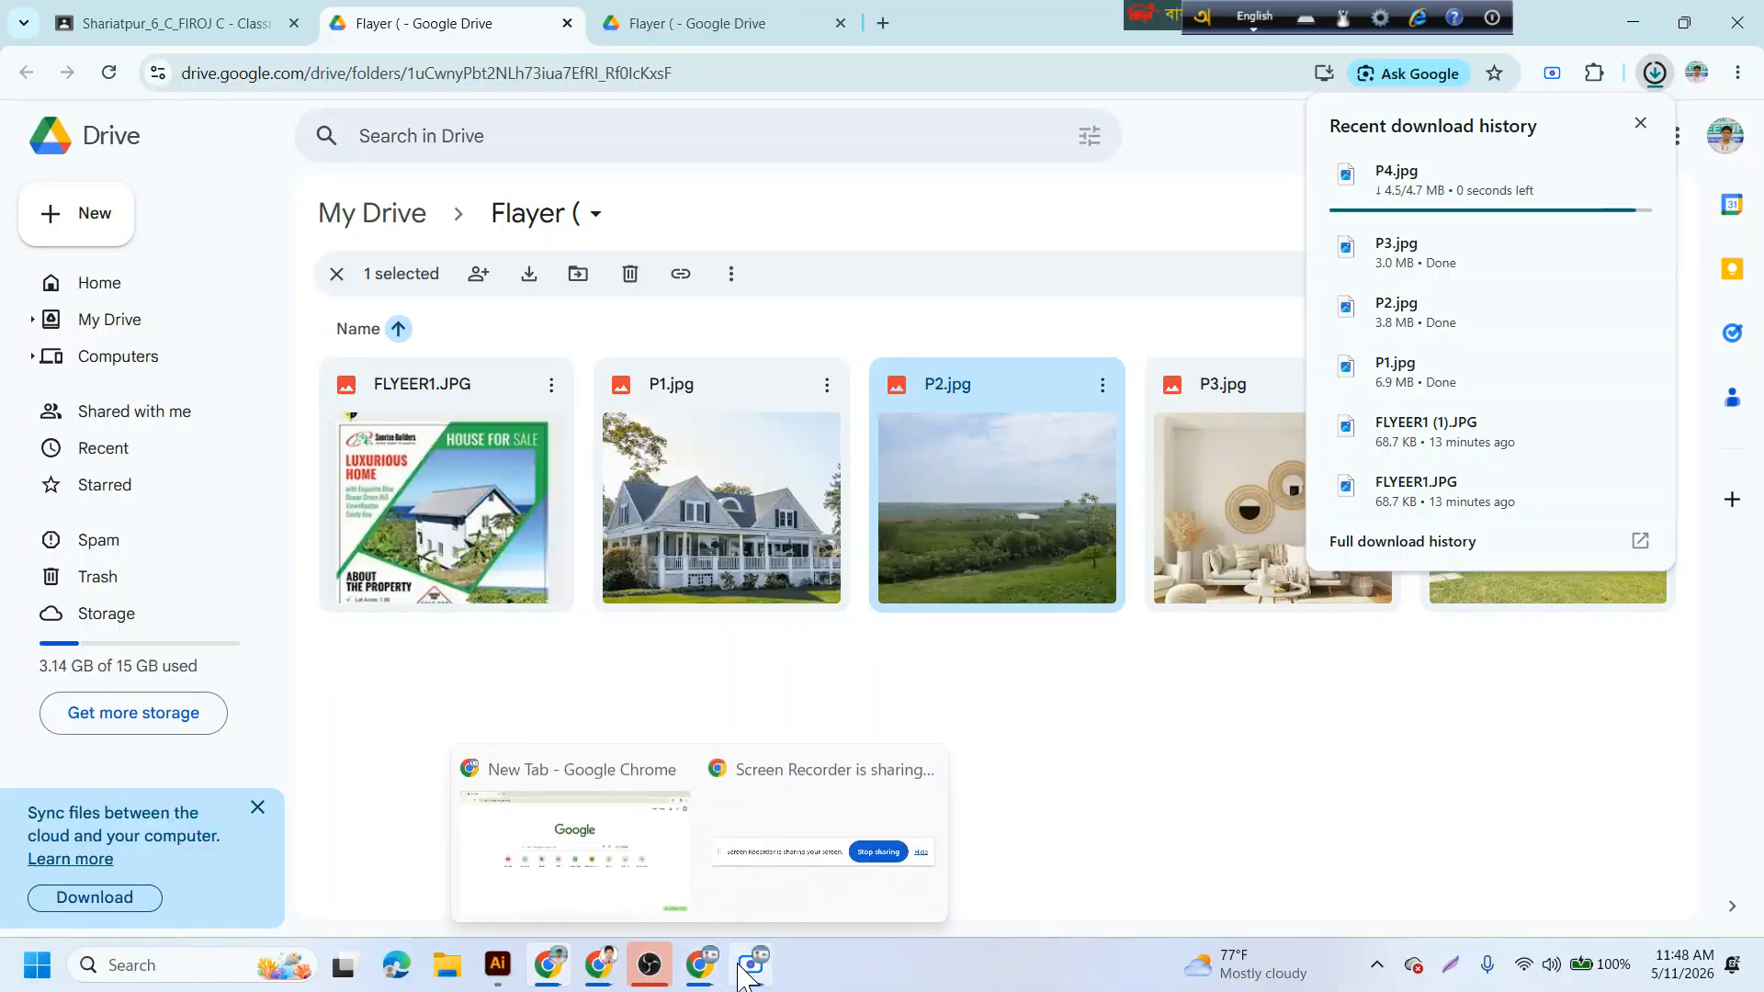
- Switch back to Illustrator and bring the upper part of the flyer artboard into view
click(497, 965)
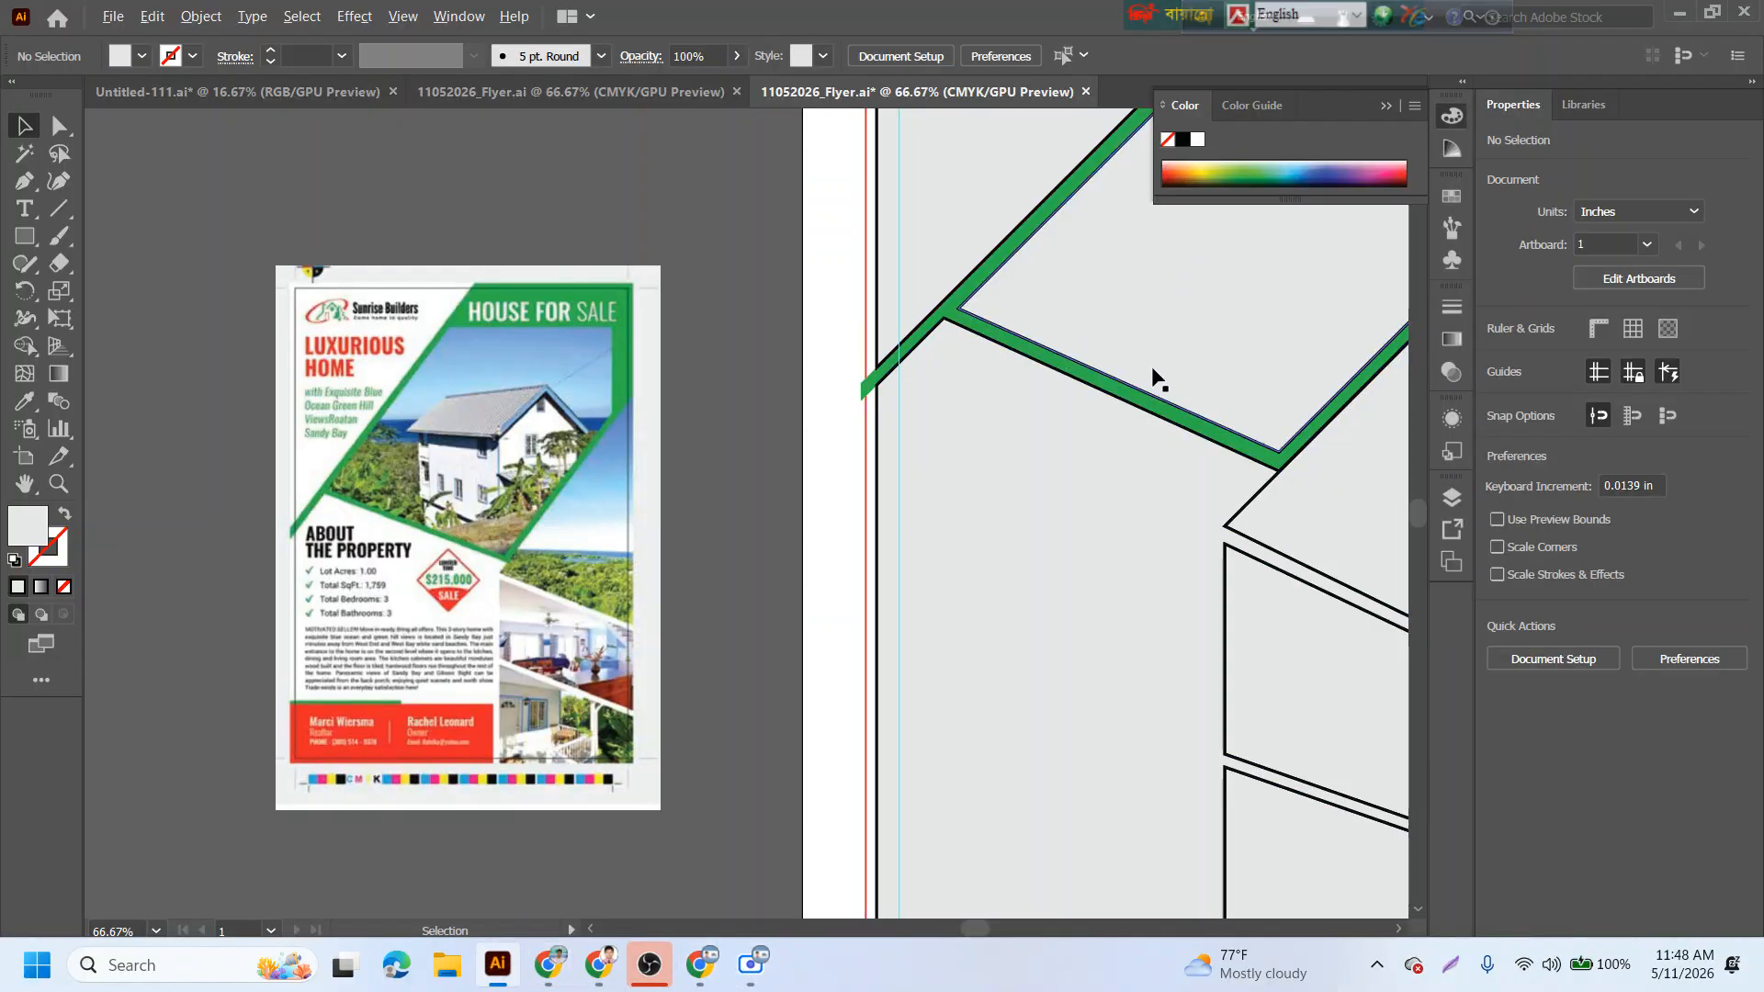
drag(1173, 339, 649, 535)
scroll(956, 477, down, 1)
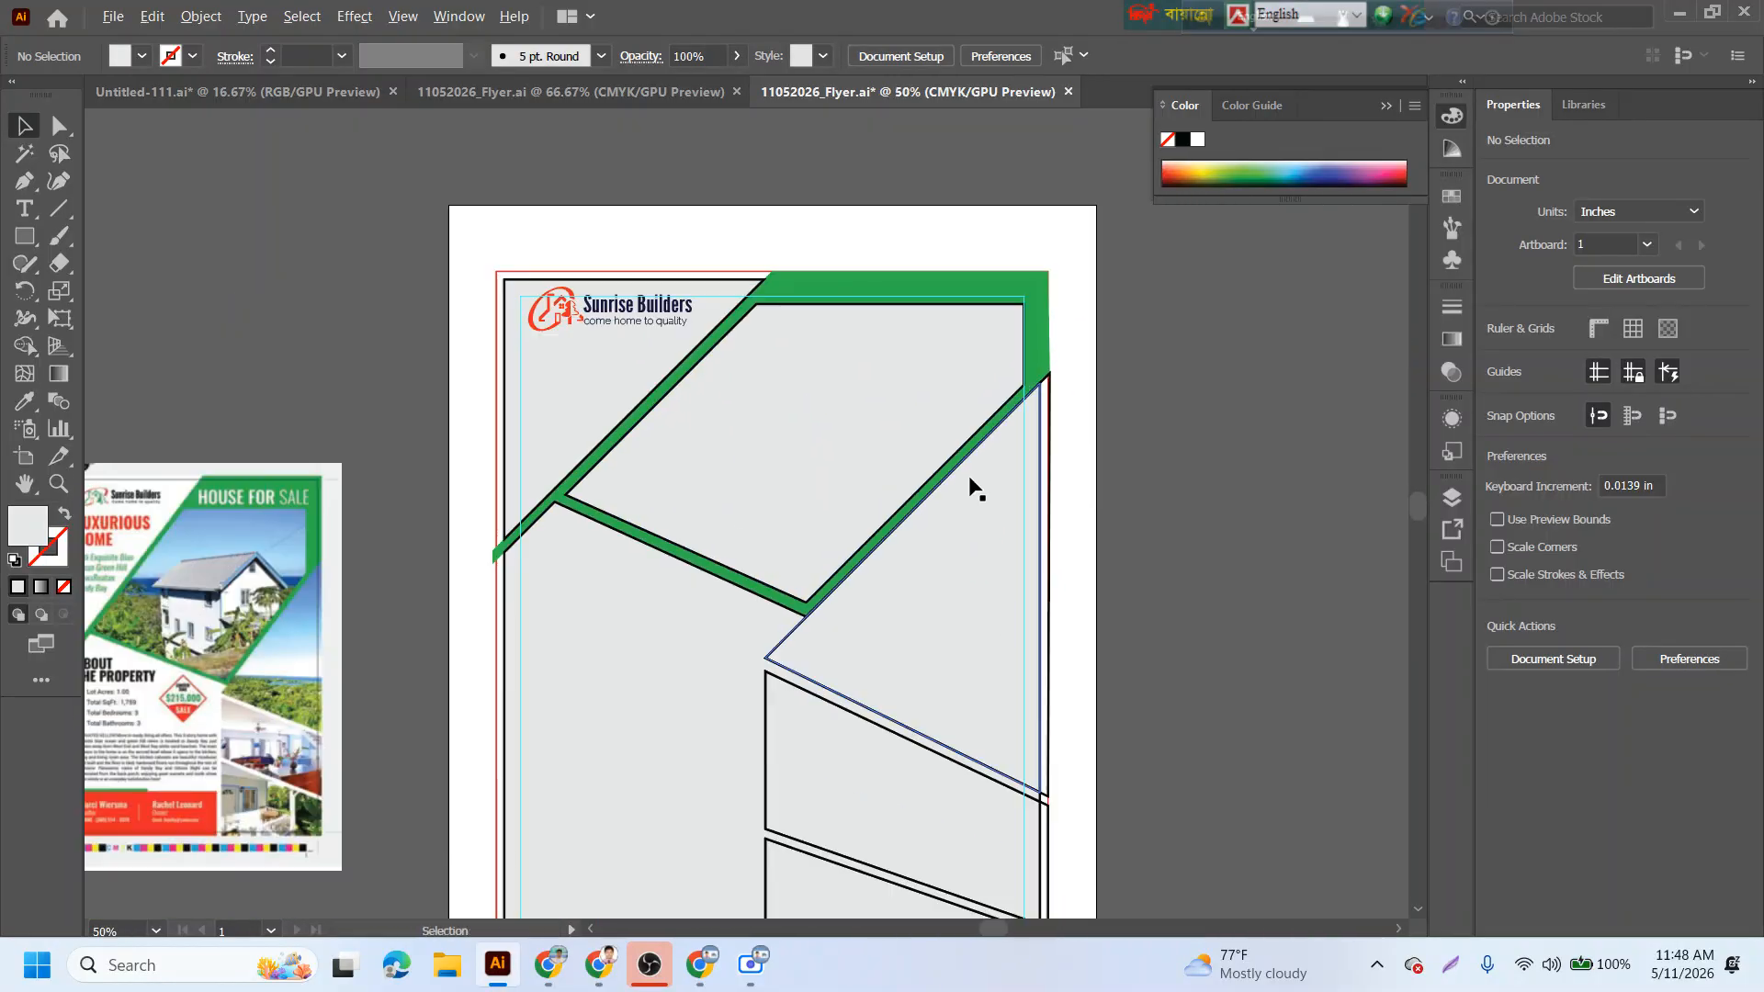
- Try to move the large angled photo shape out of the green frame, undo the moves and deselect the shape
click(964, 402)
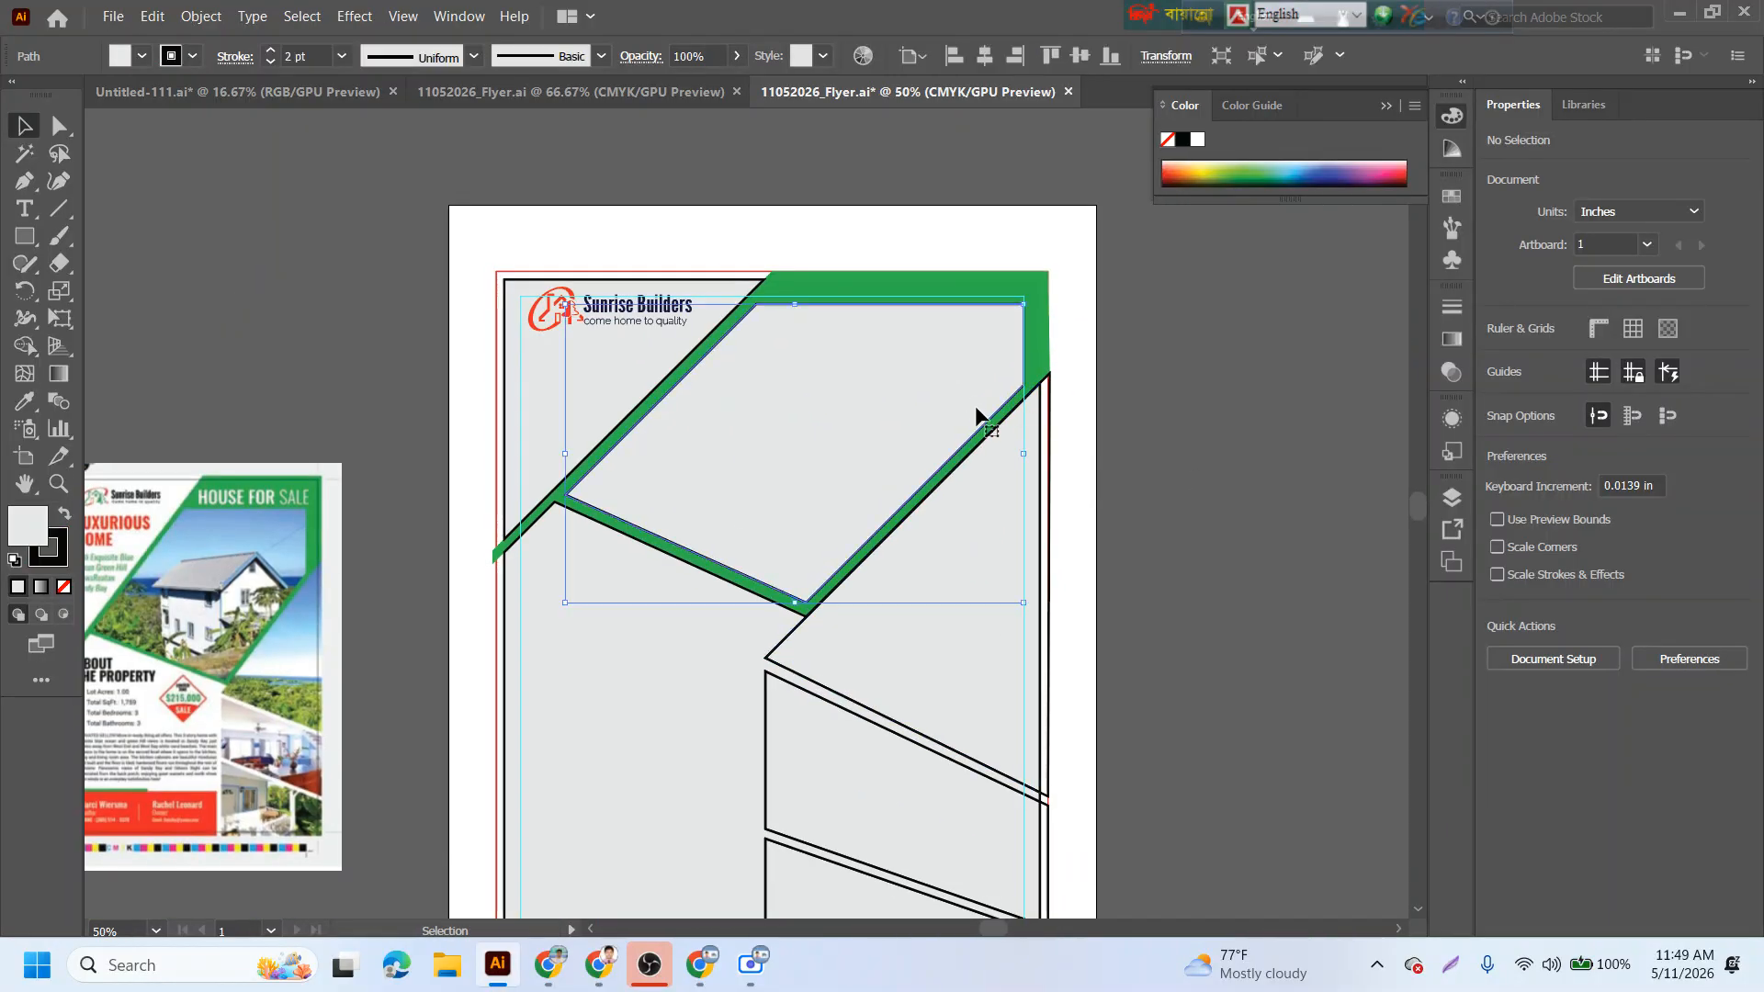
drag(944, 388, 1047, 323)
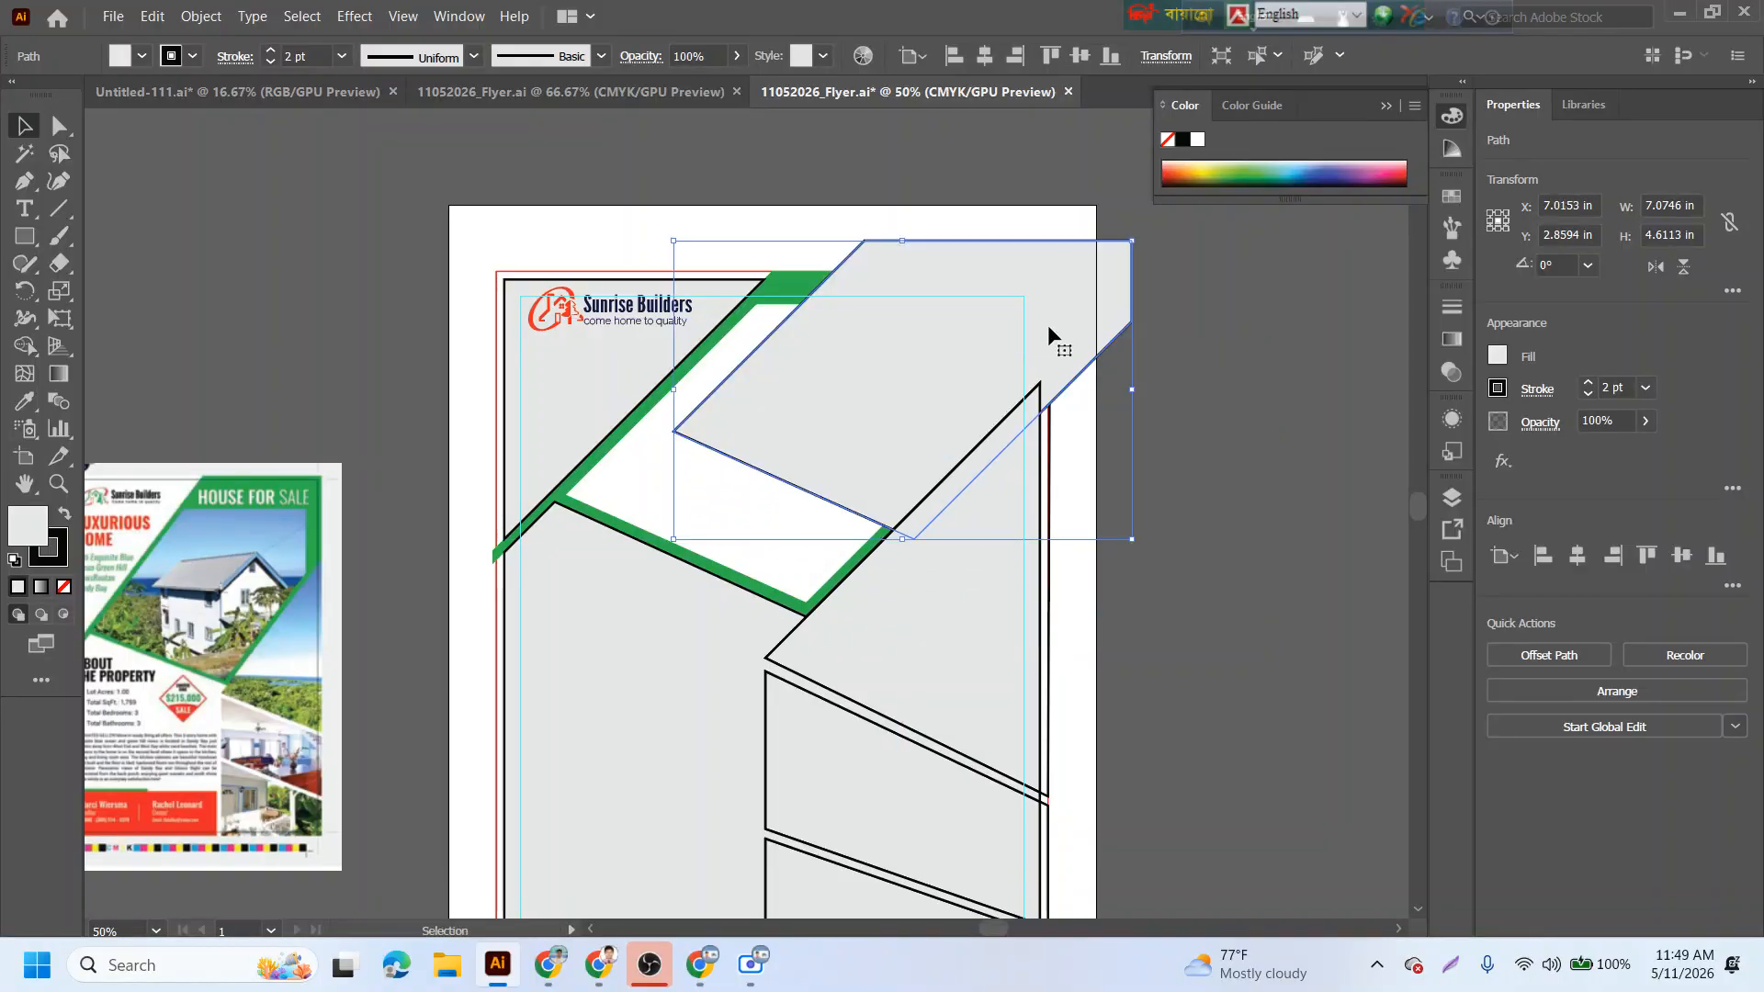
key(a)
key(ctrl+z)
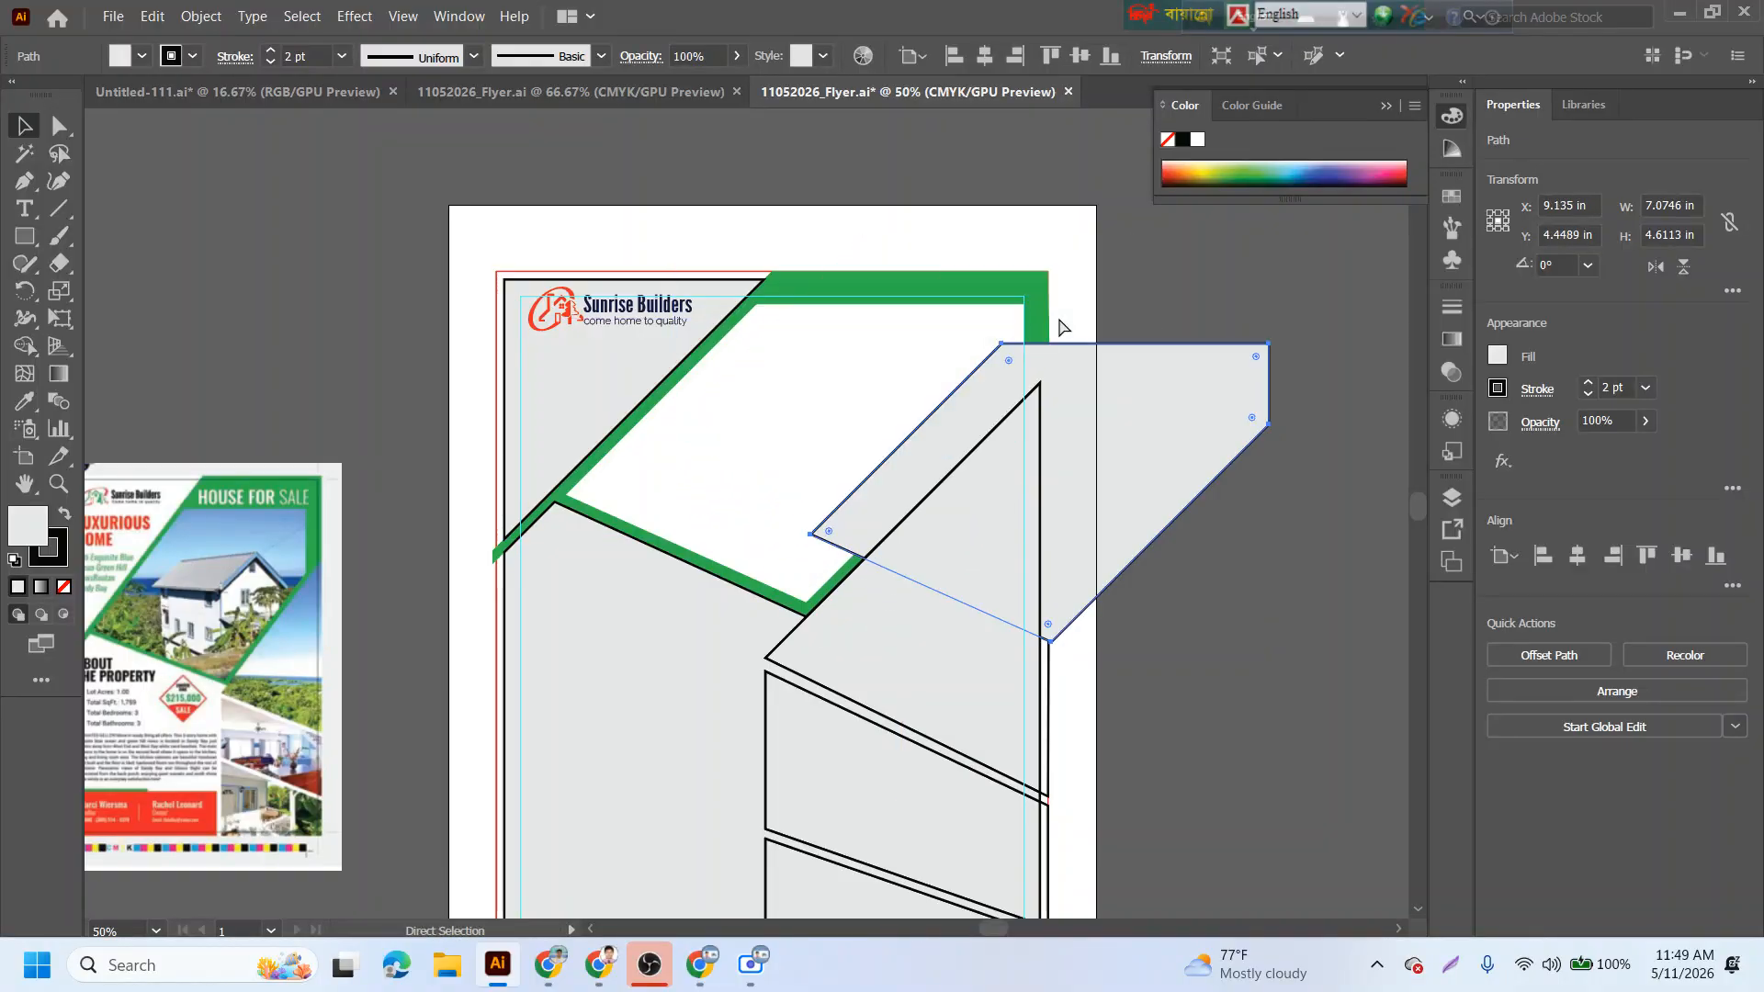
key(ctrl+z)
click(1293, 421)
click(927, 362)
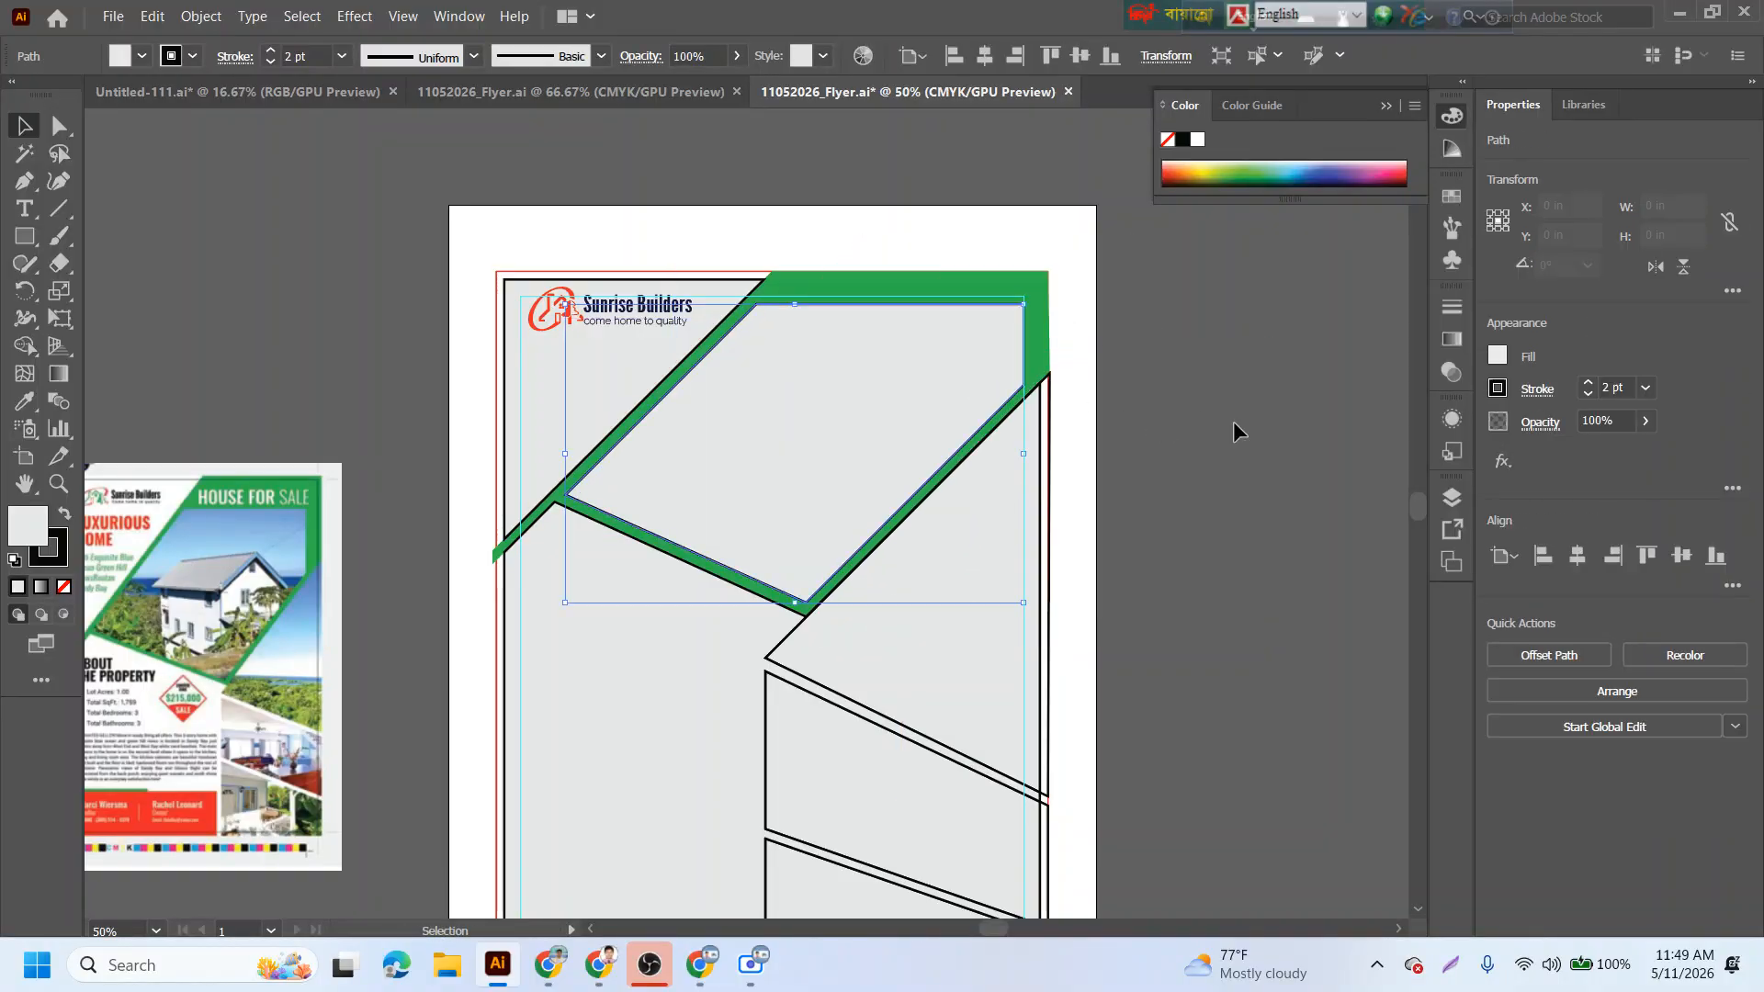
click(1231, 422)
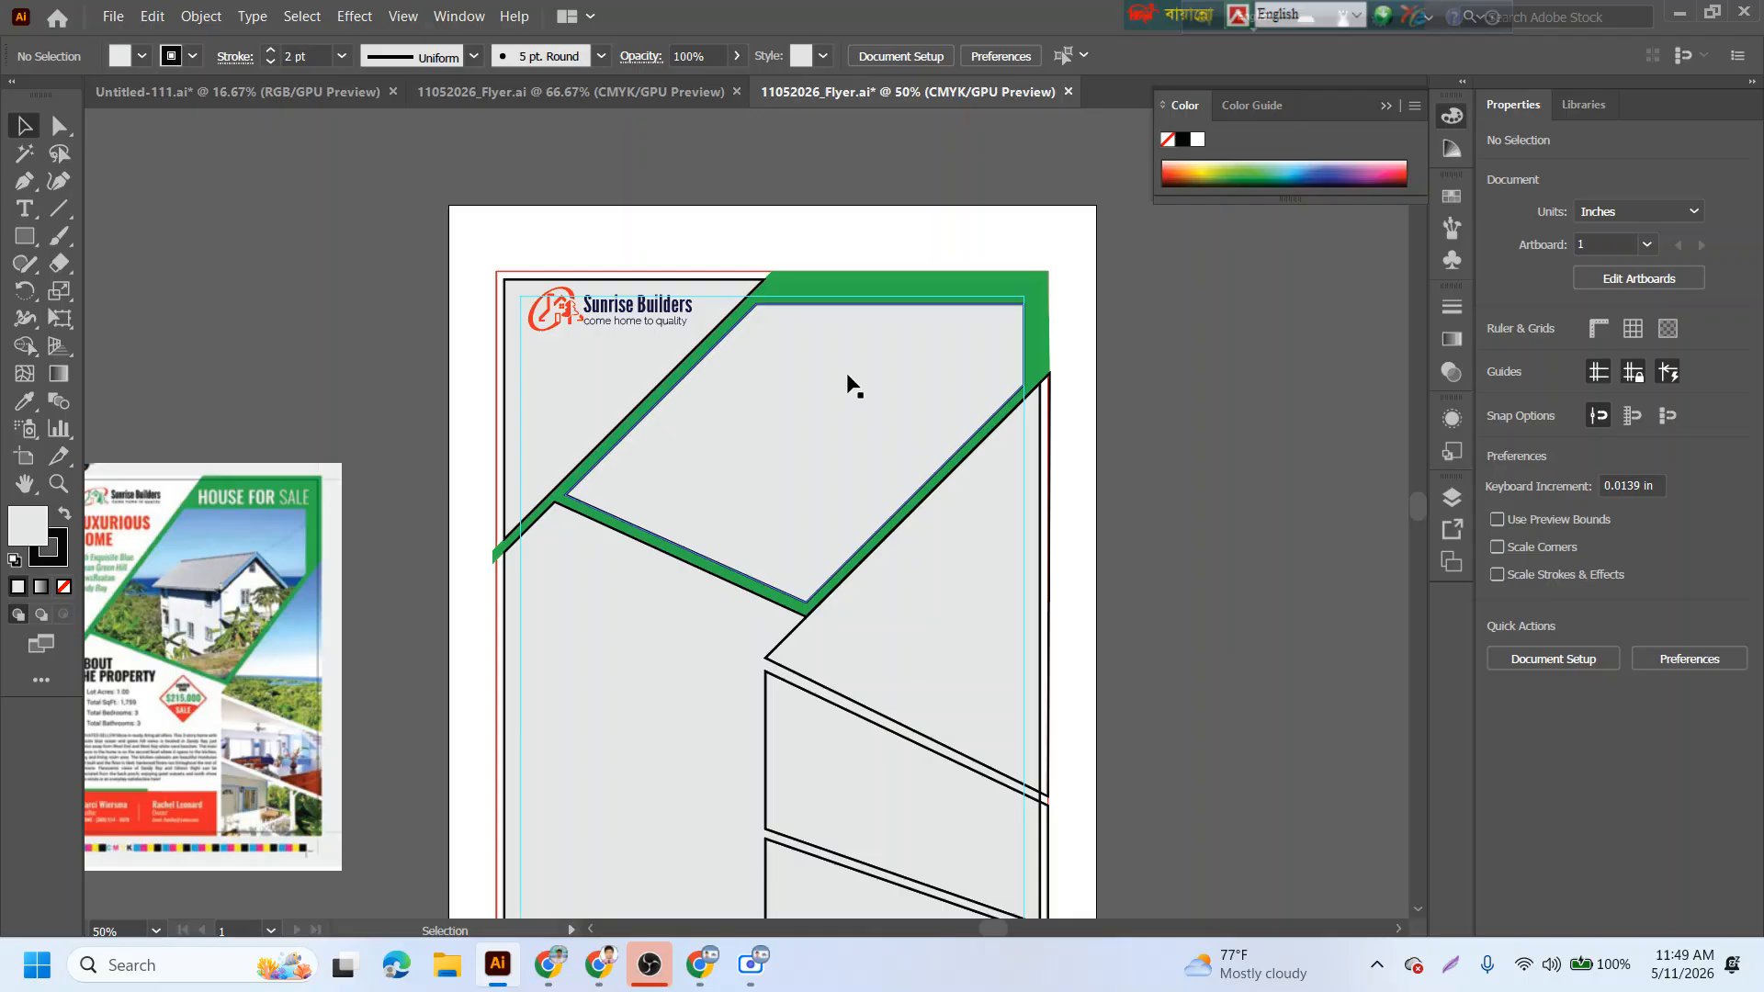
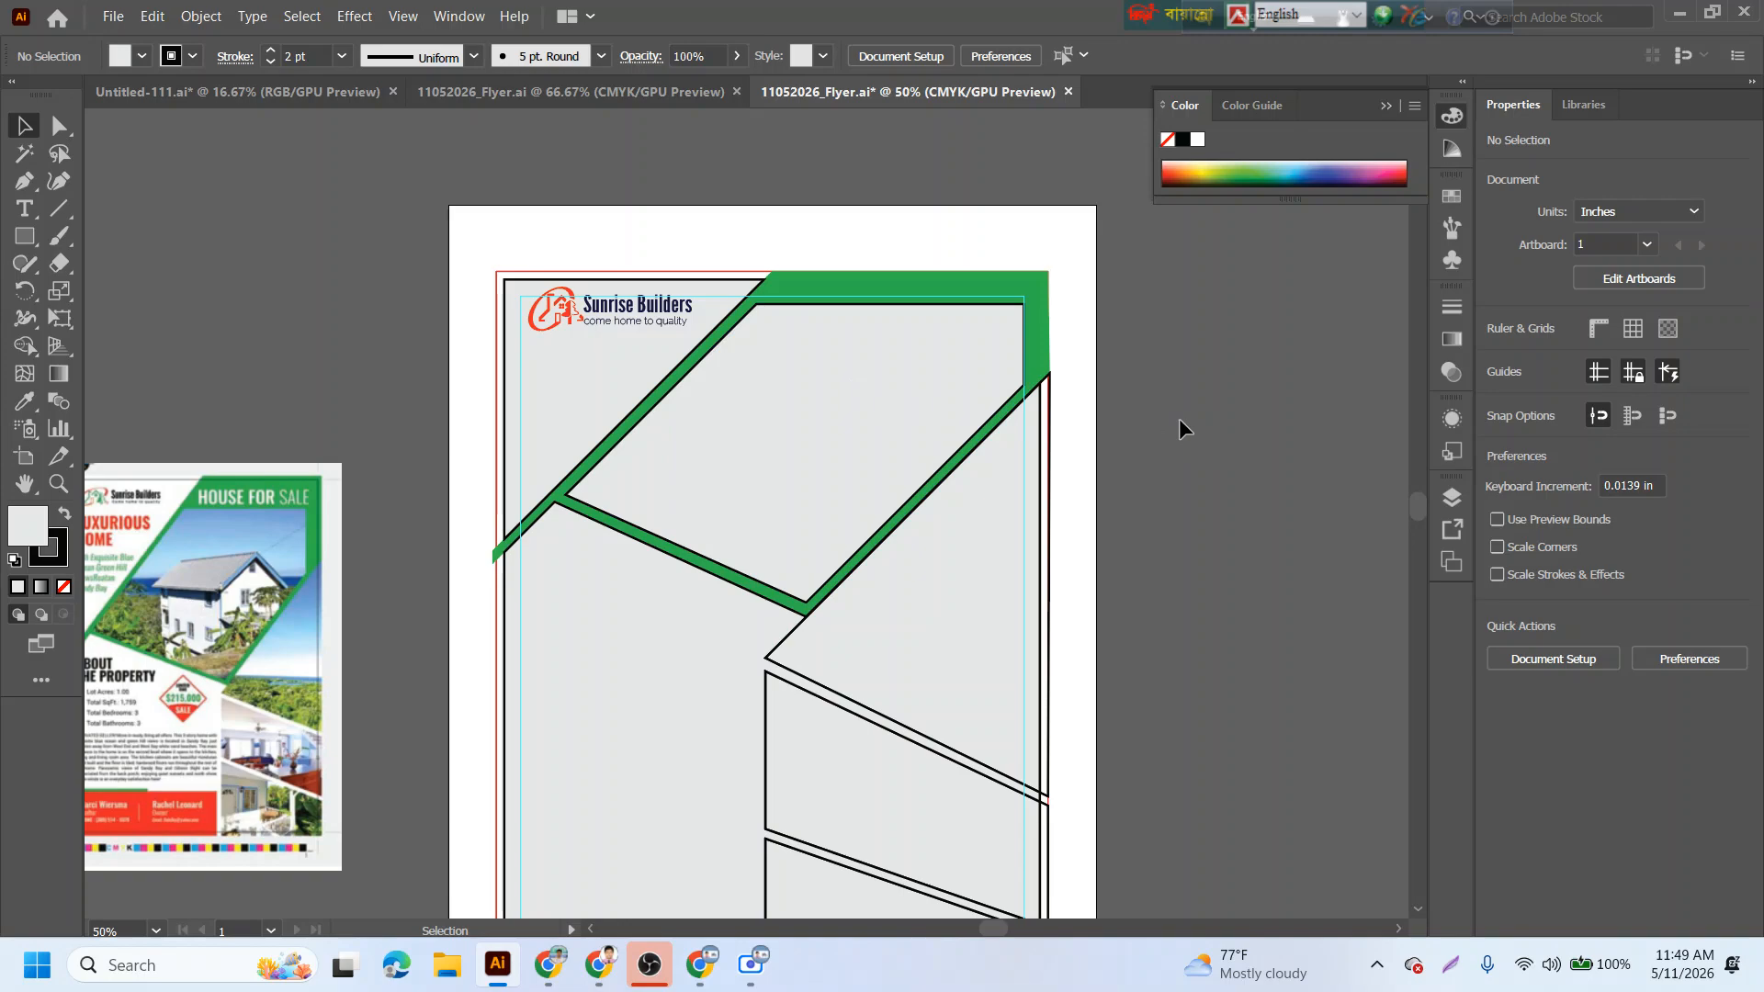
- Place P1.jpg from the Downloads folder beside the flyer artboard at about 4.89 × 3.26 in
key(ctrl)
key(ctrl+shift+p)
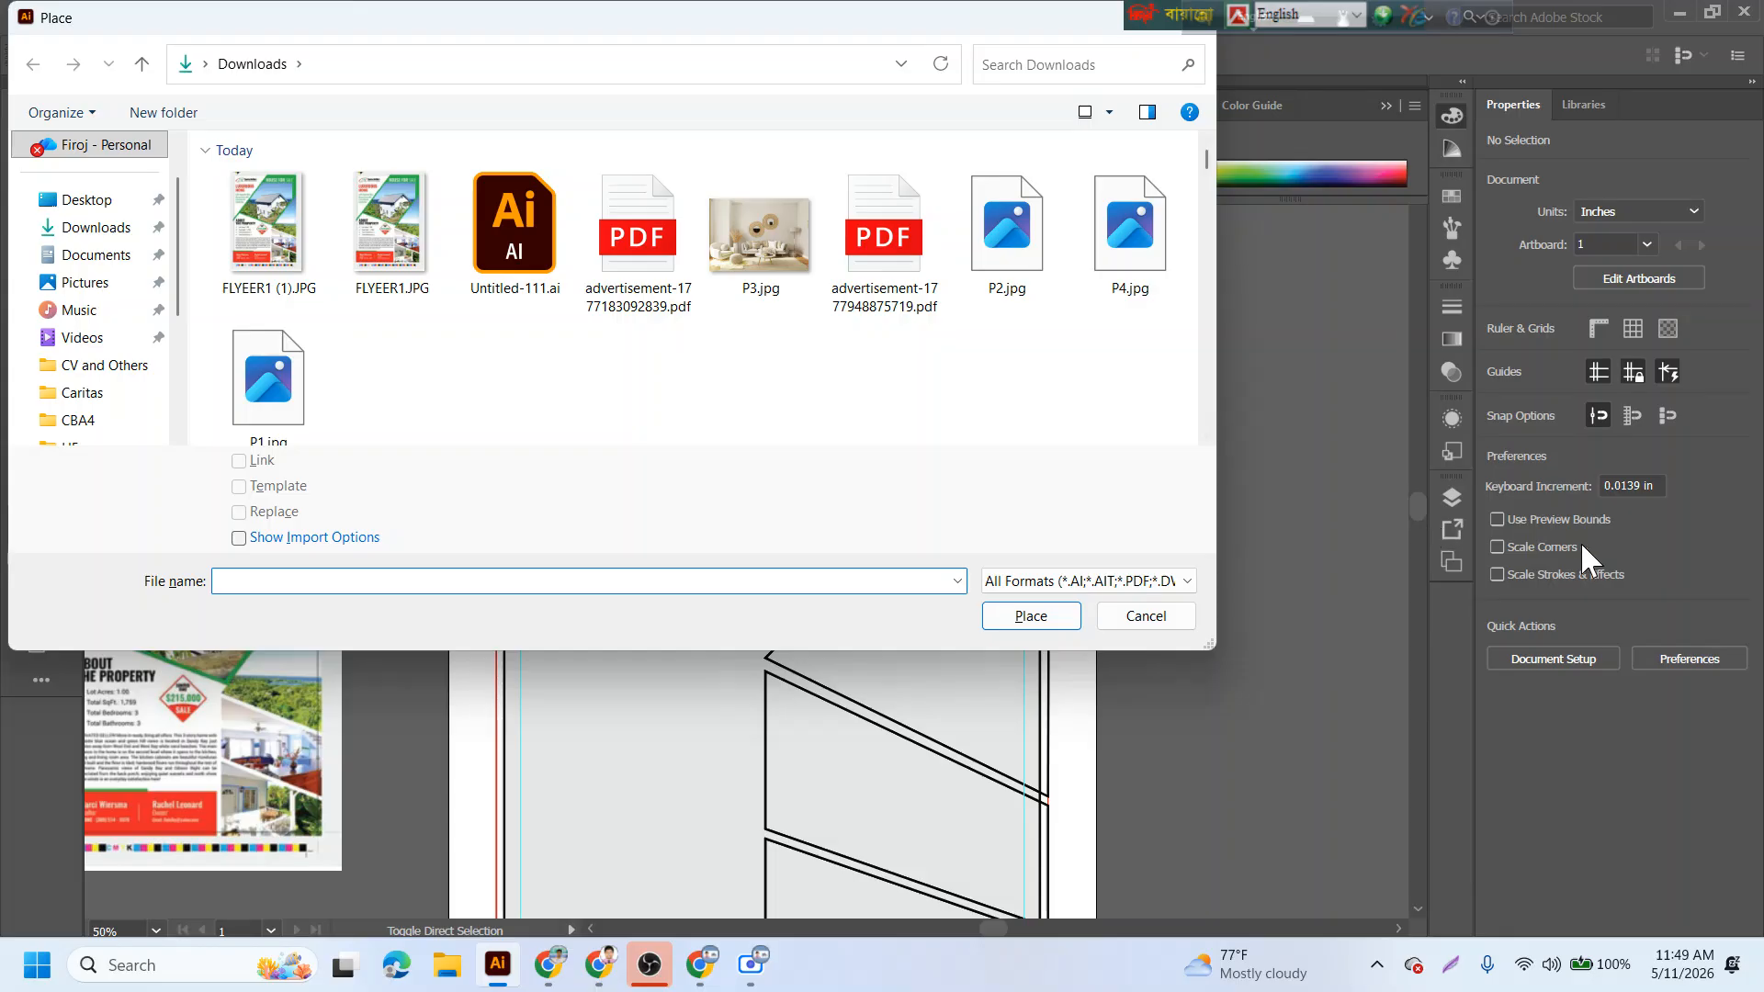
click(103, 229)
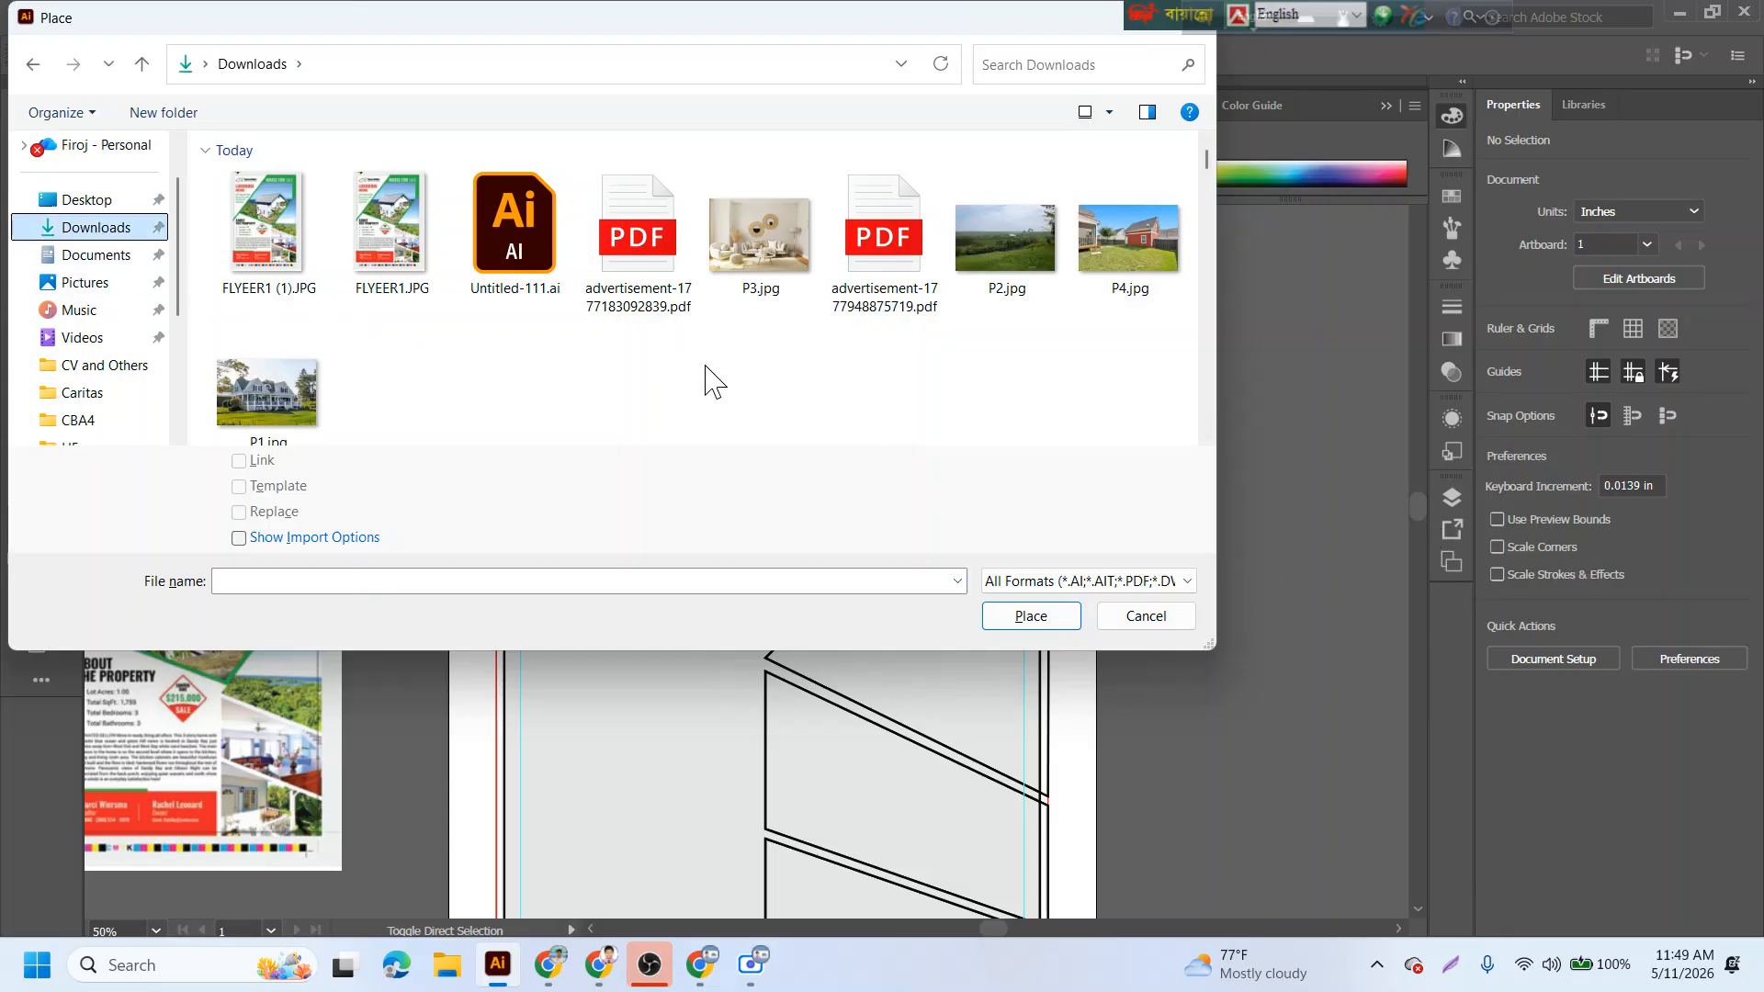
scroll(504, 377, down, 1)
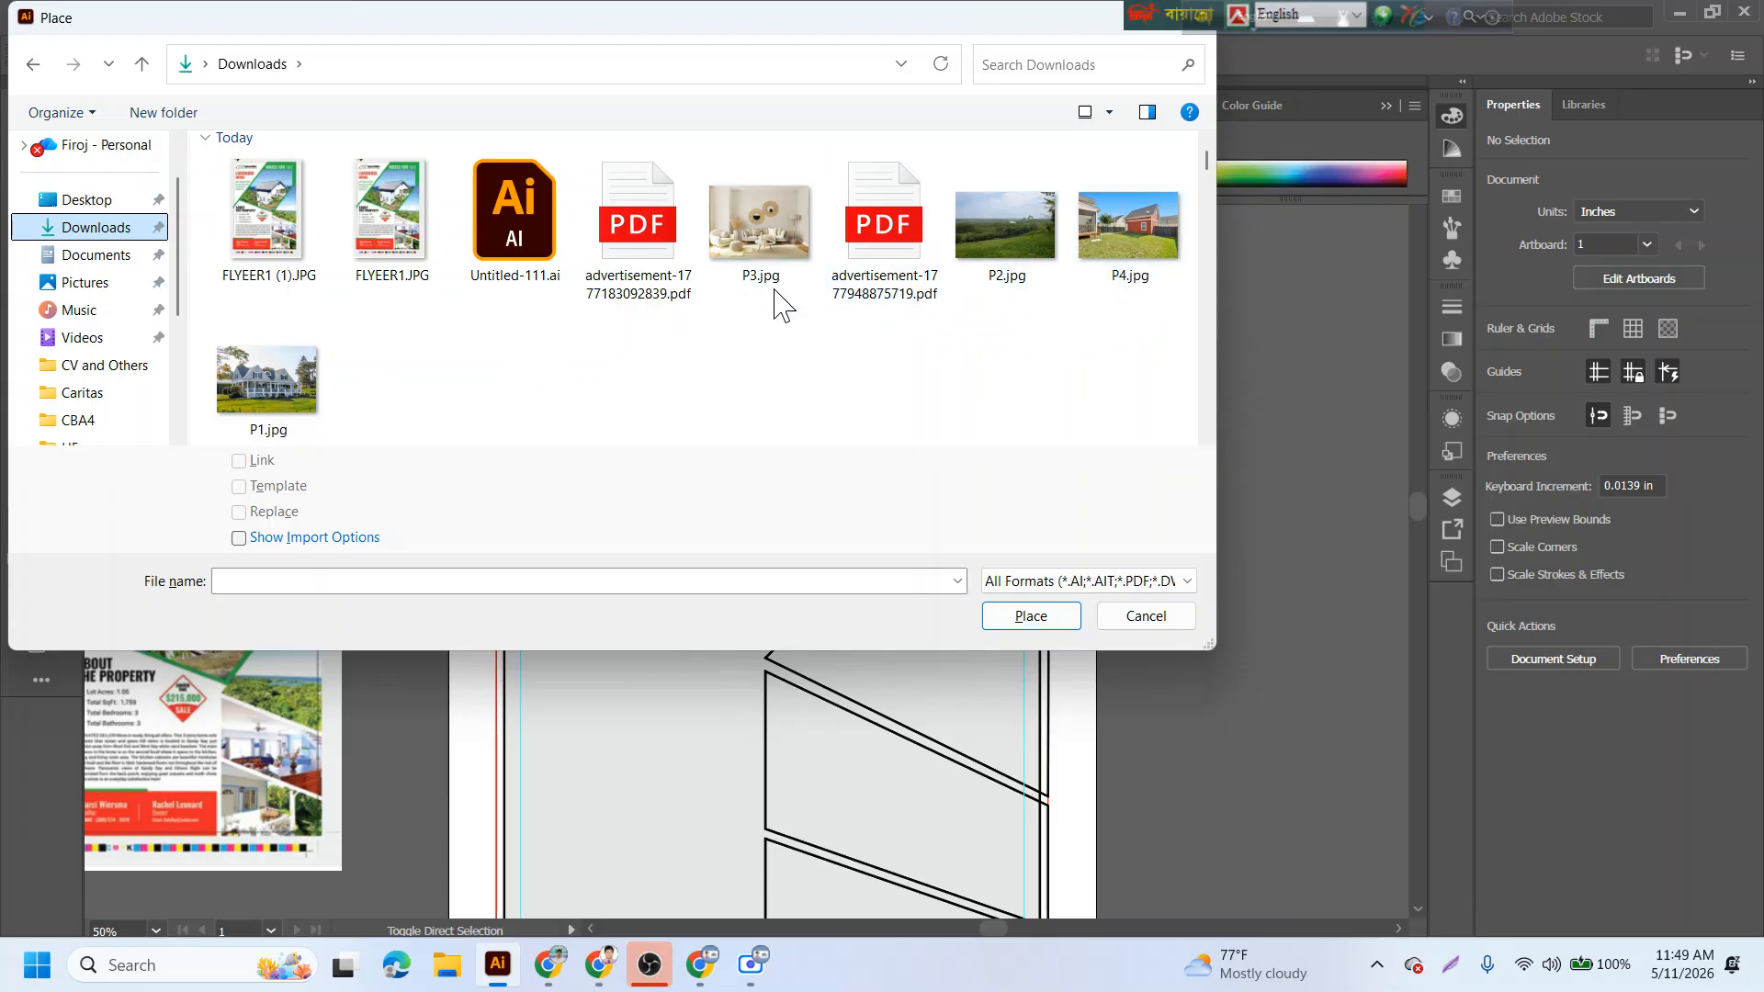
click(315, 401)
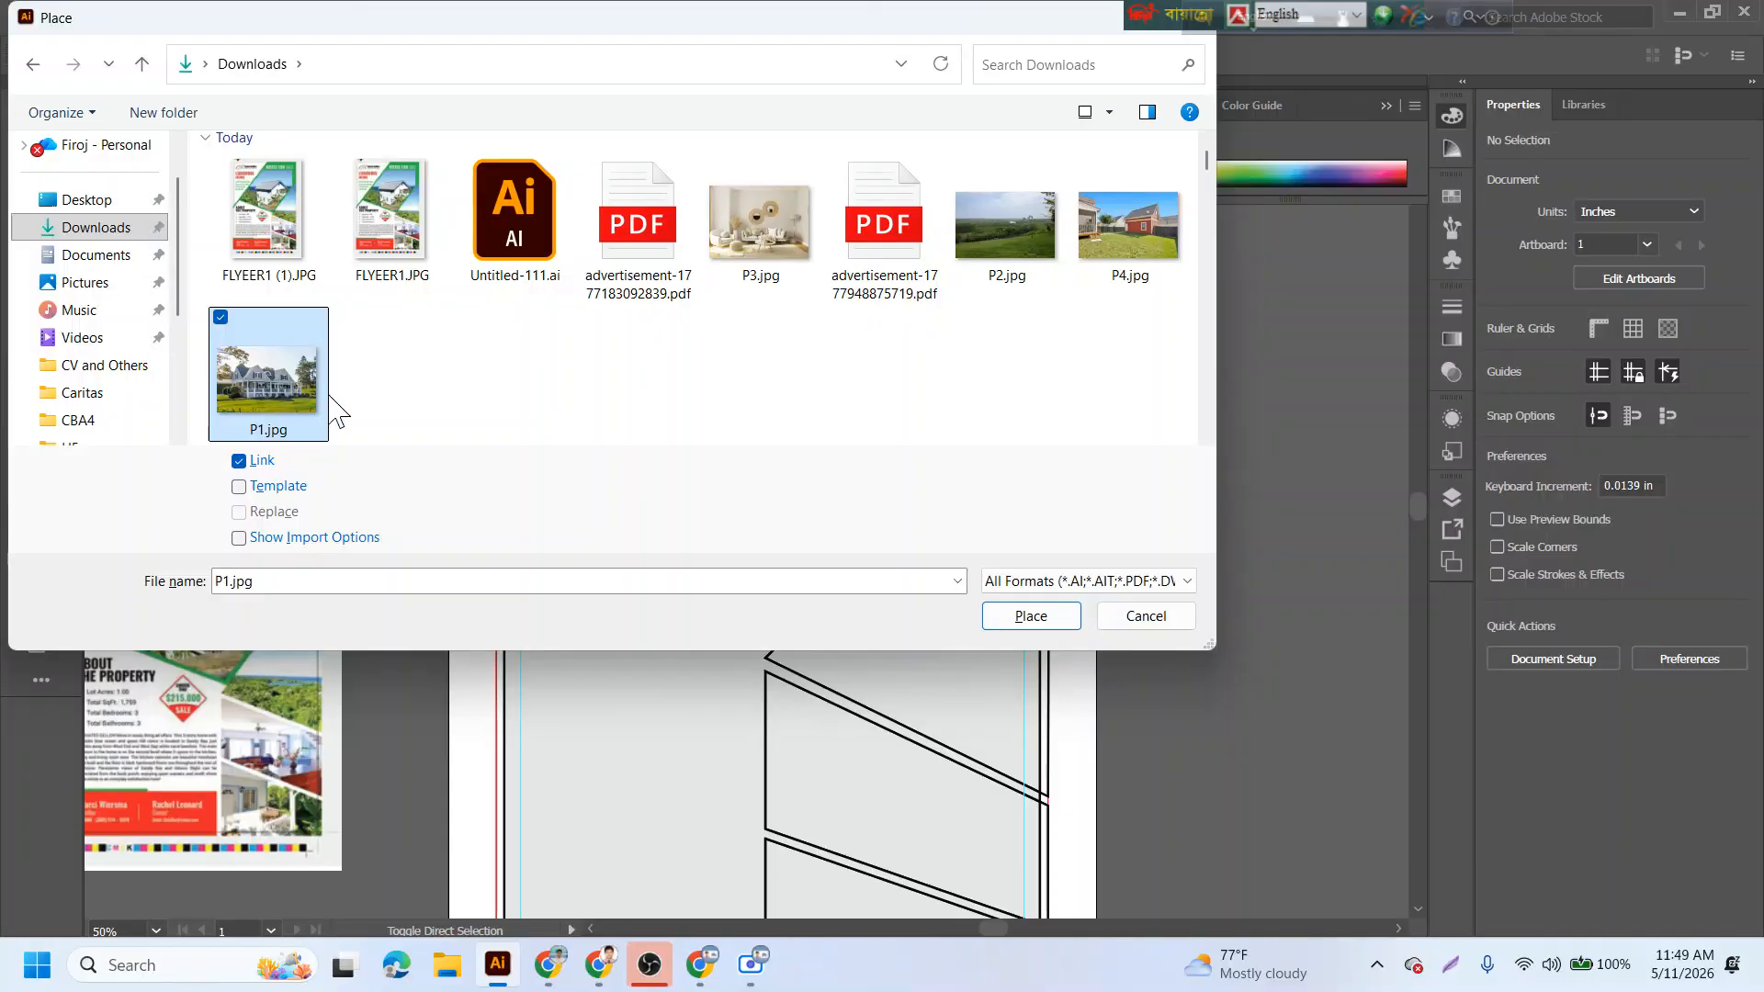
click(1030, 621)
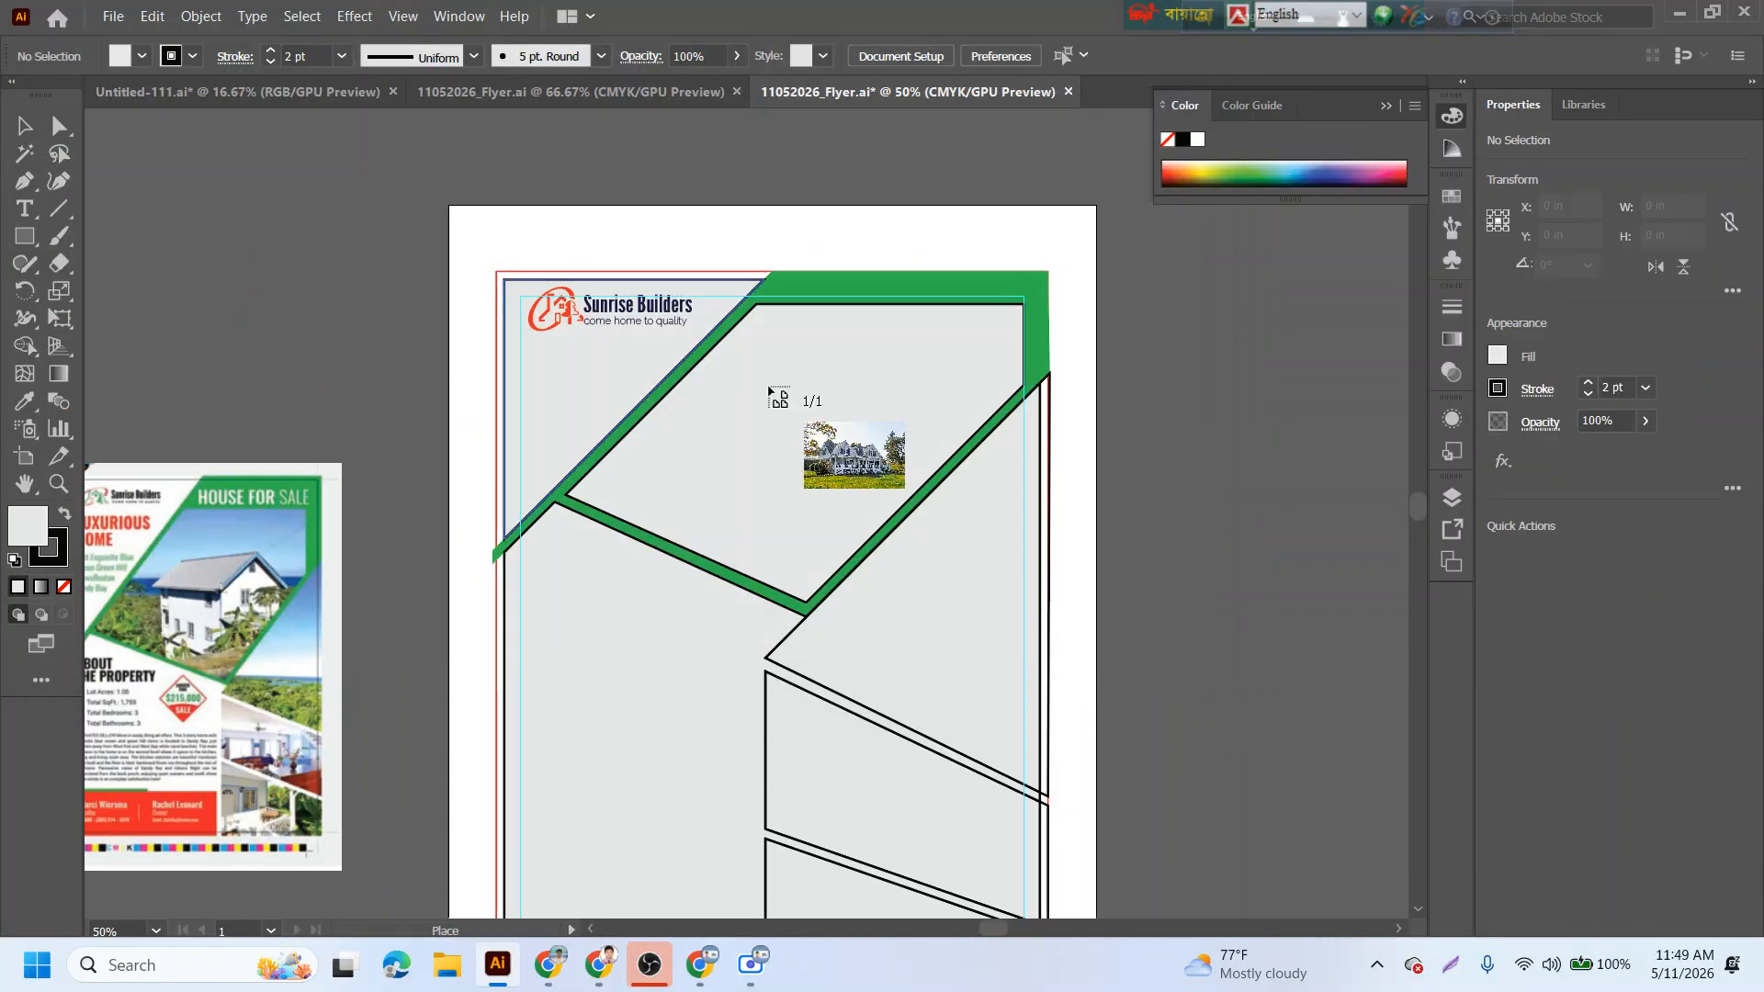
drag(143, 171, 460, 384)
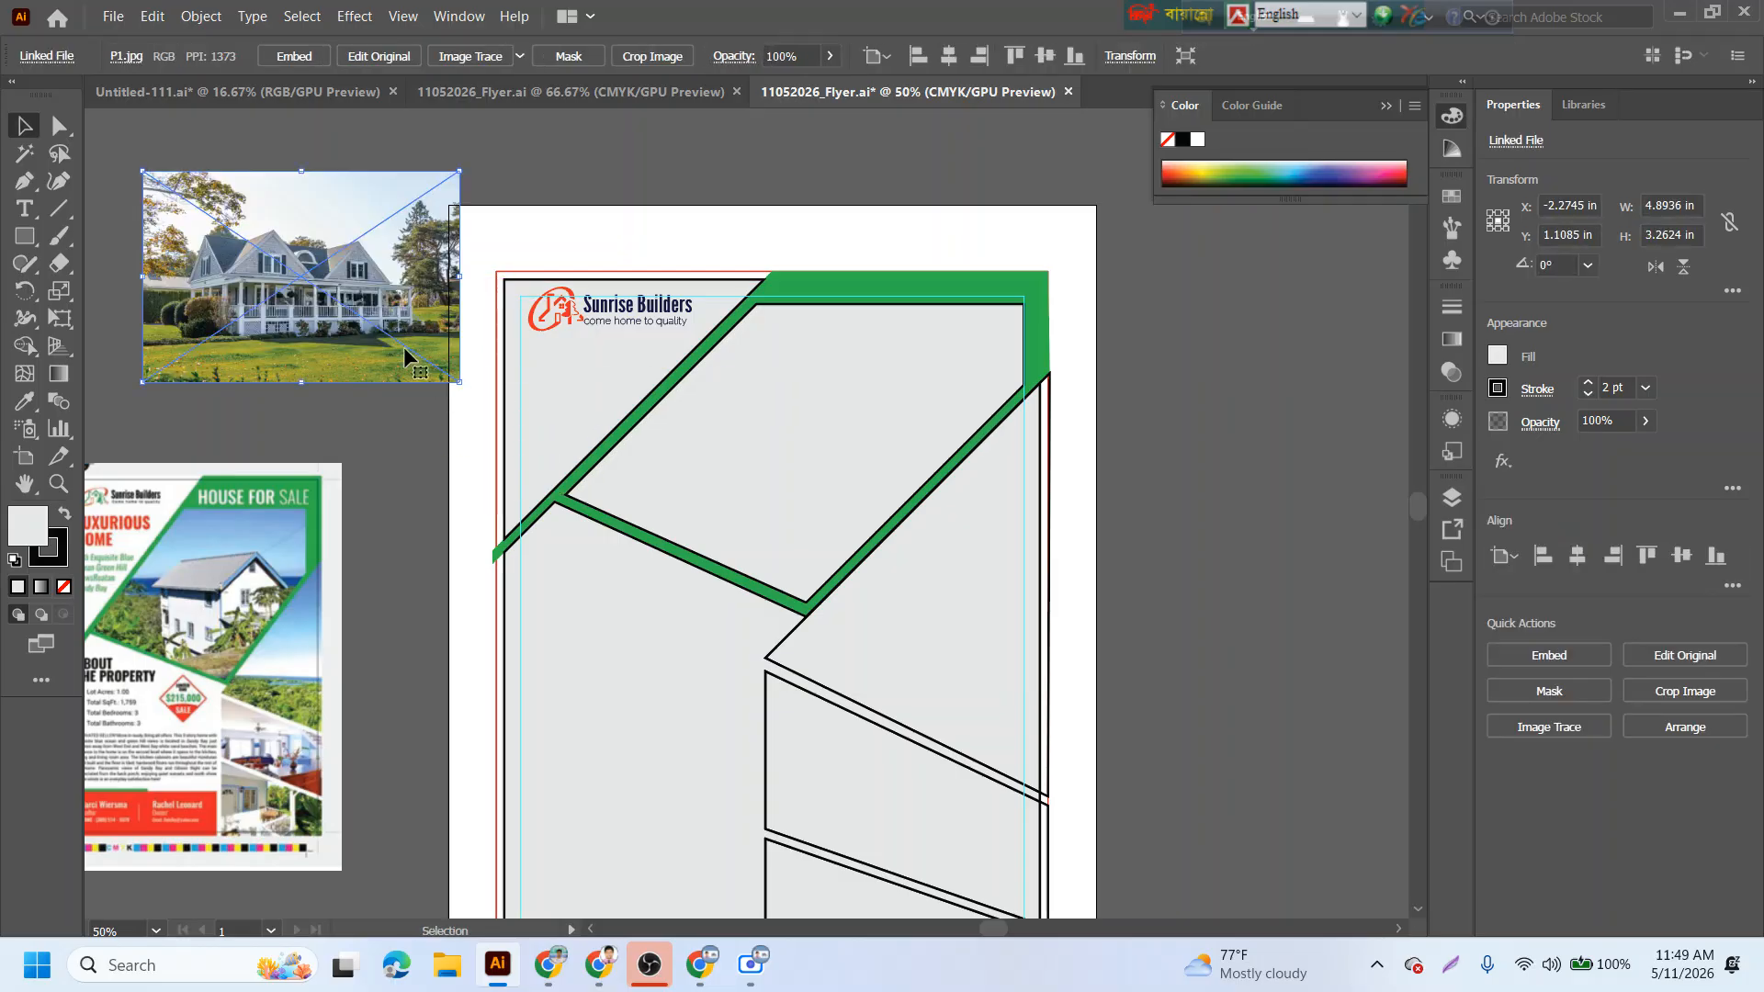
- Embed the placed house photo and move it over the large angled photo shape inside the green frame
drag(365, 294, 425, 382)
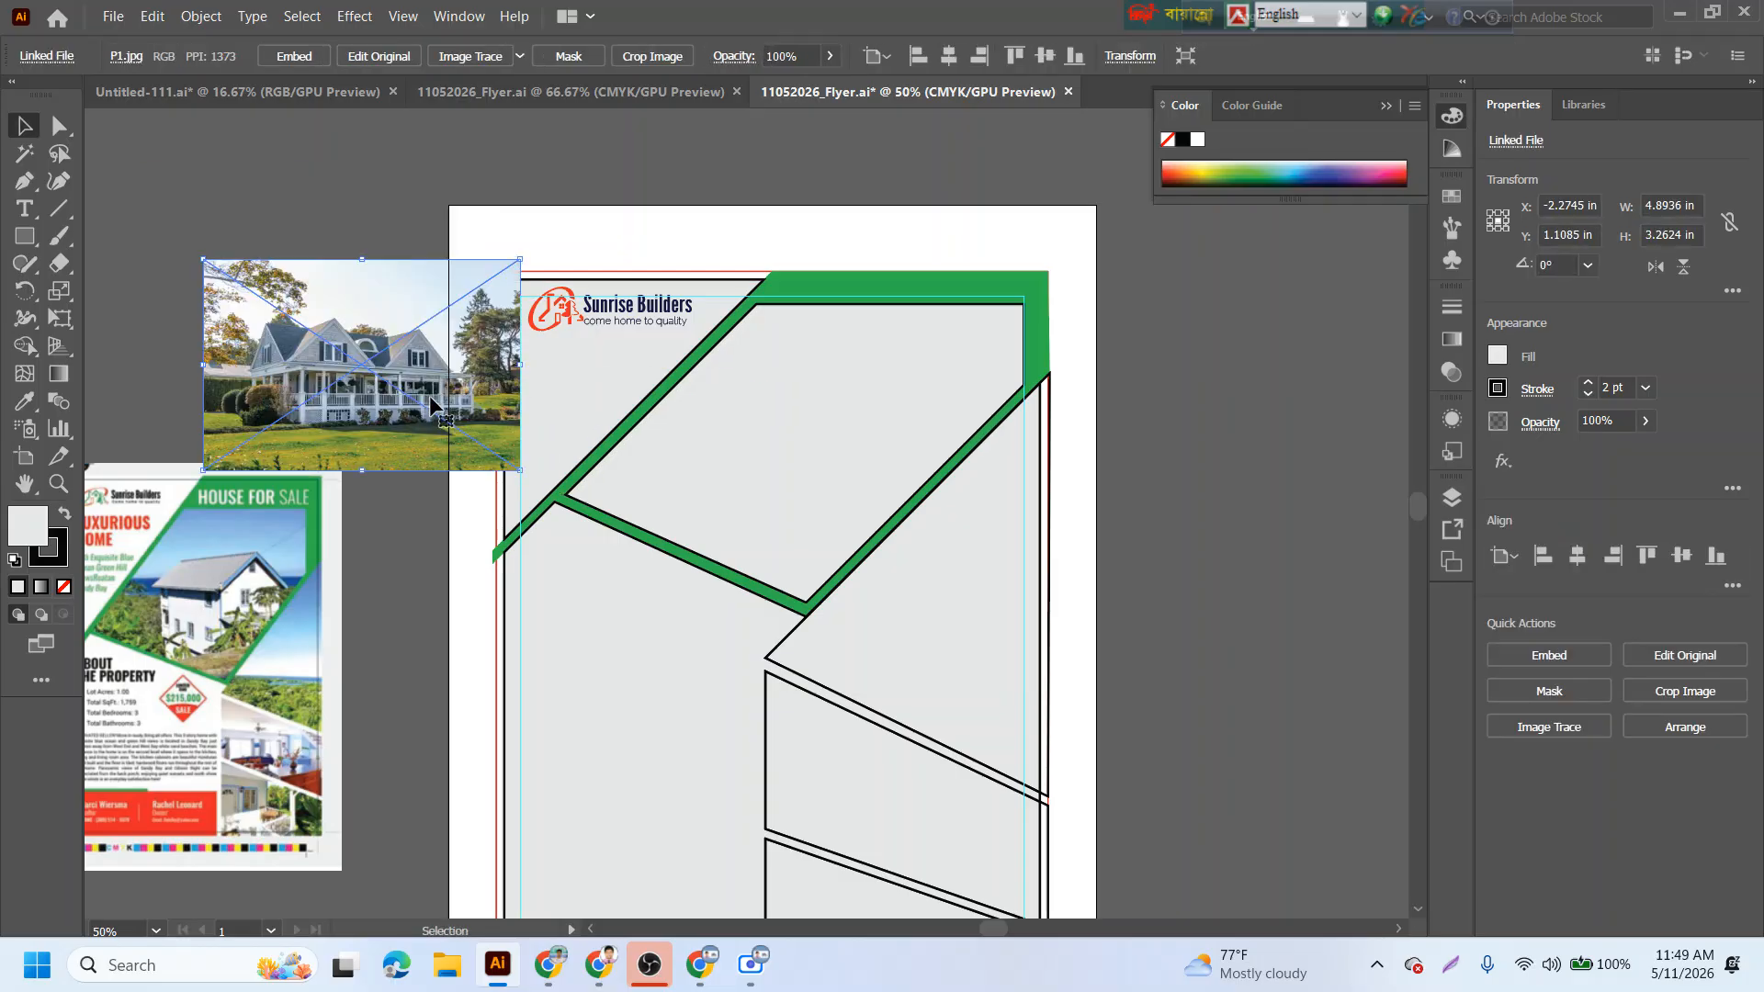
click(292, 57)
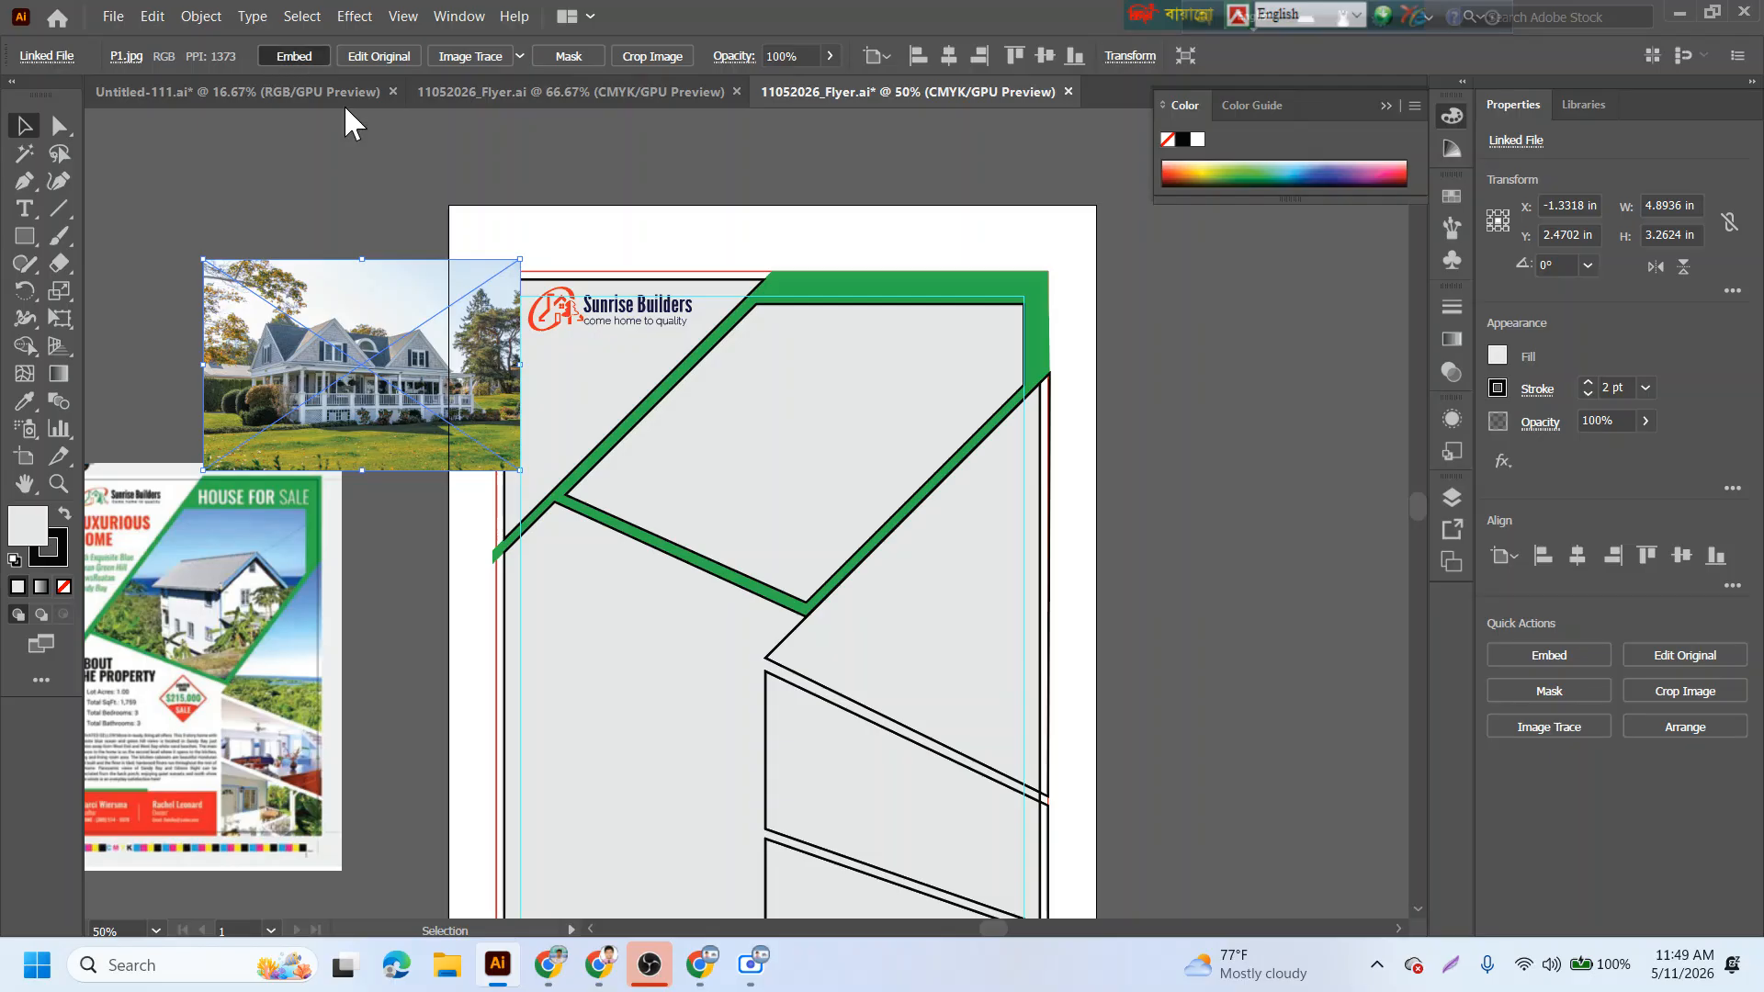
click(300, 58)
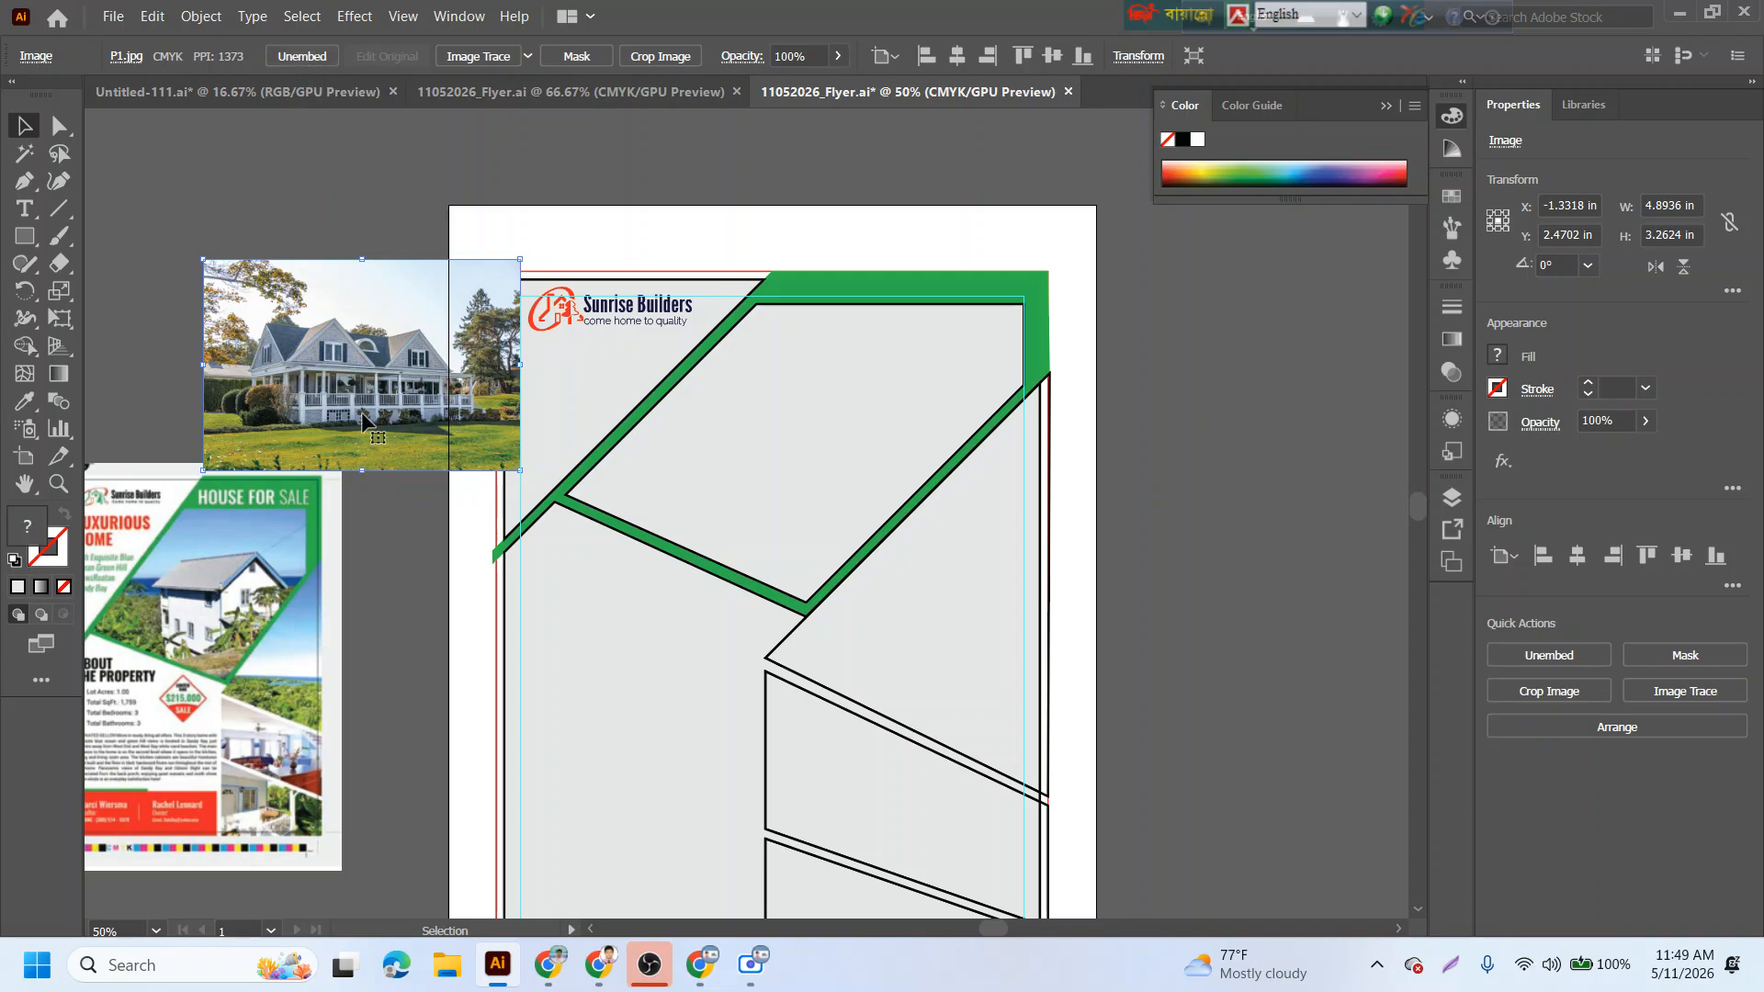
drag(361, 412, 842, 467)
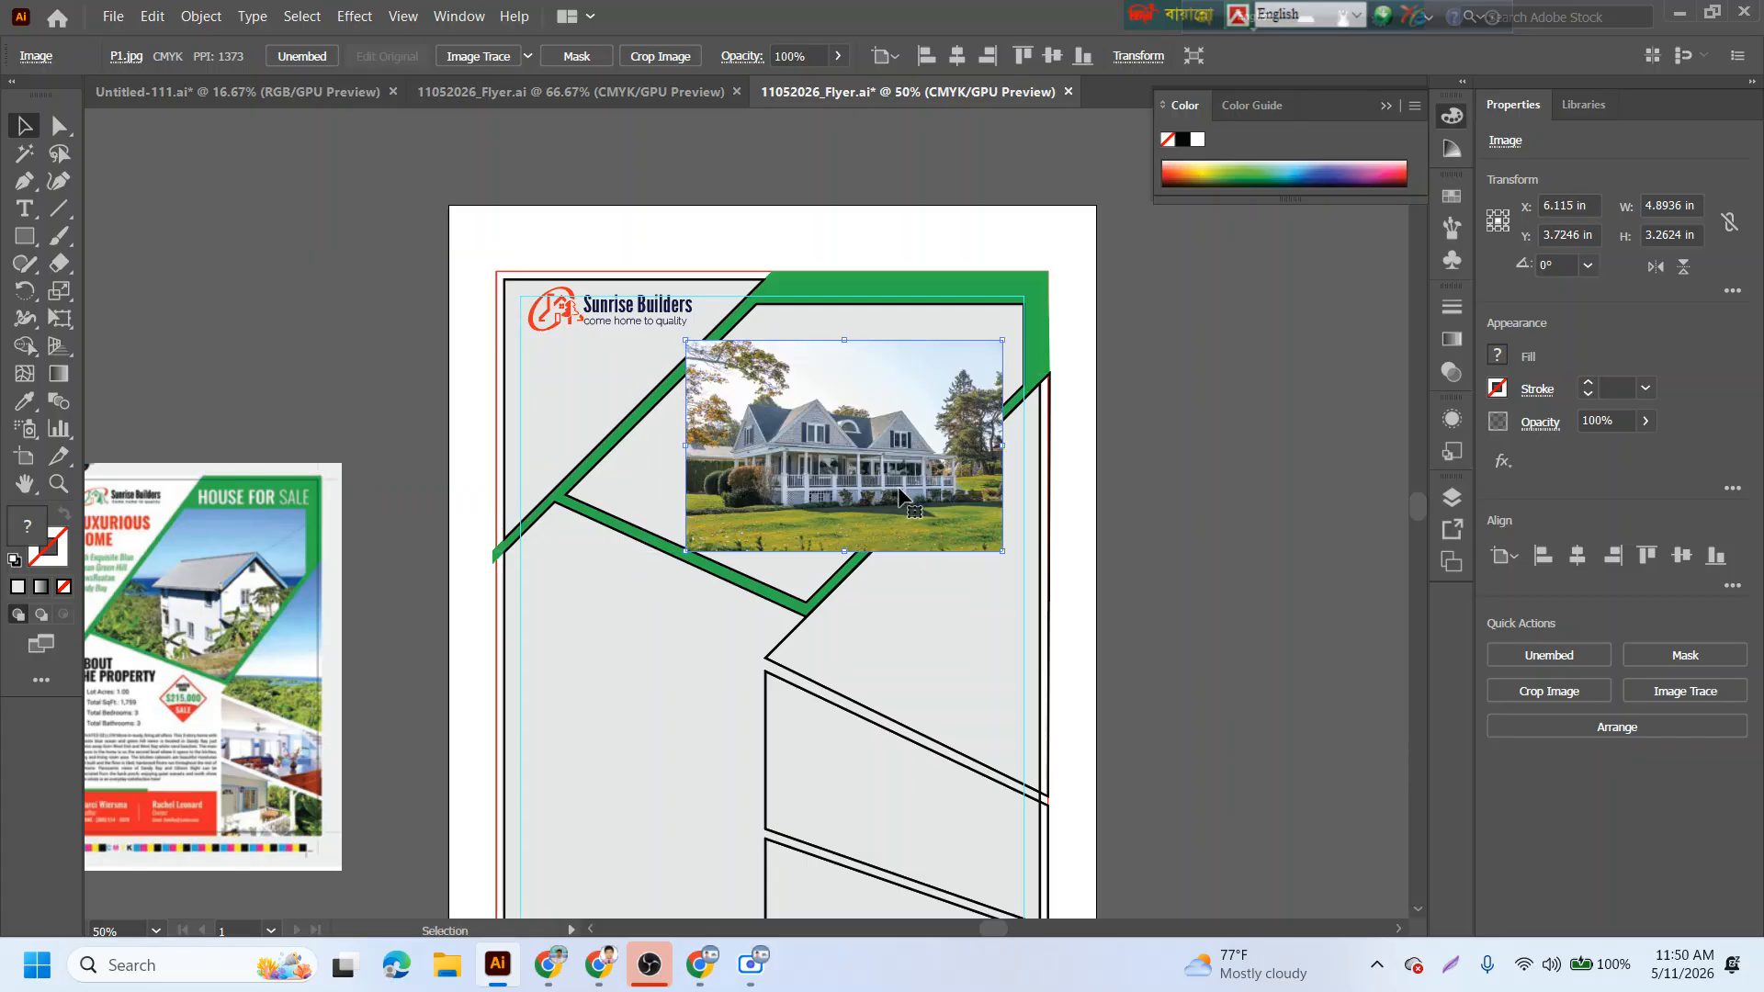
- Bring the large angled photo shape to the front, above the house photo, and deselect it
click(900, 316)
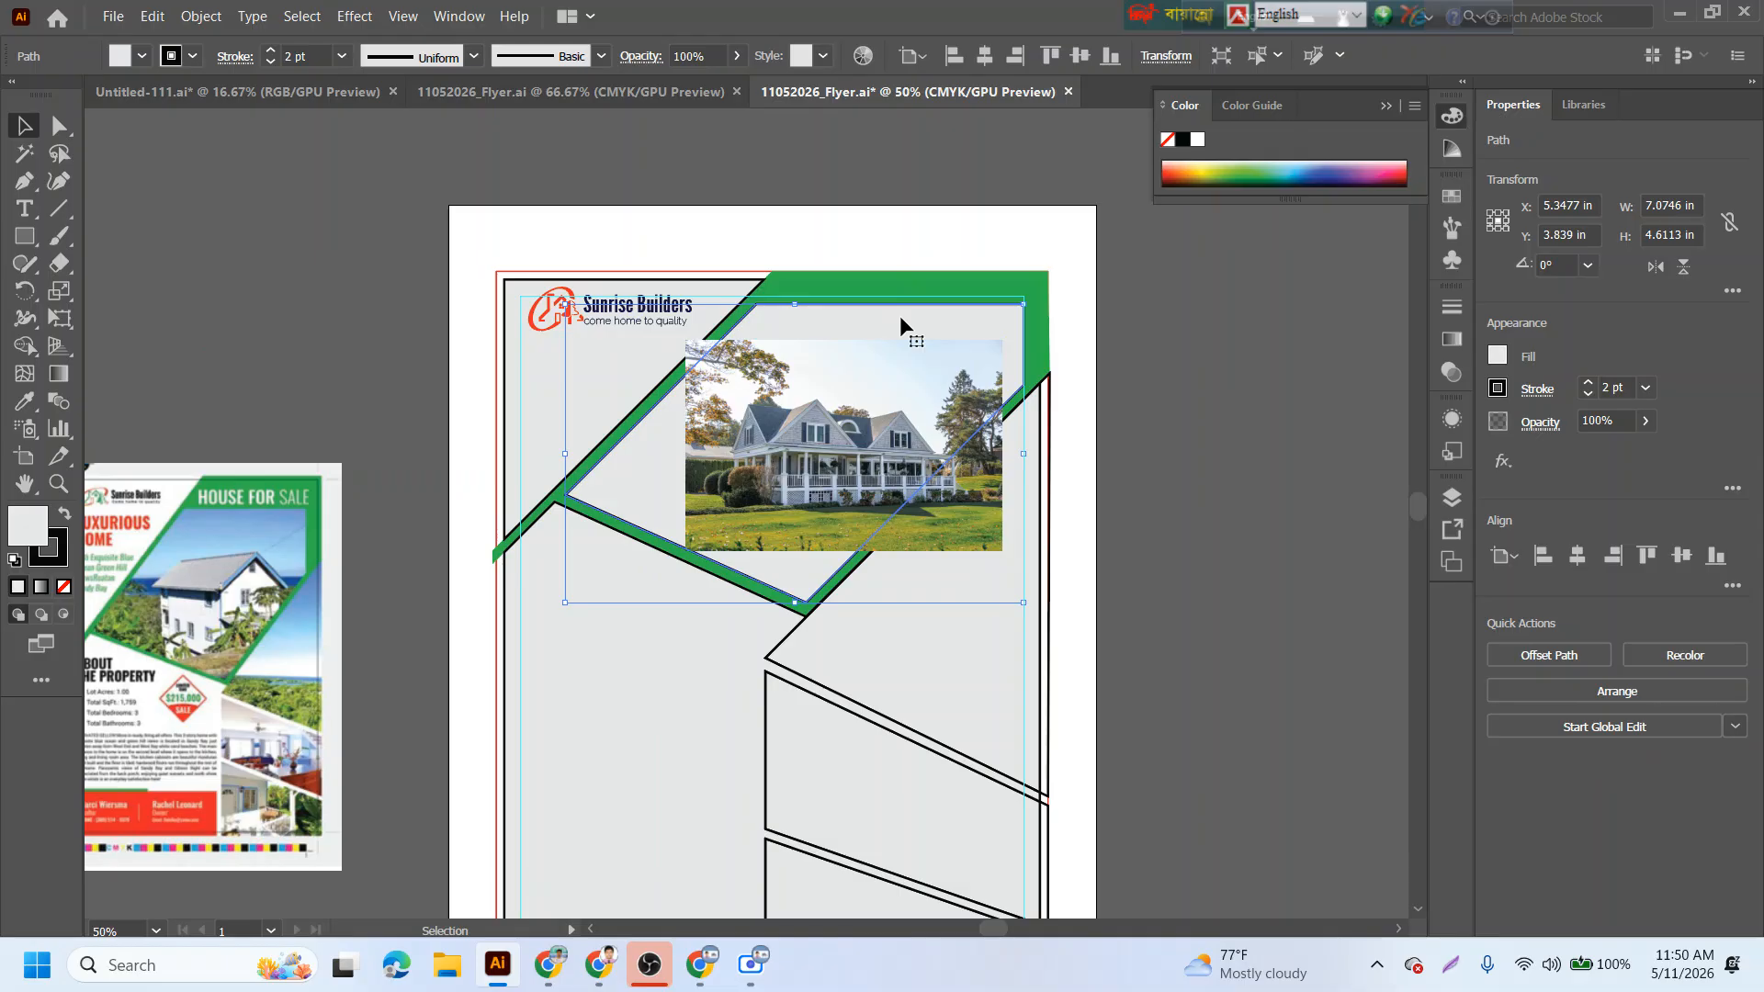
right_click(901, 317)
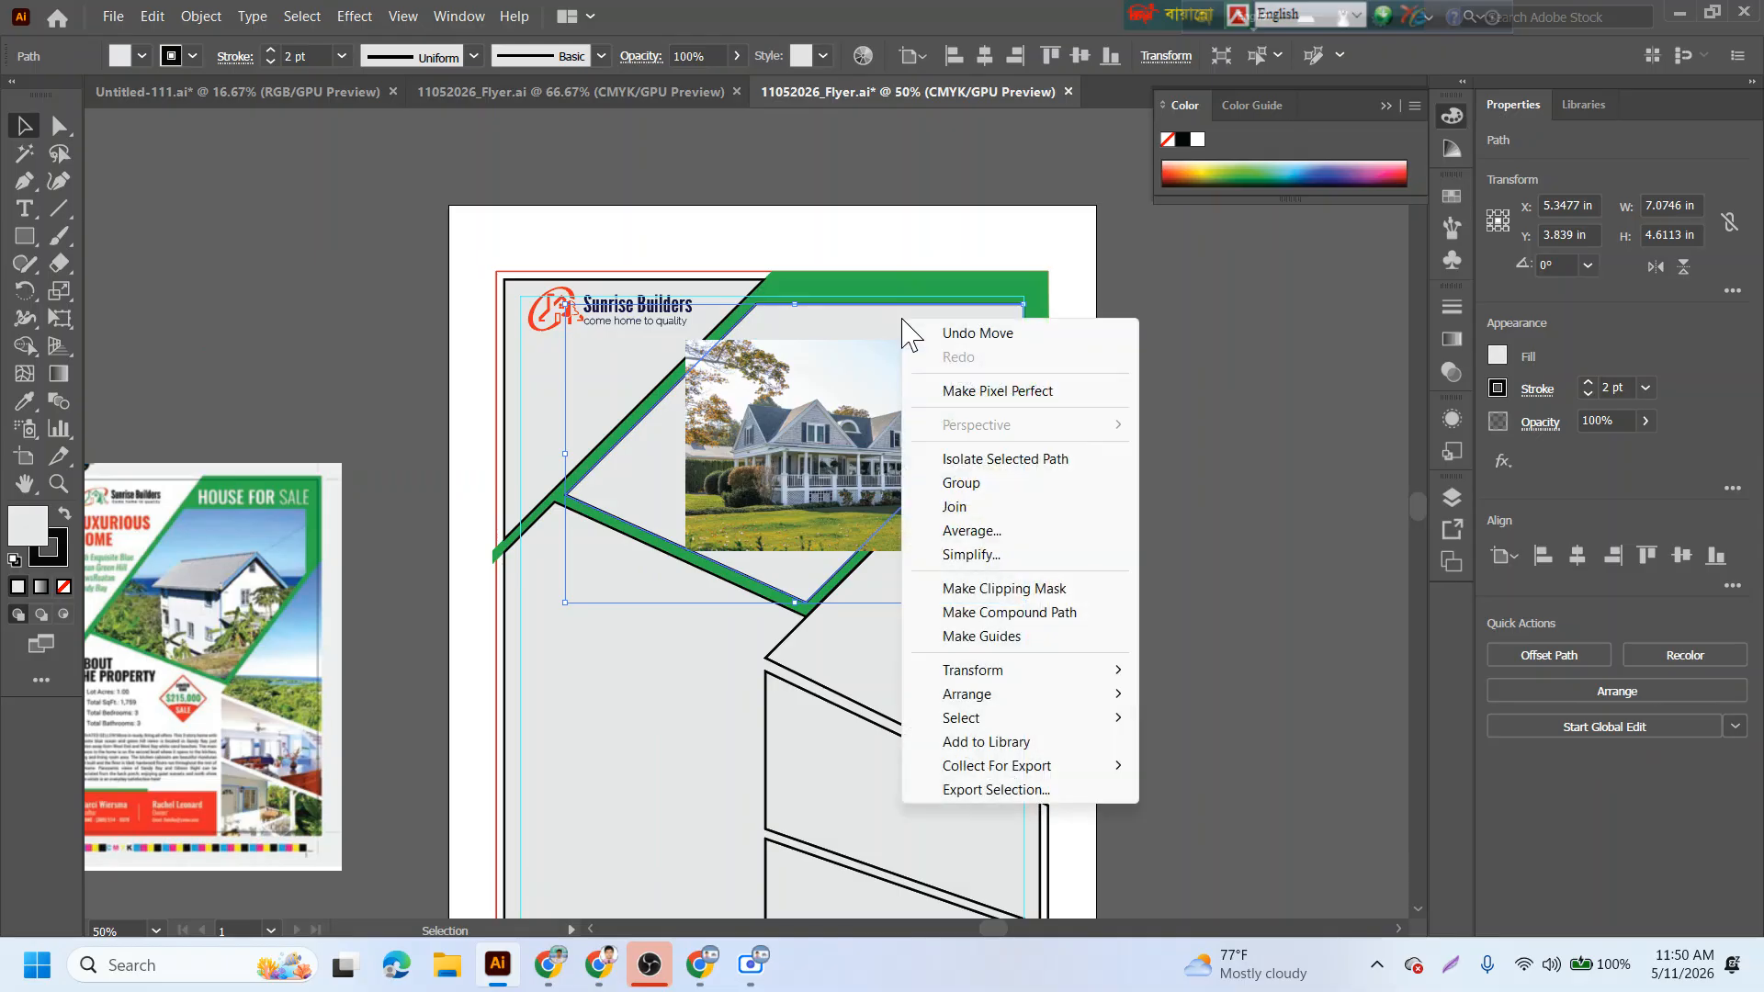
mouse_move(1008, 700)
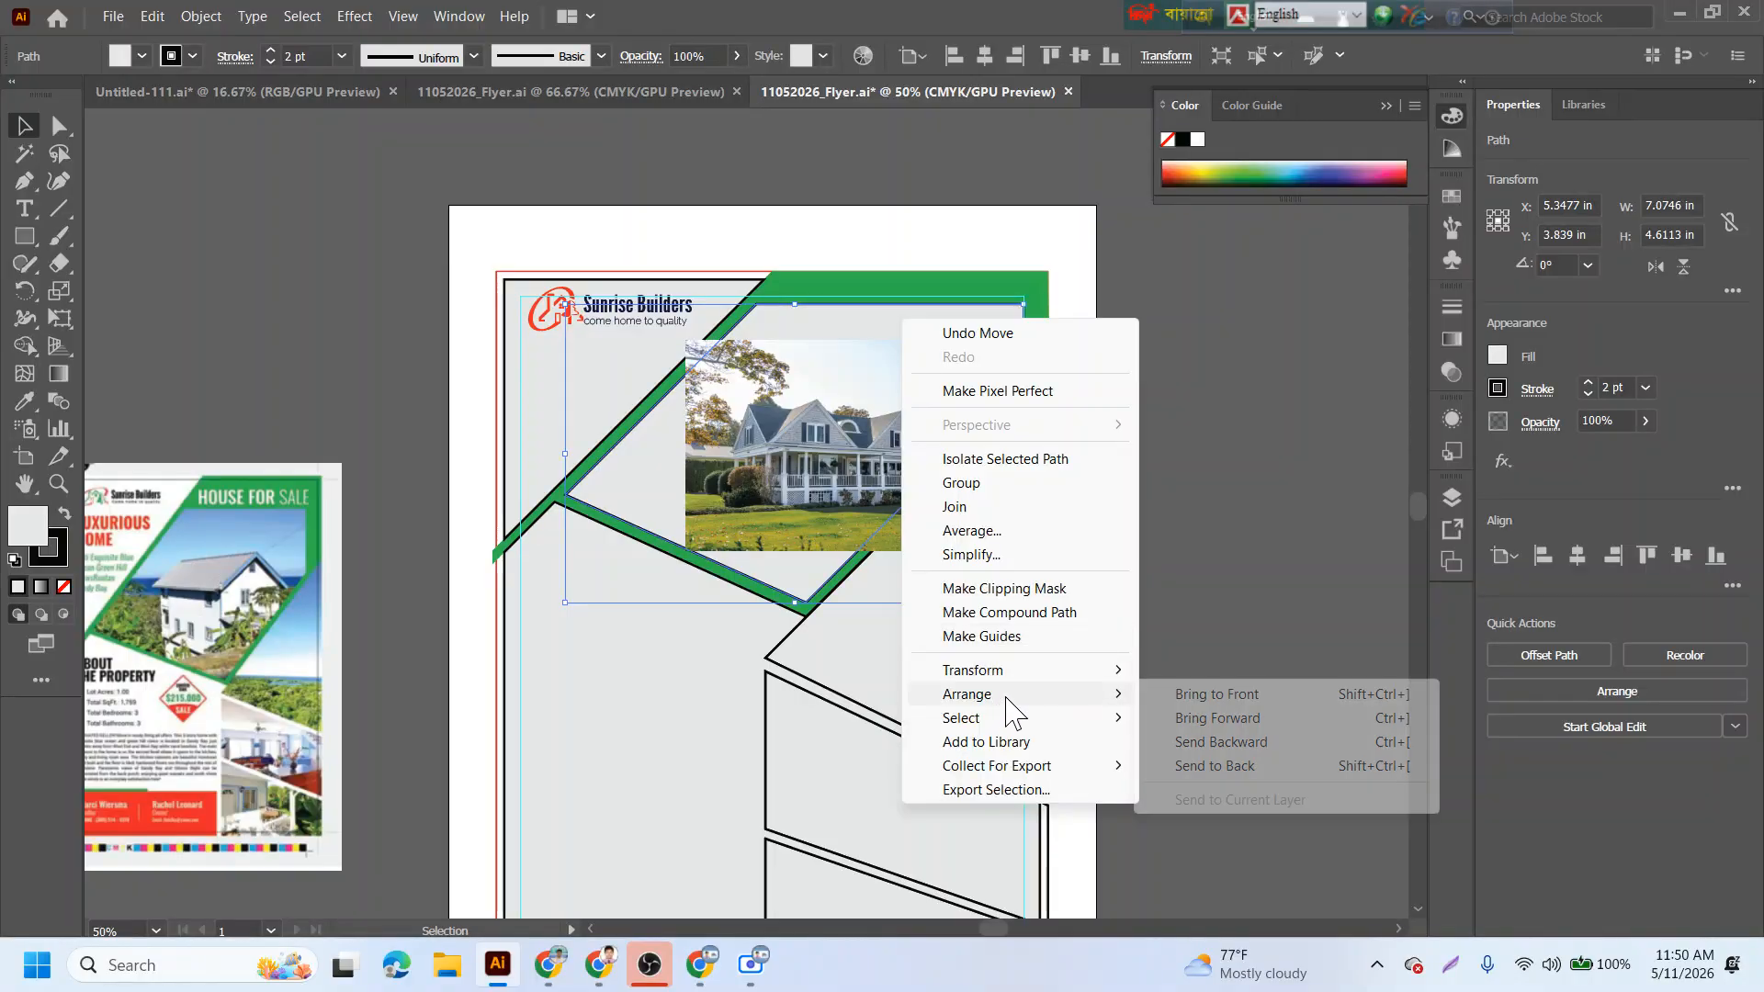
click(1215, 693)
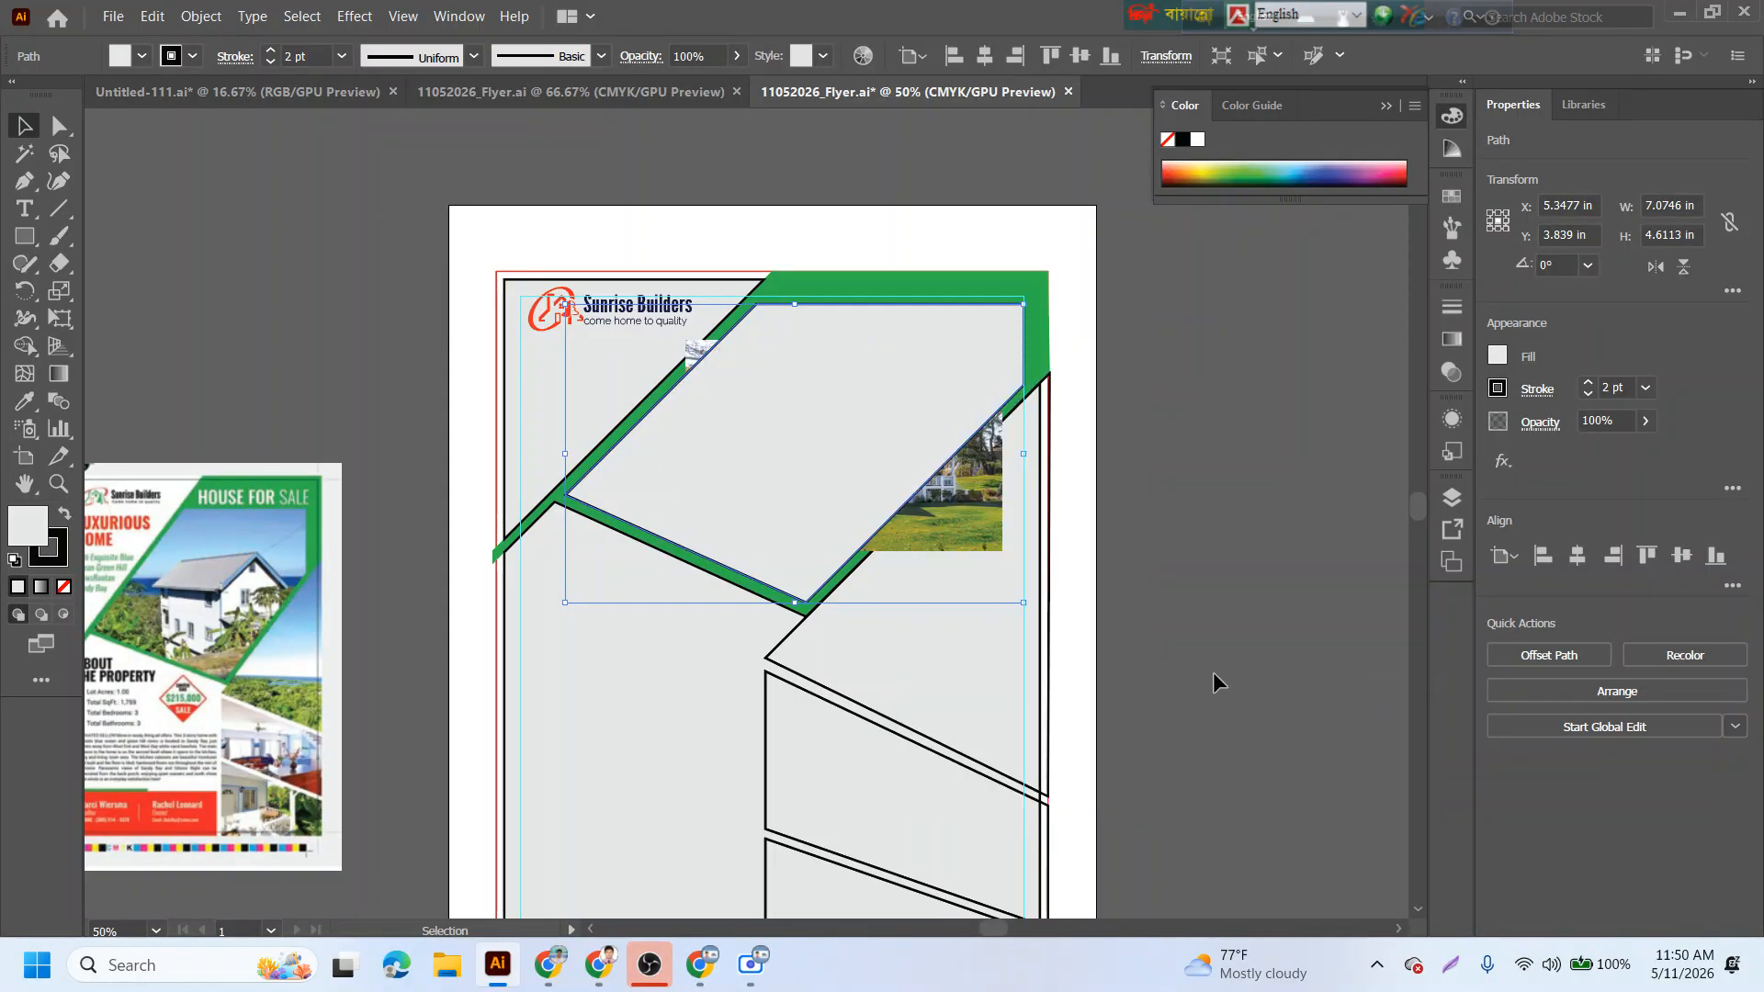
click(1224, 498)
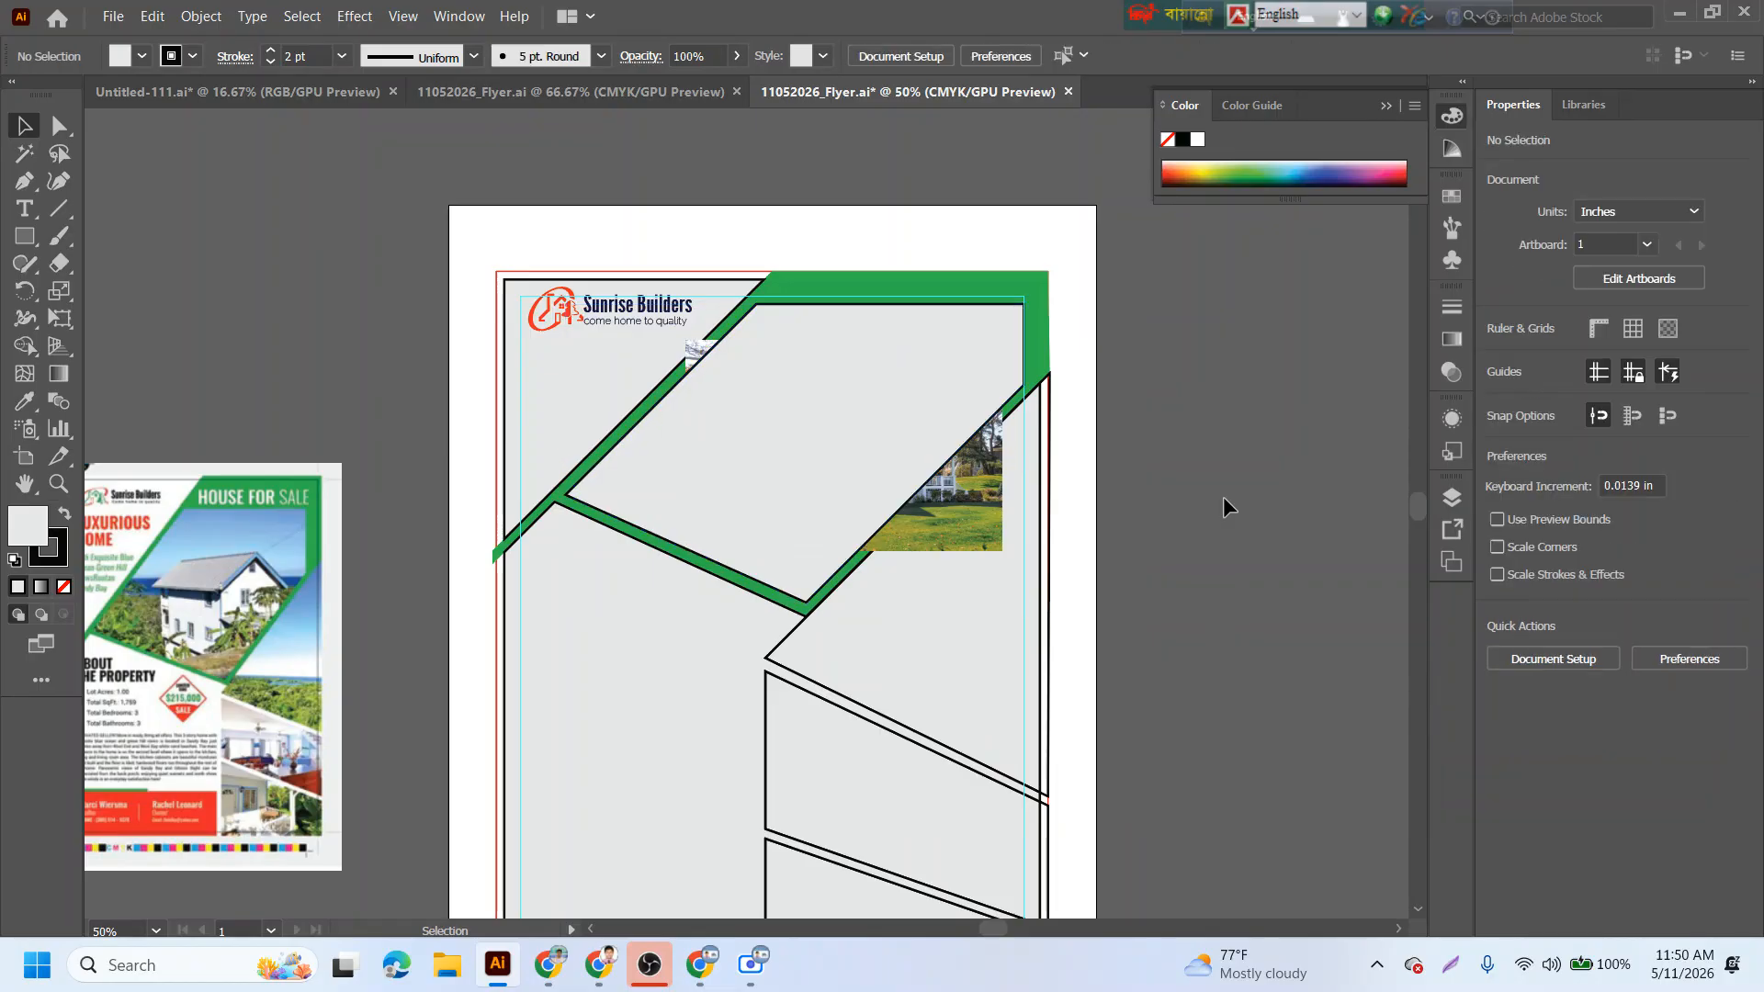
- Enlarge the house photo to about 7.43 × 4.99 in so it covers the whole angled shape
click(943, 521)
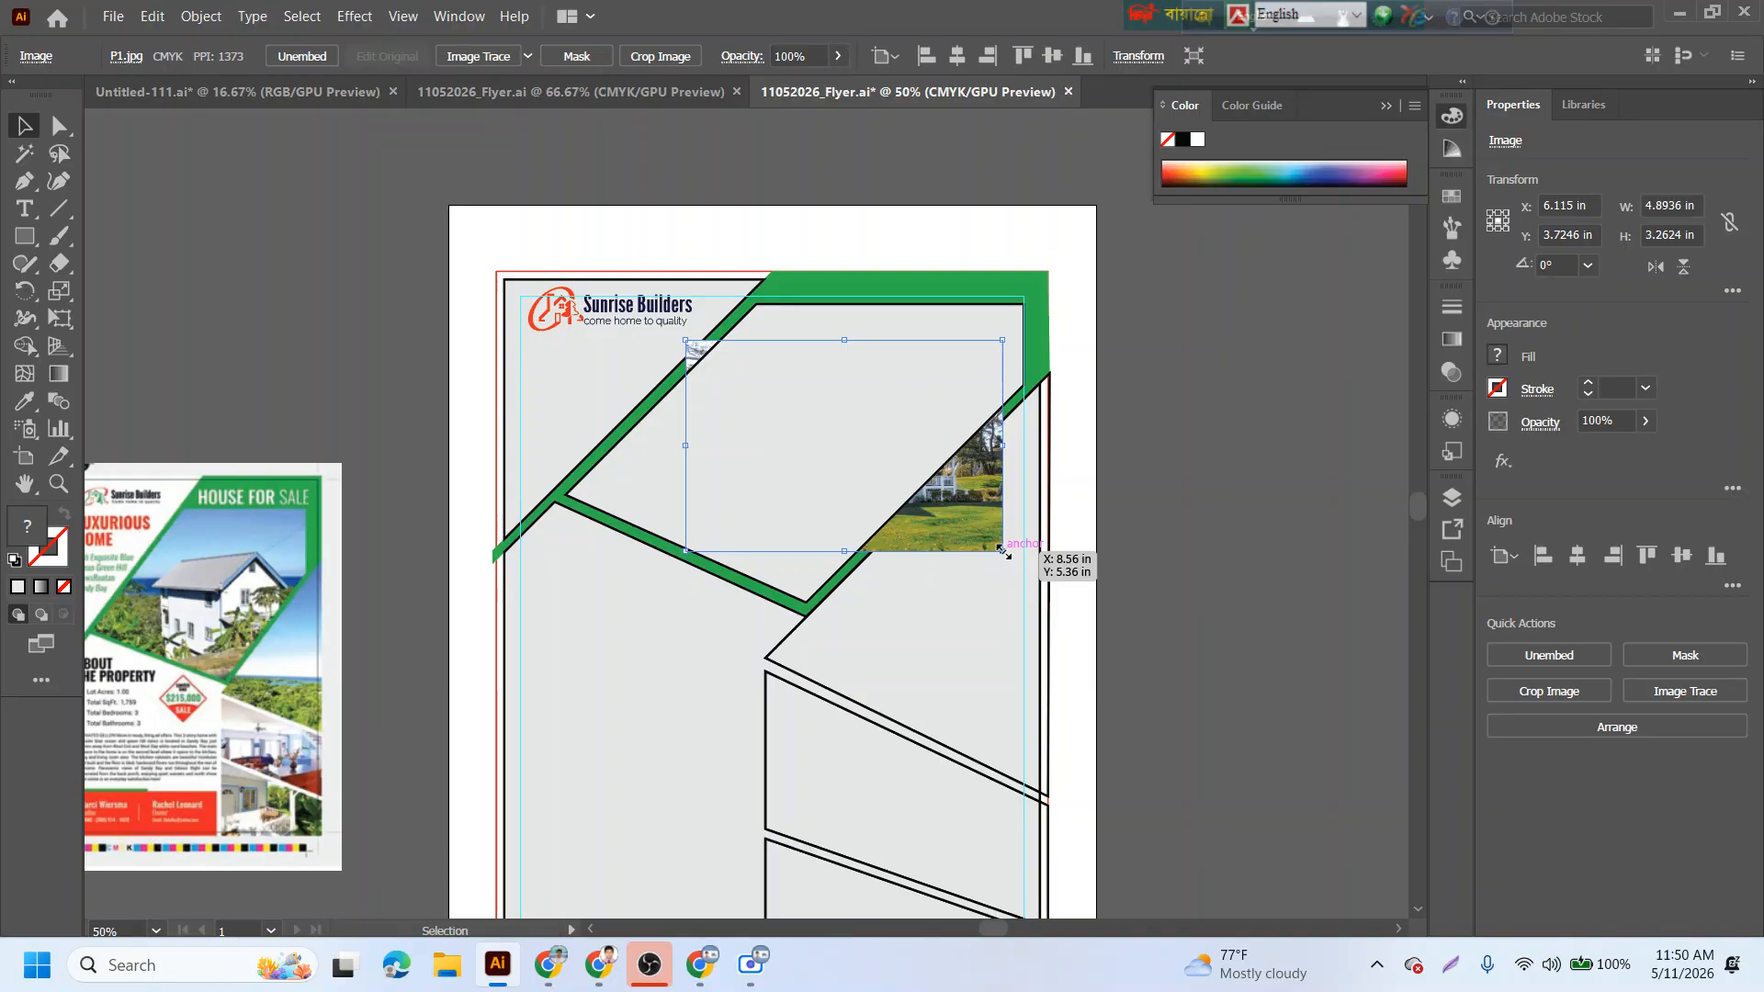
drag(1003, 551, 1052, 611)
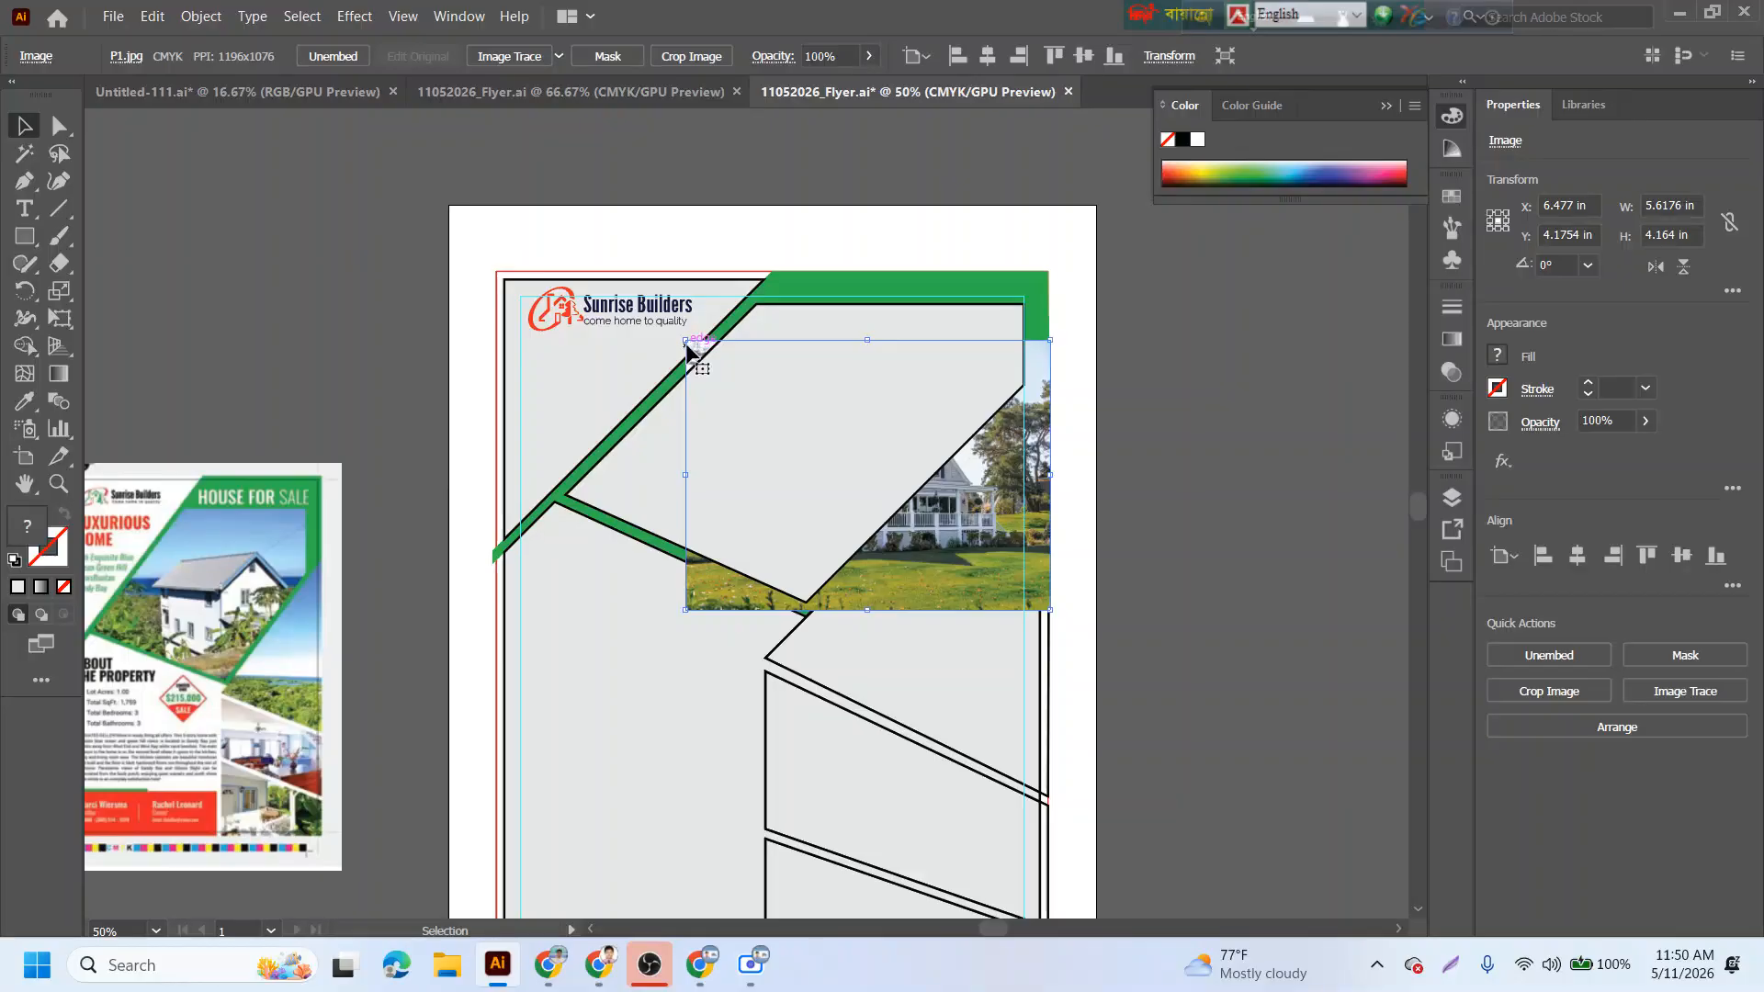
drag(686, 340, 568, 324)
drag(813, 329, 812, 291)
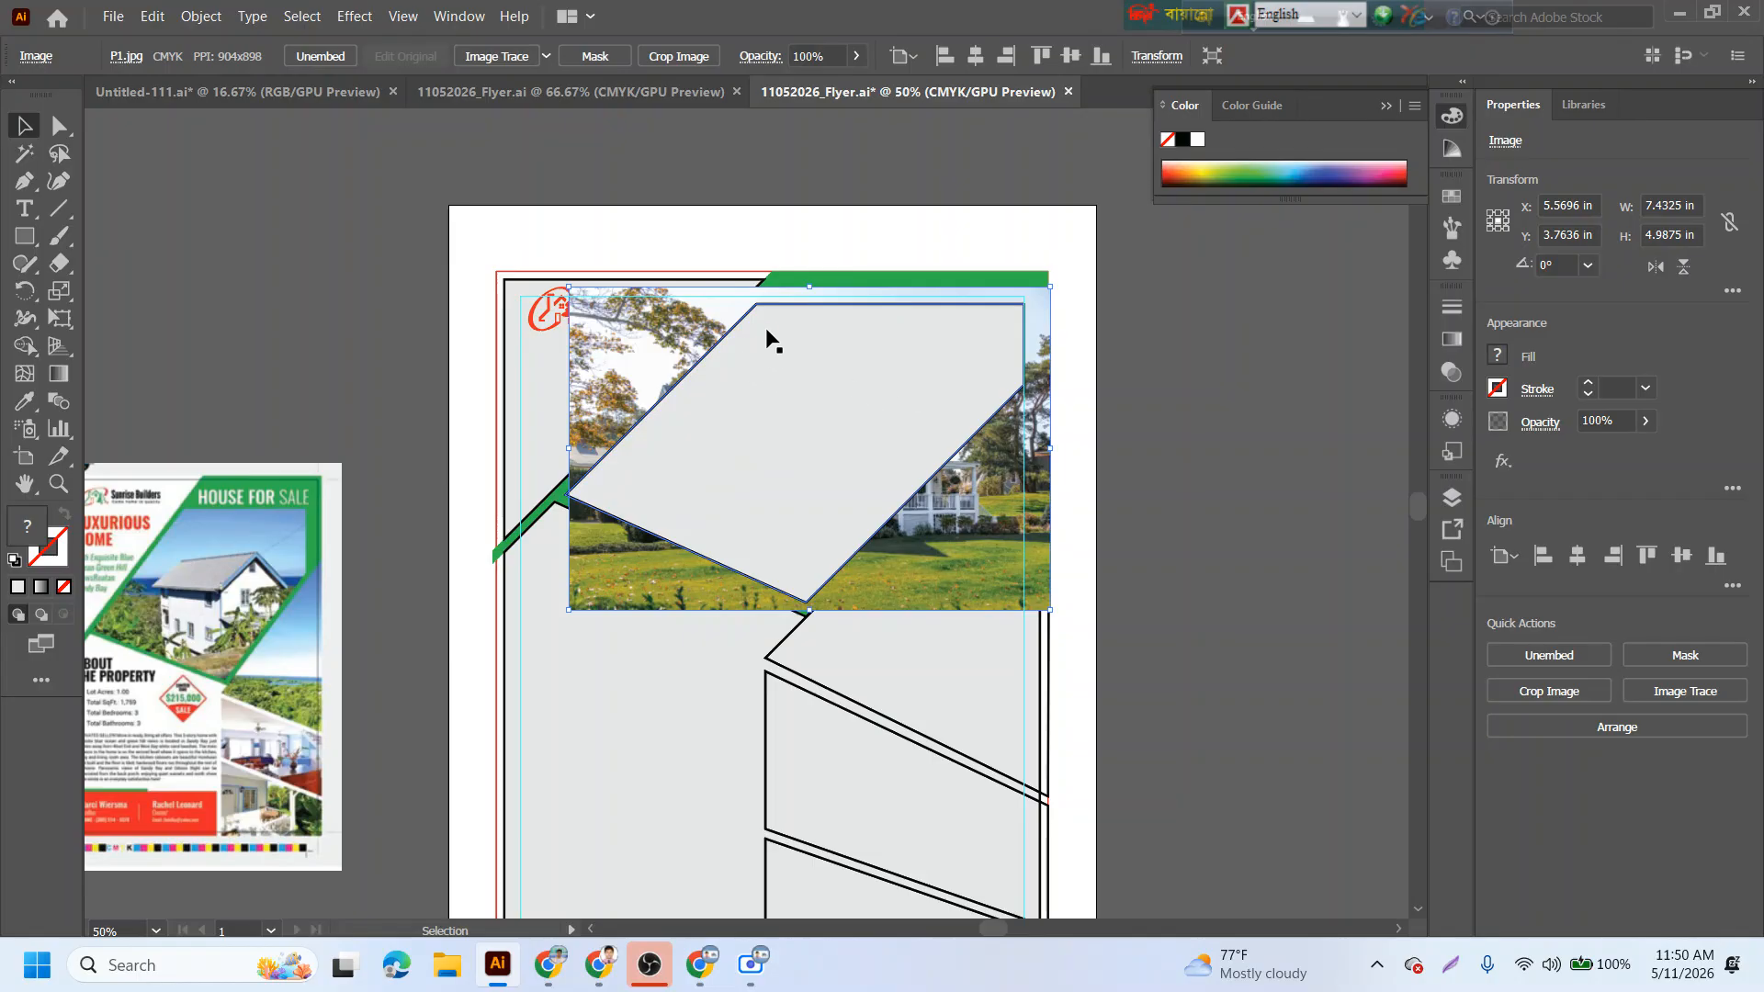
- Make a clipping mask from the house photo and the large angled shape, and deselect the result
shift+click(813, 426)
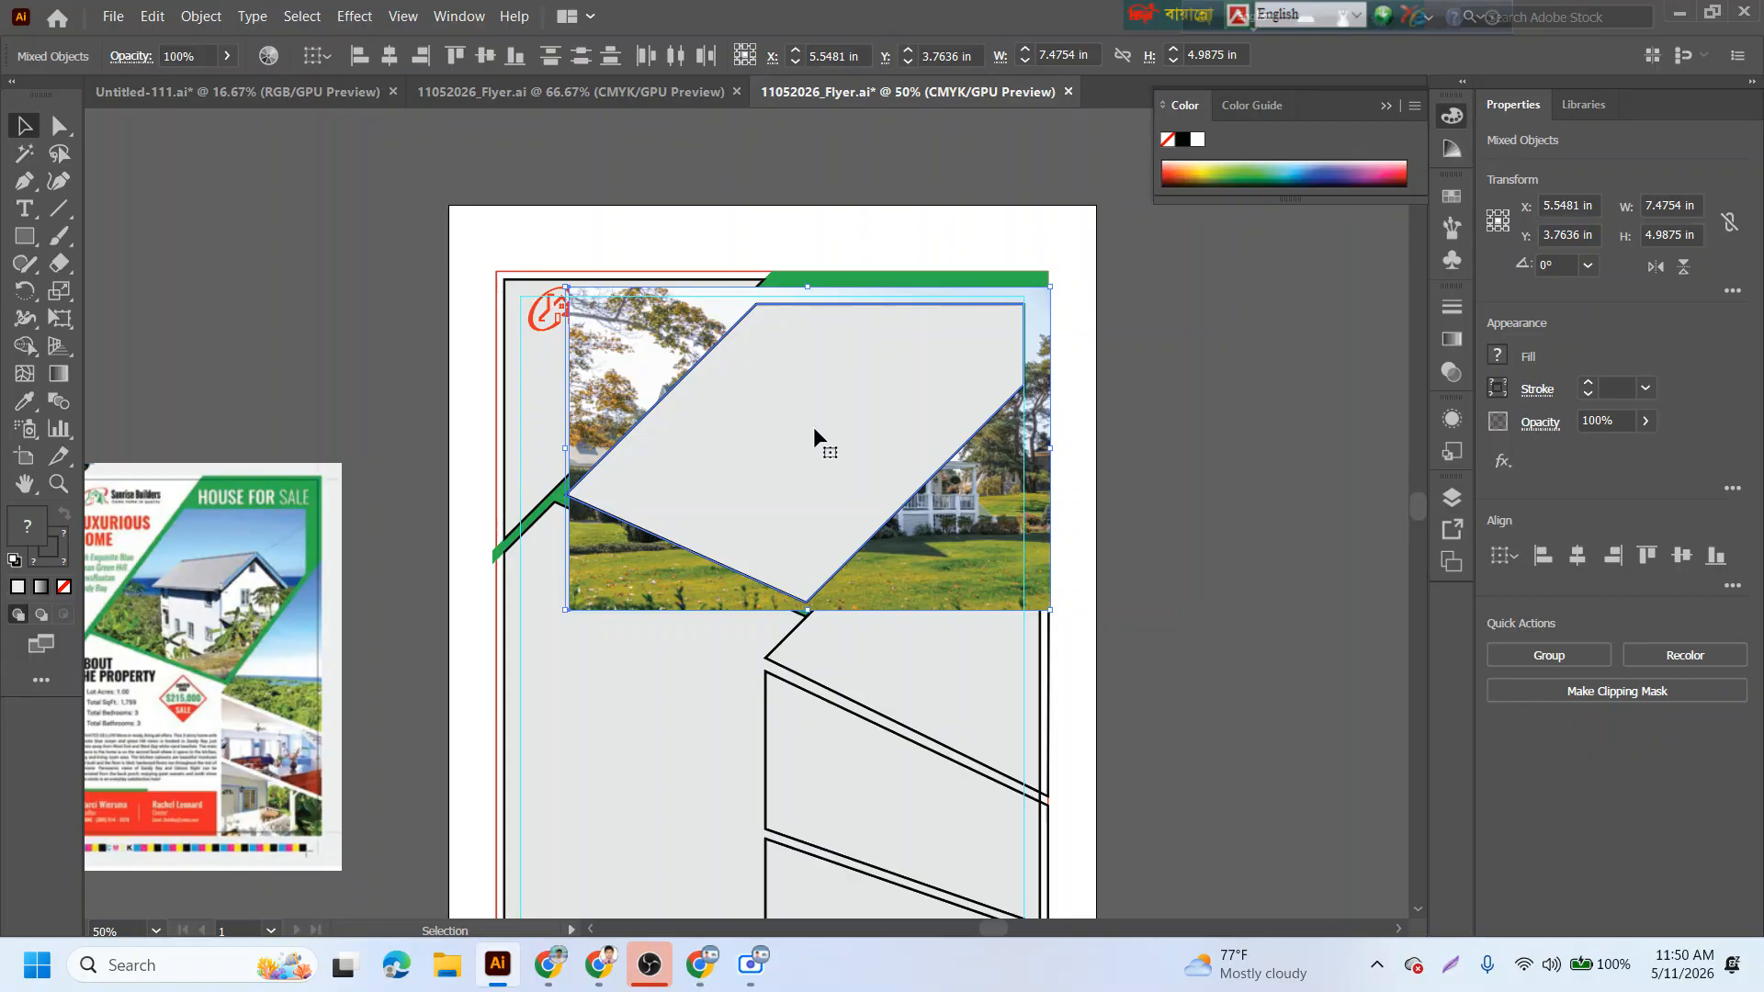
right_click(813, 429)
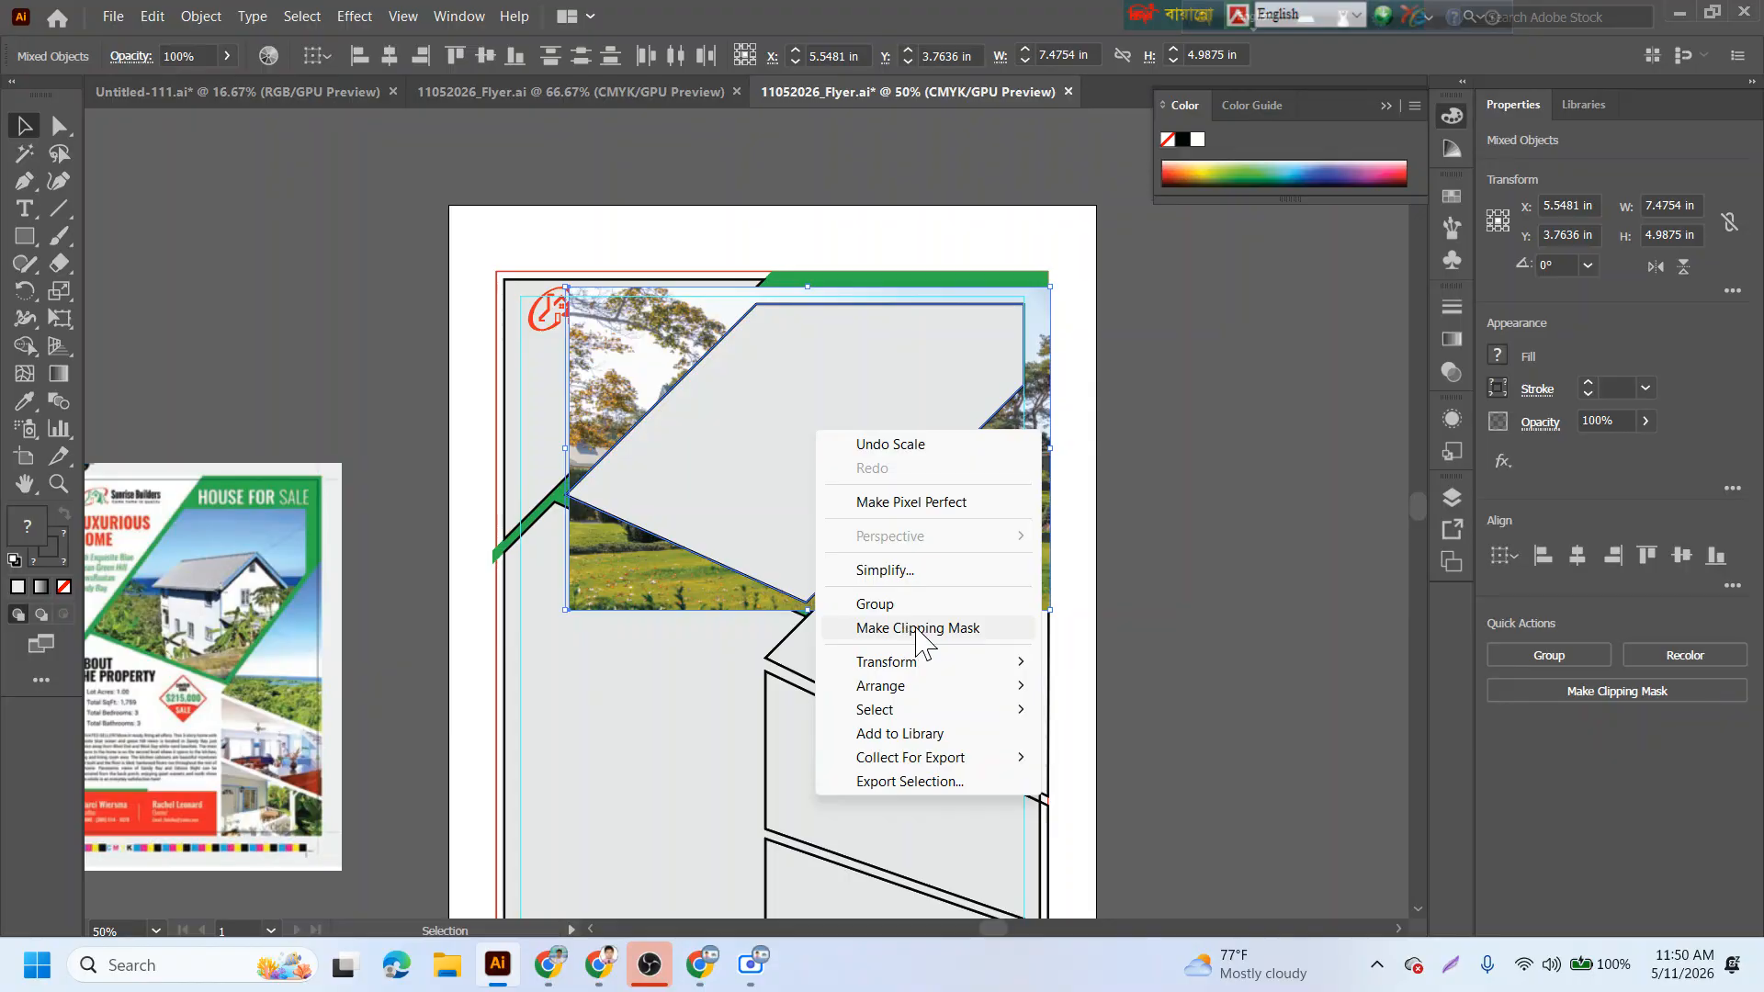
click(952, 630)
click(1227, 550)
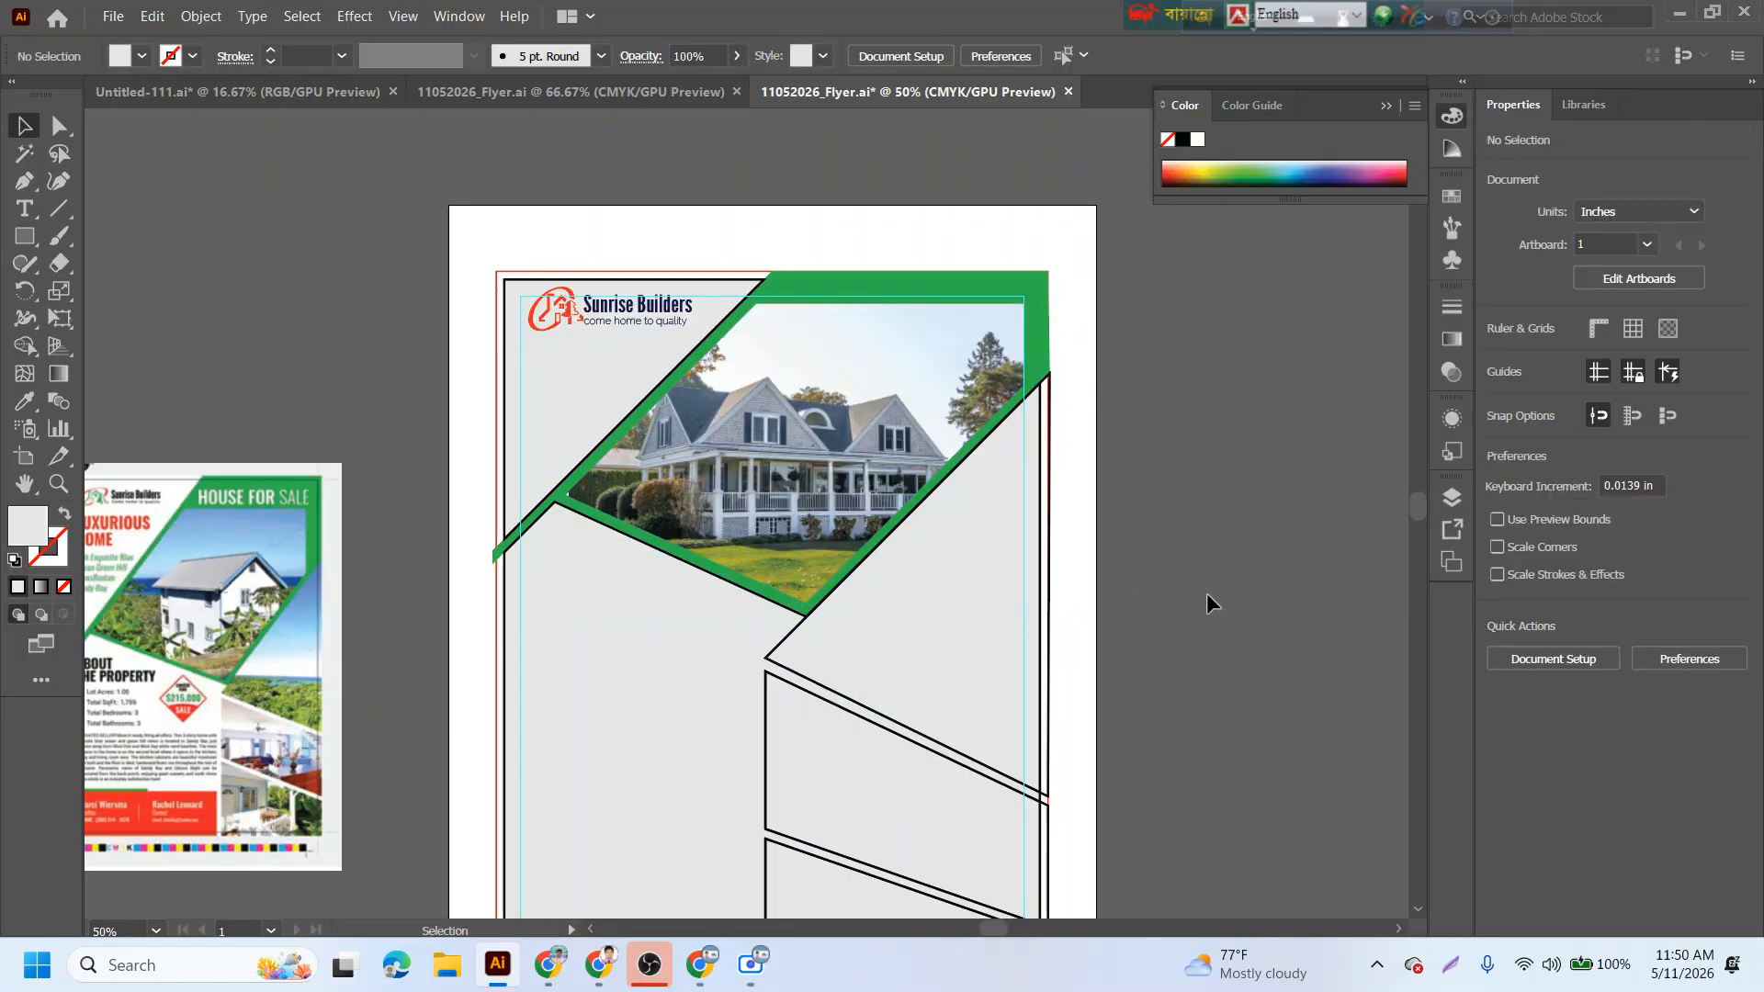
click(1042, 661)
click(1066, 555)
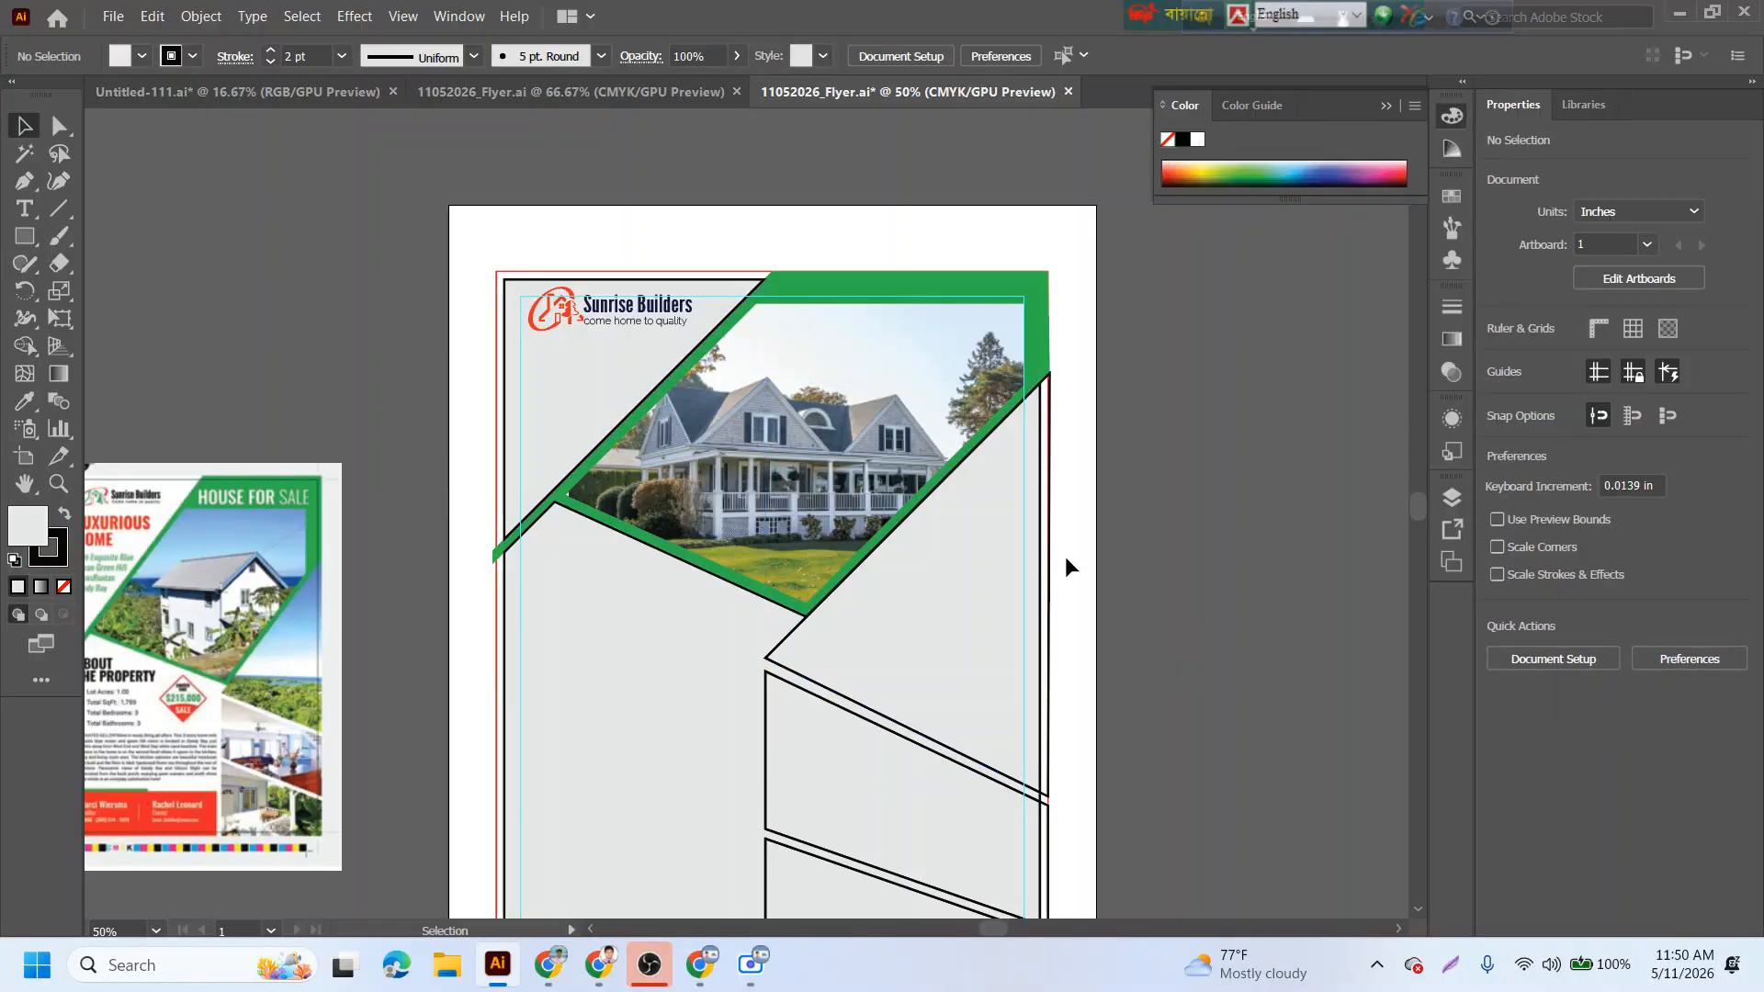
- Place P2.jpg from the Downloads folder beside the artboard at about 4.98 × 3.32 in and embed it
click(1038, 546)
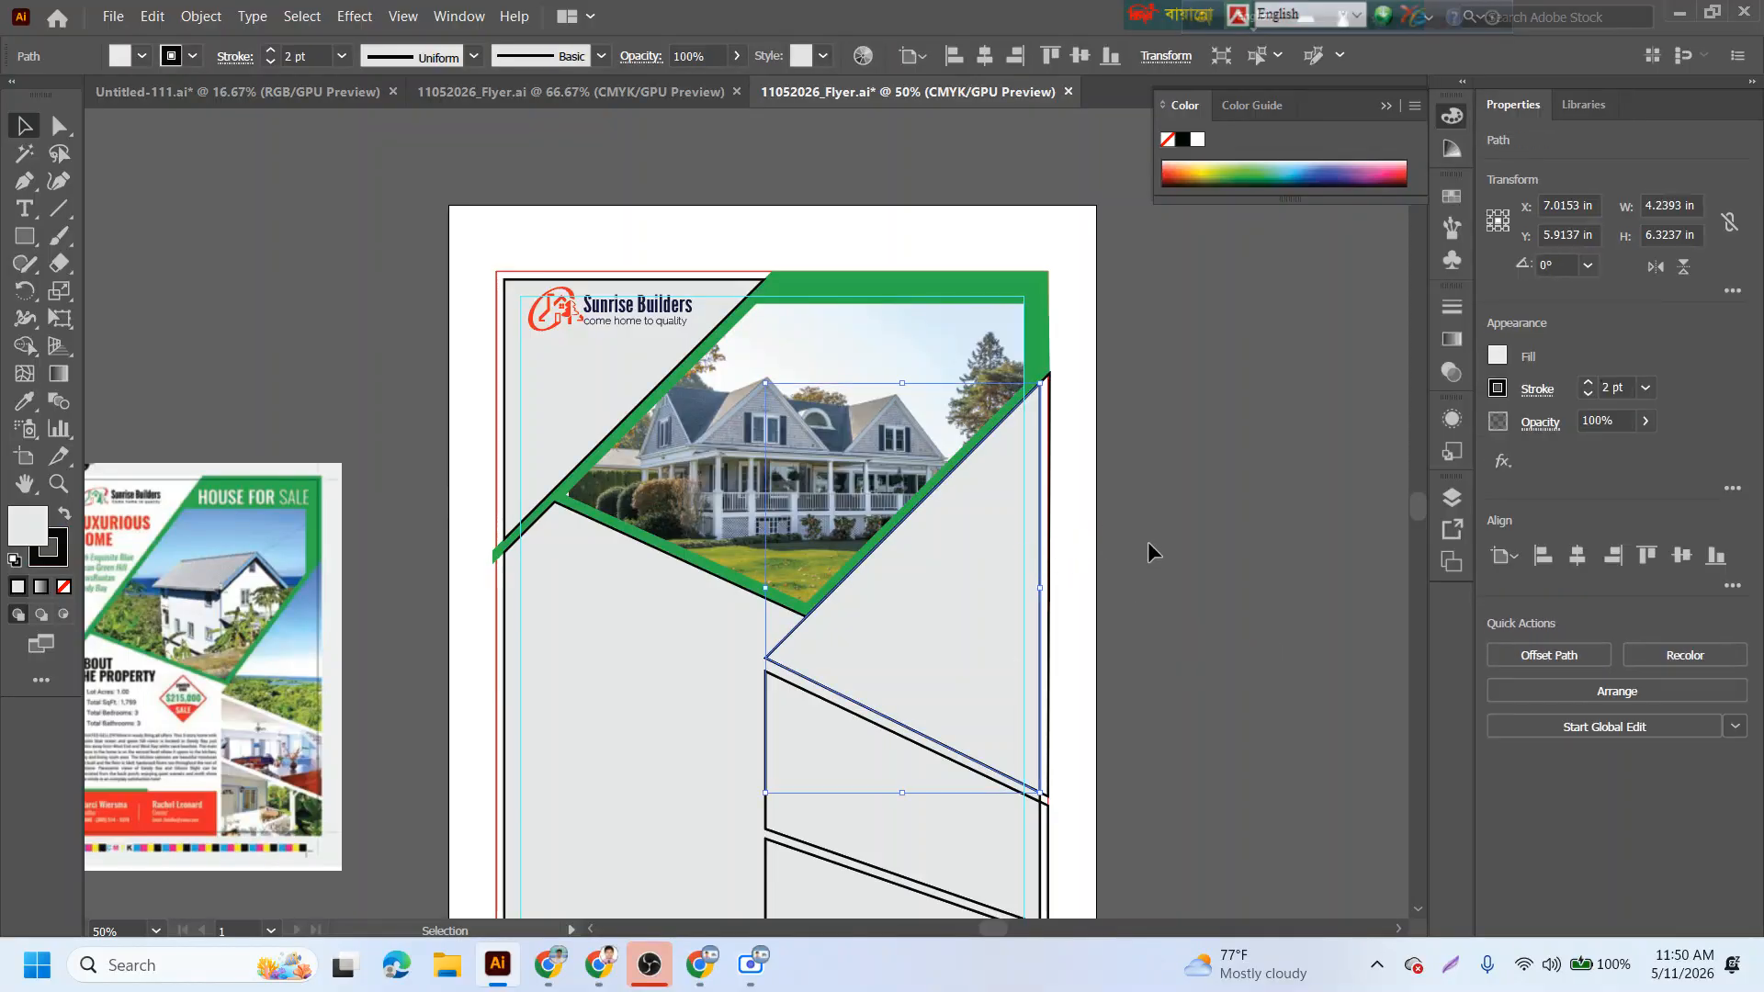
scroll(1149, 542, down, 1)
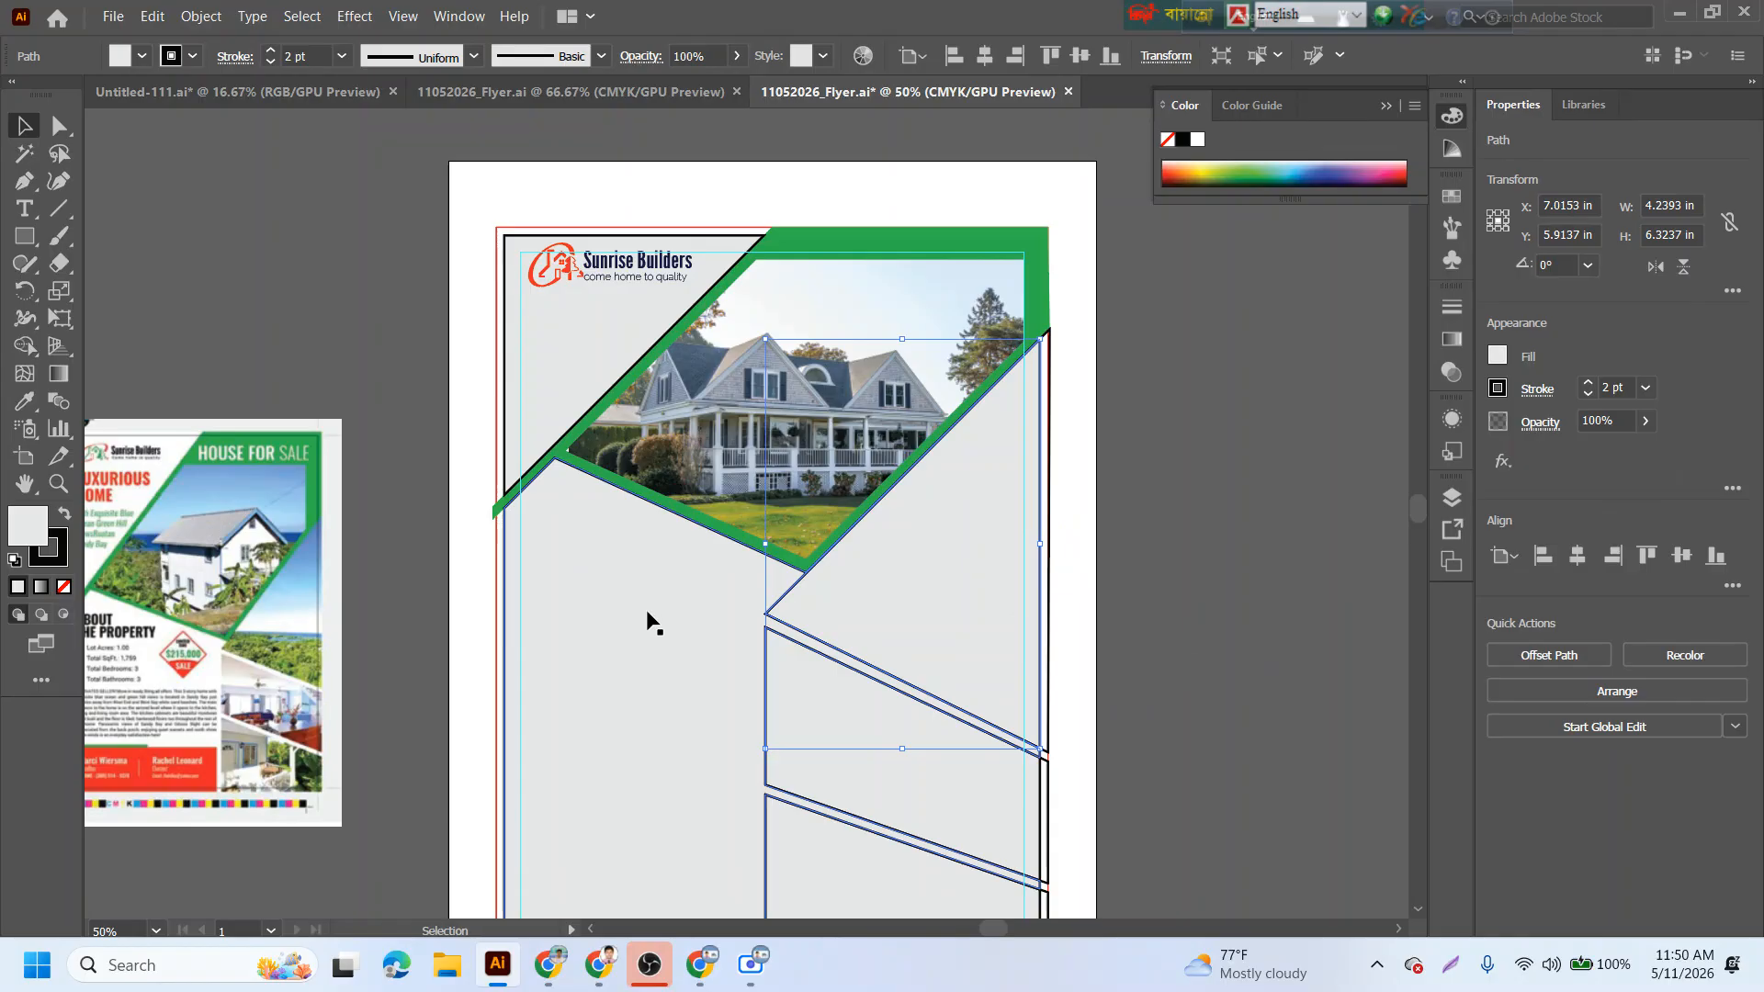
key(ctrl+shift+p)
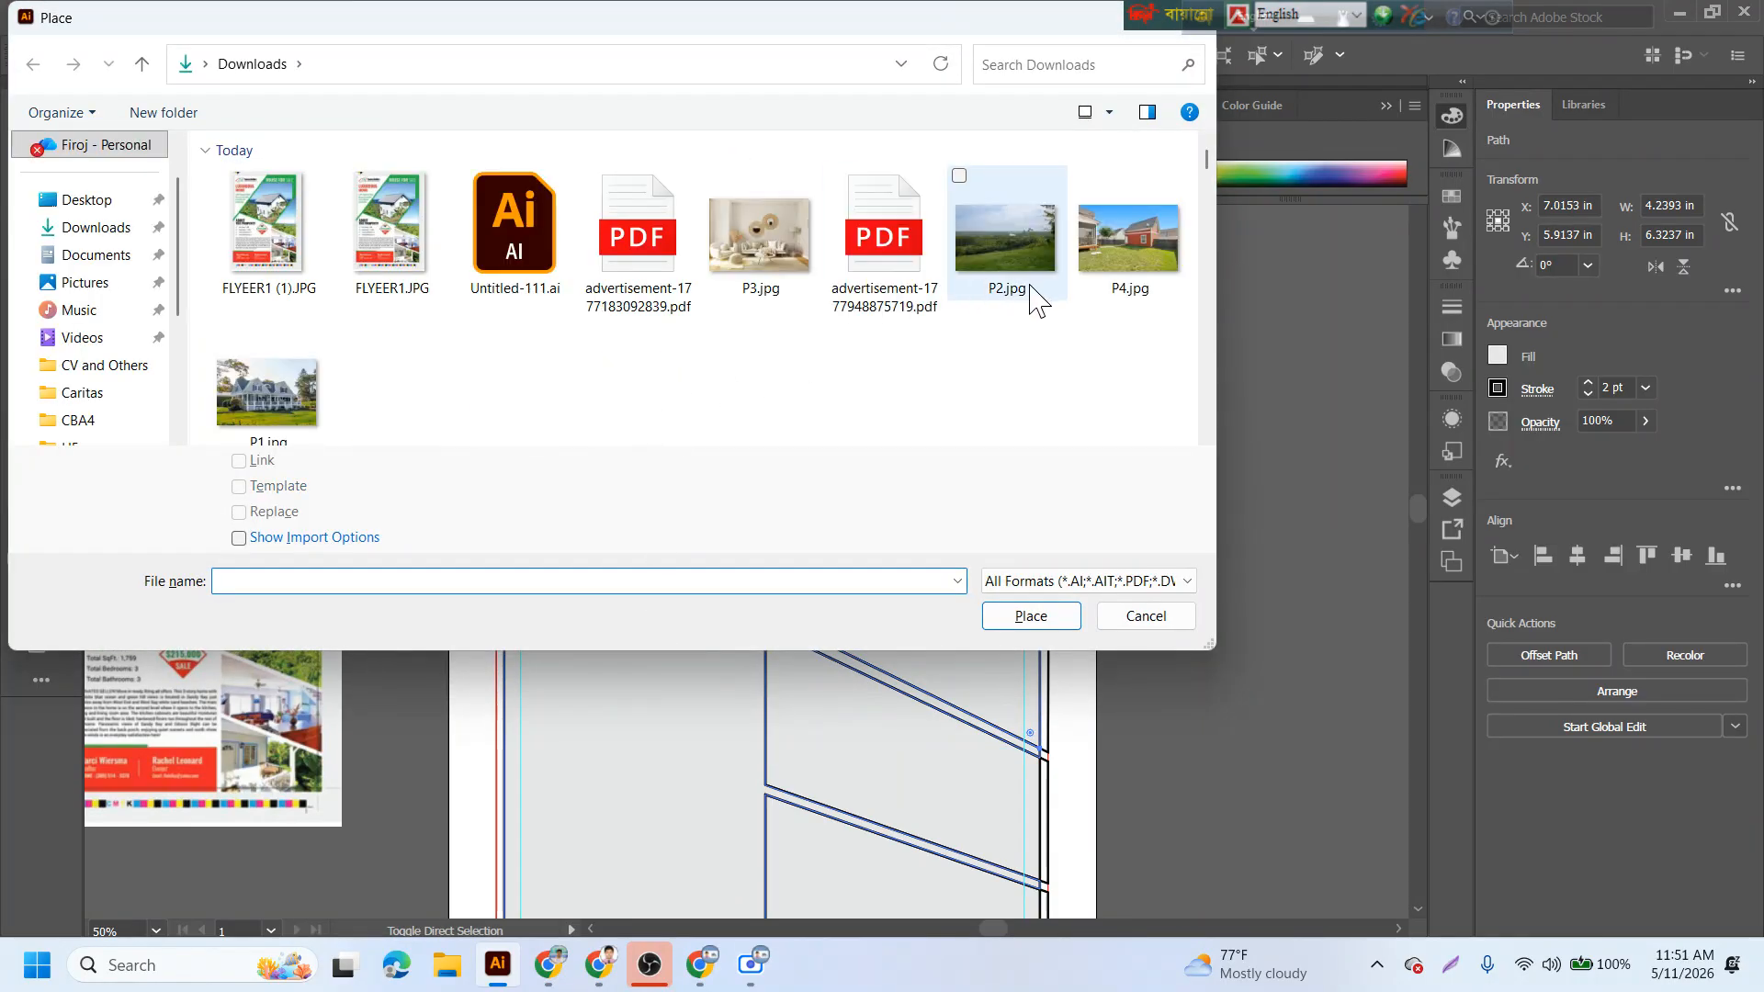
double_click(1016, 299)
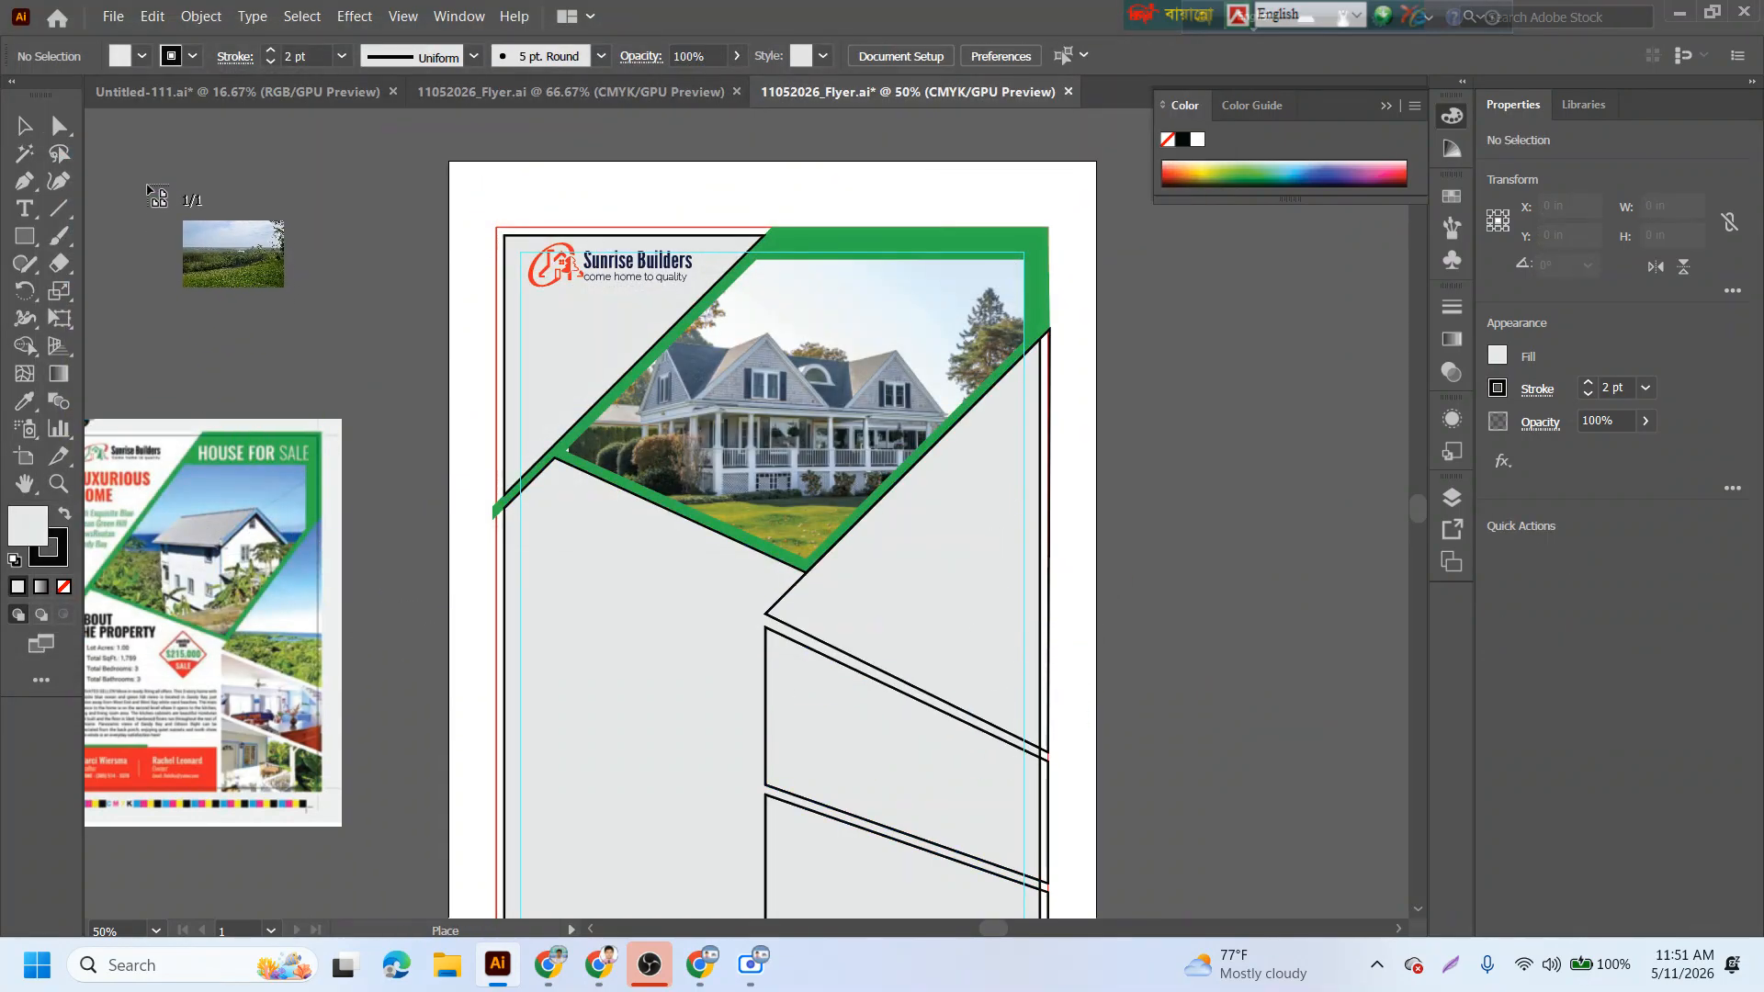
drag(127, 175, 448, 439)
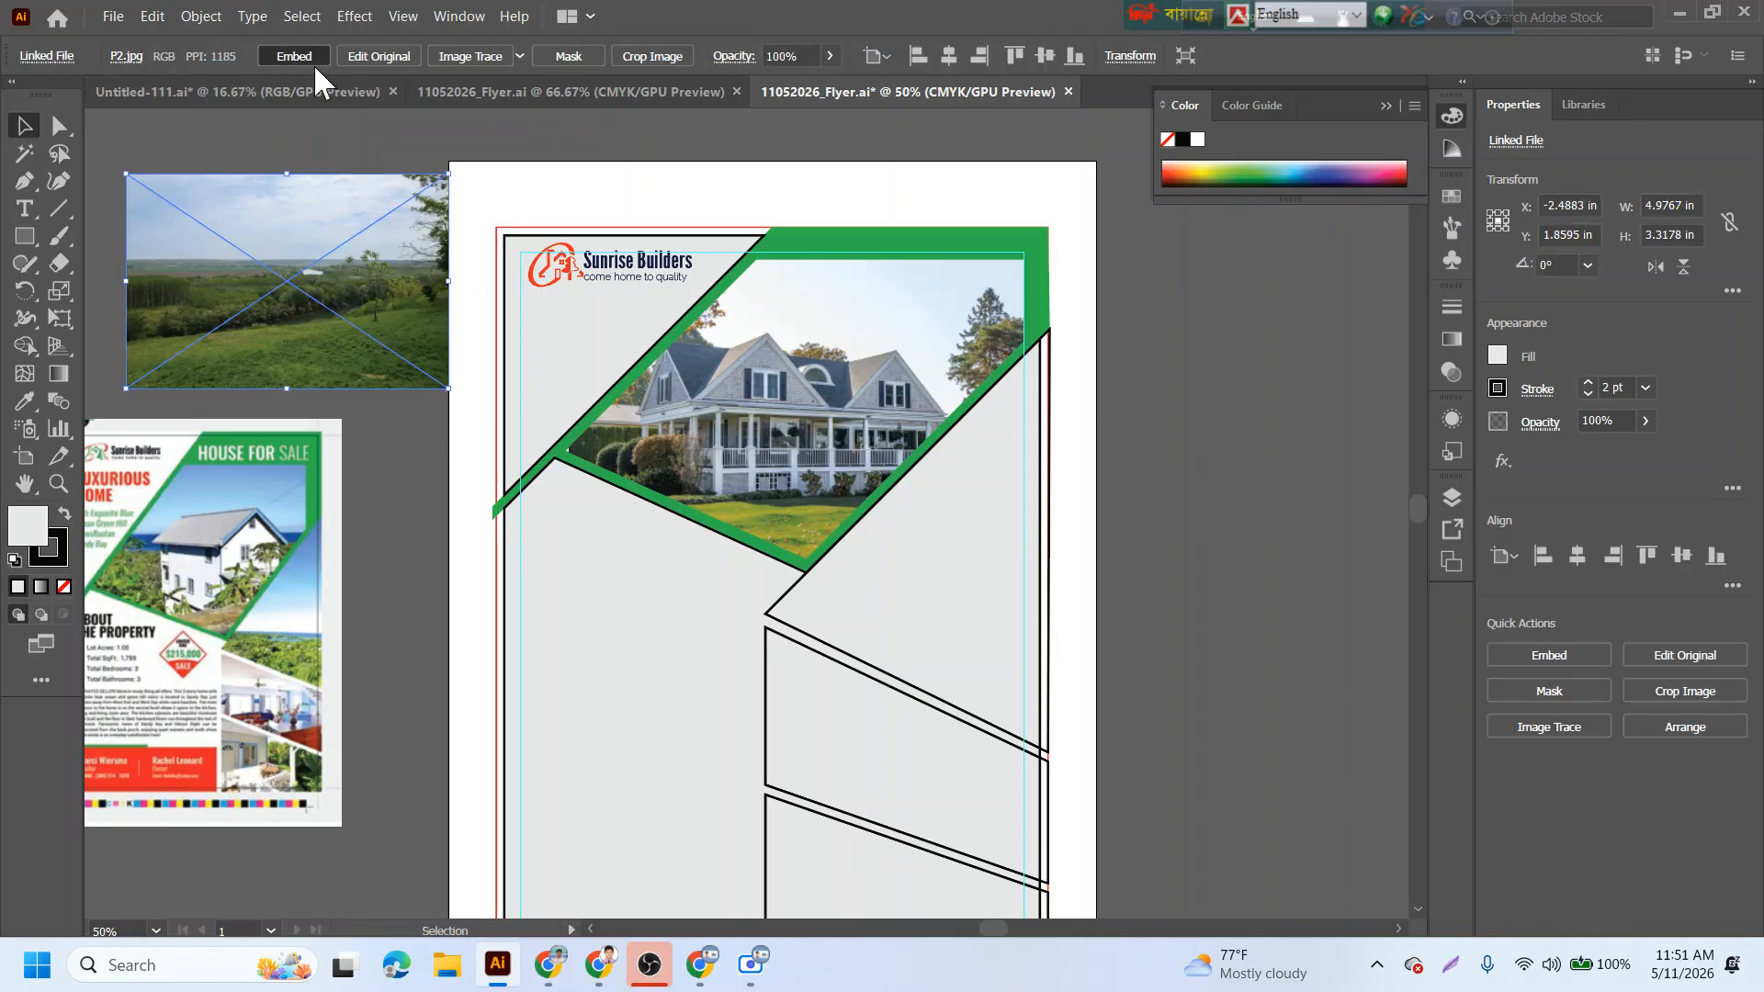
- Bring the triangular photo shape below the house photo to the front
click(984, 558)
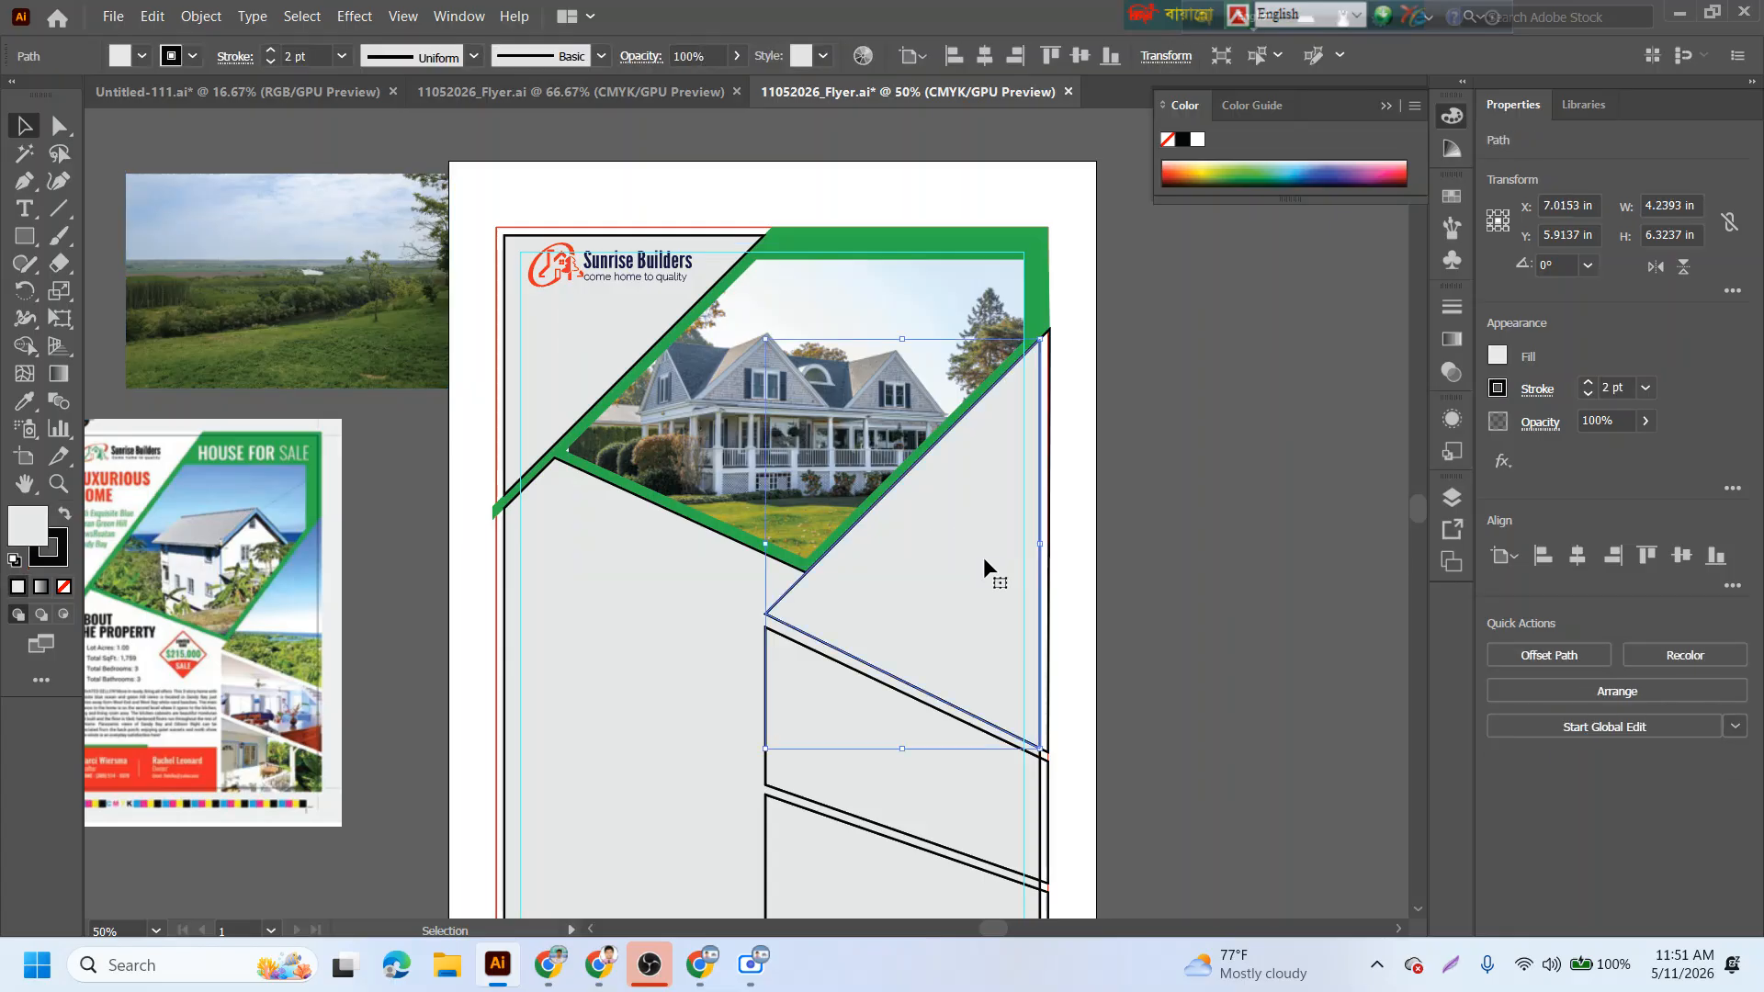
right_click(983, 558)
mouse_move(1065, 452)
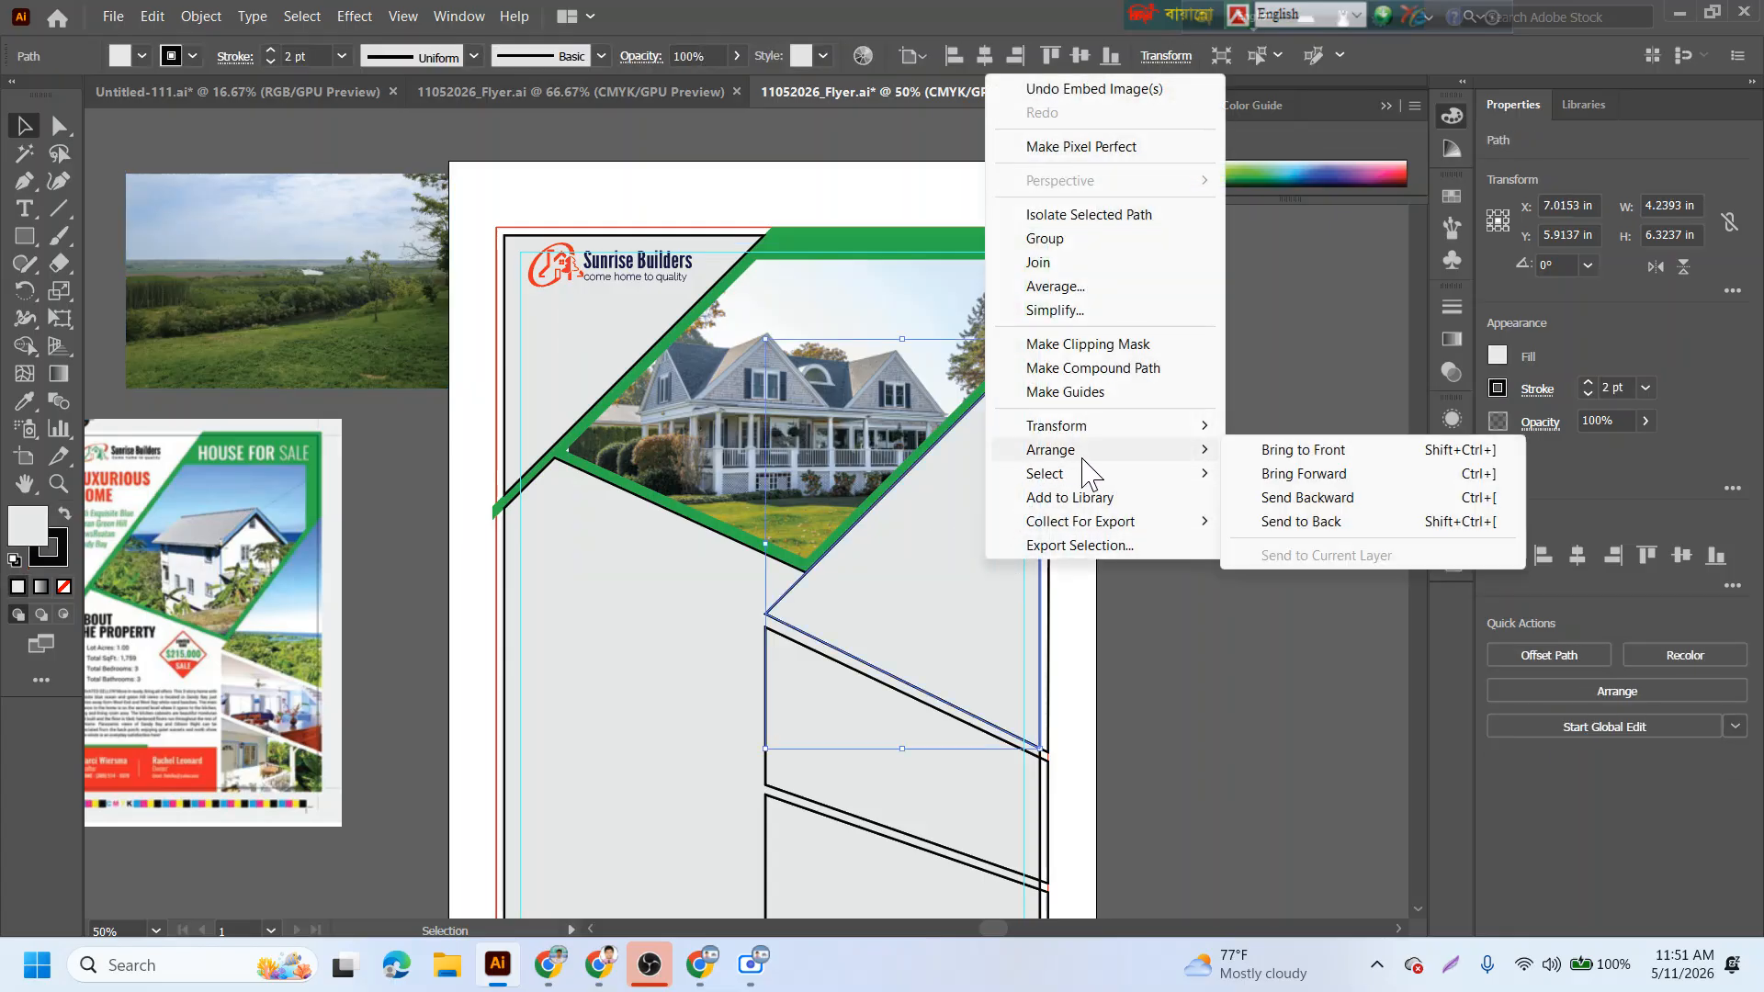
click(1272, 452)
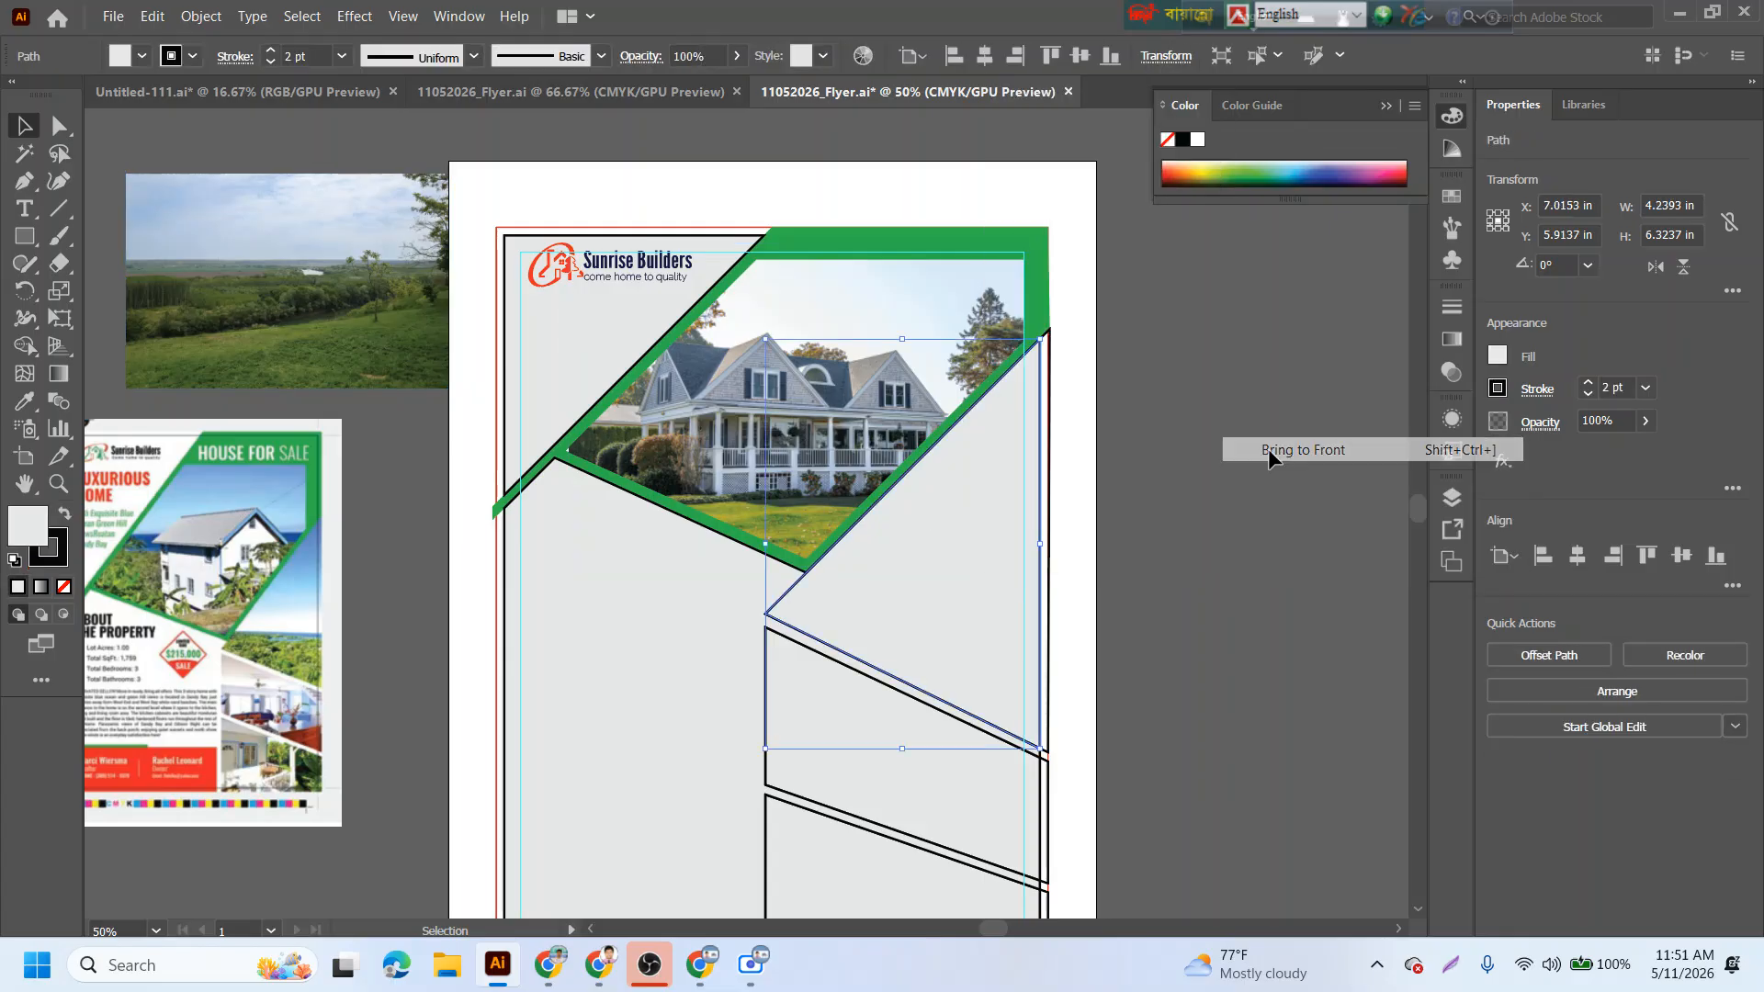
- Move the landscape photo behind the triangular shape and stretch its height to about 6.62 in to cover the shape
drag(346, 296, 975, 588)
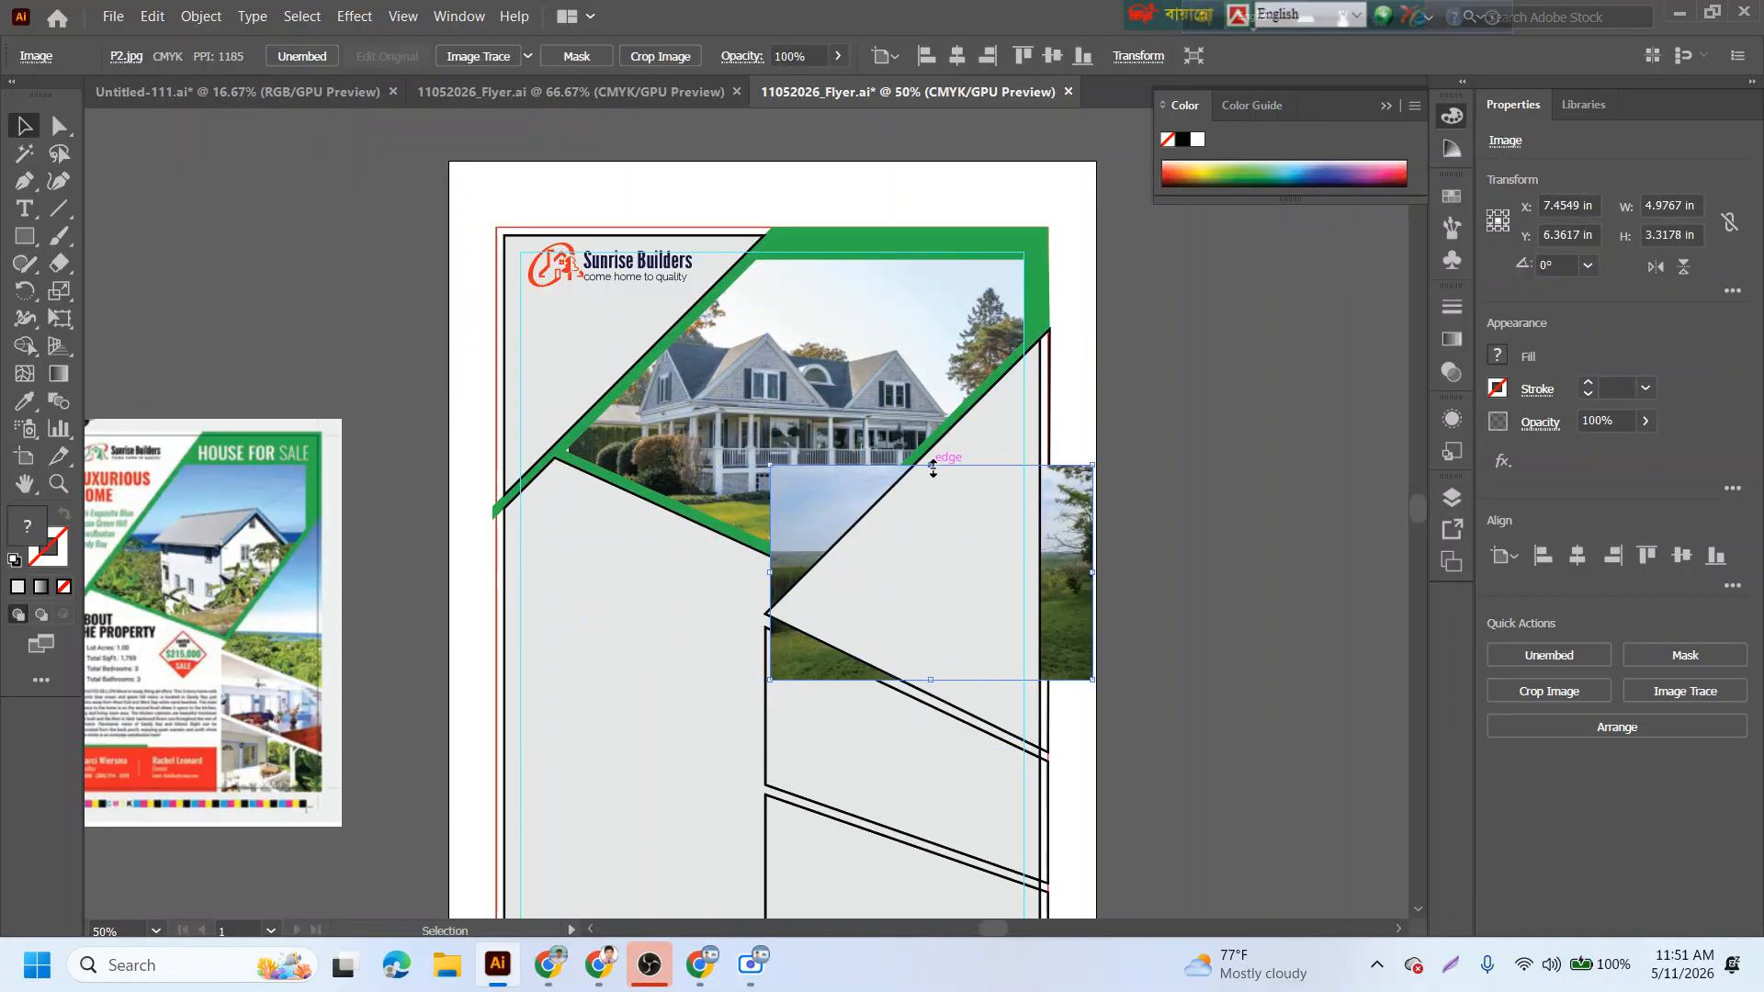
drag(931, 465, 938, 329)
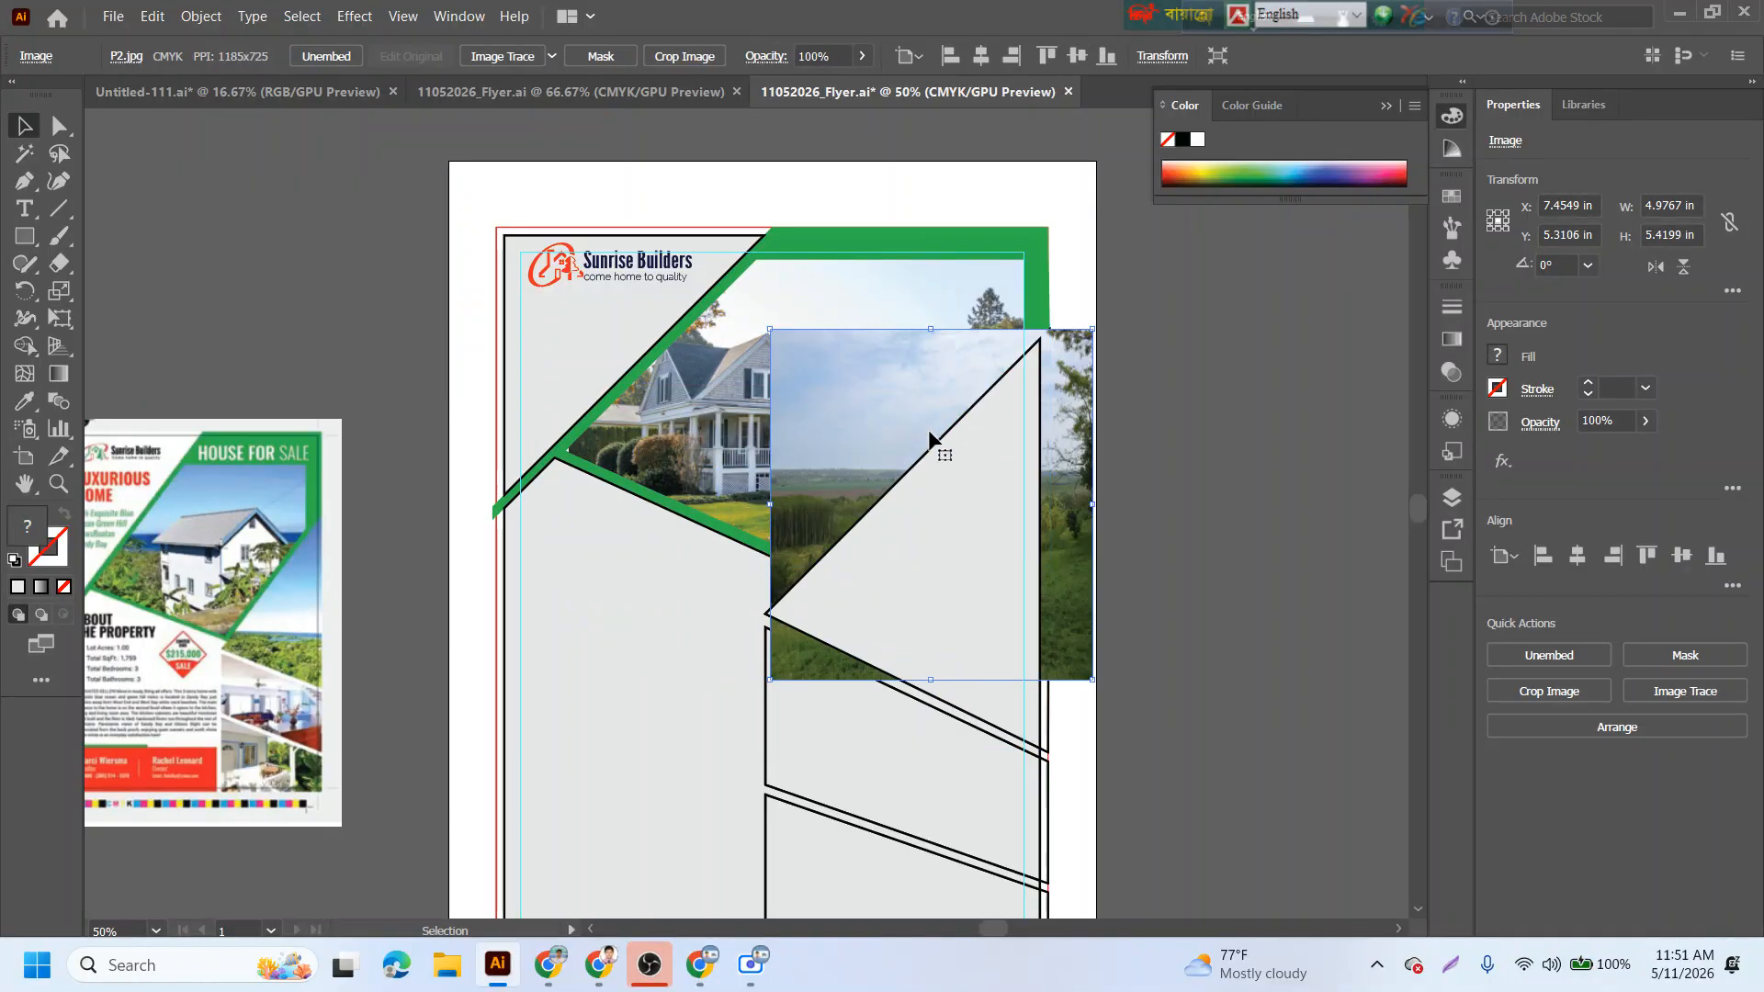
drag(935, 681, 943, 760)
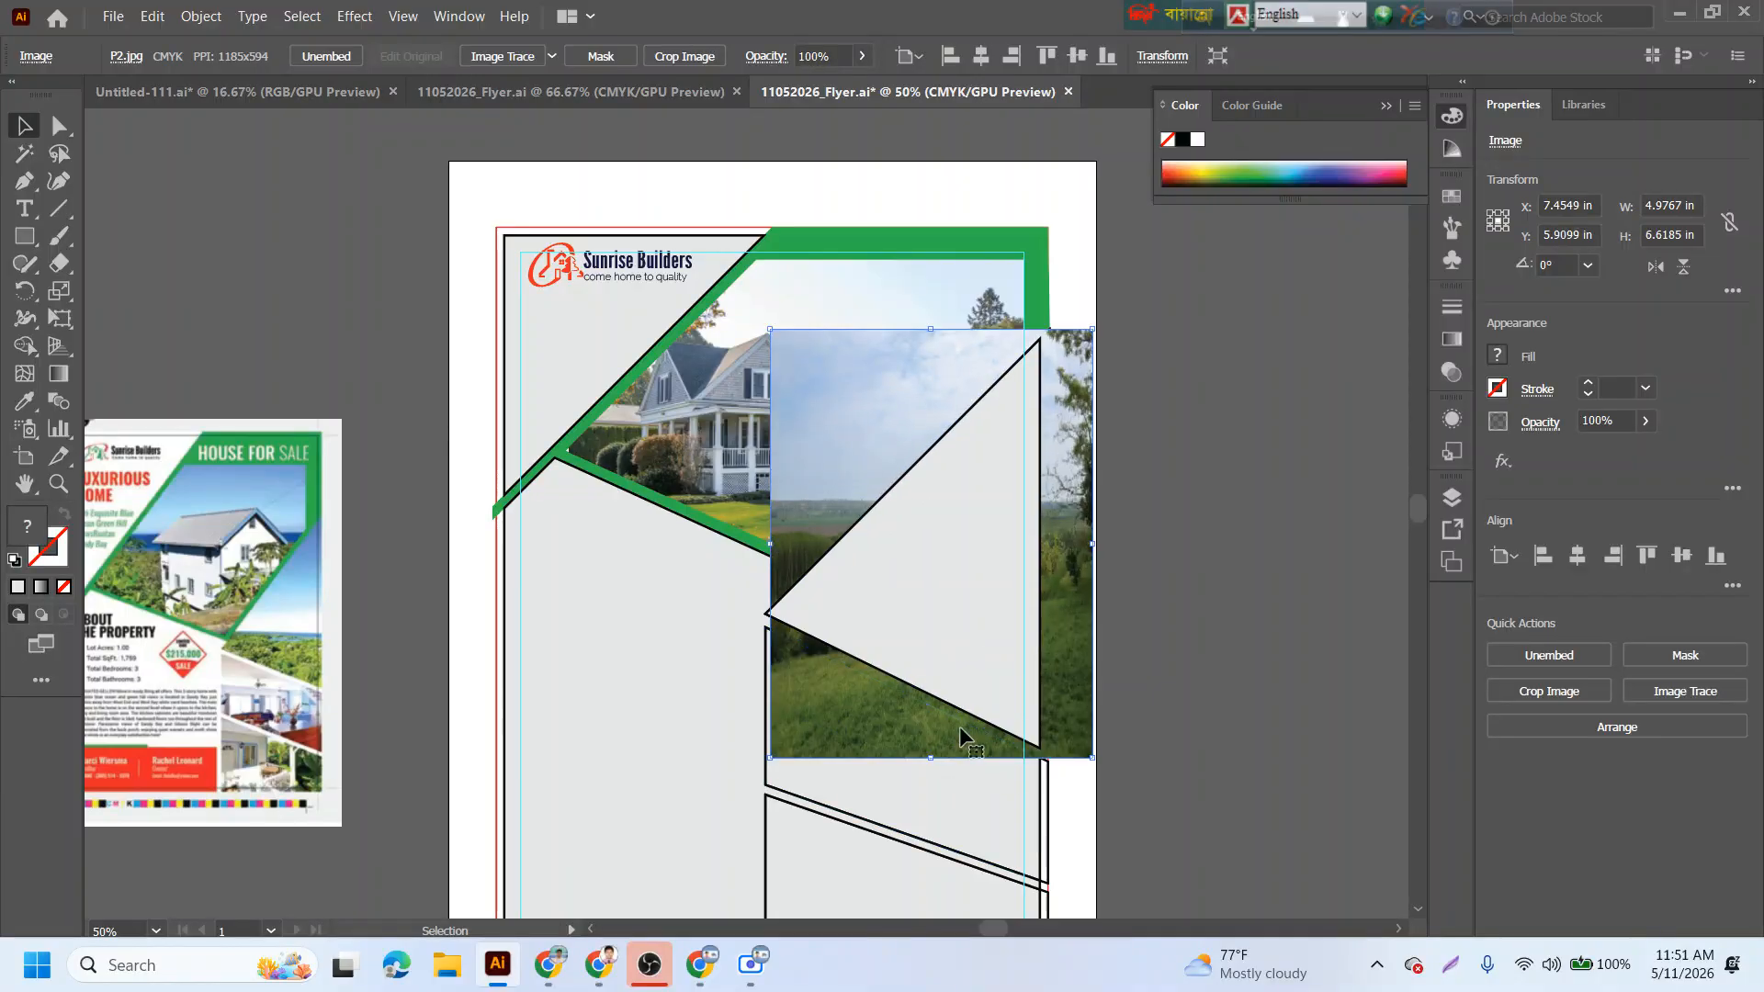
- Make a clipping mask from the landscape photo and the triangular shape below the house photo
shift+click(983, 648)
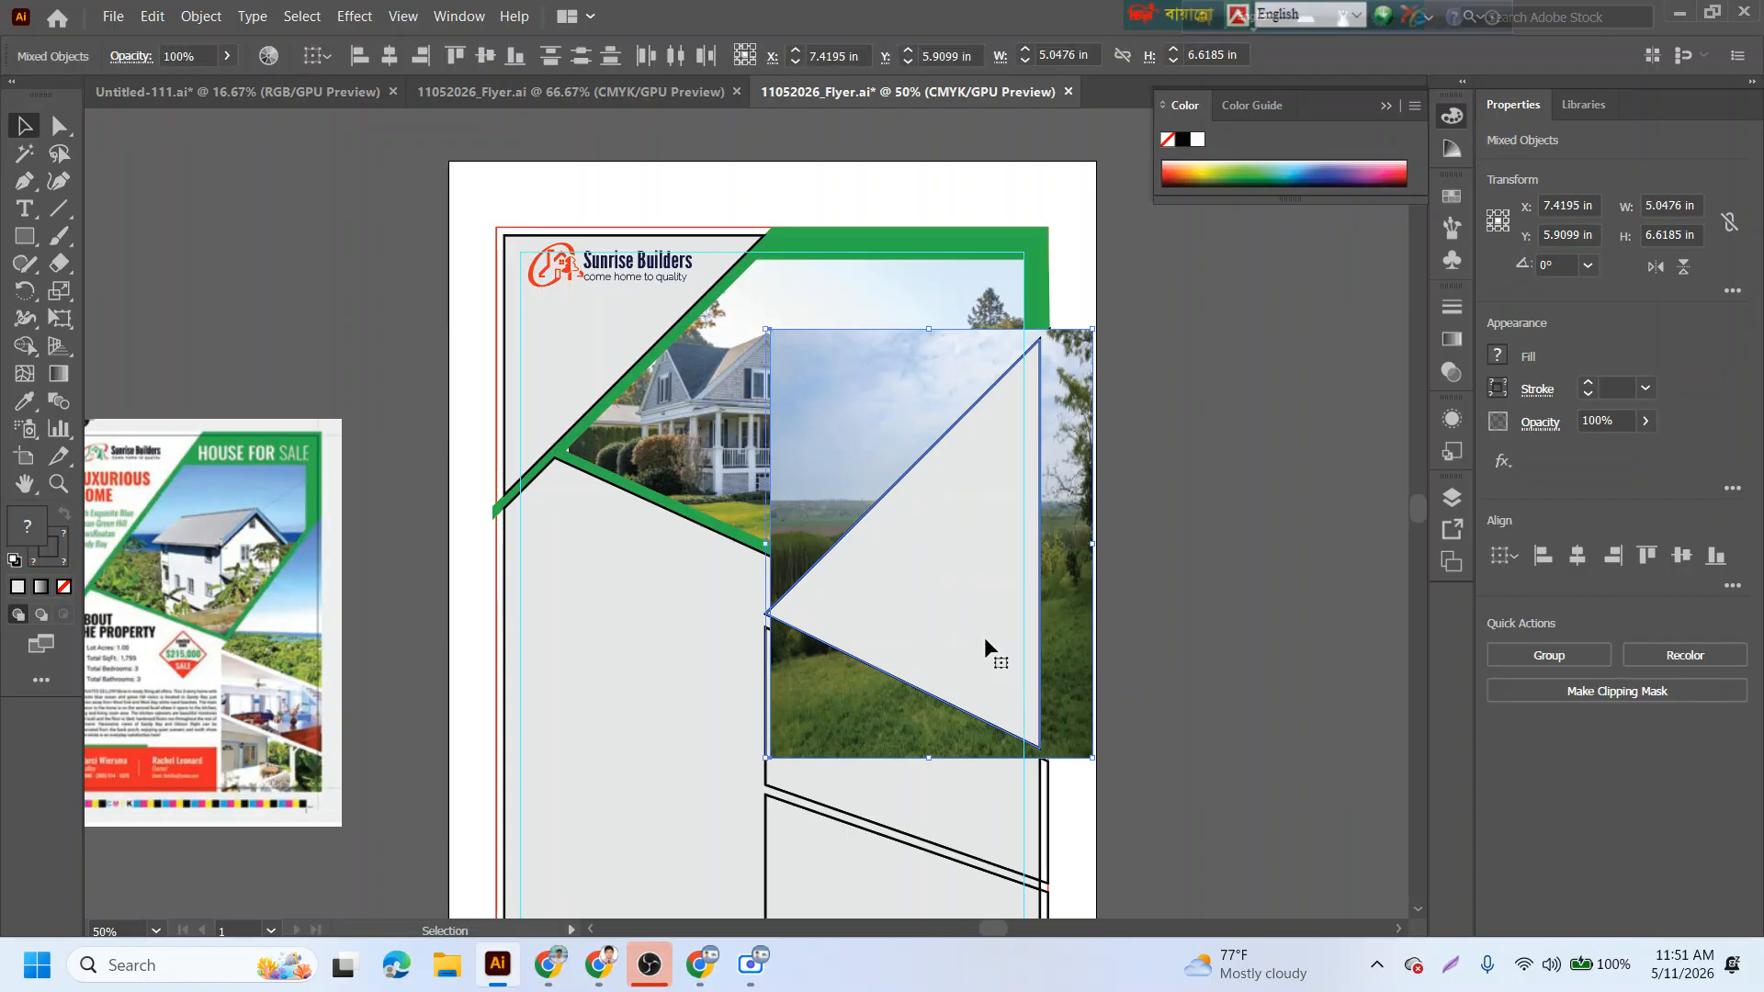
right_click(984, 571)
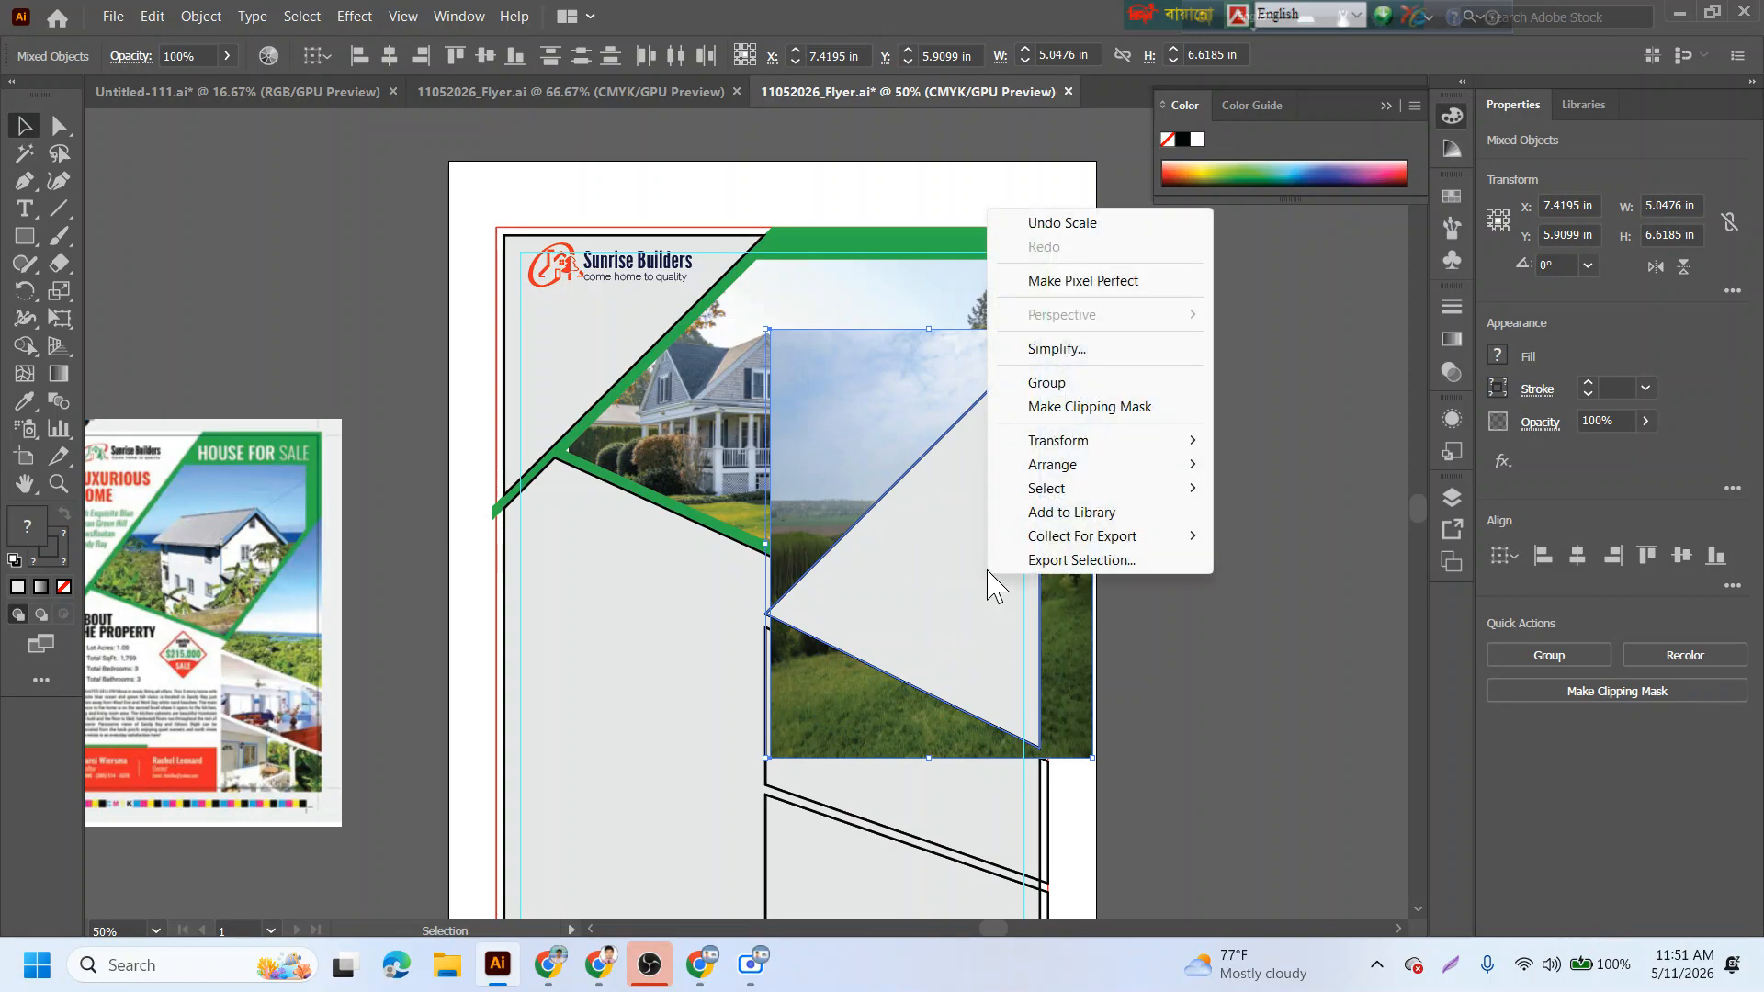
click(1063, 409)
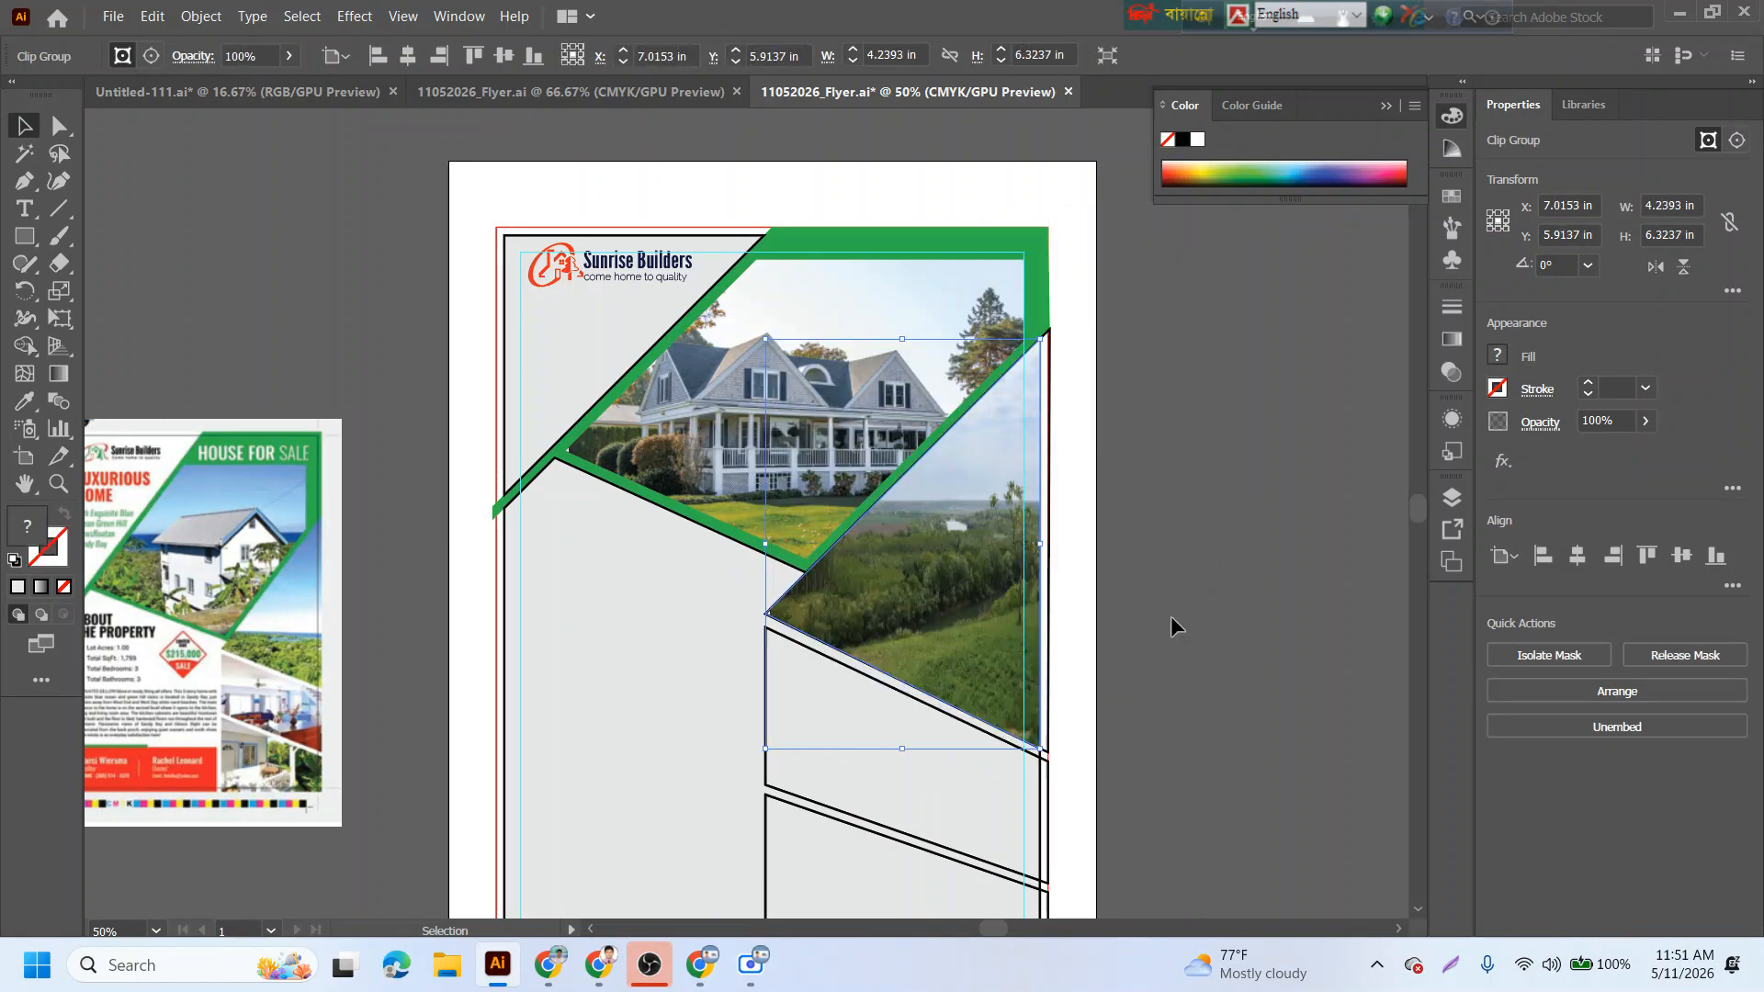
- Place P3.jpg from the Downloads folder at about 5.68 × 4.16 in, embed it, and move it beside the middle photo shape
scroll(1217, 648, down, 4)
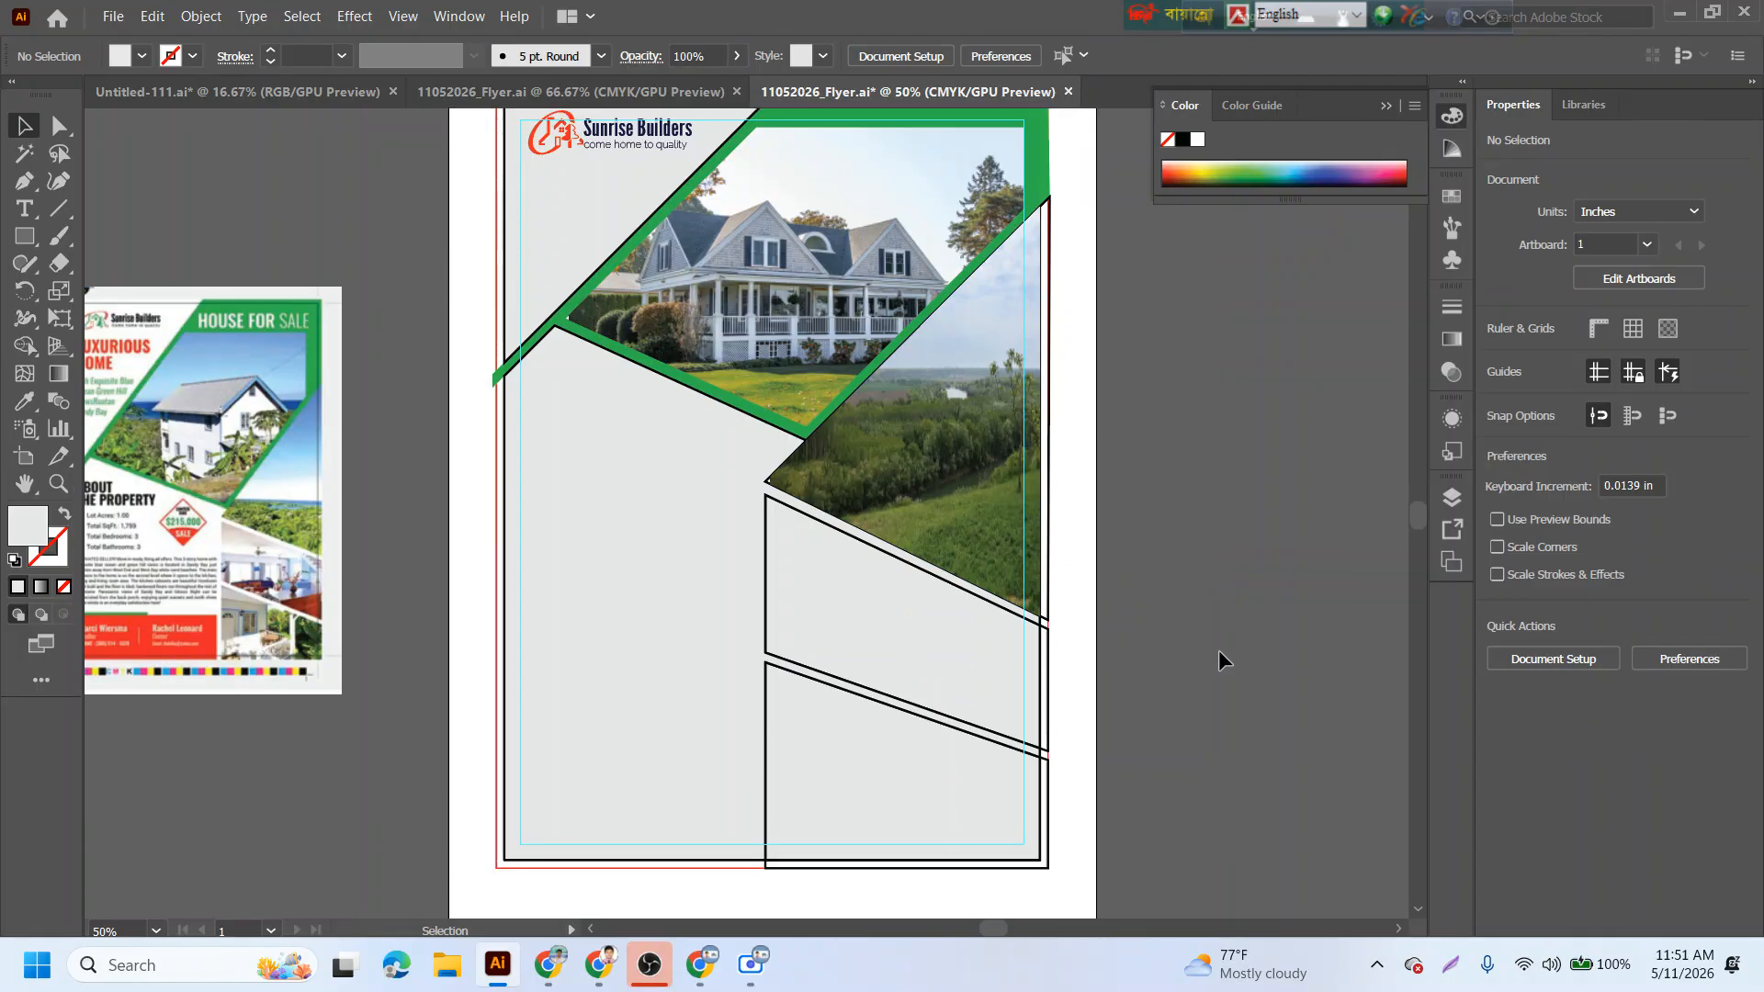
click(1016, 625)
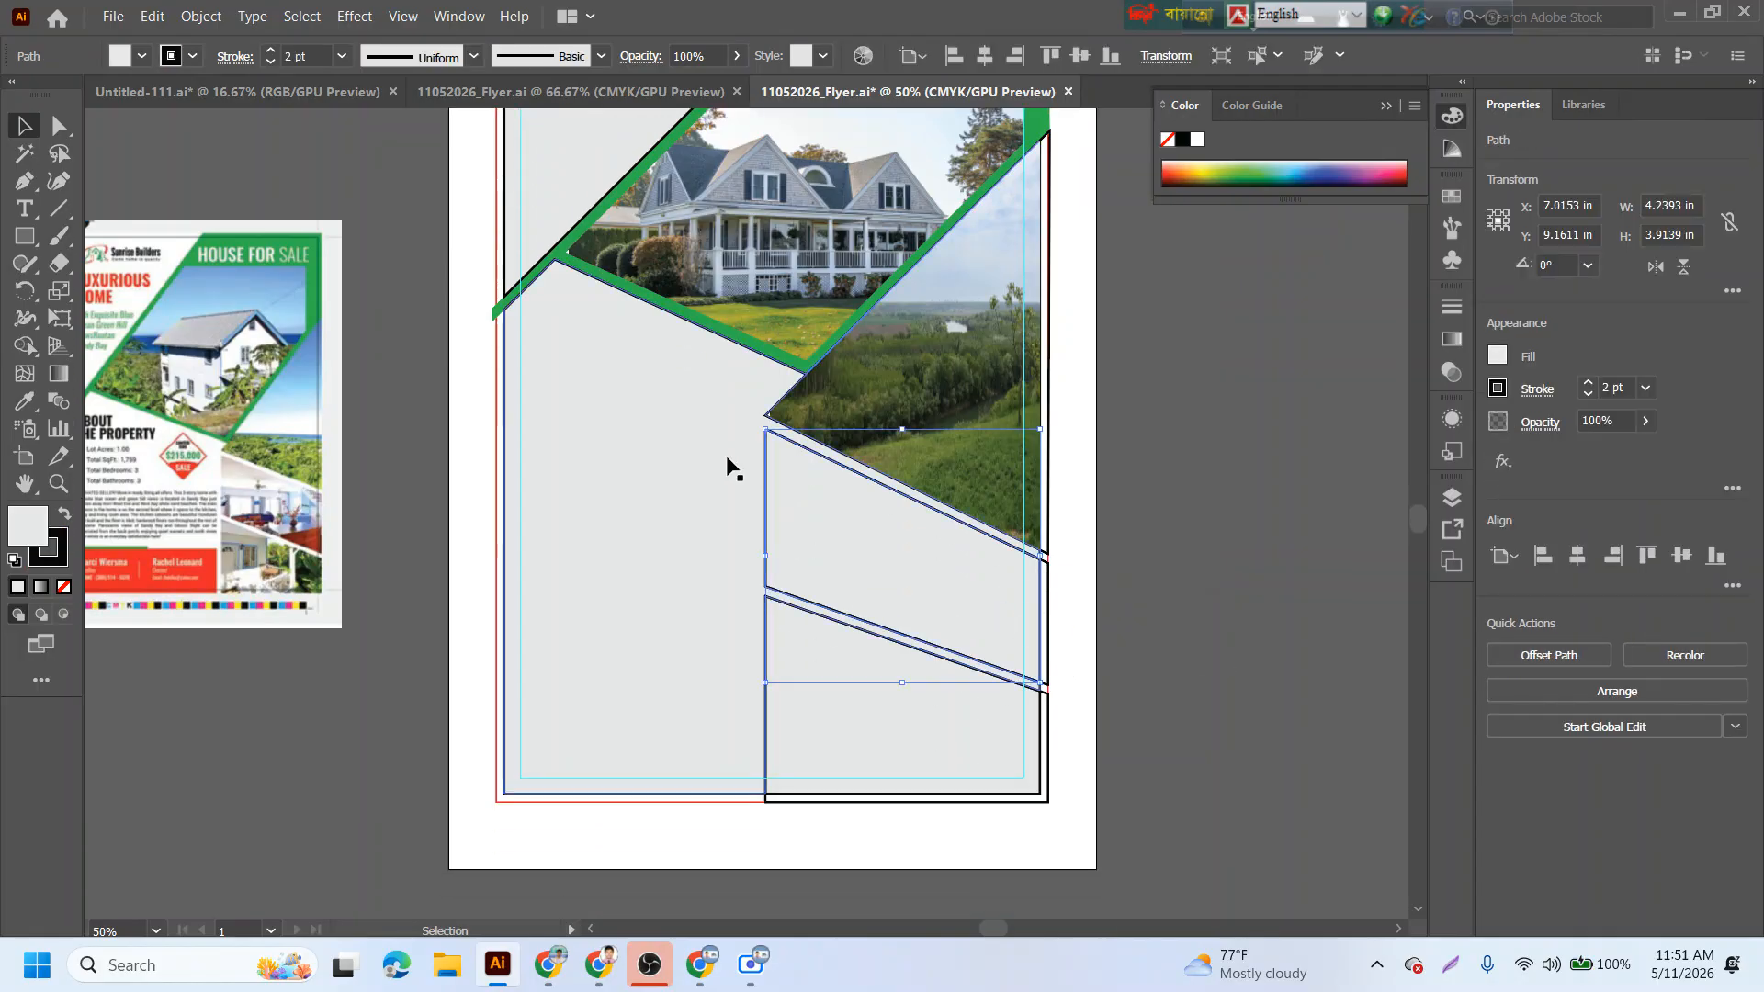
scroll(797, 542, up, 2)
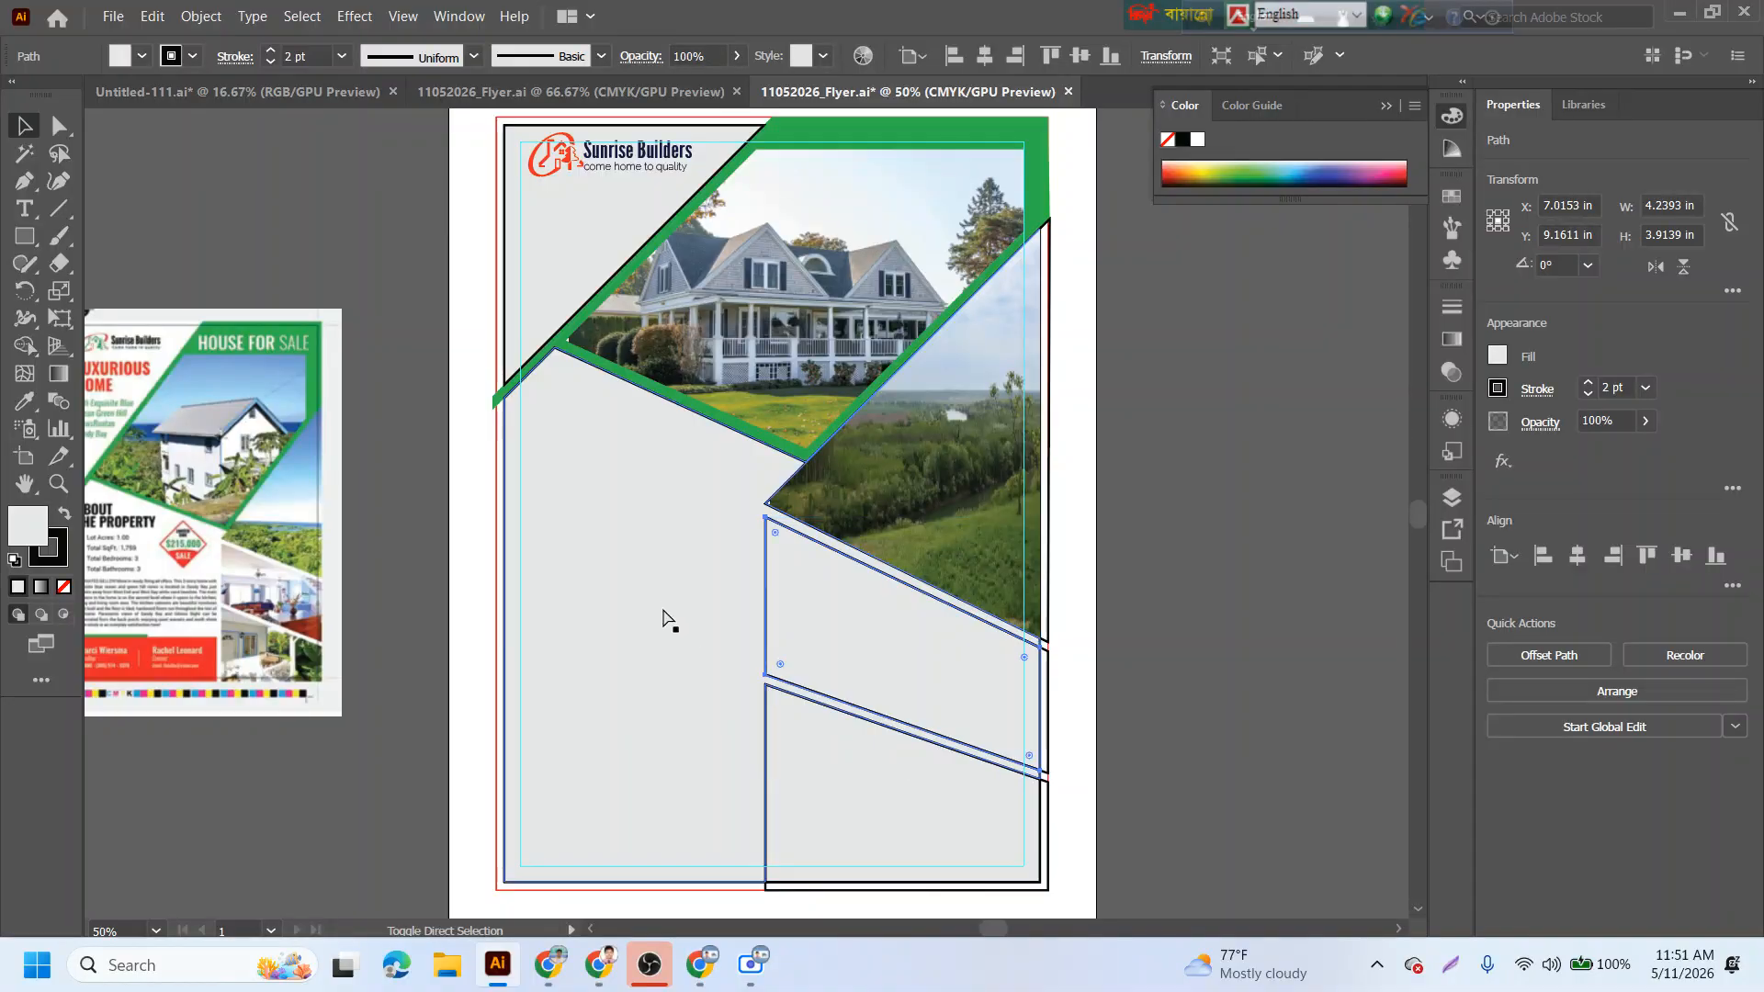
key(shift+ctrl+p)
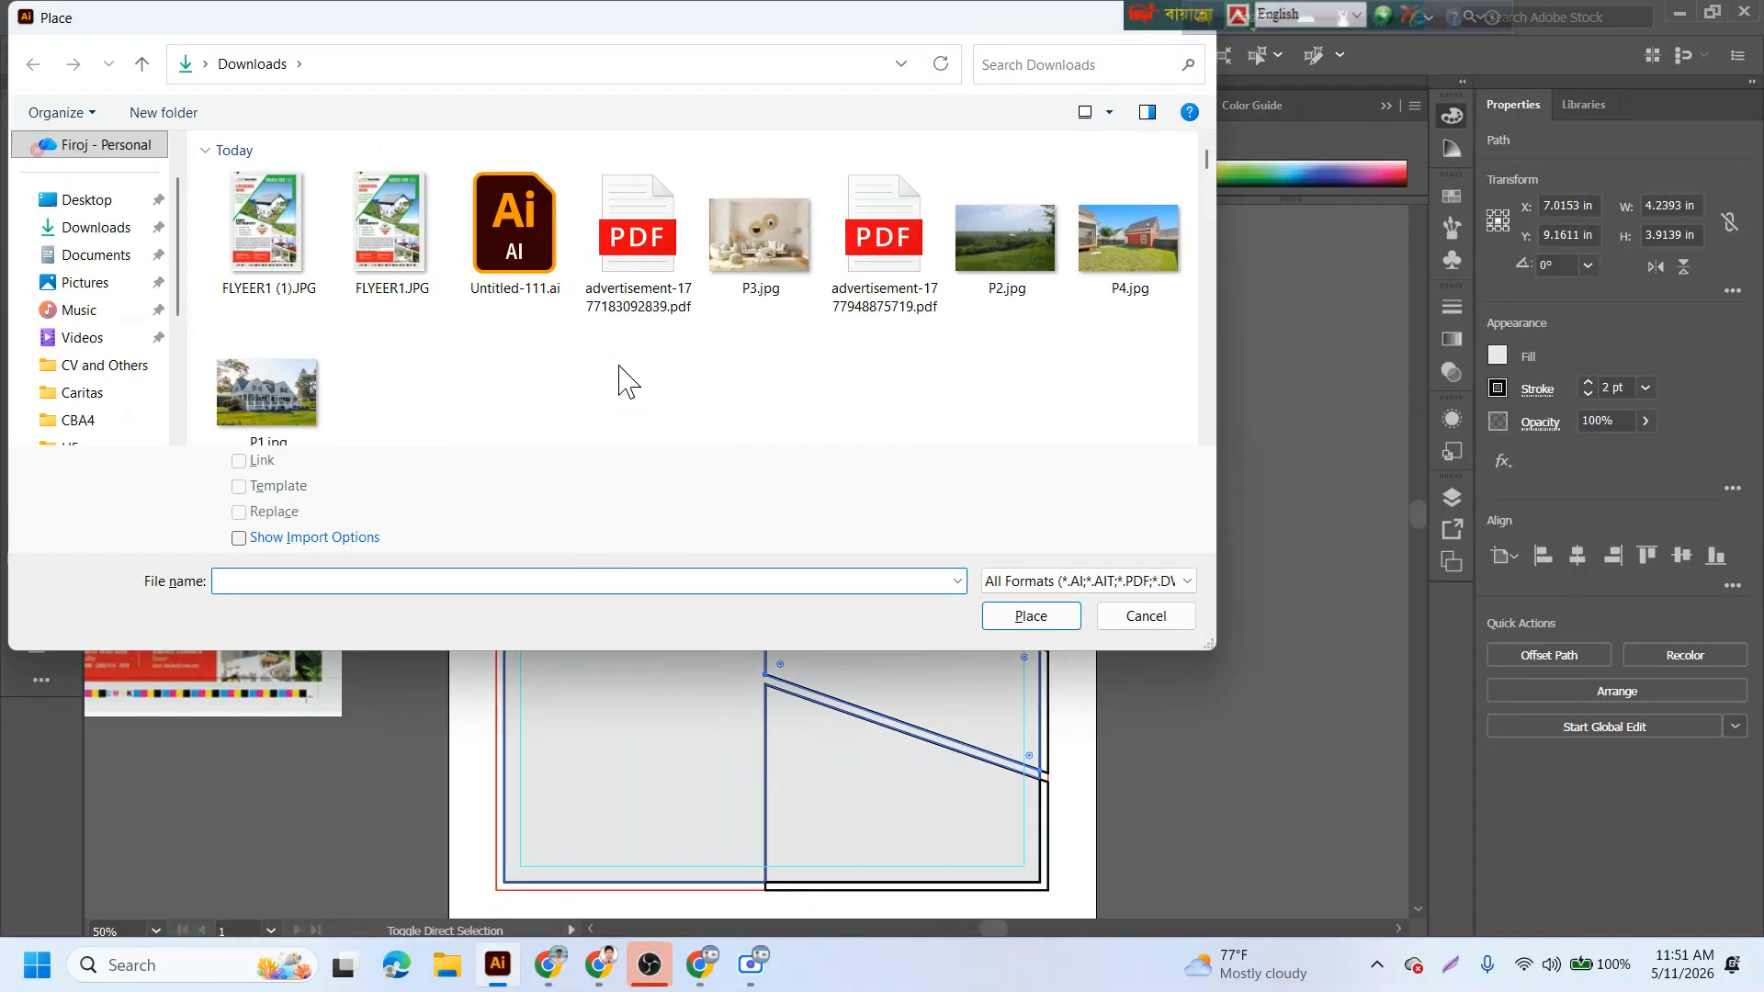
double_click(781, 253)
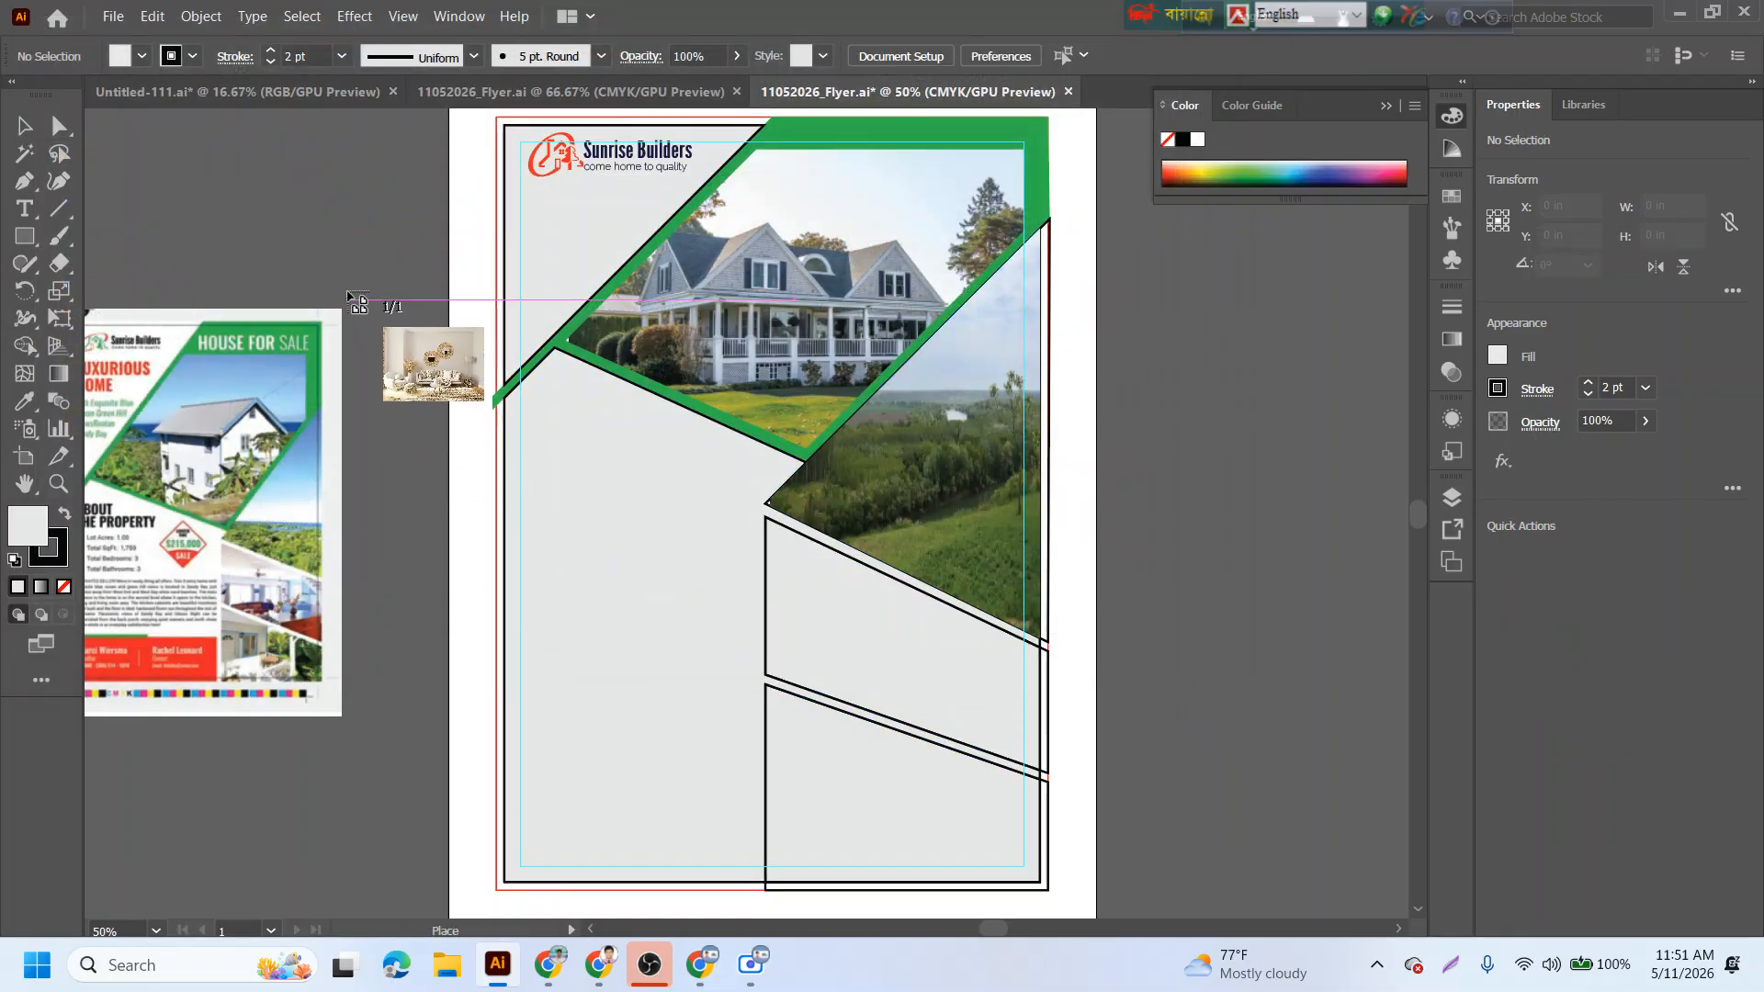
drag(171, 195, 539, 464)
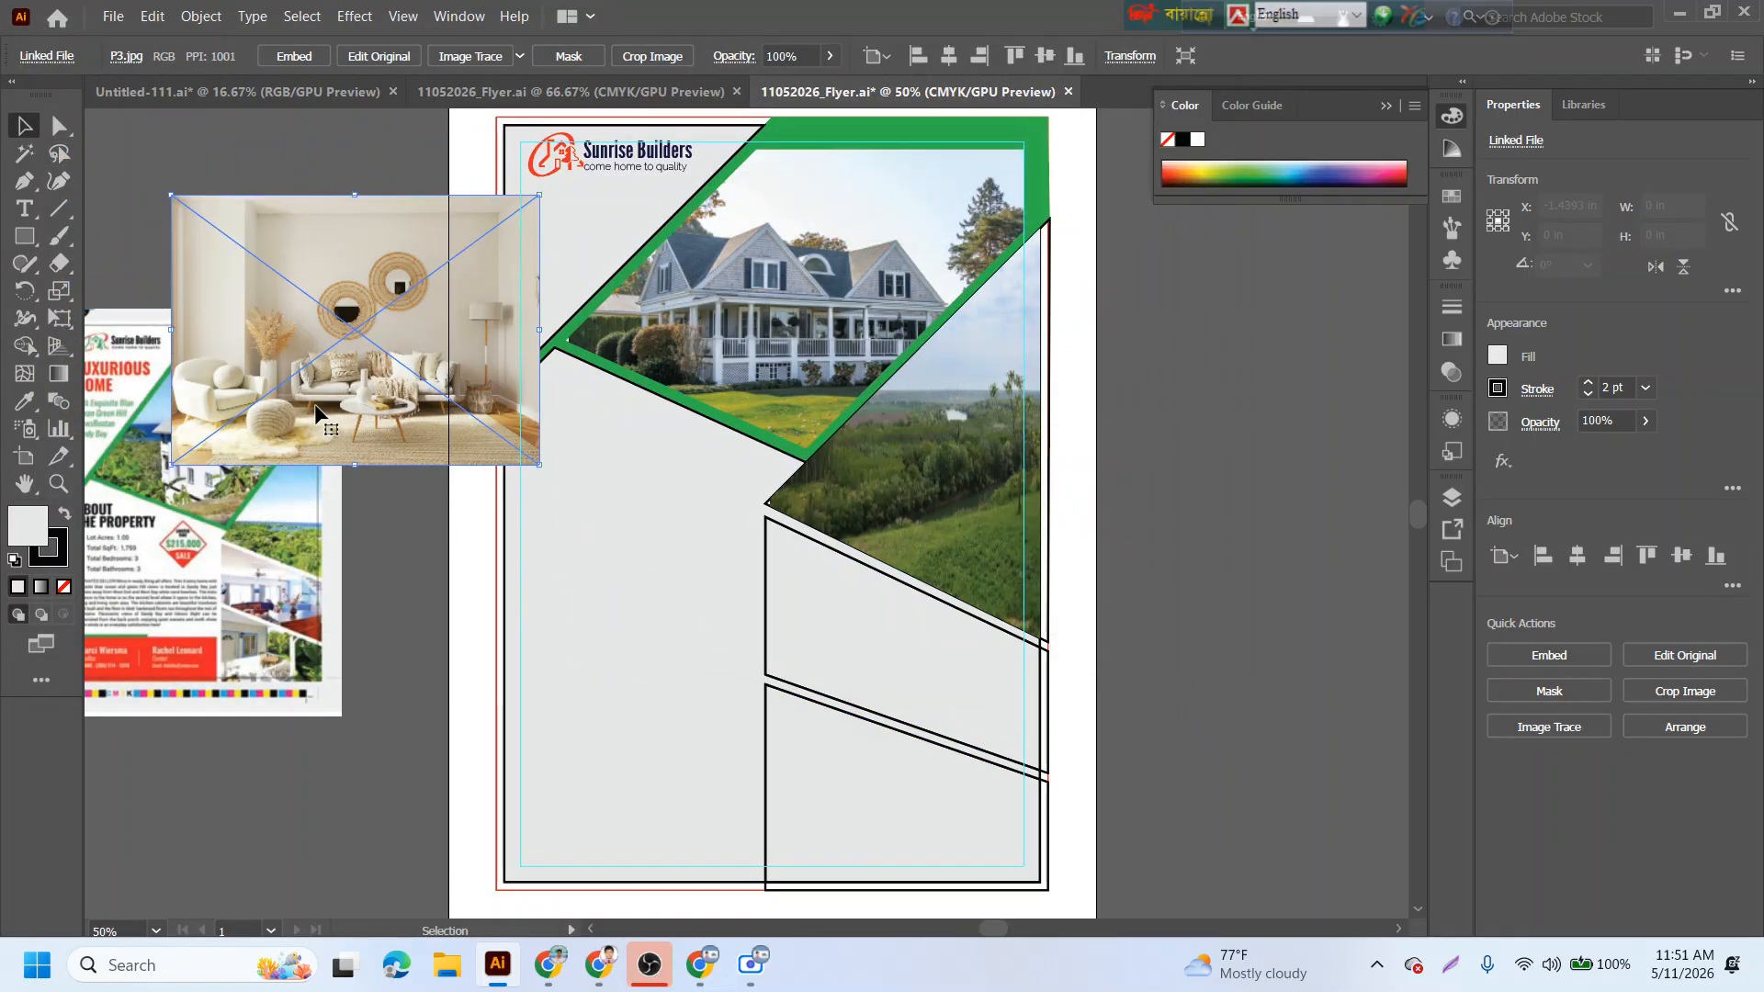
click(292, 55)
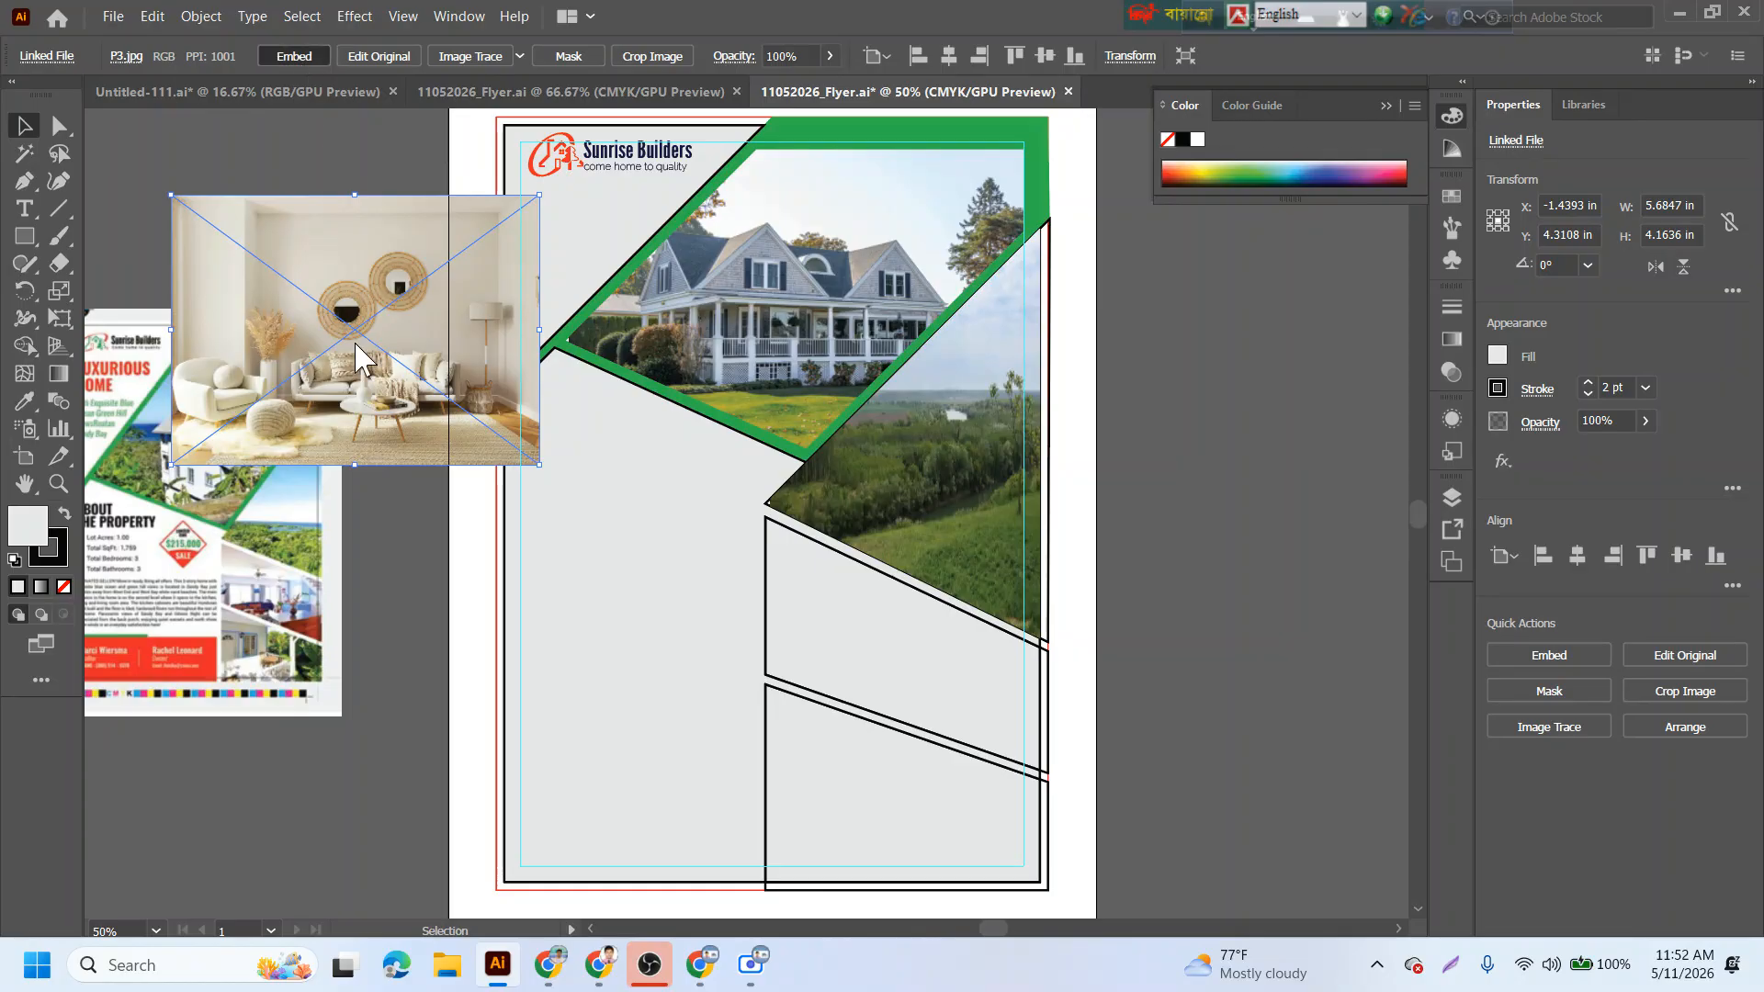
drag(358, 347, 475, 634)
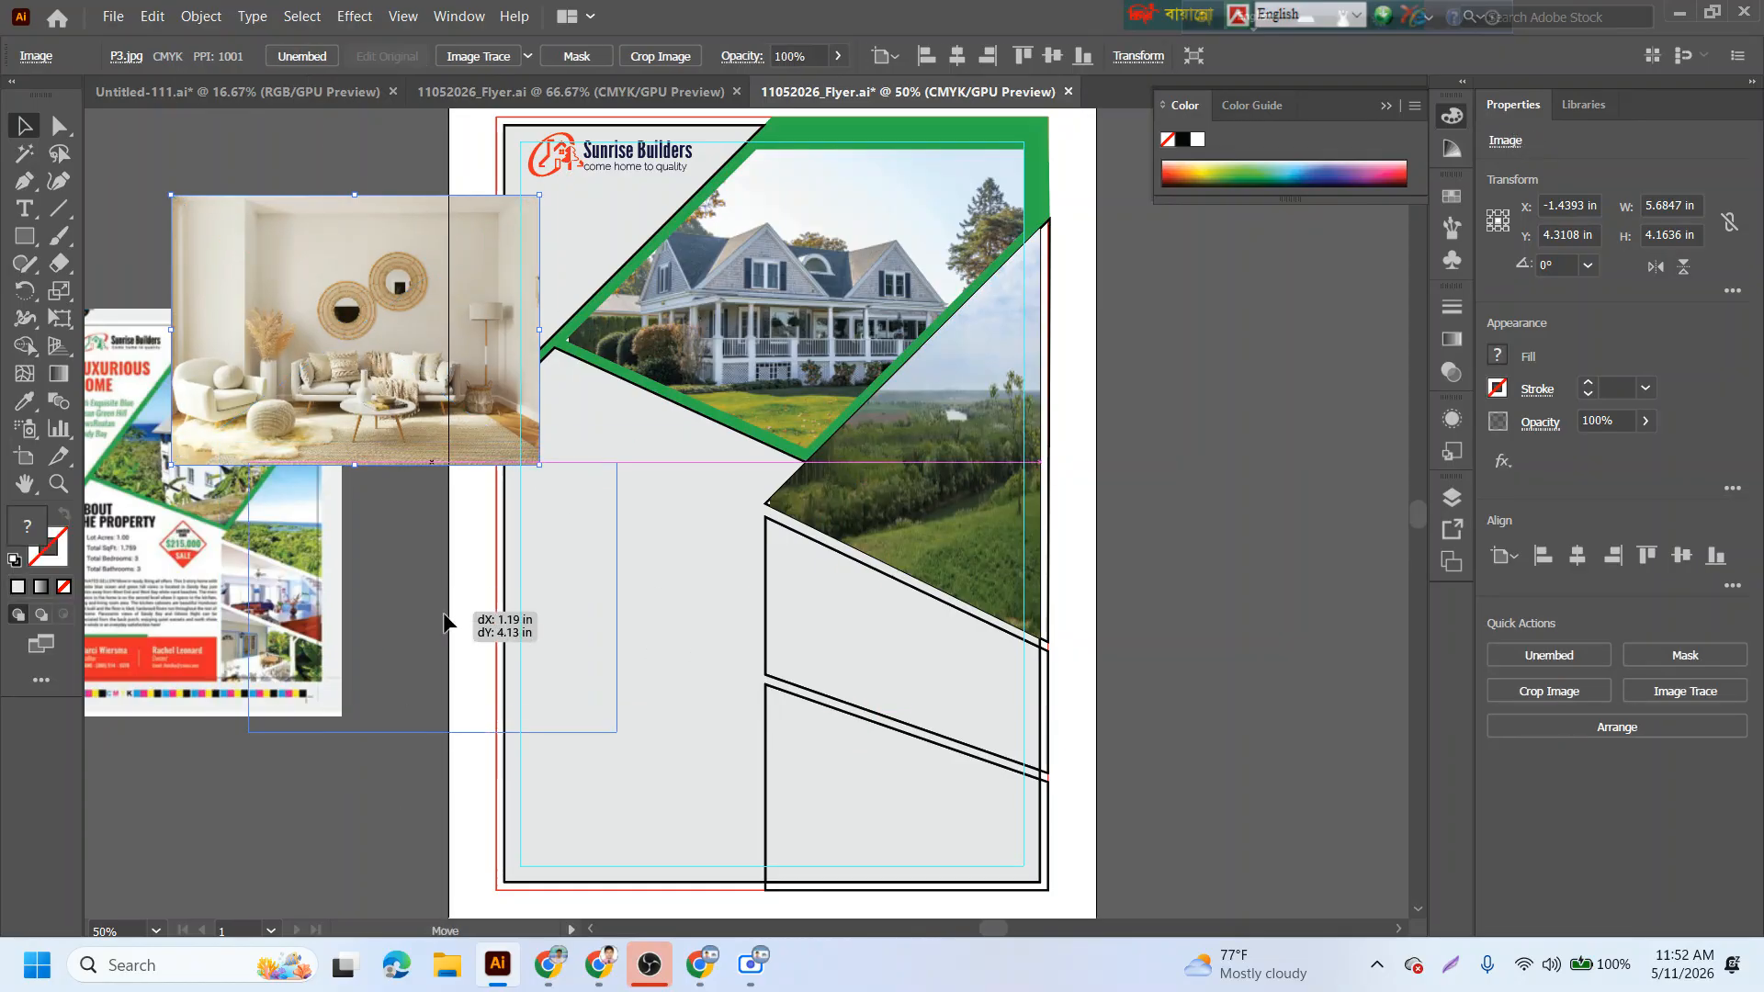
- Bring the slanted photo shape below the landscape photo to the front
right_click(857, 639)
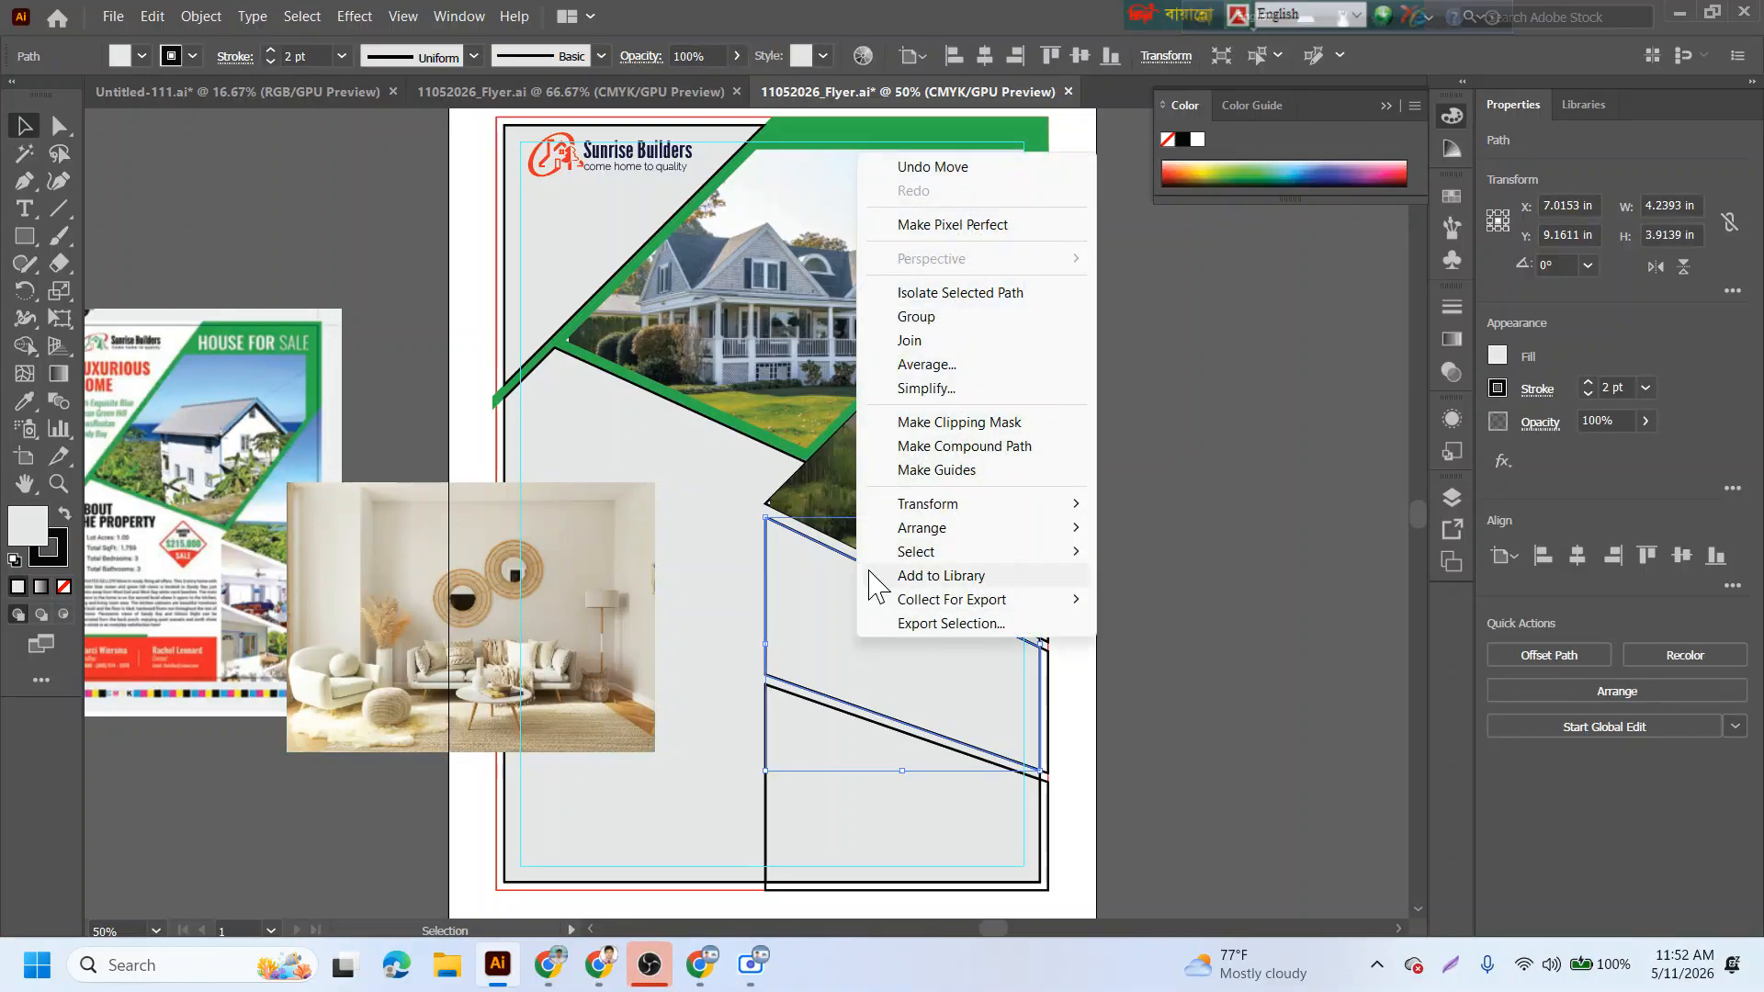
mouse_move(1057, 531)
click(1185, 528)
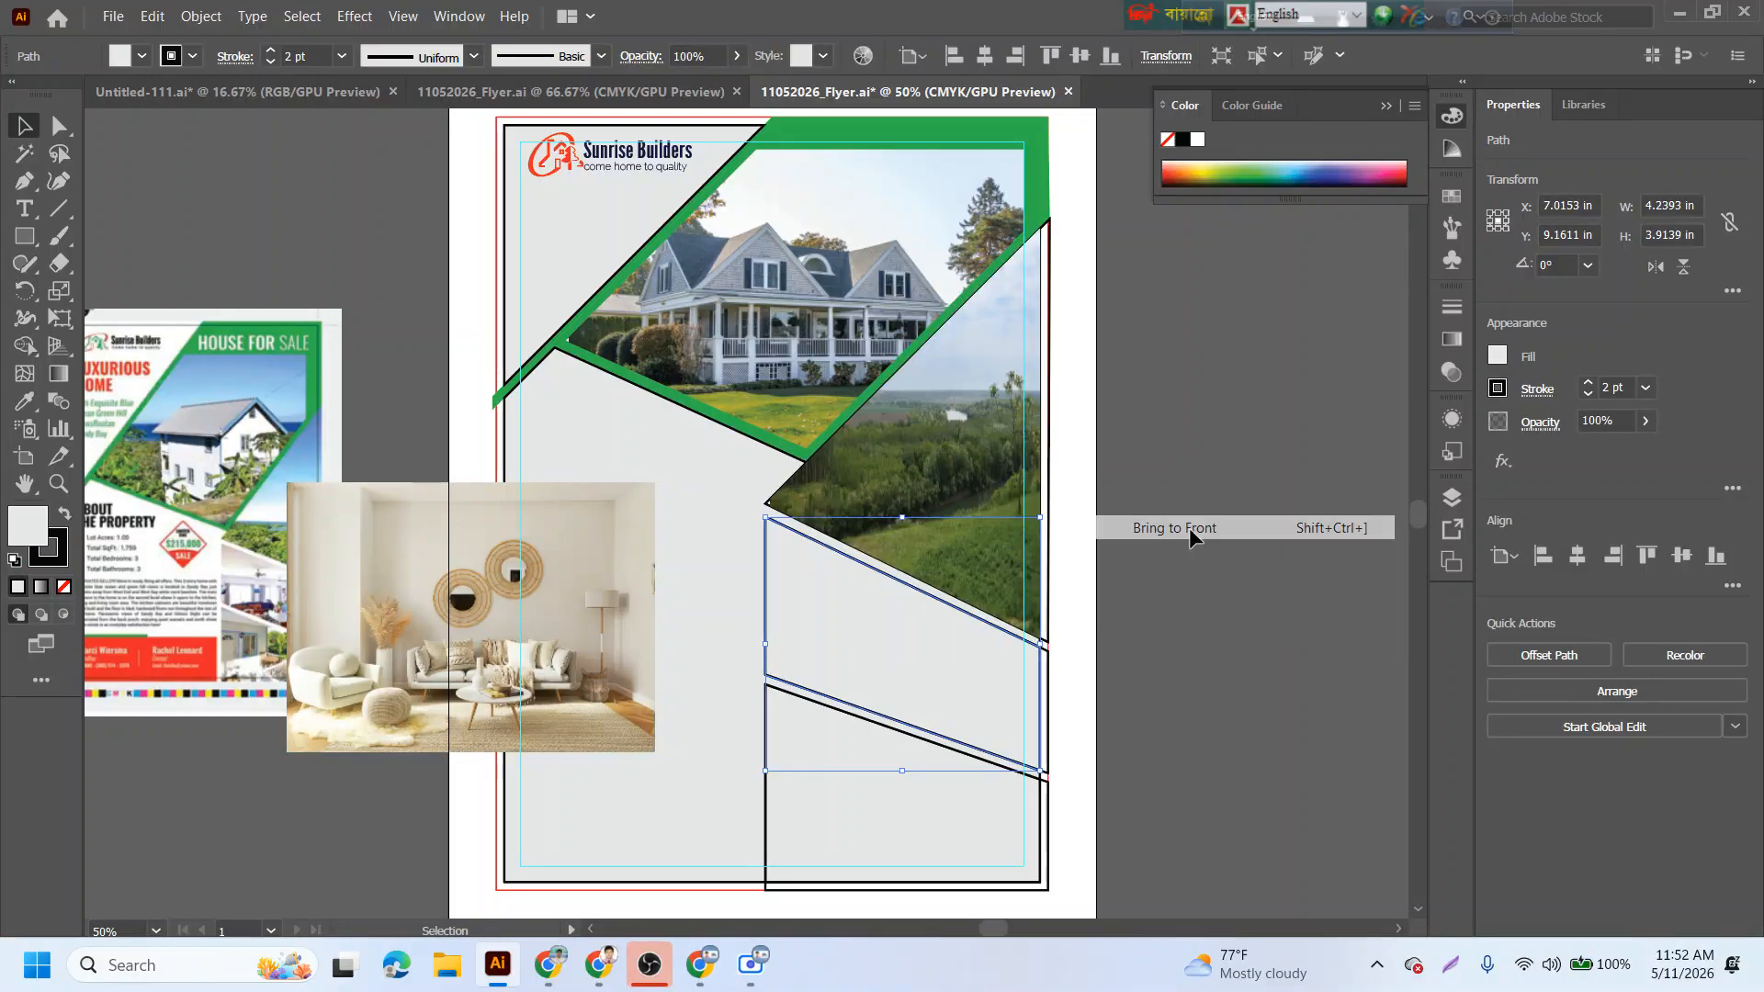
- Move the living room photo behind the slanted shape and resize it to about 4.56 × 4 in
click(614, 583)
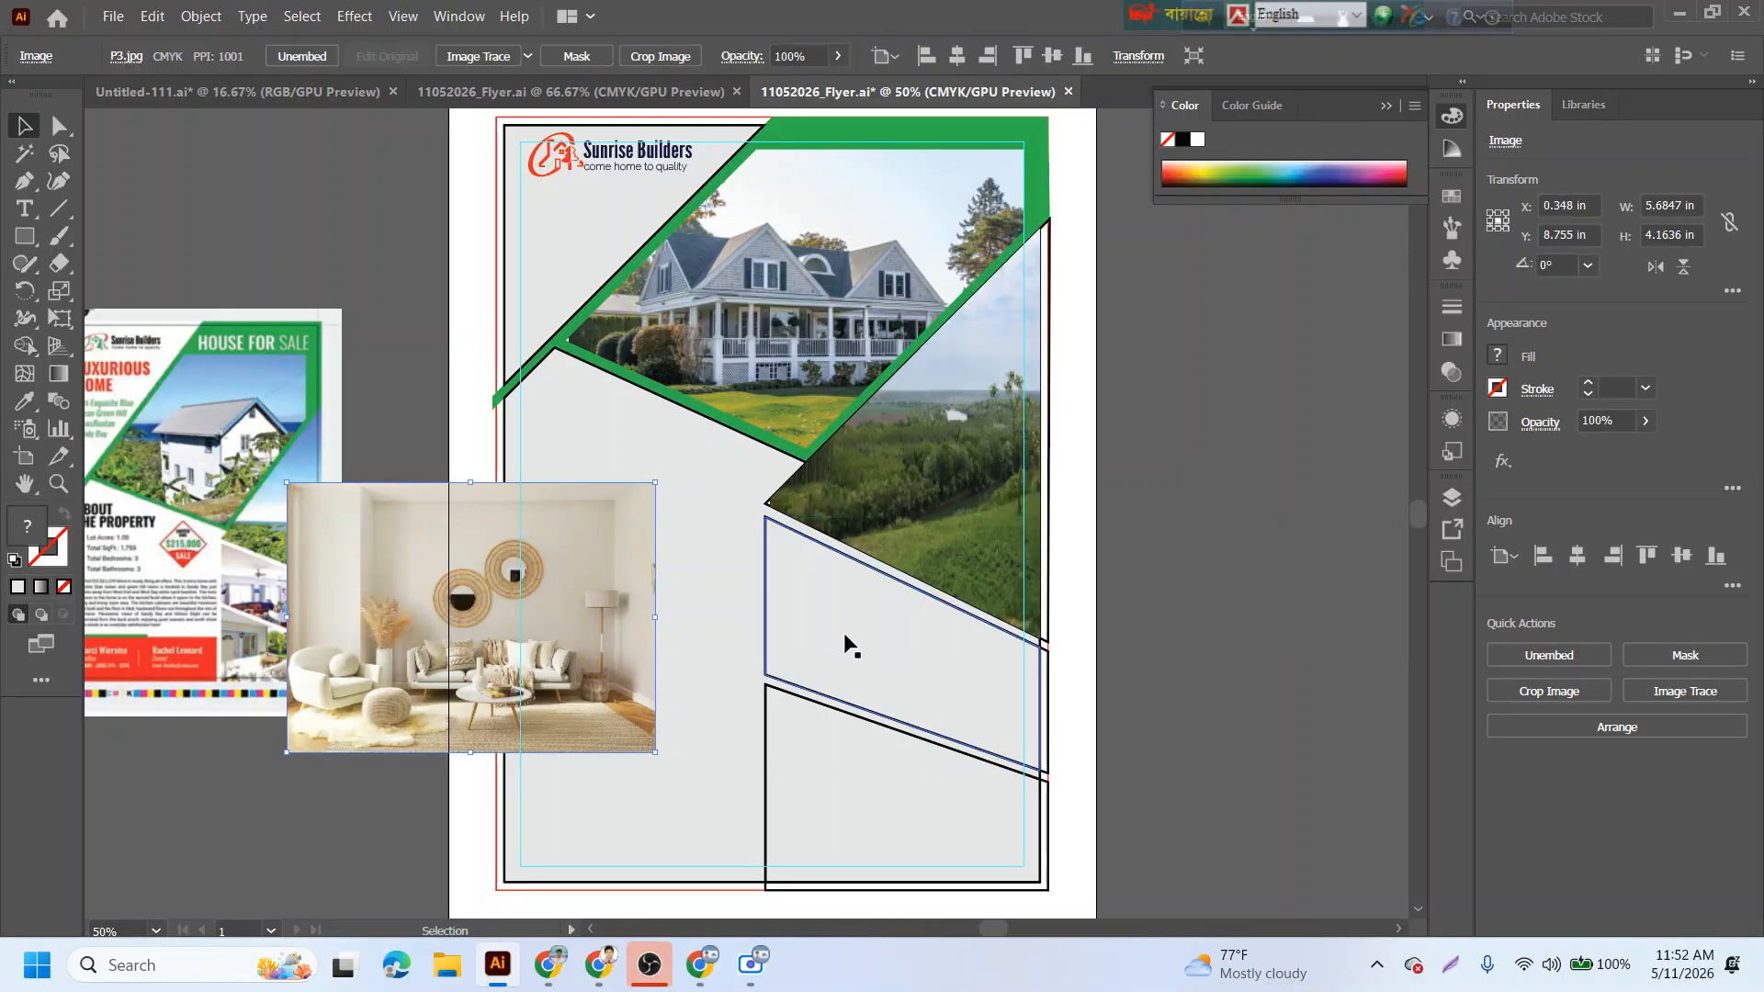
click(844, 636)
drag(567, 598, 1017, 626)
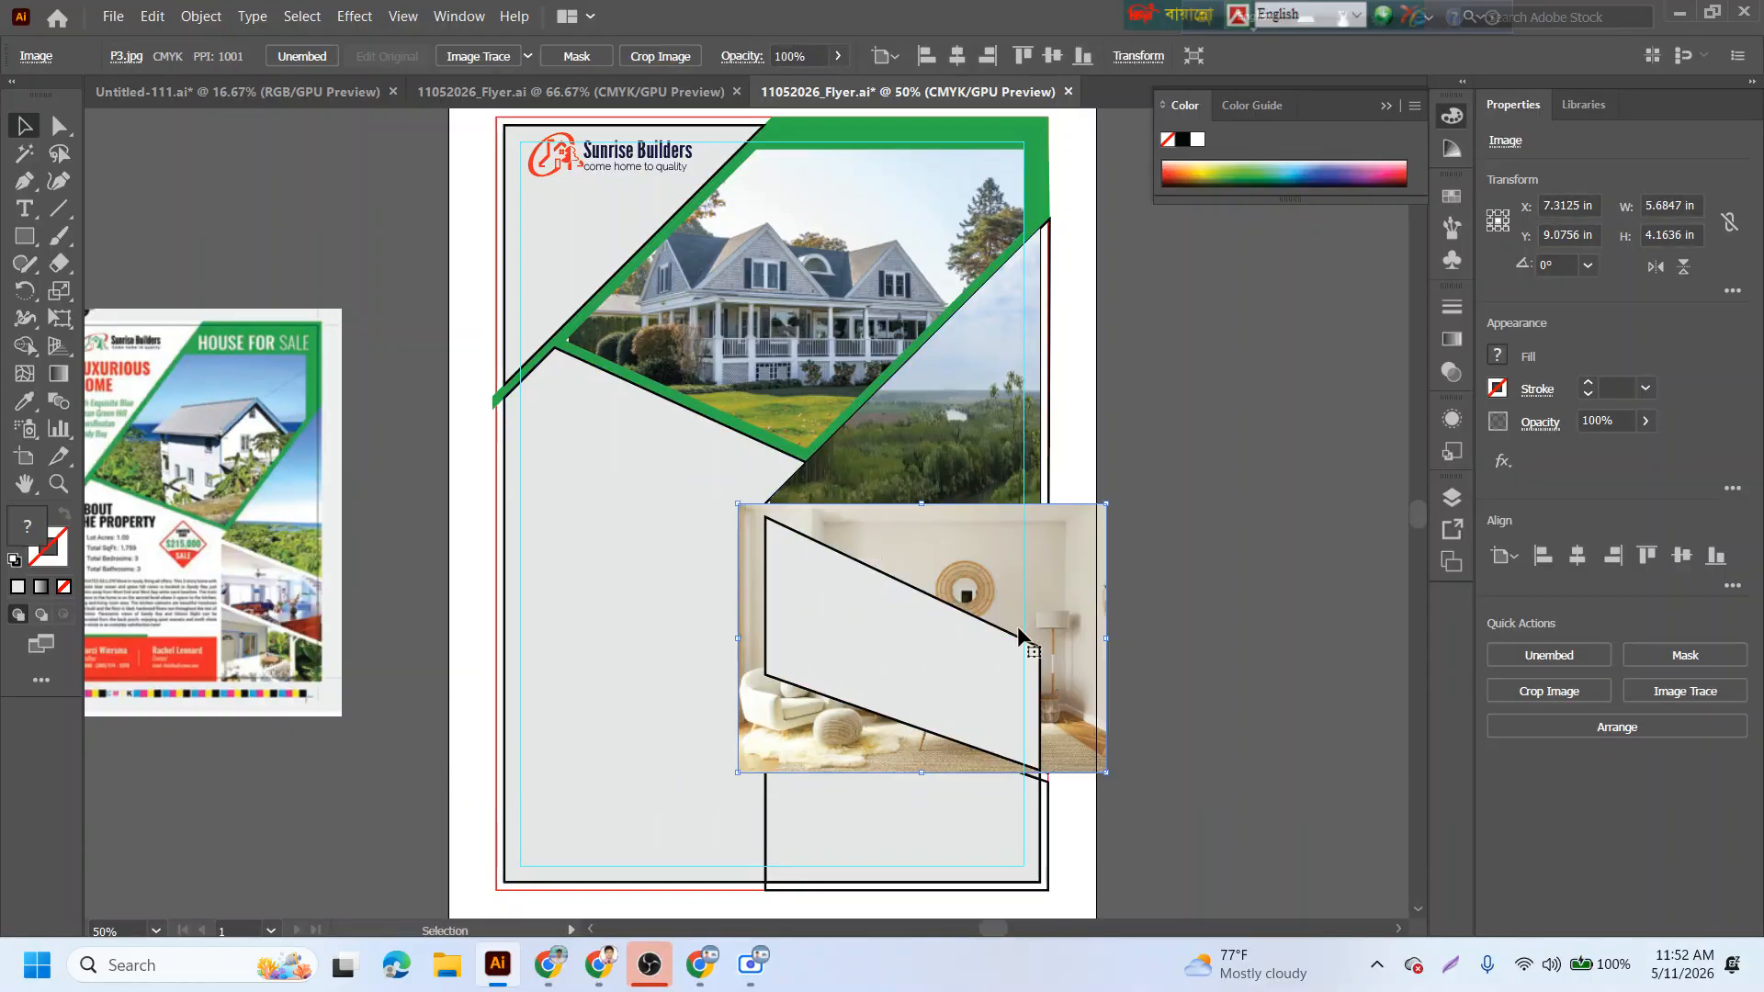
drag(1105, 772, 1059, 772)
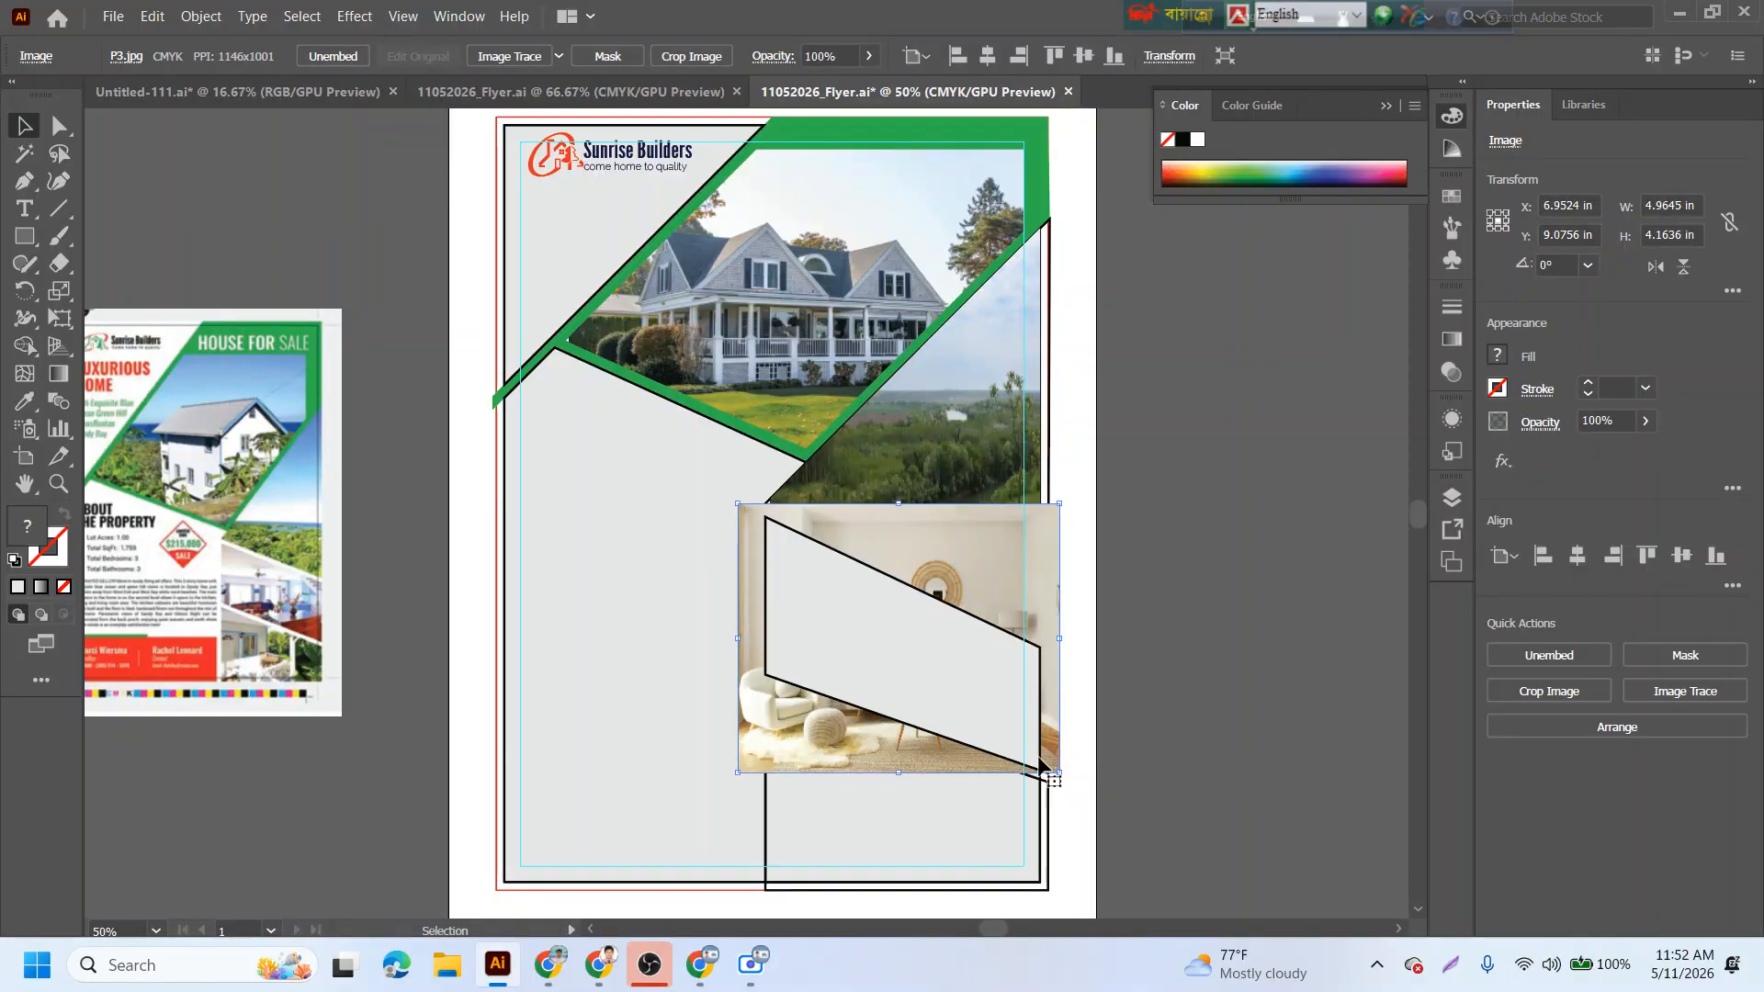
drag(738, 503, 748, 508)
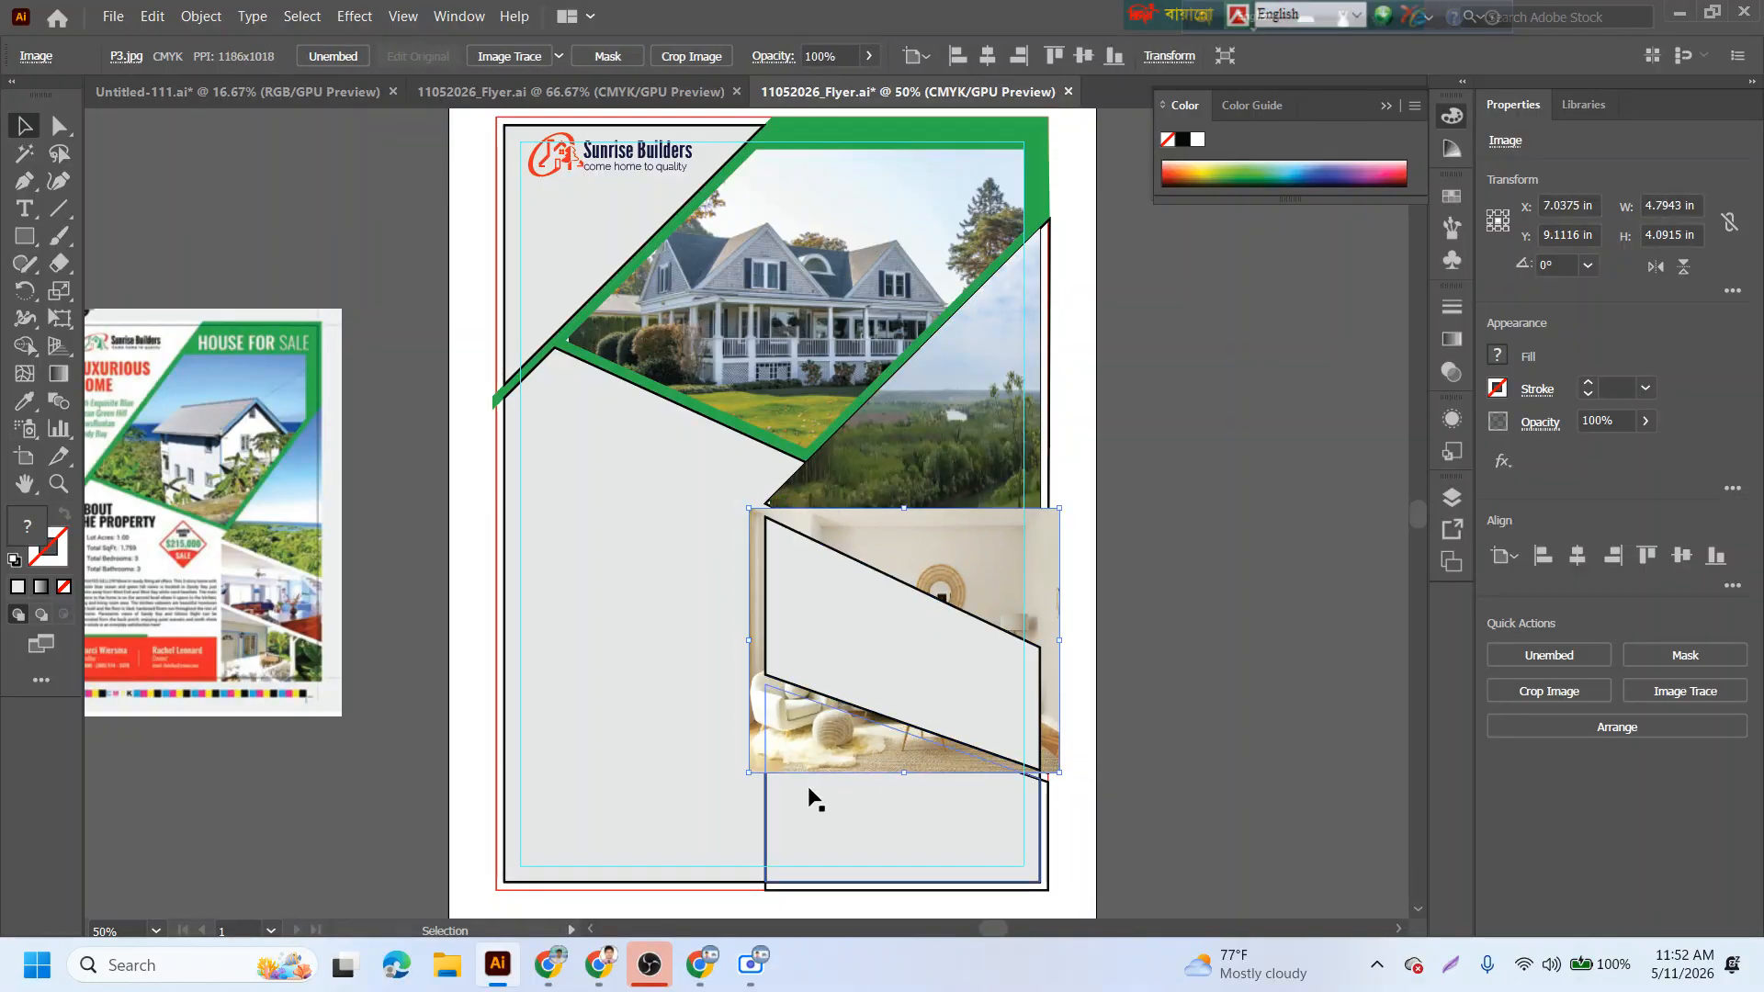
mouse_move(753, 778)
mouse_down()
mouse_move(776, 765)
mouse_move(759, 766)
mouse_up()
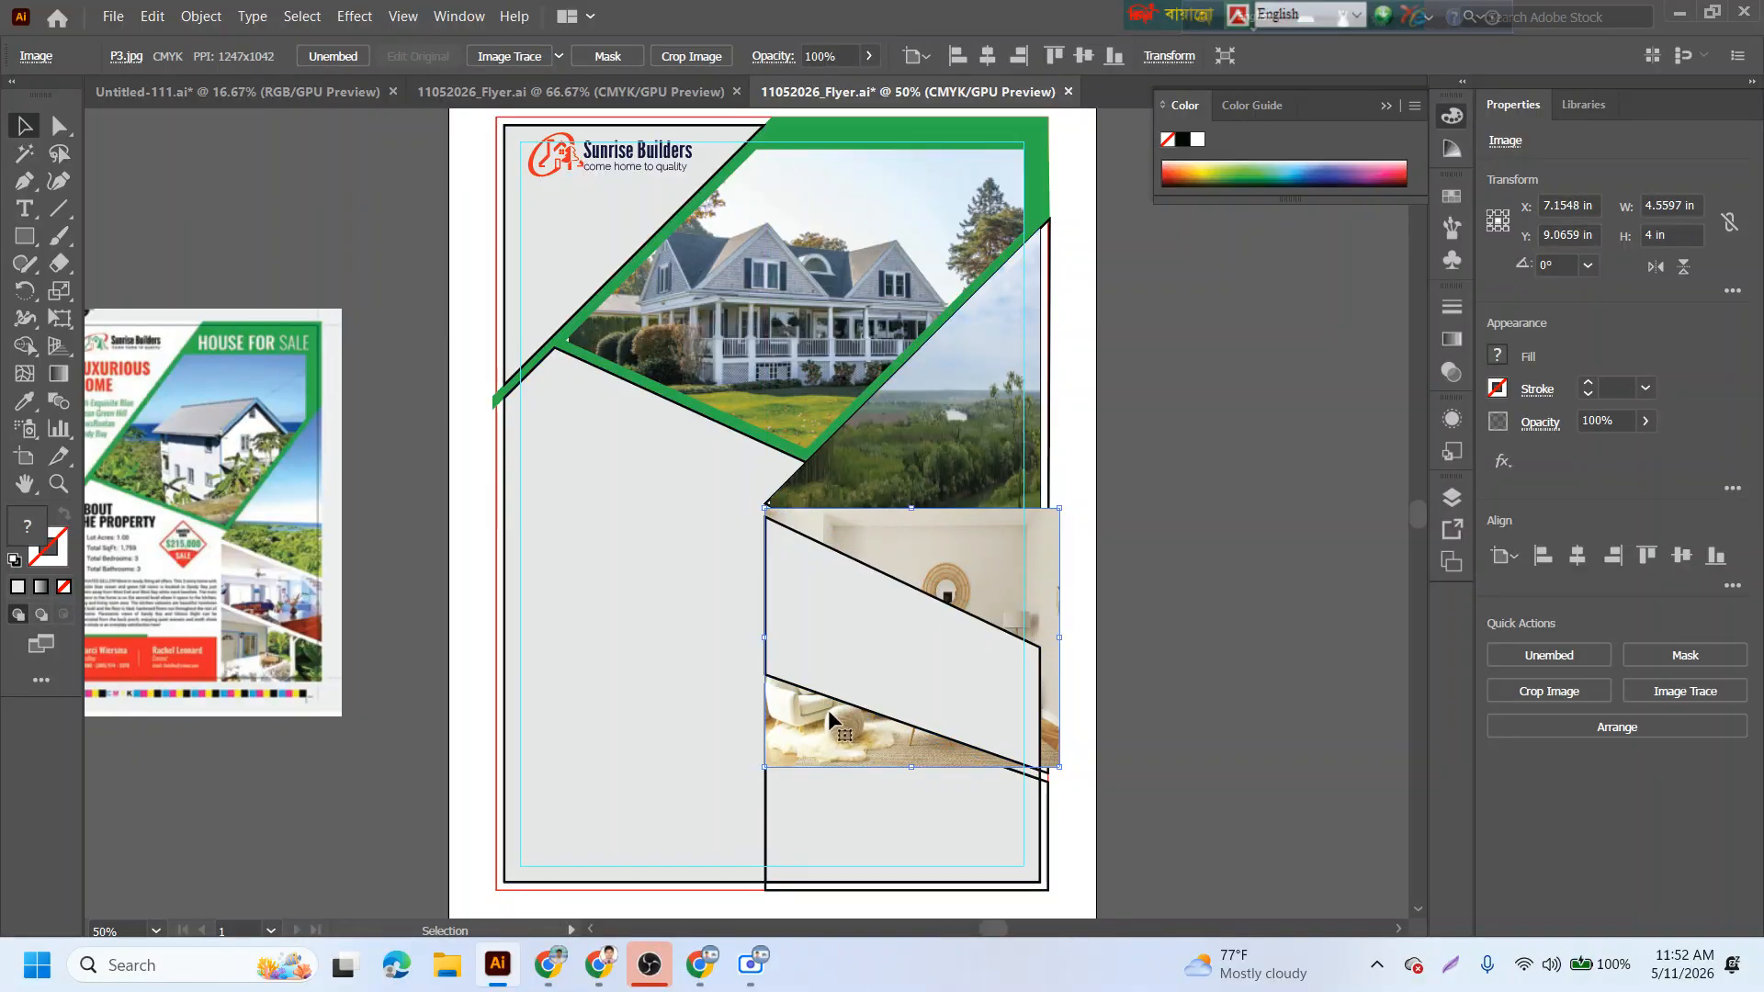
- Make a clipping mask from the living room photo and the slanted shape, and deselect the result
shift+click(882, 602)
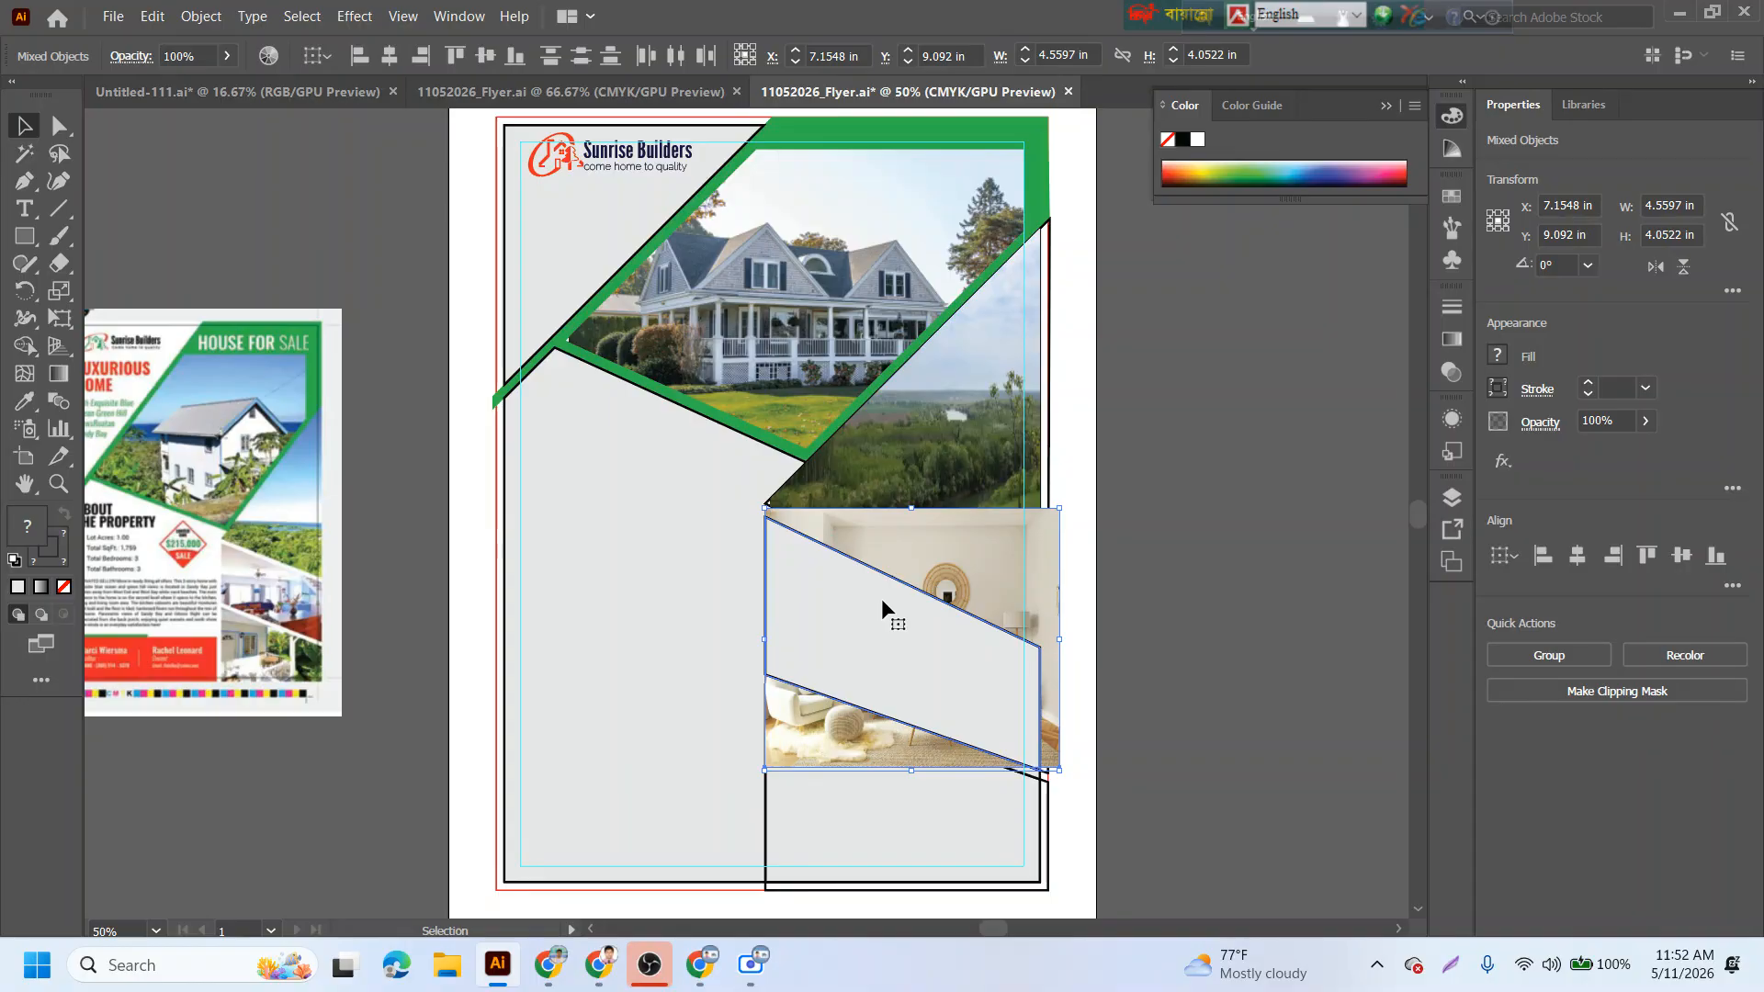
right_click(882, 603)
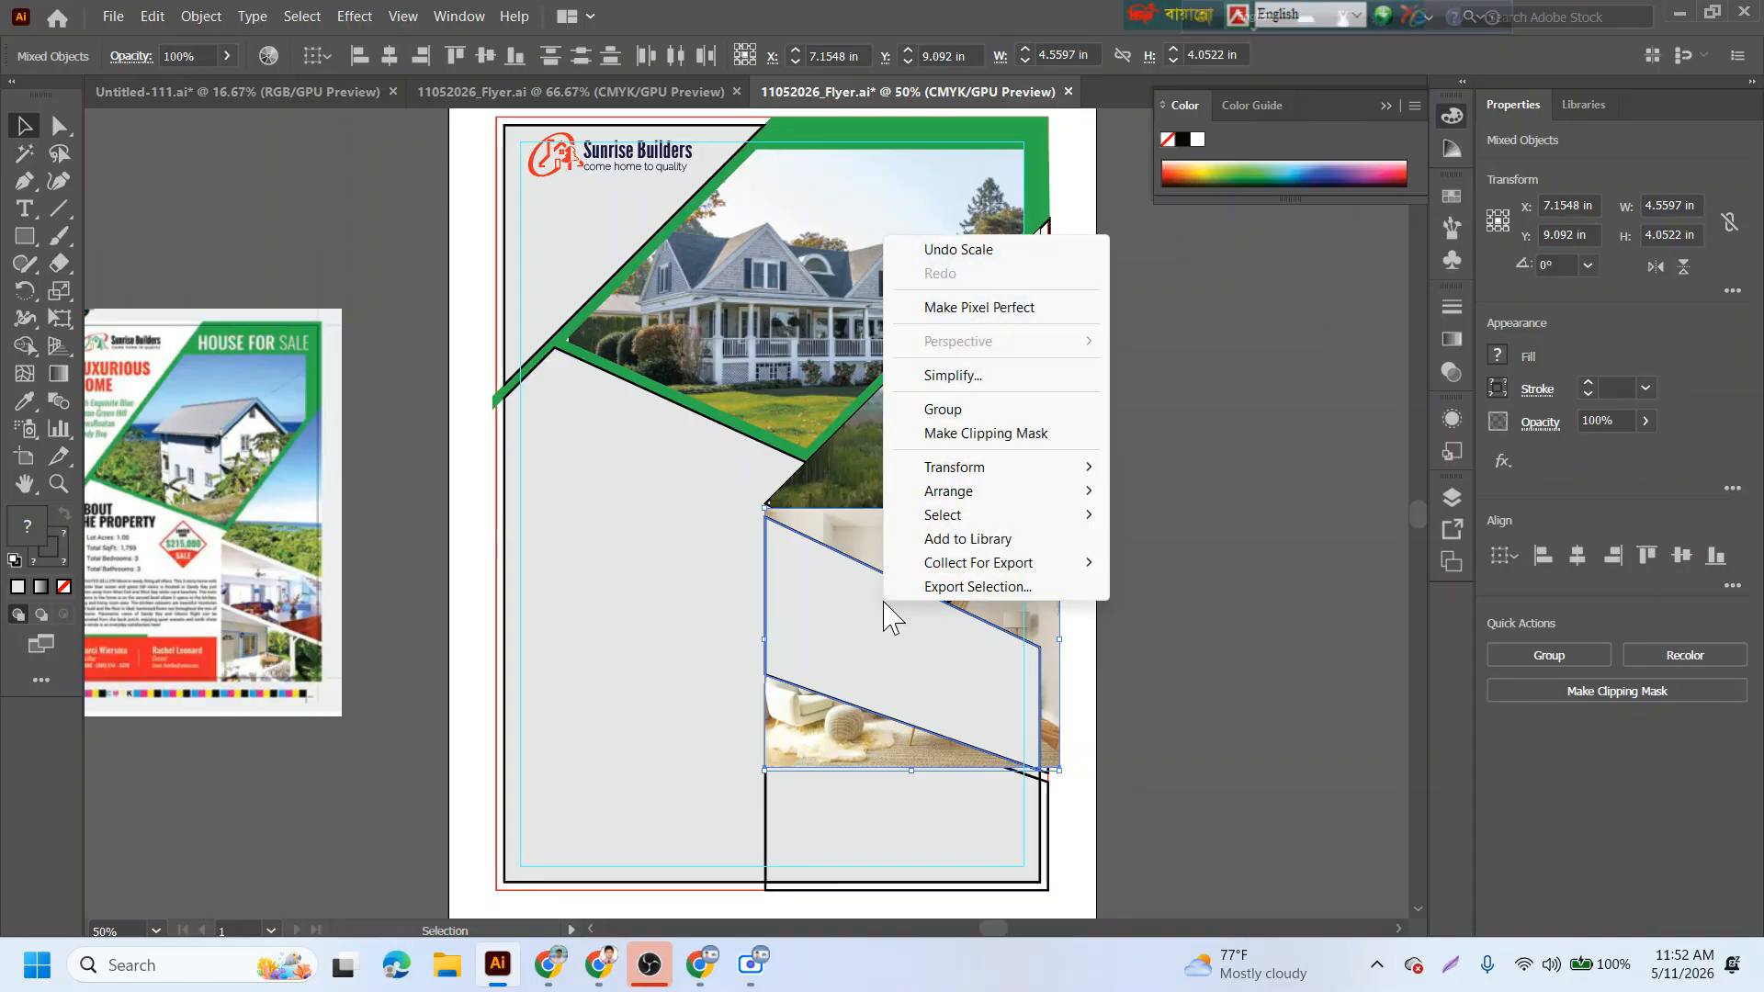
click(980, 435)
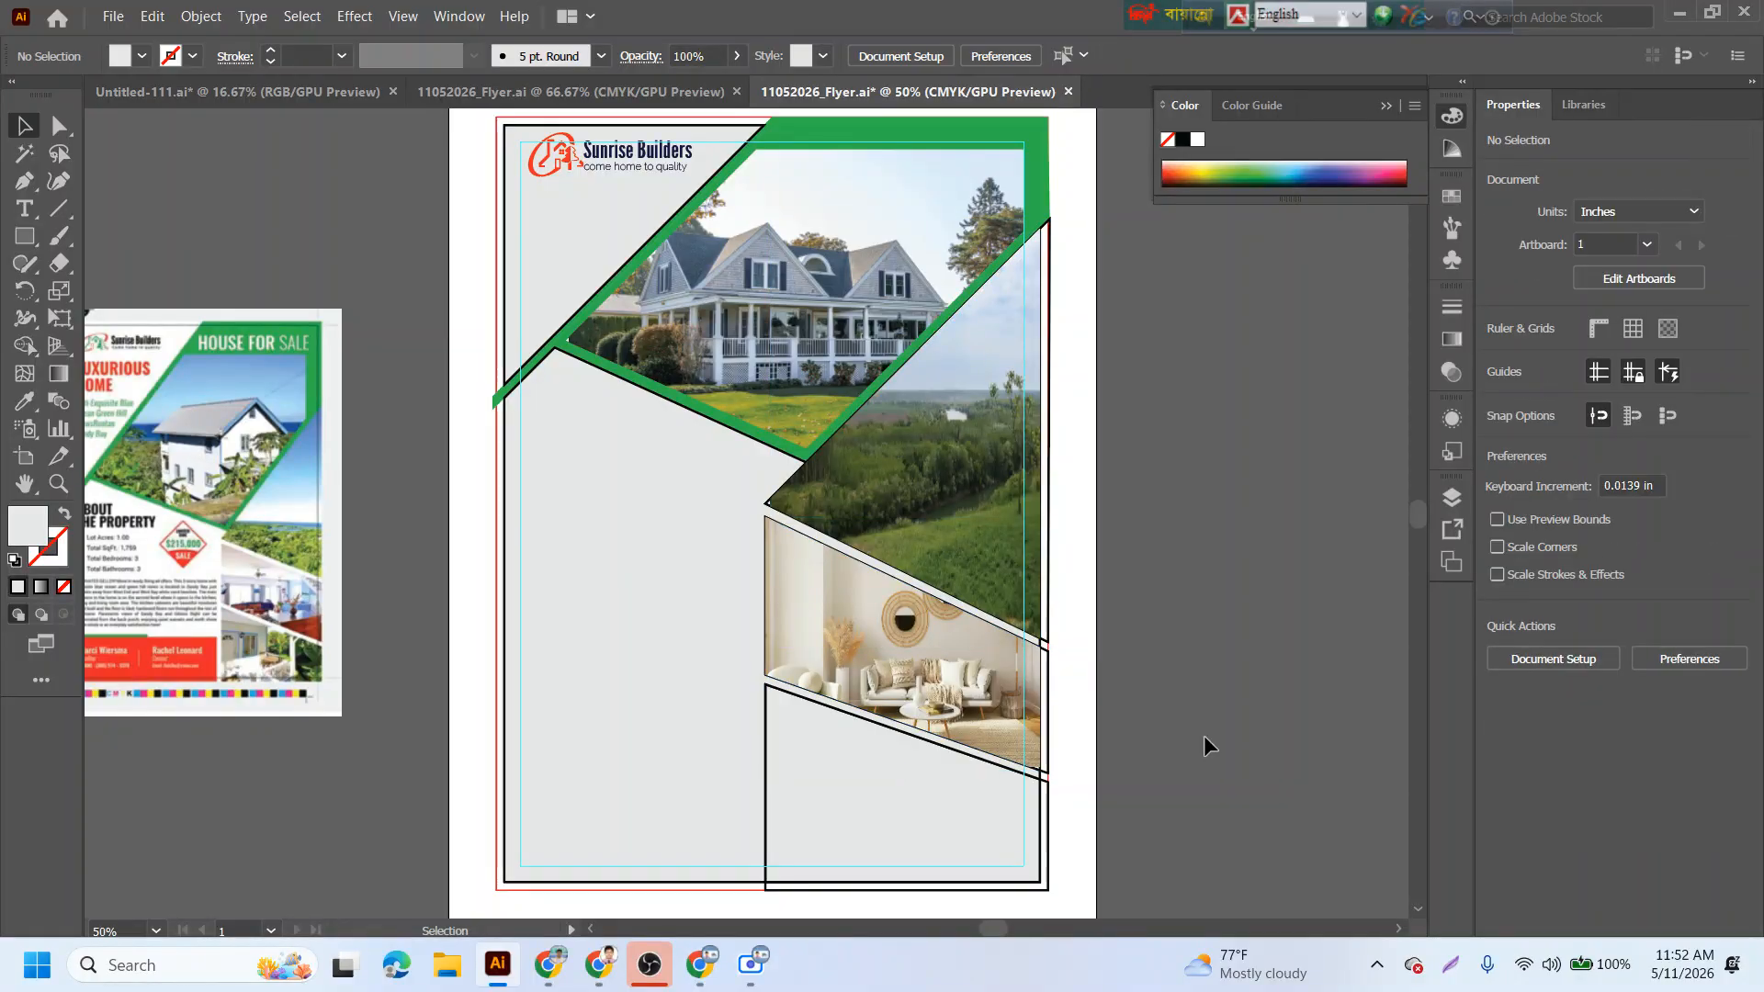
- Place P4.jpg from the Downloads folder at about 5.84 × 3.9 in, embed it, and move it beside the lowest photo shape
scroll(1197, 783, down, 2)
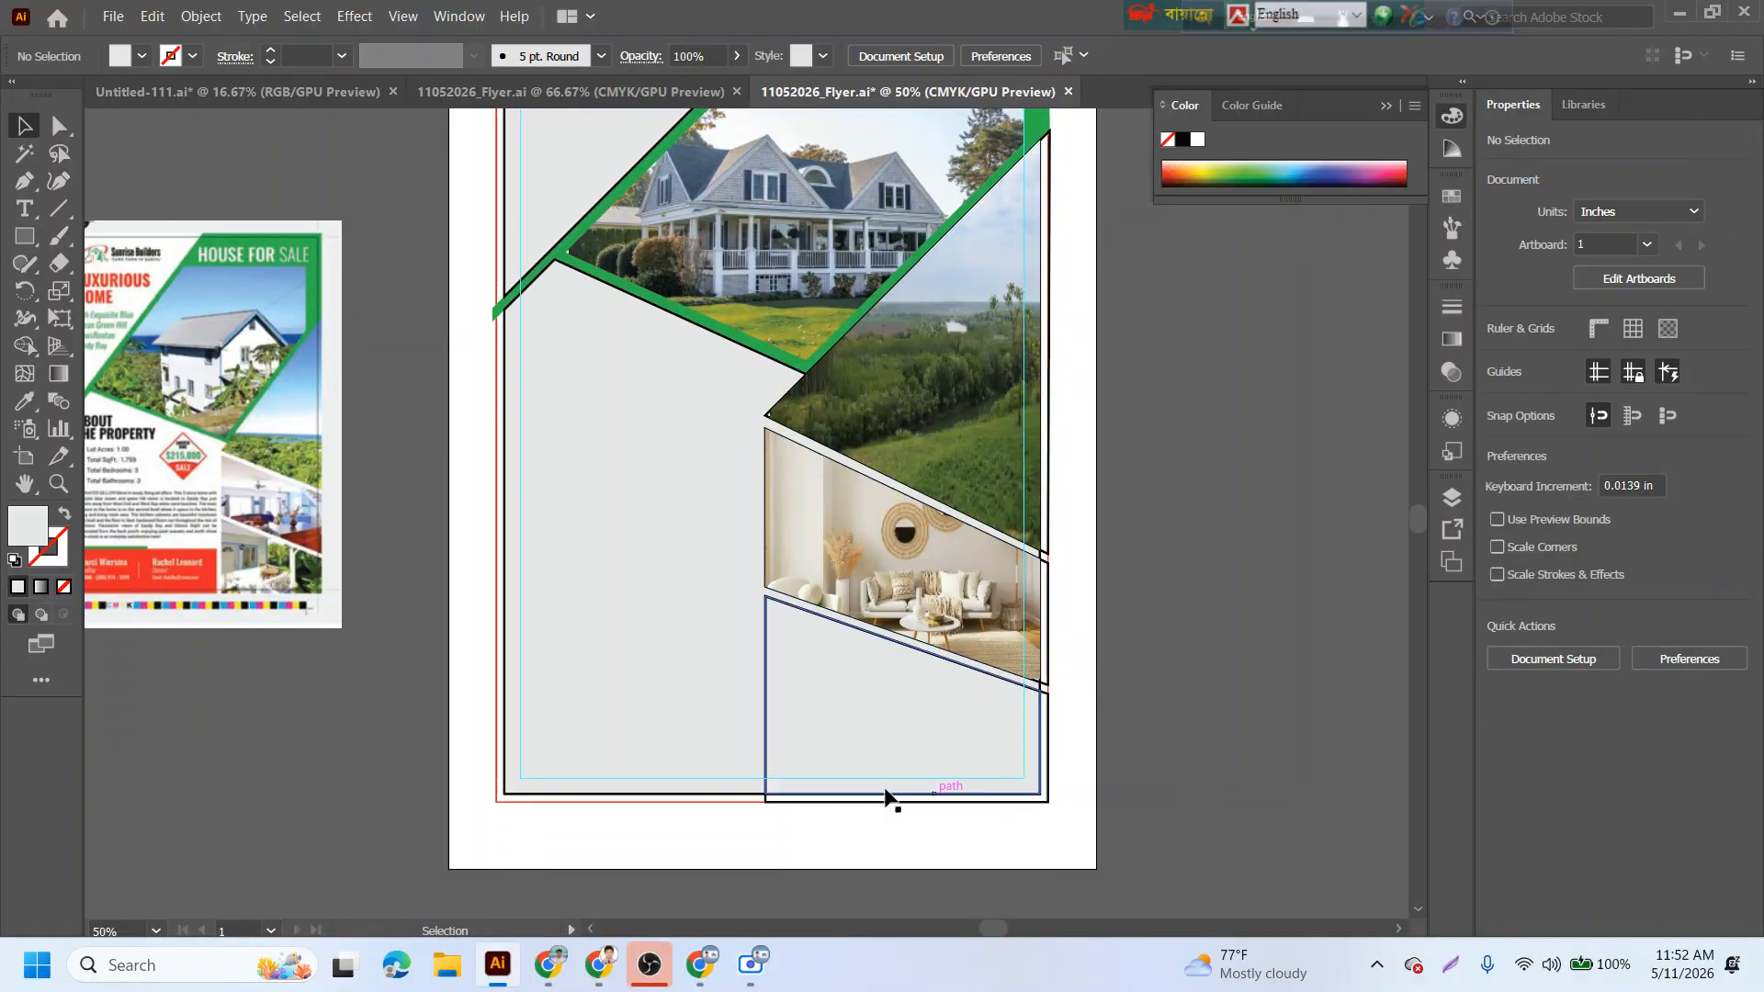
click(868, 758)
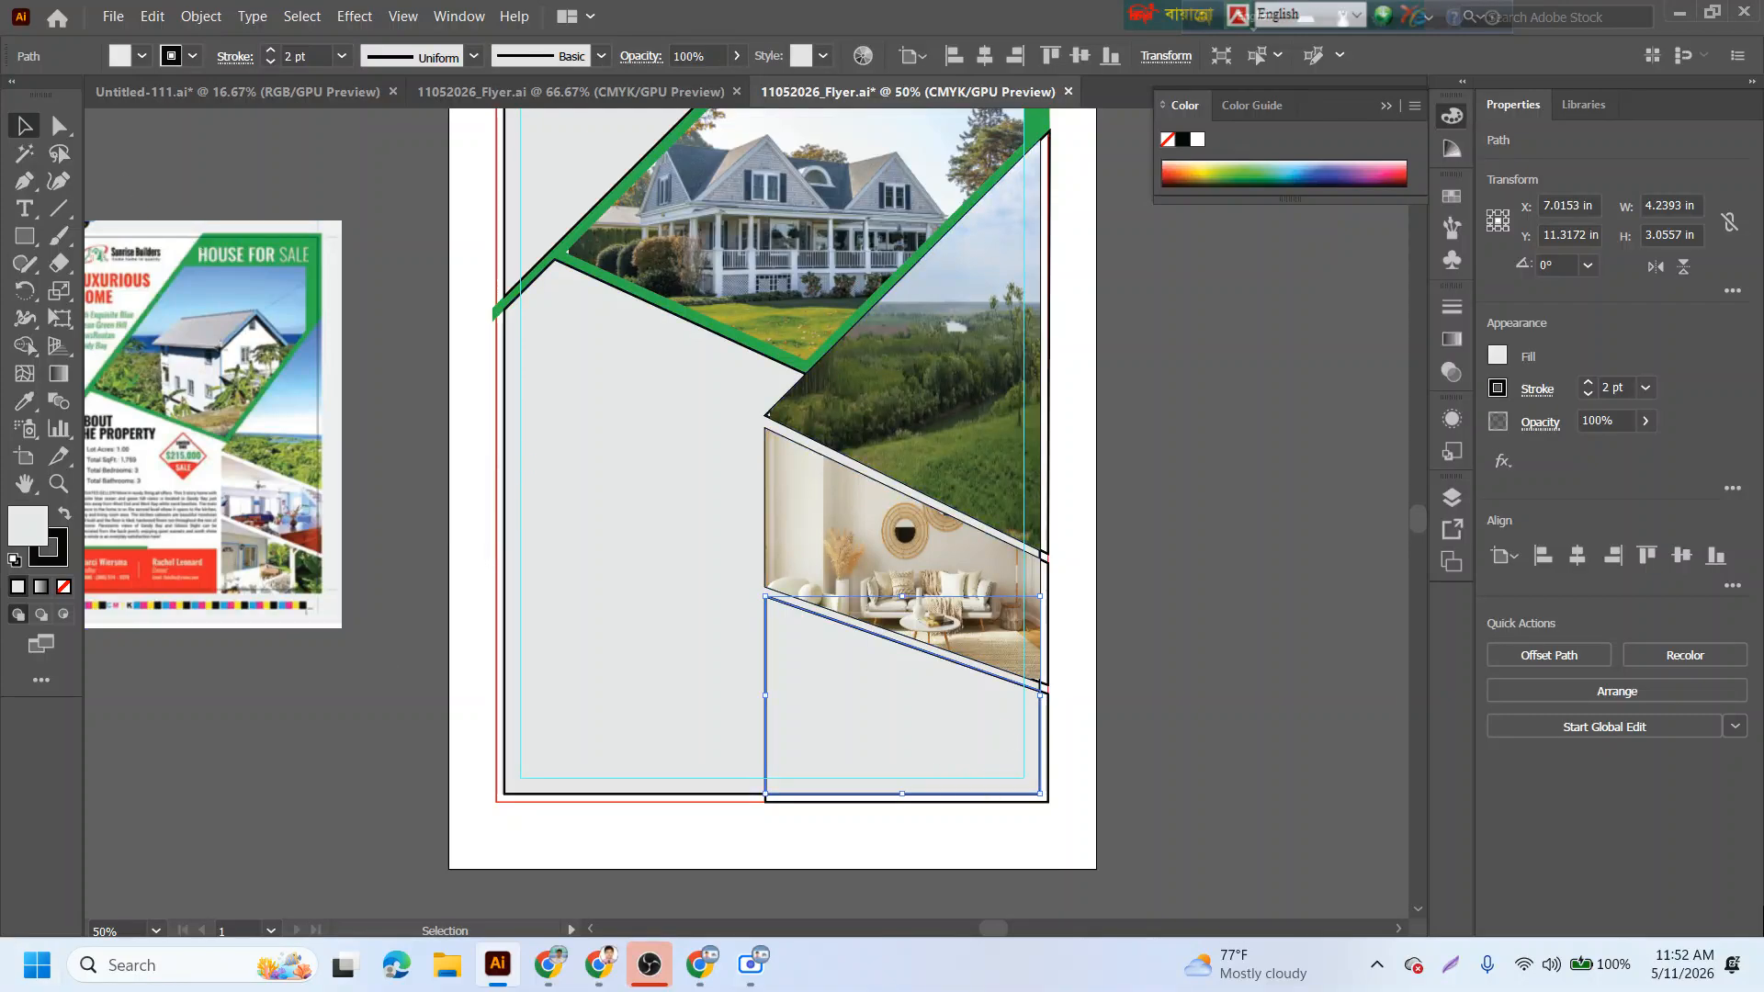
key(ctrl)
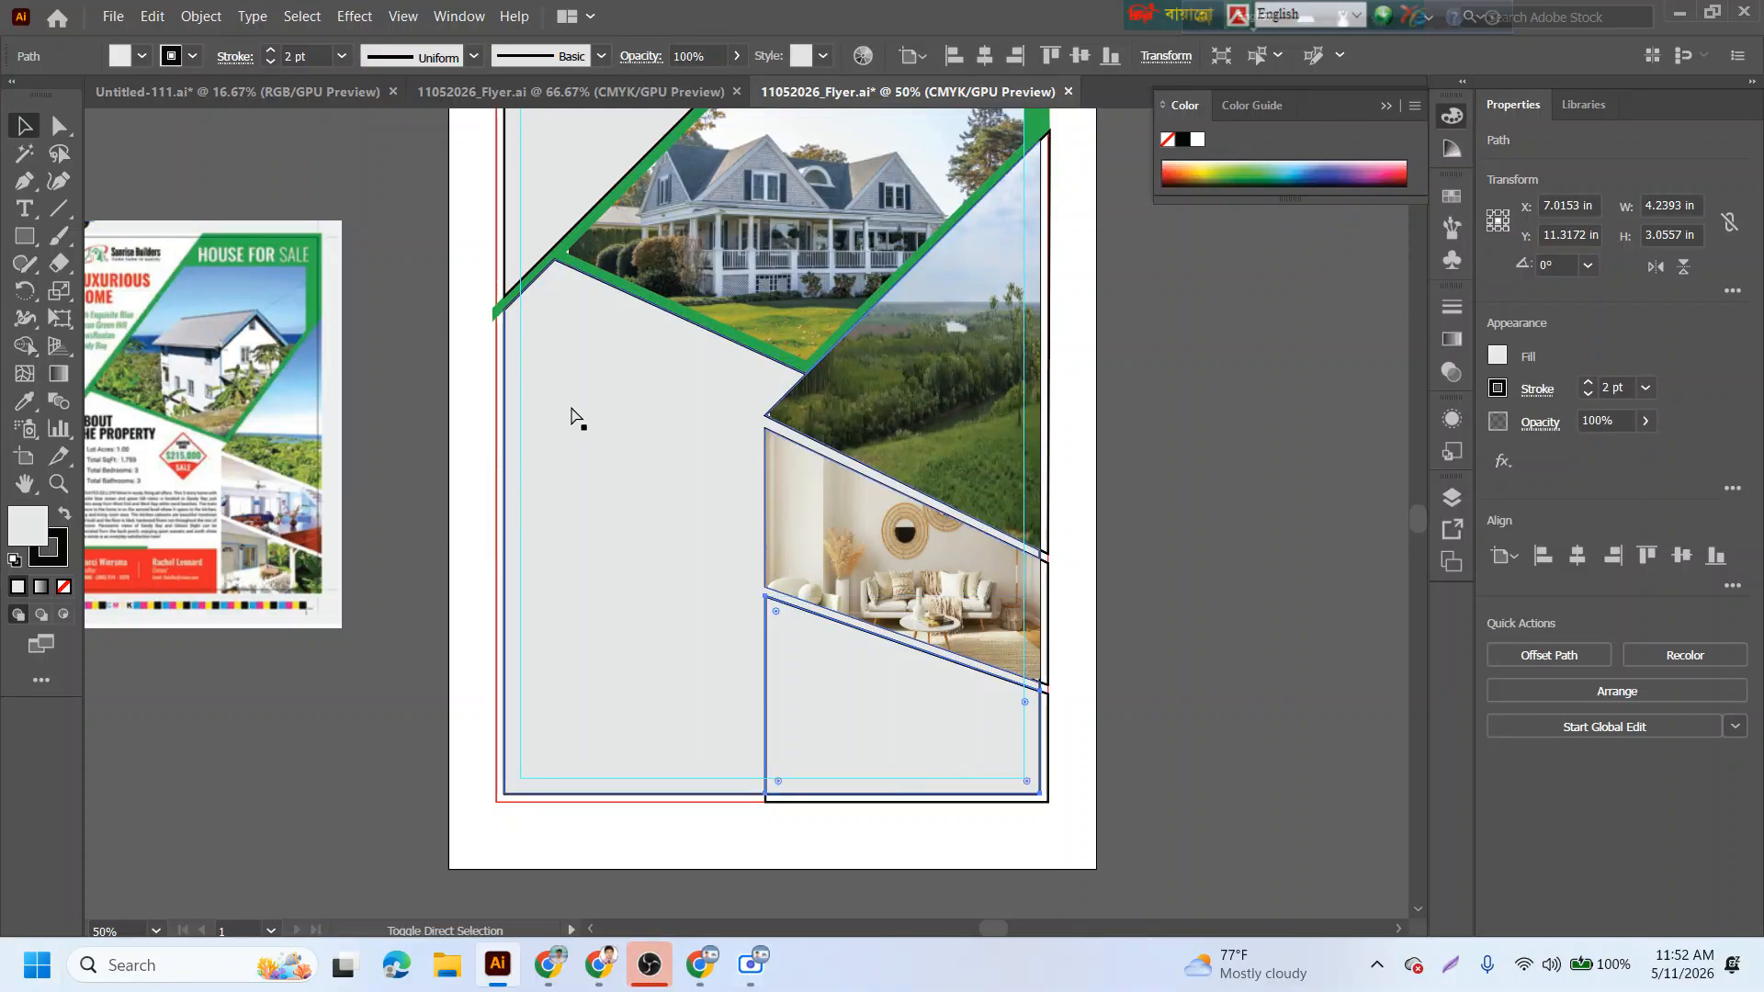
key(ctrl+shift+p)
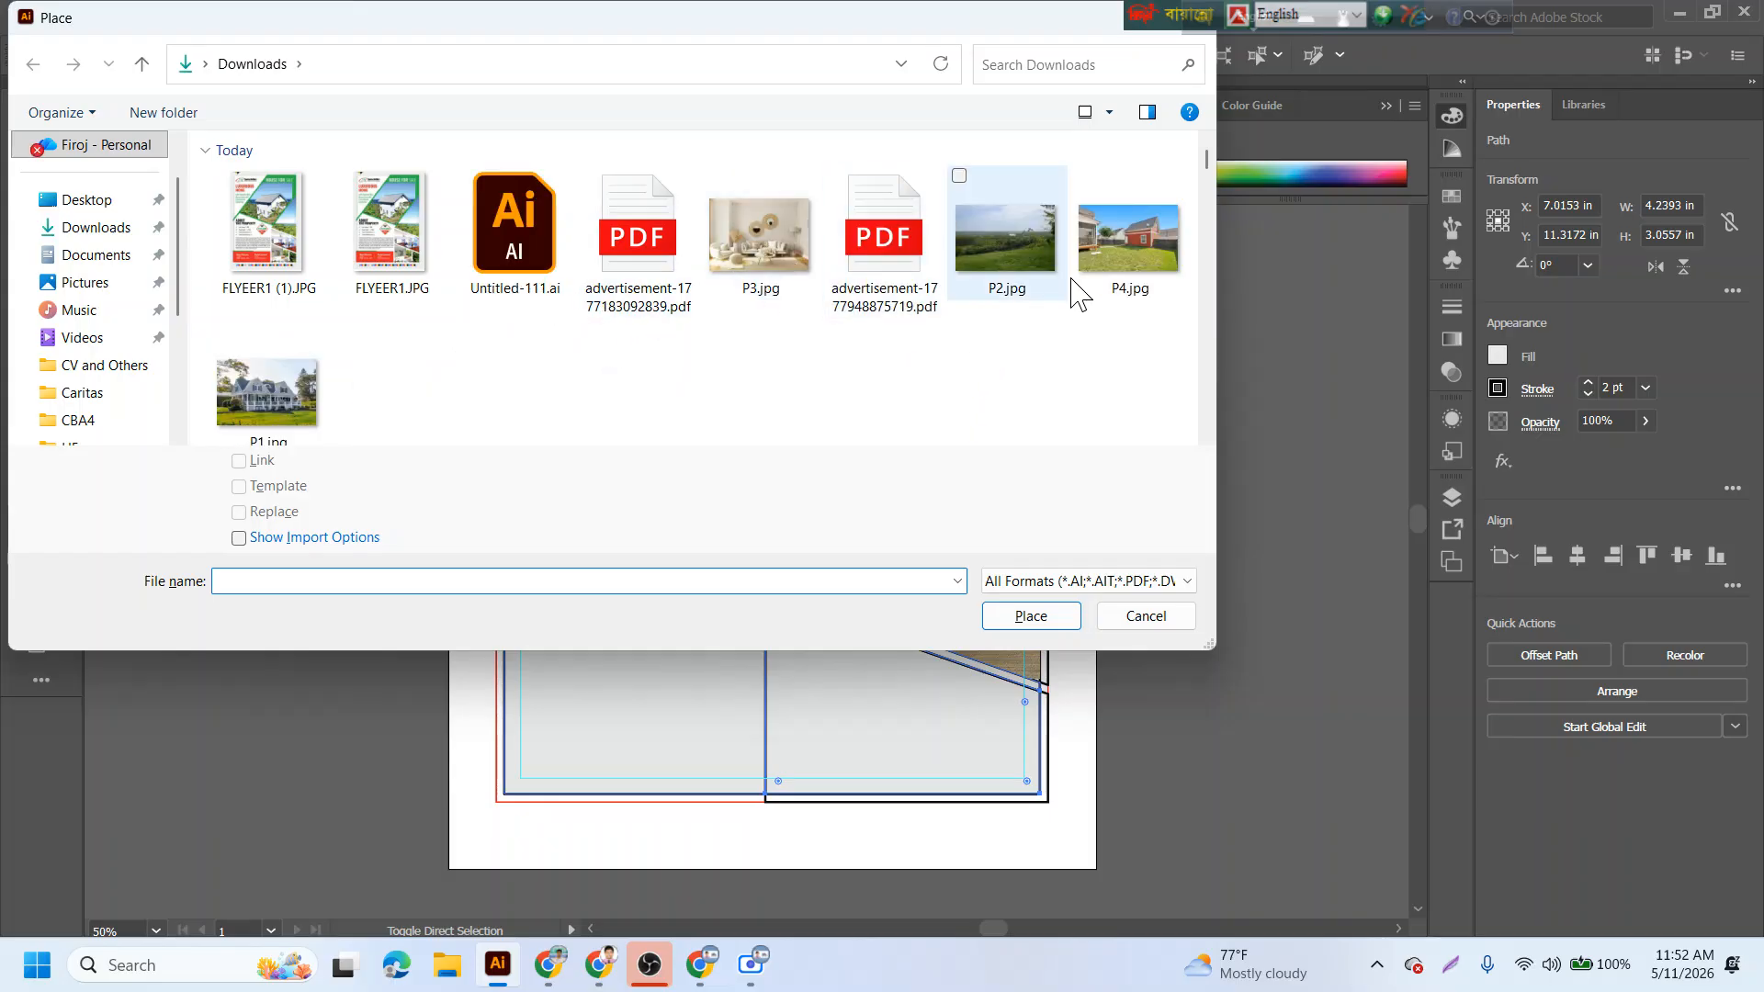
double_click(1138, 292)
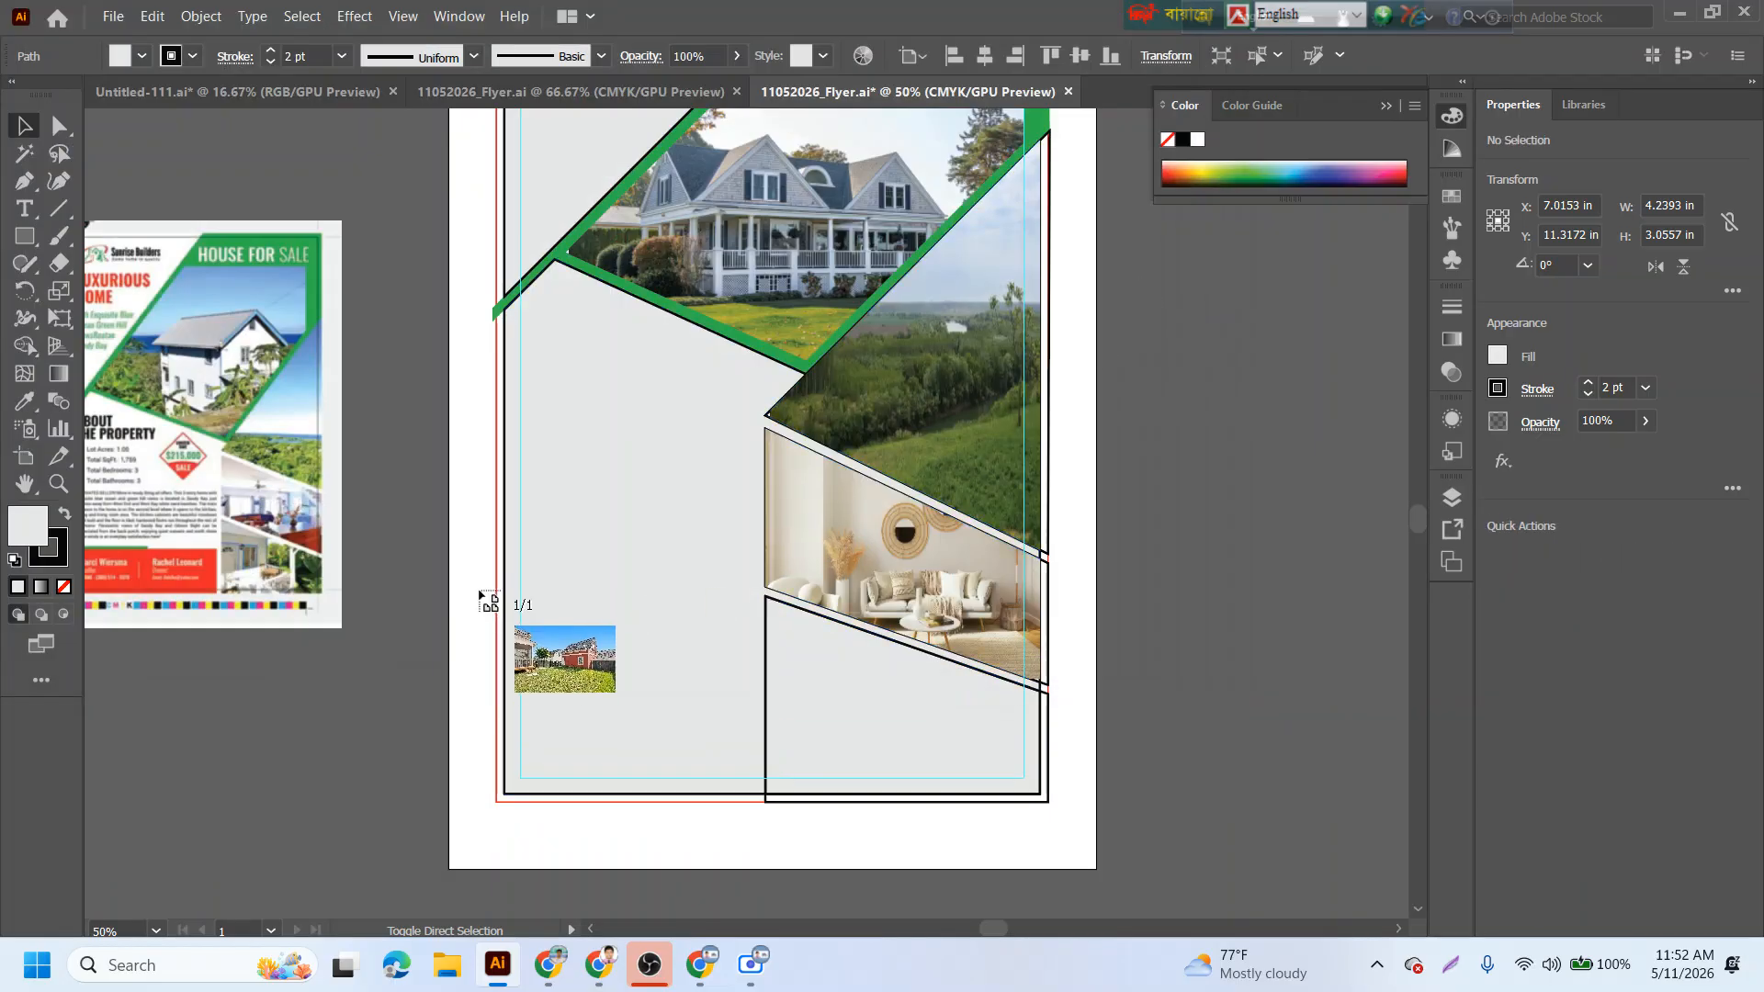
drag(527, 610, 743, 846)
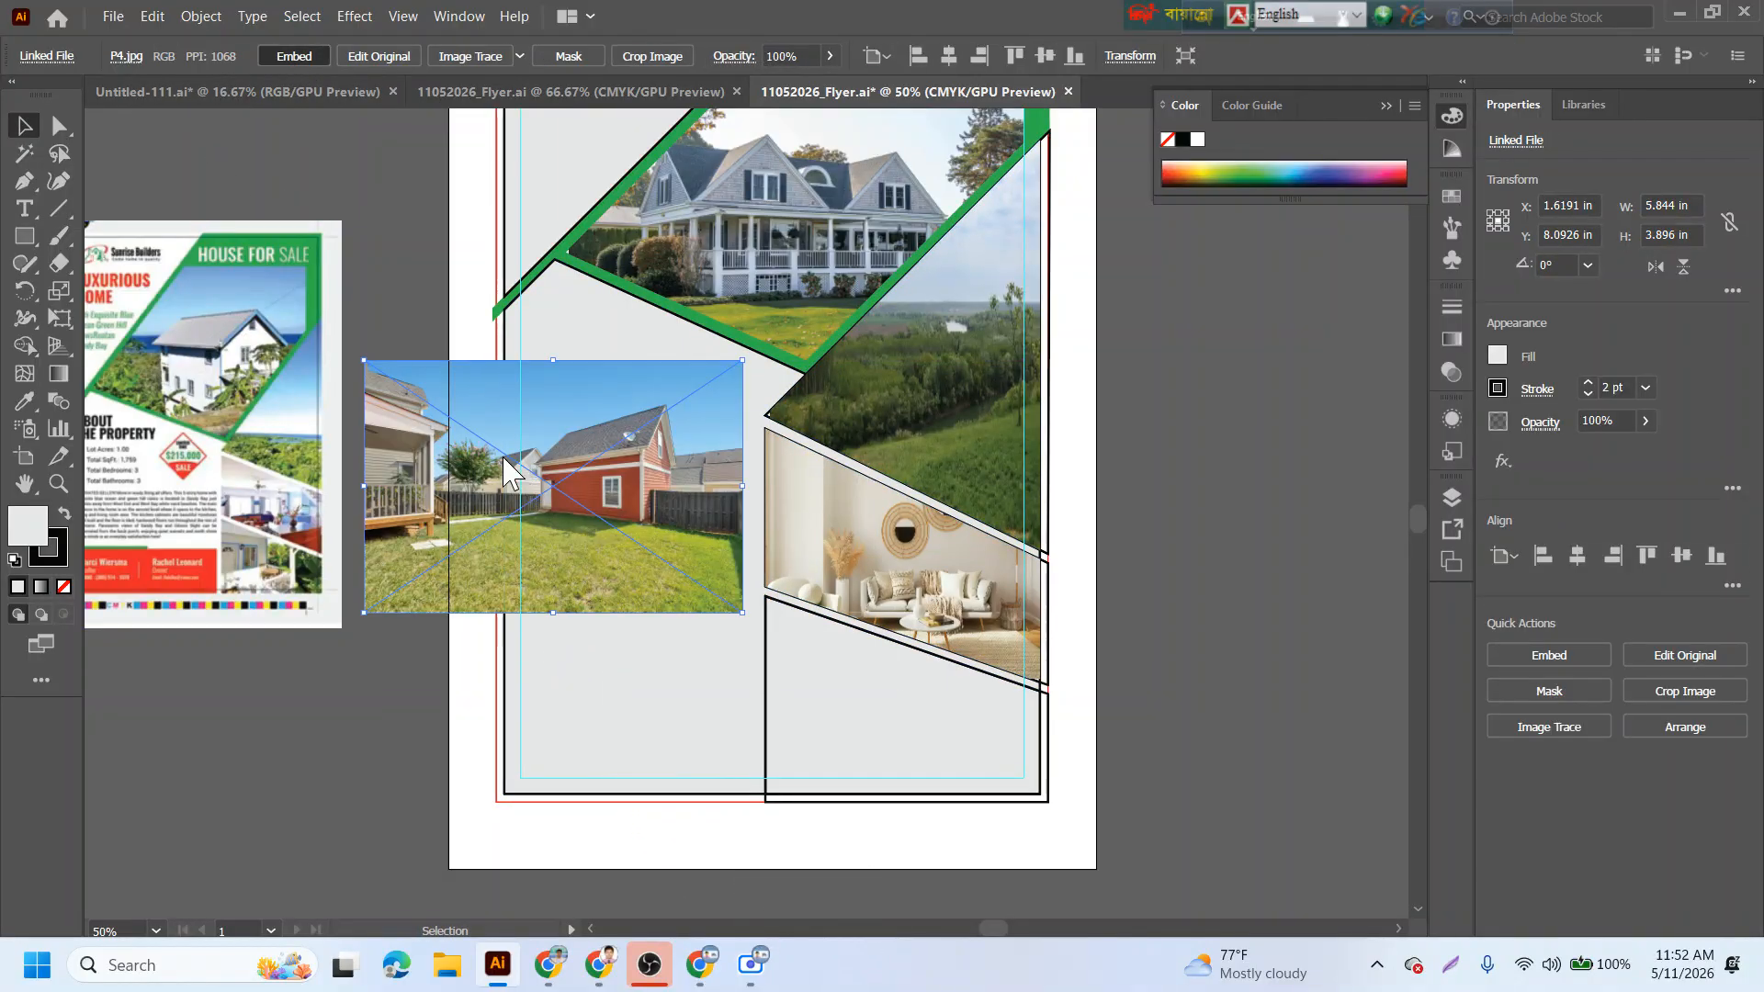
click(294, 56)
drag(622, 588, 558, 632)
- Bring the lowest photo shape to the front and set the red house photo behind it, stretched to about 4.75 in high
right_click(924, 749)
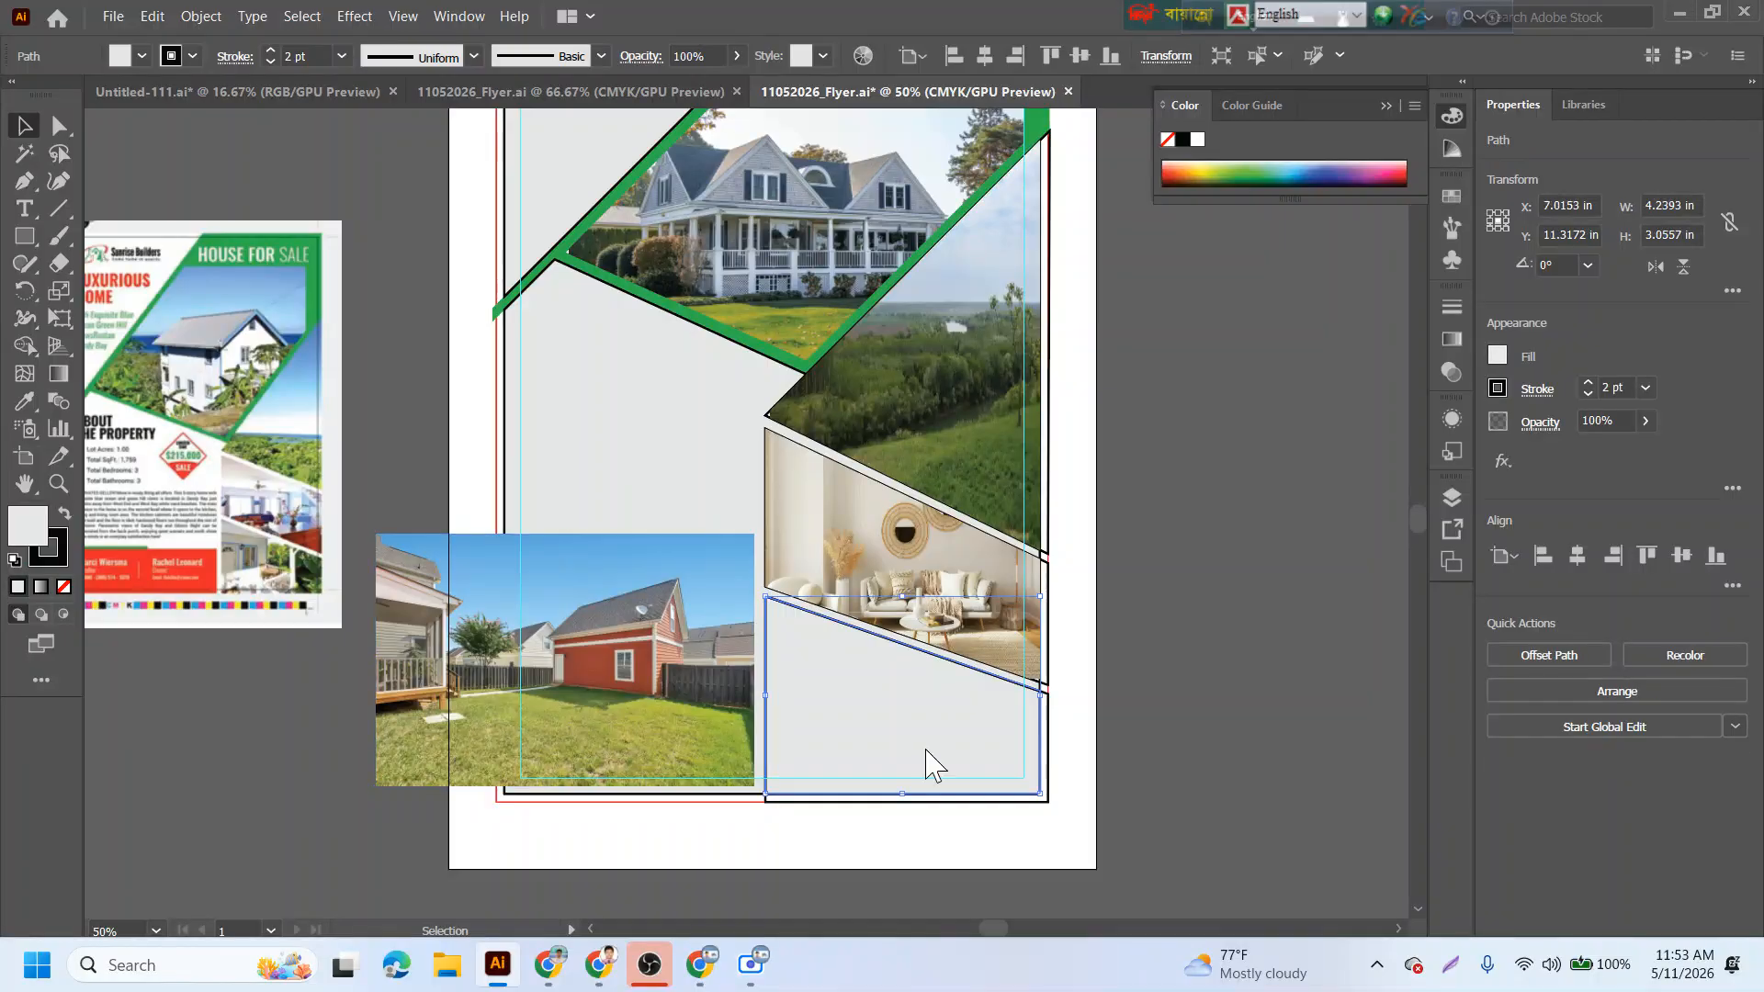
mouse_move(991, 647)
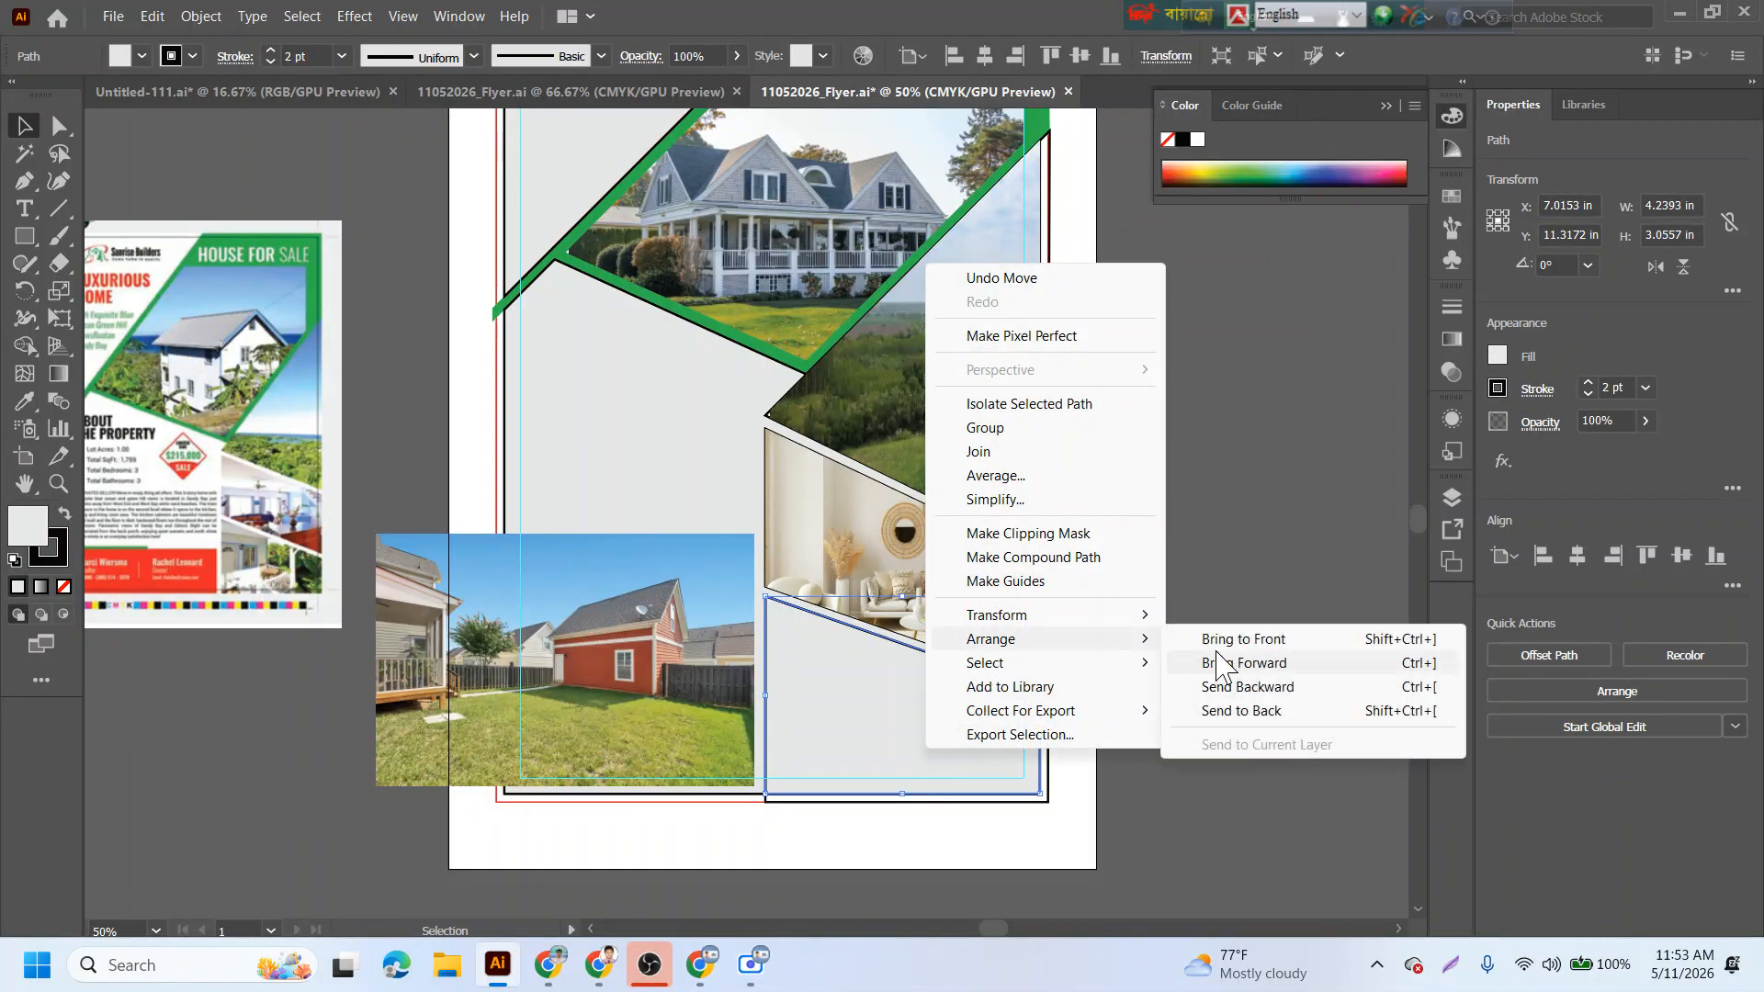
click(1243, 662)
click(1238, 539)
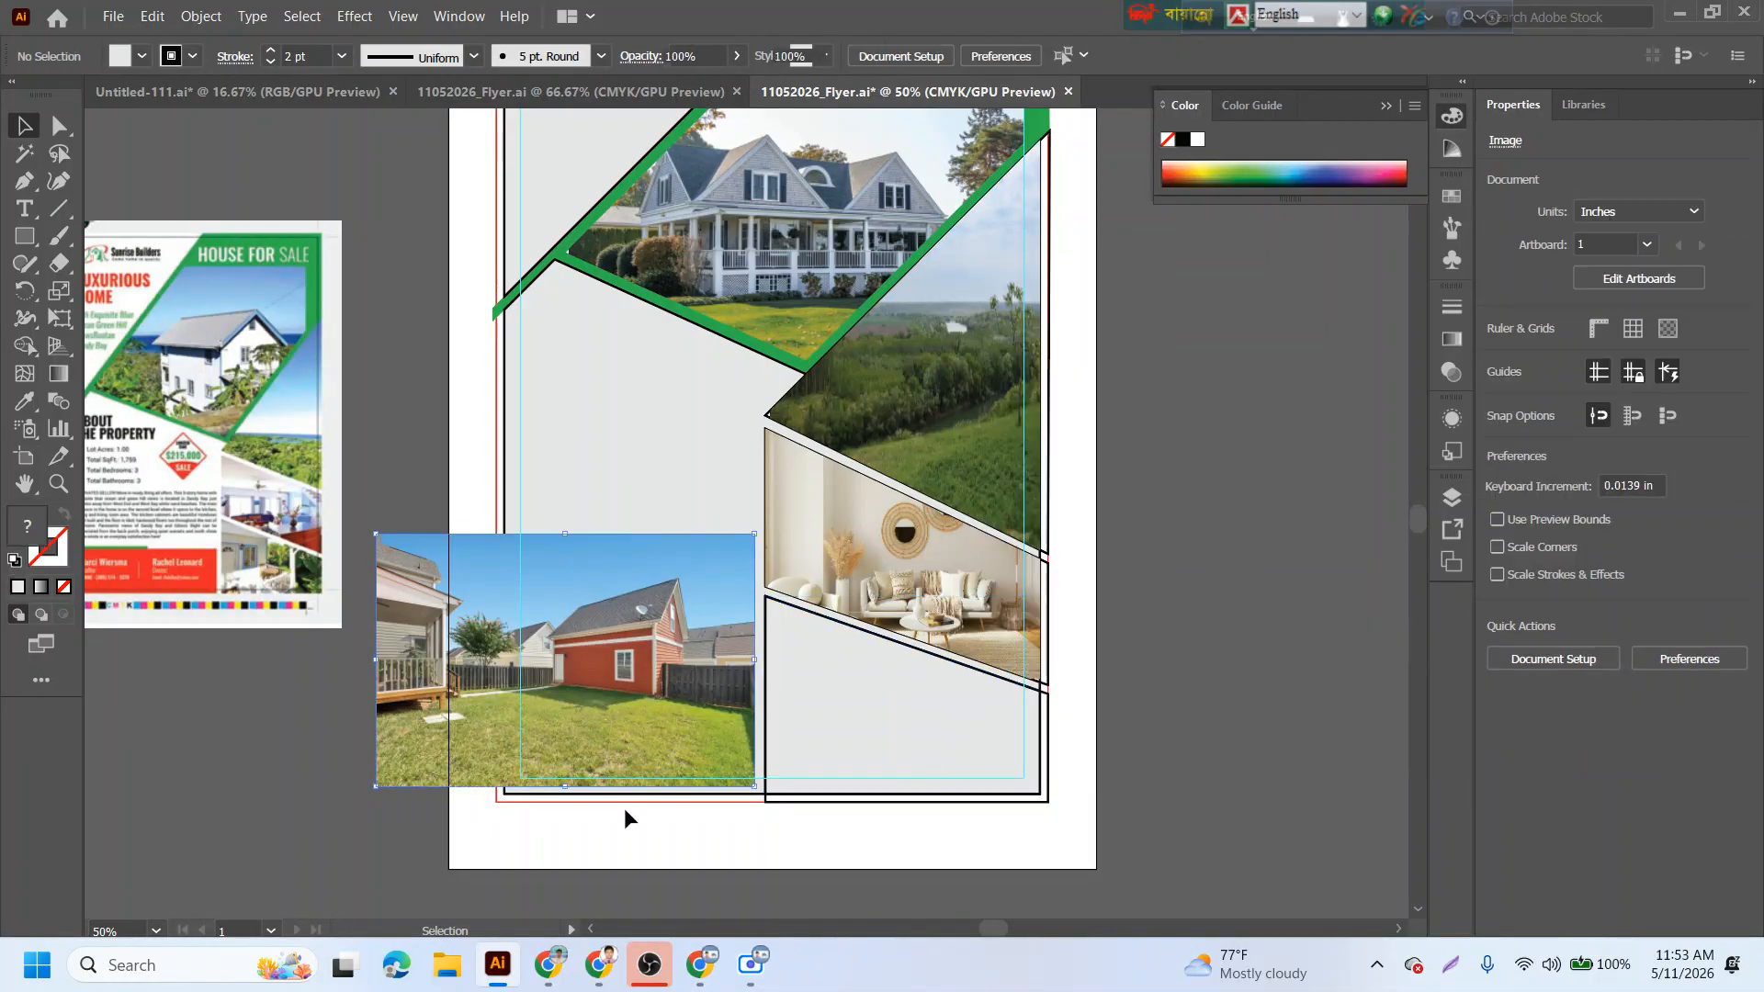
drag(511, 694, 818, 803)
drag(877, 654, 858, 599)
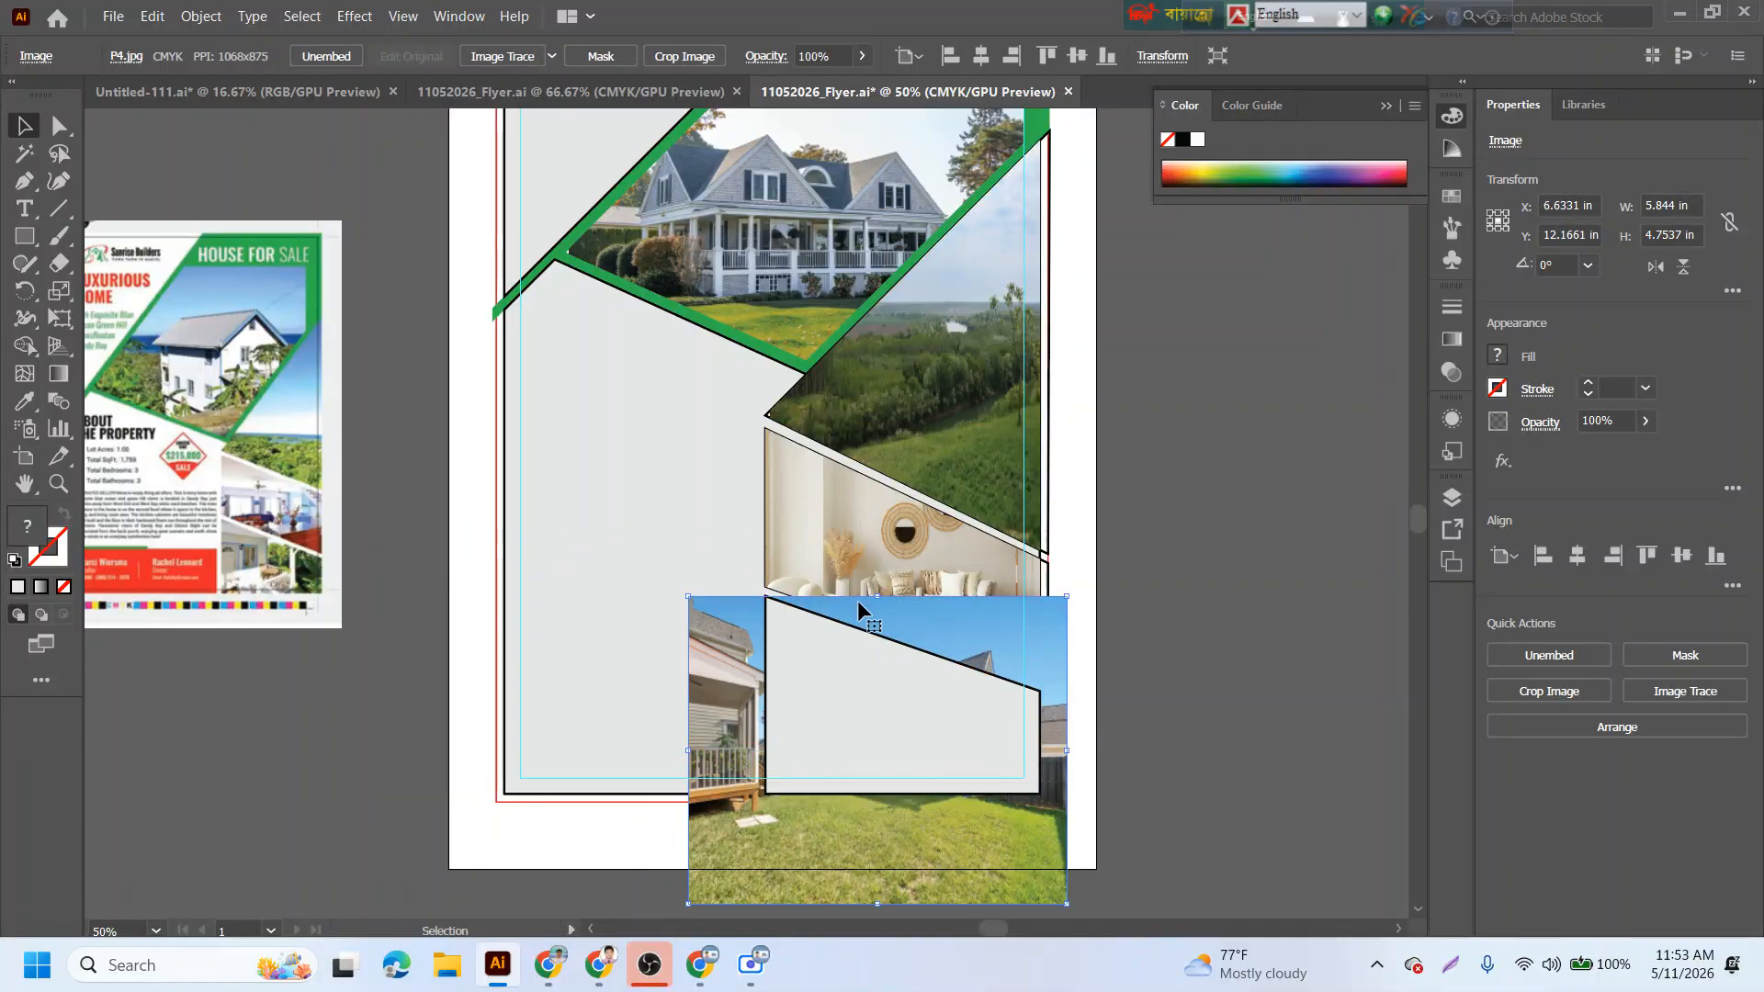
- Make a clipping mask from the red house photo and the lowest shape, and deselect the result
shift+click(875, 683)
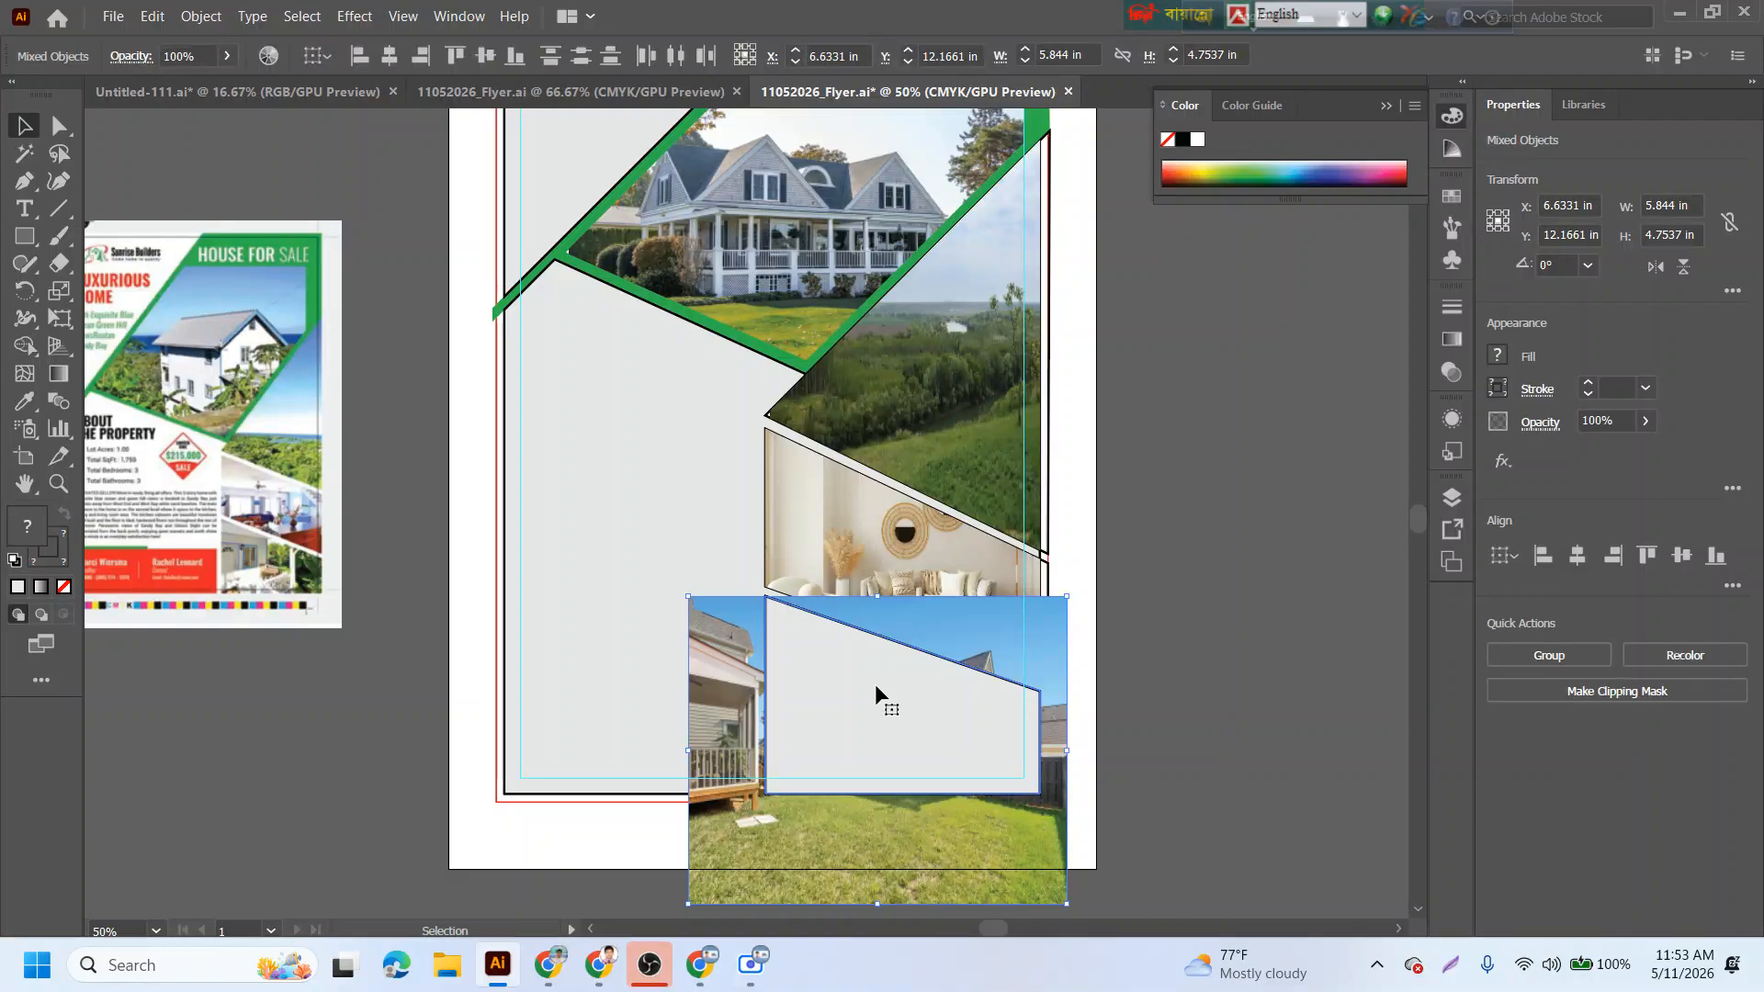
right_click(875, 684)
click(943, 520)
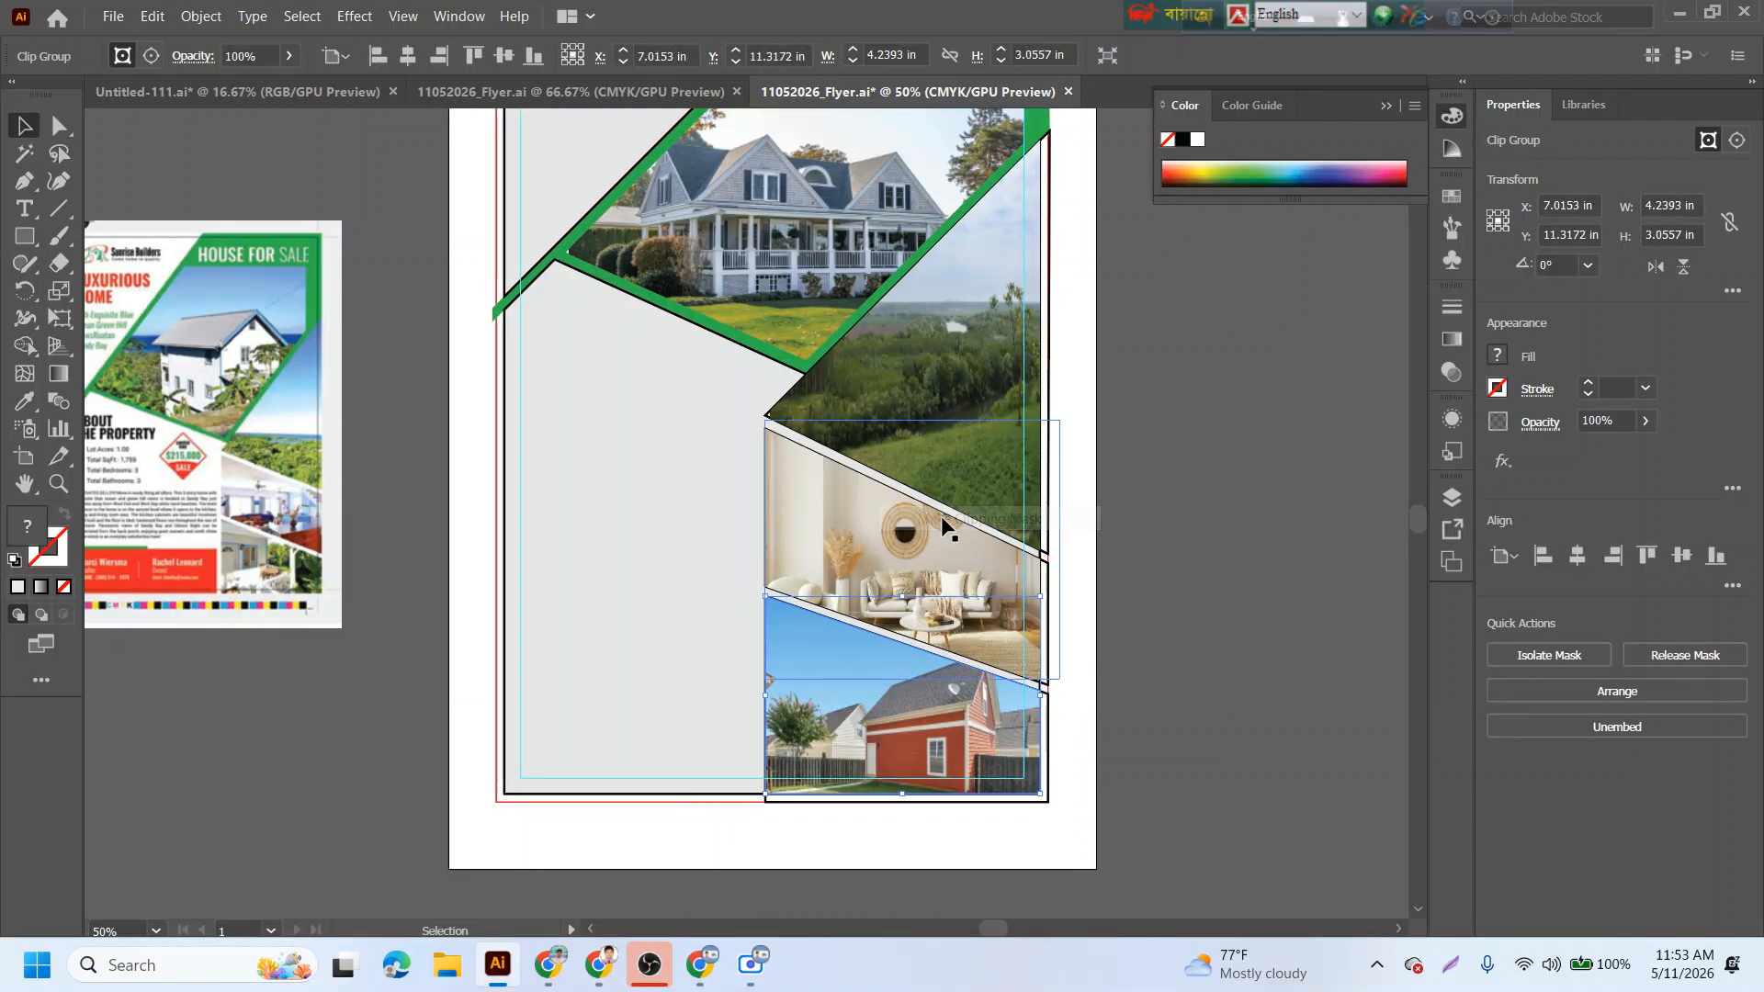
click(1294, 559)
- Check the whole flyer beside the reference and save the document
scroll(1297, 559, up, 3)
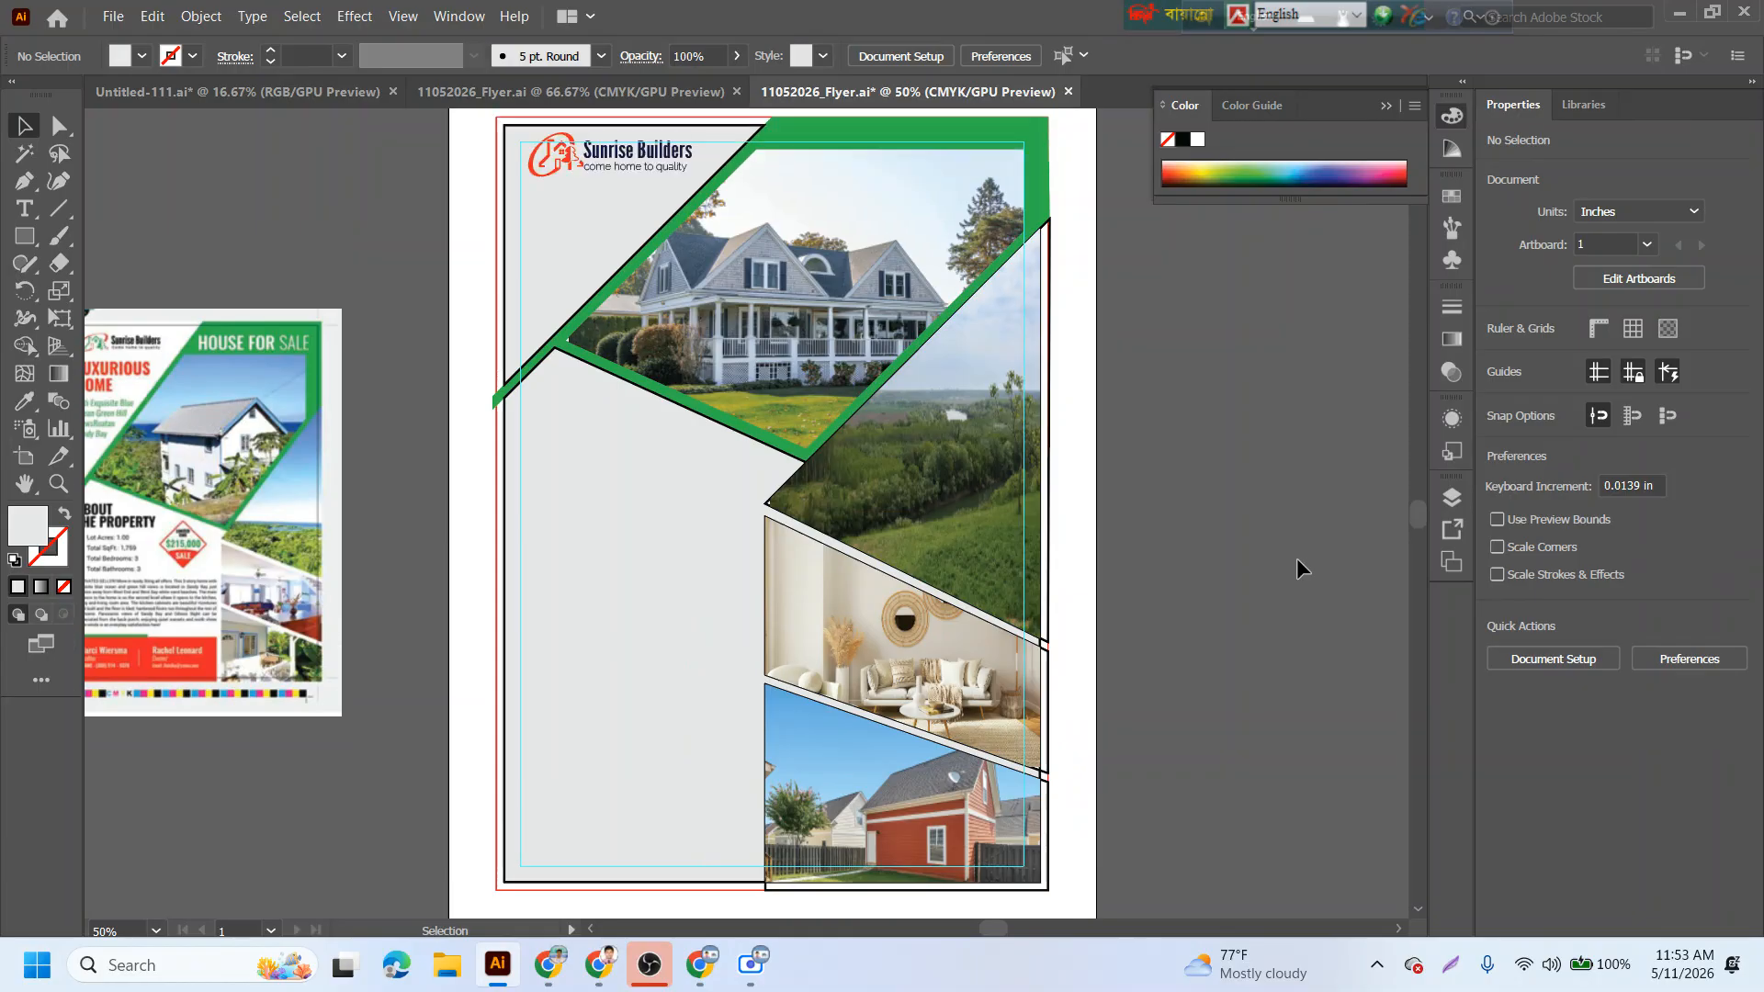
scroll(1297, 559, down, 3)
alt+scroll(1297, 559, down, 1)
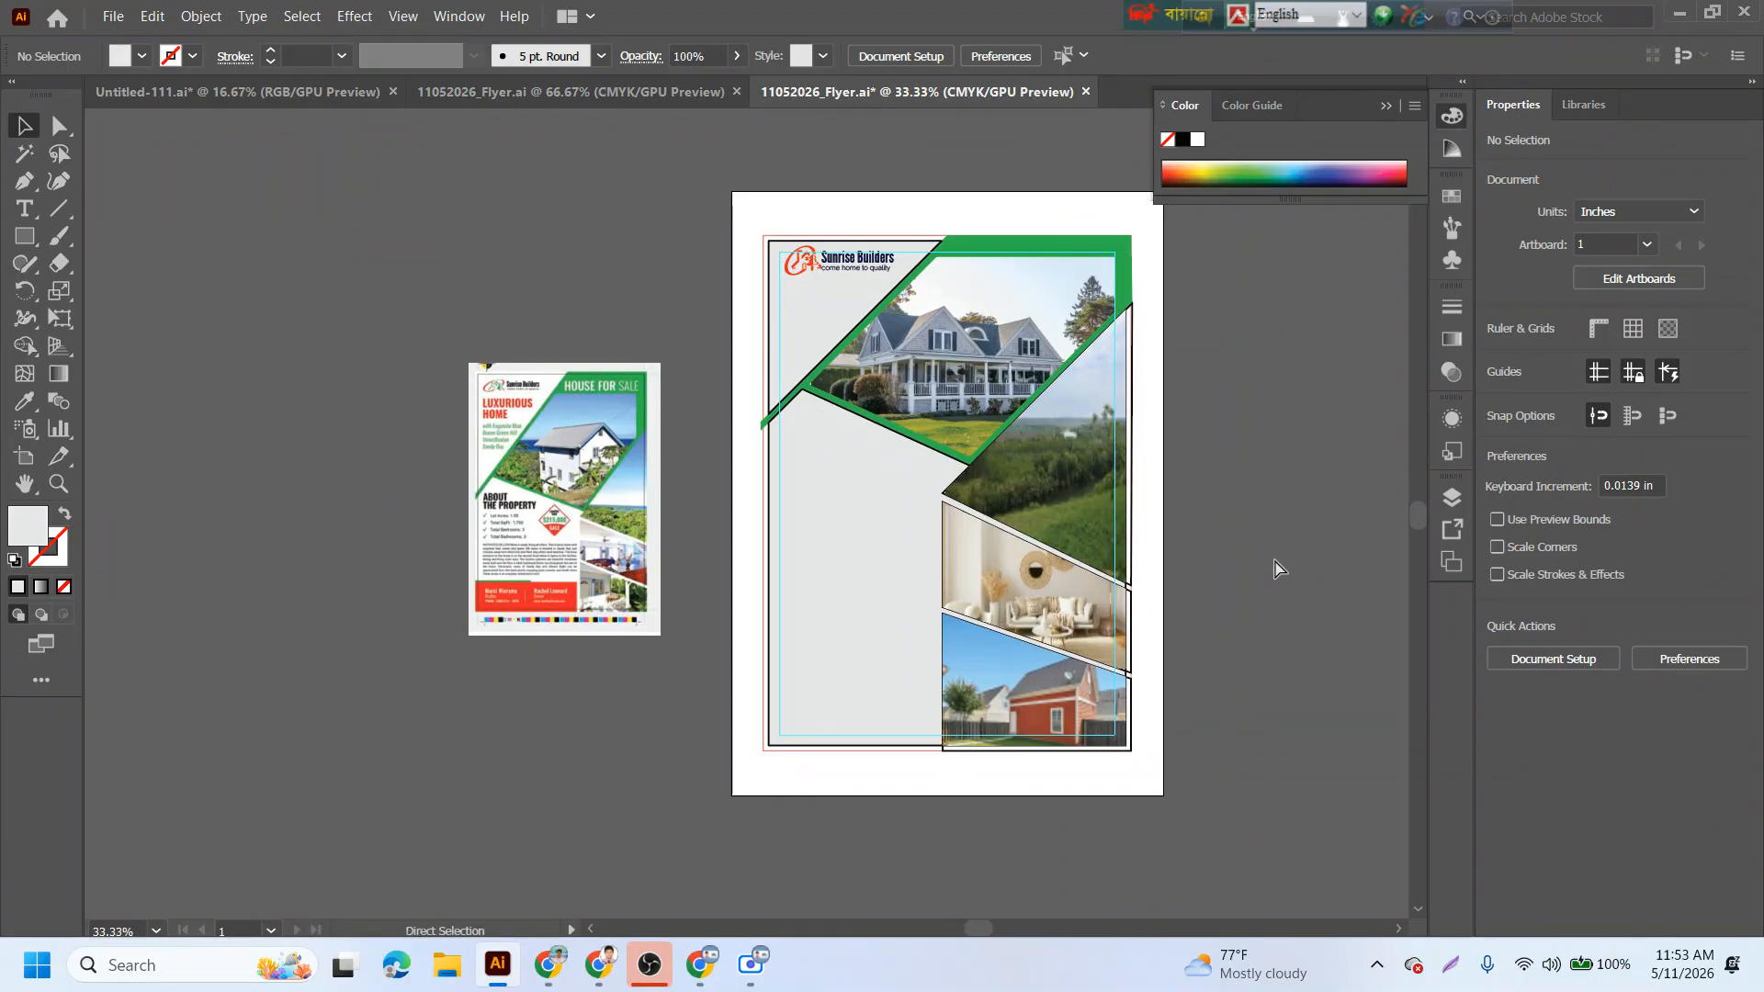
key(ctrl+s)
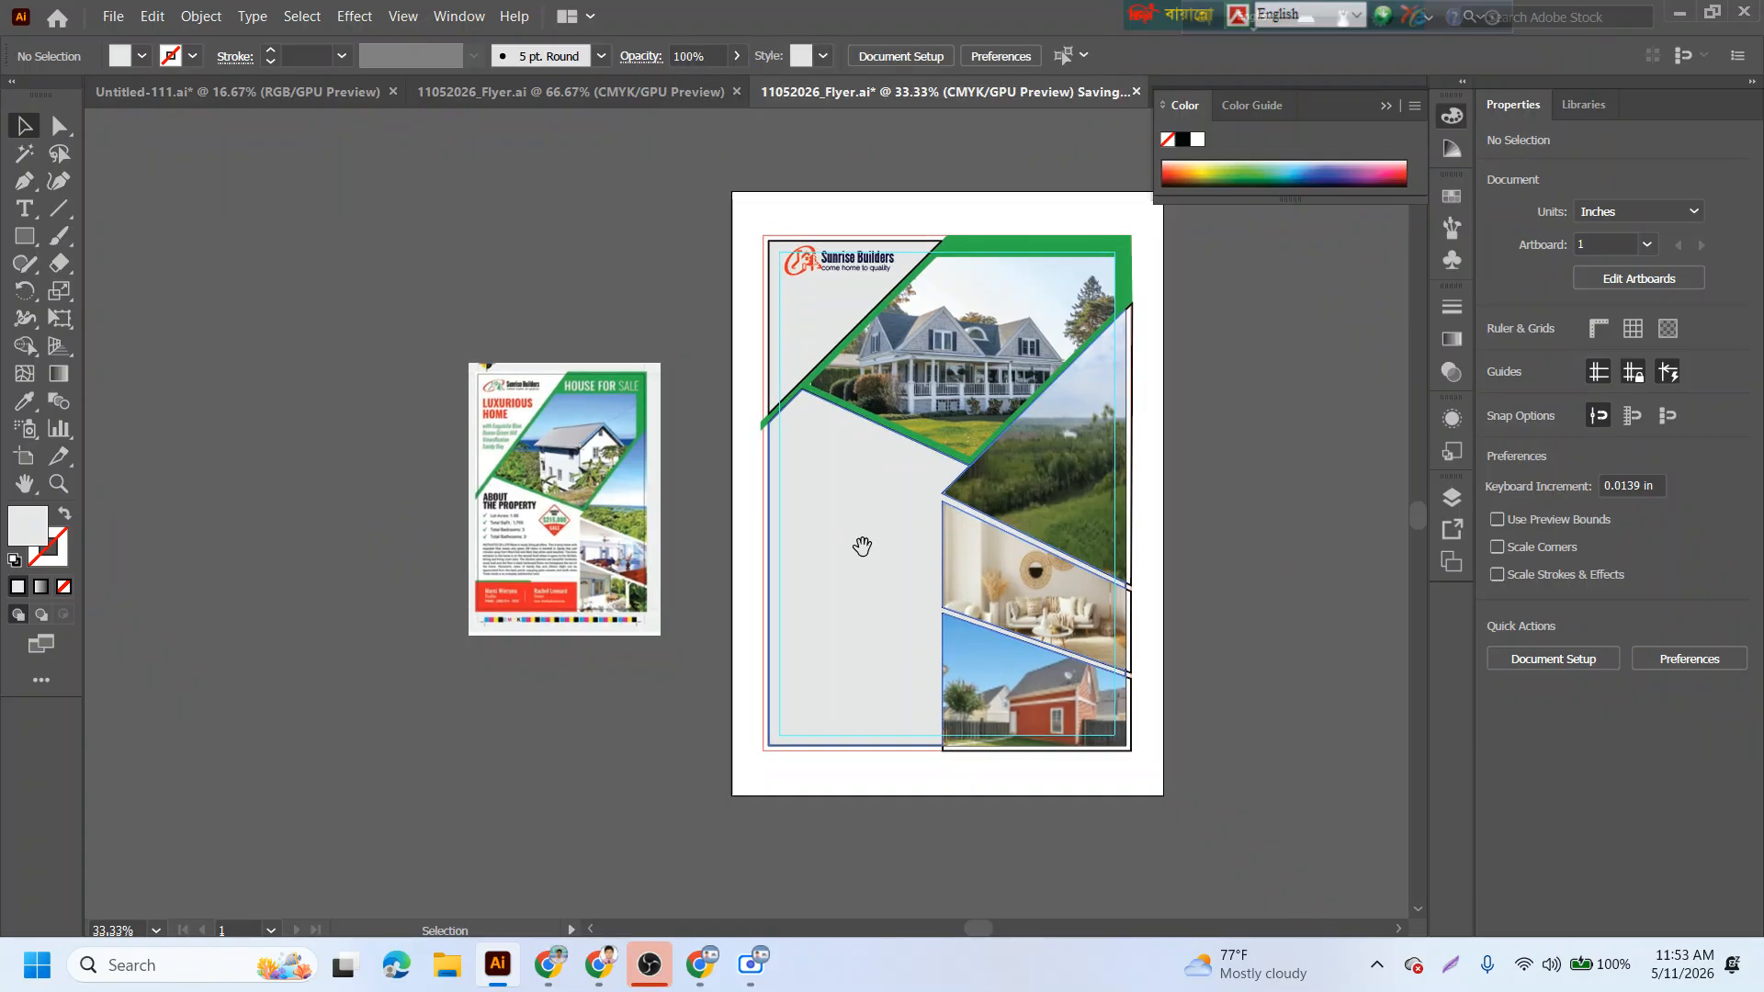
drag(863, 543, 627, 573)
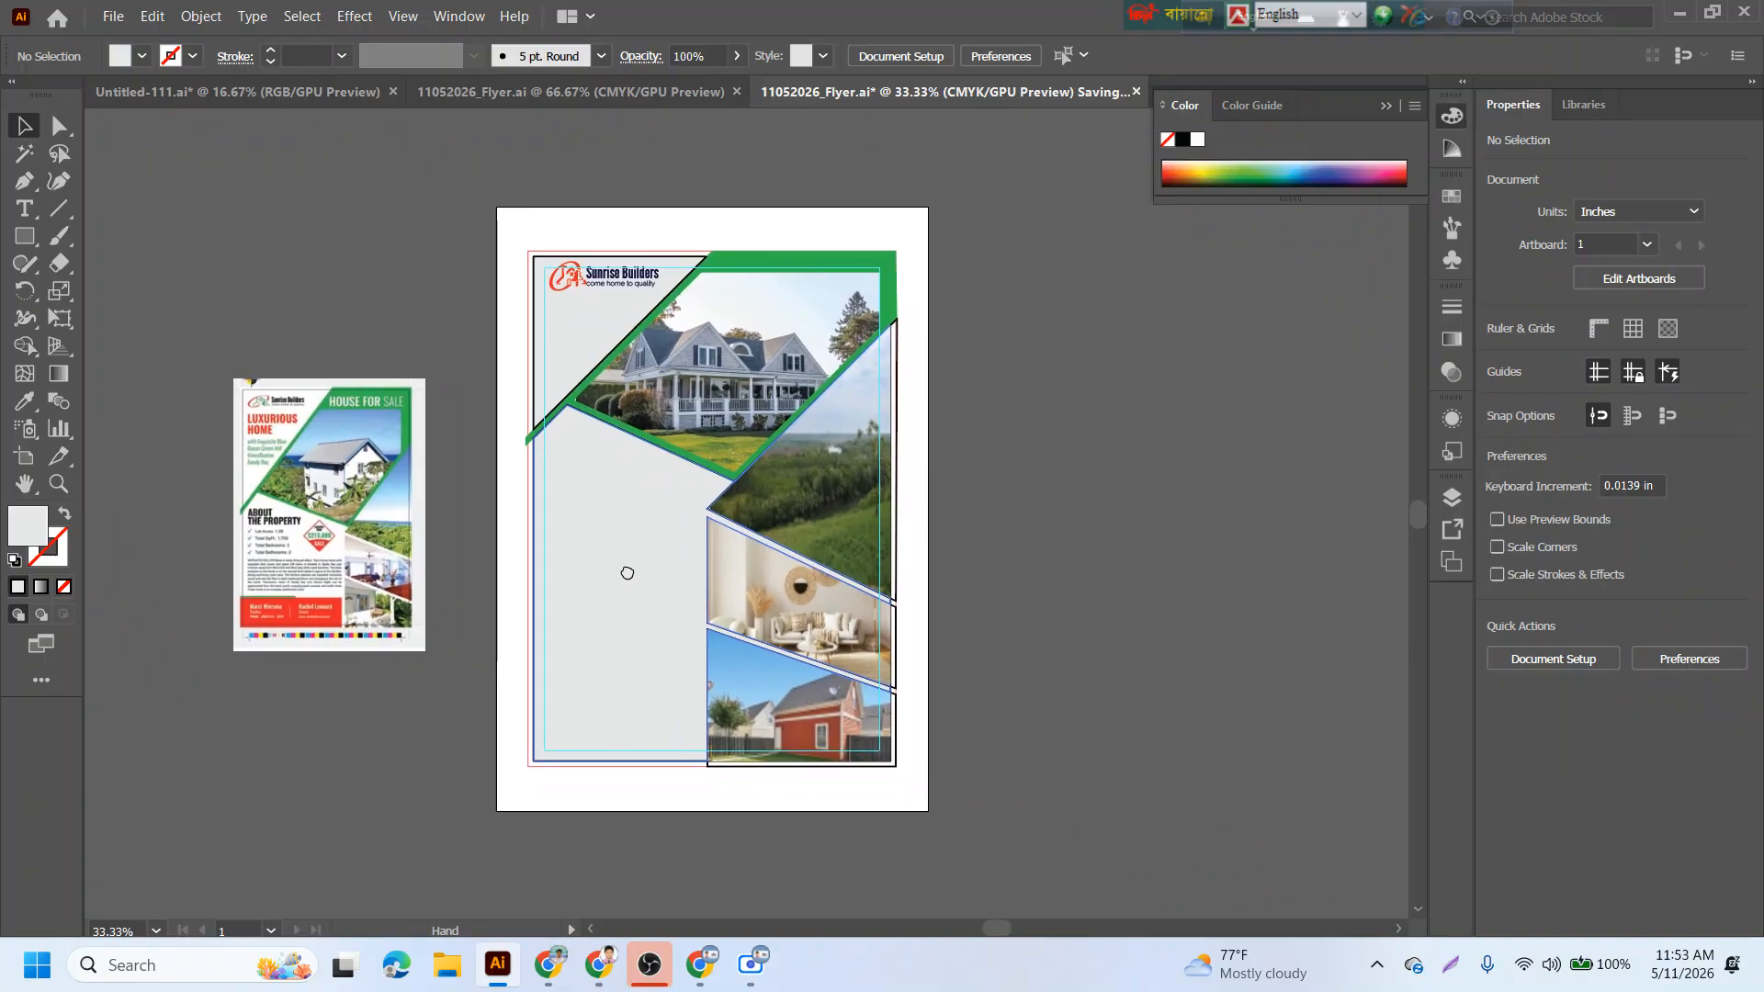
click(752, 962)
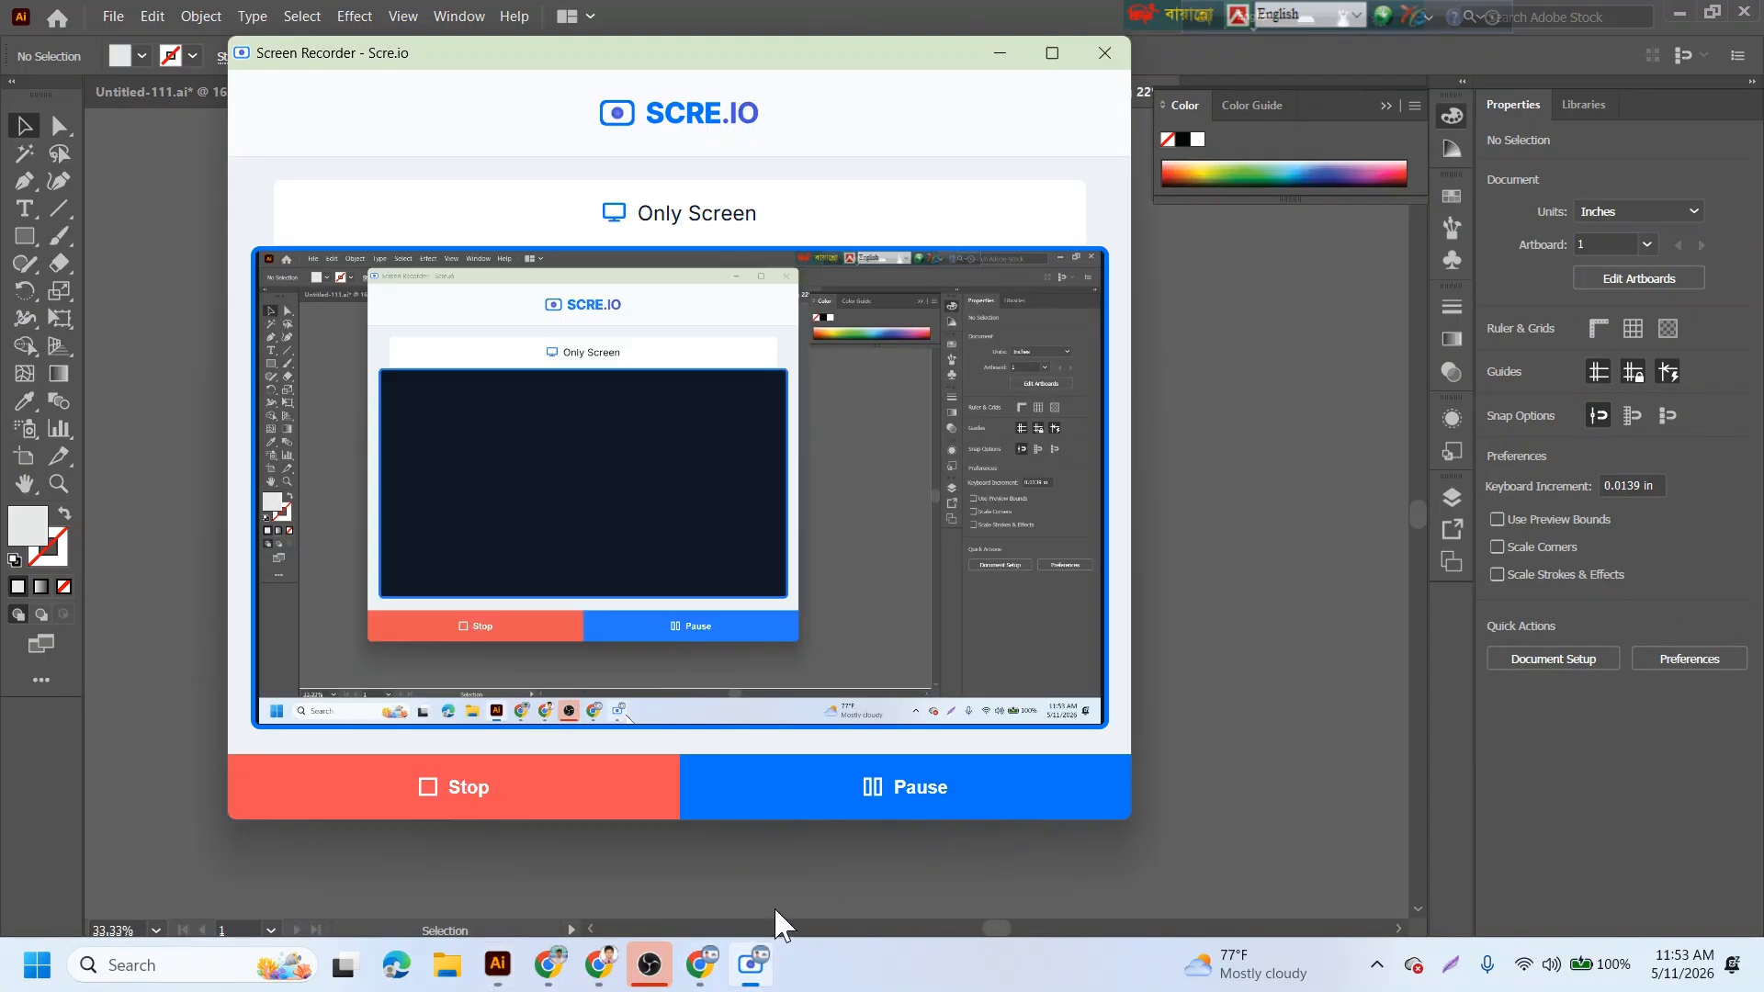